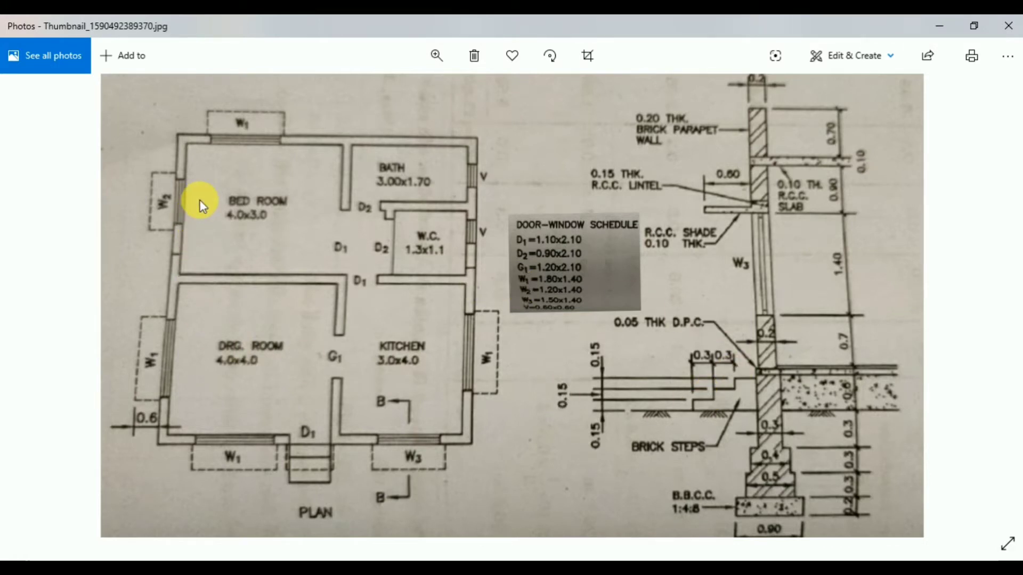
Mark the bedroom, drawing room, kitchen, W.C. and bath on the floor plan image with red arrows
{"action": "key", "text": "alt+Tab"}
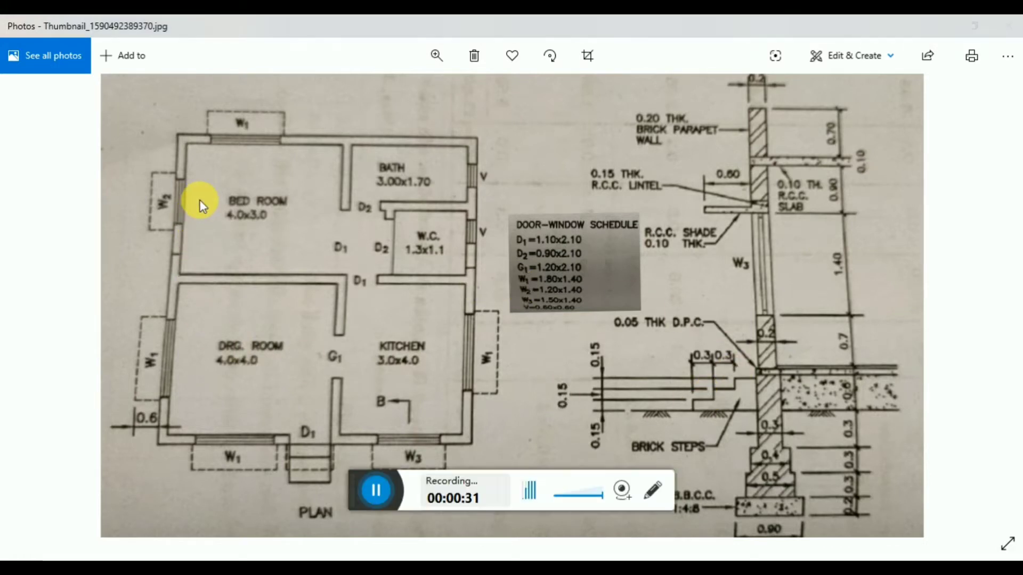
{"action": "left_click", "coordinate": [653, 493]}
{"action": "left_click", "coordinate": [607, 528]}
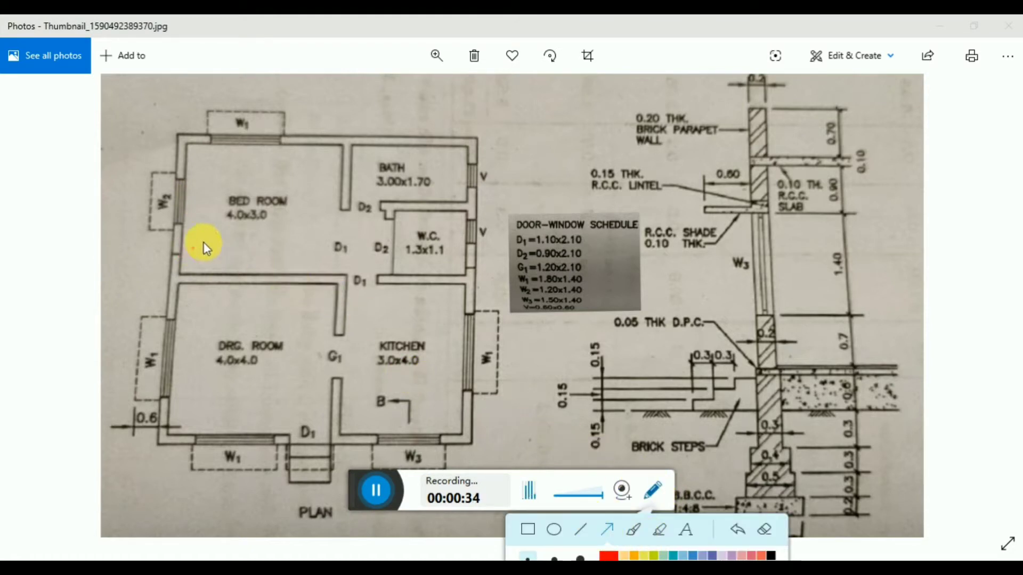
{"action": "mouse_move", "coordinate": [193, 249]}
{"action": "left_mouse_down"}
{"action": "mouse_move", "coordinate": [251, 219]}
{"action": "mouse_move", "coordinate": [261, 231]}
{"action": "left_mouse_up"}
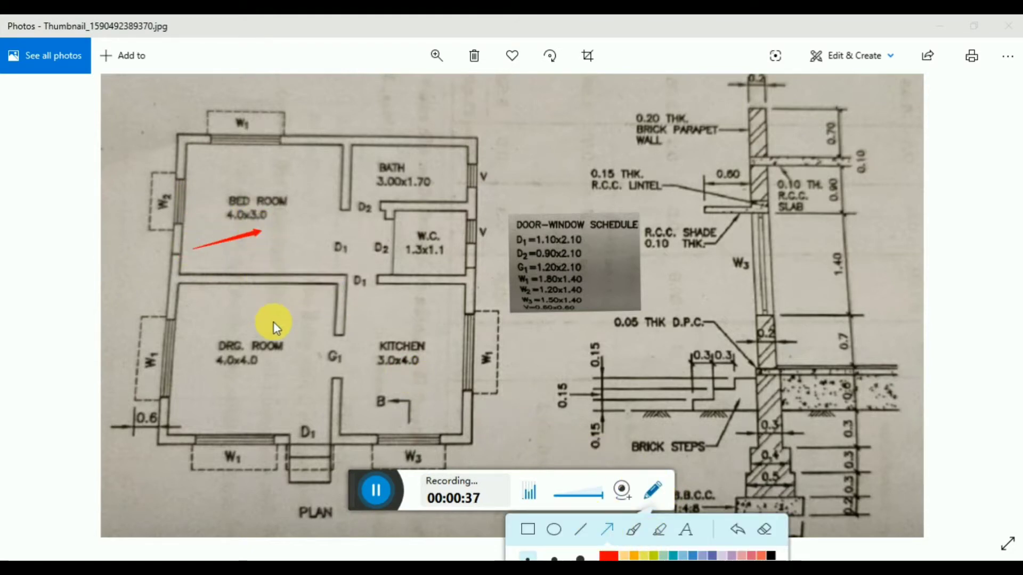
{"action": "left_click_drag", "start_coordinate": [192, 389], "coordinate": [240, 373]}
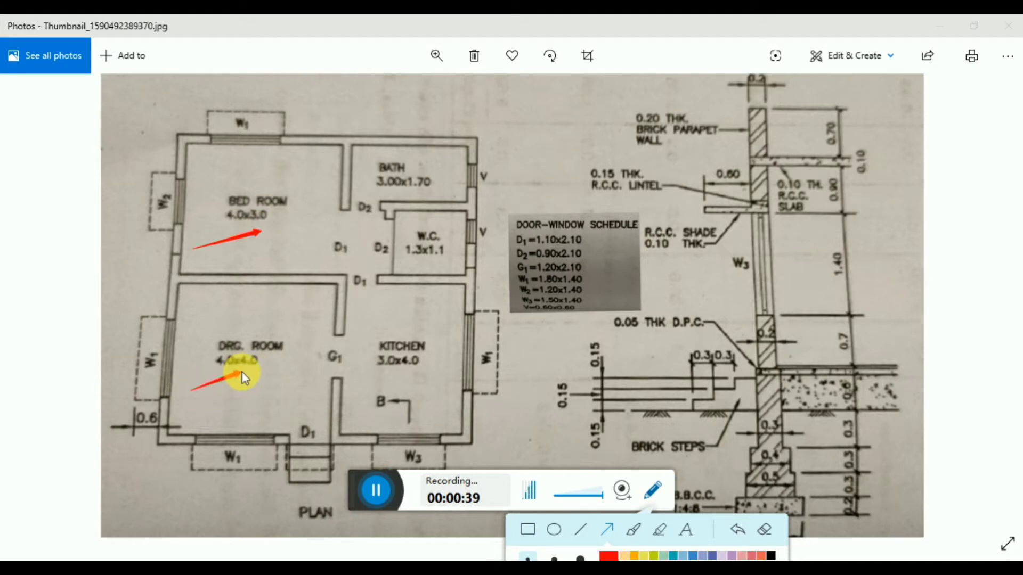
{"action": "left_click_drag", "start_coordinate": [358, 399], "coordinate": [396, 371]}
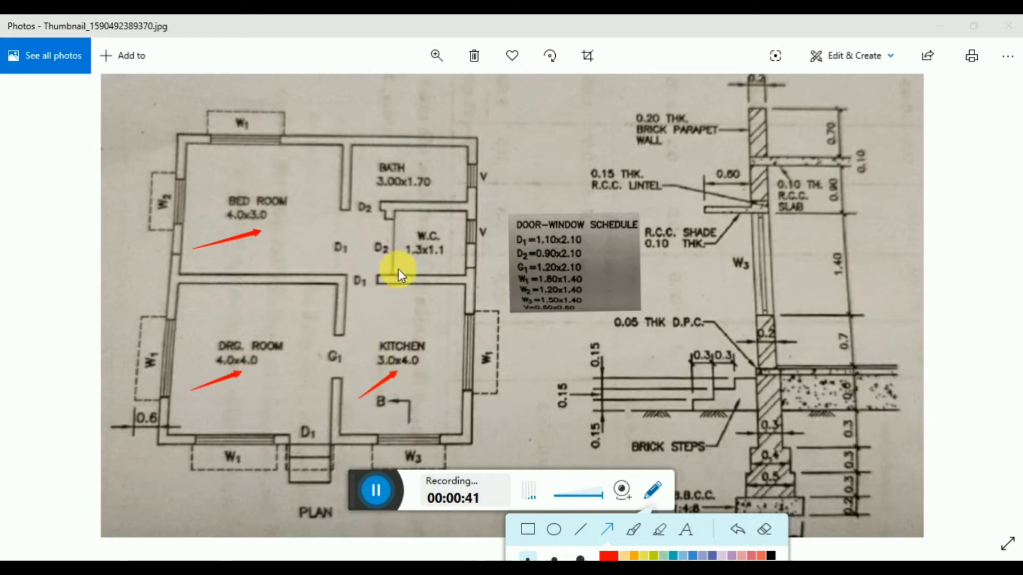
{"action": "left_click_drag", "start_coordinate": [398, 266], "coordinate": [429, 264]}
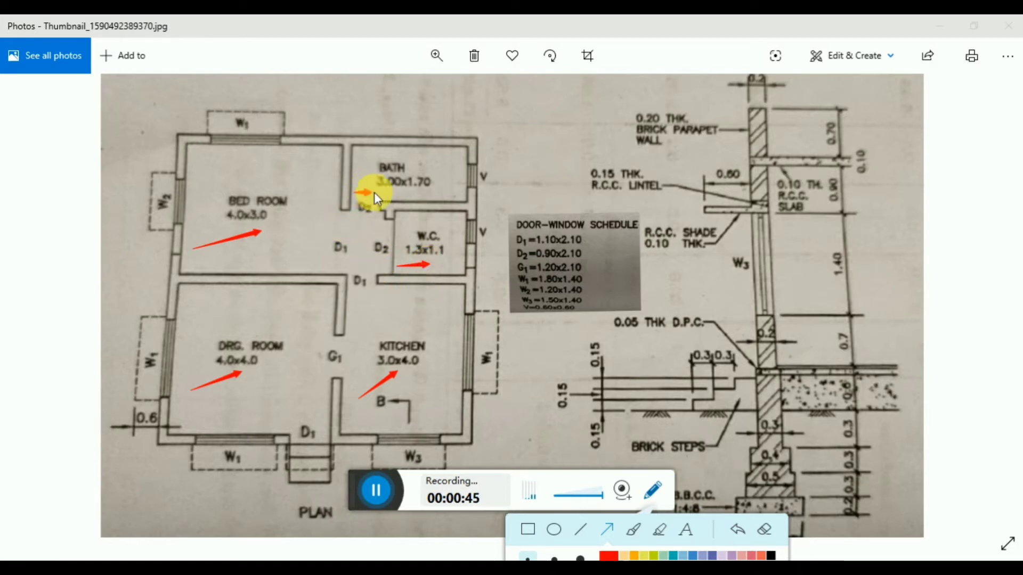
{"action": "left_click_drag", "start_coordinate": [374, 193], "coordinate": [390, 194]}
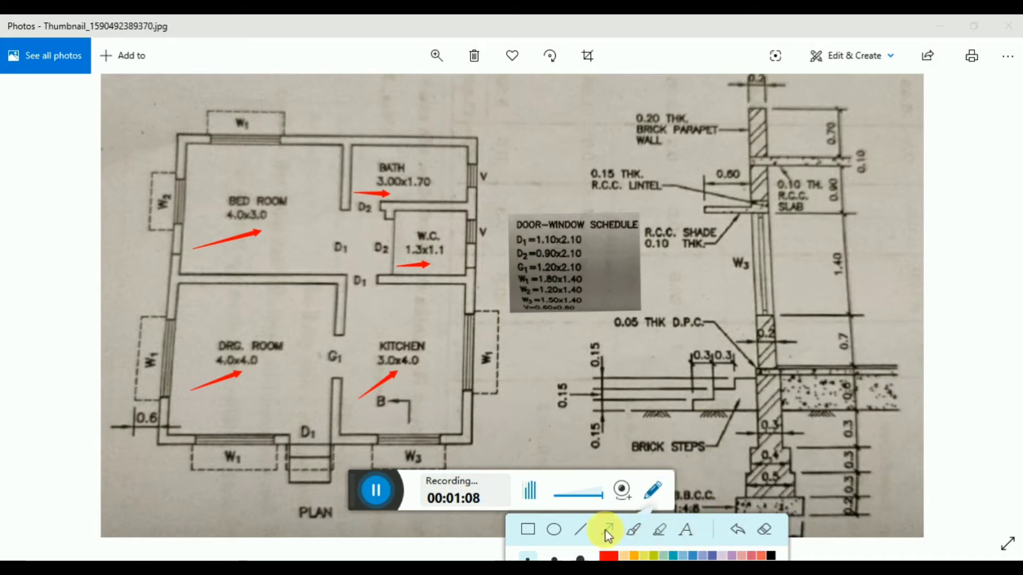
Clear all red arrow annotations from the floor plan image
{"action": "left_click", "coordinate": [587, 559]}
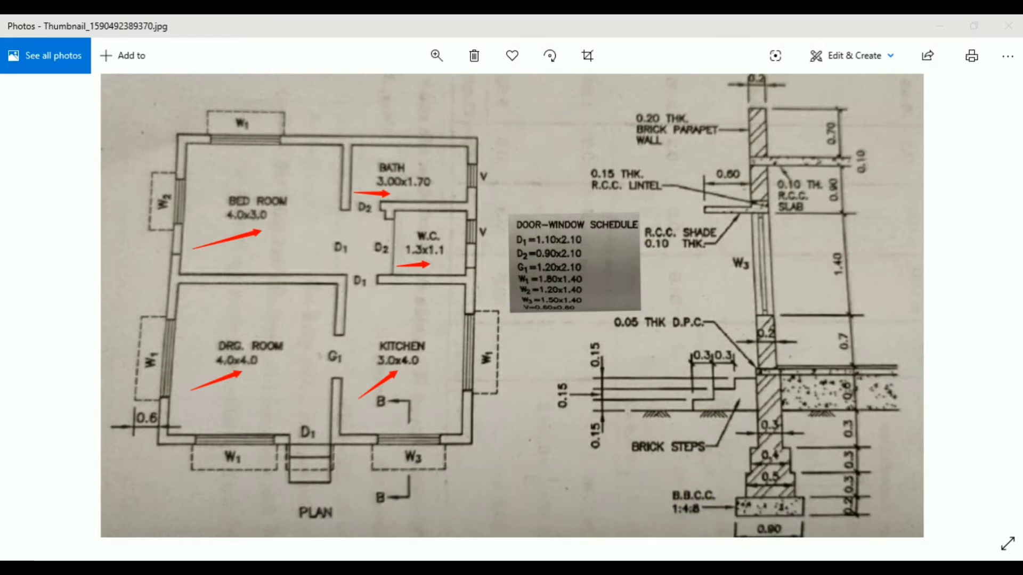
{"action": "left_click", "coordinate": [535, 567]}
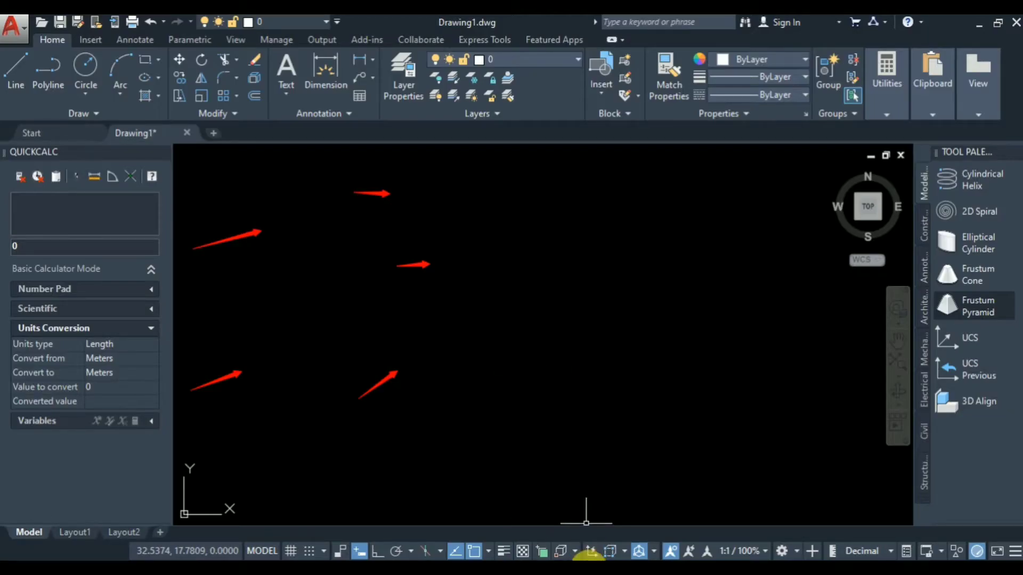
{"action": "left_click", "coordinate": [556, 565]}
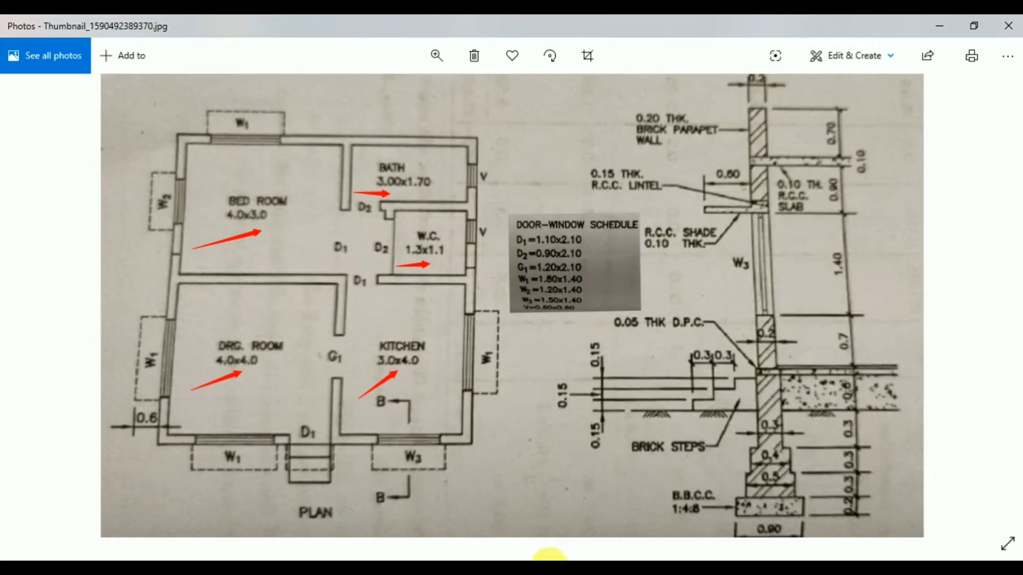
{"action": "left_click", "coordinate": [585, 495]}
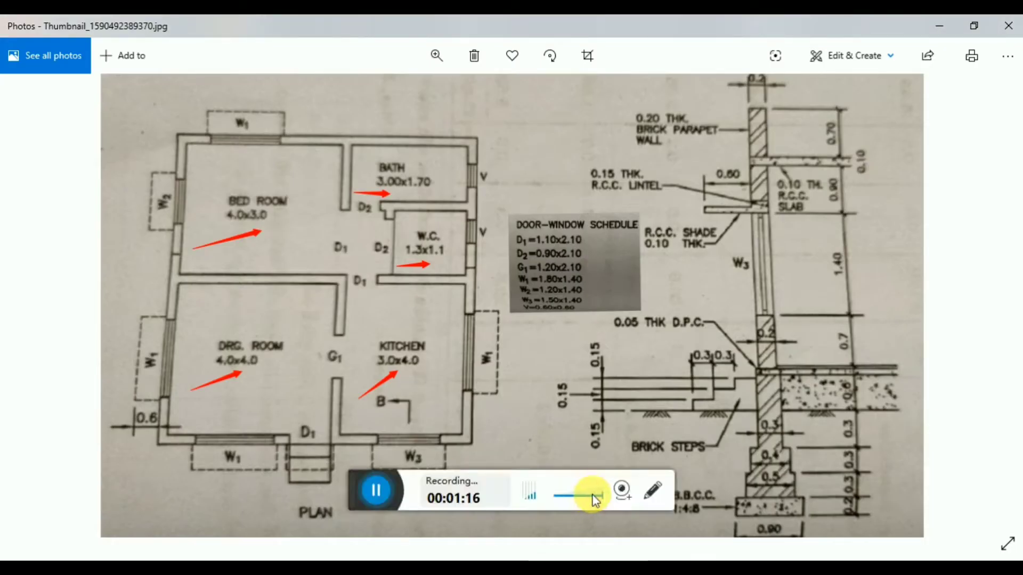
{"action": "left_click", "coordinate": [650, 493]}
{"action": "left_click", "coordinate": [765, 529]}
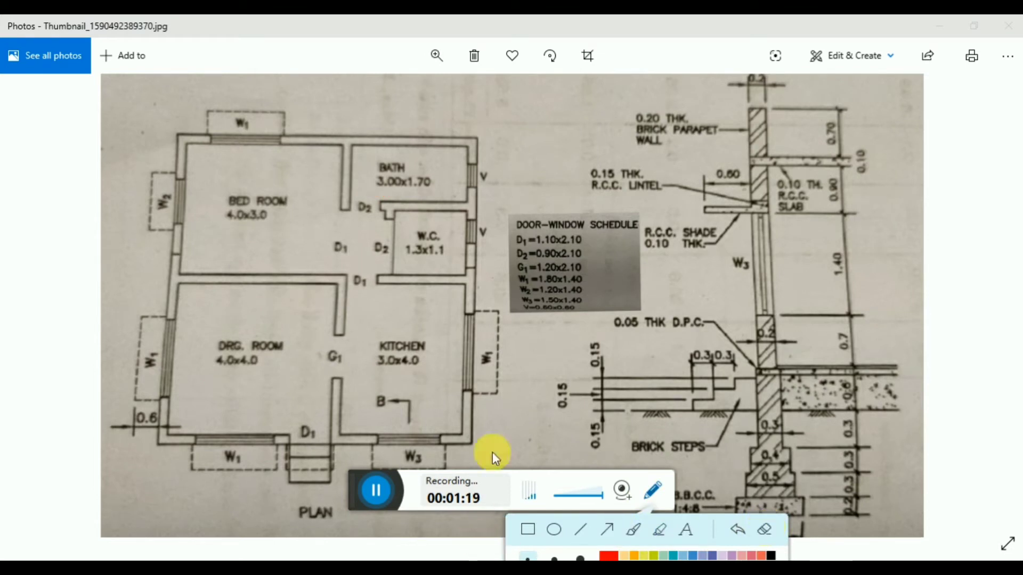
{"action": "left_click", "coordinate": [547, 366]}
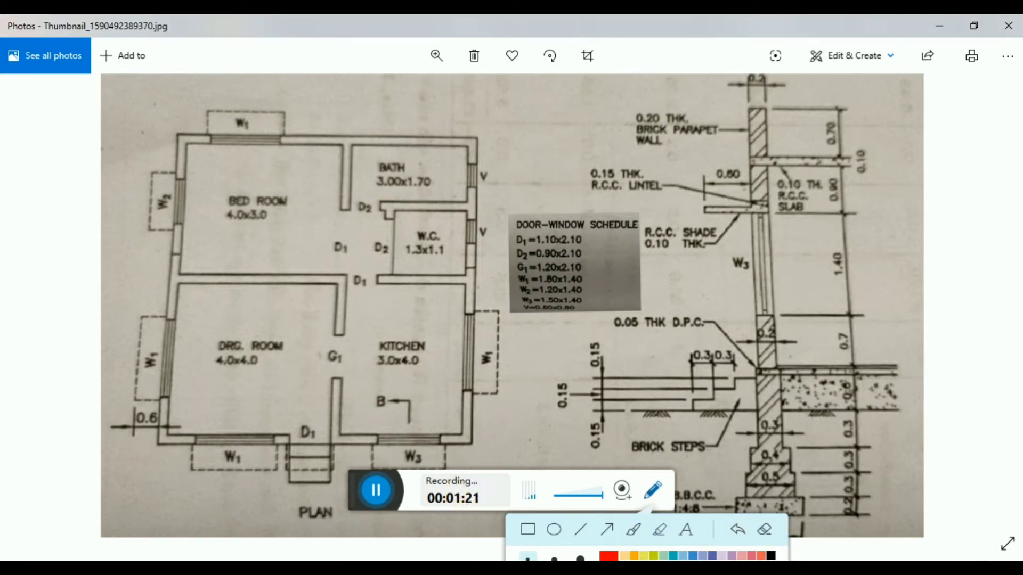
Switch to AutoCAD and set the drawing's length units to Decimal with 0.00 precision
{"action": "left_click", "coordinate": [426, 568]}
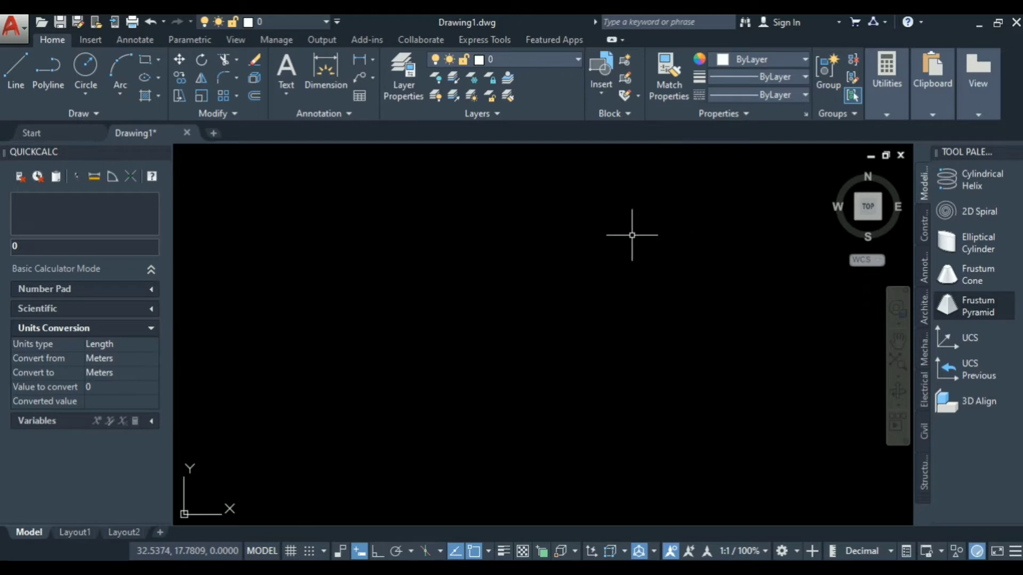
{"action": "type", "text": "un"}
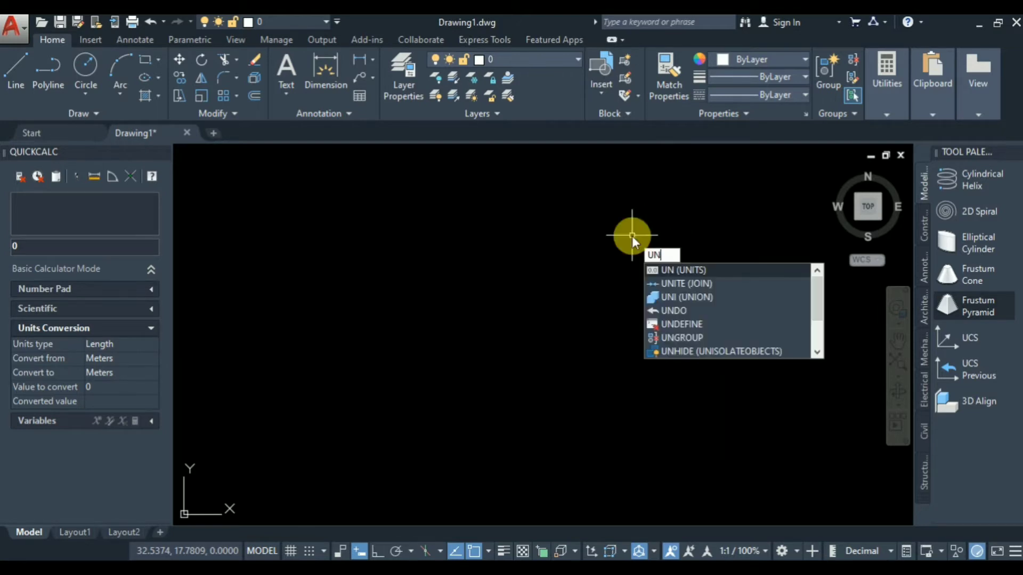
{"action": "key", "text": "Return"}
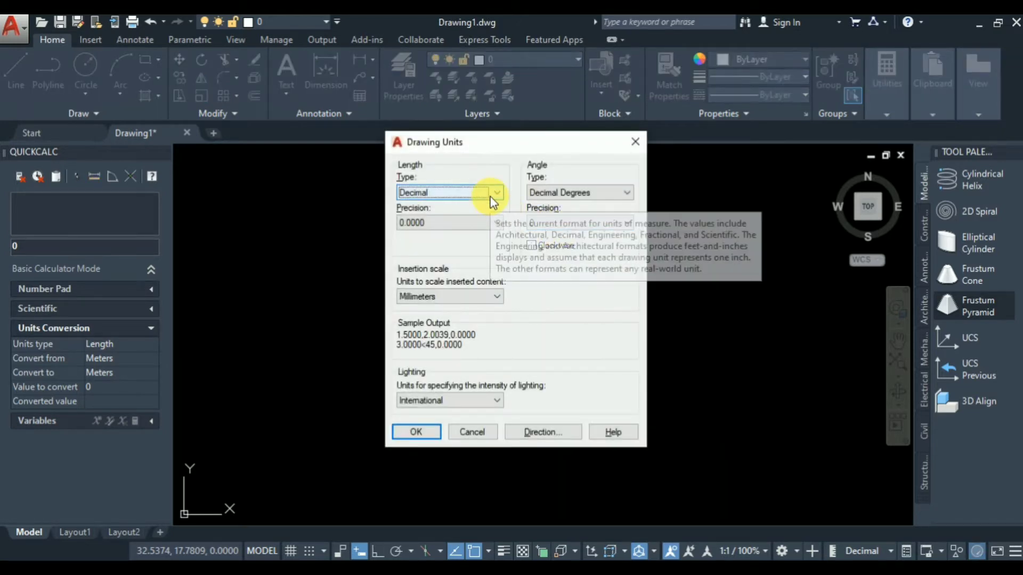
{"action": "left_click", "coordinate": [491, 196]}
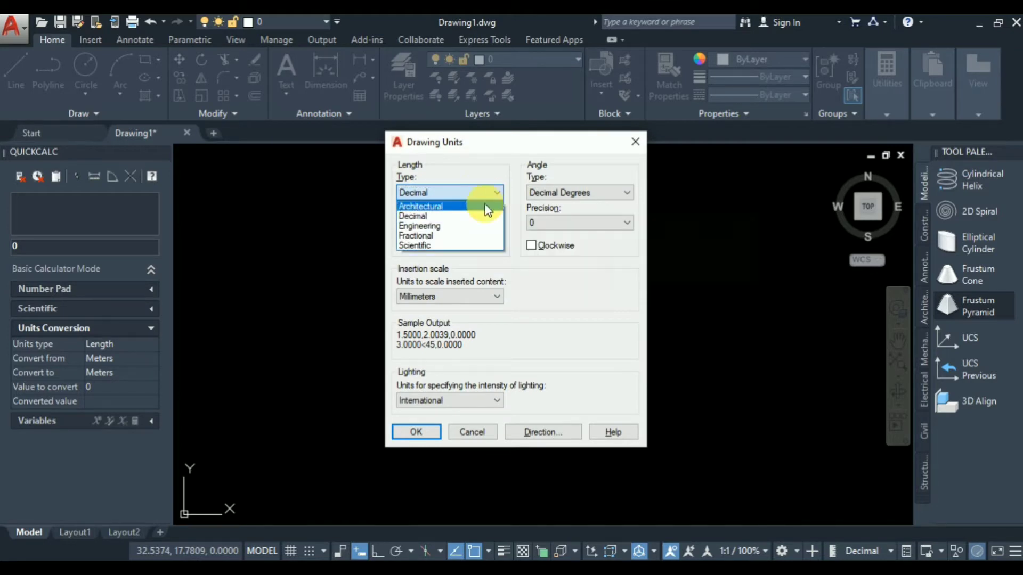
{"action": "left_click", "coordinate": [484, 213]}
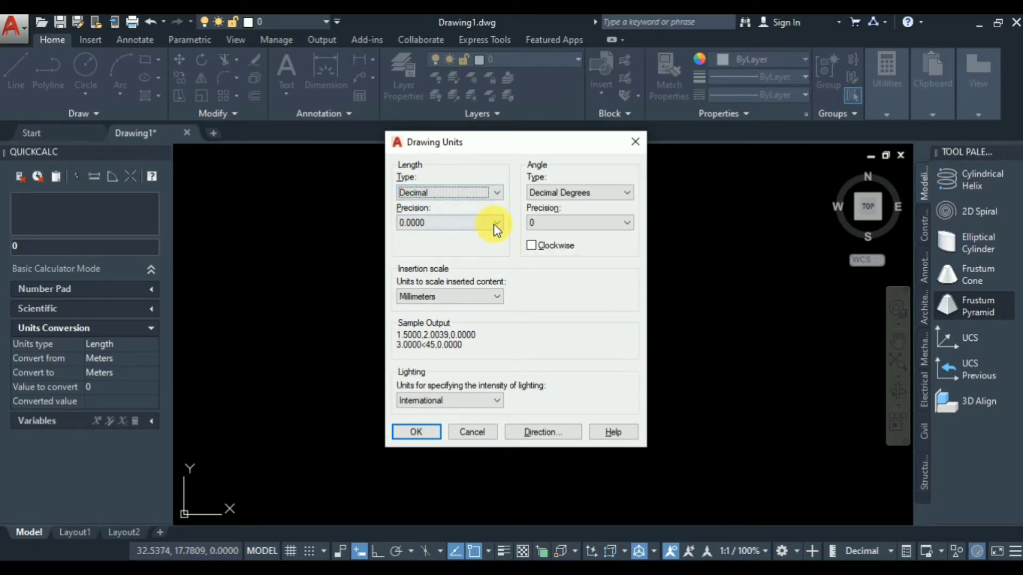
{"action": "left_click", "coordinate": [494, 223]}
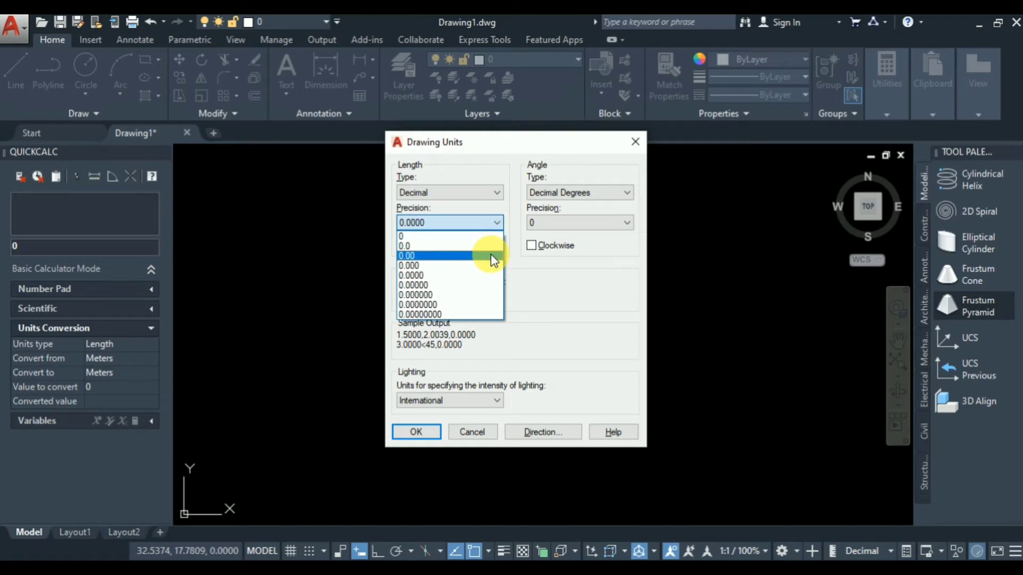
{"action": "left_click", "coordinate": [491, 256]}
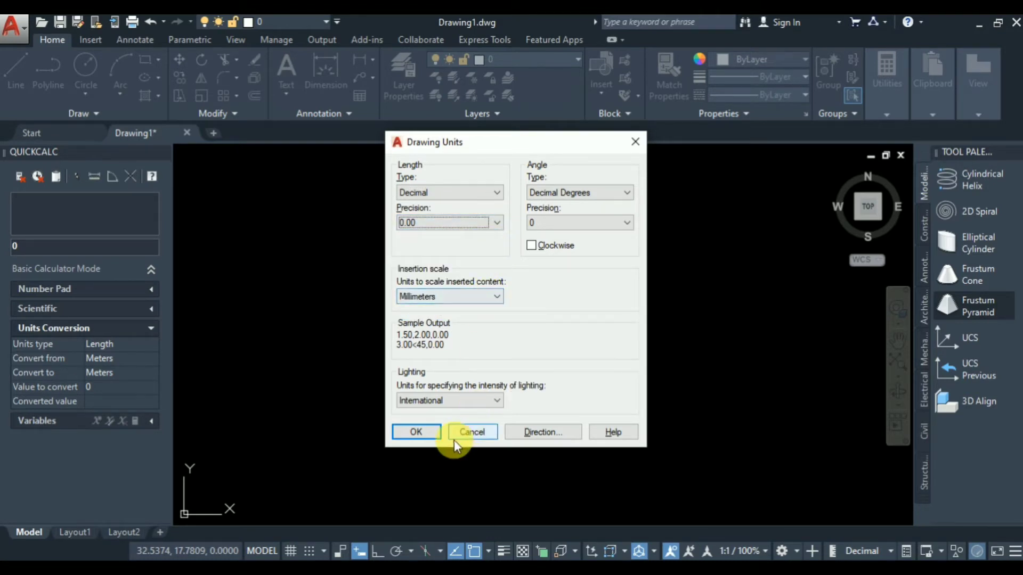
{"action": "left_click", "coordinate": [416, 432]}
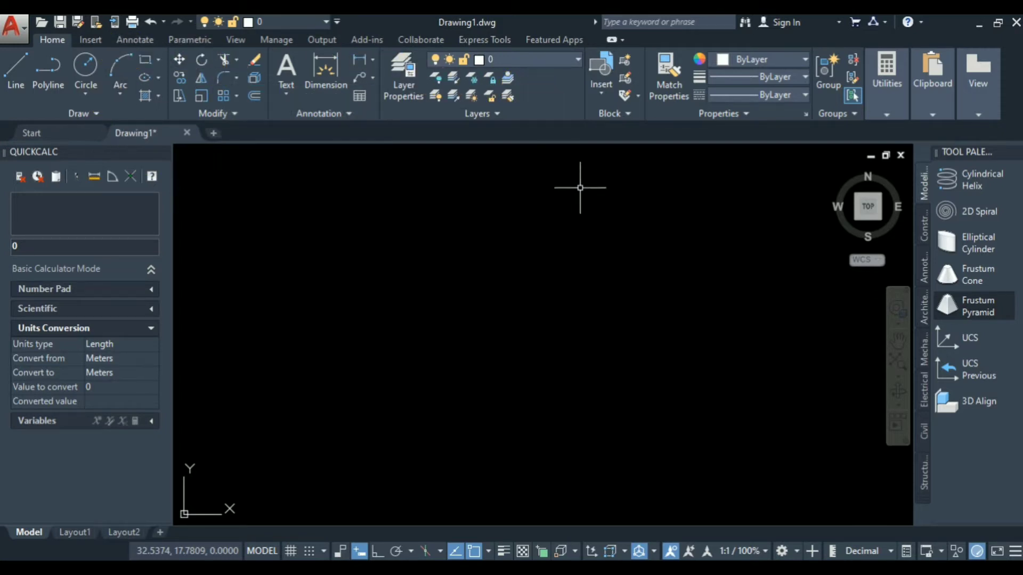
Modify the Standard dimension style so its linear dimensions use 0.00 precision
{"action": "type", "text": "d"}
{"action": "key", "text": "Return"}
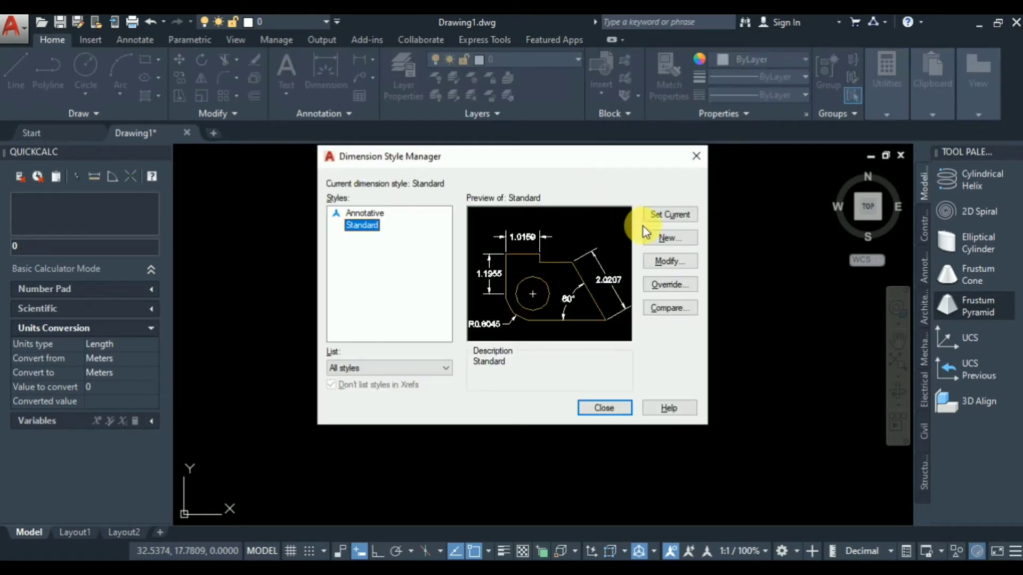
{"action": "left_click", "coordinate": [666, 261]}
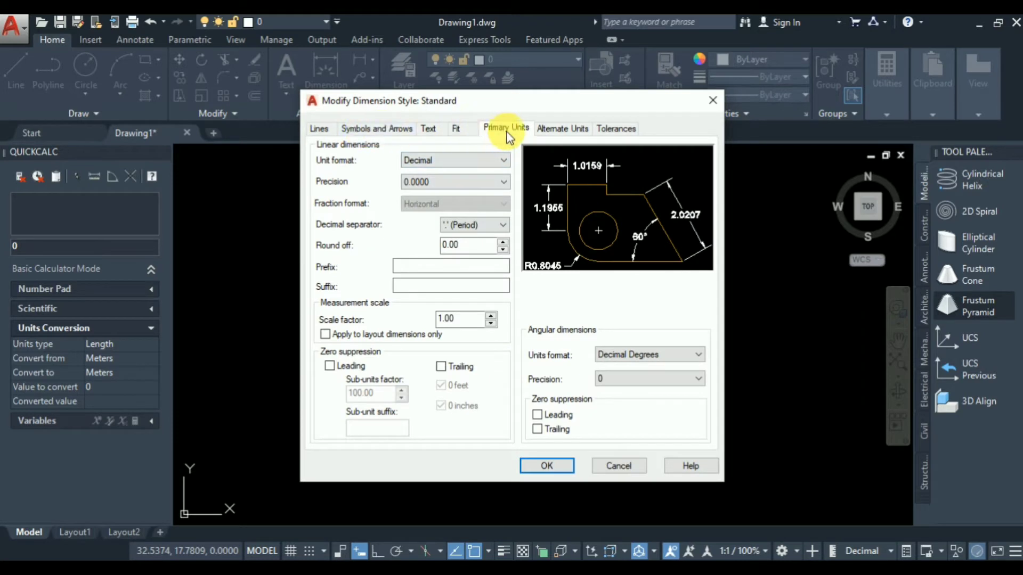
{"action": "left_click", "coordinate": [503, 184]}
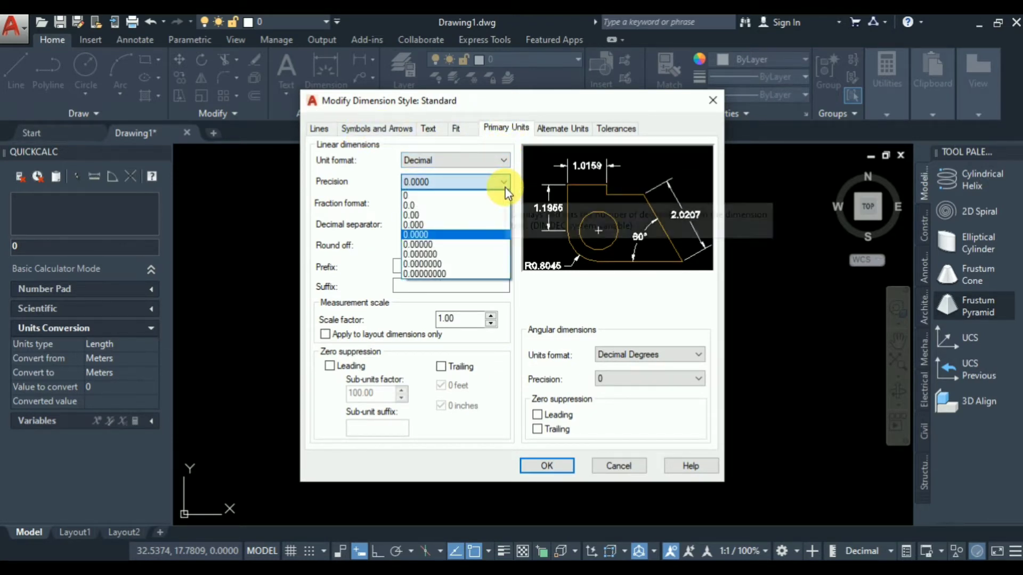
{"action": "left_click", "coordinate": [497, 216]}
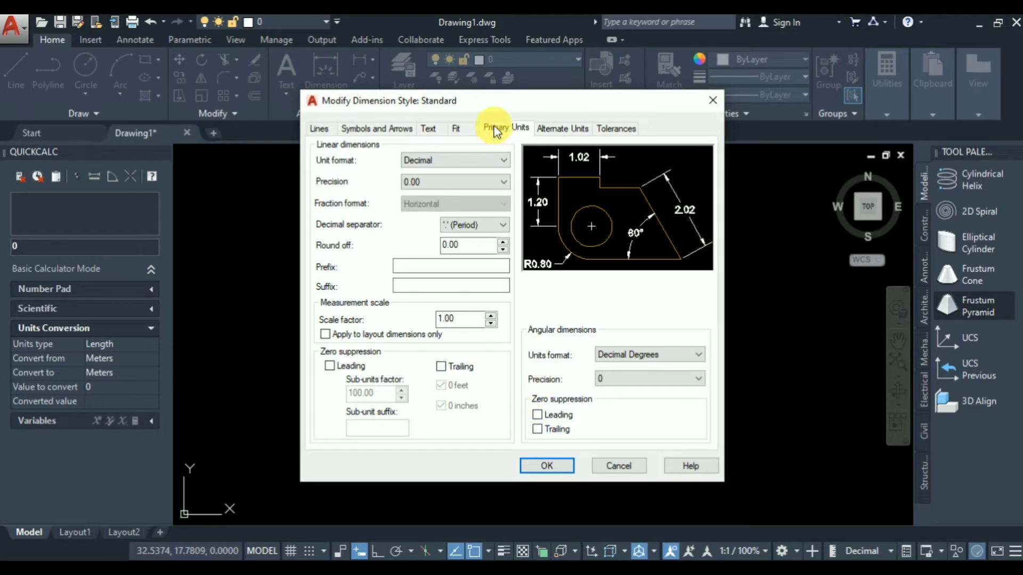
Set the Standard dimension style's text height to 0.33 and make the style current
{"action": "left_click", "coordinate": [425, 130]}
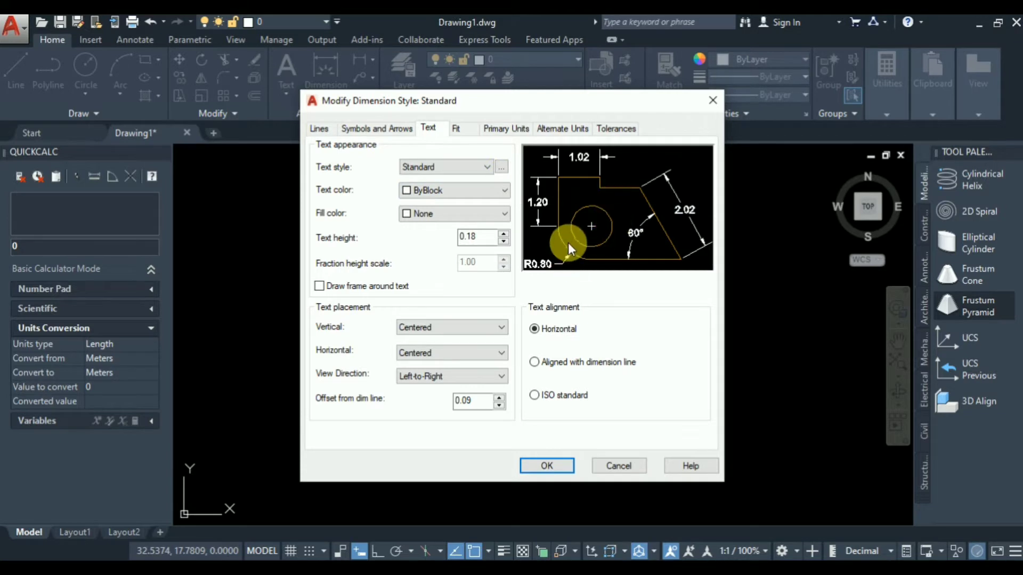
{"action": "left_click", "coordinate": [482, 238]}
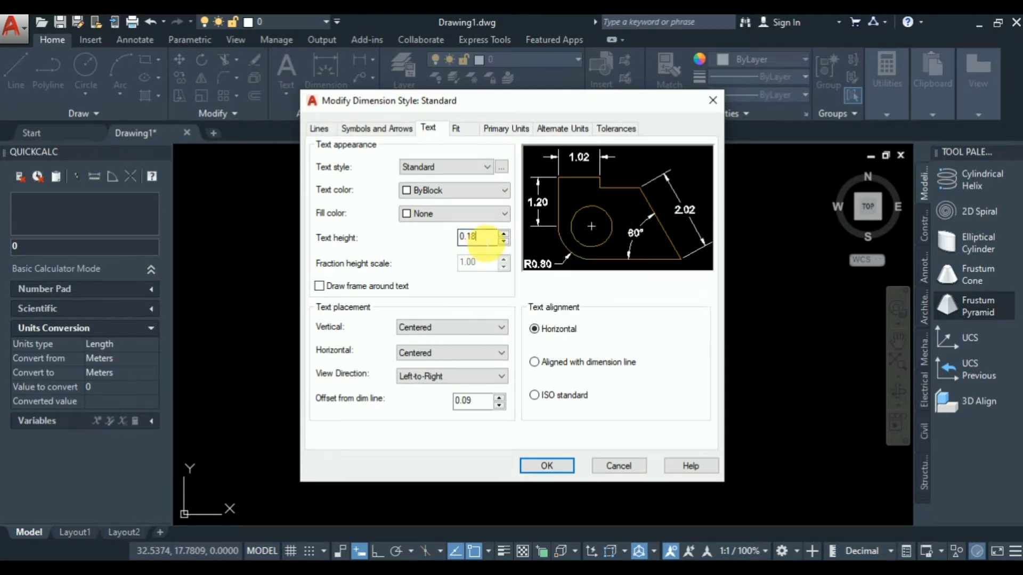
{"action": "left_click_drag", "start_coordinate": [477, 239], "coordinate": [460, 243]}
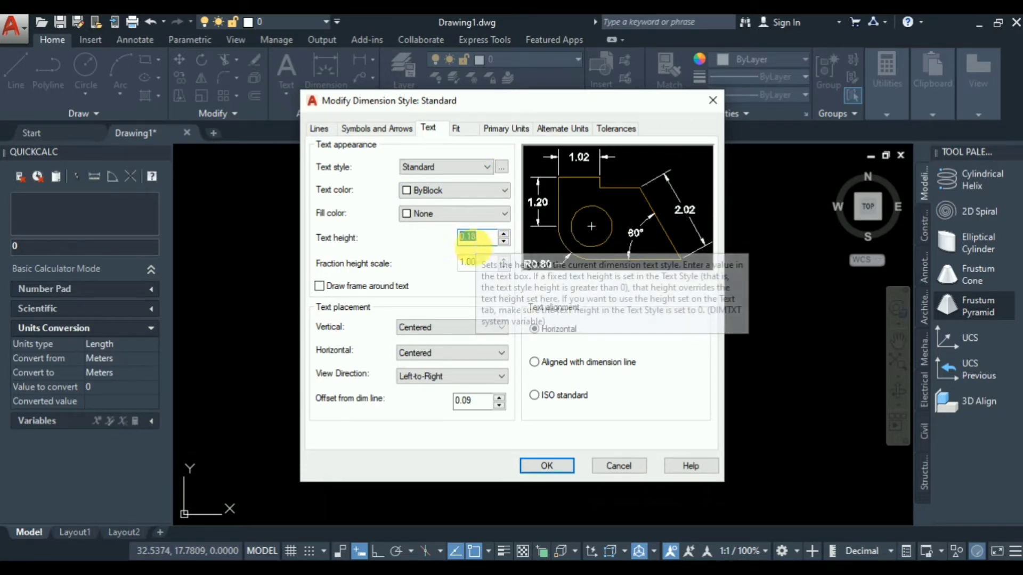
{"action": "left_click", "coordinate": [503, 233]}
{"action": "left_click", "coordinate": [503, 234]}
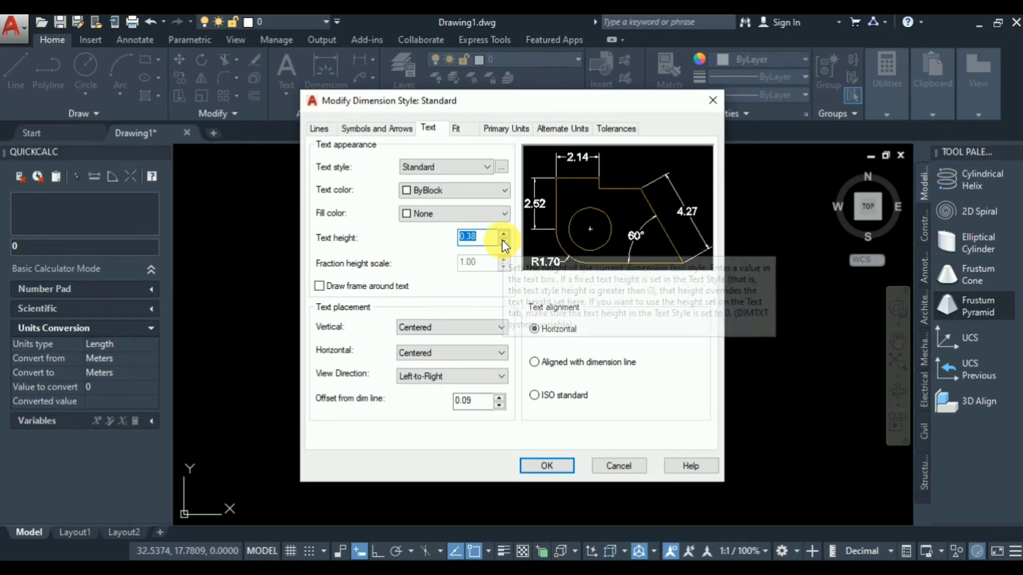
{"action": "left_click", "coordinate": [504, 244]}
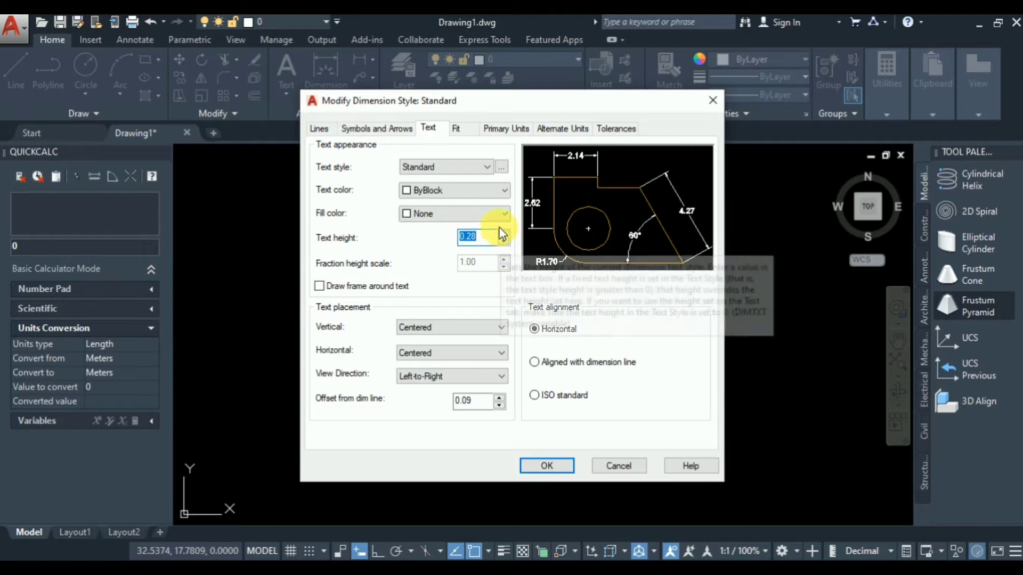
{"action": "left_click", "coordinate": [504, 232]}
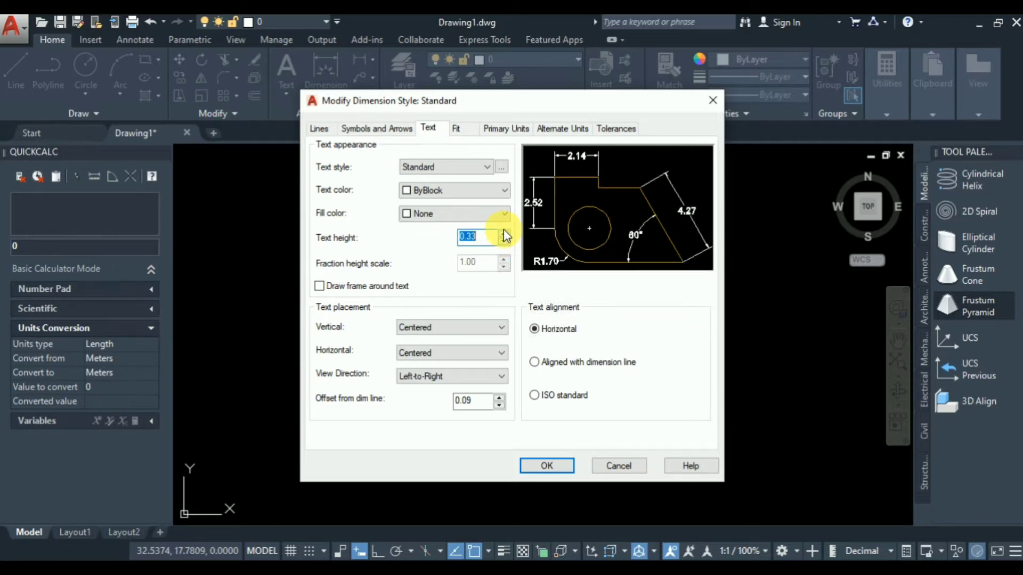
{"action": "left_click", "coordinate": [545, 466]}
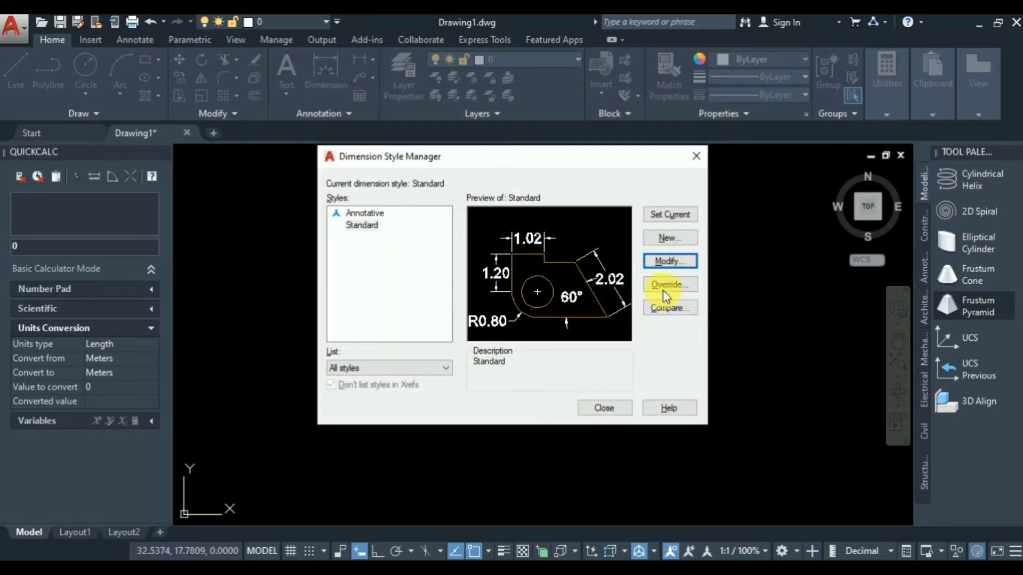
{"action": "left_click", "coordinate": [669, 219]}
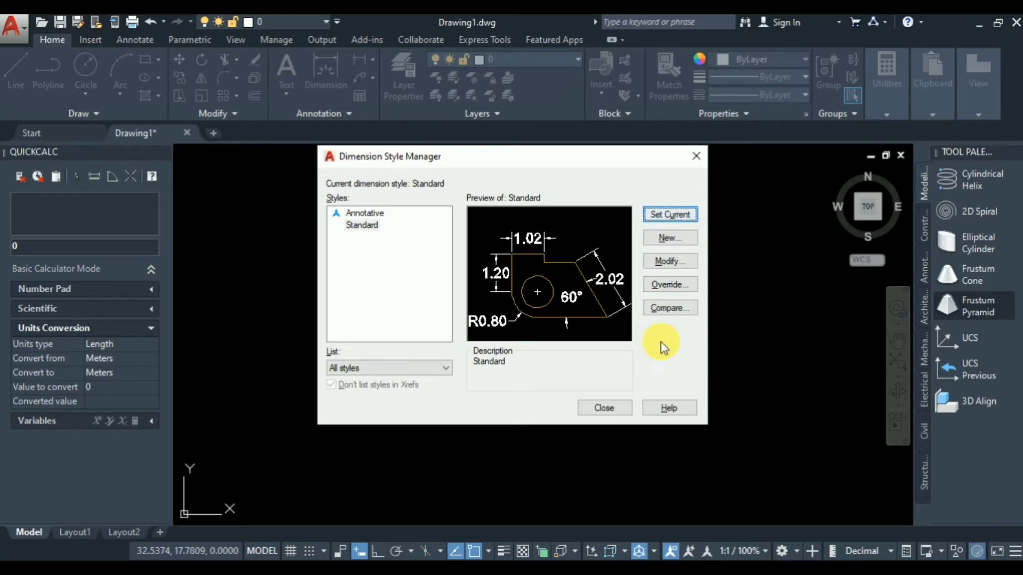
{"action": "left_click", "coordinate": [606, 408]}
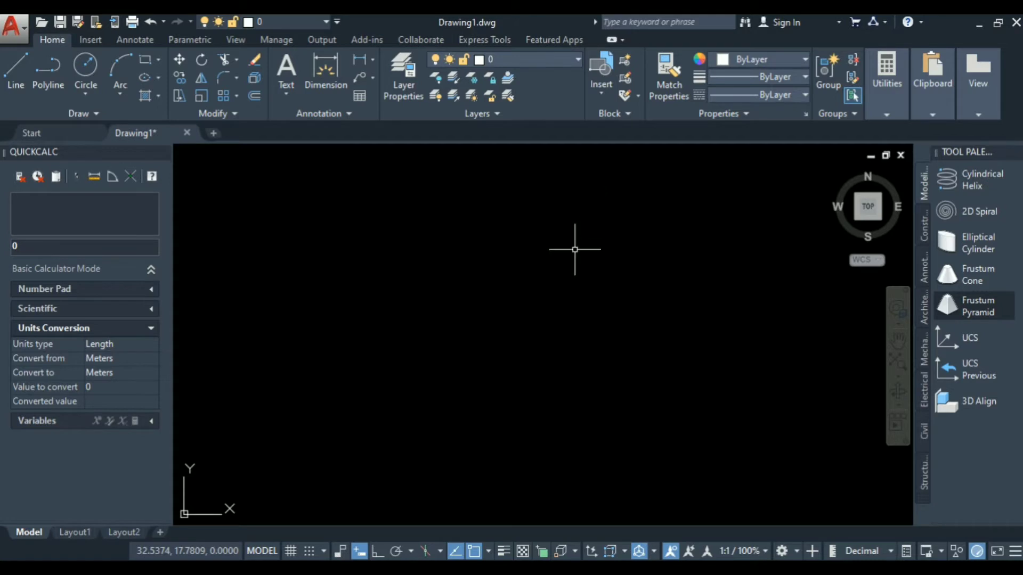
Create a new layer named wall in the layer properties manager
{"action": "type", "text": "l"}
{"action": "key", "text": "Return"}
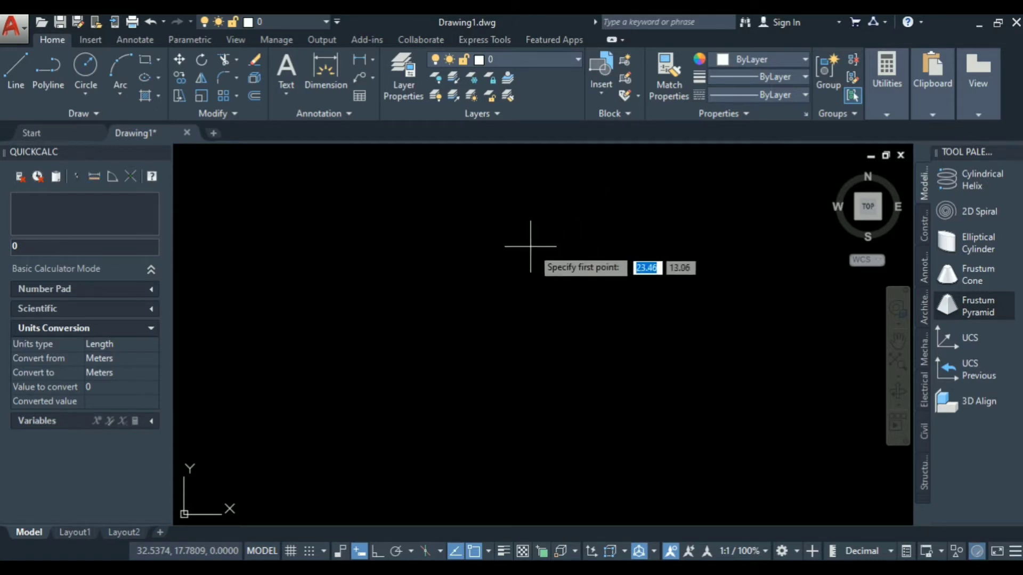
{"action": "left_click", "coordinate": [404, 82]}
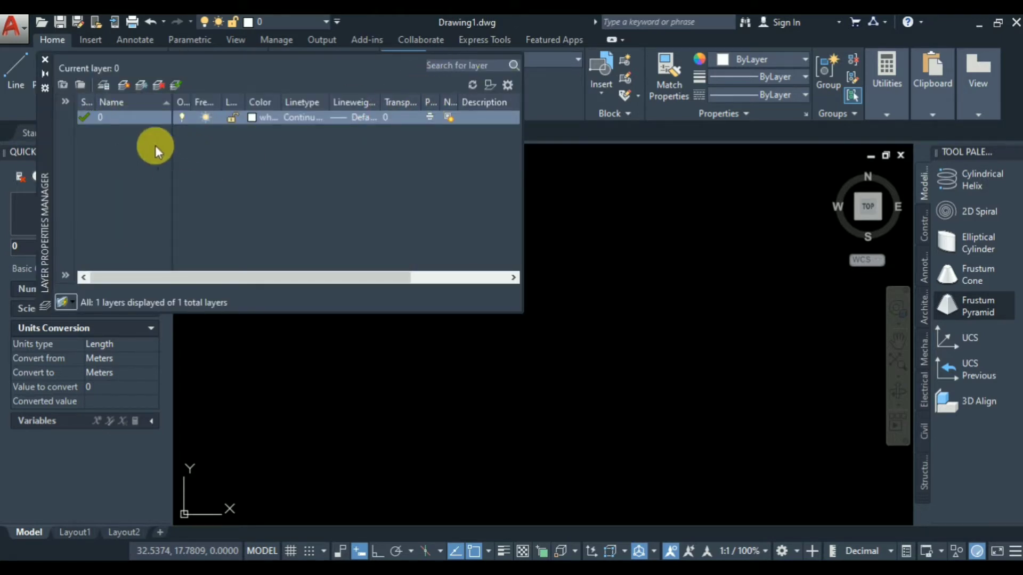
{"action": "left_click", "coordinate": [125, 86]}
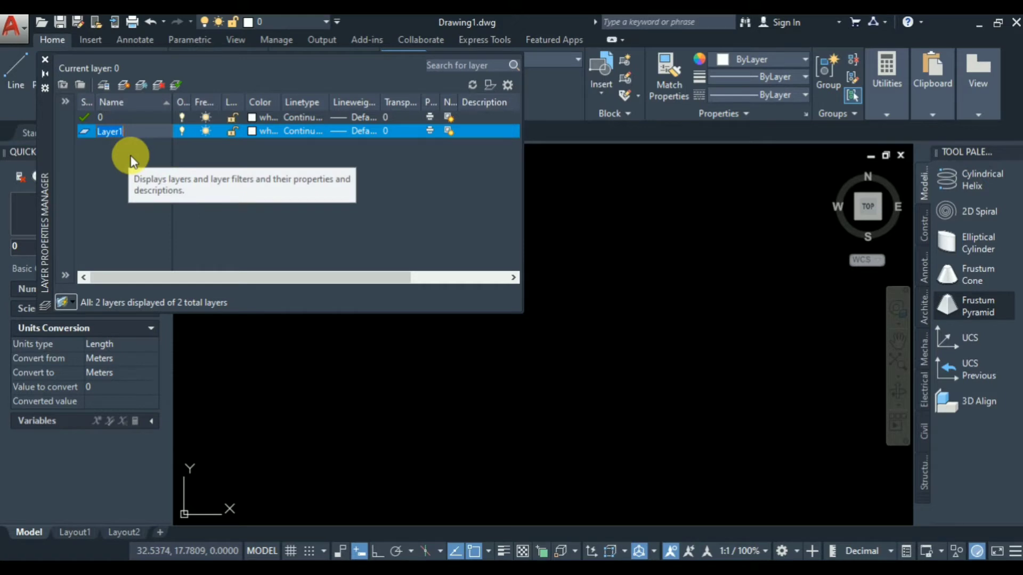
{"action": "type", "text": "wall"}
{"action": "left_click", "coordinate": [205, 132]}
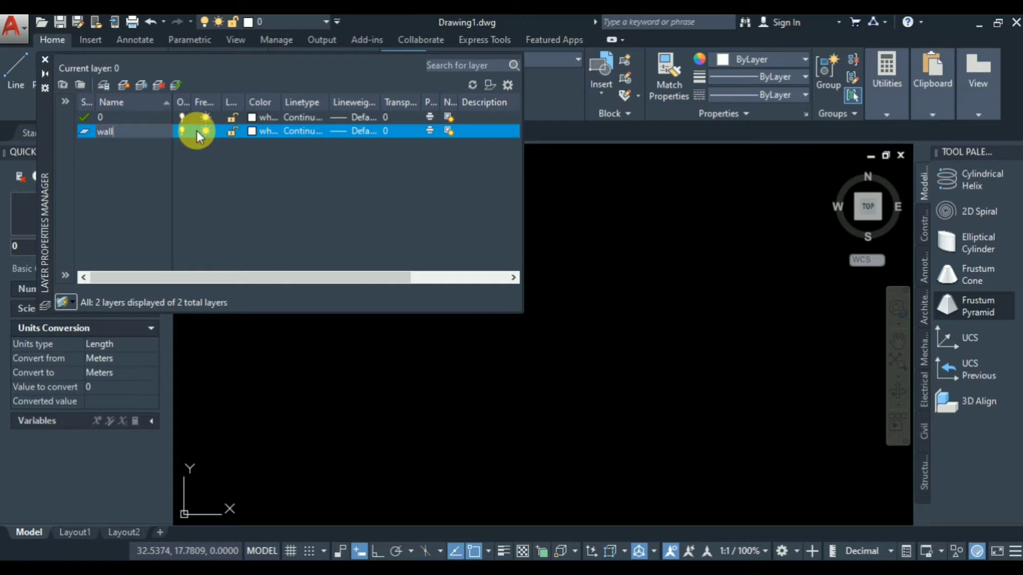
Add four more new layers and name one of them door
{"action": "left_click", "coordinate": [123, 83]}
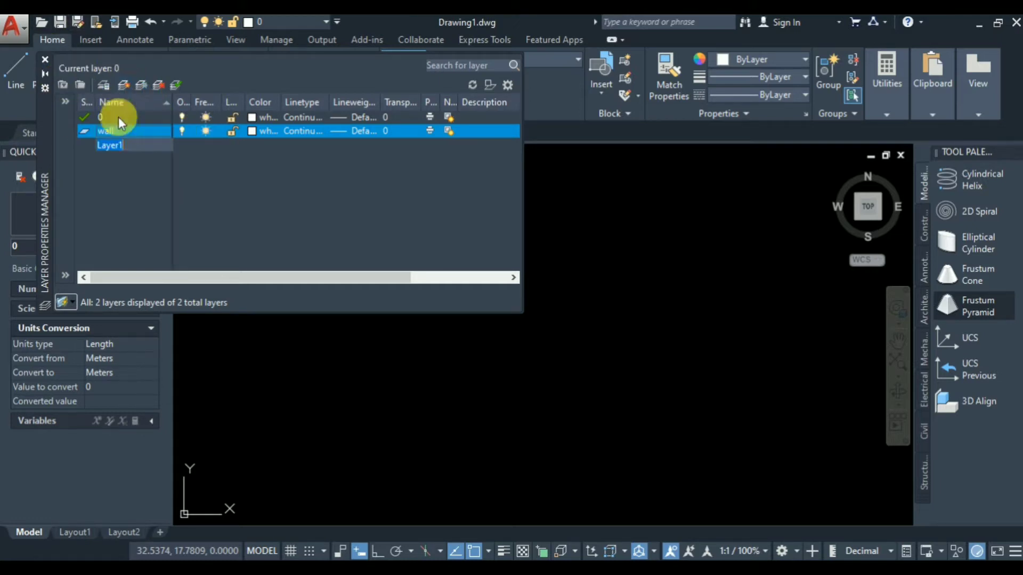
{"action": "left_click", "coordinate": [124, 84]}
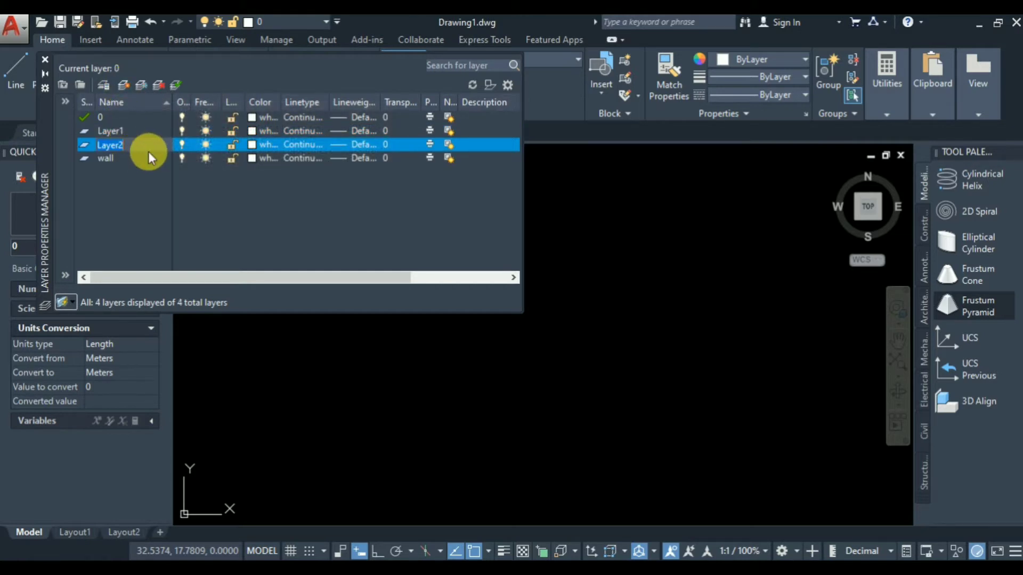
{"action": "type", "text": "door"}
{"action": "left_click", "coordinate": [126, 82]}
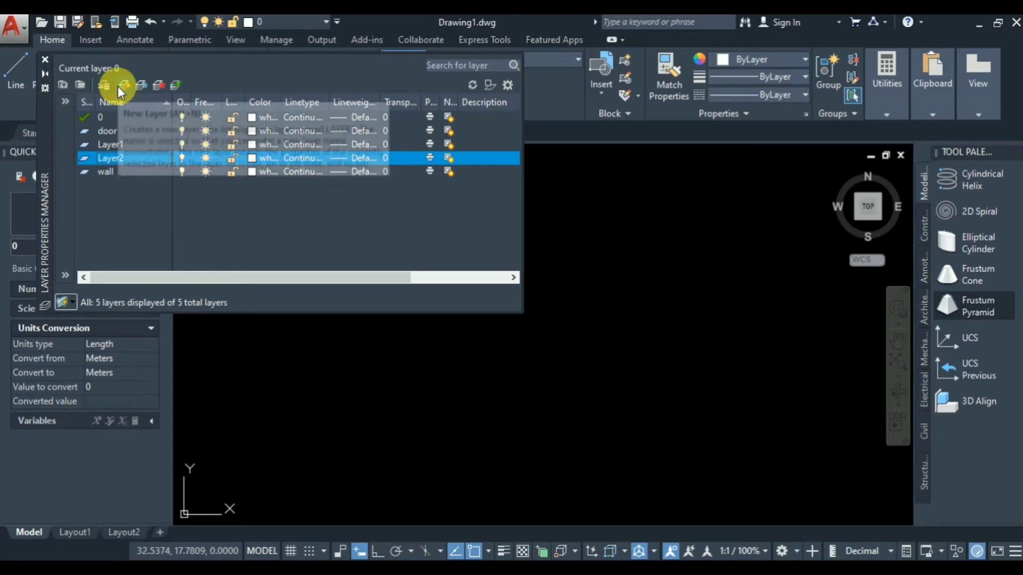
{"action": "left_click", "coordinate": [120, 87]}
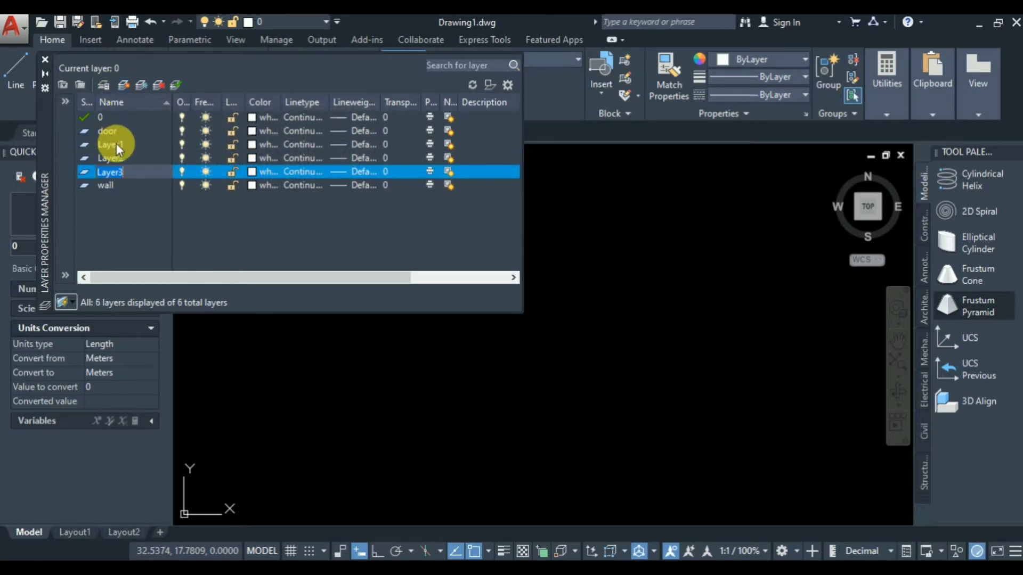
Make Layer1 the current layer and rename it wind
{"action": "left_click", "coordinate": [116, 143]}
{"action": "double_click", "coordinate": [122, 144]}
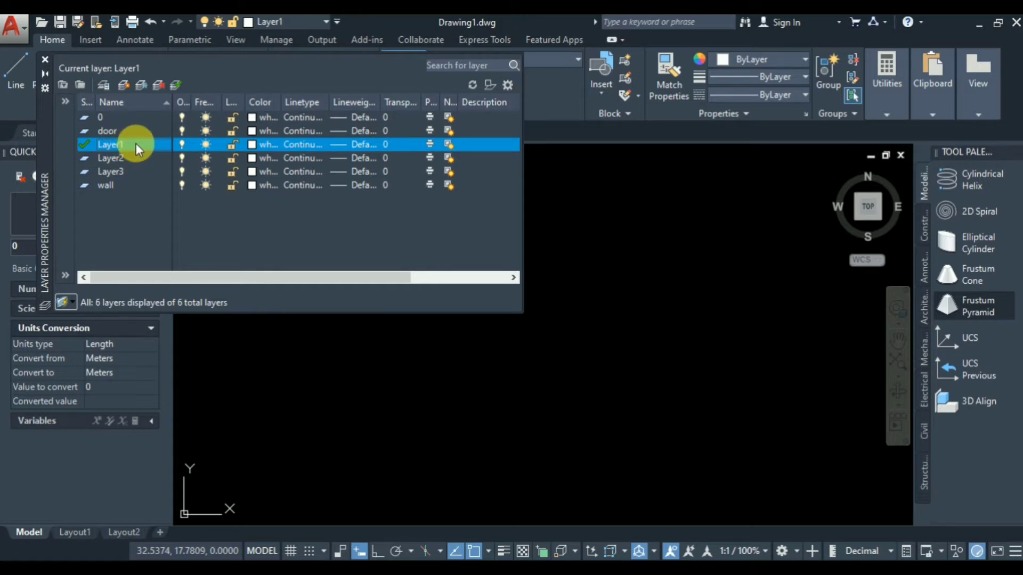
{"action": "left_click", "coordinate": [136, 145]}
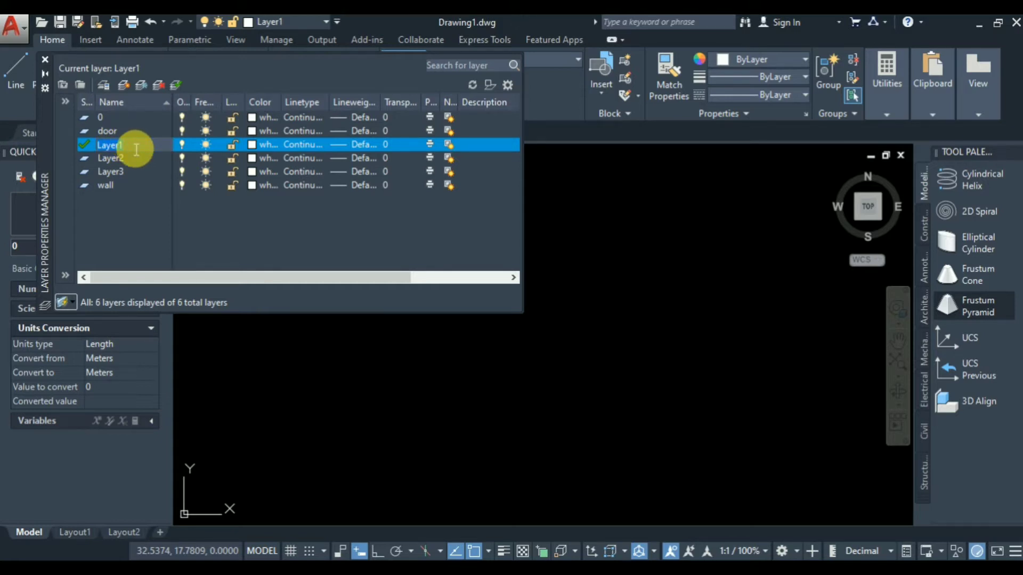
{"action": "type", "text": "wind"}
{"action": "left_click", "coordinate": [146, 227]}
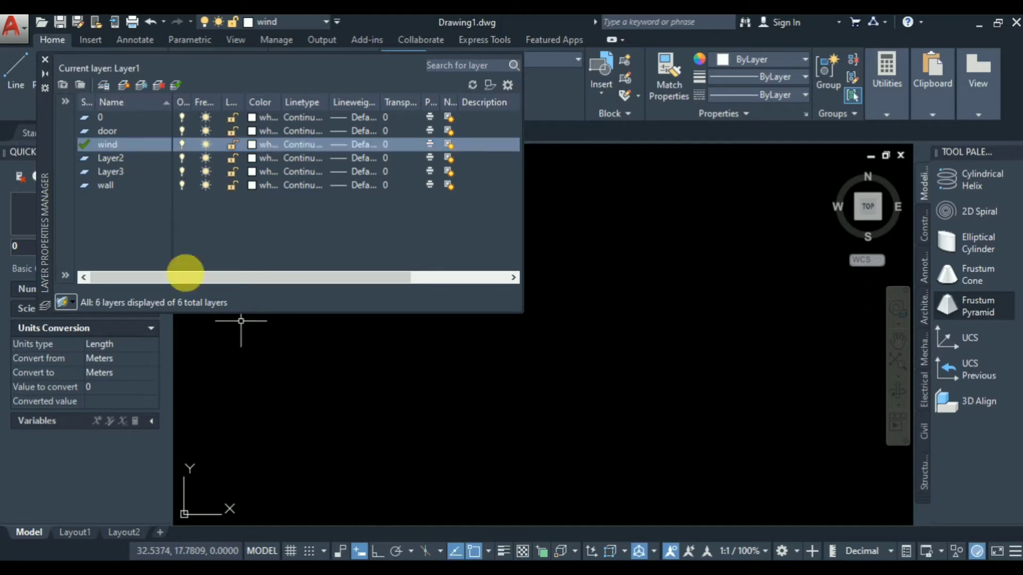
Delete the surplus layers Layer3 and Layer2
{"action": "left_click", "coordinate": [119, 172]}
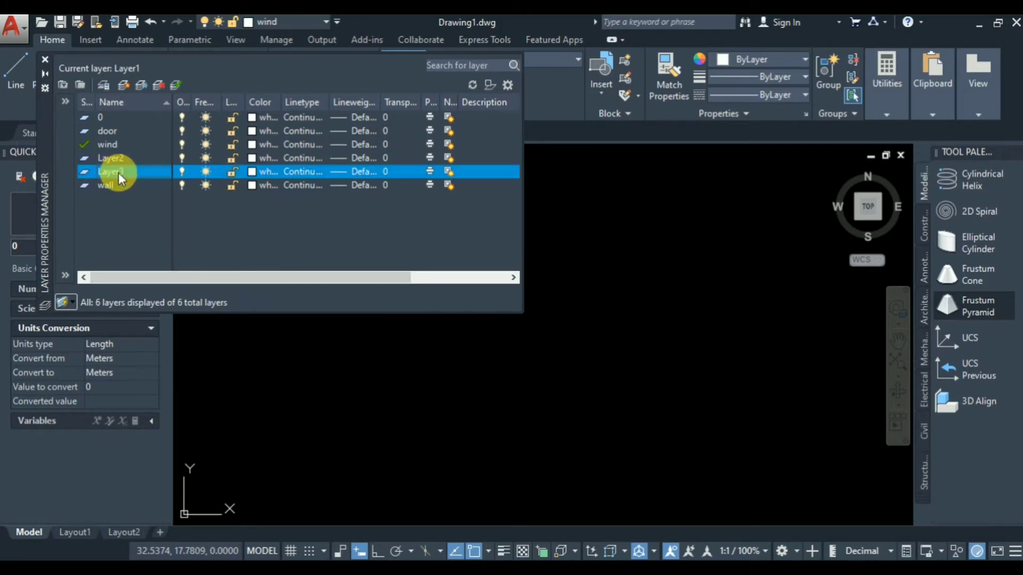
{"action": "key", "text": "Delete"}
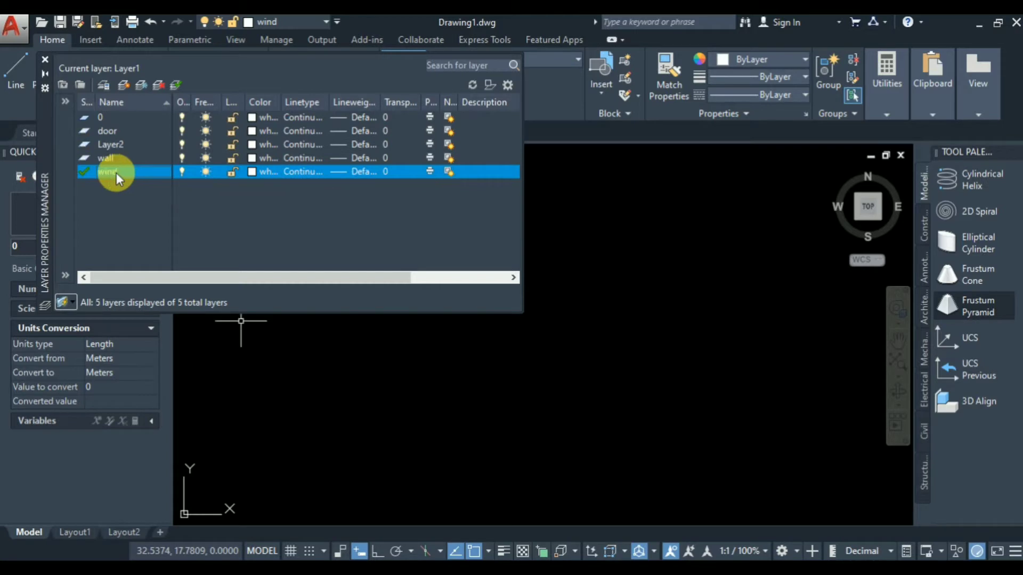
{"action": "left_click", "coordinate": [114, 142]}
{"action": "key", "text": "Delete"}
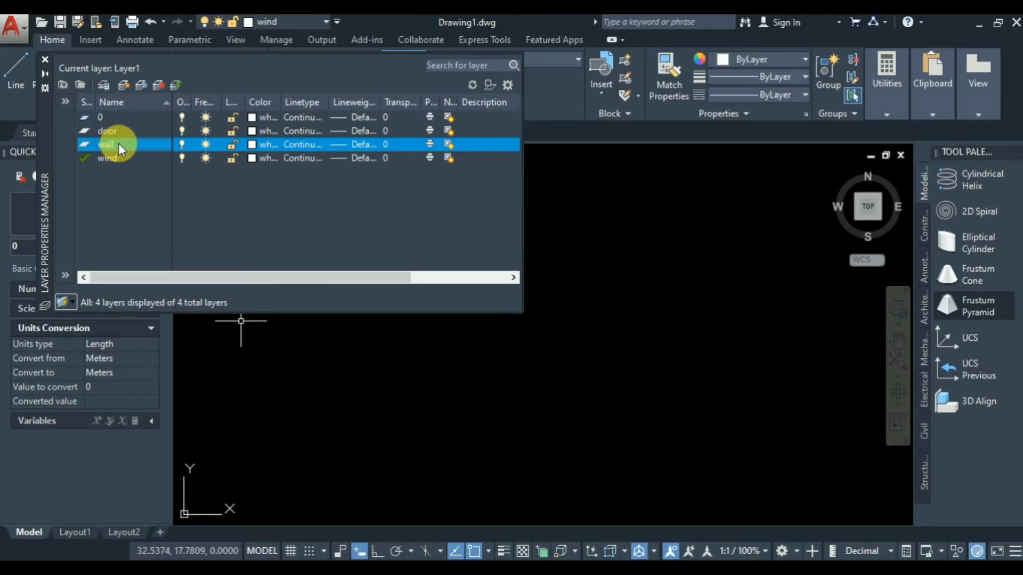
Rename the current wind layer to window
{"action": "left_click", "coordinate": [119, 157]}
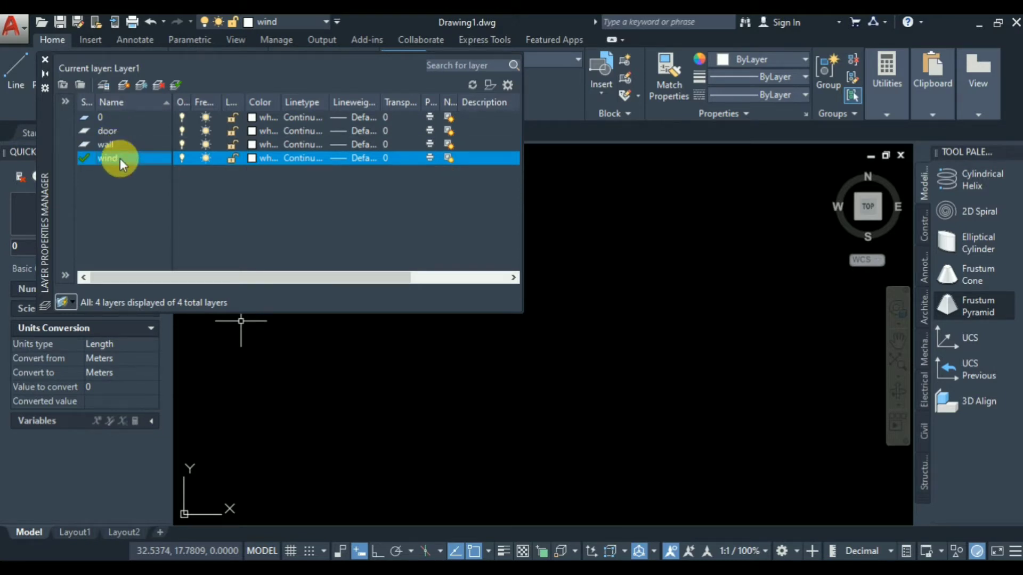
{"action": "left_click", "coordinate": [110, 156]}
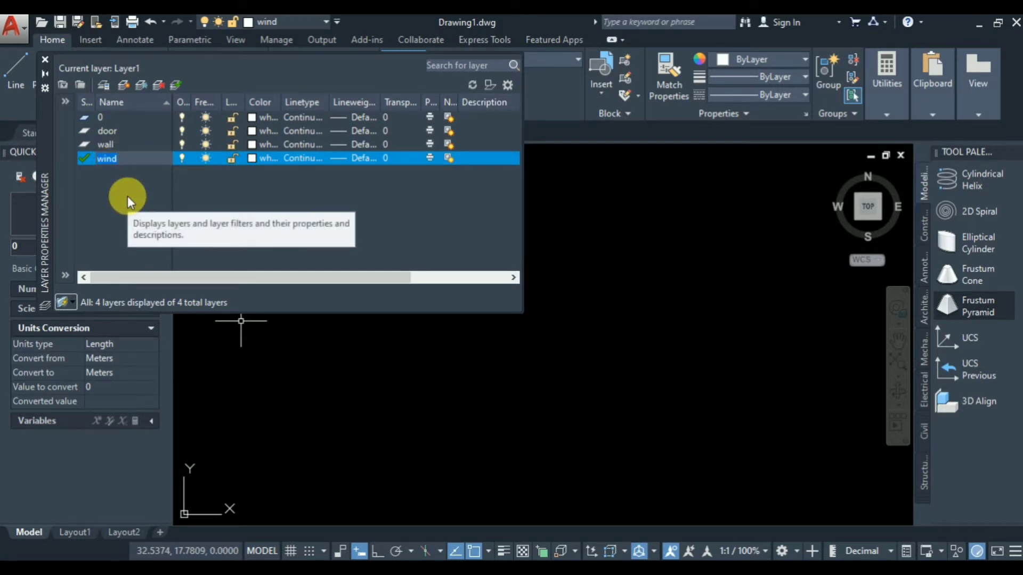
{"action": "type", "text": "ow"}
{"action": "key", "text": "BackSpace"}
{"action": "key", "text": "BackSpace"}
{"action": "type", "text": "window"}
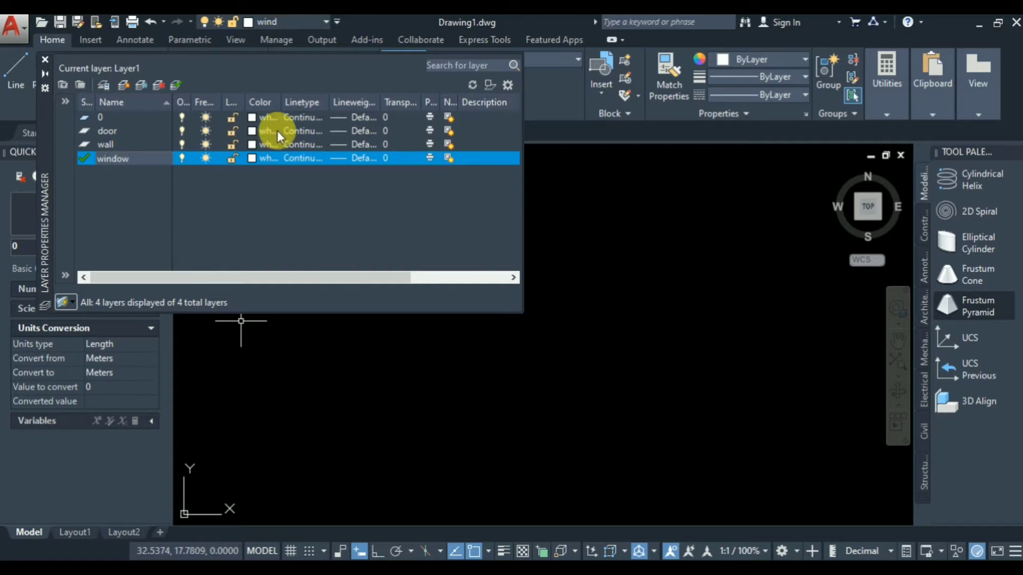
{"action": "left_click", "coordinate": [139, 197]}
Add a new layer named text, checking the reference floor plan image while naming it
{"action": "left_click", "coordinate": [127, 82]}
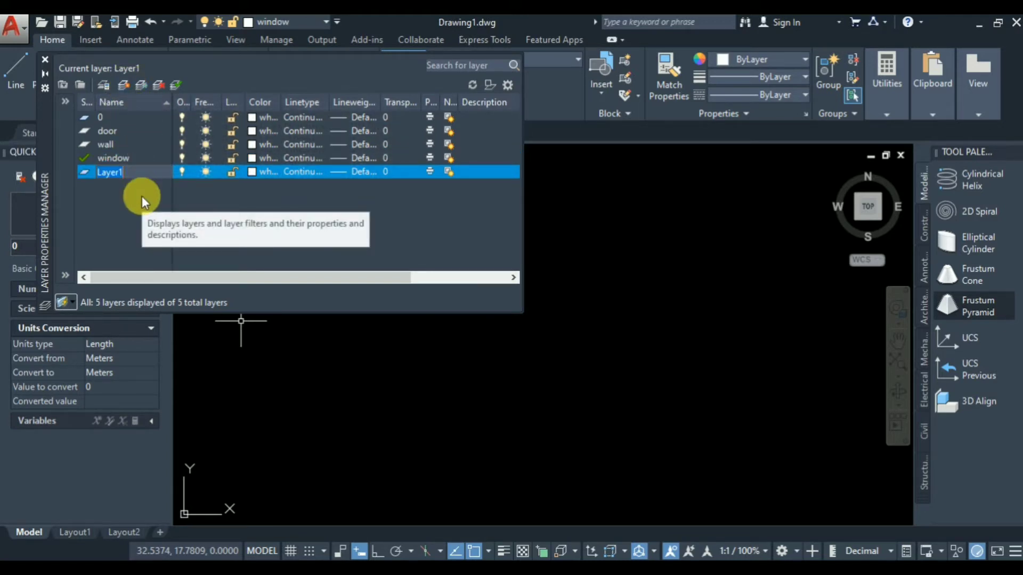
{"action": "left_click", "coordinate": [574, 566]}
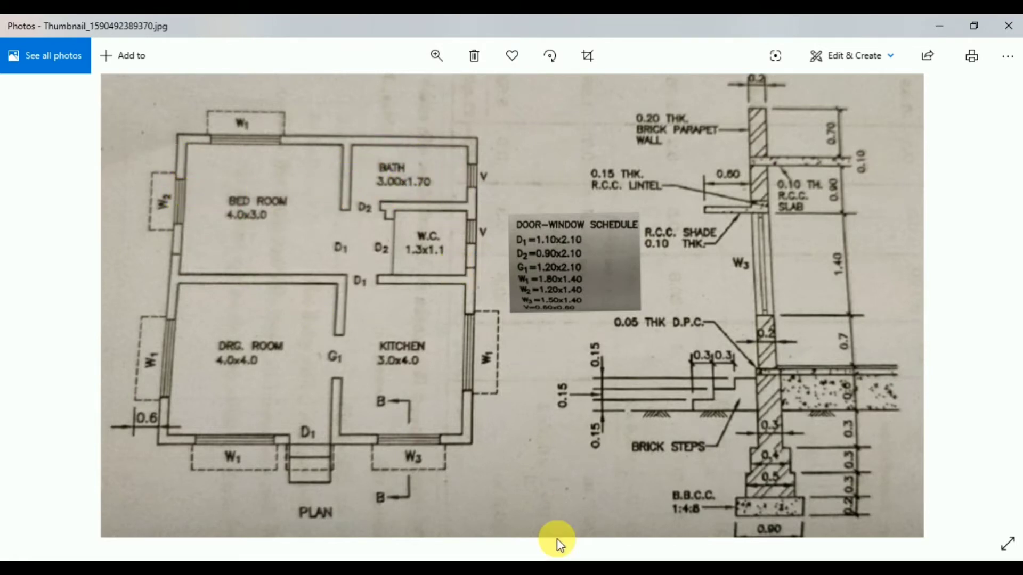
{"action": "left_click", "coordinate": [590, 570]}
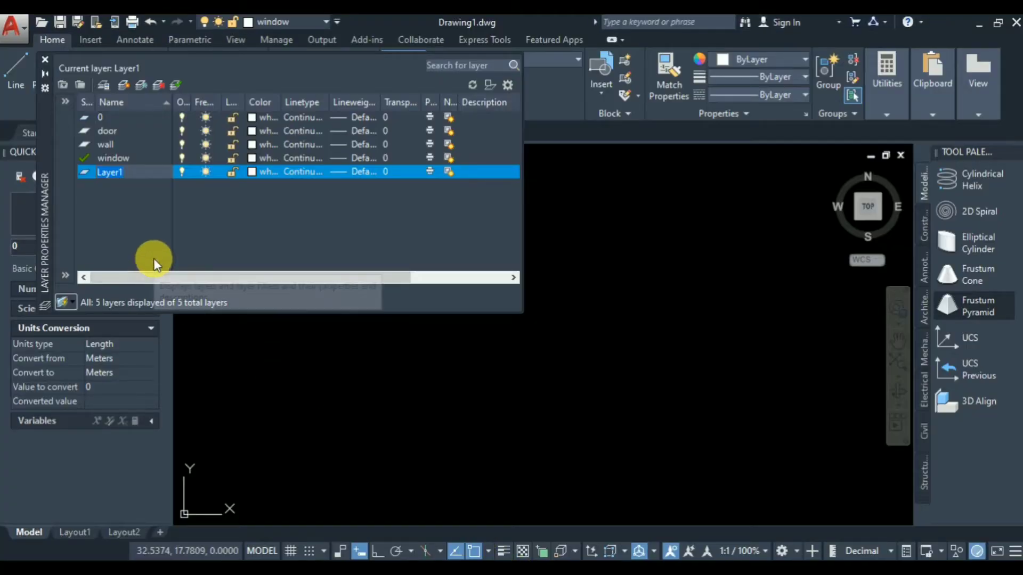
{"action": "type", "text": "te"}
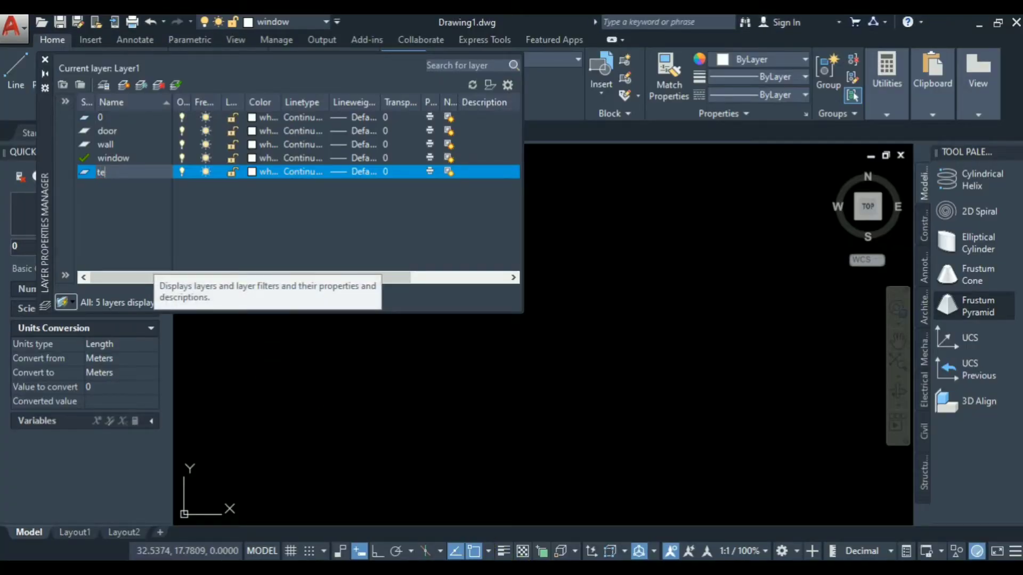
{"action": "type", "text": "xt"}
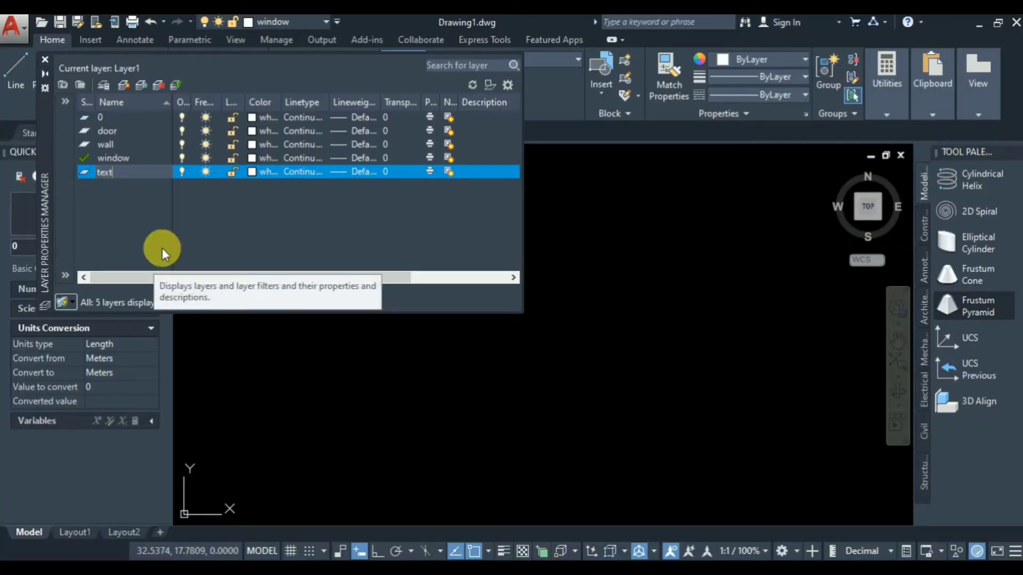
Add another new layer and name it dimension
{"action": "left_click", "coordinate": [123, 85]}
{"action": "key", "text": "Return"}
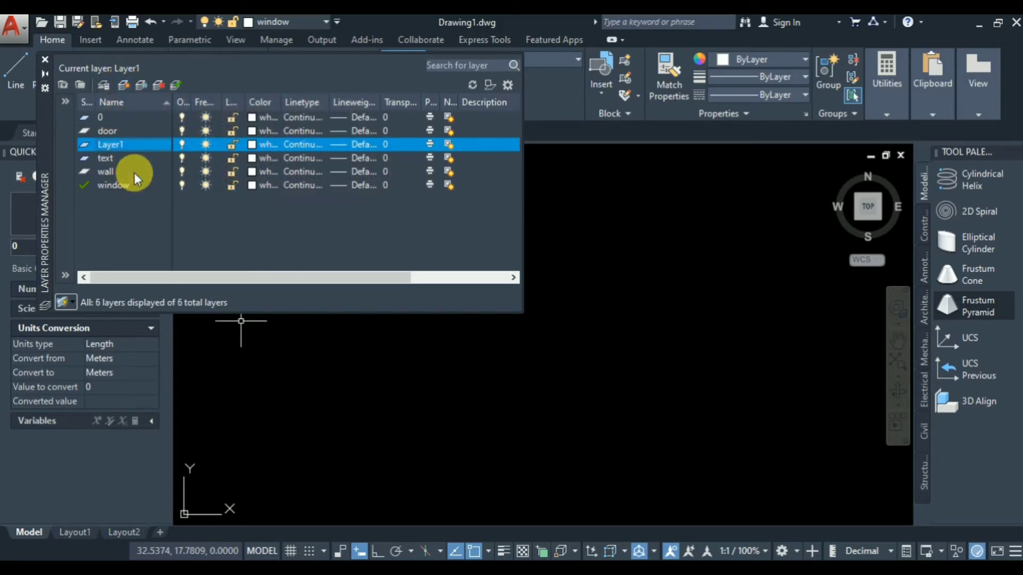
{"action": "left_click", "coordinate": [121, 145]}
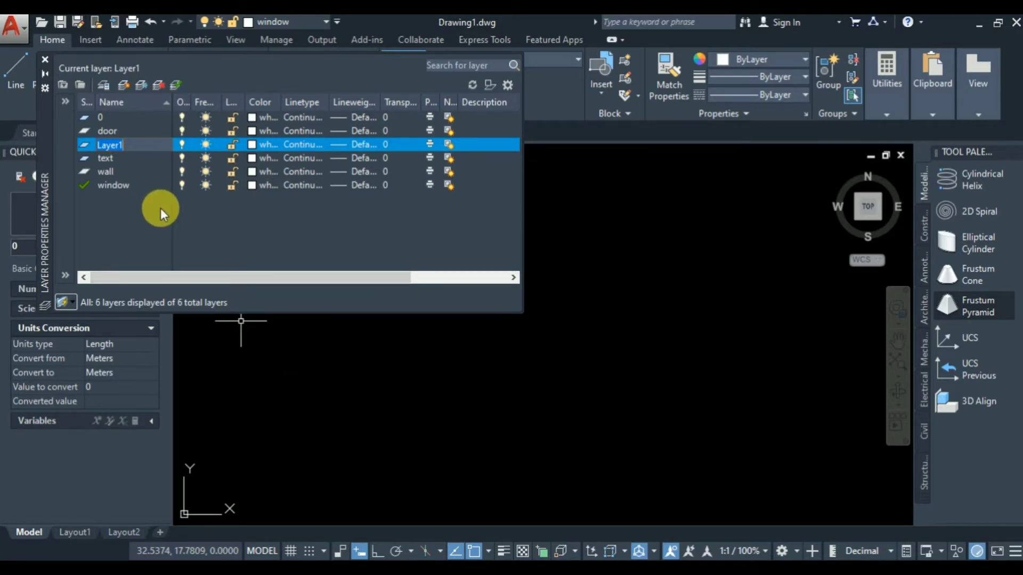
{"action": "type", "text": "dimension"}
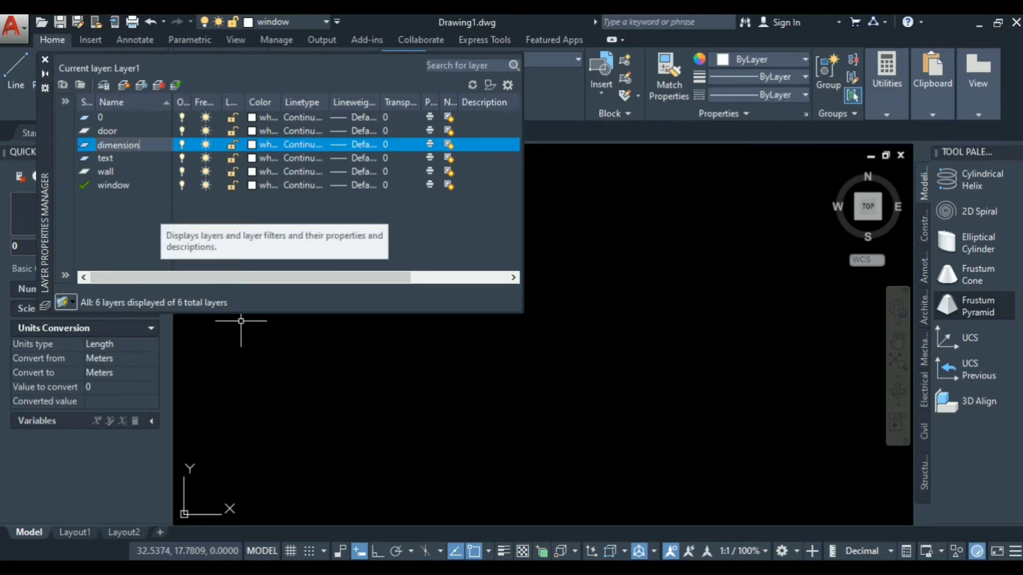
{"action": "key", "text": "Return"}
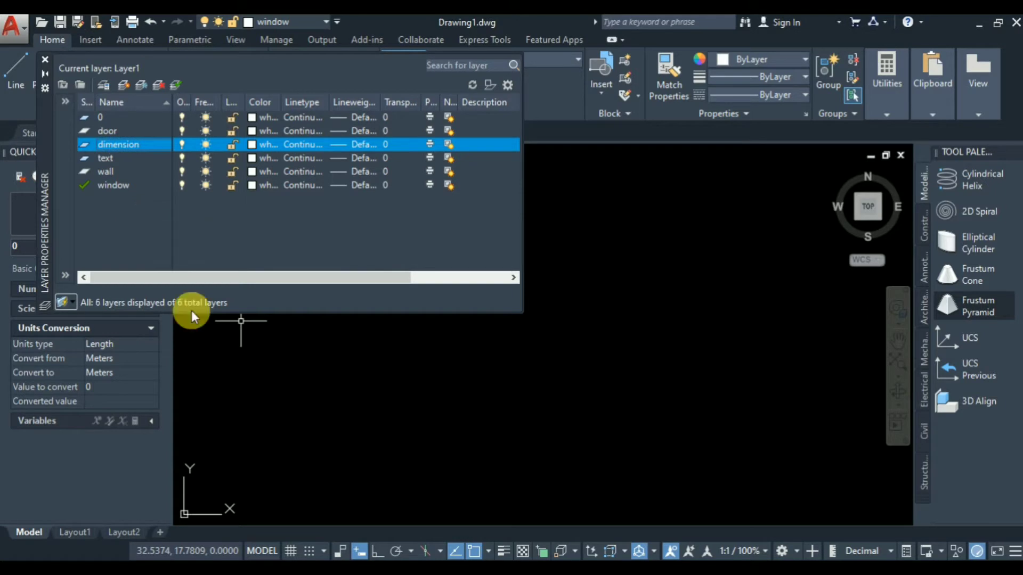
Set the wall layer's color to red from the index colors
{"action": "key", "text": "alt+Tab"}
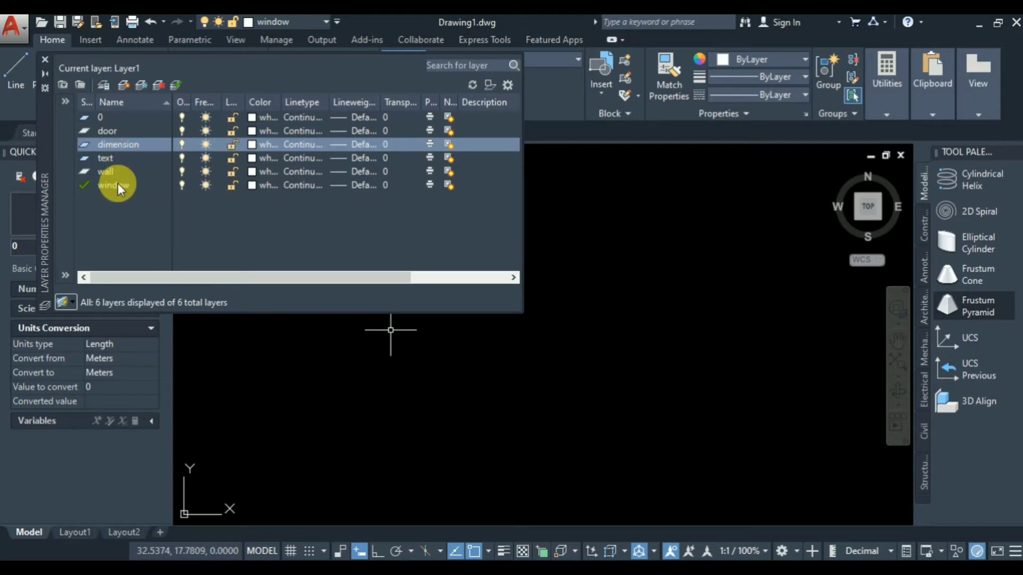
{"action": "left_click", "coordinate": [118, 183]}
{"action": "left_click", "coordinate": [113, 171]}
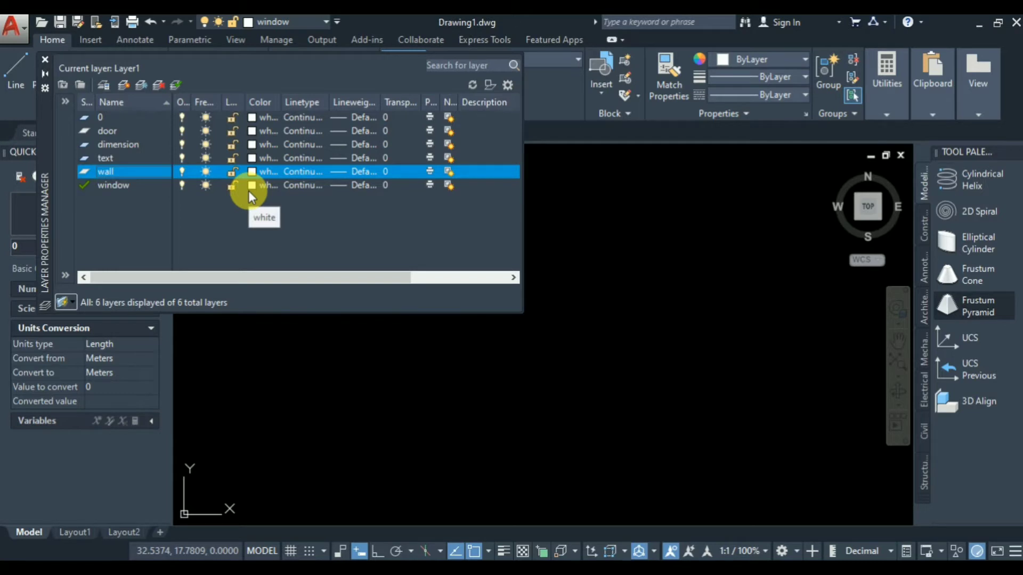
{"action": "left_click", "coordinate": [252, 172]}
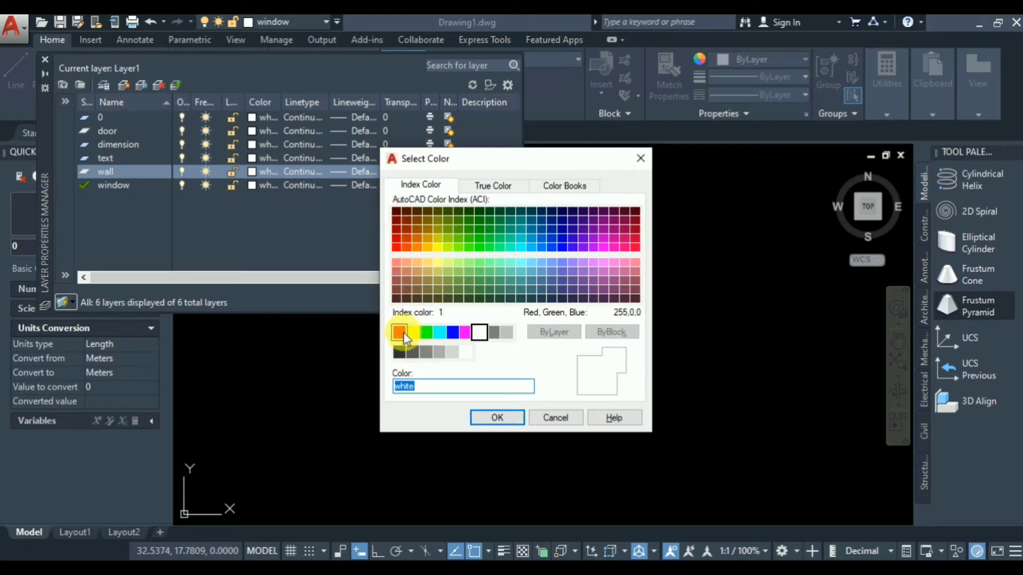
{"action": "left_click", "coordinate": [404, 332]}
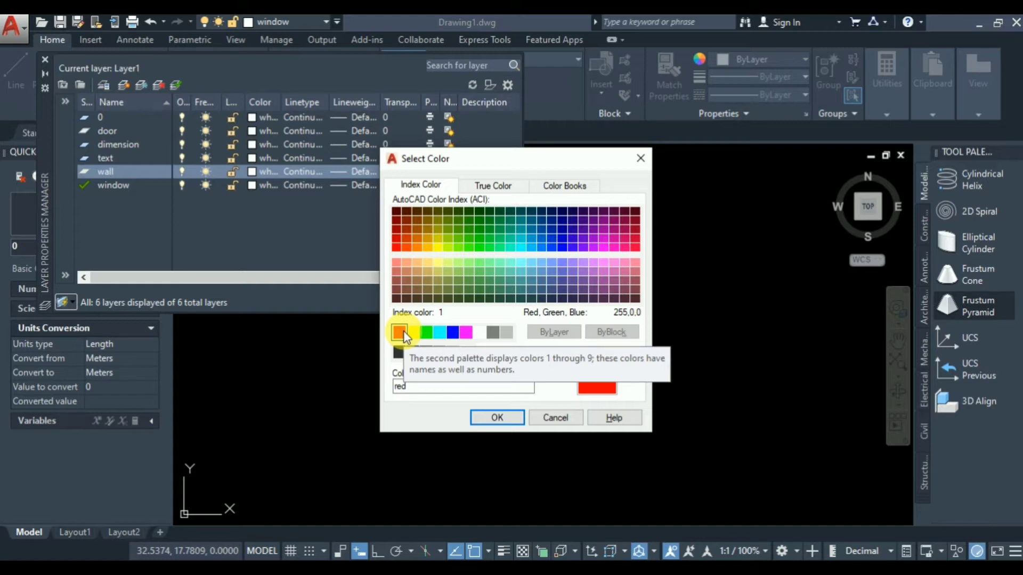
{"action": "left_click", "coordinate": [499, 418]}
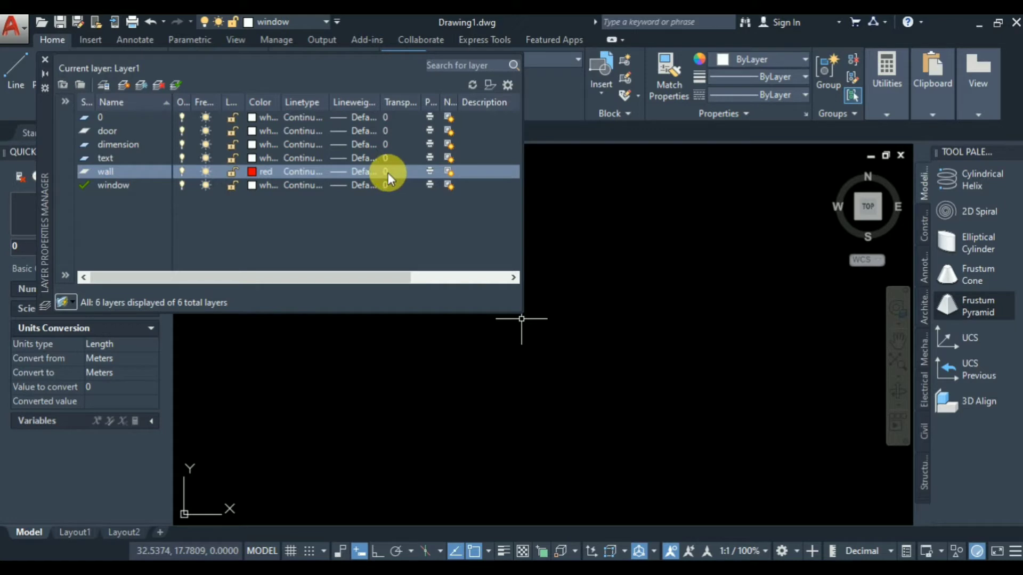
Set the wall layer's lineweight to 0.40 mm
{"action": "left_click", "coordinate": [360, 172]}
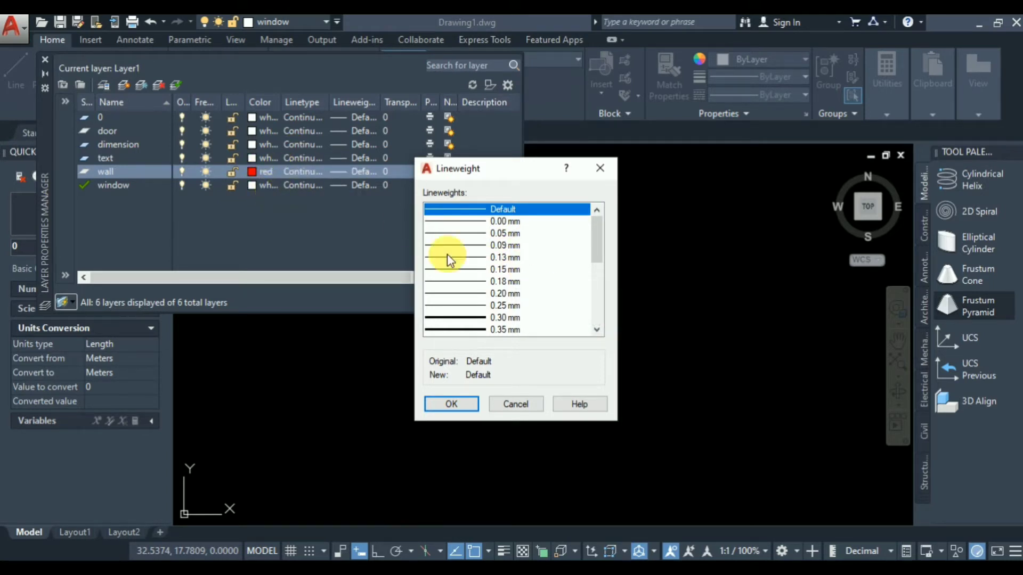
{"action": "scroll", "coordinate": [509, 315], "scroll_direction": "down", "scroll_amount": 2}
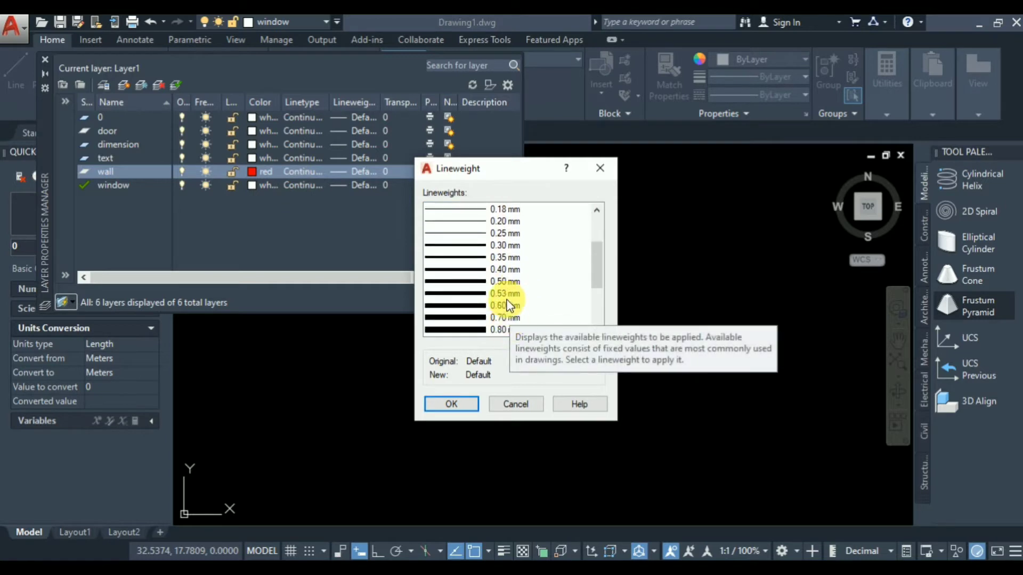
{"action": "left_click", "coordinate": [497, 269]}
{"action": "left_click", "coordinate": [451, 403]}
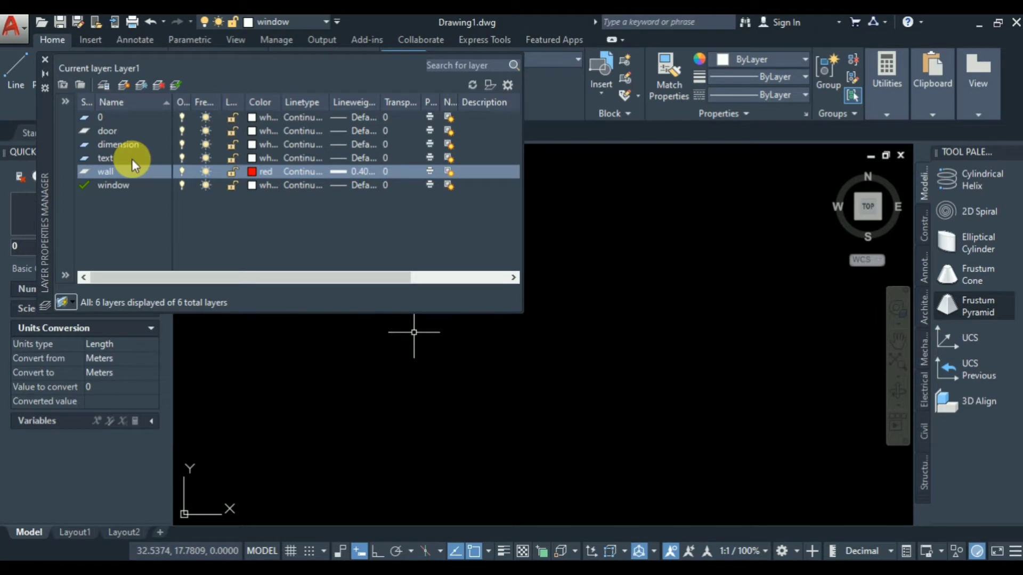
Set the lineweight of both the door layer and the dimension layer to 0.13 mm
{"action": "left_click", "coordinate": [337, 133]}
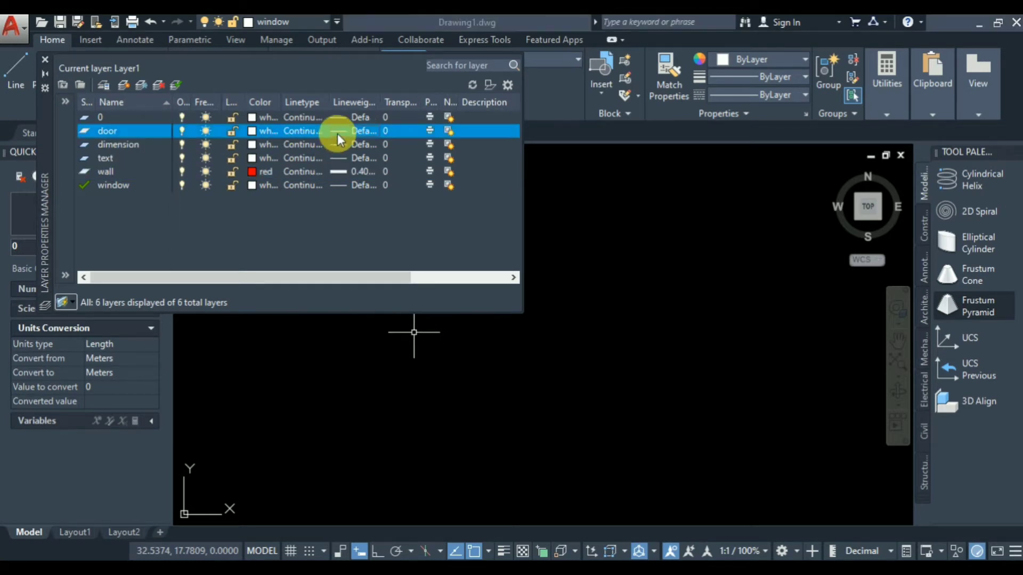
{"action": "left_click", "coordinate": [517, 258]}
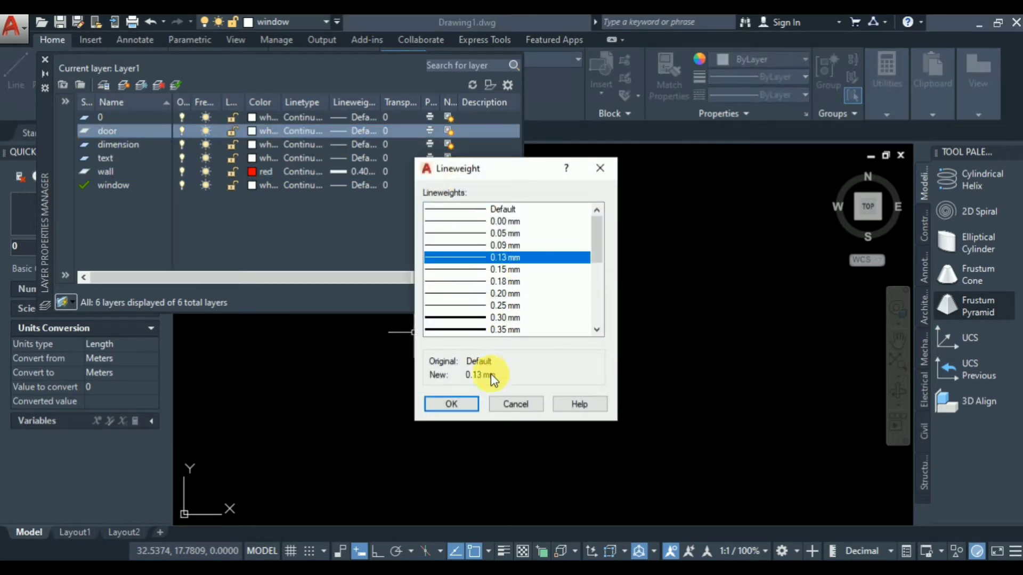
{"action": "left_click", "coordinate": [451, 405]}
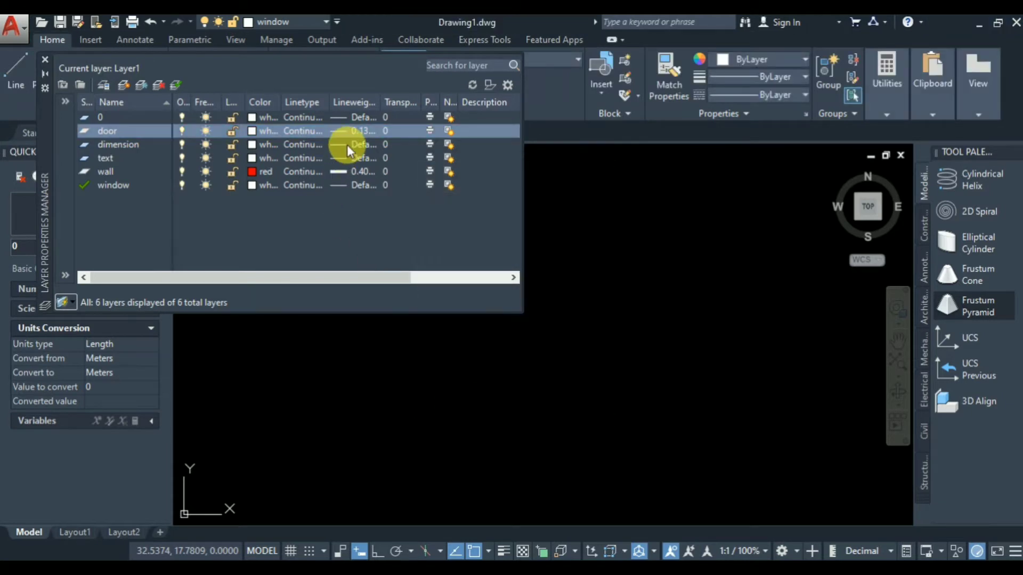
{"action": "left_click", "coordinate": [347, 145]}
{"action": "left_click", "coordinate": [473, 258]}
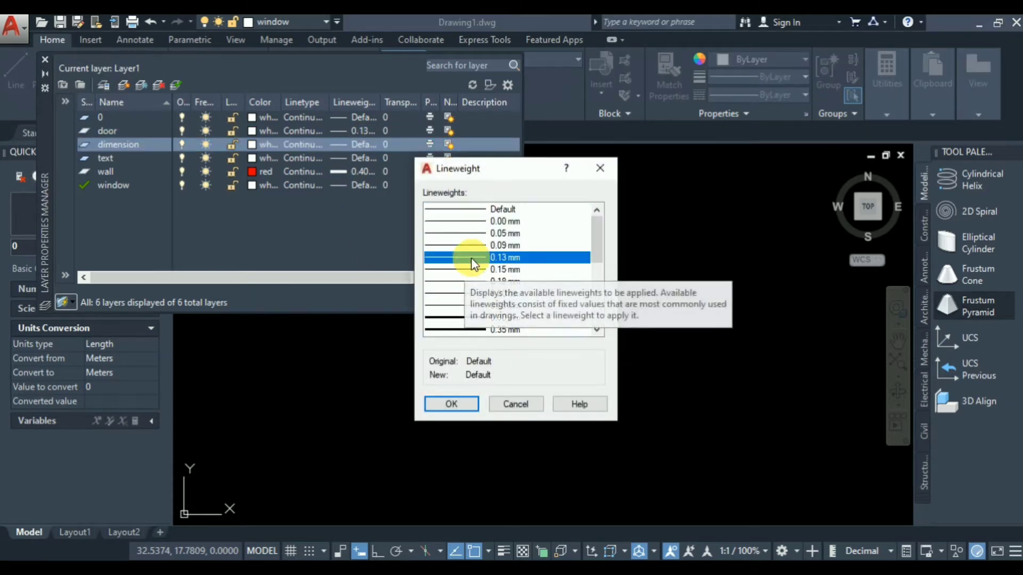
{"action": "left_click", "coordinate": [447, 401]}
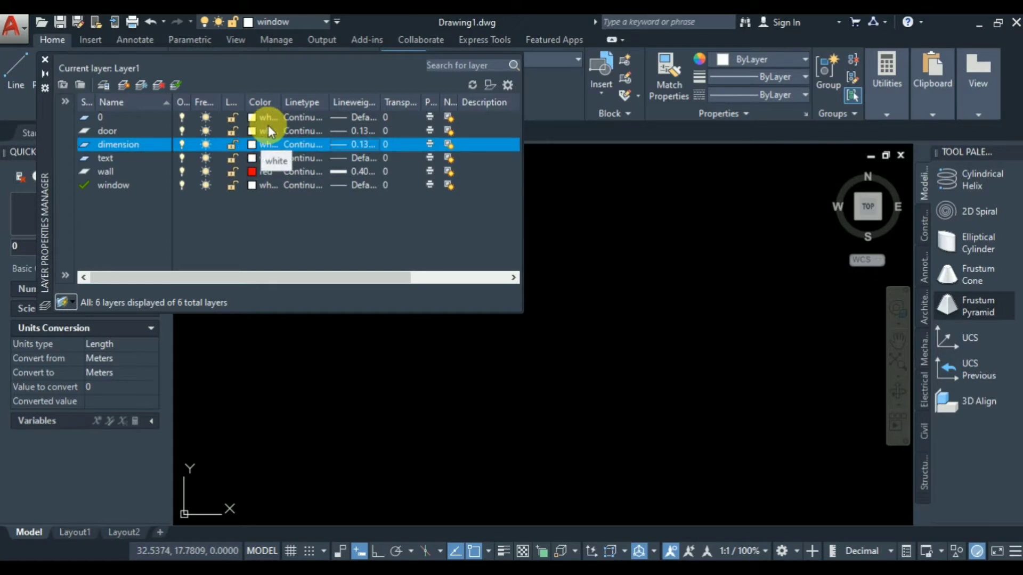
Set the door layer's color to green and the dimension layer's color to magenta from the index colors
{"action": "left_click", "coordinate": [264, 130]}
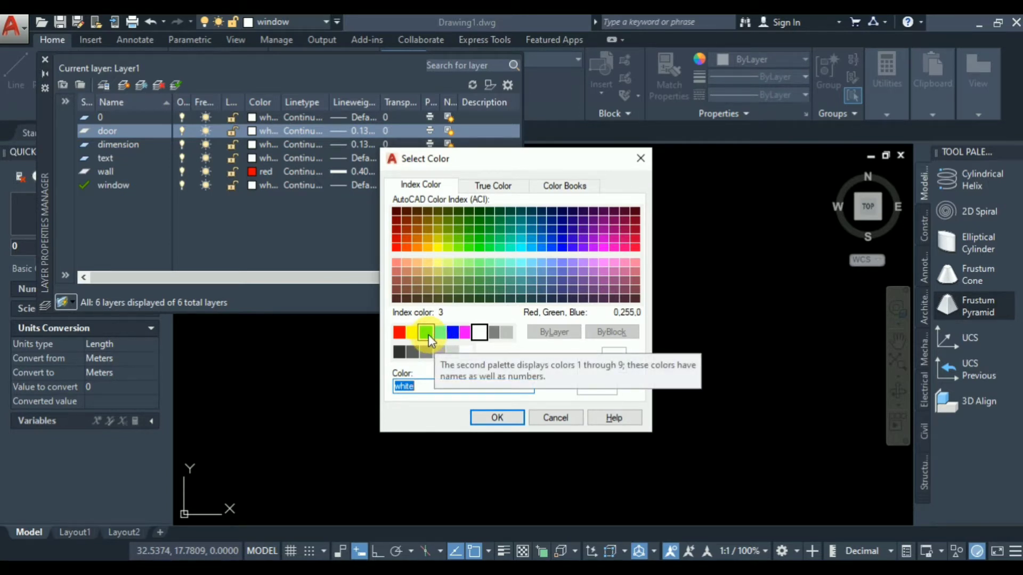
{"action": "left_click", "coordinate": [426, 333]}
{"action": "left_click", "coordinate": [492, 415]}
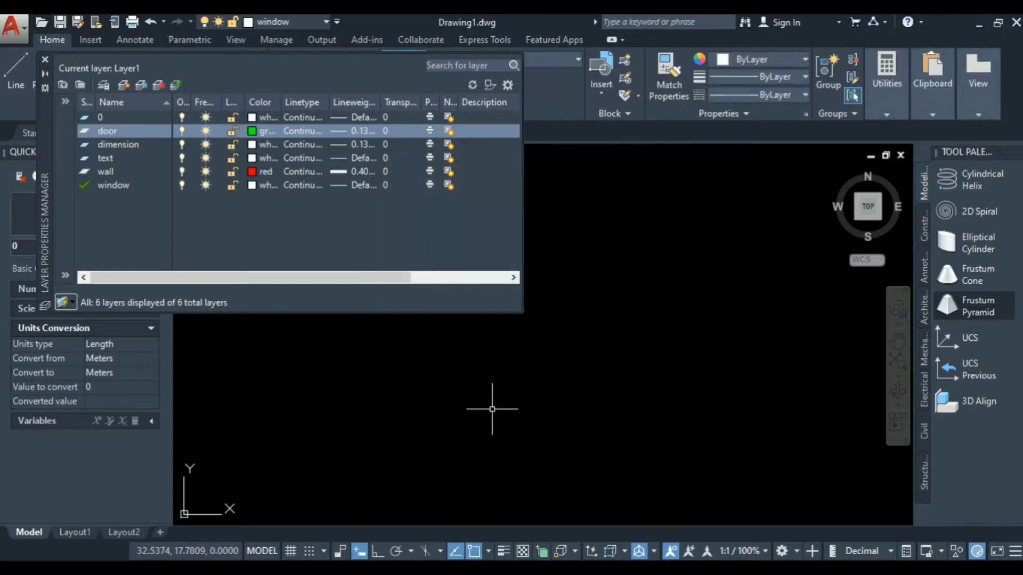
{"action": "left_click", "coordinate": [253, 145]}
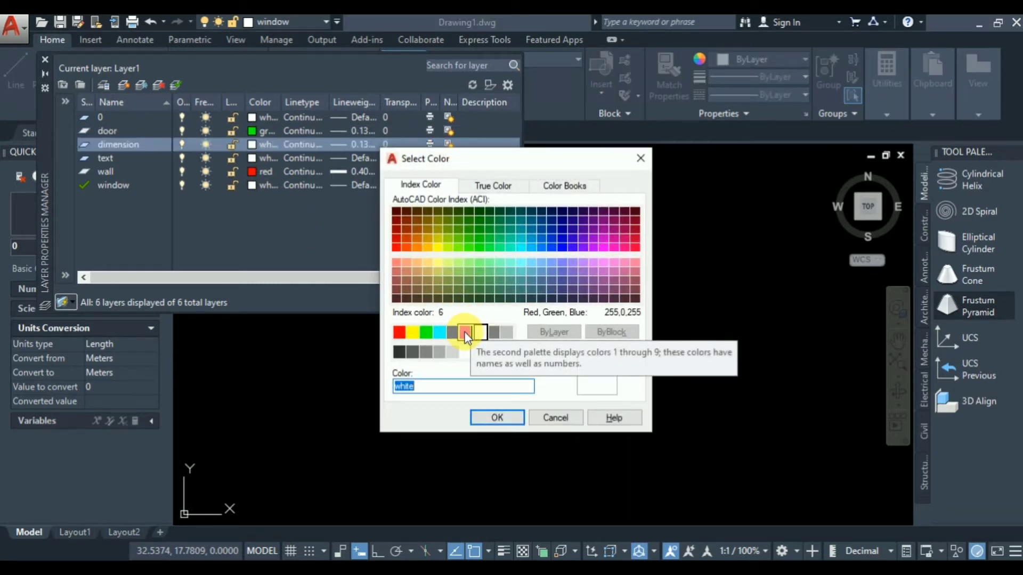
{"action": "left_click", "coordinate": [465, 334]}
{"action": "left_click", "coordinate": [494, 417]}
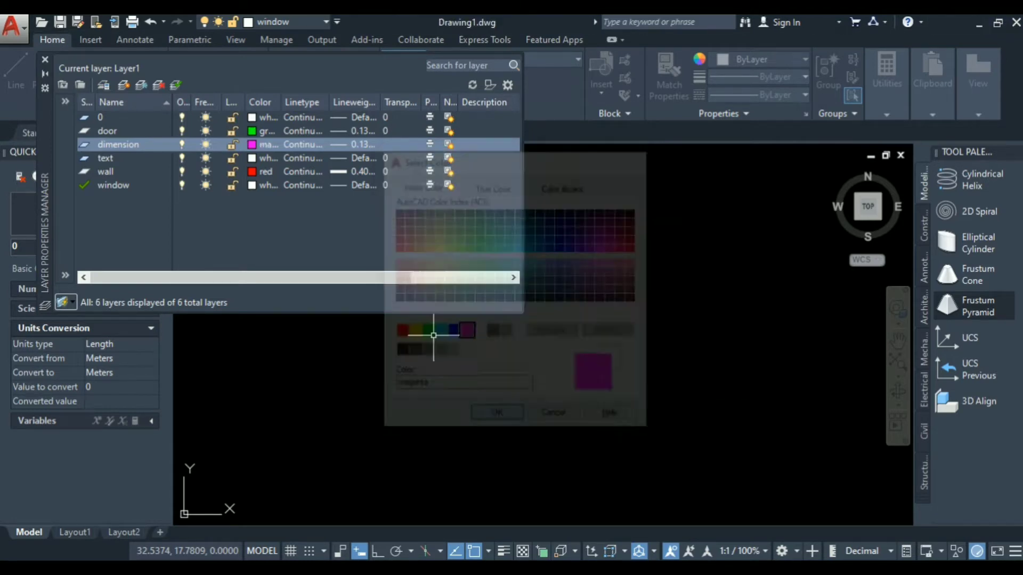
Set the text layer's color to yellow and the window layer's color to green
{"action": "left_click", "coordinate": [253, 158]}
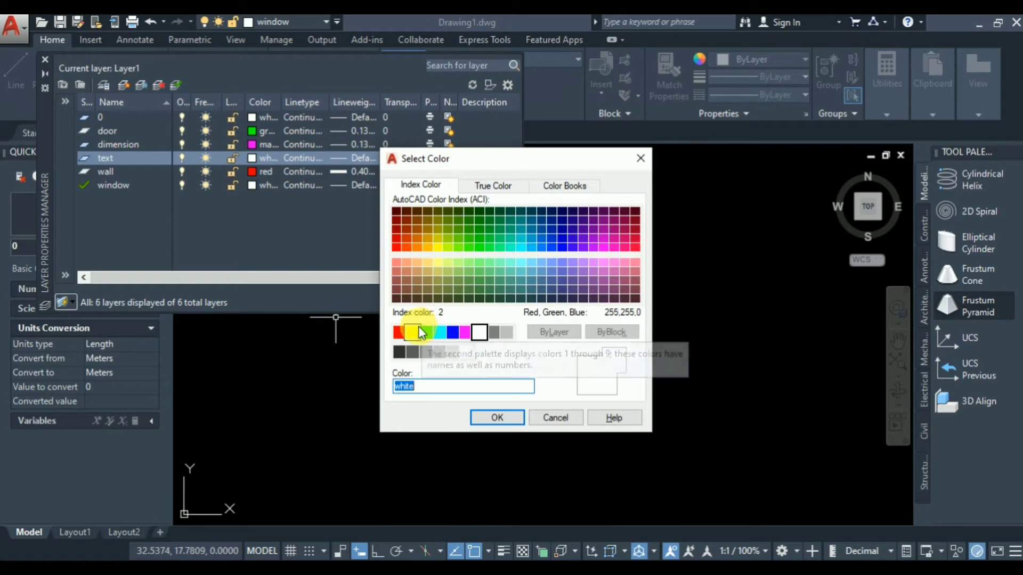
{"action": "left_click", "coordinate": [416, 331]}
{"action": "left_click", "coordinate": [497, 416]}
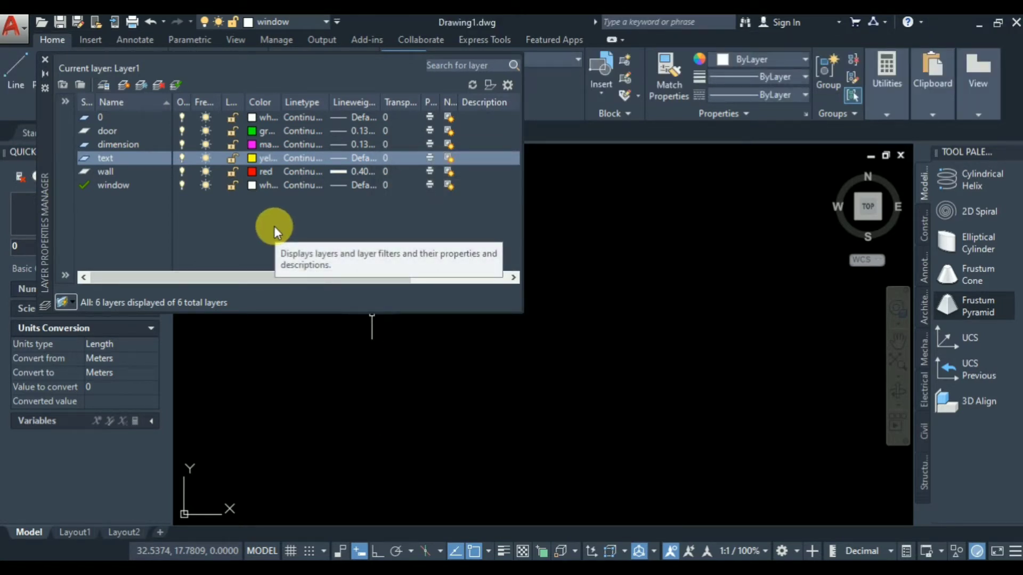
{"action": "left_click", "coordinate": [251, 185]}
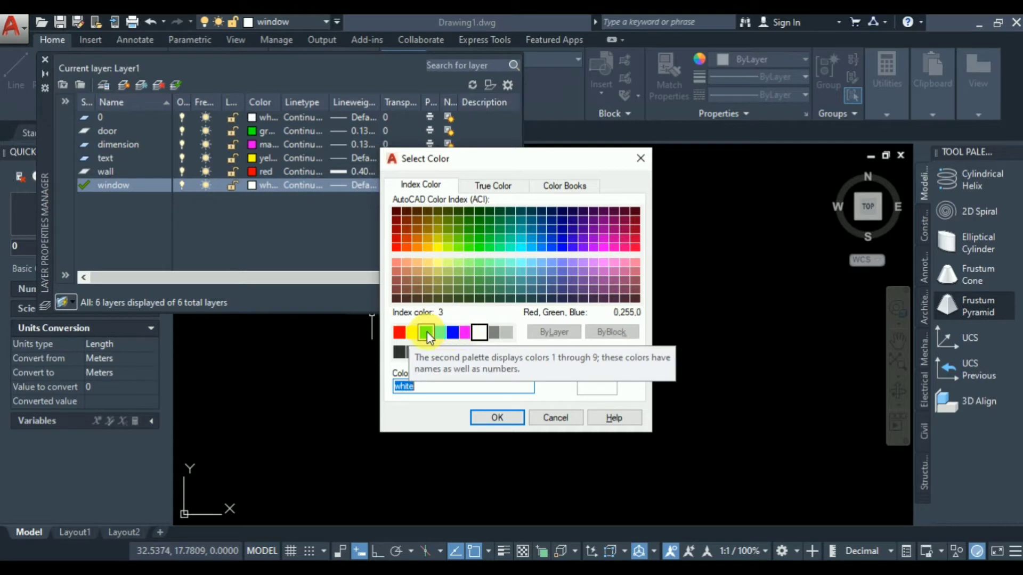
{"action": "left_click", "coordinate": [426, 332]}
{"action": "left_click", "coordinate": [495, 419]}
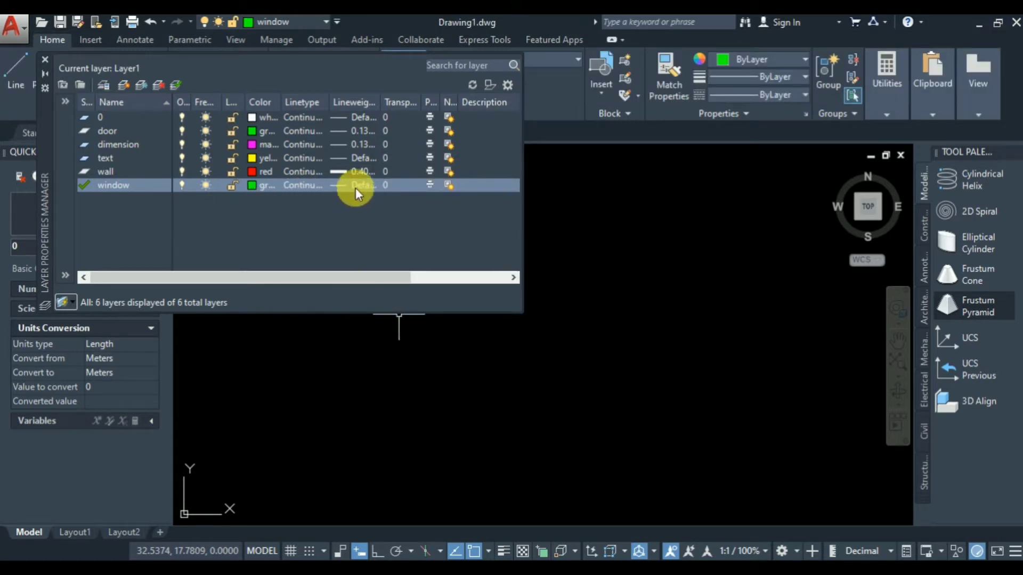
Set the dimension layer's lineweight to 0.09 mm and the window layer's lineweight to 0.13 mm
{"action": "left_click", "coordinate": [362, 144]}
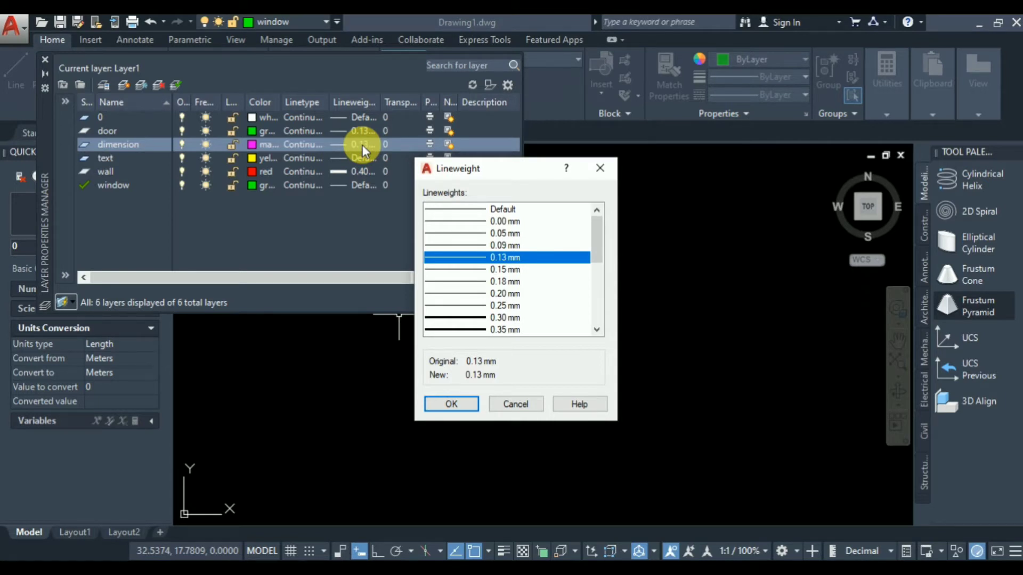
{"action": "left_click", "coordinate": [488, 245]}
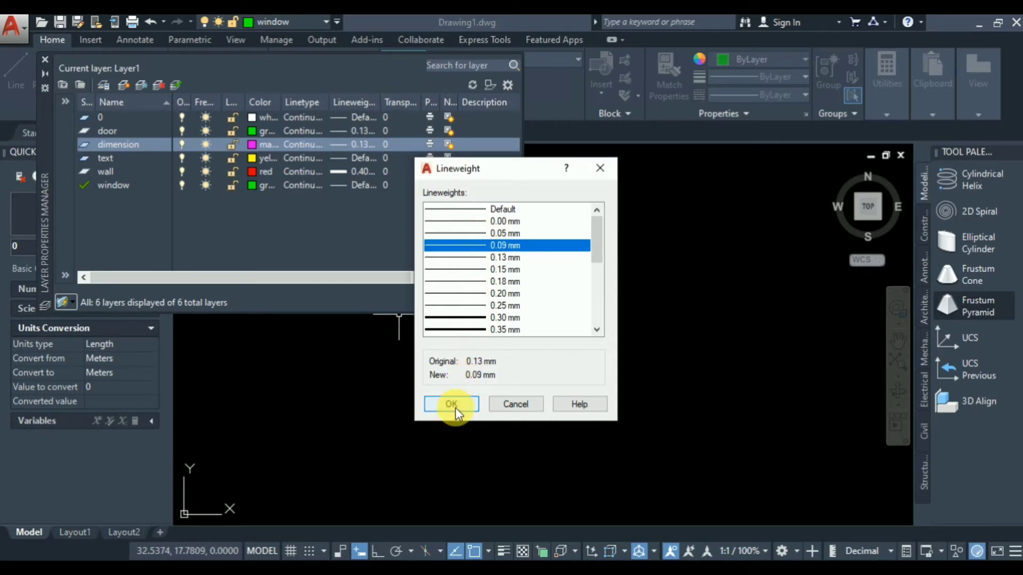
{"action": "left_click", "coordinate": [451, 404]}
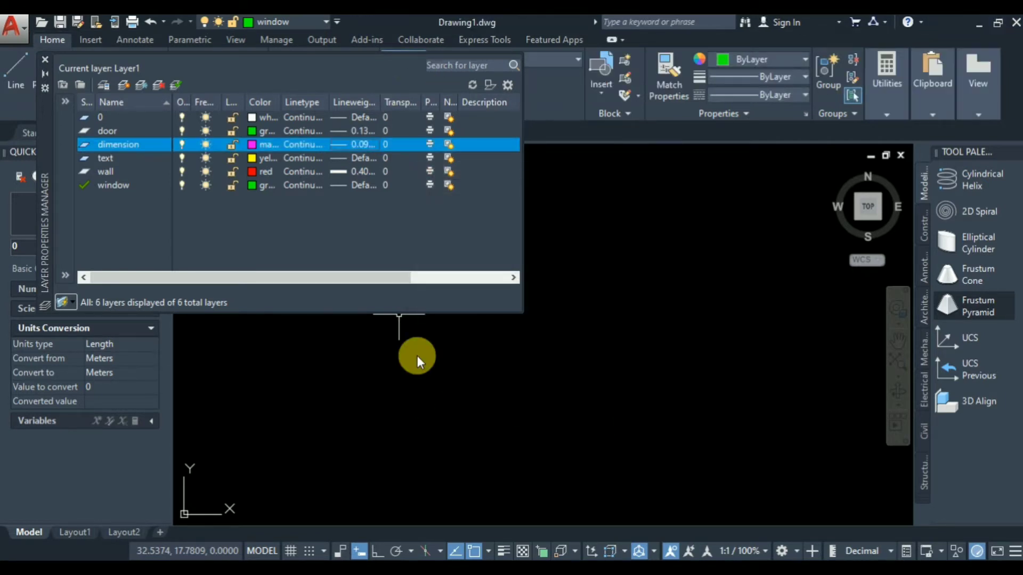
{"action": "left_click", "coordinate": [361, 186]}
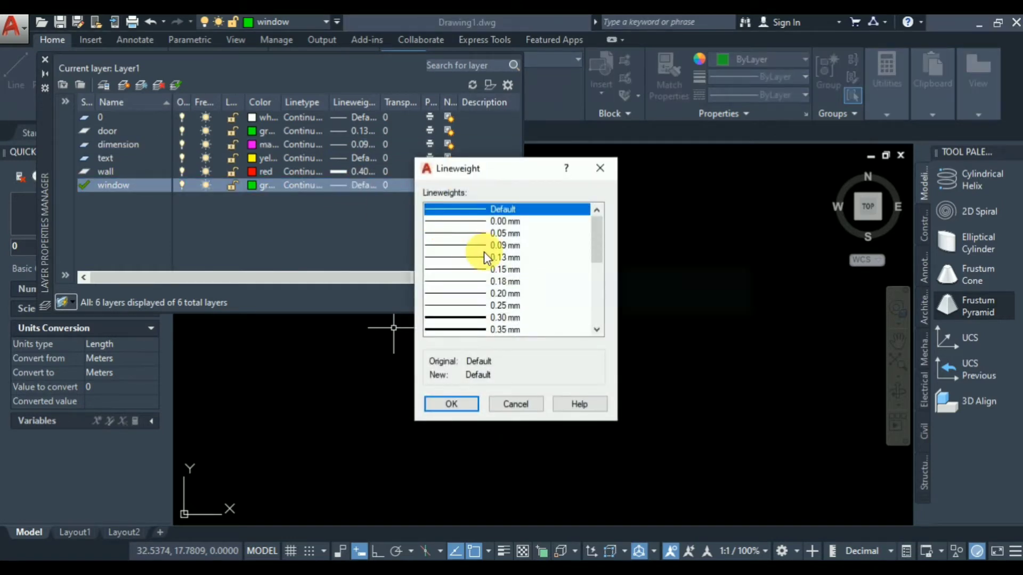
{"action": "left_click", "coordinate": [484, 254]}
{"action": "left_click", "coordinate": [471, 399]}
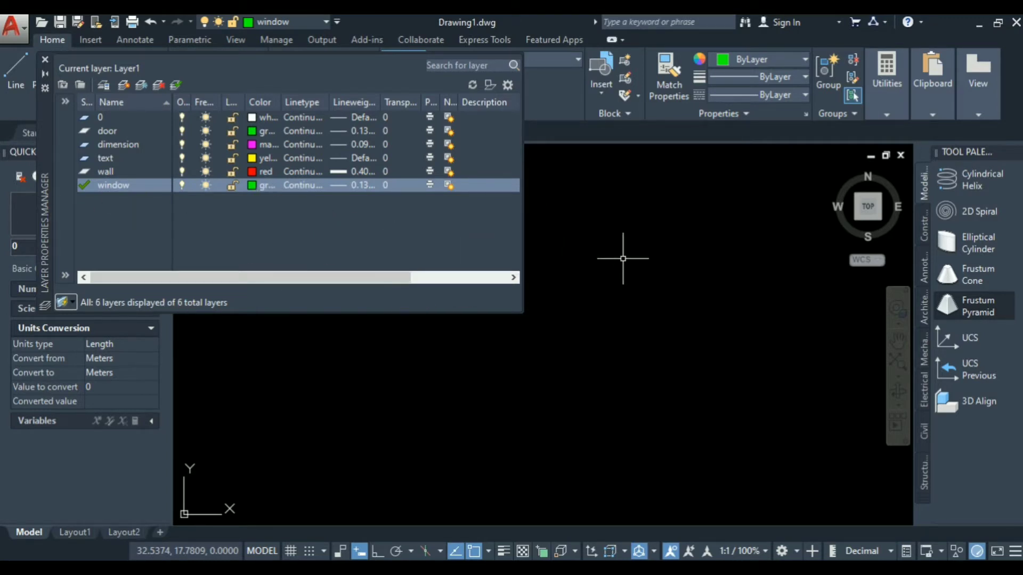
Close the layer manager and make wall the current layer
{"action": "left_click", "coordinate": [551, 221]}
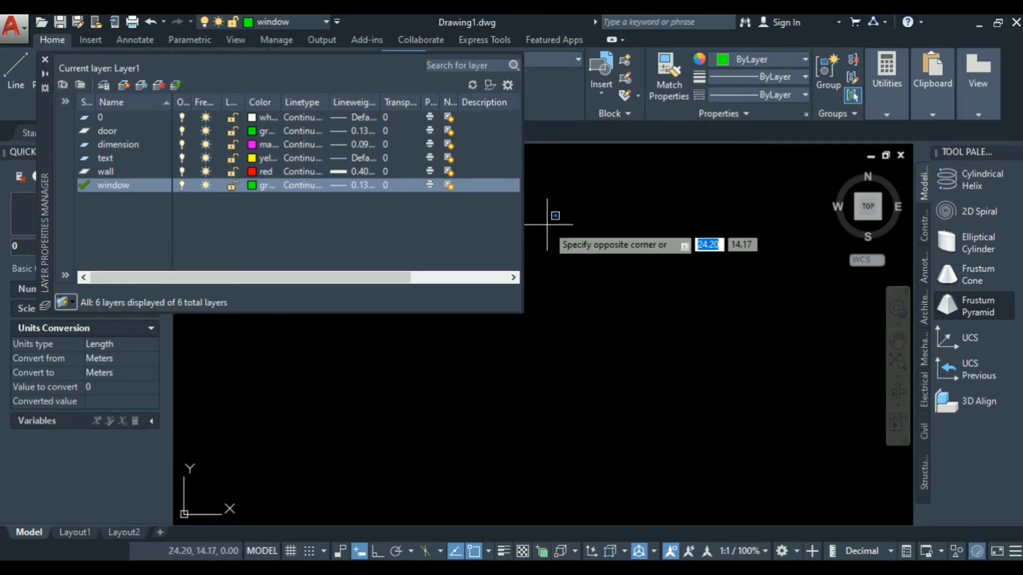
{"action": "left_click", "coordinate": [46, 59]}
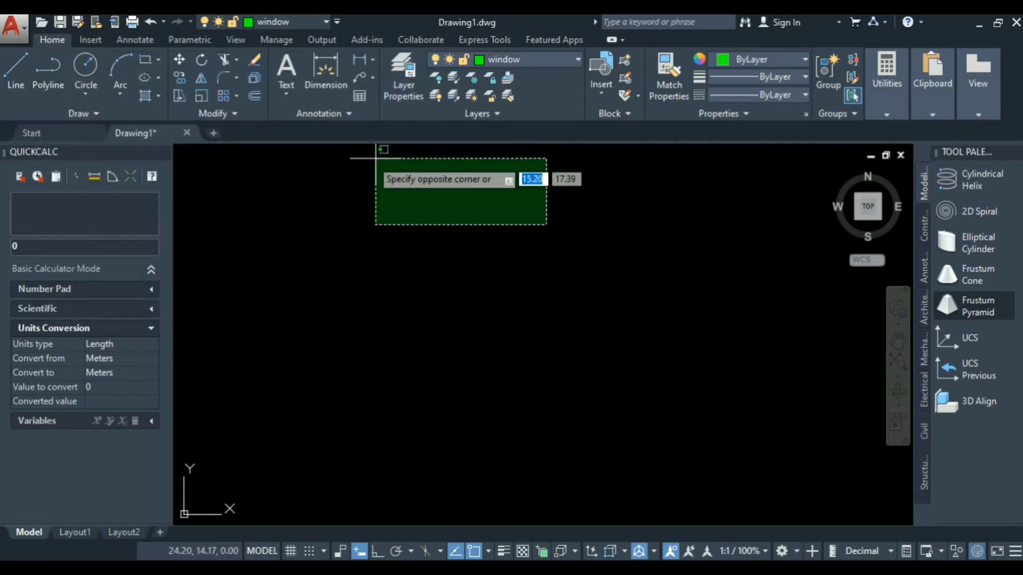
{"action": "left_click", "coordinate": [565, 55]}
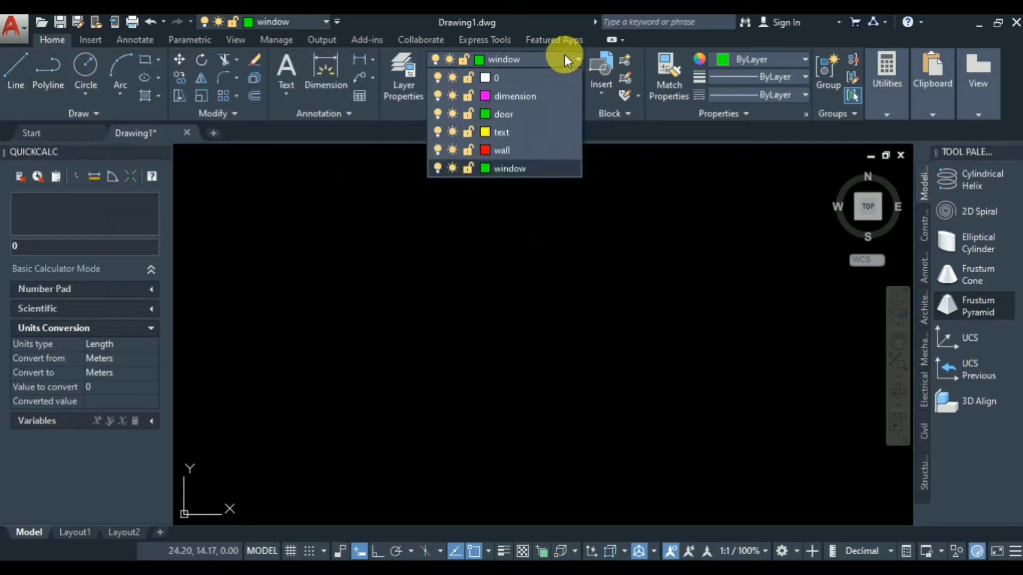
{"action": "left_click", "coordinate": [545, 147]}
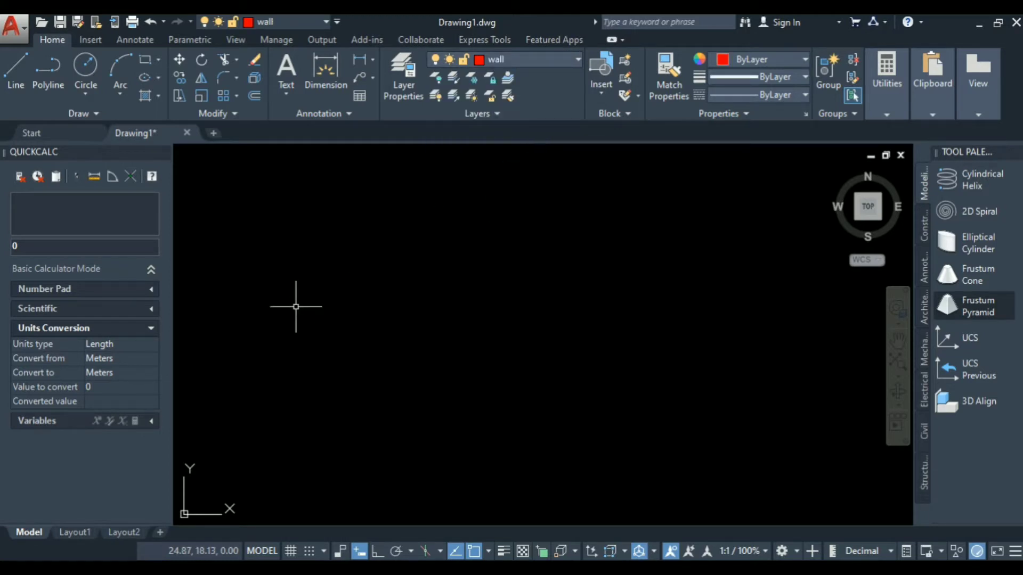
Check the room sizes on the reference floor plan image in Photos and return to the AutoCAD drawing
{"action": "type", "text": "l"}
{"action": "key", "text": "Return"}
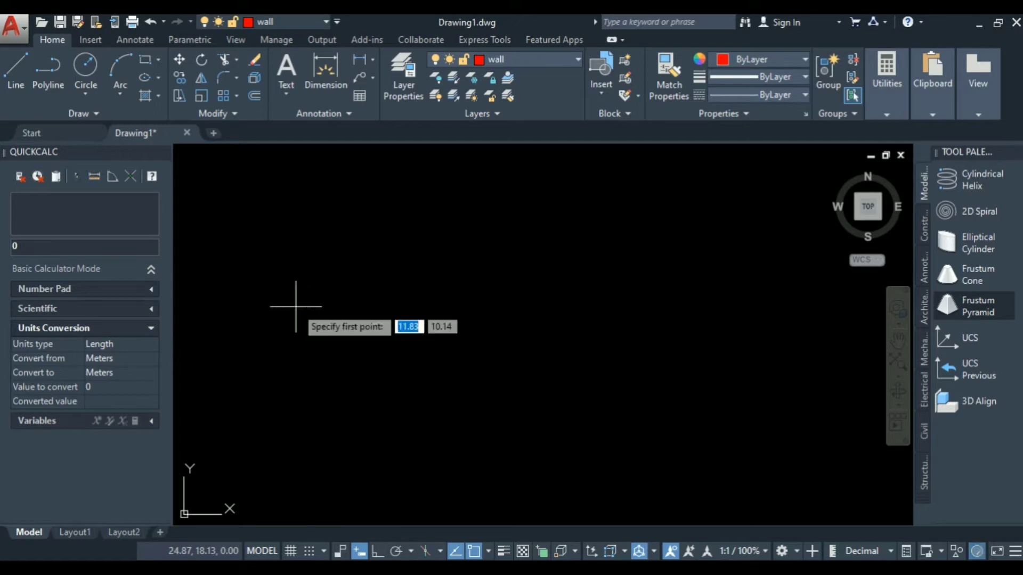
{"action": "left_click", "coordinate": [8, 72]}
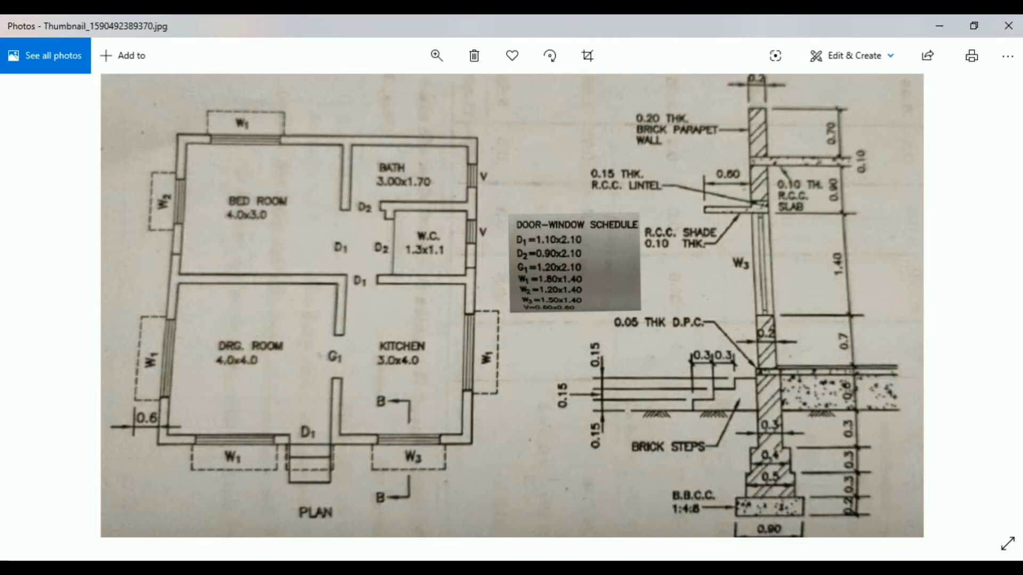
{"action": "mouse_move", "coordinate": [532, 569]}
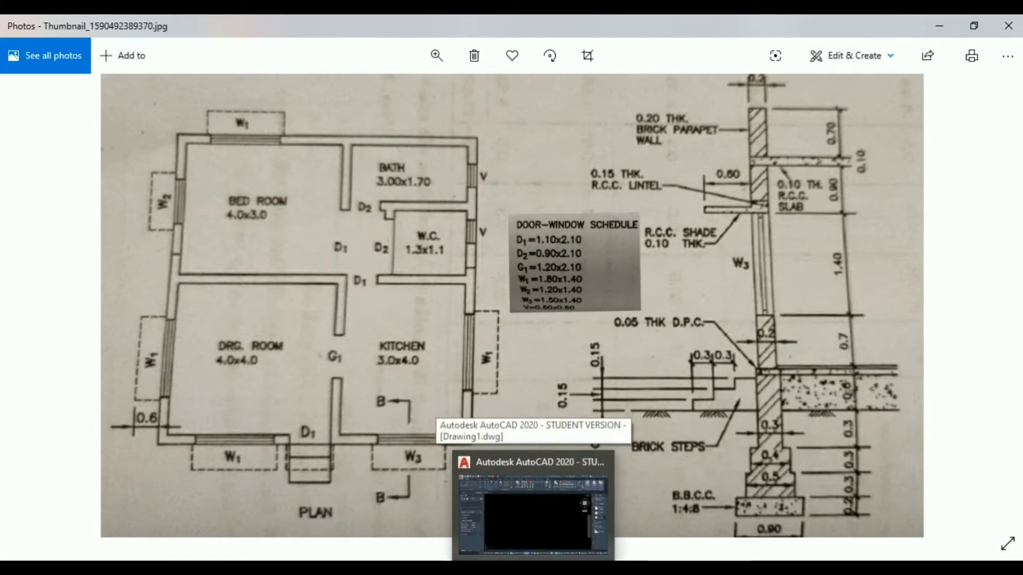
{"action": "left_click", "coordinate": [533, 568]}
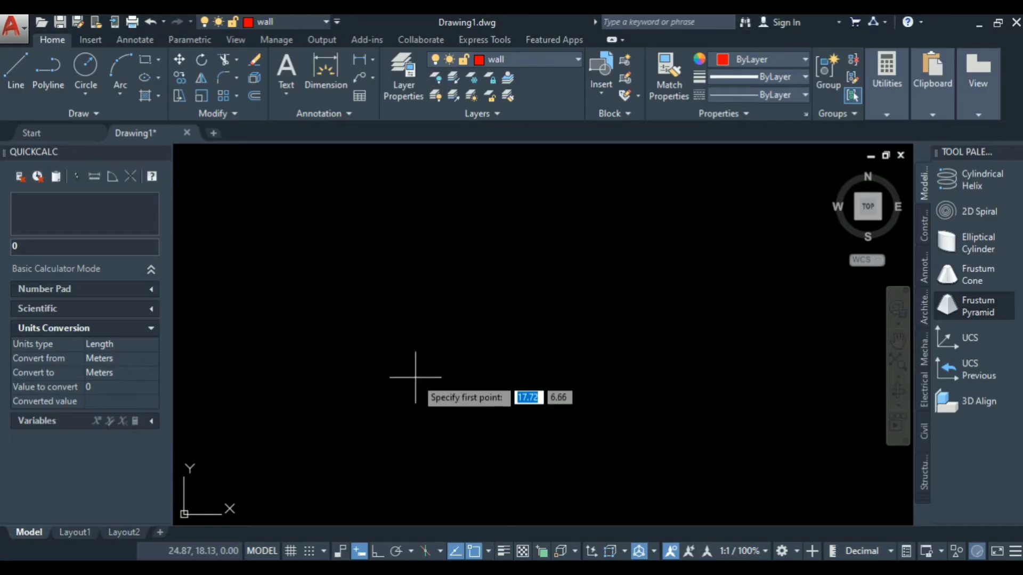
{"action": "key", "text": "Escape"}
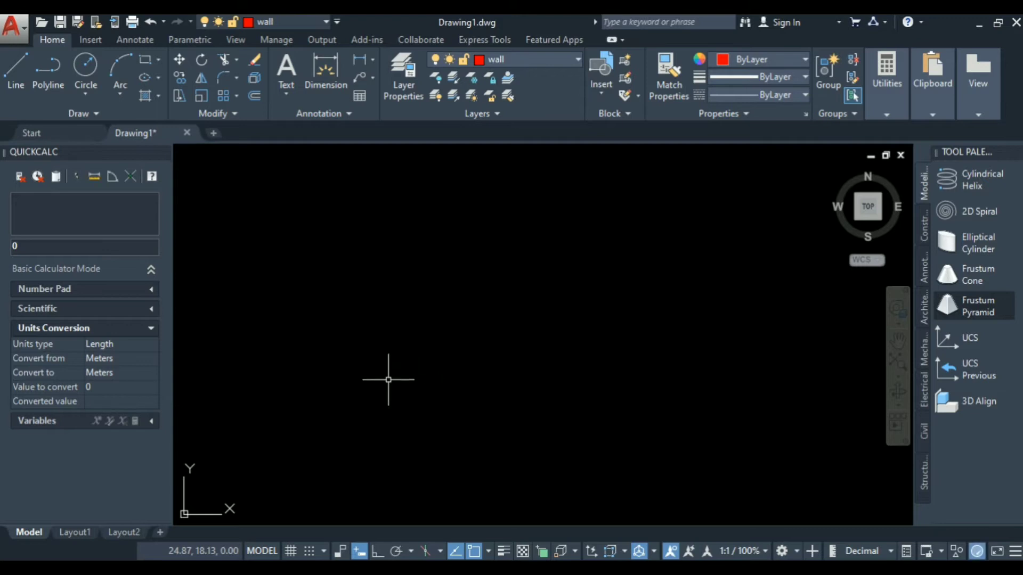
With Ortho on, draw the drawing room's outline as a closed 4 by 4 square of lines in the lower part of the drawing area
{"action": "type", "text": "l"}
{"action": "key", "text": "Return"}
{"action": "left_click", "coordinate": [341, 422]}
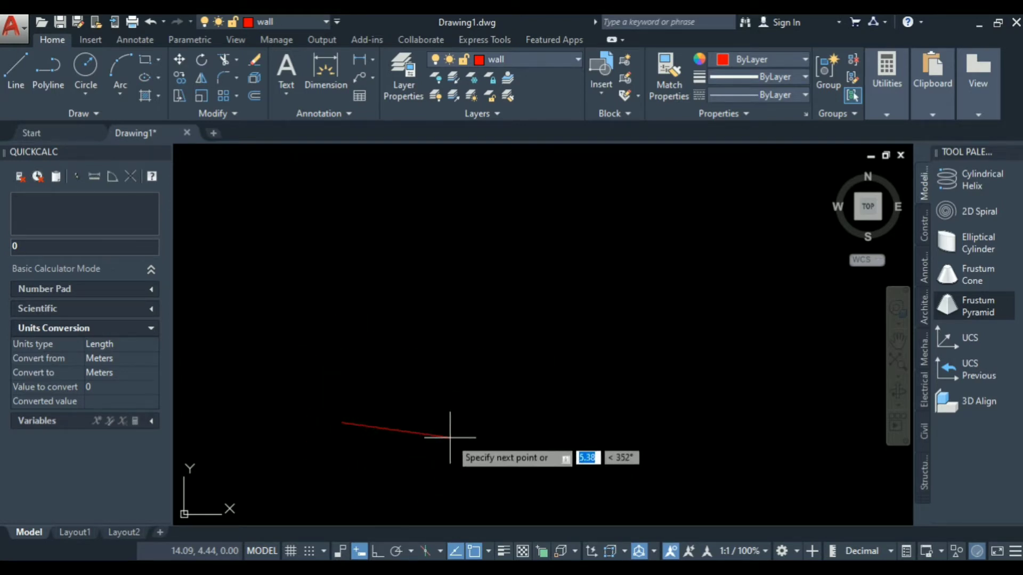
{"action": "key", "text": "F8"}
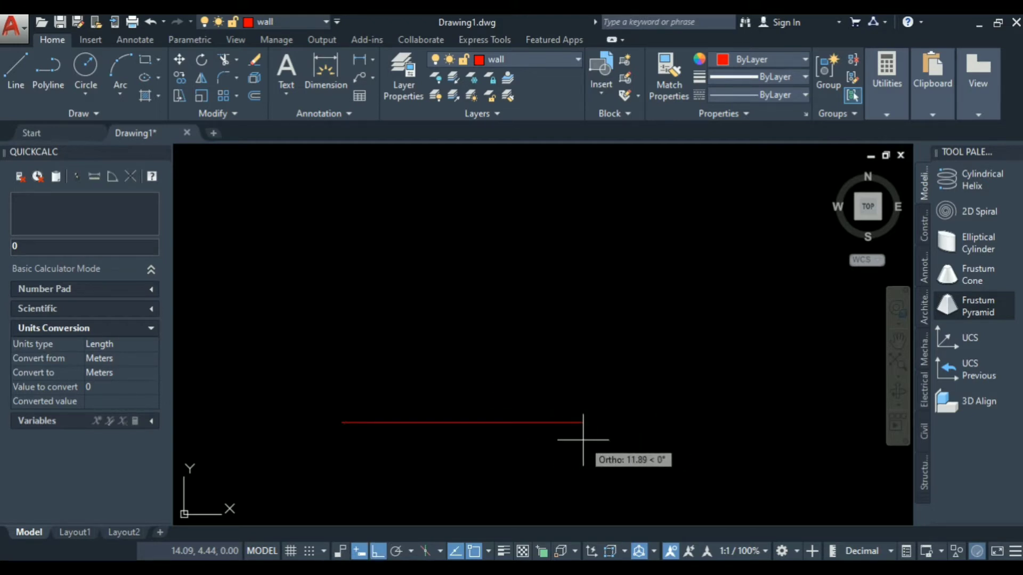
{"action": "type", "text": "4"}
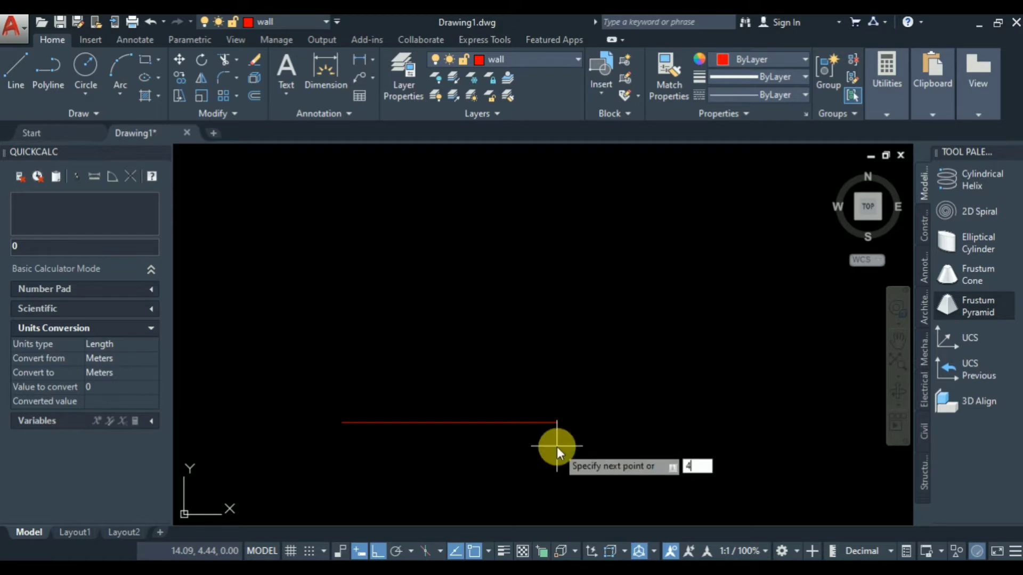
{"action": "key", "text": "Return"}
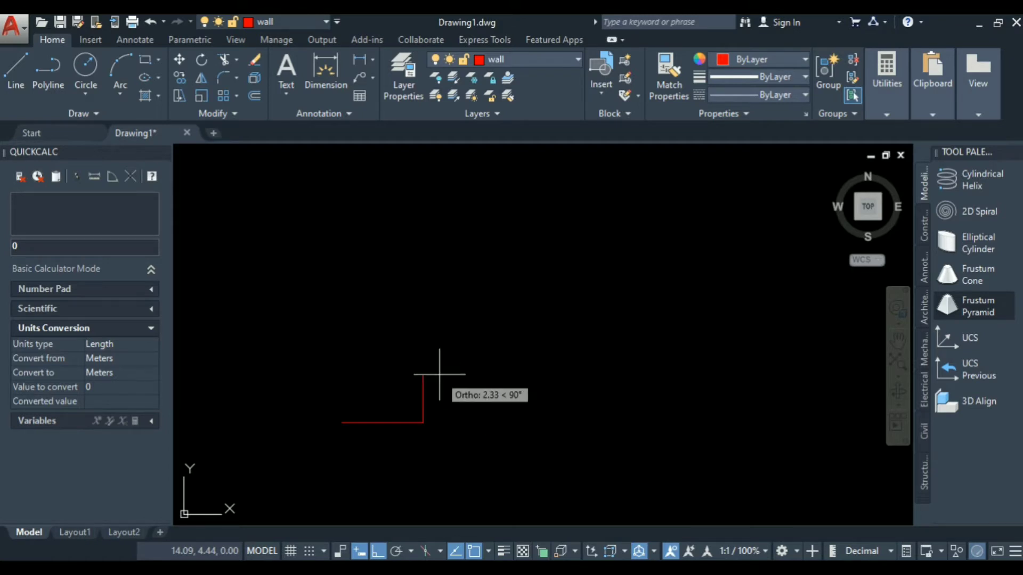
{"action": "type", "text": "4"}
{"action": "key", "text": "Return"}
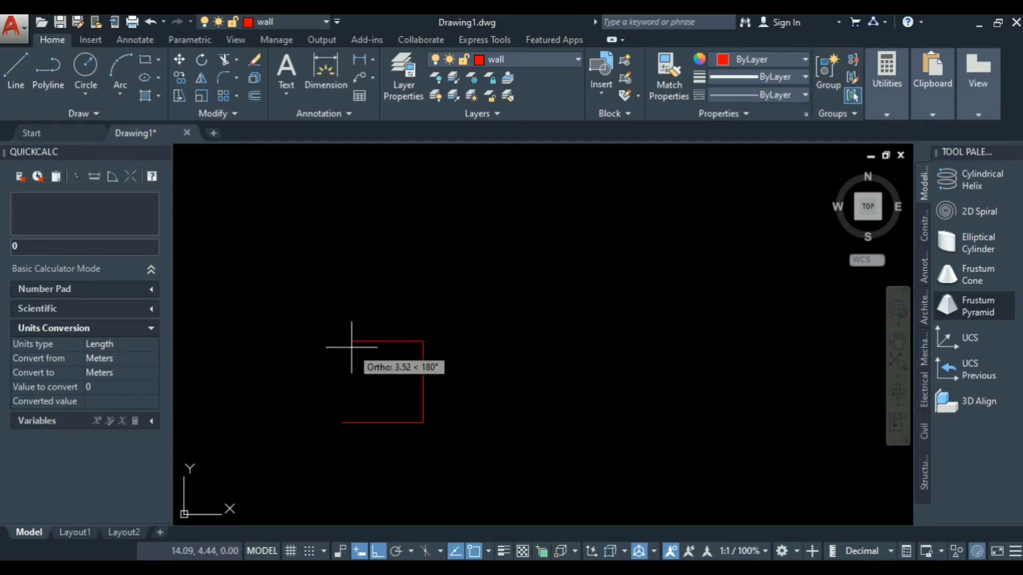
{"action": "type", "text": "4"}
{"action": "key", "text": "Return"}
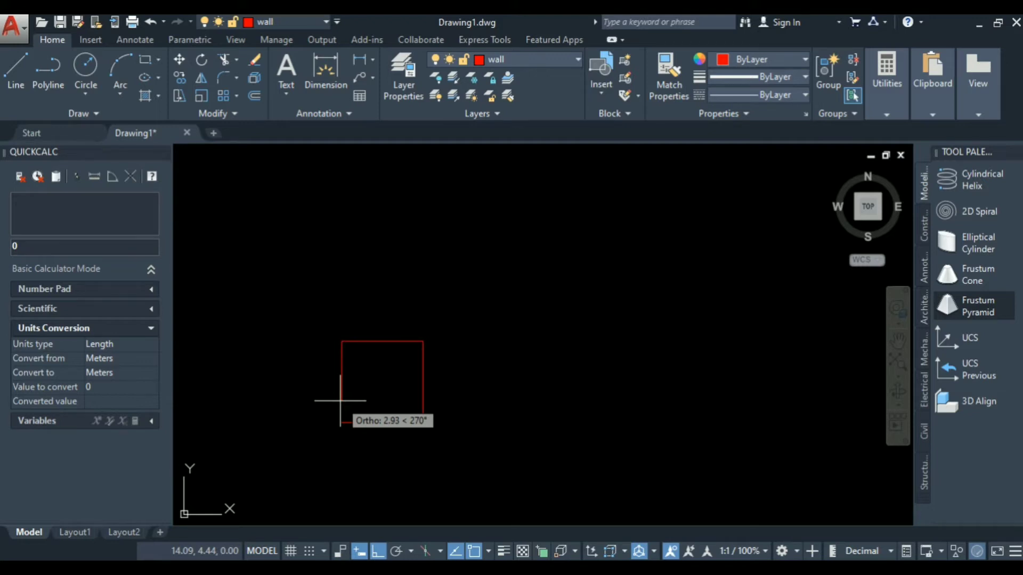
{"action": "type", "text": "c"}
{"action": "key", "text": "Return"}
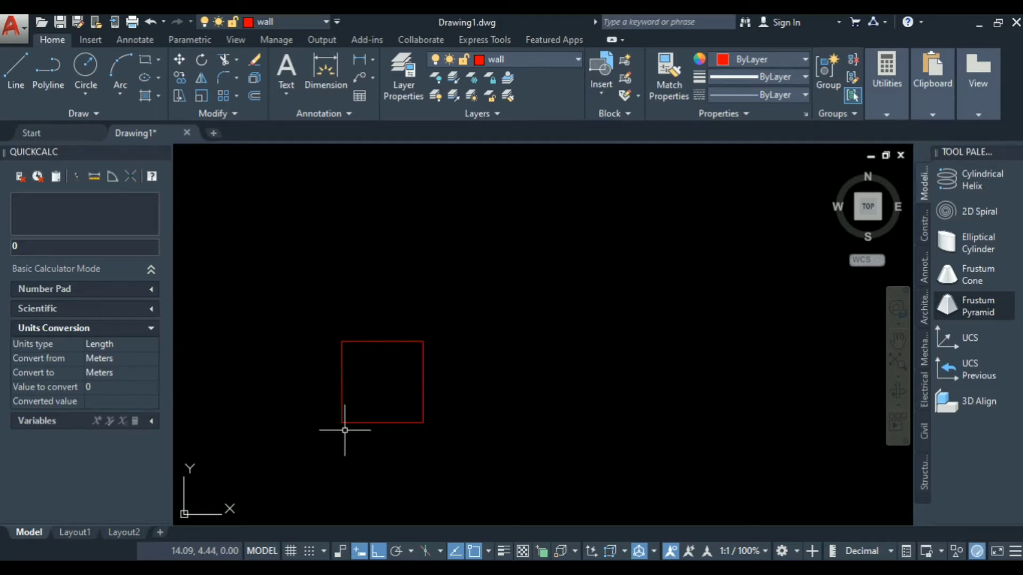
{"action": "scroll", "coordinate": [344, 431], "scroll_direction": "up", "scroll_amount": 3}
{"action": "scroll", "coordinate": [342, 449], "scroll_direction": "down", "scroll_amount": 3}
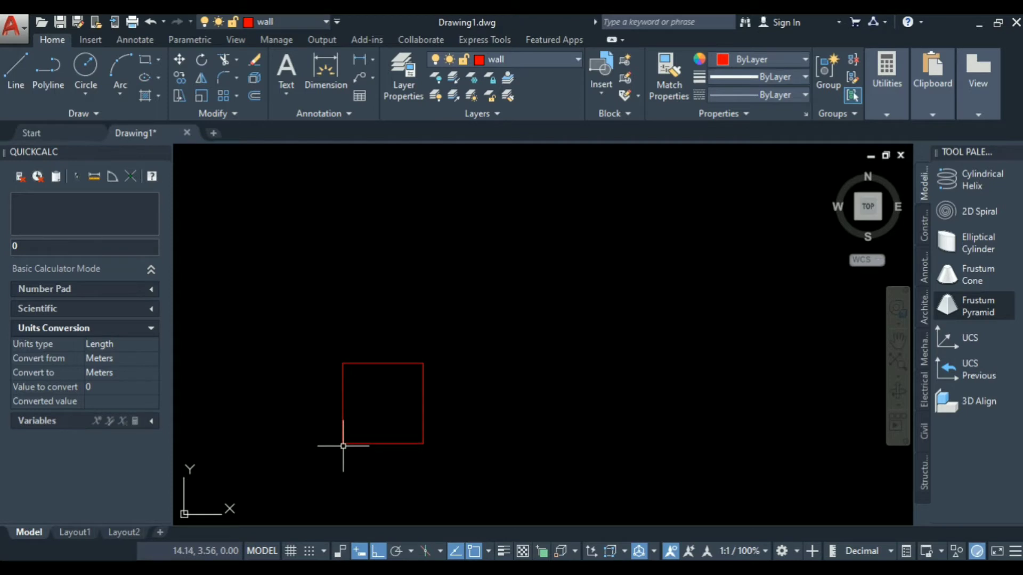
Switch to Photos to check the wall thickness on the reference plan, and return to the AutoCAD drawing
{"action": "left_click", "coordinate": [569, 566]}
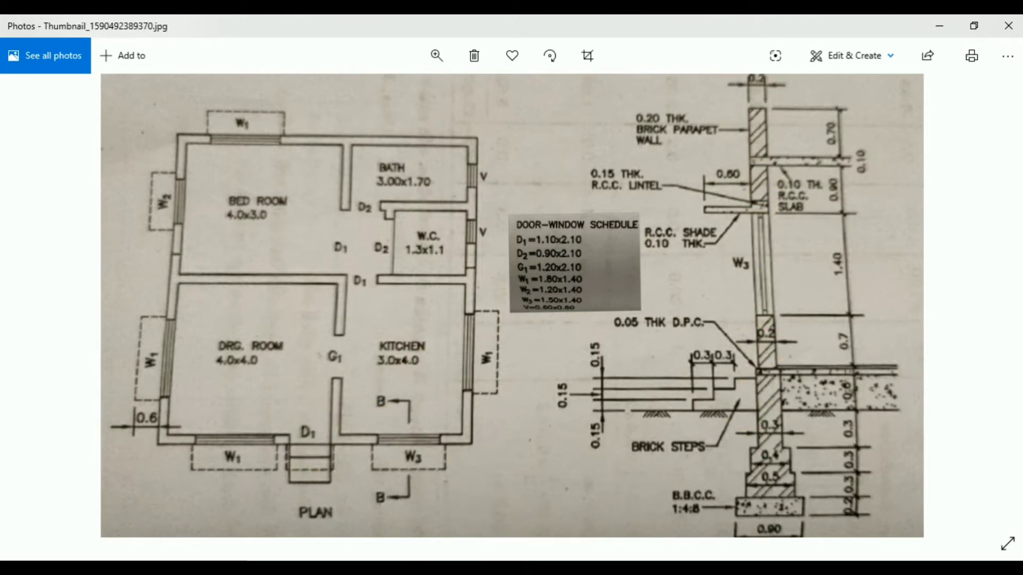
{"action": "left_click", "coordinate": [533, 568]}
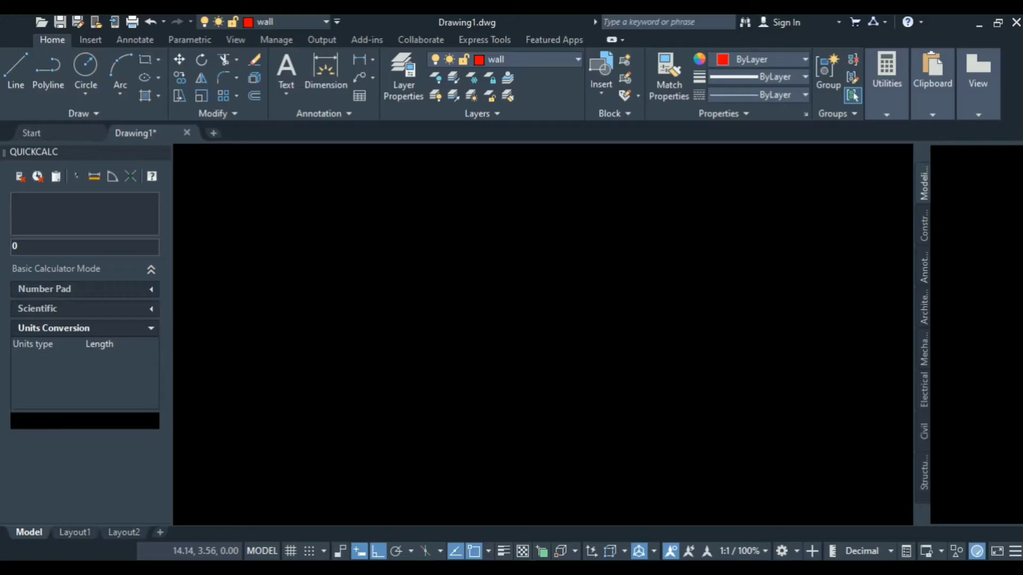
{"action": "scroll", "coordinate": [341, 405], "scroll_direction": "up", "scroll_amount": 5}
{"action": "scroll", "coordinate": [361, 371], "scroll_direction": "down", "scroll_amount": 5}
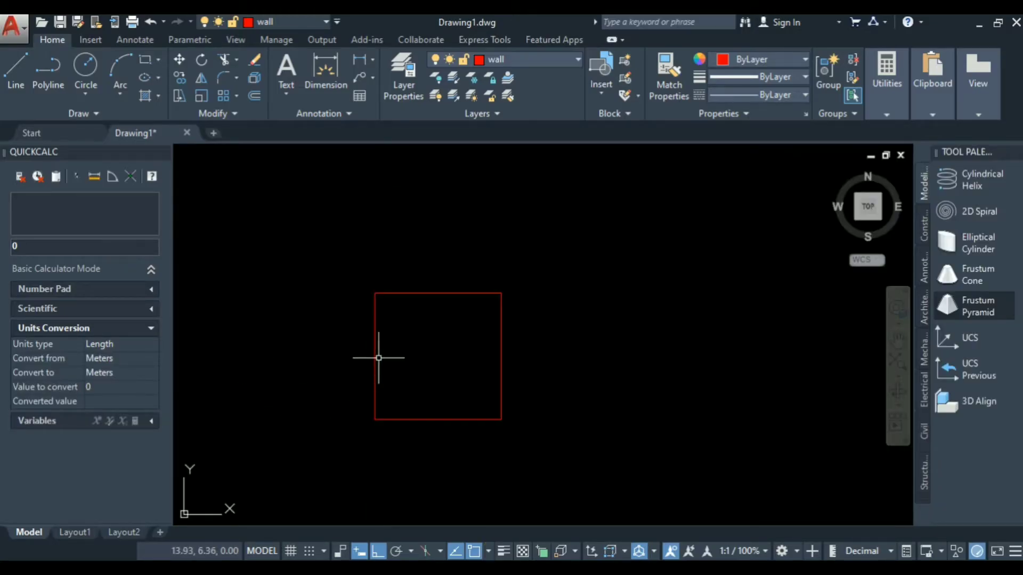
Offset the left side of the drawing room square outward by 0.2 for the wall thickness
{"action": "left_click", "coordinate": [384, 353]}
{"action": "left_click", "coordinate": [317, 386]}
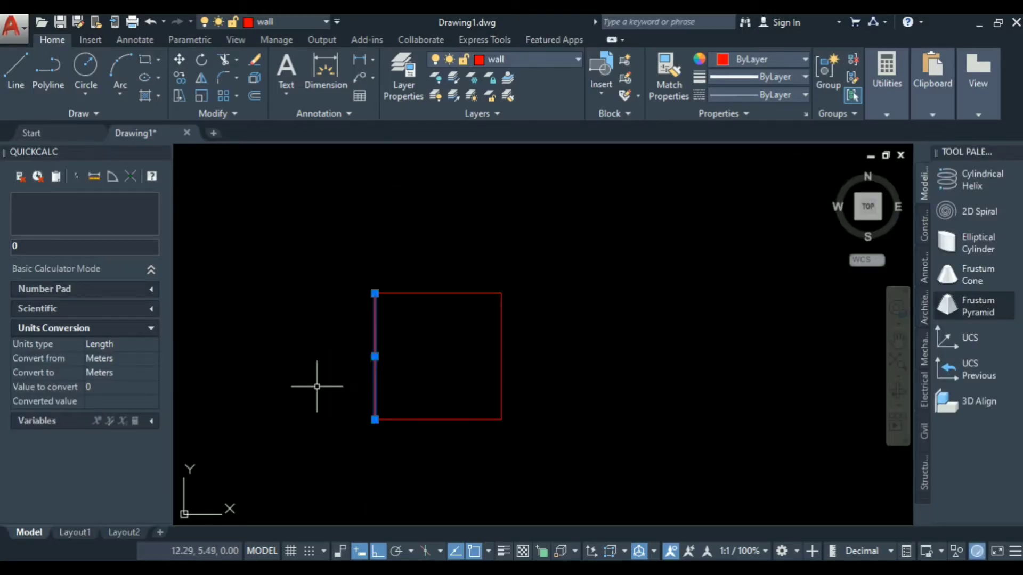
{"action": "type", "text": "o"}
{"action": "key", "text": "Return"}
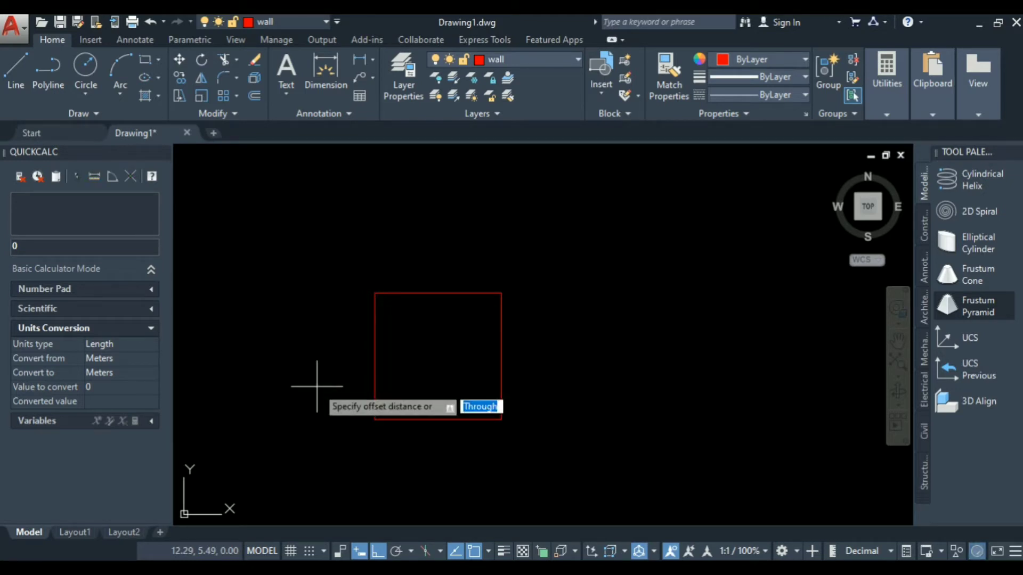
{"action": "type", "text": ".2"}
{"action": "key", "text": "Return"}
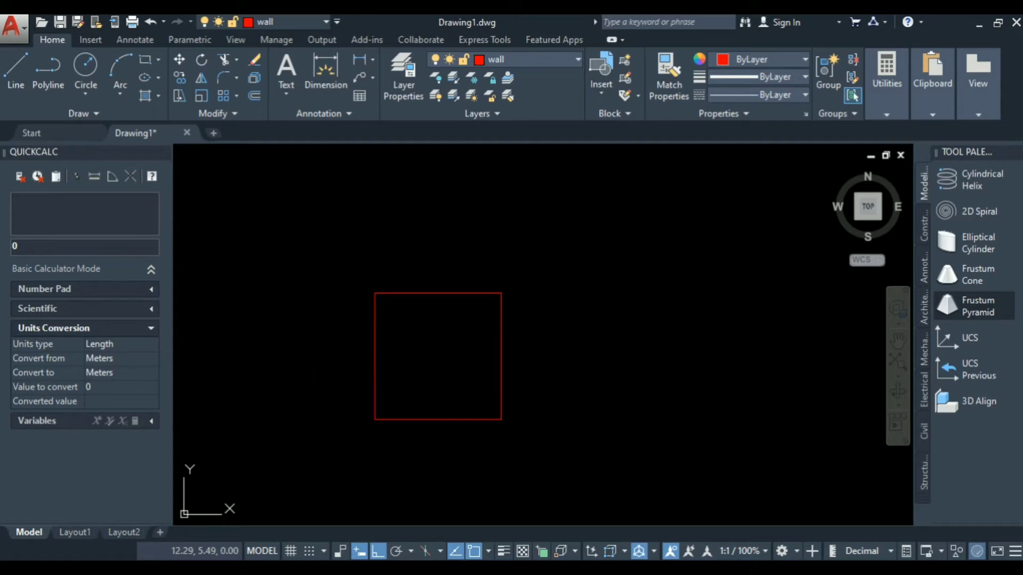
{"action": "left_click", "coordinate": [293, 379]}
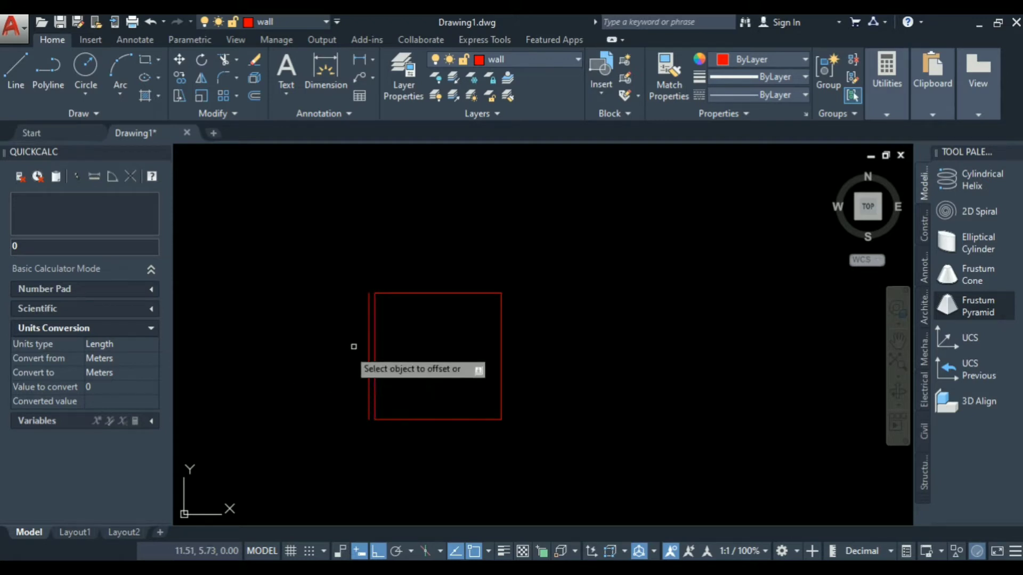
Offset the top, right and bottom sides of the drawing room square outward by the same 0.2 distance
{"action": "left_click", "coordinate": [436, 292]}
{"action": "left_click", "coordinate": [496, 285]}
{"action": "left_click", "coordinate": [502, 324]}
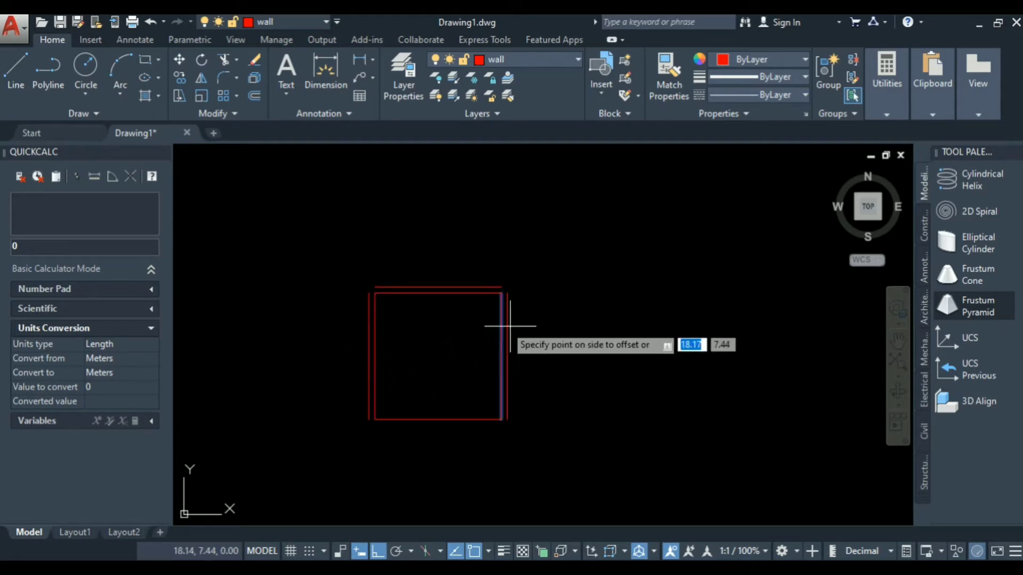
{"action": "left_click", "coordinate": [530, 342]}
{"action": "left_click", "coordinate": [436, 417]}
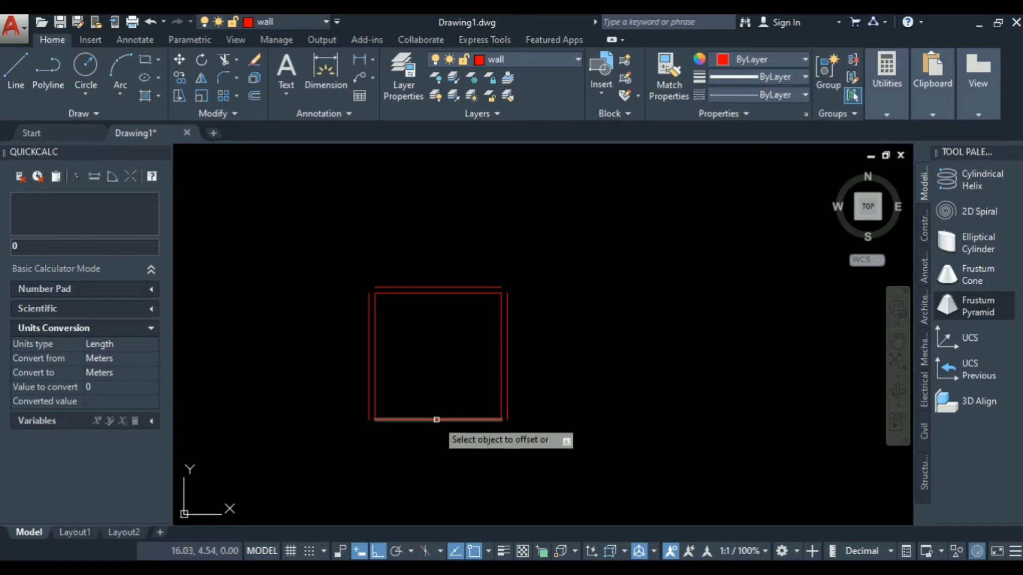
{"action": "left_click", "coordinate": [440, 440]}
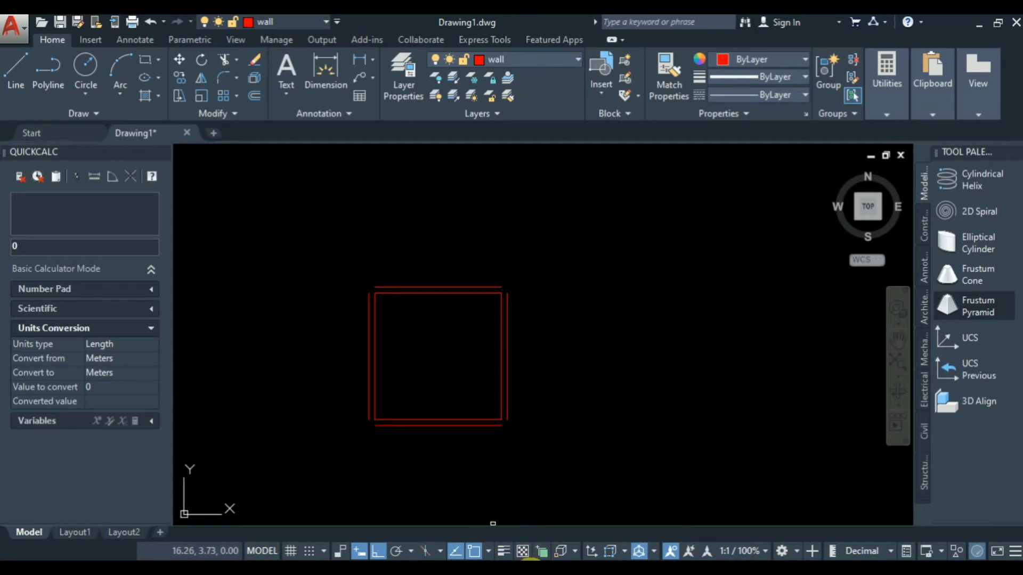
Consult the reference plan in Photos, then offset the drawing room's outer top wall line 3 upward in AutoCAD for the bedroom
{"action": "left_click", "coordinate": [568, 567]}
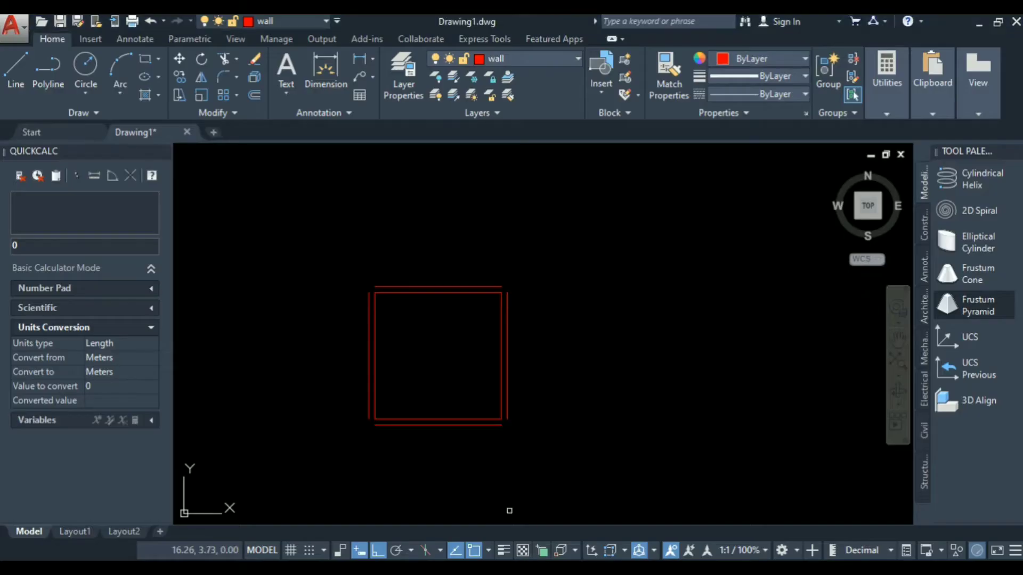
{"action": "scroll", "coordinate": [408, 344], "scroll_direction": "down", "scroll_amount": 4}
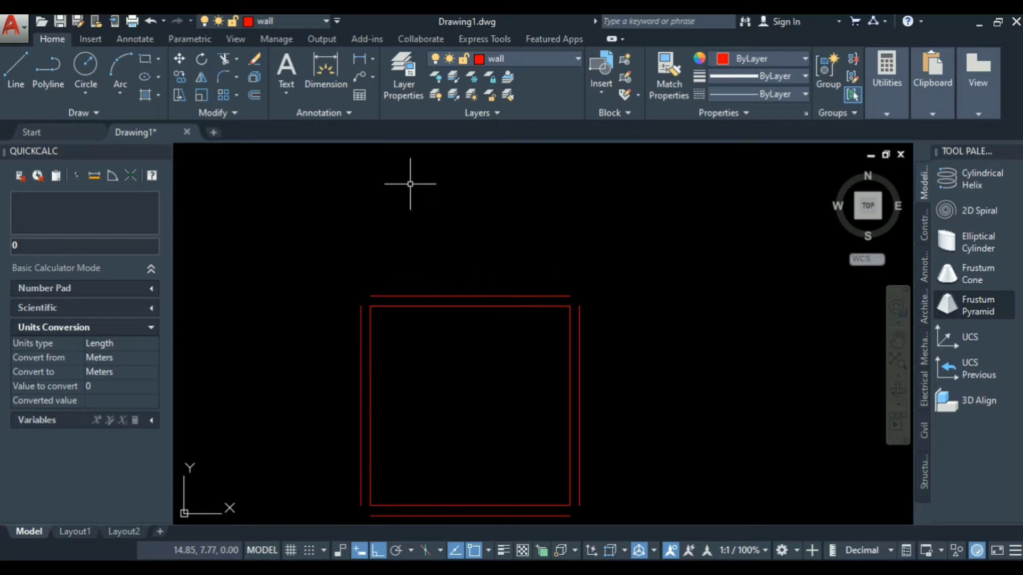
{"action": "left_click", "coordinate": [422, 297]}
{"action": "type", "text": "o"}
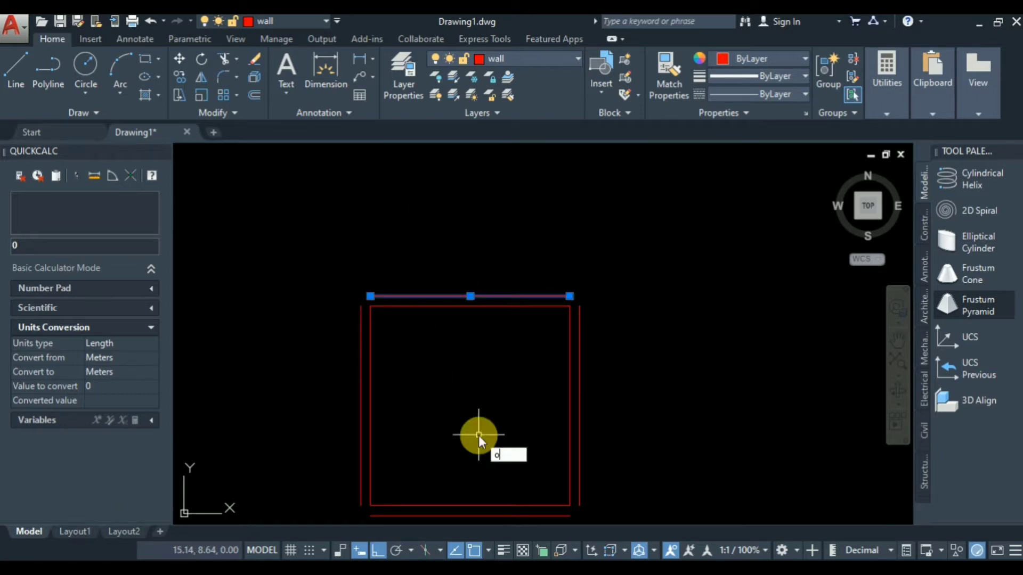
{"action": "key", "text": "Return"}
{"action": "type", "text": "3"}
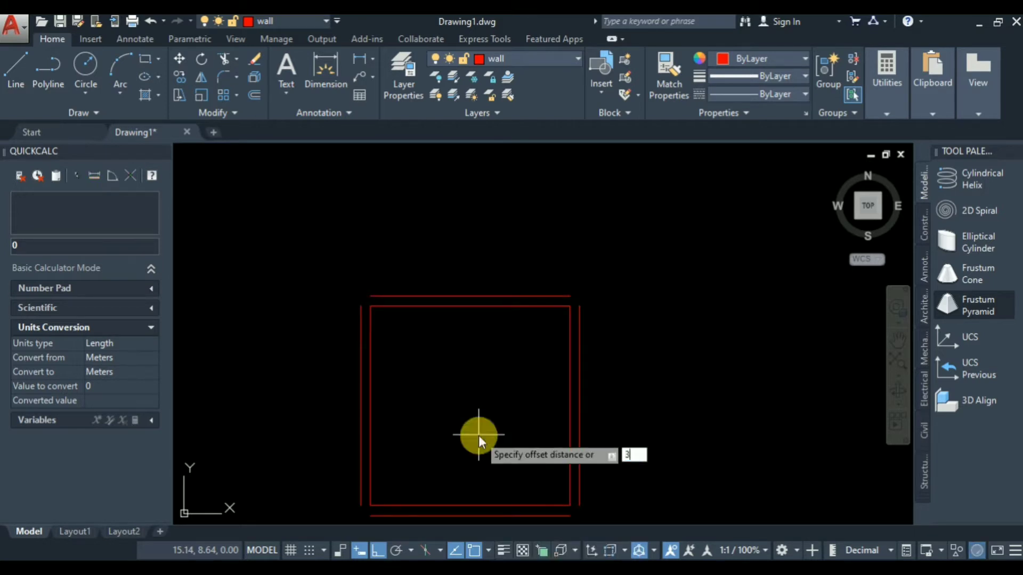
{"action": "key", "text": "Return"}
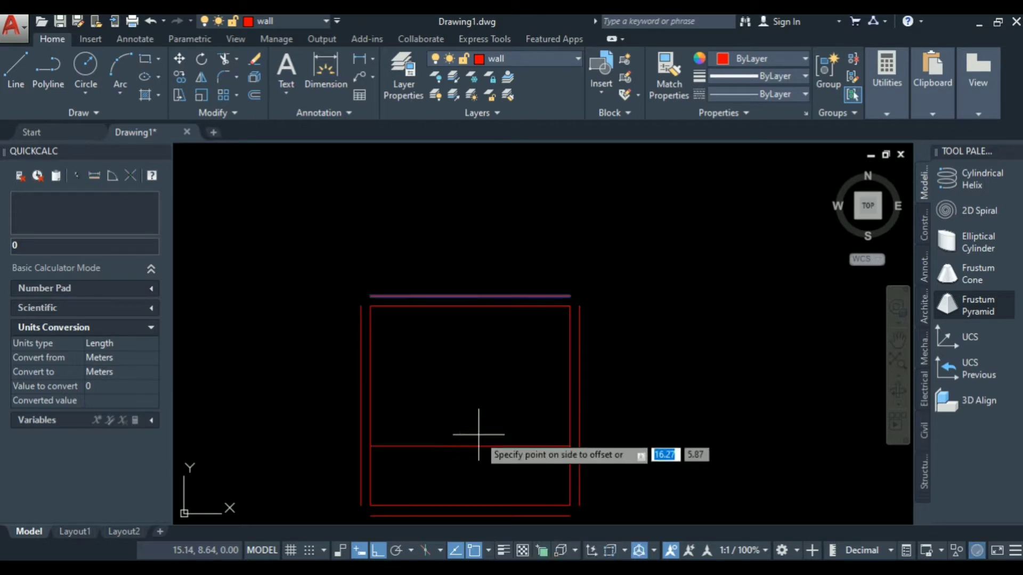
{"action": "scroll", "coordinate": [413, 388], "scroll_direction": "down", "scroll_amount": 3}
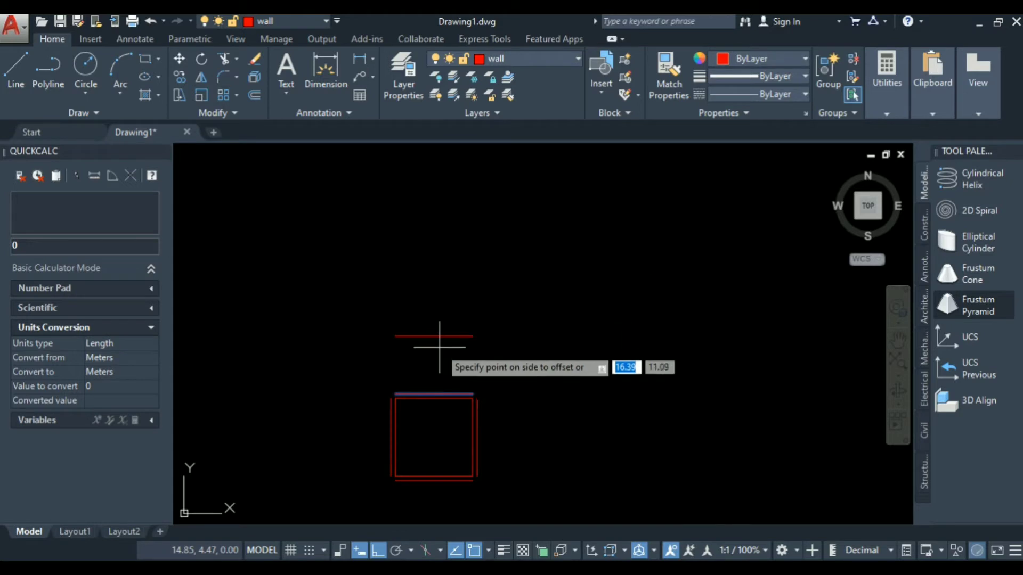
{"action": "scroll", "coordinate": [429, 353], "scroll_direction": "up", "scroll_amount": 5}
{"action": "left_click", "coordinate": [429, 336]}
{"action": "scroll", "coordinate": [471, 295], "scroll_direction": "down", "scroll_amount": 5}
{"action": "scroll", "coordinate": [436, 334], "scroll_direction": "up", "scroll_amount": 5}
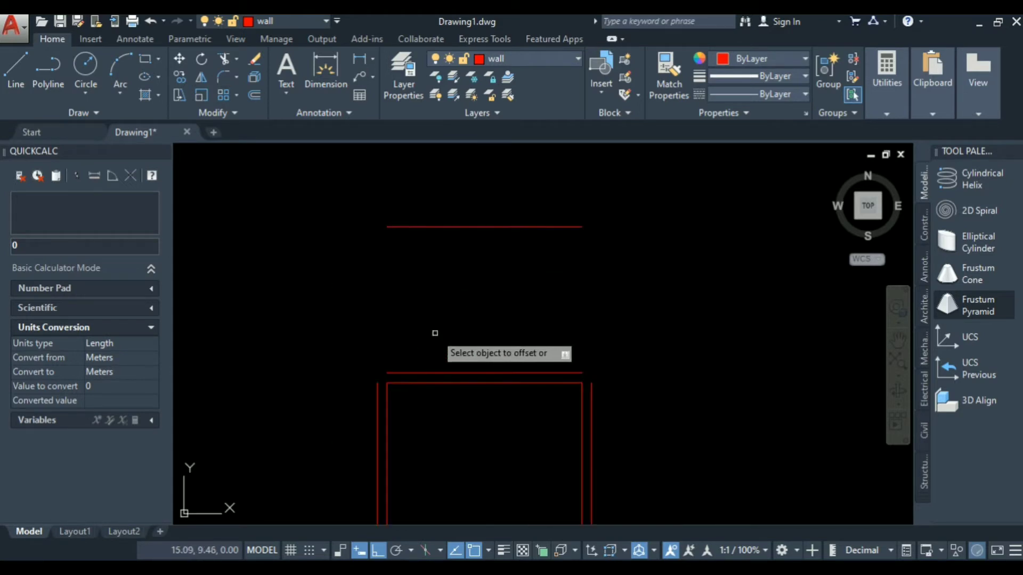
{"action": "key", "text": "Escape"}
Offset the bedroom's top line upward by 0.2 to form the upper wall's thickness
{"action": "left_click", "coordinate": [461, 208]}
{"action": "left_click", "coordinate": [453, 241]}
{"action": "left_click", "coordinate": [450, 247]}
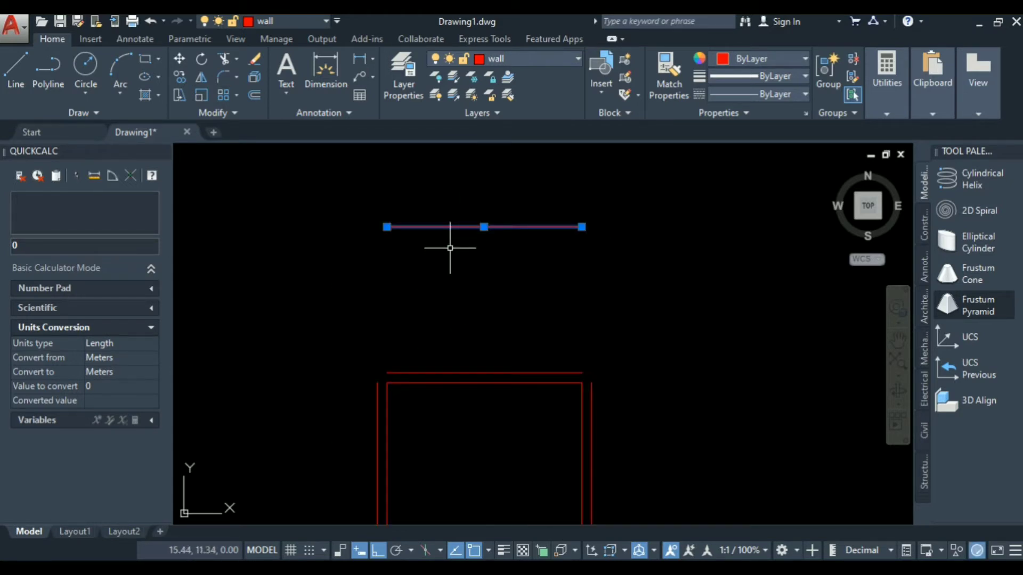
{"action": "type", "text": "o"}
{"action": "key", "text": "Return"}
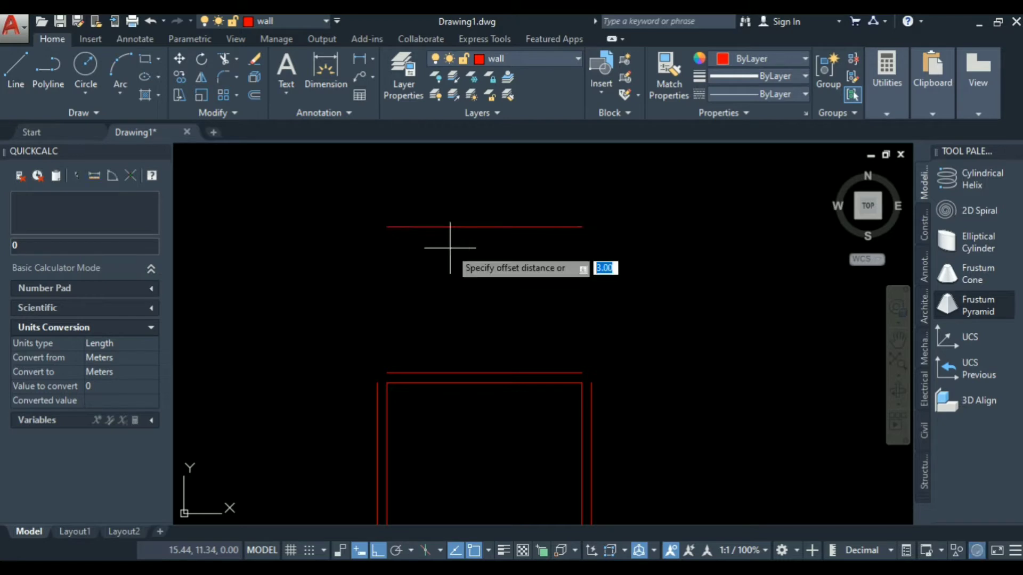
{"action": "type", "text": ".2"}
{"action": "key", "text": "Return"}
{"action": "left_click", "coordinate": [453, 226]}
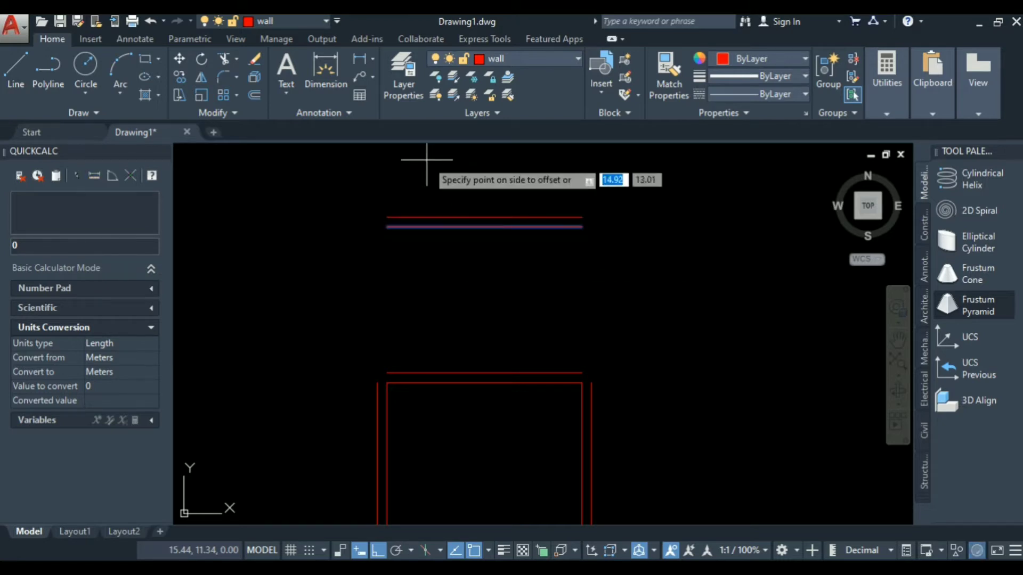
{"action": "left_click", "coordinate": [425, 160]}
{"action": "scroll", "coordinate": [351, 293], "scroll_direction": "down", "scroll_amount": 2}
{"action": "scroll", "coordinate": [370, 315], "scroll_direction": "up", "scroll_amount": 2}
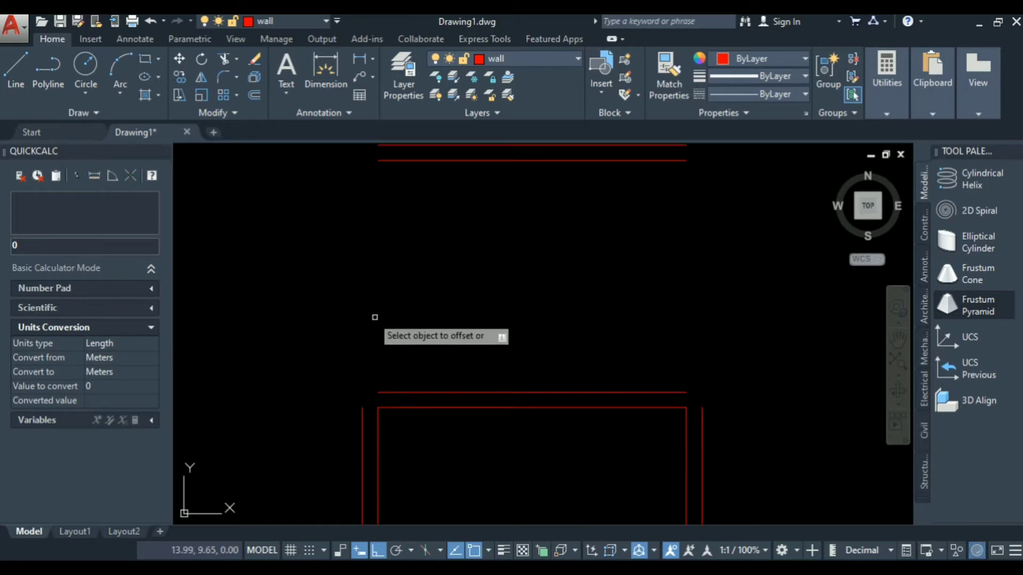
{"action": "scroll", "coordinate": [375, 314], "scroll_direction": "down", "scroll_amount": 3}
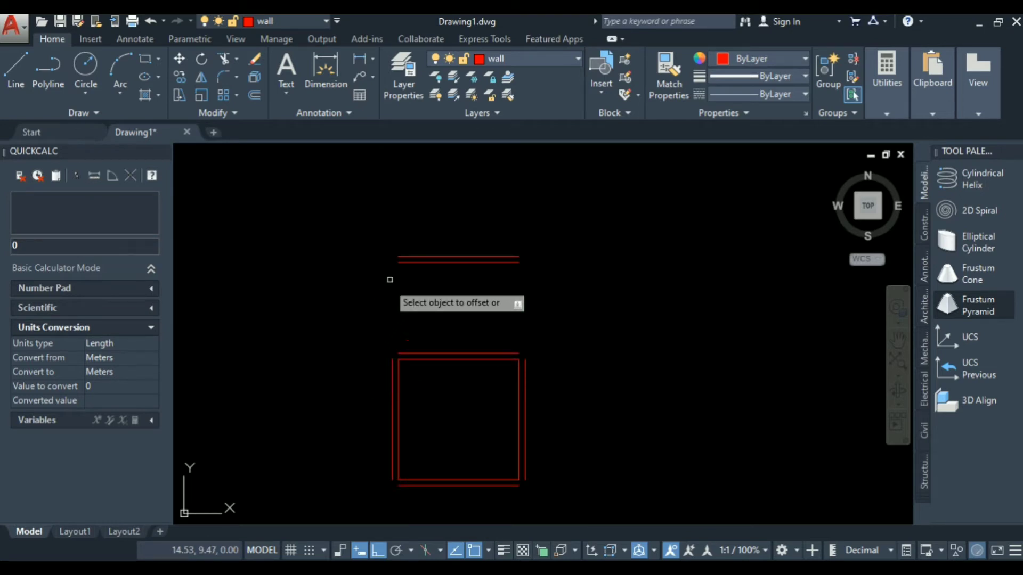
{"action": "key", "text": "Escape"}
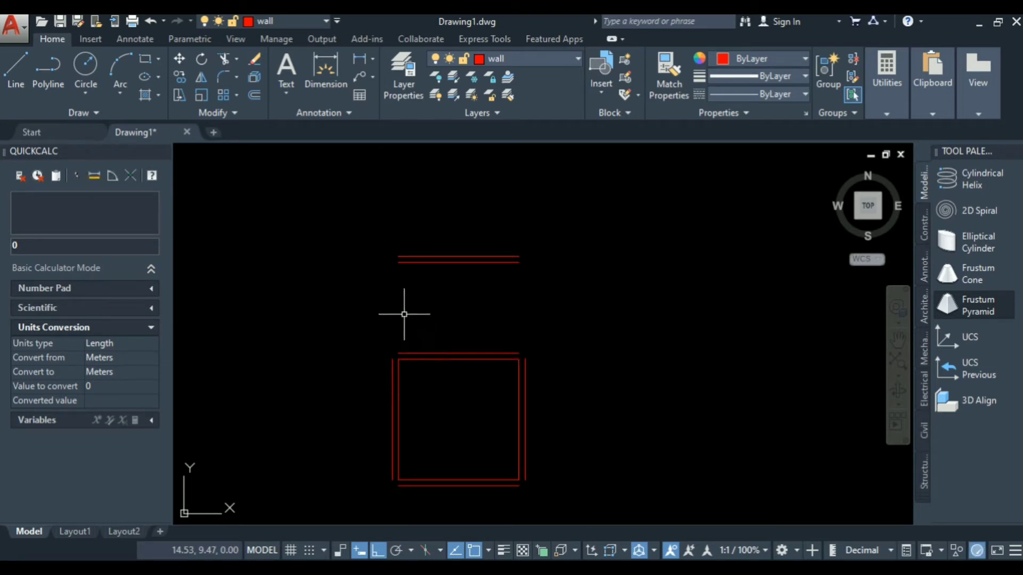
Draw a vertical line for the bedroom's inner left side, joining the left ends of its top and bottom inner lines
{"action": "type", "text": "l"}
{"action": "key", "text": "Return"}
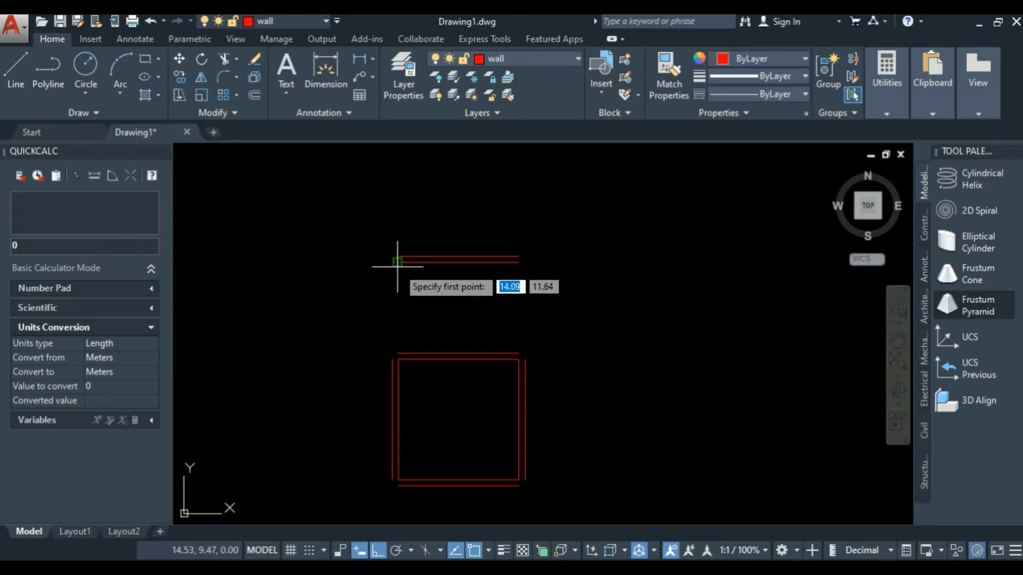
{"action": "left_click", "coordinate": [398, 260]}
{"action": "left_click", "coordinate": [398, 353]}
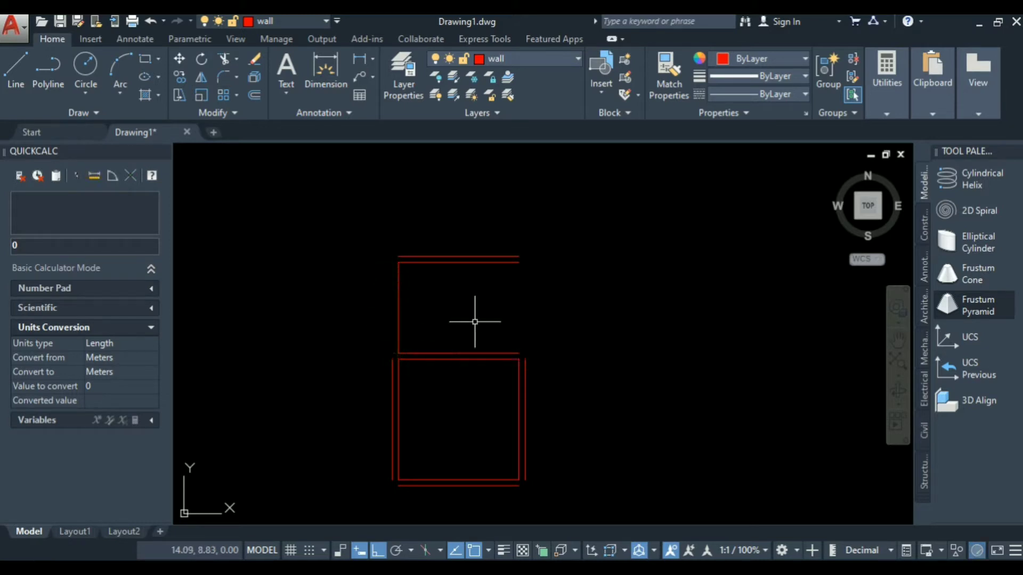
{"action": "left_click", "coordinate": [518, 286]}
{"action": "key", "text": "Escape"}
Fillet the outer left wall line with the bedroom's outer top line to close the plan's upper-left corner
{"action": "scroll", "coordinate": [375, 333], "scroll_direction": "up", "scroll_amount": 2}
{"action": "scroll", "coordinate": [406, 365], "scroll_direction": "up", "scroll_amount": 1}
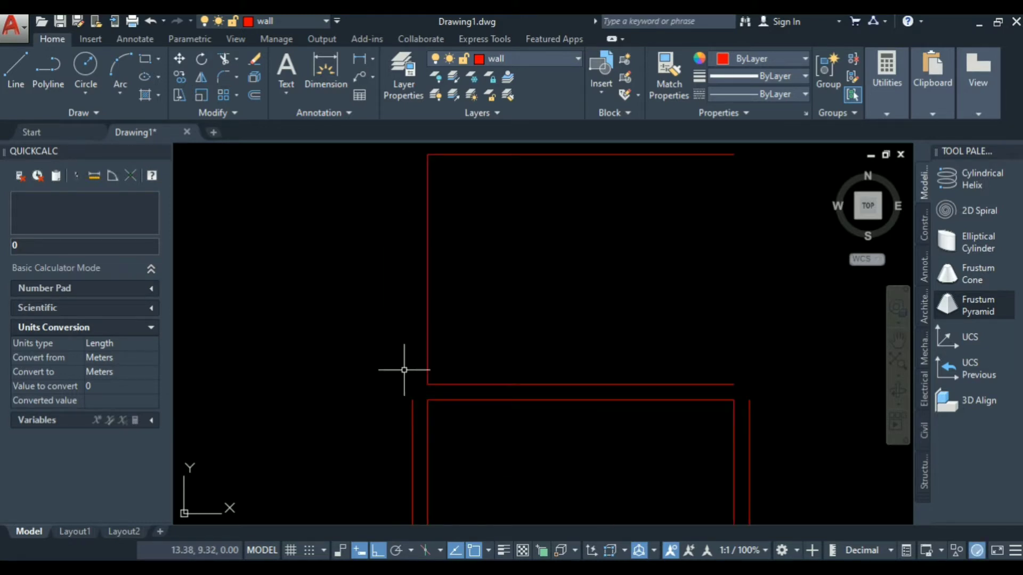
{"action": "scroll", "coordinate": [426, 263], "scroll_direction": "down", "scroll_amount": 2}
{"action": "scroll", "coordinate": [434, 280], "scroll_direction": "up", "scroll_amount": 1}
{"action": "scroll", "coordinate": [429, 294], "scroll_direction": "down", "scroll_amount": 2}
{"action": "scroll", "coordinate": [415, 347], "scroll_direction": "up", "scroll_amount": 2}
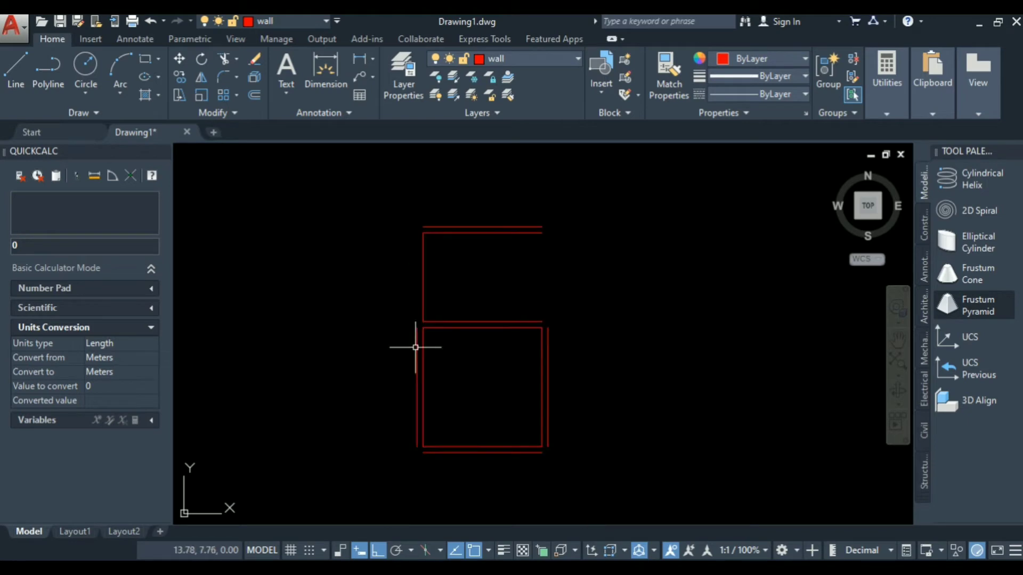
{"action": "type", "text": "f"}
{"action": "key", "text": "Return"}
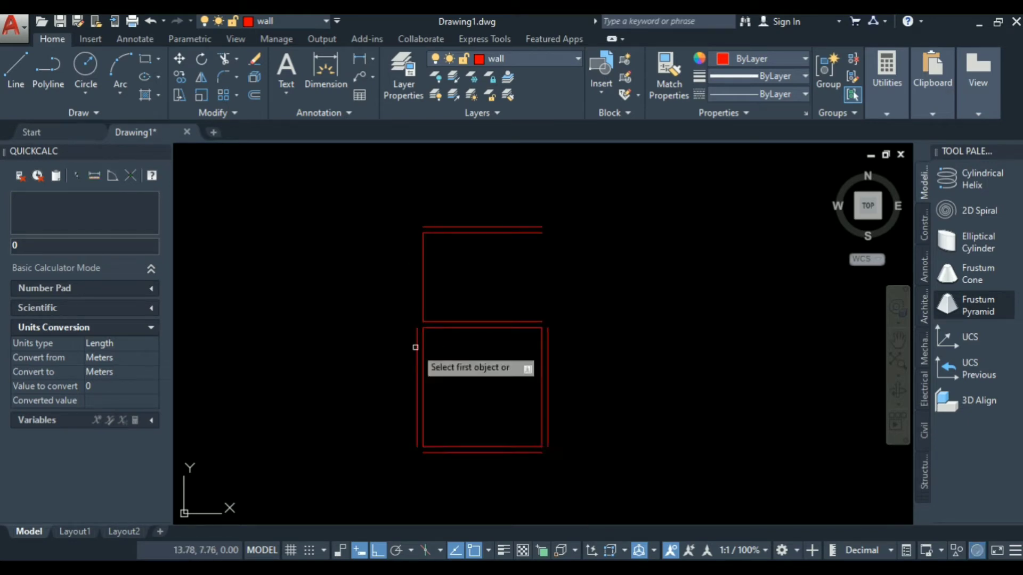
{"action": "left_click", "coordinate": [416, 347]}
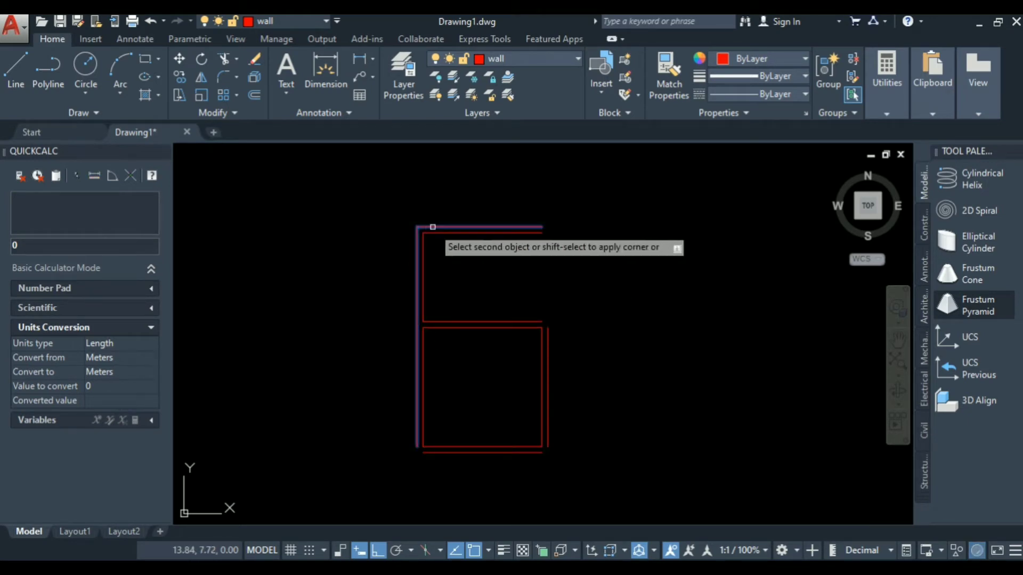
{"action": "left_click", "coordinate": [431, 228]}
Fillet the outer left wall line with the drawing room's outer bottom line to close the plan's lower-left corner
{"action": "scroll", "coordinate": [413, 464], "scroll_direction": "up", "scroll_amount": 5}
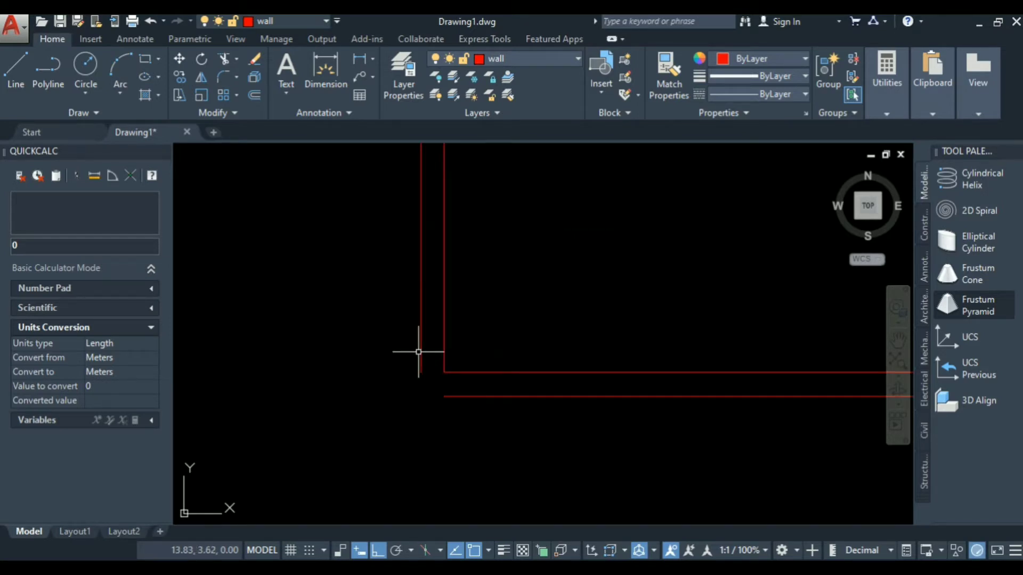
{"action": "key", "text": "Return"}
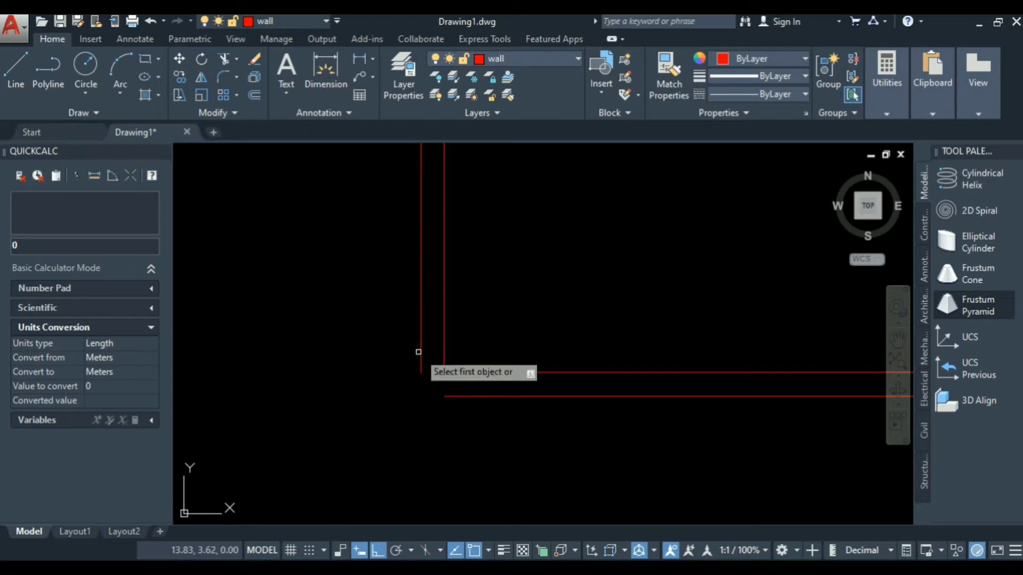
{"action": "left_click", "coordinate": [421, 353]}
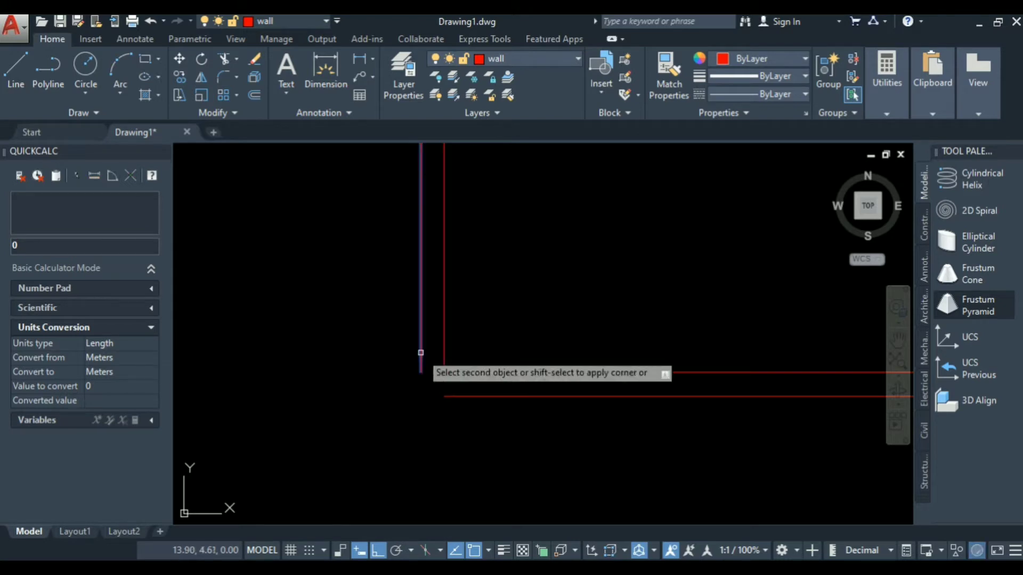
{"action": "left_click", "coordinate": [459, 395]}
{"action": "scroll", "coordinate": [301, 403], "scroll_direction": "down", "scroll_amount": 3}
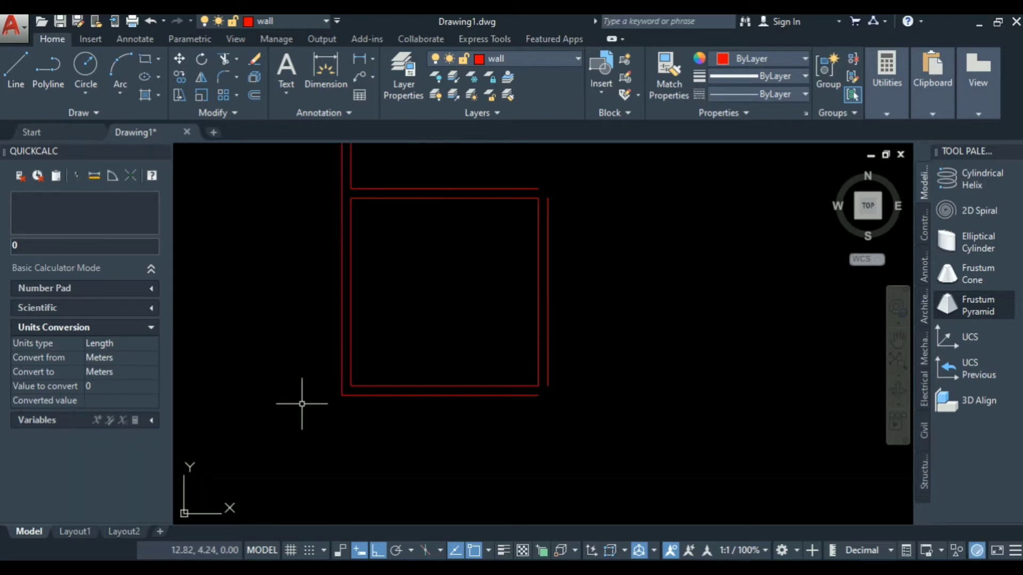
{"action": "scroll", "coordinate": [463, 381], "scroll_direction": "down", "scroll_amount": 4}
{"action": "scroll", "coordinate": [472, 393], "scroll_direction": "up", "scroll_amount": 2}
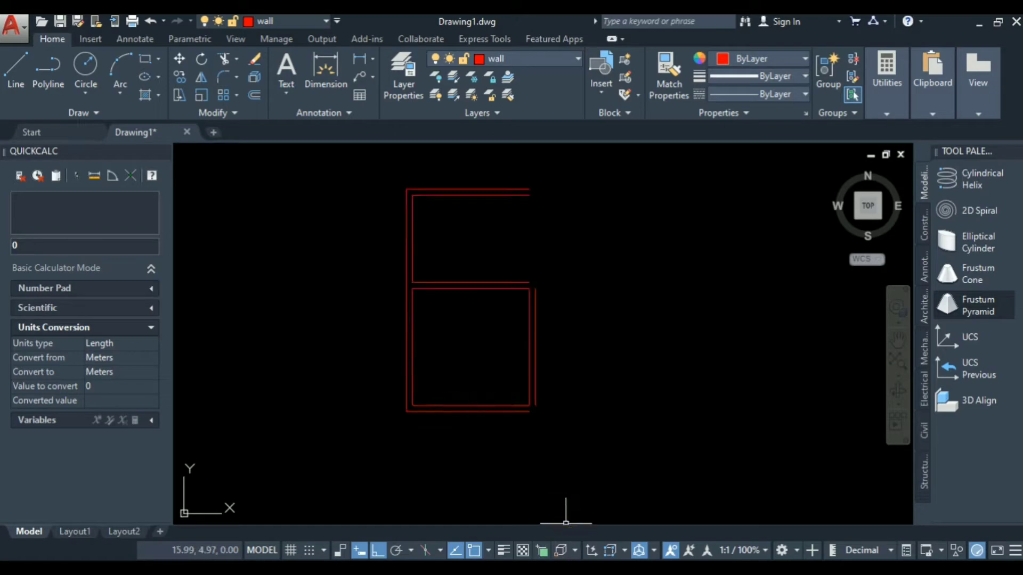
Check the reference plan and draw a vertical line for the bedroom's inner right side, joining its top and bottom inner lines
{"action": "left_click", "coordinate": [547, 567]}
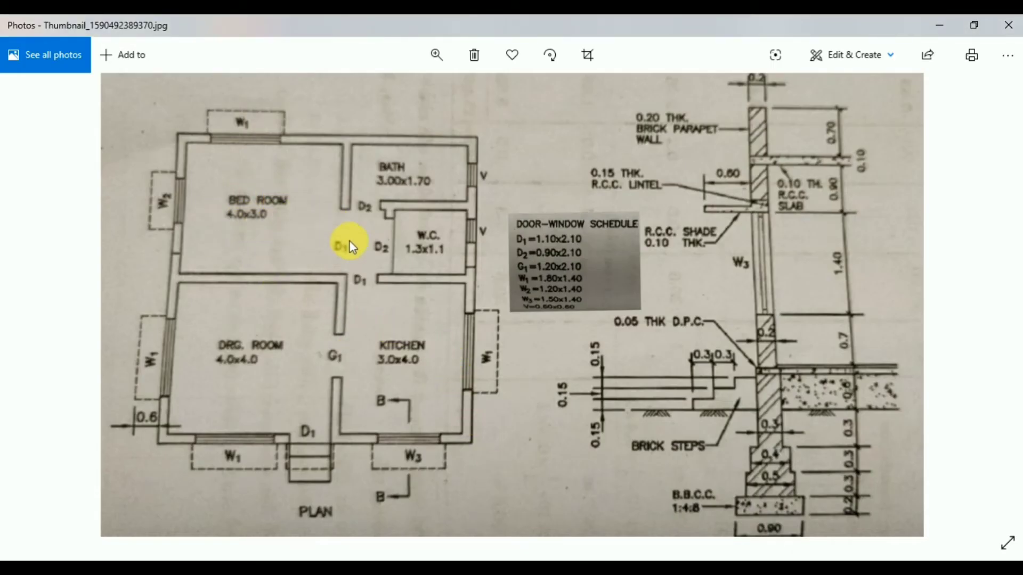
{"action": "left_click", "coordinate": [537, 567]}
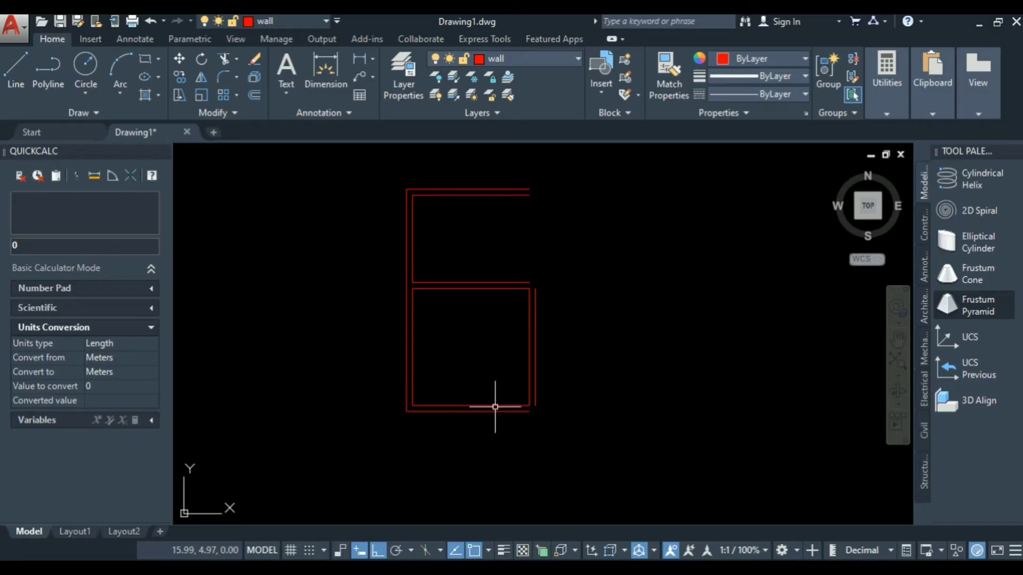
{"action": "type", "text": "l"}
{"action": "key", "text": "Return"}
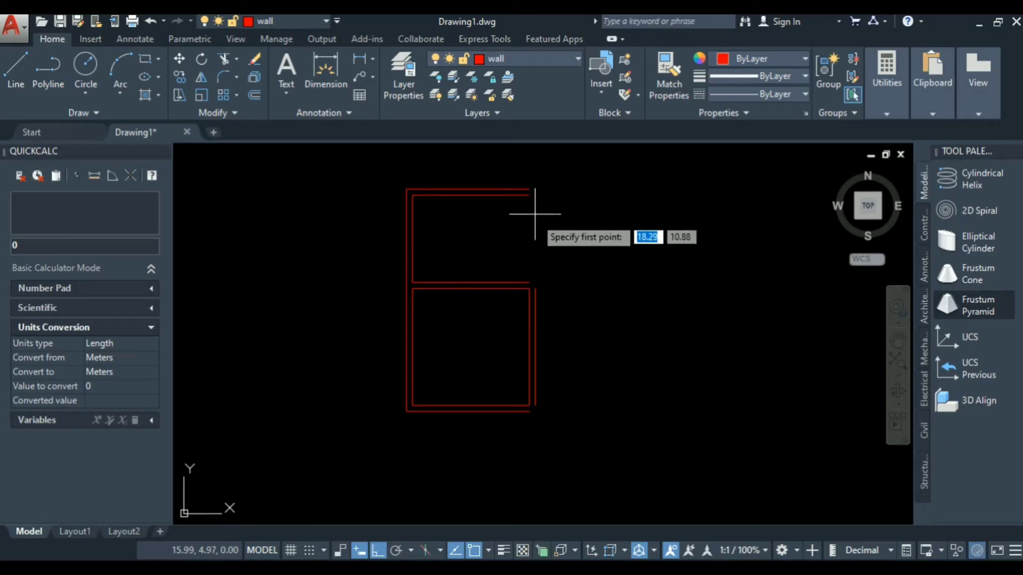
{"action": "left_click", "coordinate": [529, 195]}
{"action": "left_click", "coordinate": [529, 283]}
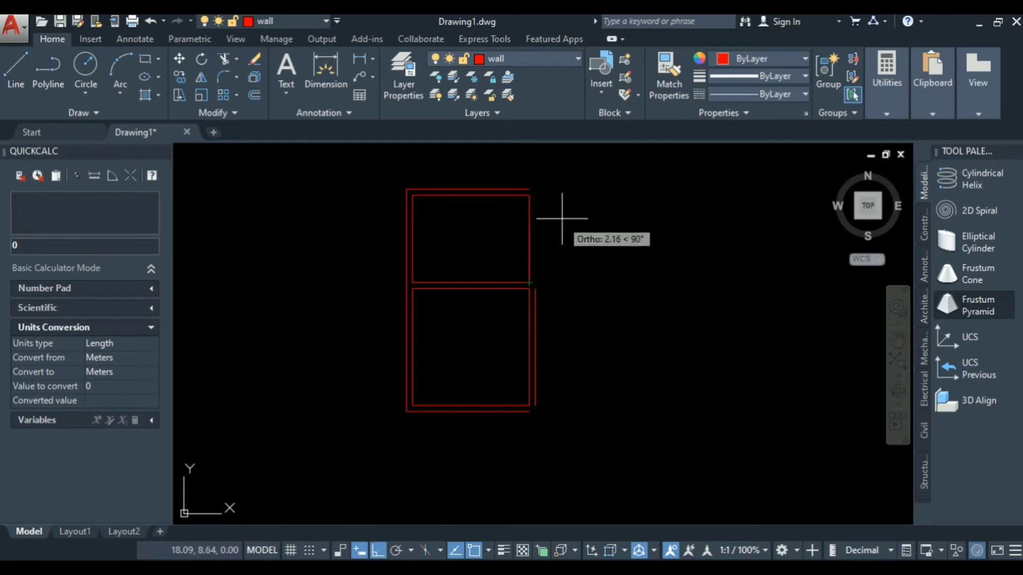
{"action": "key", "text": "Escape"}
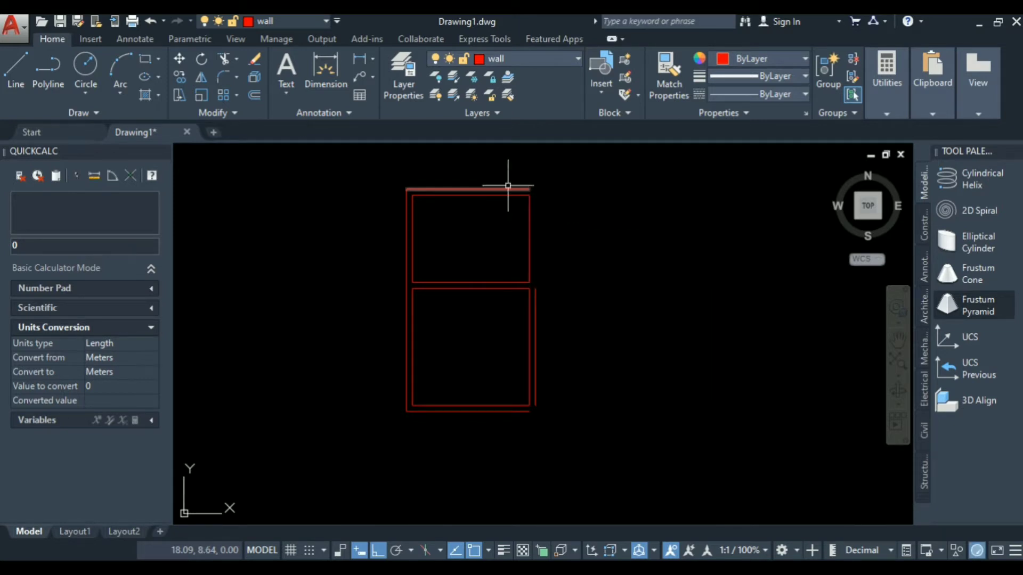
{"action": "key", "text": "Return"}
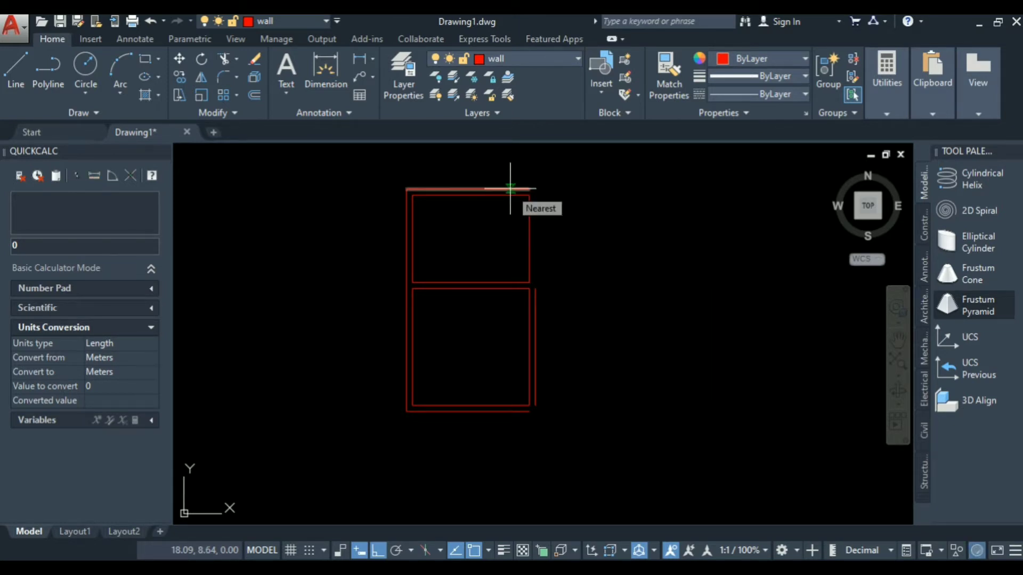
{"action": "key", "text": "Escape"}
Fillet the bedroom's outer top line with the drawing room's outer right wall line to close the upper-right corner
{"action": "type", "text": "f"}
{"action": "key", "text": "Return"}
{"action": "left_click", "coordinate": [524, 190]}
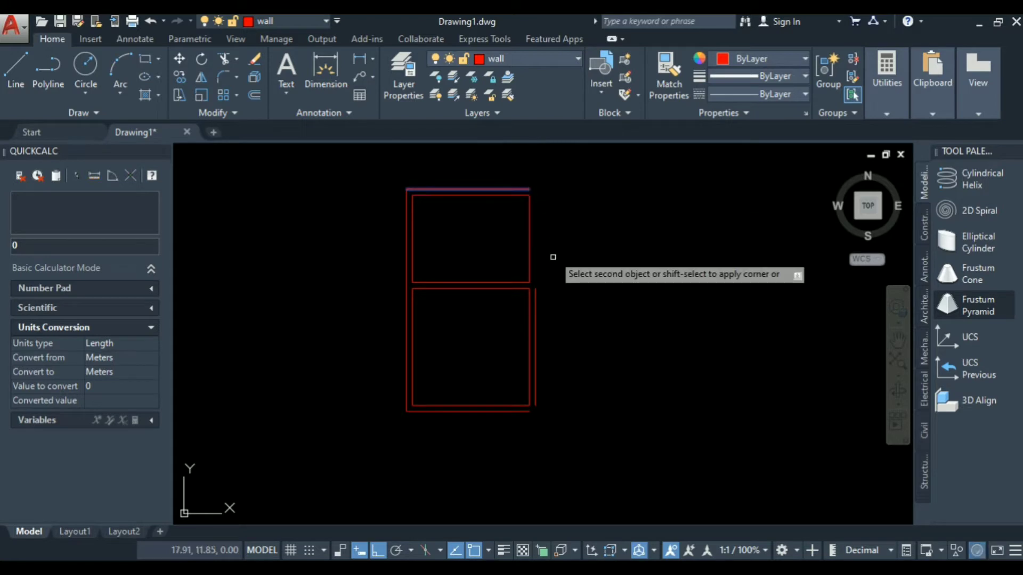
{"action": "left_click", "coordinate": [537, 342]}
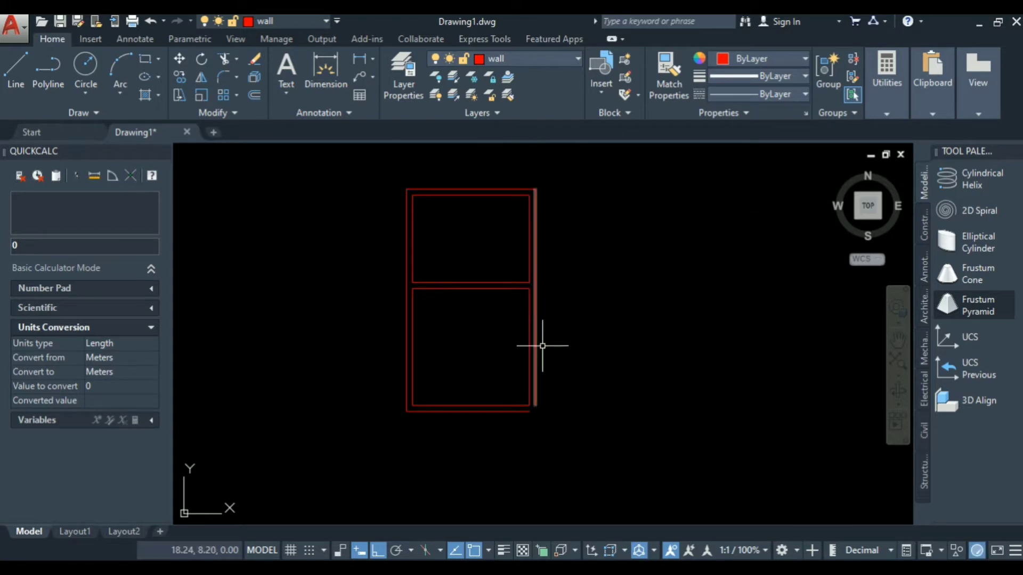
Fillet the drawing room's outer bottom line with its outer right wall line to close the lower-right corner
{"action": "left_click", "coordinate": [528, 415]}
{"action": "left_click", "coordinate": [507, 409]}
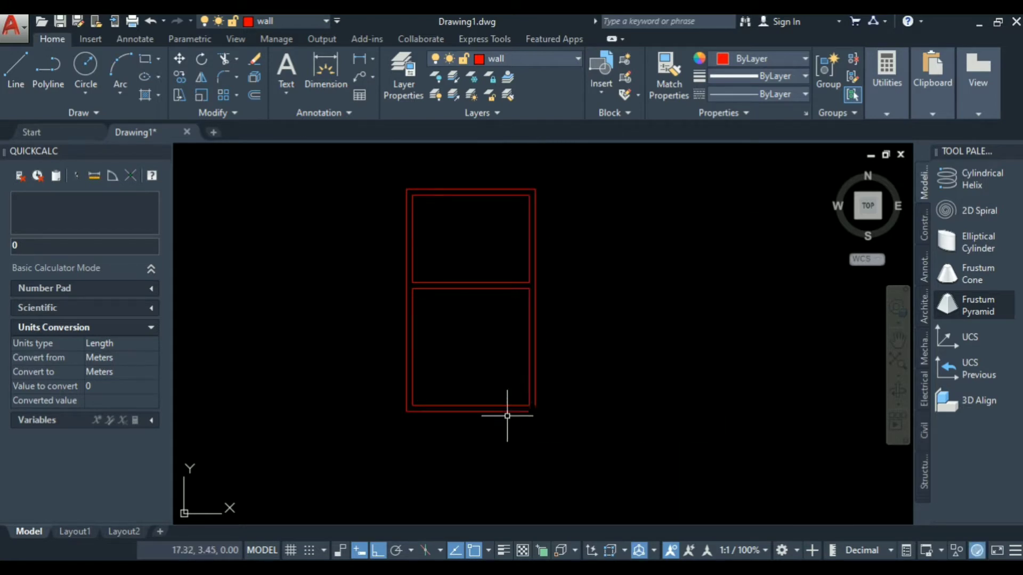
{"action": "key", "text": "Return"}
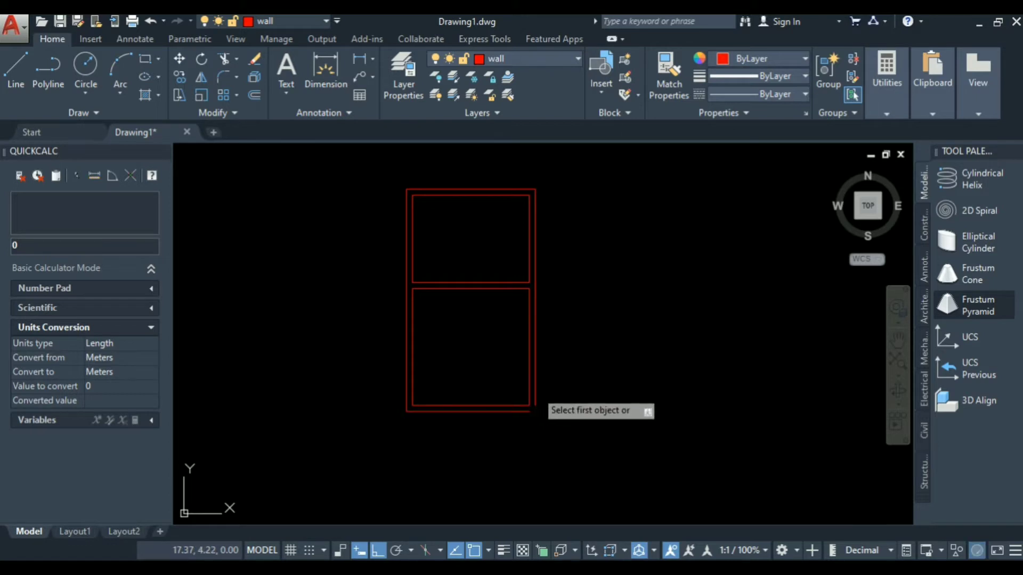
{"action": "left_click", "coordinate": [528, 412]}
{"action": "left_click", "coordinate": [534, 409]}
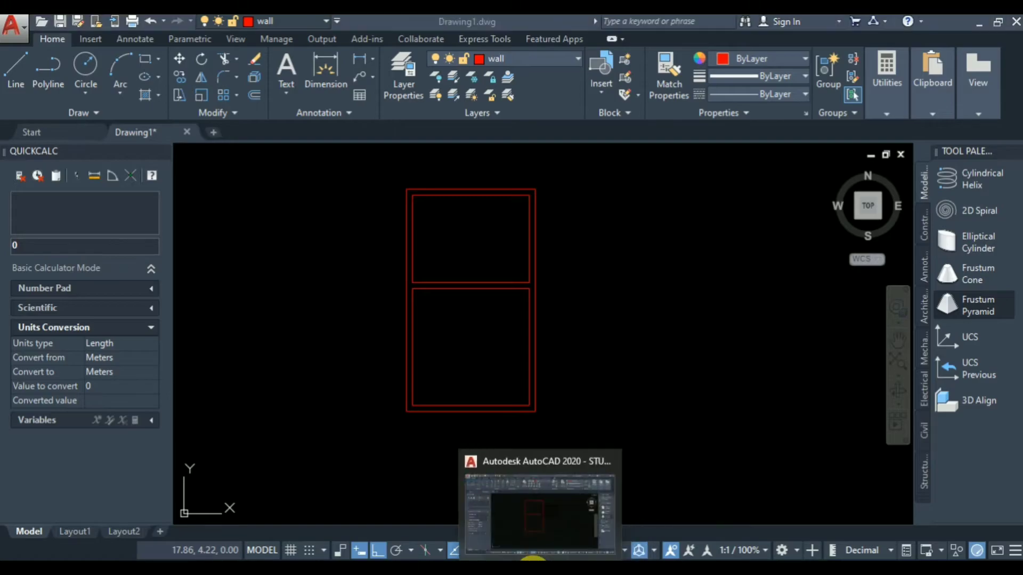
Check the kitchen size in the reference plan and offset the outer right wall line 3 to the right
{"action": "left_click", "coordinate": [533, 562]}
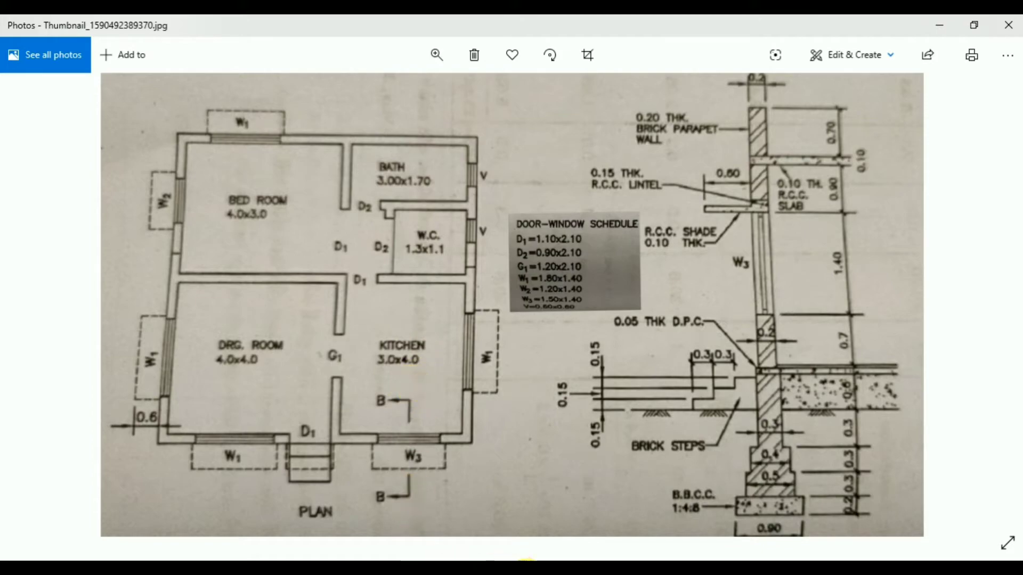
{"action": "left_click", "coordinate": [527, 563]}
{"action": "scroll", "coordinate": [547, 372], "scroll_direction": "up", "scroll_amount": 4}
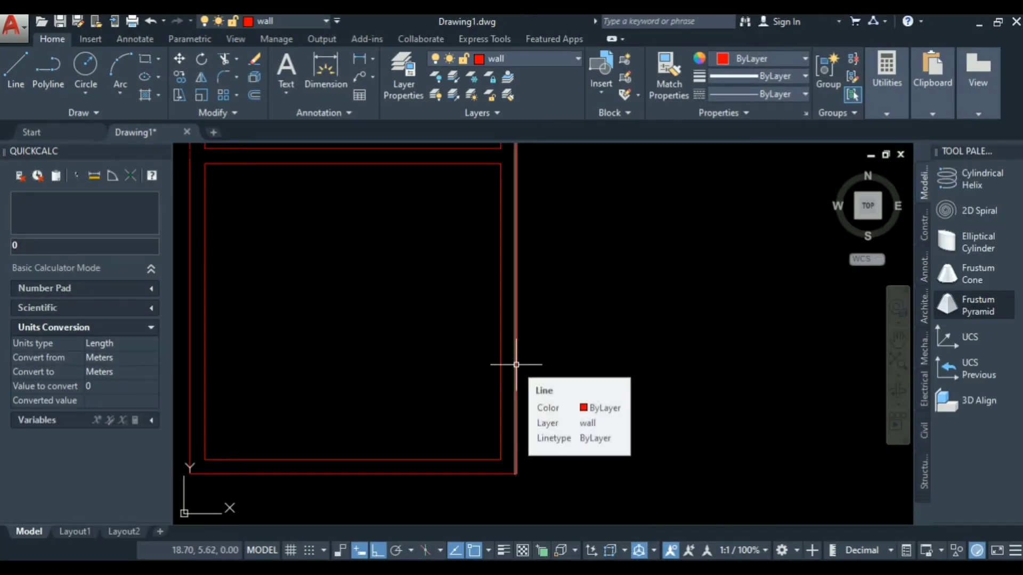
{"action": "left_click", "coordinate": [515, 380]}
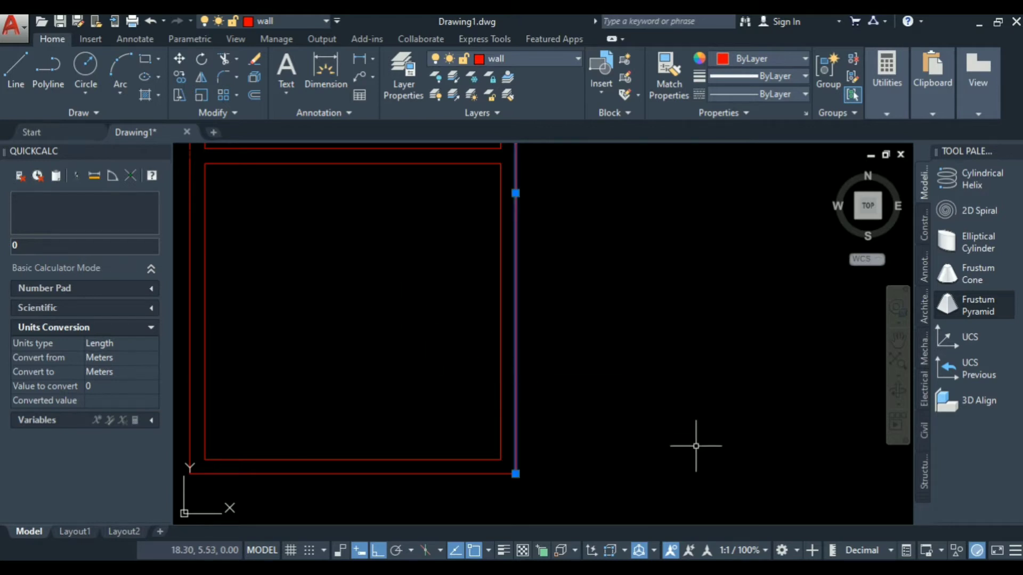
{"action": "key", "text": "Return"}
{"action": "type", "text": "3"}
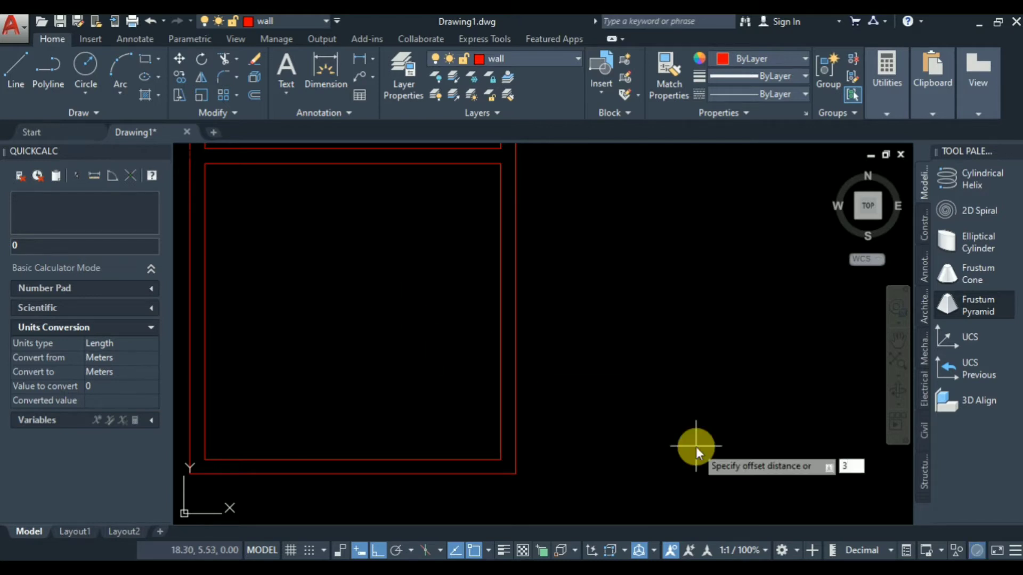
{"action": "key", "text": "Return"}
{"action": "left_click", "coordinate": [695, 447]}
{"action": "scroll", "coordinate": [646, 416], "scroll_direction": "down", "scroll_amount": 2}
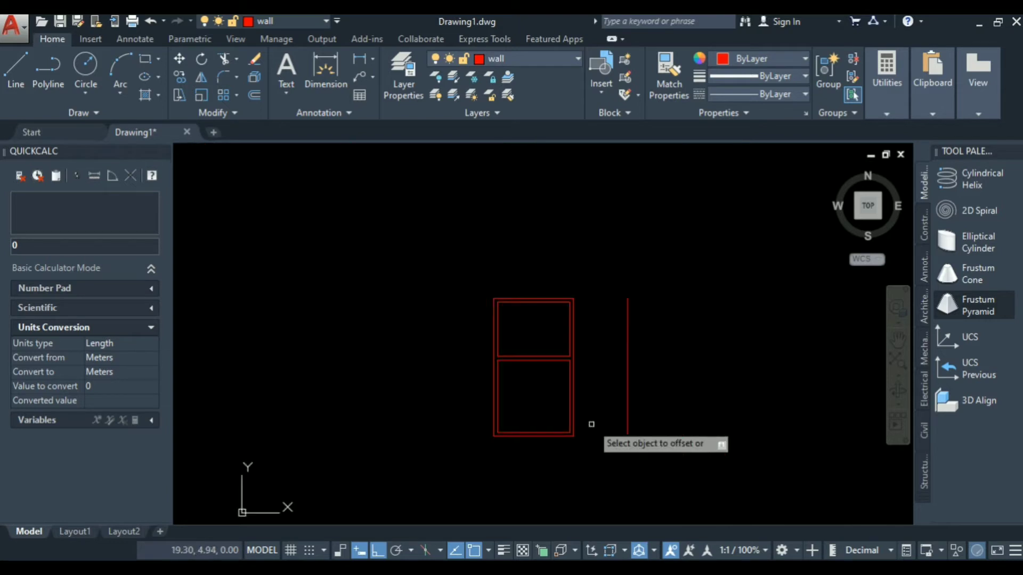
Offset the kitchen's new right line outward by 0.2 to form the right wall's thickness
{"action": "left_click", "coordinate": [580, 393]}
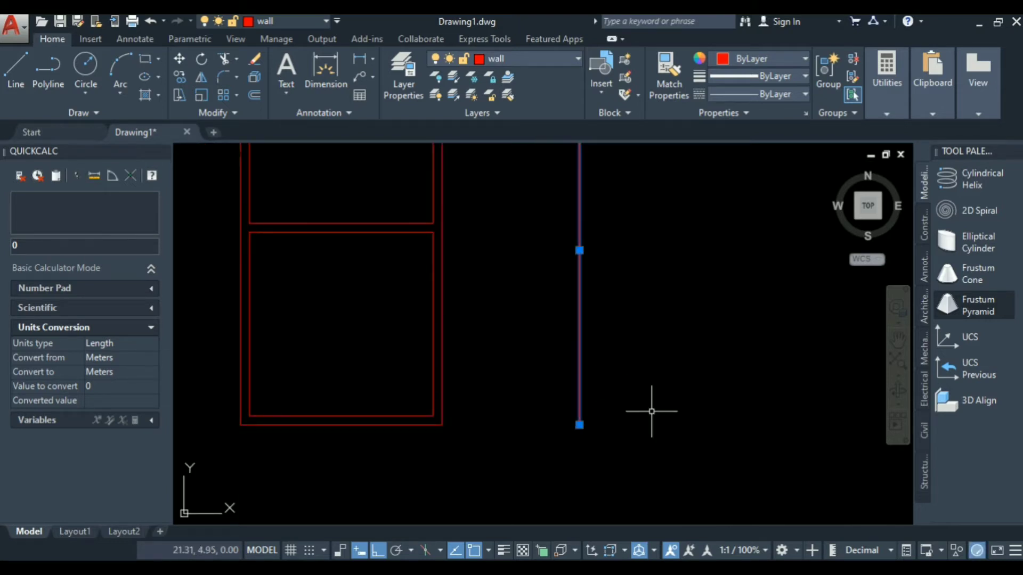
{"action": "type", "text": "o"}
{"action": "key", "text": "Return"}
{"action": "type", "text": ".2"}
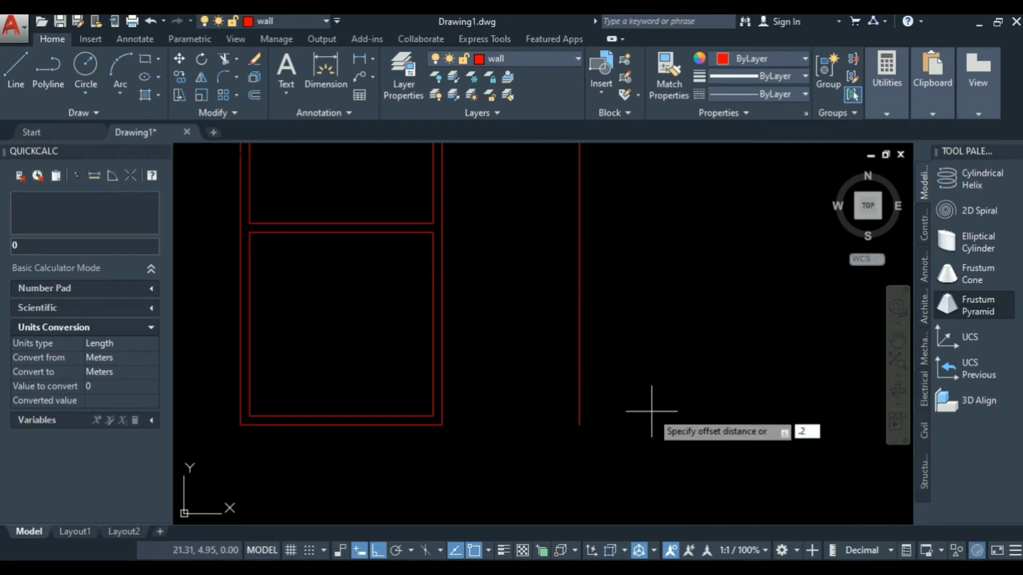
{"action": "key", "text": "Return"}
{"action": "left_click", "coordinate": [652, 415]}
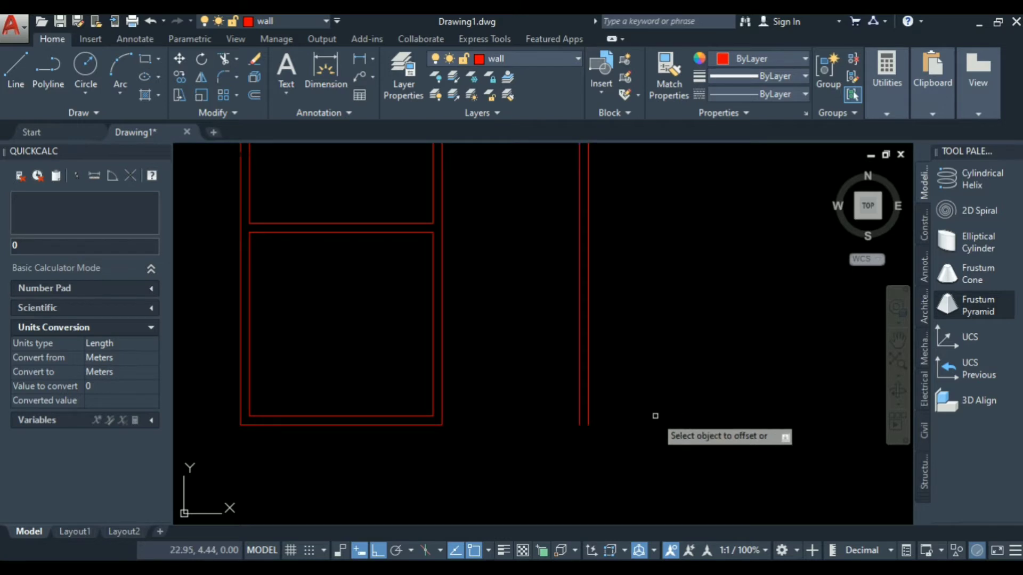
{"action": "scroll", "coordinate": [539, 454], "scroll_direction": "down", "scroll_amount": 2}
{"action": "scroll", "coordinate": [502, 461], "scroll_direction": "up", "scroll_amount": 2}
{"action": "key", "text": "Escape"}
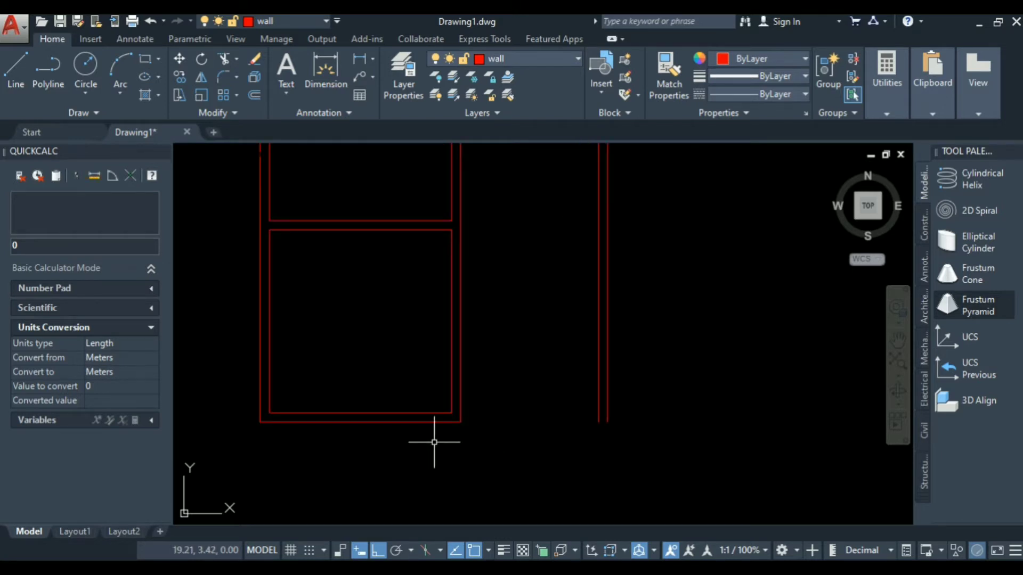
Fillet the outer bottom line with the kitchen's outer right wall line to close the plan's lower-right corner
{"action": "type", "text": "f"}
{"action": "key", "text": "Return"}
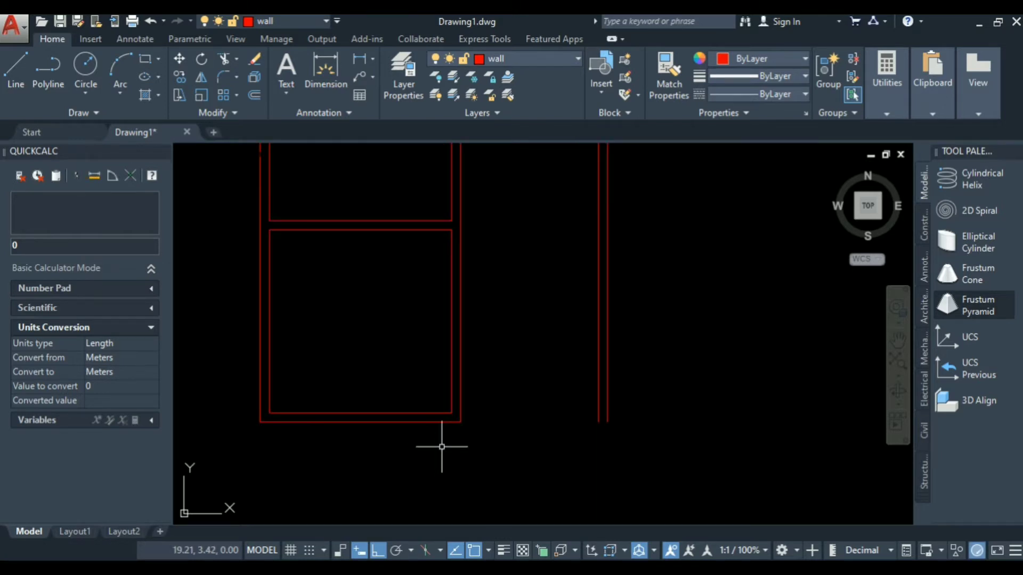
{"action": "left_click", "coordinate": [439, 423]}
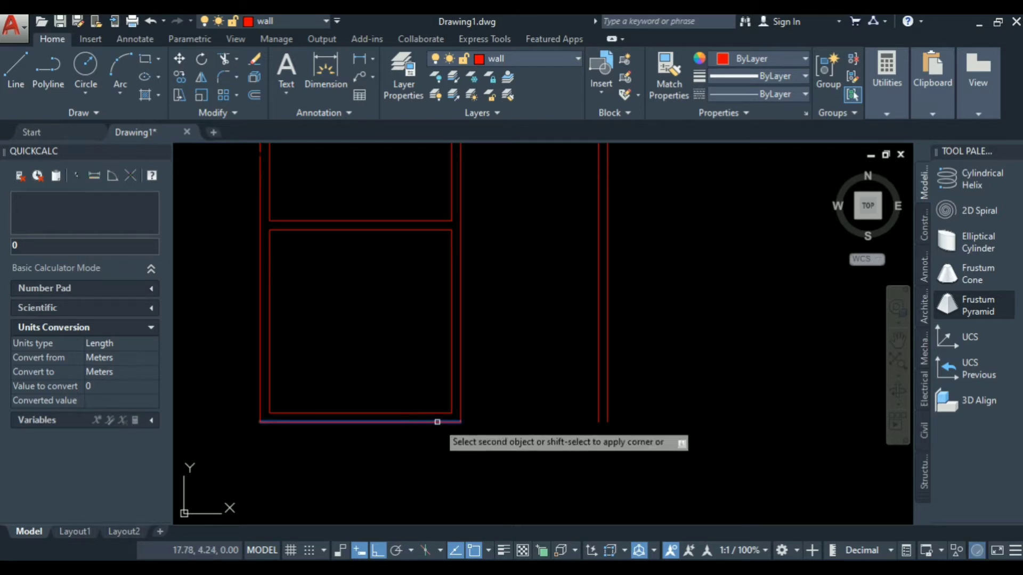
{"action": "left_click", "coordinate": [608, 397]}
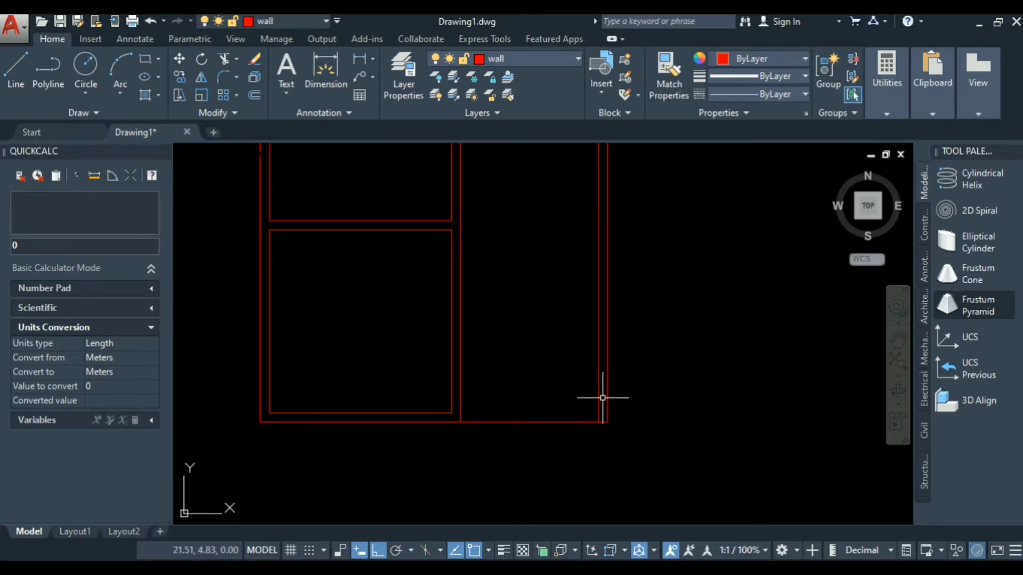
{"action": "scroll", "coordinate": [515, 435], "scroll_direction": "up", "scroll_amount": 2}
{"action": "scroll", "coordinate": [515, 435], "scroll_direction": "down", "scroll_amount": 2}
Stretch the right end of the drawing room's inner bottom line across to the kitchen's inner right wall line
{"action": "left_click", "coordinate": [419, 414]}
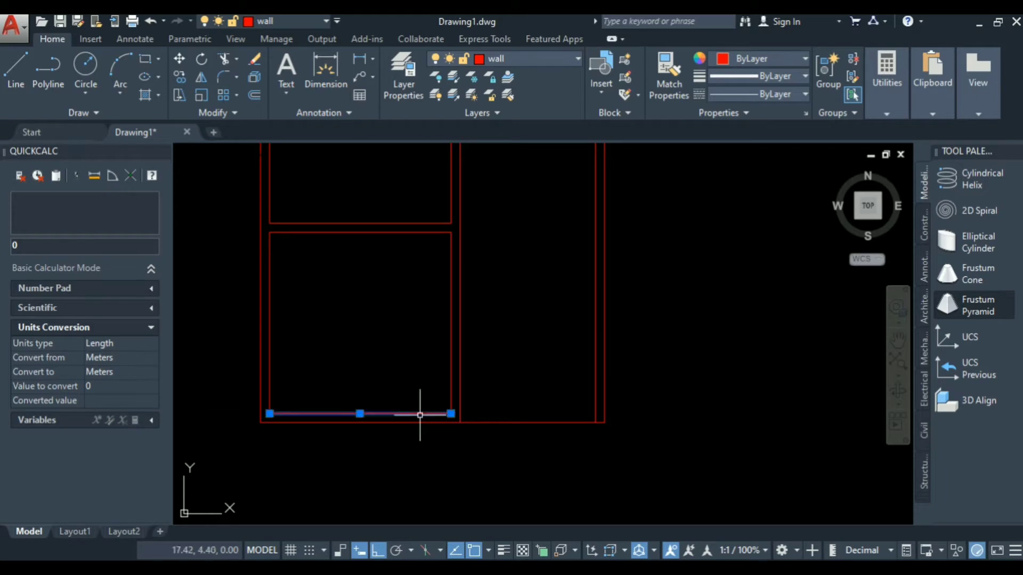
{"action": "scroll", "coordinate": [450, 434], "scroll_direction": "up", "scroll_amount": 2}
{"action": "scroll", "coordinate": [632, 464], "scroll_direction": "down", "scroll_amount": 2}
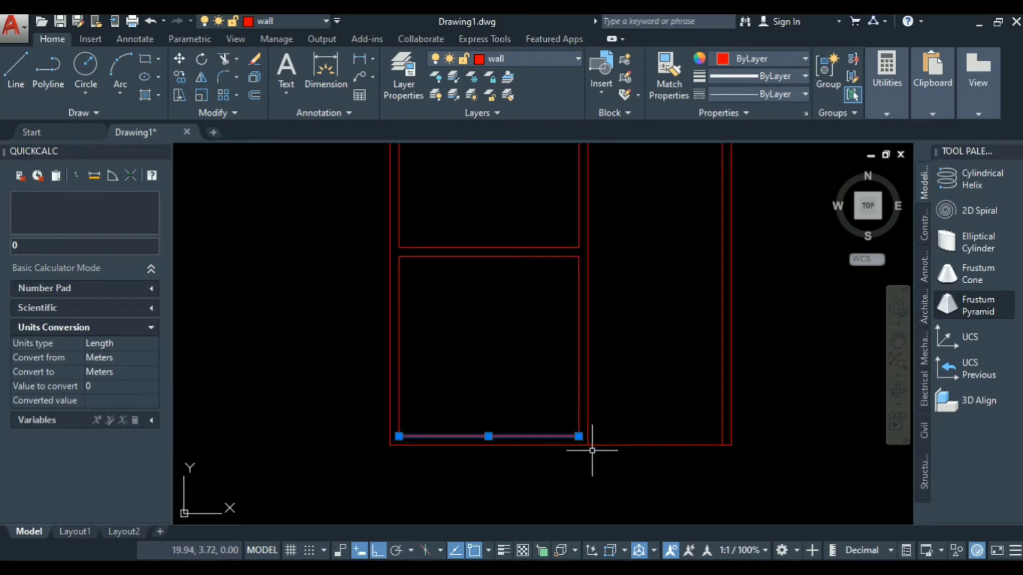
{"action": "scroll", "coordinate": [592, 450], "scroll_direction": "up", "scroll_amount": 4}
{"action": "scroll", "coordinate": [561, 424], "scroll_direction": "down", "scroll_amount": 5}
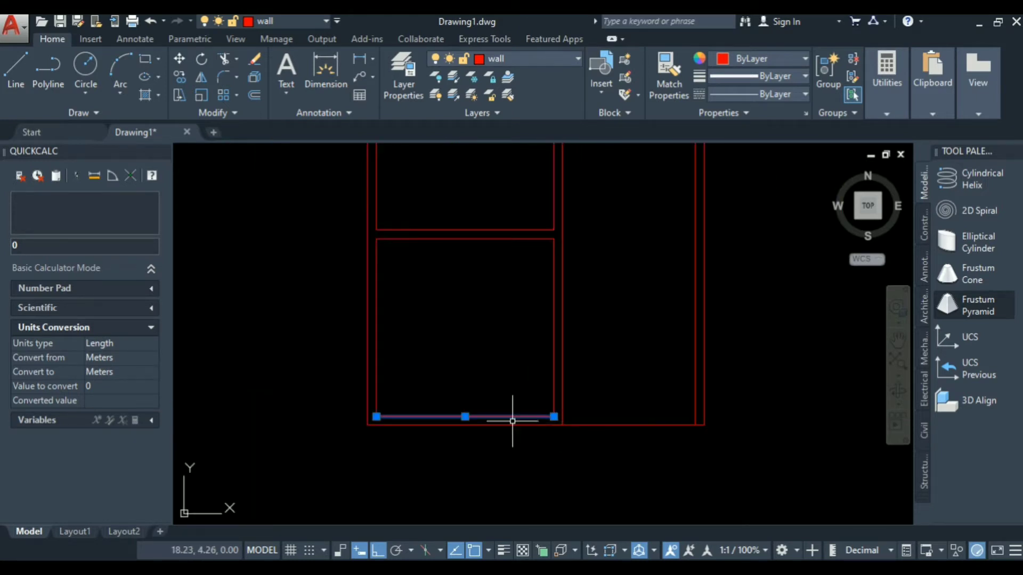
{"action": "scroll", "coordinate": [585, 427], "scroll_direction": "up", "scroll_amount": 5}
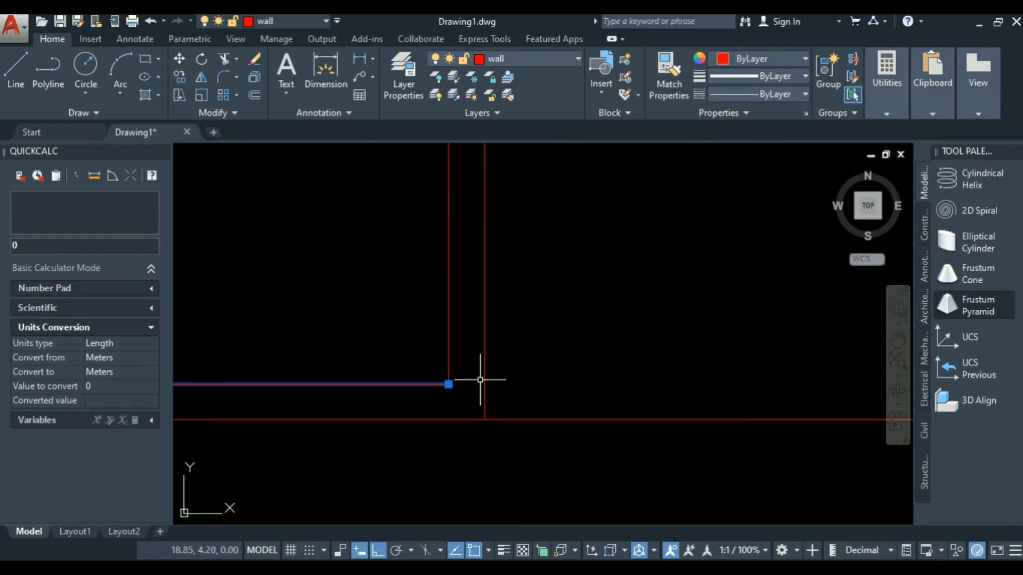
{"action": "scroll", "coordinate": [703, 378], "scroll_direction": "down", "scroll_amount": 5}
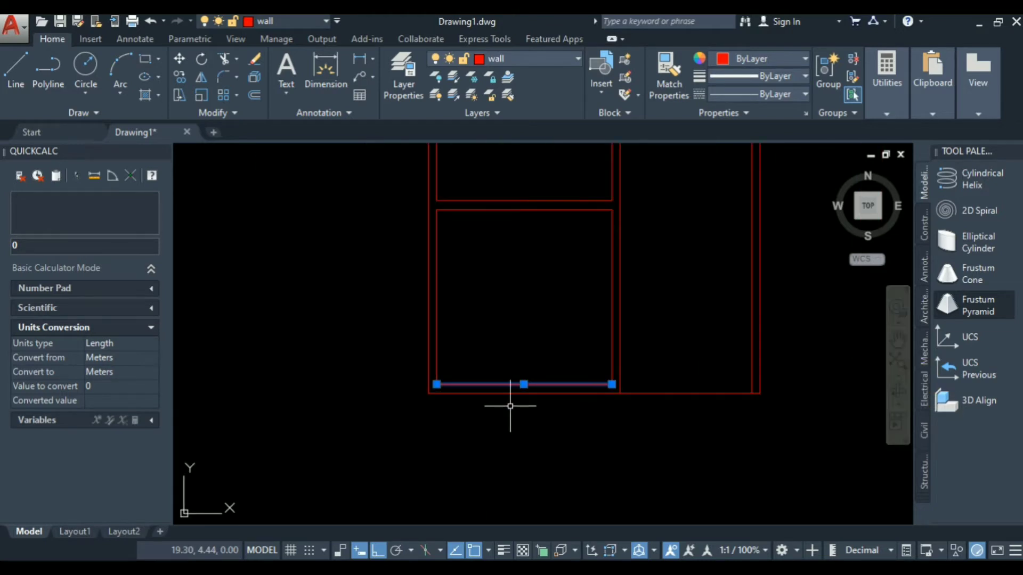
{"action": "left_click", "coordinate": [616, 385]}
{"action": "key", "text": "Escape"}
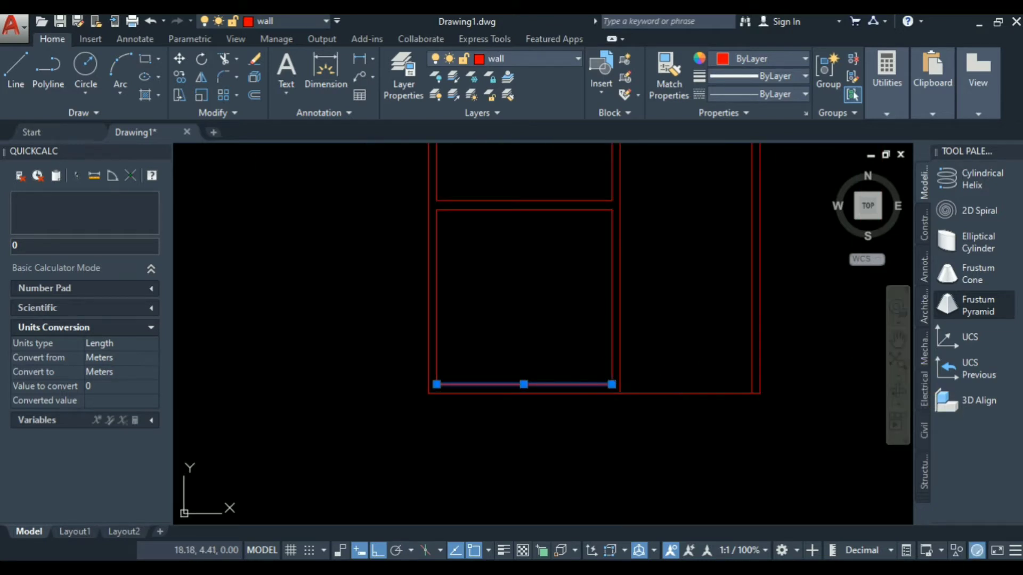
{"action": "left_click", "coordinate": [612, 384]}
{"action": "left_click", "coordinate": [753, 383]}
{"action": "scroll", "coordinate": [606, 411], "scroll_direction": "down", "scroll_amount": 4}
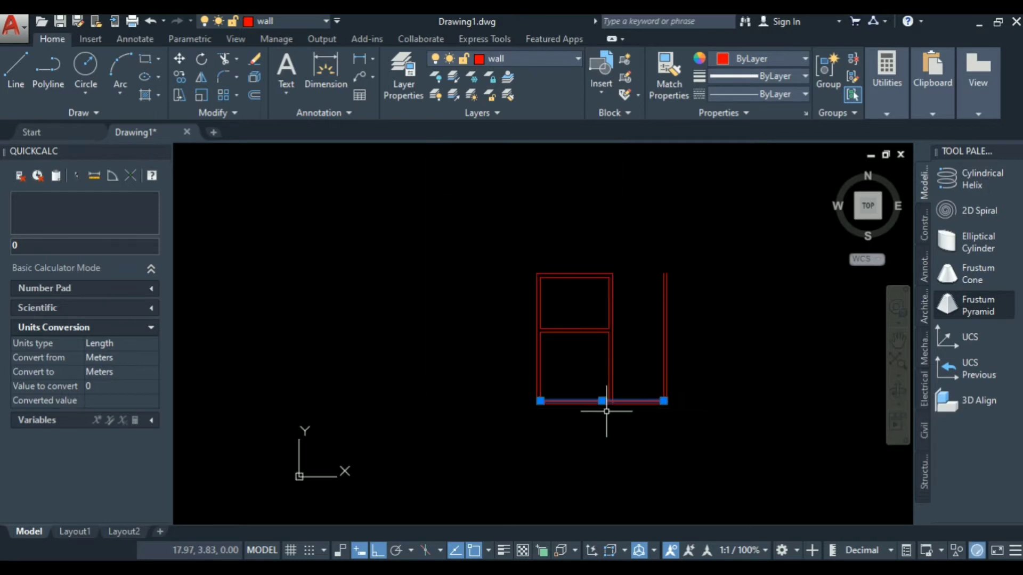
{"action": "scroll", "coordinate": [606, 411], "scroll_direction": "up", "scroll_amount": 5}
{"action": "key", "text": "Escape"}
{"action": "type", "text": "tr"}
{"action": "key", "text": "Return"}
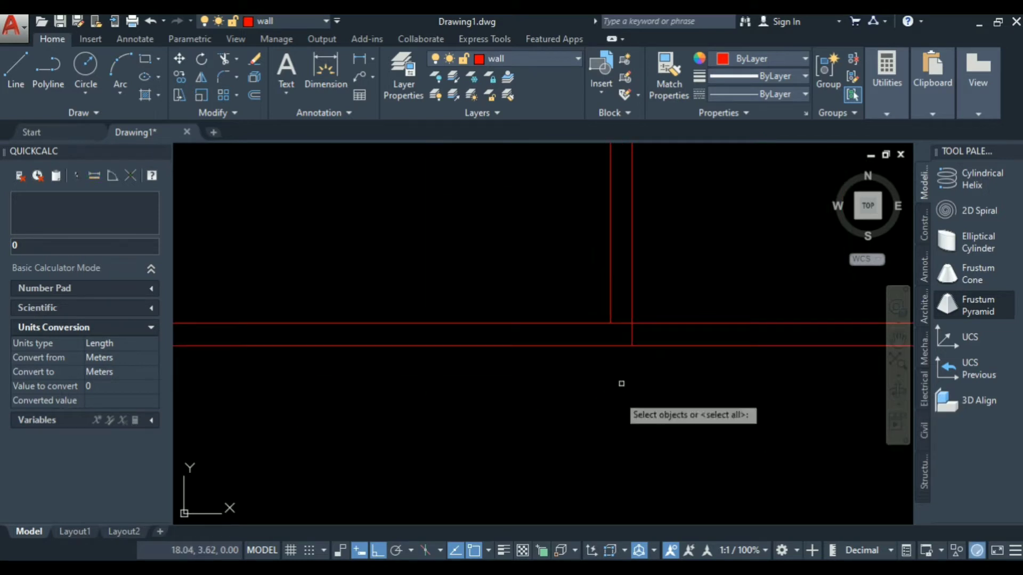
{"action": "scroll", "coordinate": [623, 322], "scroll_direction": "up", "scroll_amount": 2}
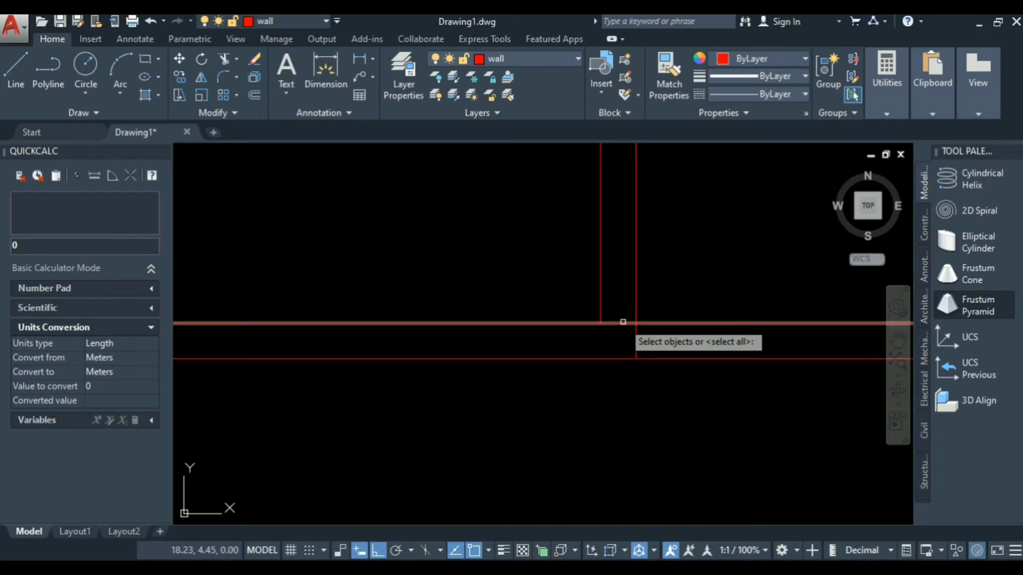
{"action": "left_click", "coordinate": [623, 322]}
{"action": "key", "text": "Escape"}
Trim the overlapping line pieces where the wall between drawing room and kitchen meets the bottom wall
{"action": "type", "text": "tr"}
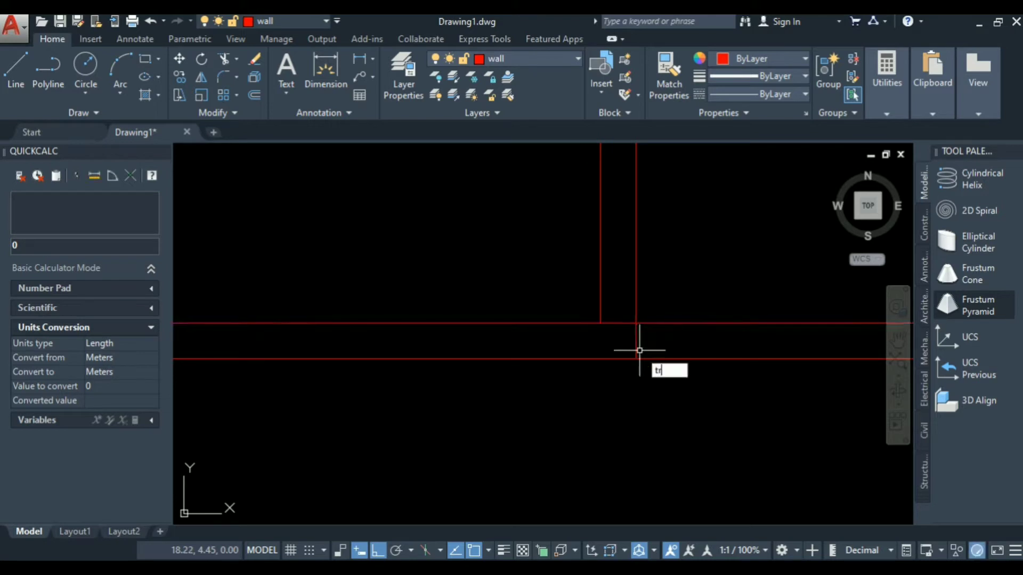
{"action": "key", "text": "Return"}
{"action": "left_click", "coordinate": [624, 313]}
{"action": "left_click", "coordinate": [647, 336]}
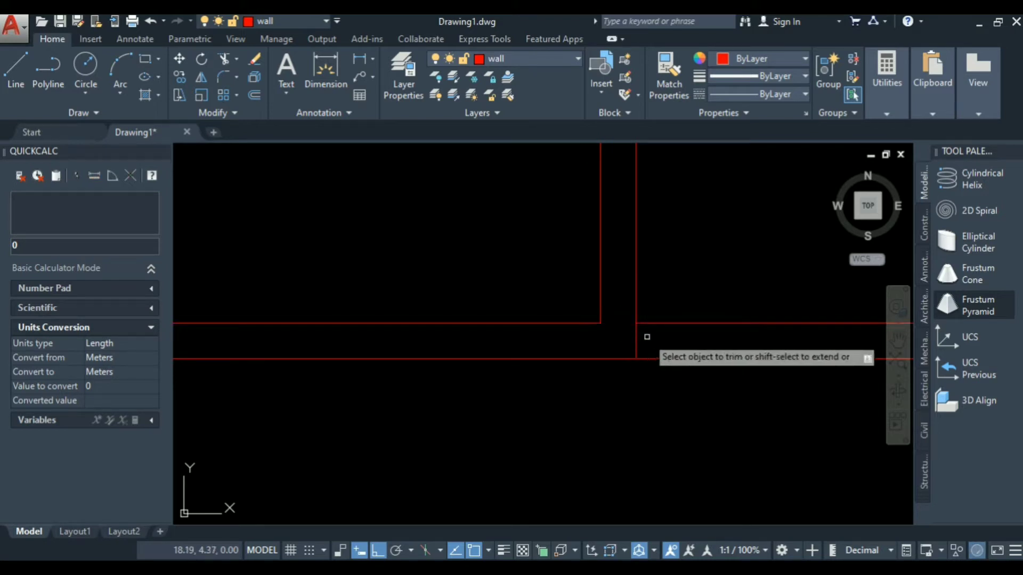
{"action": "left_click", "coordinate": [647, 339]}
{"action": "left_click", "coordinate": [600, 343]}
Trim the overlapping piece of the kitchen's inner right wall line inside the bottom wall at the plan's lower-right corner
{"action": "scroll", "coordinate": [502, 343], "scroll_direction": "down", "scroll_amount": 5}
{"action": "scroll", "coordinate": [607, 351], "scroll_direction": "up", "scroll_amount": 5}
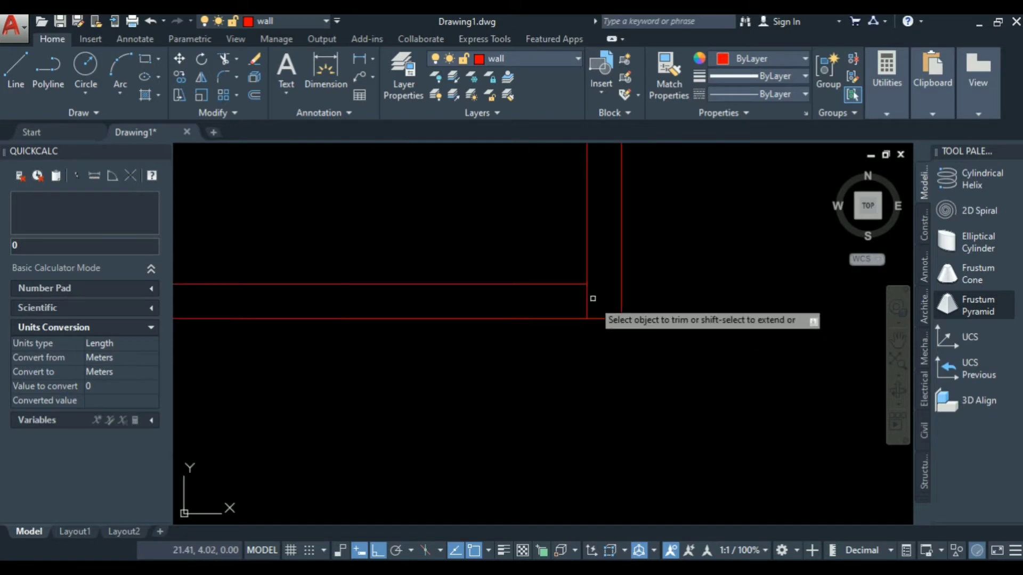
{"action": "left_click", "coordinate": [592, 298]}
{"action": "left_click", "coordinate": [621, 299]}
{"action": "scroll", "coordinate": [609, 406], "scroll_direction": "down", "scroll_amount": 5}
{"action": "key", "text": "Return"}
{"action": "scroll", "coordinate": [533, 381], "scroll_direction": "down", "scroll_amount": 5}
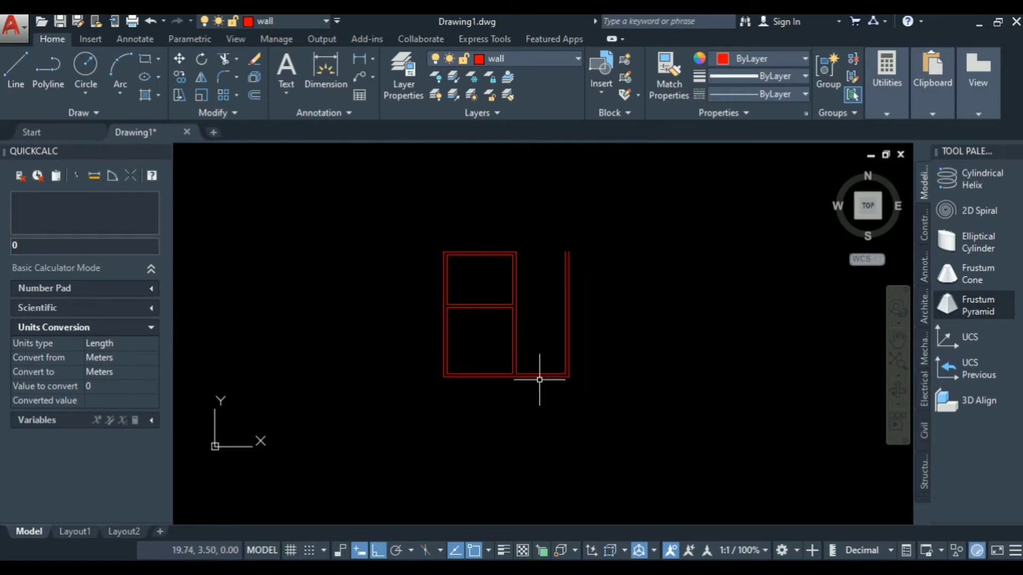
{"action": "scroll", "coordinate": [540, 380], "scroll_direction": "up", "scroll_amount": 4}
{"action": "left_click", "coordinate": [538, 384]}
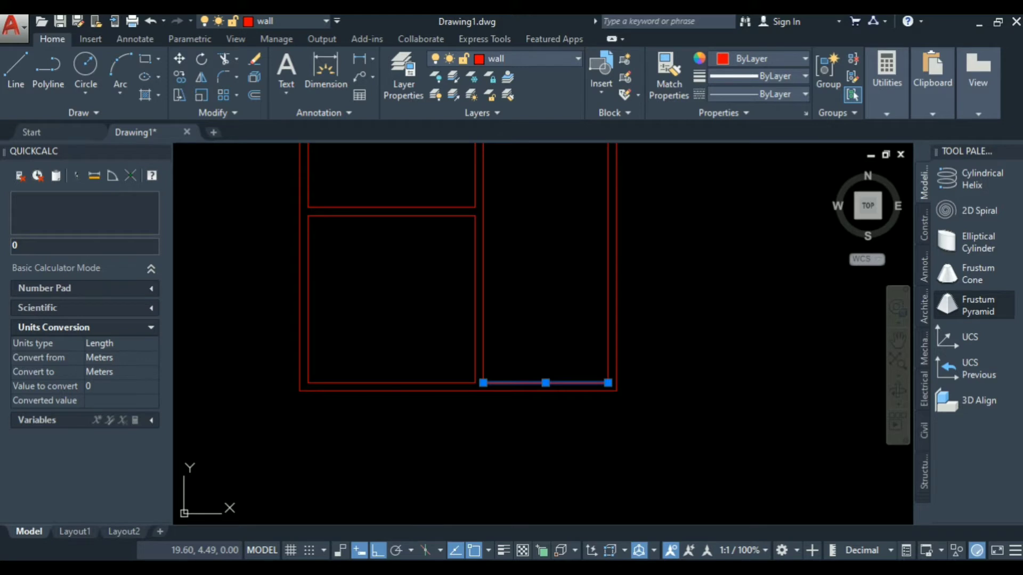
{"action": "type", "text": "4"}
{"action": "key", "text": "Return"}
{"action": "key", "text": "Escape"}
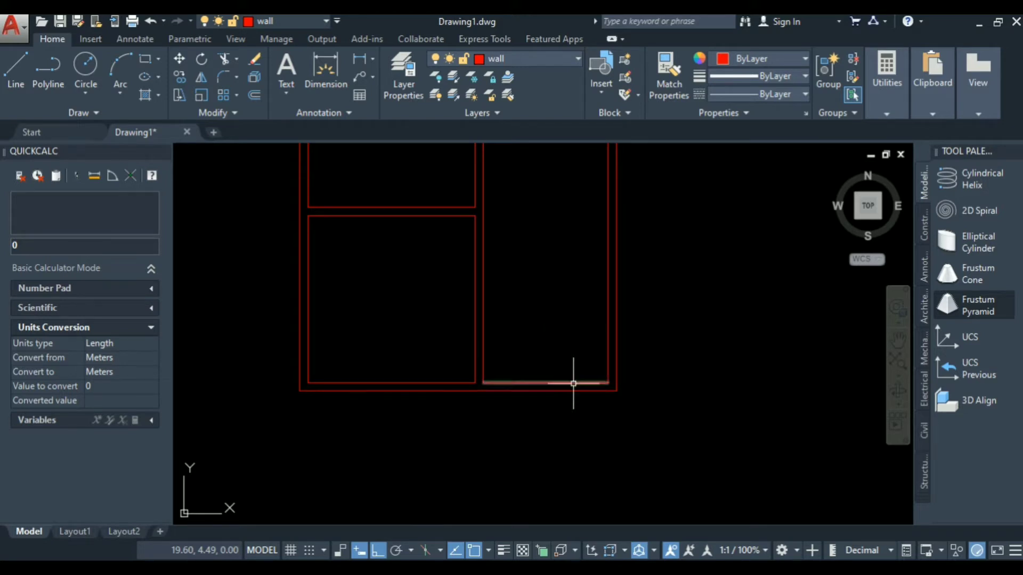
Offset the kitchen's inner bottom line upward by 4 to mark the kitchen's upper edge
{"action": "left_click", "coordinate": [573, 386]}
{"action": "left_click", "coordinate": [567, 376]}
{"action": "type", "text": "o"}
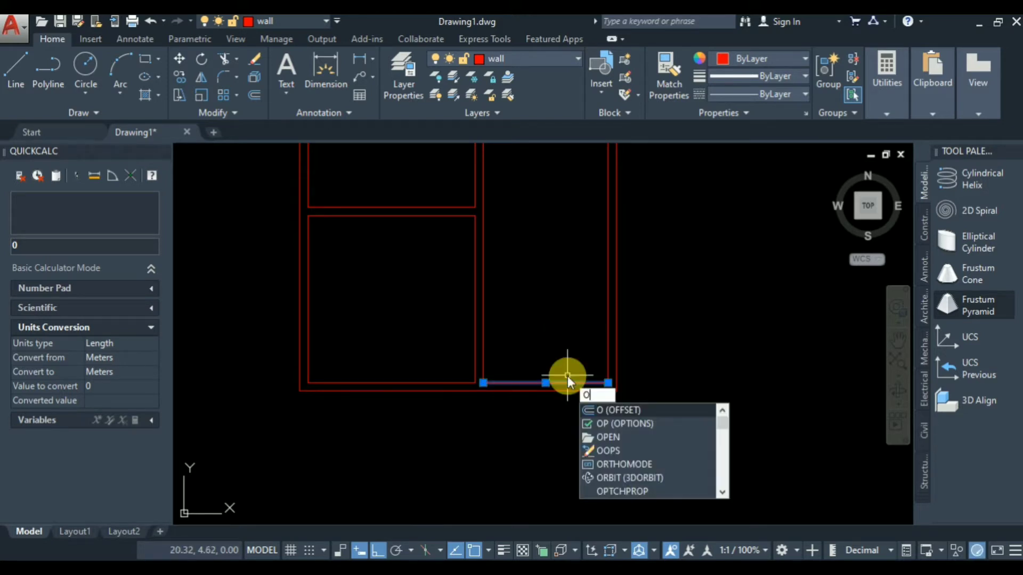
{"action": "key", "text": "Return"}
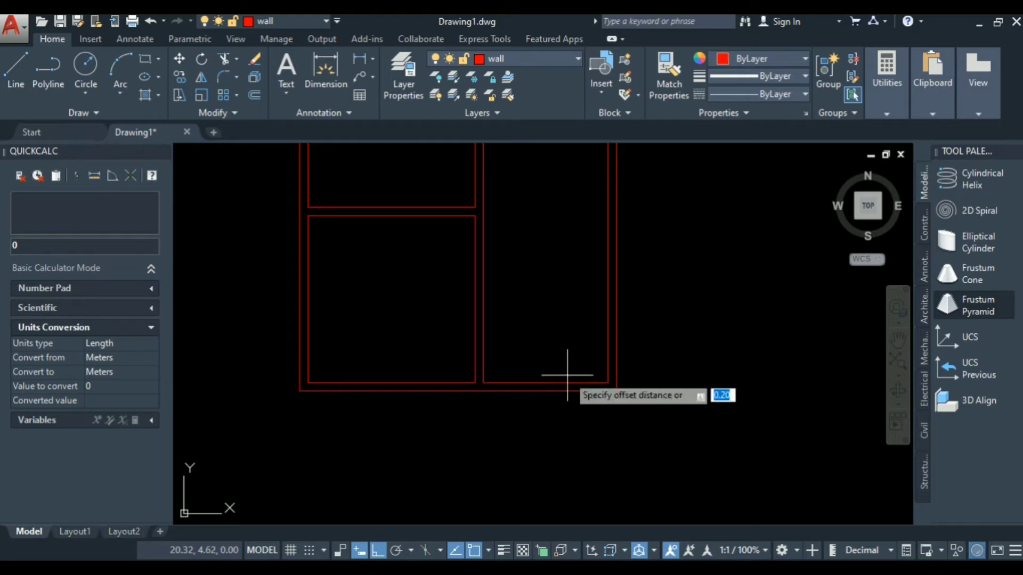
{"action": "type", "text": "4"}
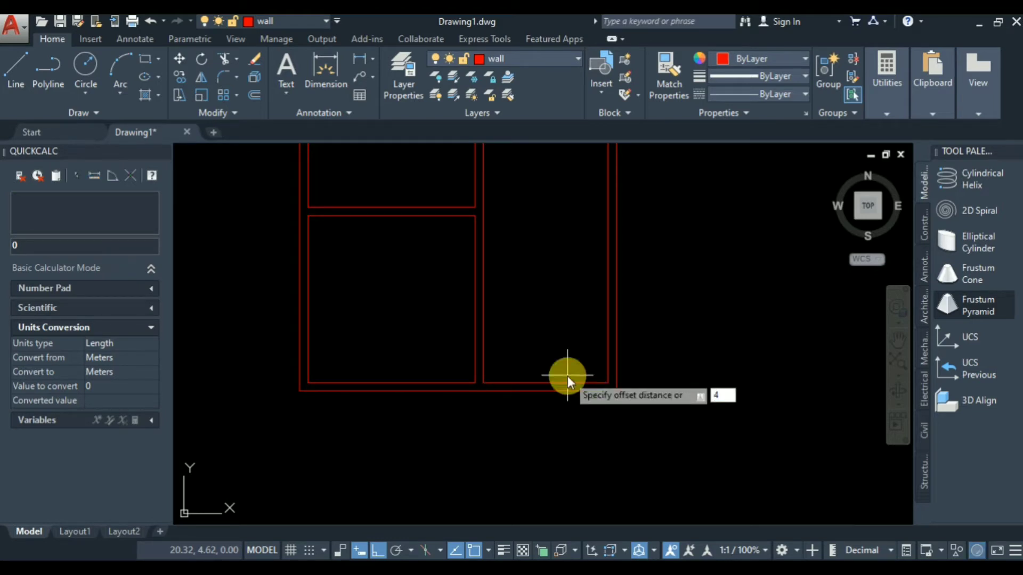
{"action": "key", "text": "Return"}
{"action": "left_click", "coordinate": [509, 282]}
{"action": "scroll", "coordinate": [527, 253], "scroll_direction": "down", "scroll_amount": 2}
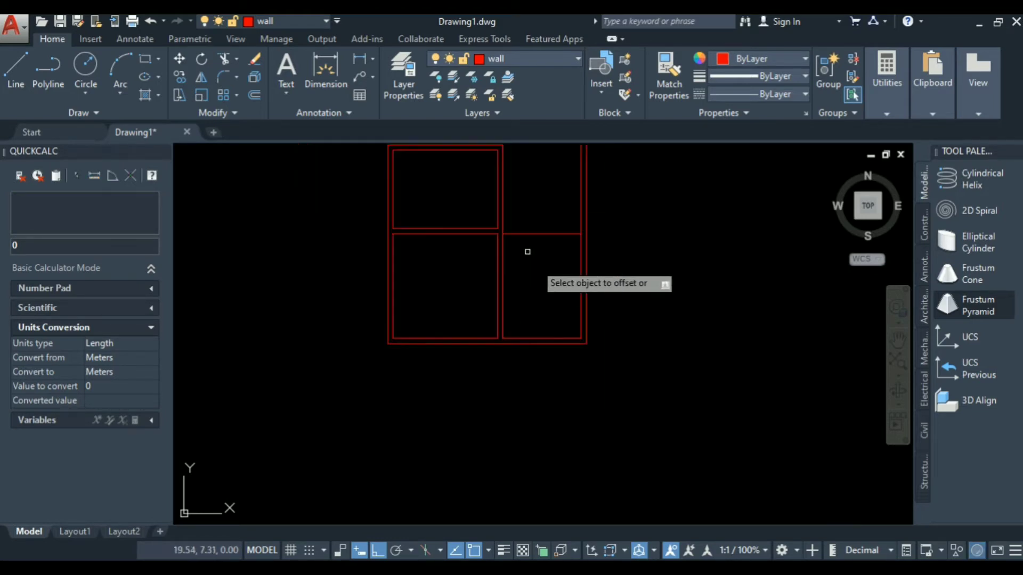
{"action": "scroll", "coordinate": [530, 196], "scroll_direction": "up", "scroll_amount": 5}
{"action": "scroll", "coordinate": [530, 196], "scroll_direction": "down", "scroll_amount": 4}
{"action": "key", "text": "Escape"}
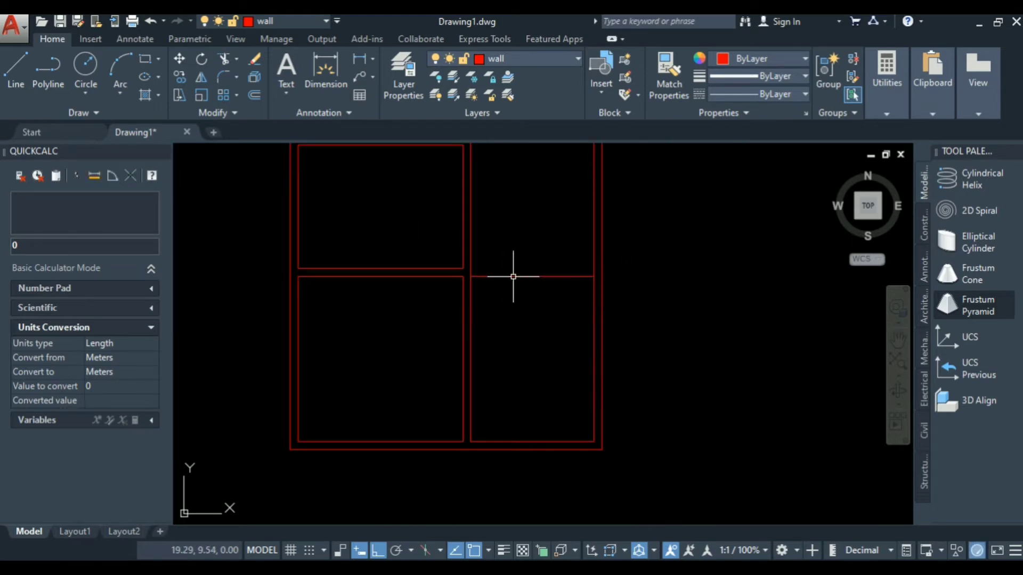
Offset the kitchen's new upper line upward by 0.2 to form the kitchen's top wall thickness
{"action": "left_click", "coordinate": [516, 276]}
{"action": "type", "text": "o"}
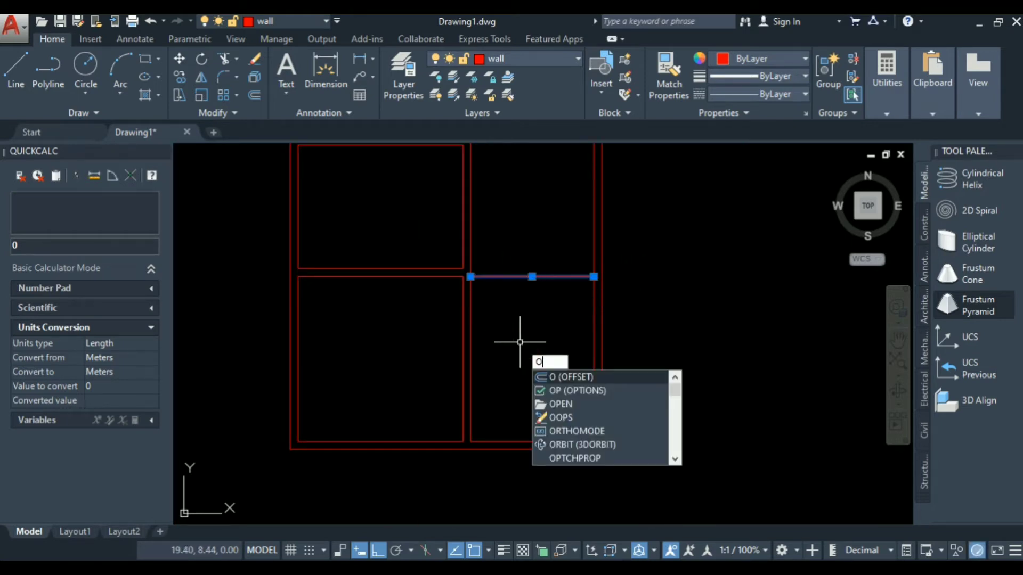
{"action": "key", "text": "Return"}
{"action": "type", "text": ".2"}
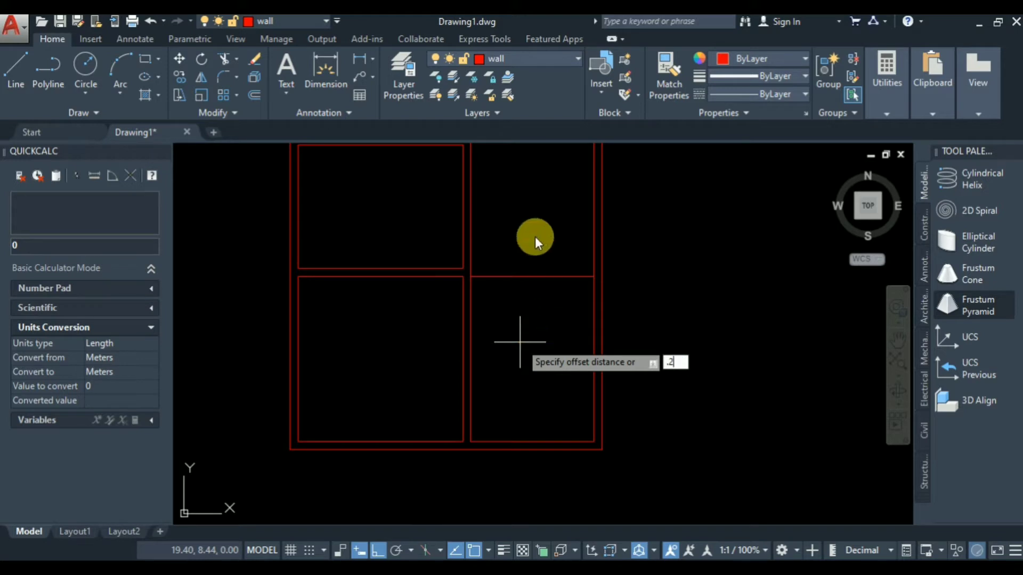
{"action": "key", "text": "Return"}
{"action": "left_click", "coordinate": [519, 277]}
{"action": "left_click", "coordinate": [511, 192]}
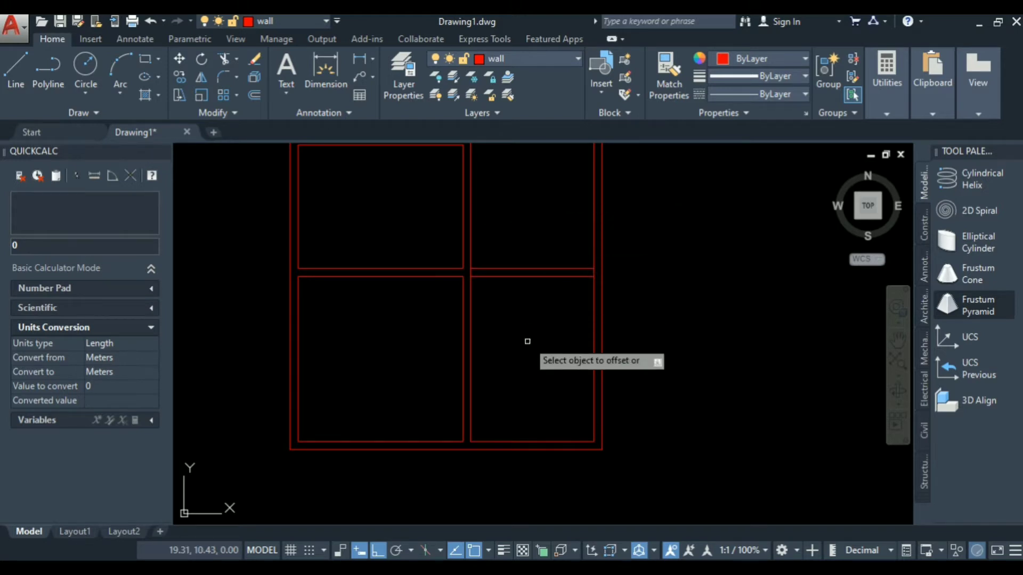
Trim the kitchen's left wall line where it crosses the new top wall, opening the central wall junction
{"action": "type", "text": "tr"}
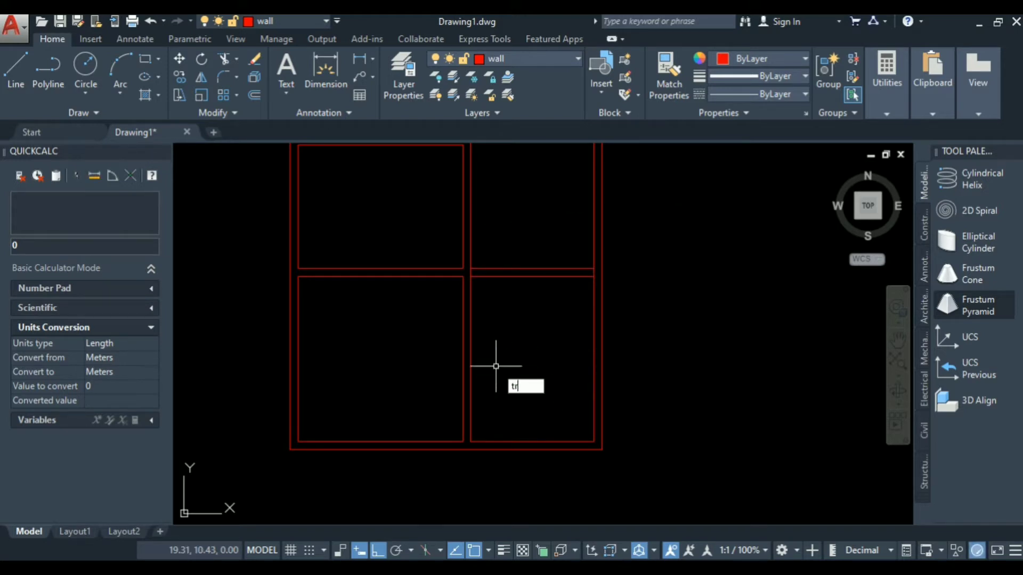
{"action": "key", "text": "Return"}
{"action": "scroll", "coordinate": [472, 273], "scroll_direction": "up", "scroll_amount": 2}
{"action": "key", "text": "Escape"}
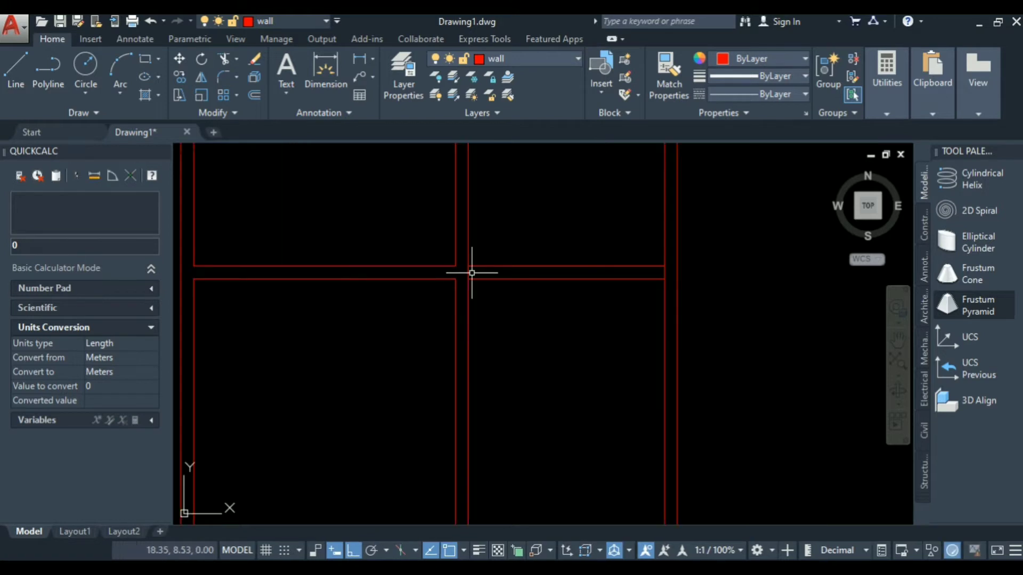
{"action": "key", "text": "Return"}
{"action": "left_click", "coordinate": [472, 272]}
{"action": "left_click", "coordinate": [465, 274]}
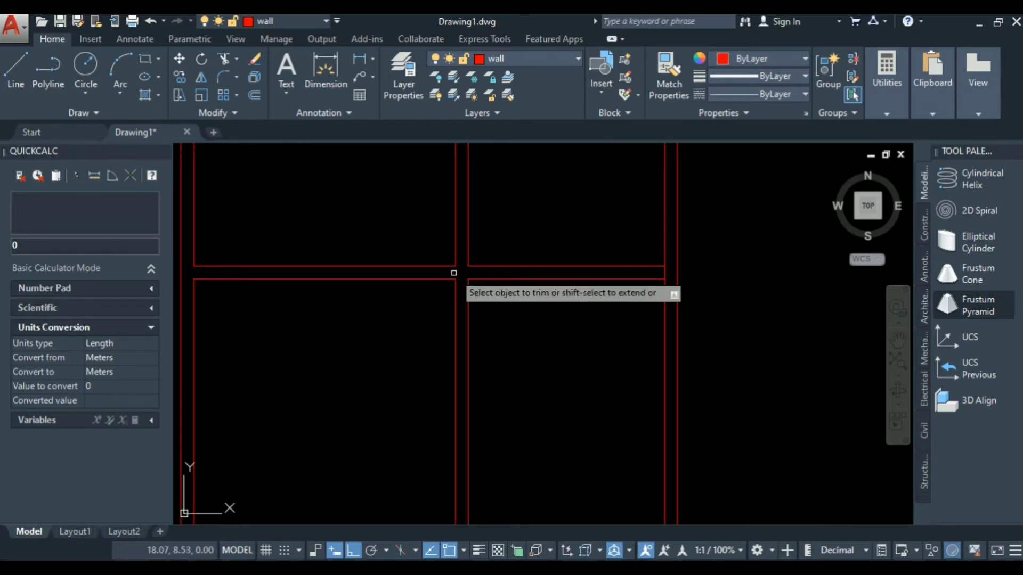
{"action": "scroll", "coordinate": [498, 339], "scroll_direction": "down", "scroll_amount": 3}
{"action": "key", "text": "Escape"}
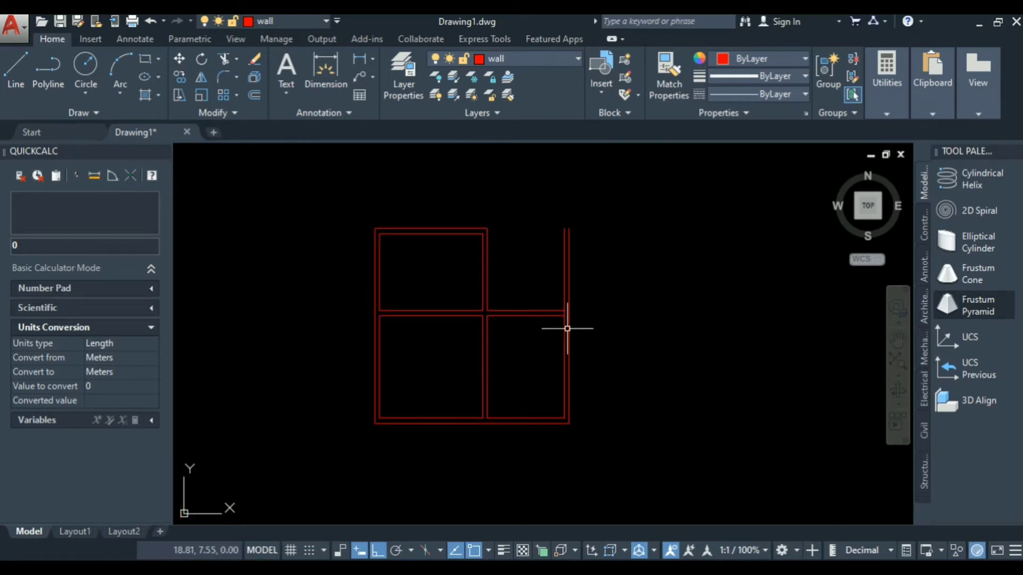
Trim the inner right wall line where it crosses the end of the kitchen's top wall
{"action": "scroll", "coordinate": [566, 322], "scroll_direction": "up", "scroll_amount": 8}
{"action": "key", "text": "Return"}
{"action": "left_click", "coordinate": [526, 256]}
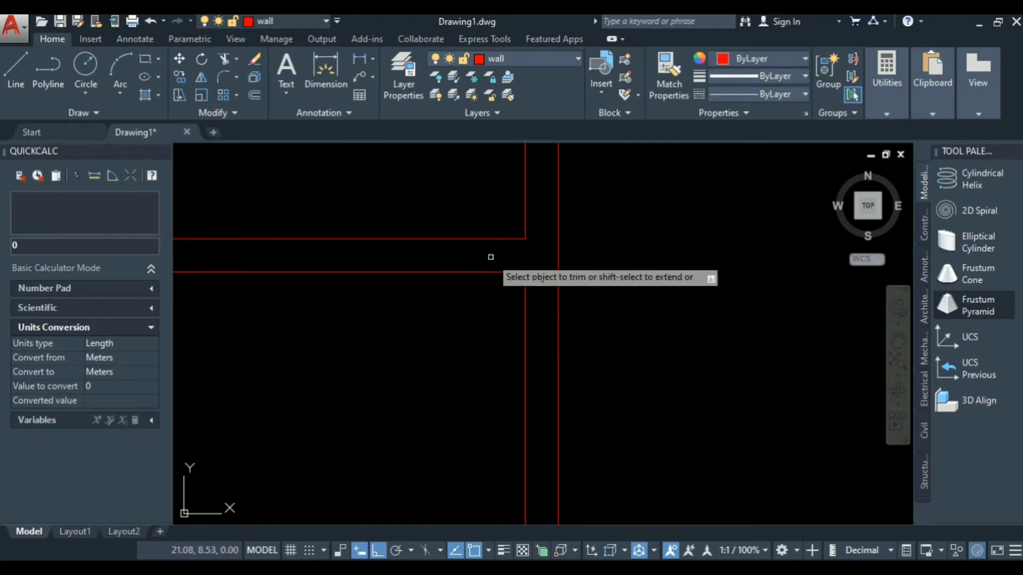
{"action": "scroll", "coordinate": [576, 354], "scroll_direction": "down", "scroll_amount": 6}
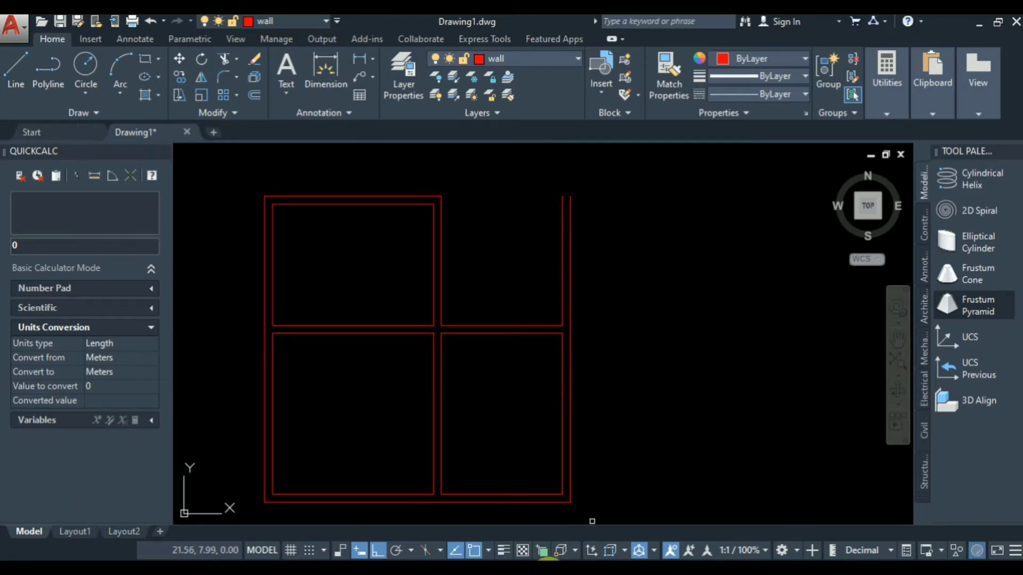
Switch to Photos to check the bath and W.C. dimensions in the reference plan, and return to AutoCAD
{"action": "left_click", "coordinate": [564, 572]}
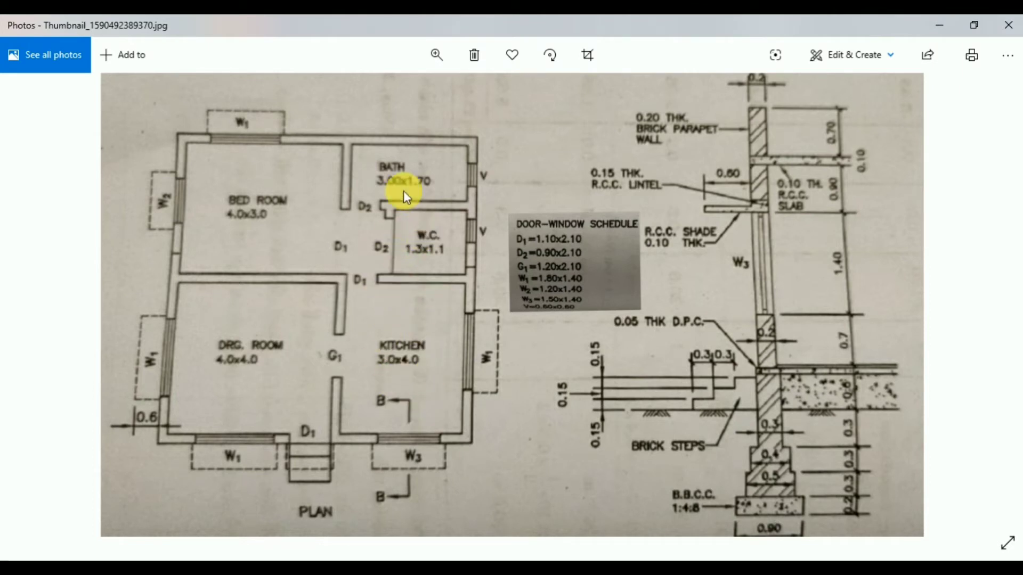
{"action": "scroll", "coordinate": [402, 178], "scroll_direction": "down", "scroll_amount": 1}
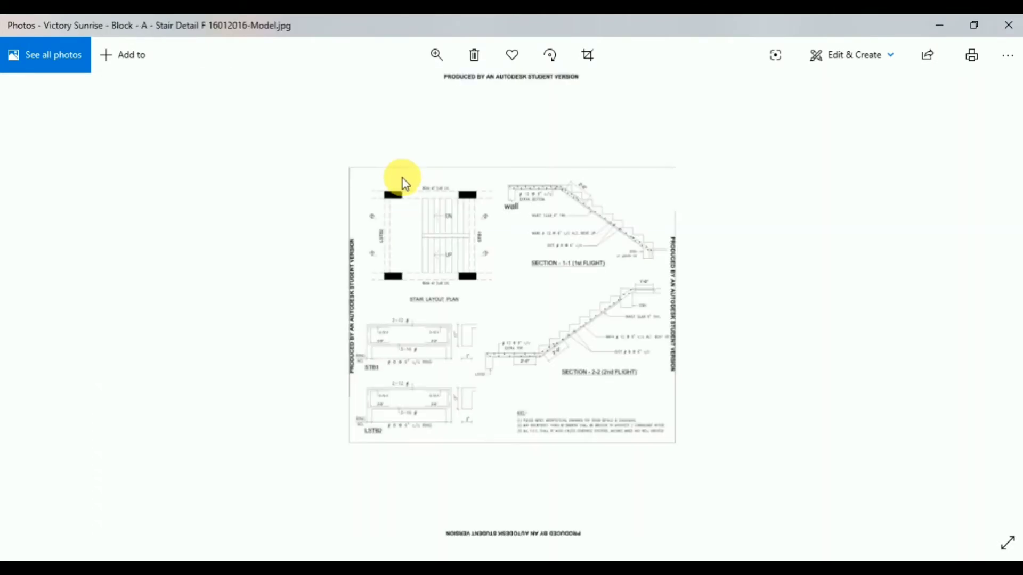
{"action": "scroll", "coordinate": [444, 258], "scroll_direction": "up", "scroll_amount": 1}
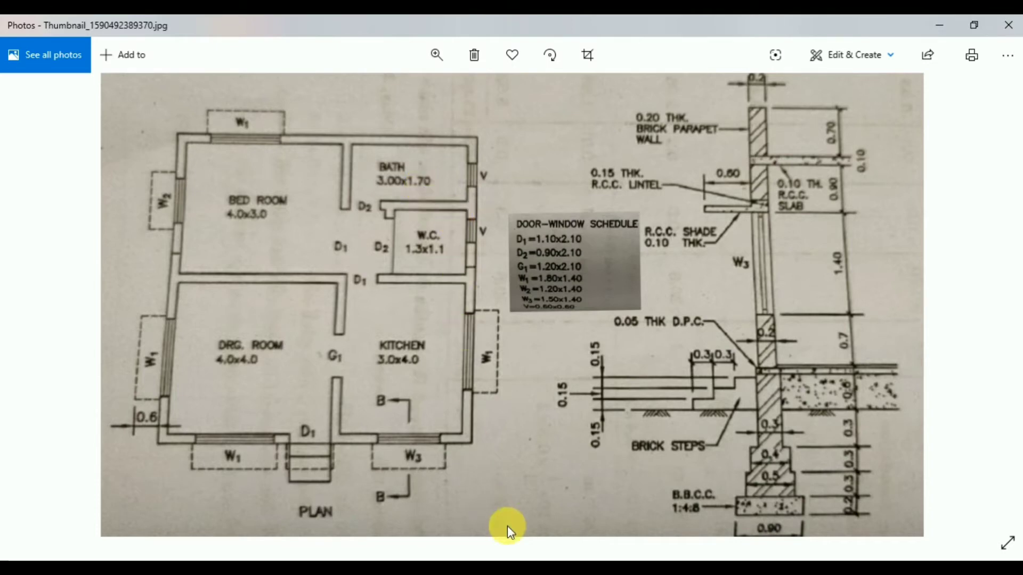
{"action": "left_click", "coordinate": [523, 565]}
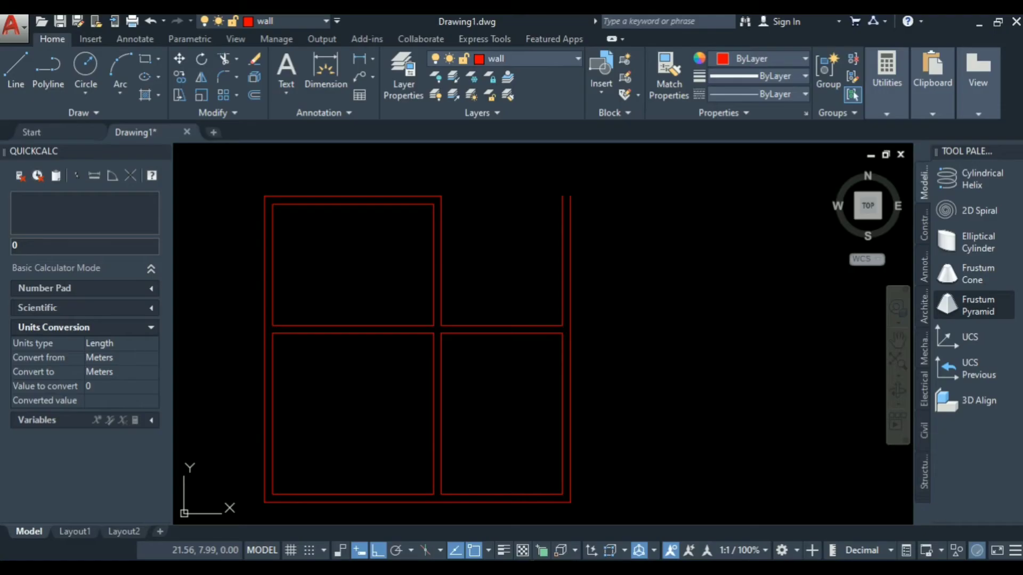
Measure the clear width of the open upper-right room between its two inner wall lines
{"action": "left_click", "coordinate": [441, 236]}
{"action": "left_click", "coordinate": [562, 237]}
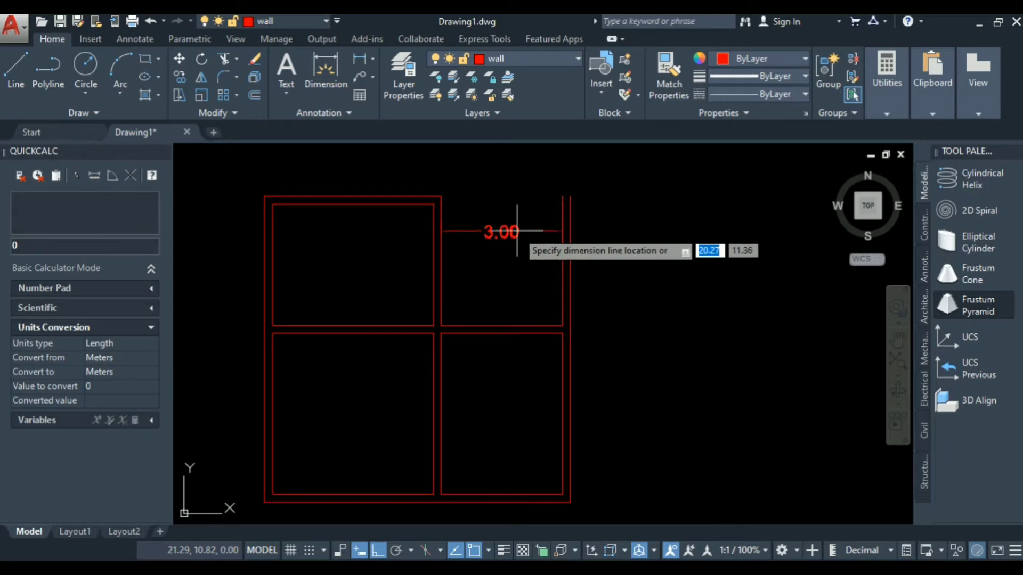
{"action": "left_click", "coordinate": [569, 504]}
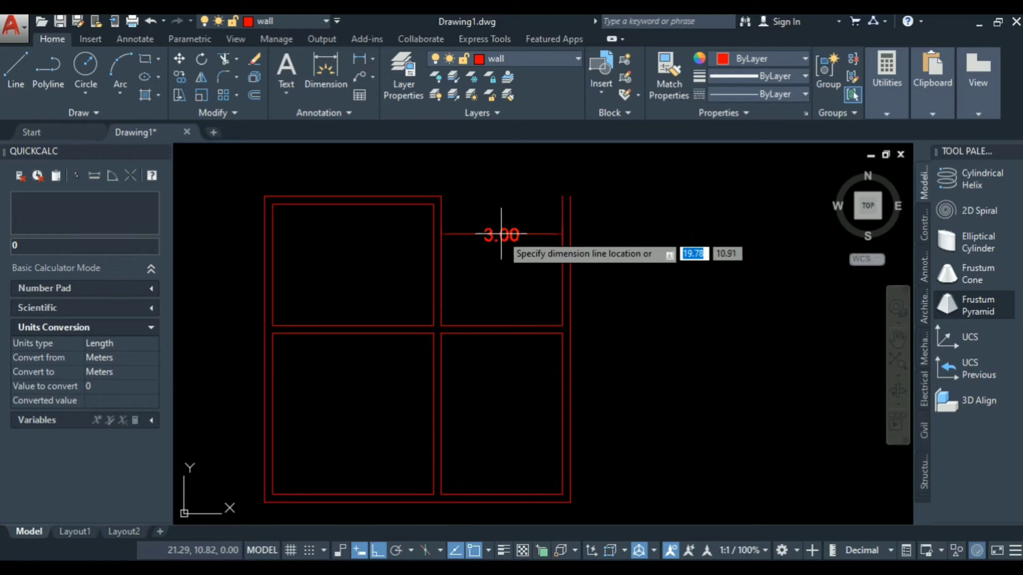
{"action": "key", "text": "Escape"}
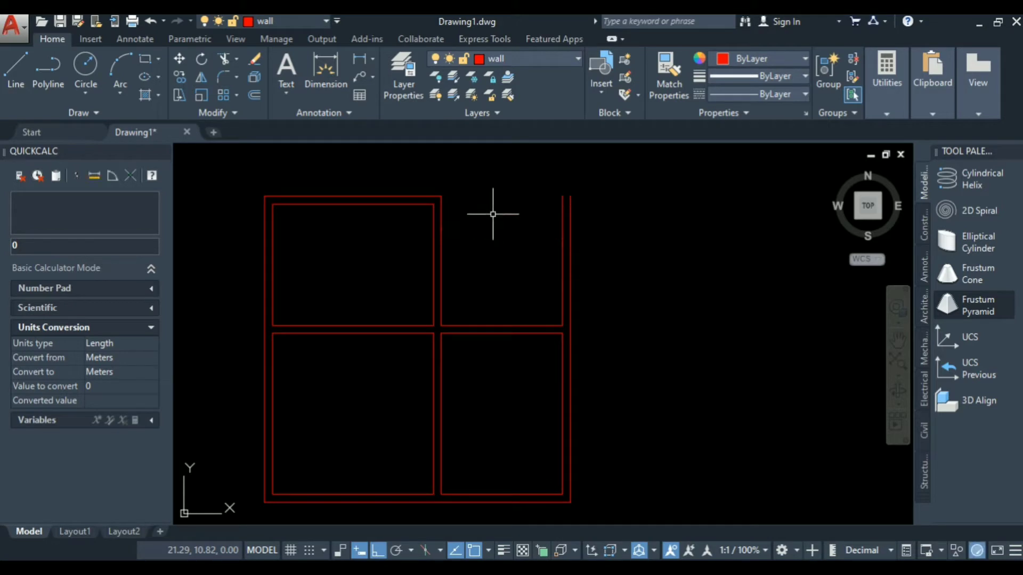
Fillet the plan's outer top line with the outer right wall line to close the upper-right corner
{"action": "left_click", "coordinate": [405, 197]}
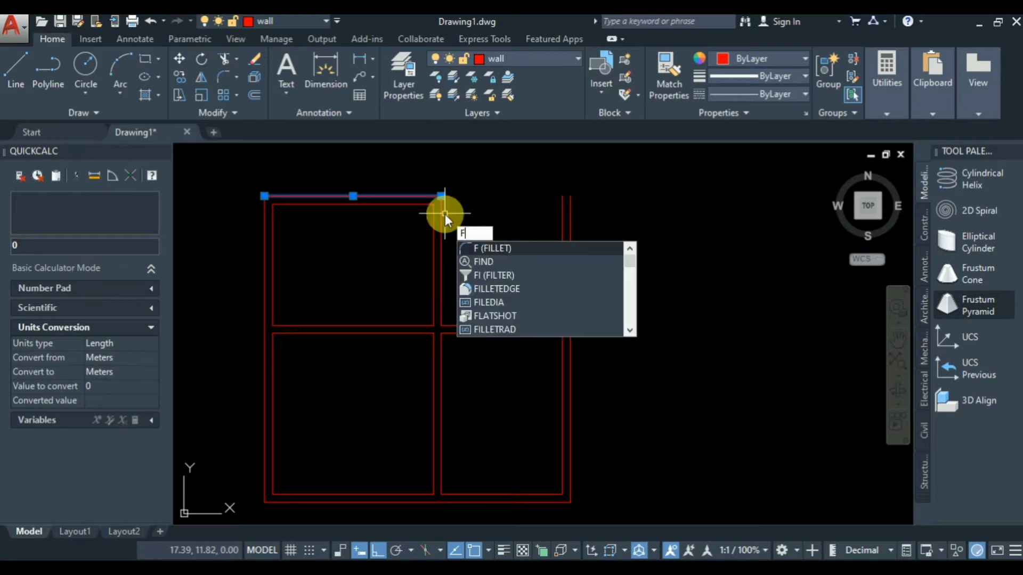
{"action": "key", "text": "Return"}
{"action": "left_click", "coordinate": [571, 218]}
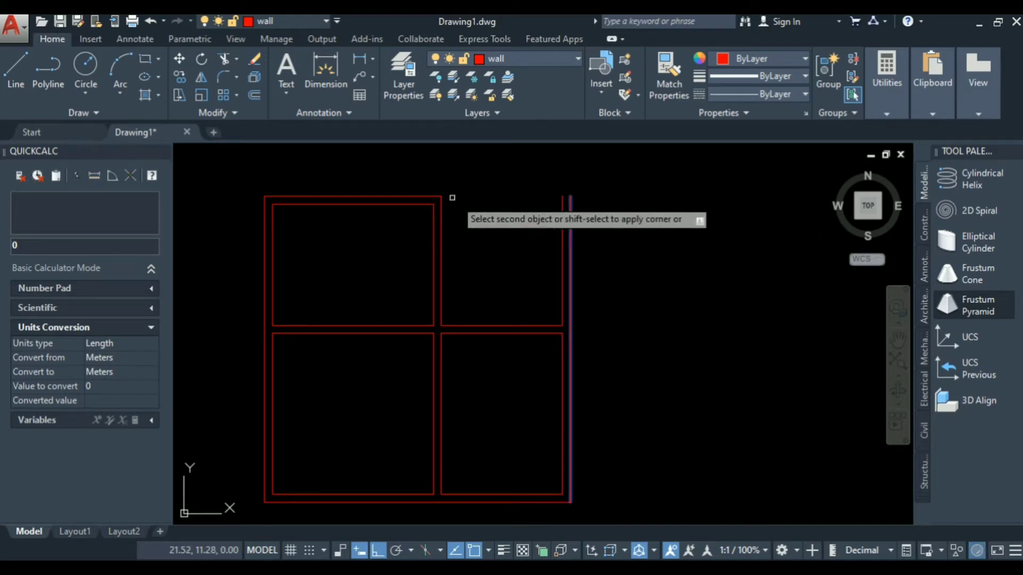
{"action": "left_click", "coordinate": [425, 197]}
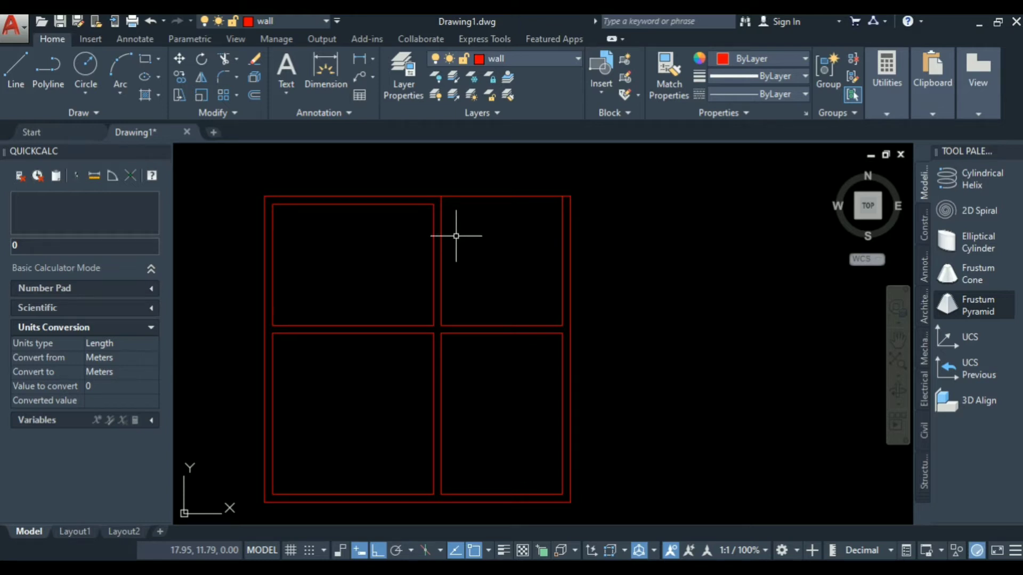
Fillet the bedroom's inner top line with the inner right wall line to close the upper-right room's inner corner
{"action": "key", "text": "Return"}
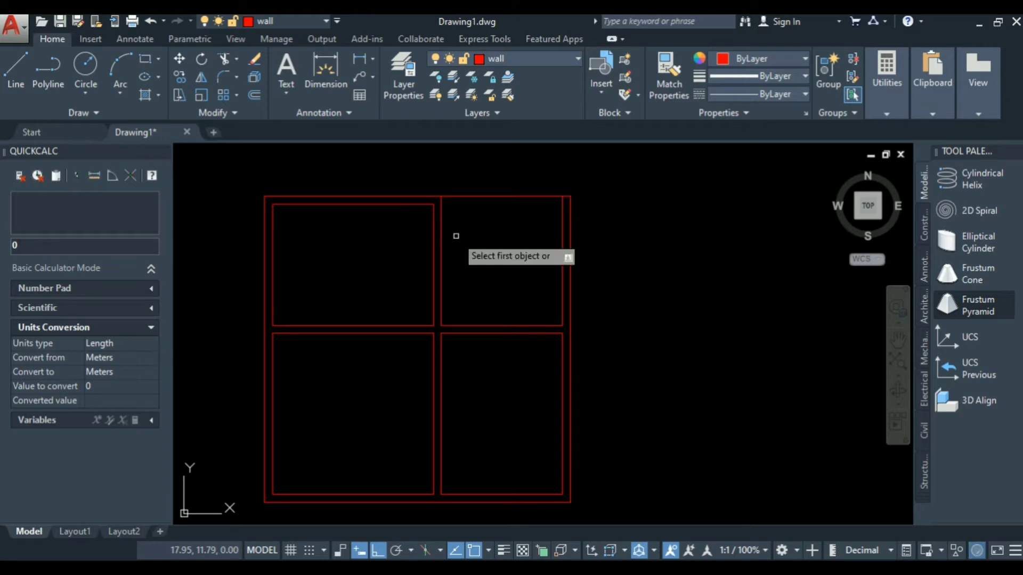
{"action": "left_click", "coordinate": [410, 205]}
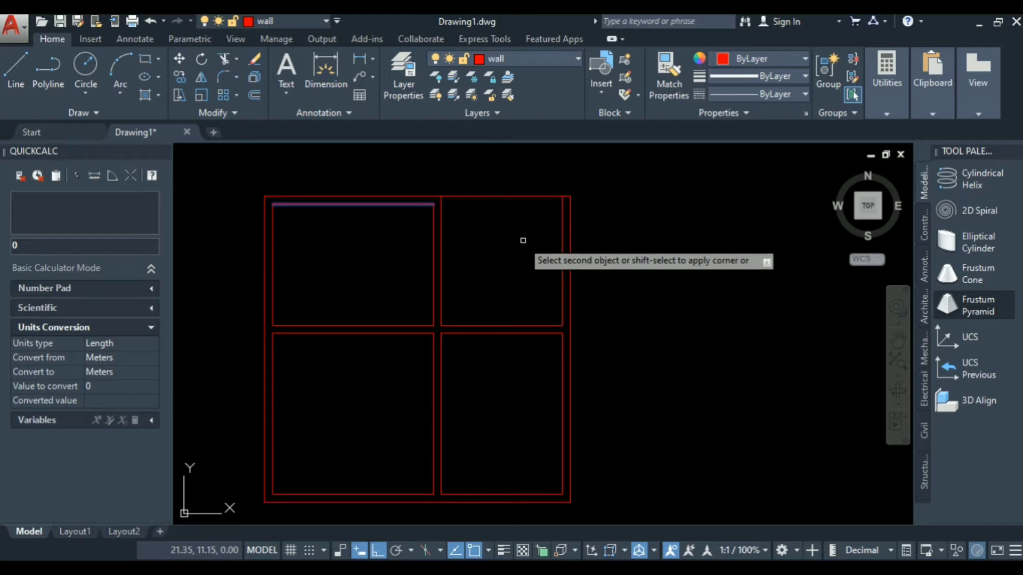
{"action": "left_click", "coordinate": [562, 237]}
{"action": "scroll", "coordinate": [446, 225], "scroll_direction": "up", "scroll_amount": 2}
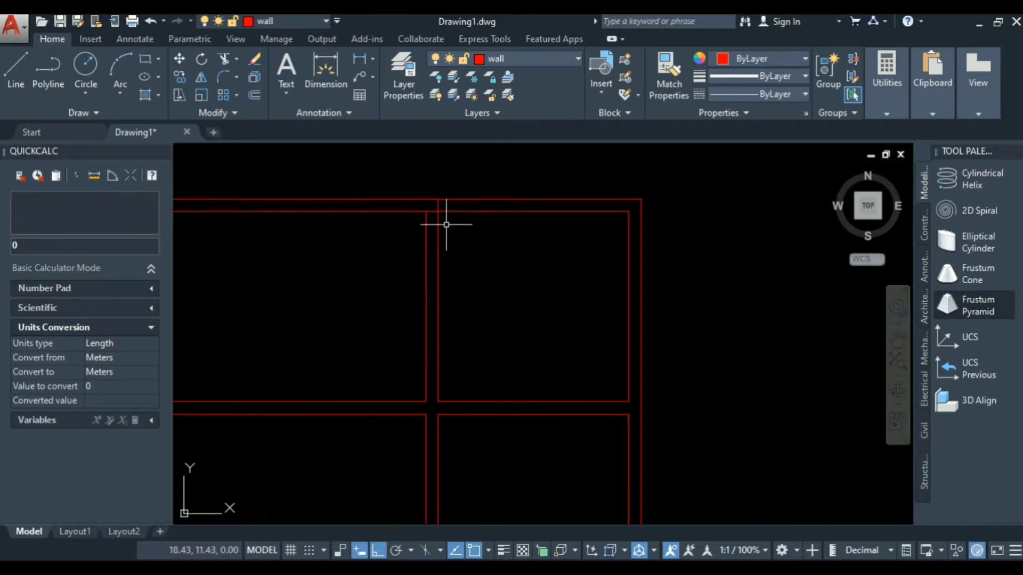
Trim the overlapping line pieces where the wall between bedroom and upper-right room meets the top wall
{"action": "type", "text": "tr"}
{"action": "key", "text": "Return"}
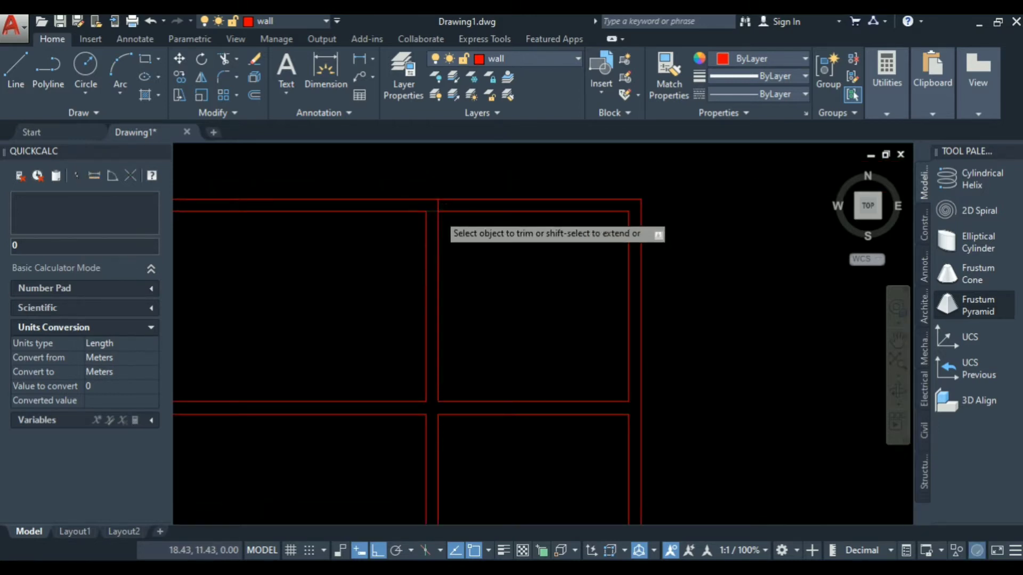
{"action": "scroll", "coordinate": [439, 213], "scroll_direction": "up", "scroll_amount": 3}
{"action": "left_click", "coordinate": [437, 194]}
{"action": "left_click", "coordinate": [418, 193]}
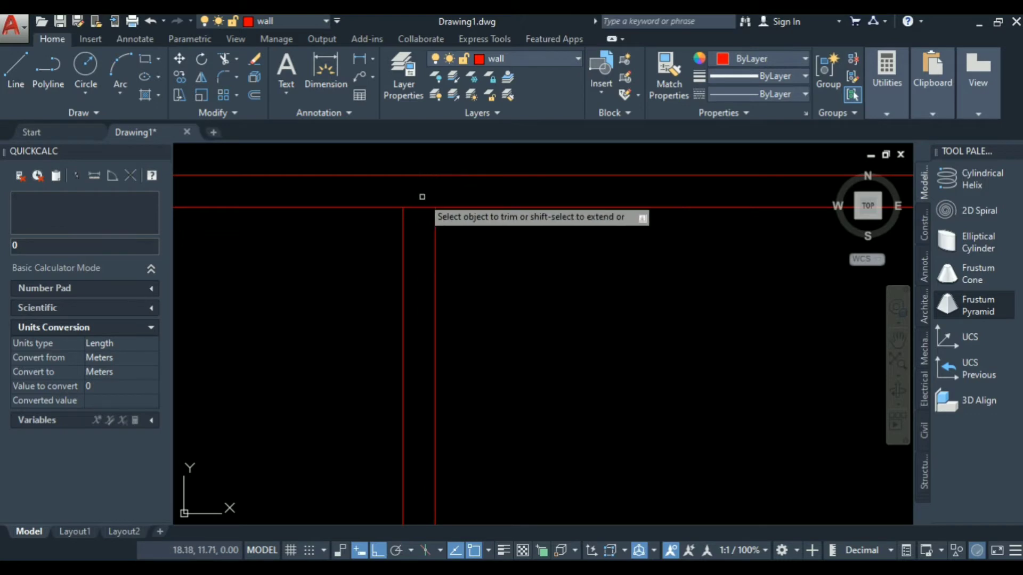
{"action": "left_click_drag", "start_coordinate": [422, 197], "coordinate": [412, 219]}
{"action": "scroll", "coordinate": [403, 162], "scroll_direction": "down", "scroll_amount": 5}
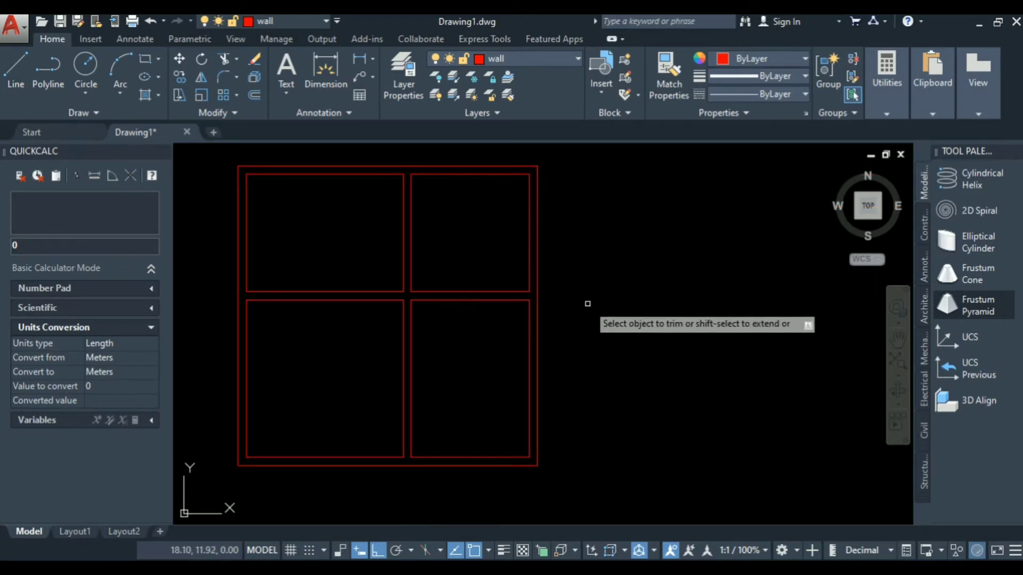
{"action": "scroll", "coordinate": [457, 197], "scroll_direction": "up", "scroll_amount": 3}
{"action": "scroll", "coordinate": [465, 217], "scroll_direction": "down", "scroll_amount": 4}
{"action": "scroll", "coordinate": [457, 205], "scroll_direction": "up", "scroll_amount": 6}
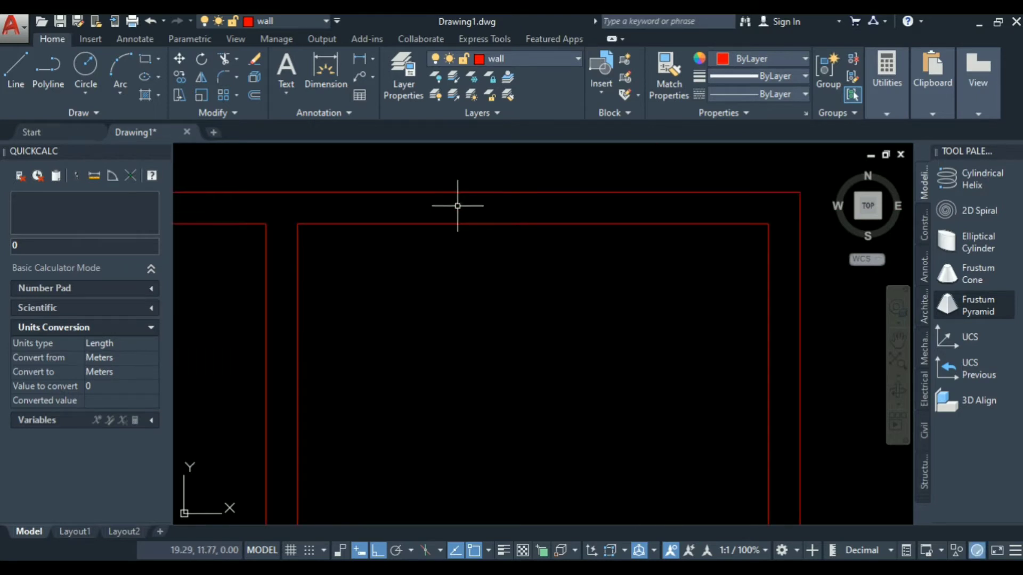
Offset the upper-right room's inner top line 1.7 downward to mark the bath's lower wall face
{"action": "left_click", "coordinate": [473, 223]}
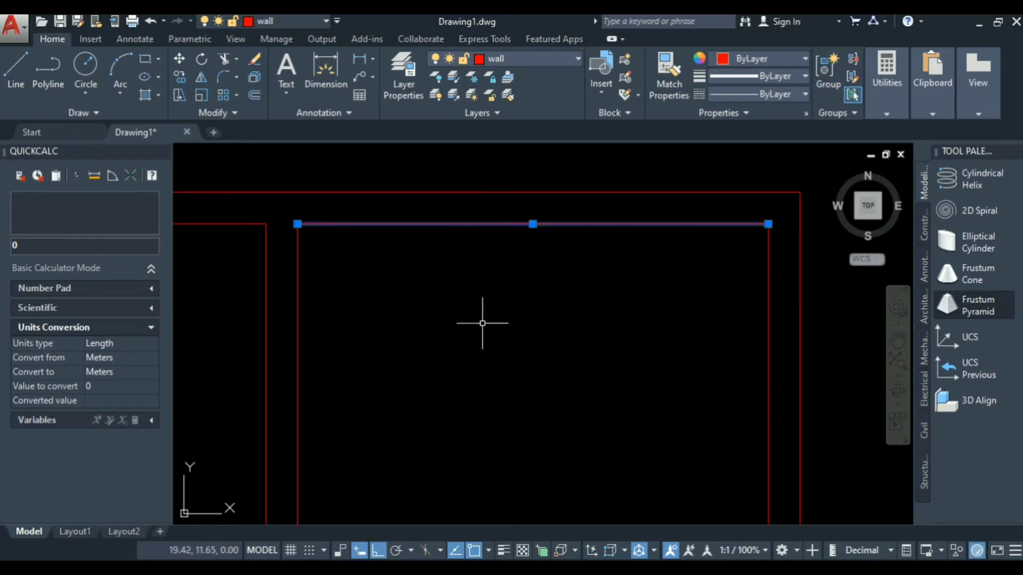
{"action": "key", "text": "Return"}
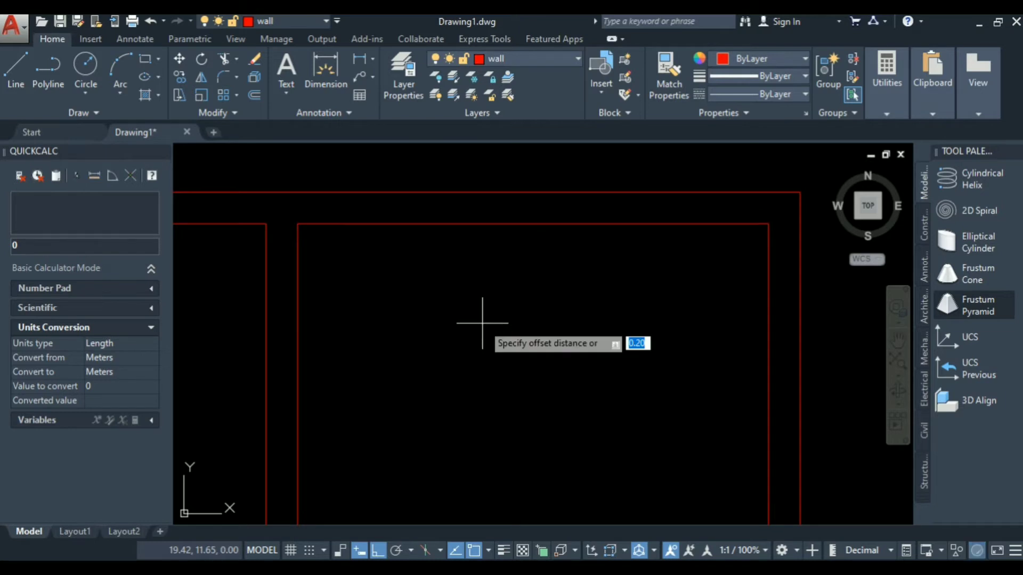
{"action": "type", "text": "1.7"}
{"action": "key", "text": "Return"}
{"action": "left_click", "coordinate": [482, 323]}
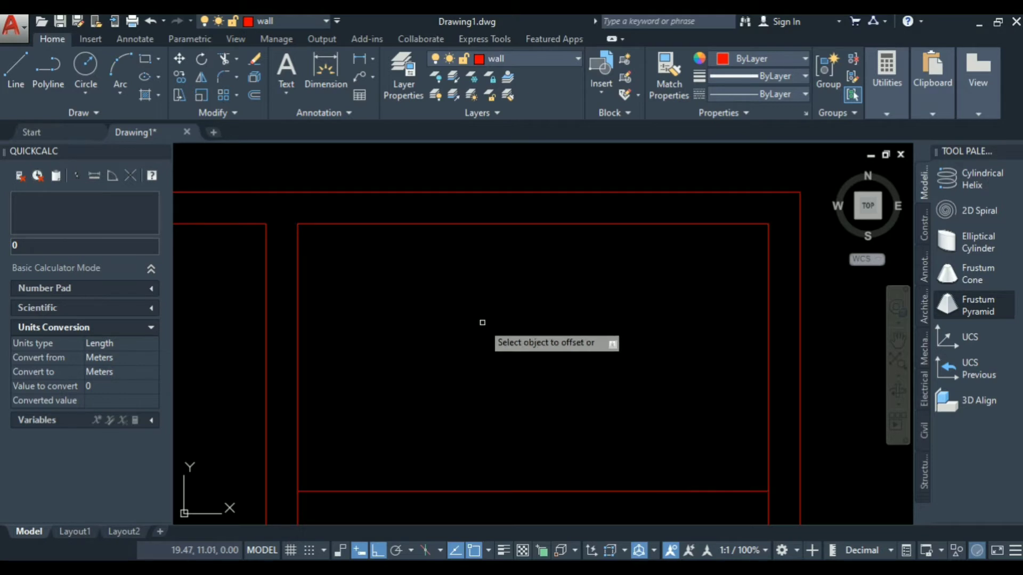
Check the bath wall in the reference image and offset the bath's lower line 0.2 downward to give that wall its thickness
{"action": "scroll", "coordinate": [495, 272], "scroll_direction": "down", "scroll_amount": 4}
{"action": "scroll", "coordinate": [527, 384], "scroll_direction": "up", "scroll_amount": 4}
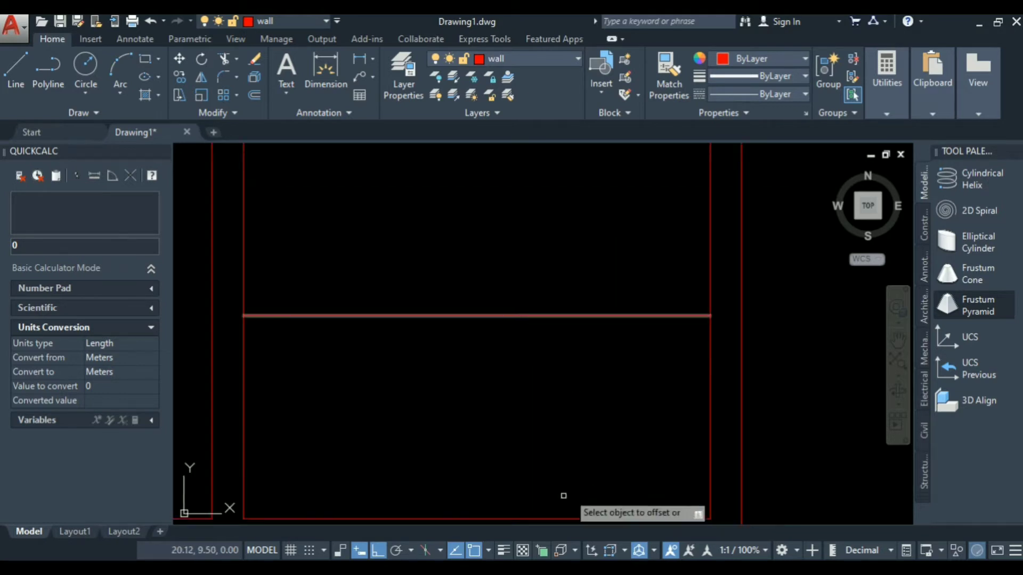
{"action": "left_click", "coordinate": [538, 568]}
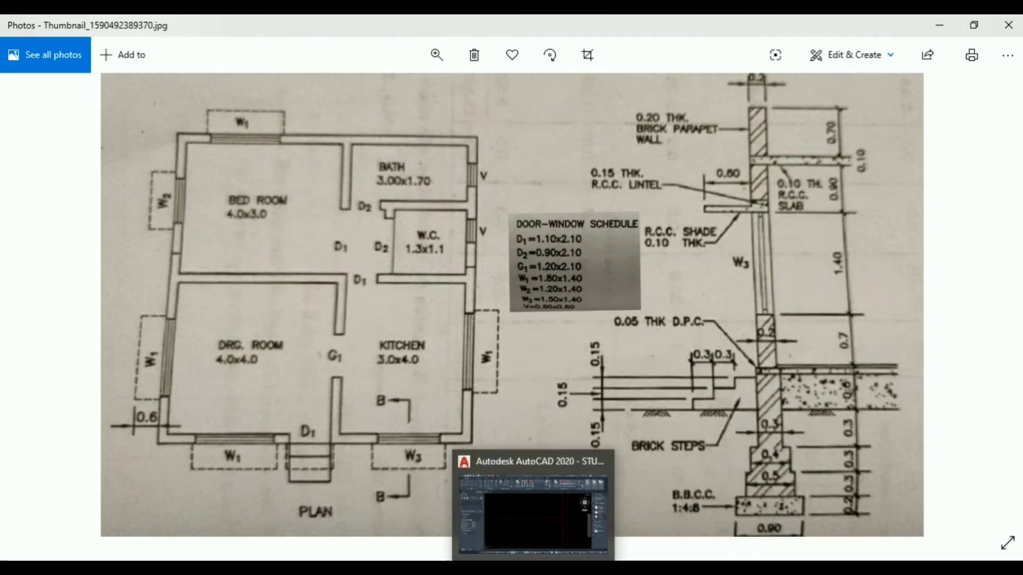
{"action": "left_click", "coordinate": [533, 506]}
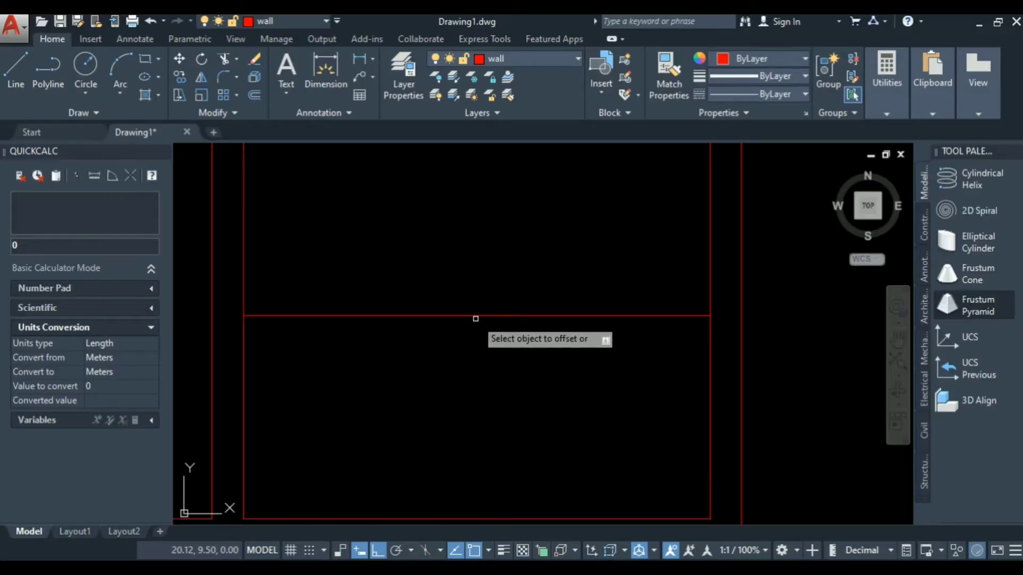
{"action": "key", "text": "Escape"}
{"action": "left_click", "coordinate": [475, 300]}
{"action": "left_click", "coordinate": [444, 350]}
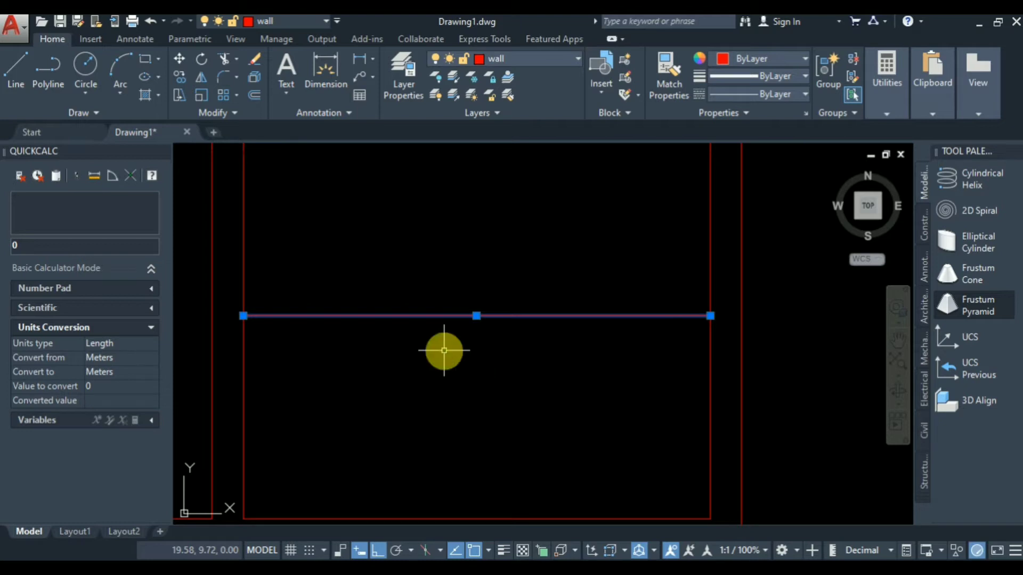
{"action": "key", "text": "Return"}
{"action": "type", "text": ".2"}
{"action": "key", "text": "Return"}
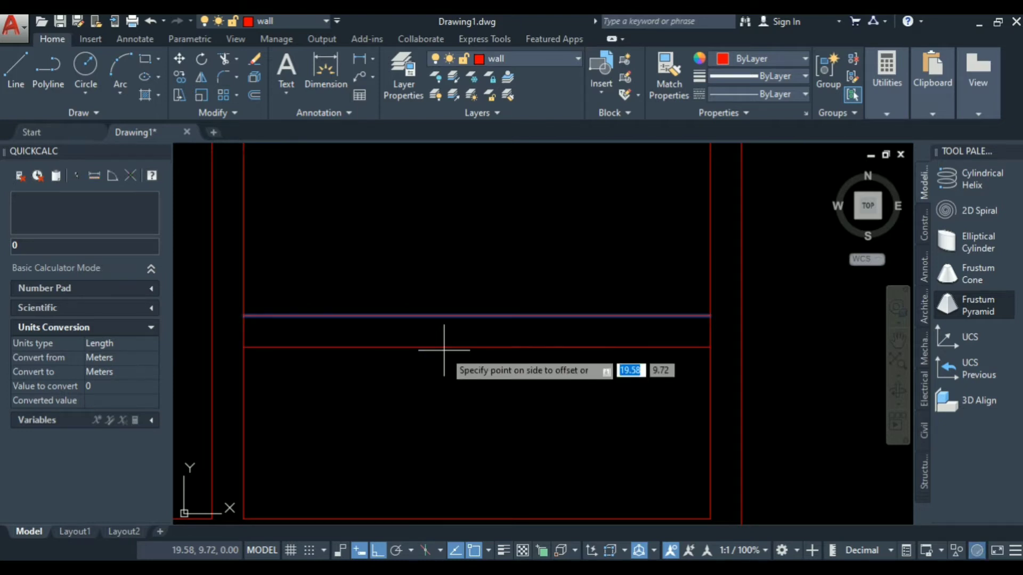
{"action": "left_click", "coordinate": [362, 391]}
Check the D2 opening in the reference image and offset the upper-right room's inner left wall line 0.9 to the right
{"action": "scroll", "coordinate": [363, 307], "scroll_direction": "down", "scroll_amount": 5}
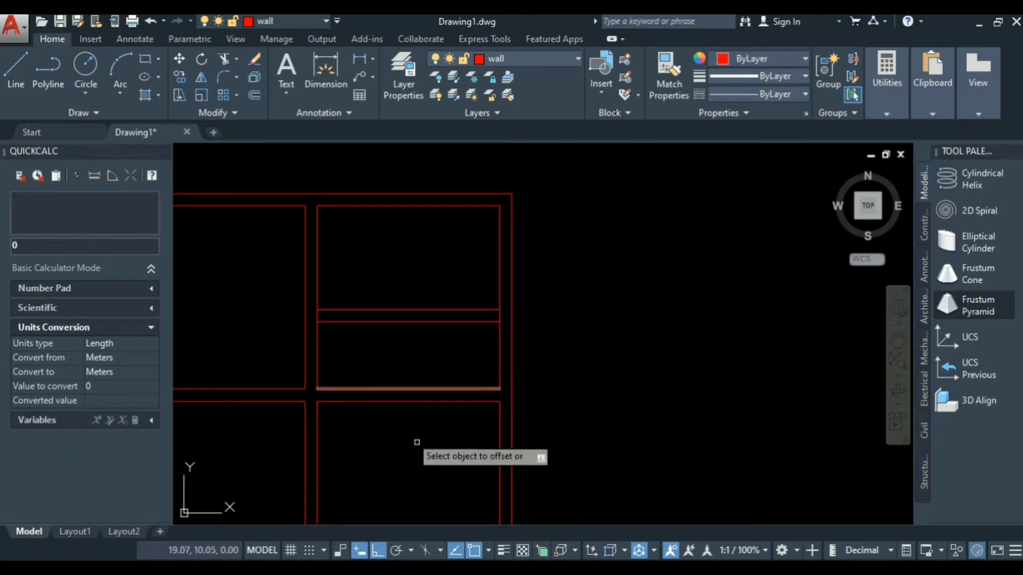
{"action": "left_click", "coordinate": [480, 568]}
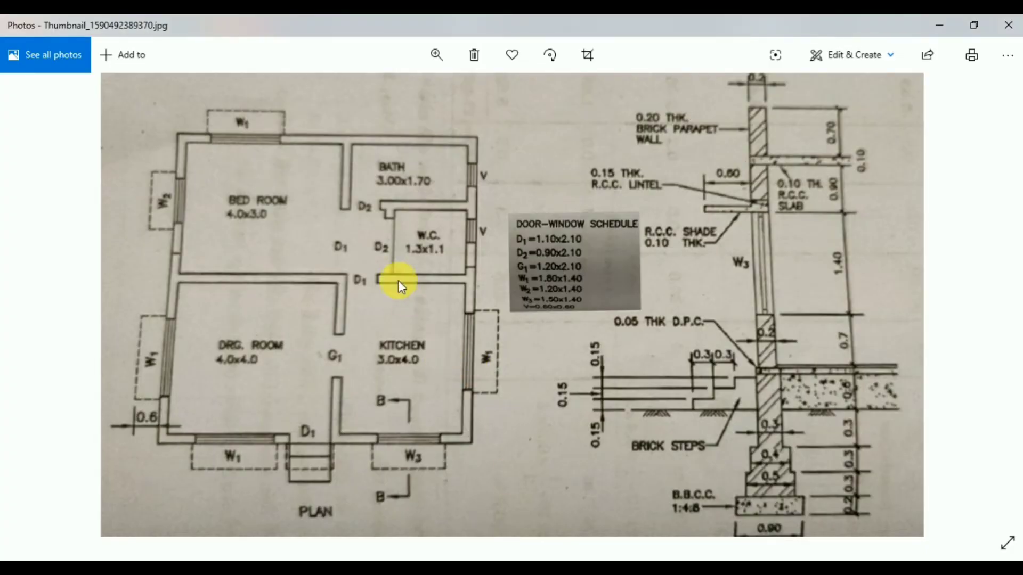
{"action": "scroll", "coordinate": [365, 207], "scroll_direction": "up", "scroll_amount": 1}
{"action": "scroll", "coordinate": [366, 210], "scroll_direction": "down", "scroll_amount": 1}
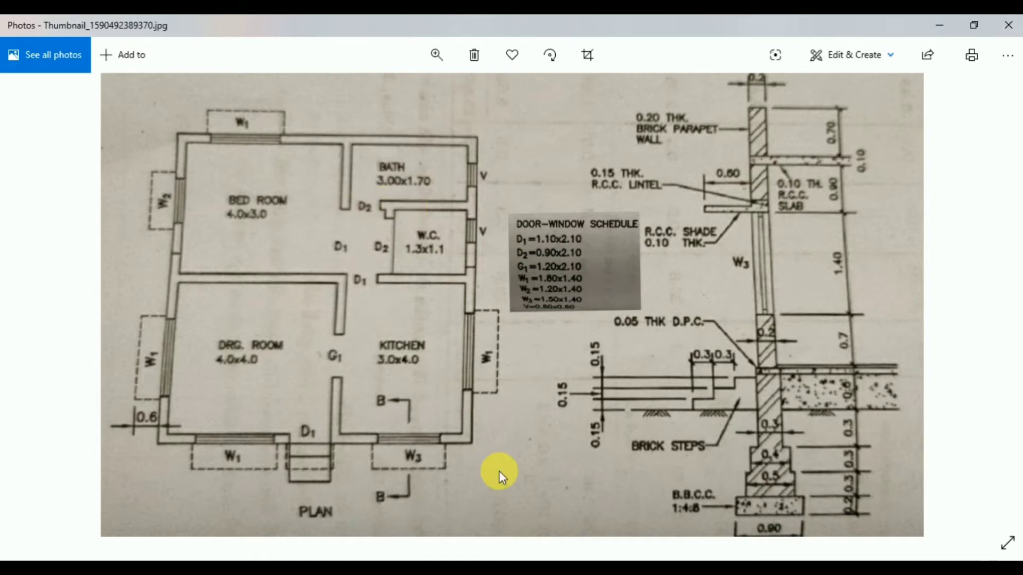
{"action": "left_click", "coordinate": [541, 559]}
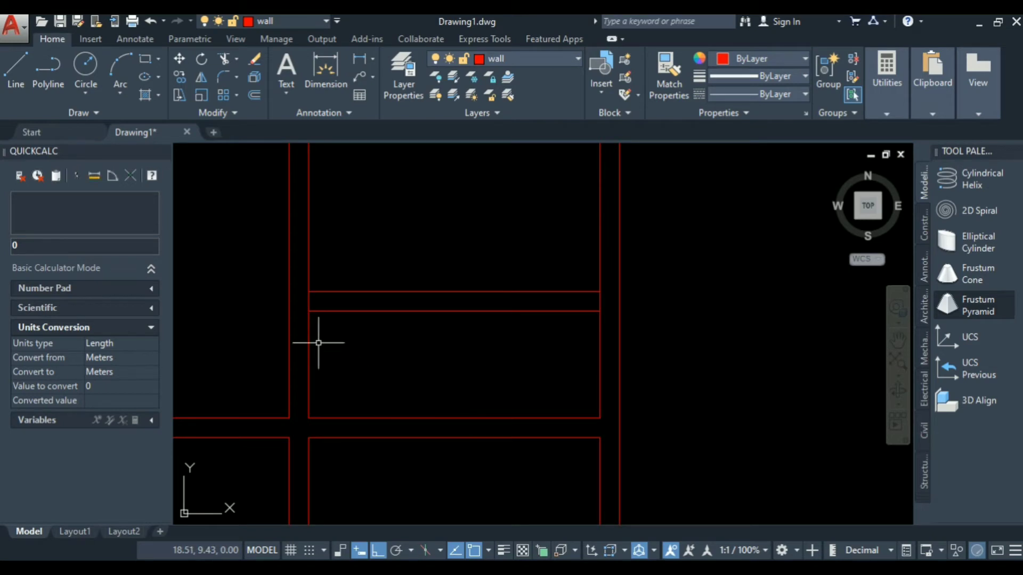
{"action": "left_click", "coordinate": [310, 337]}
{"action": "type", "text": "o"}
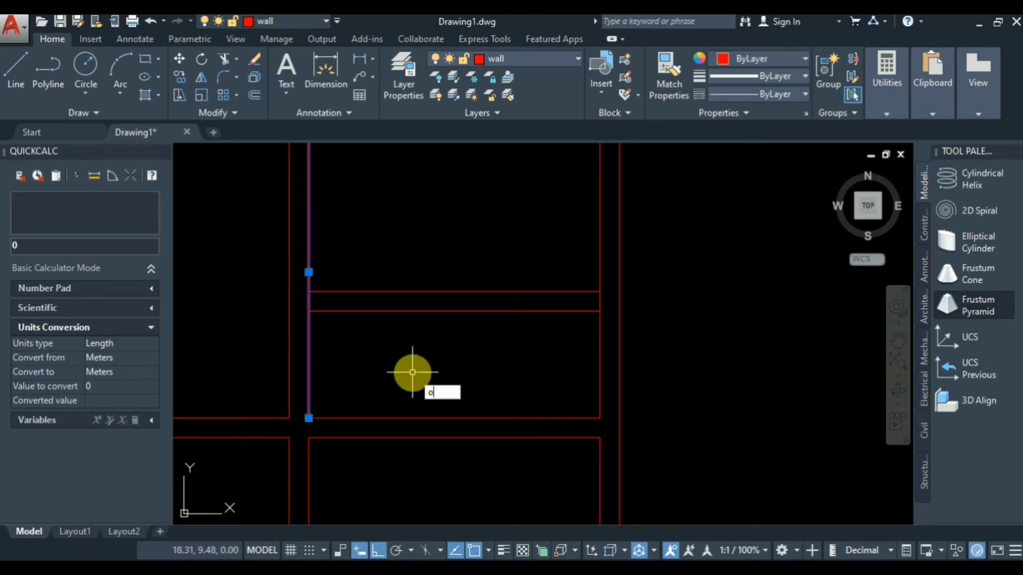
{"action": "key", "text": "Return"}
{"action": "type", "text": ".9"}
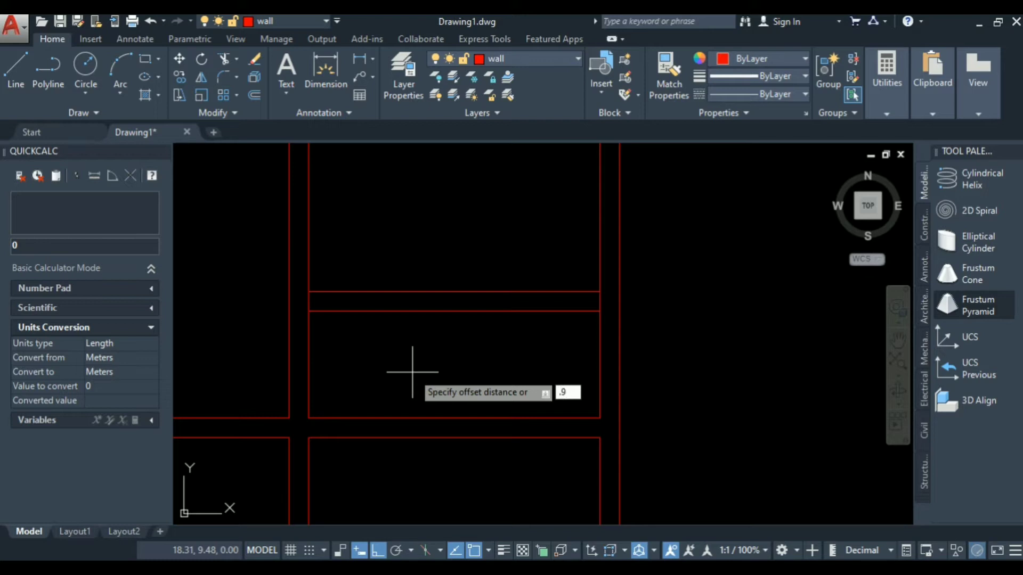
{"action": "key", "text": "Return"}
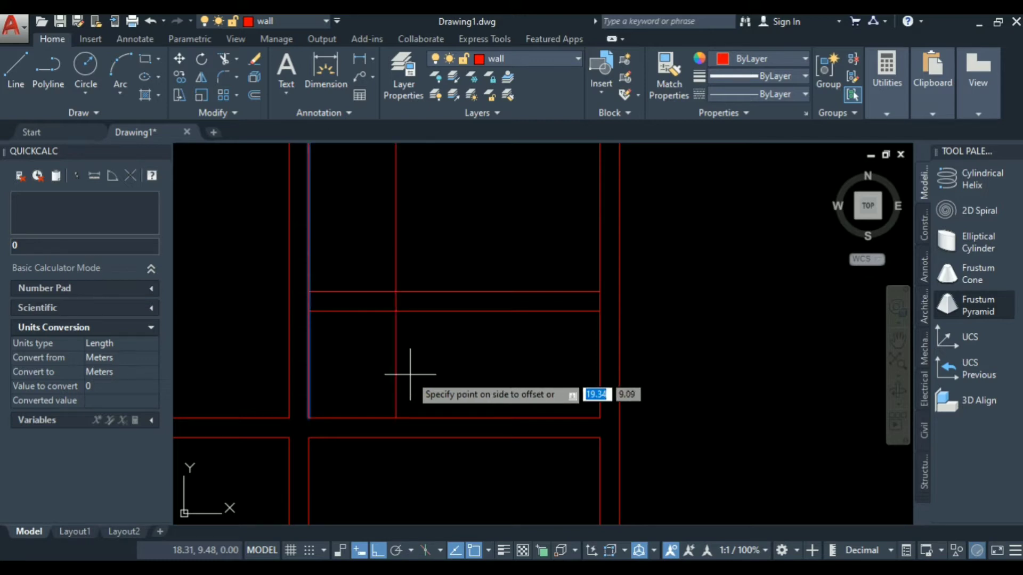
{"action": "left_click", "coordinate": [412, 372]}
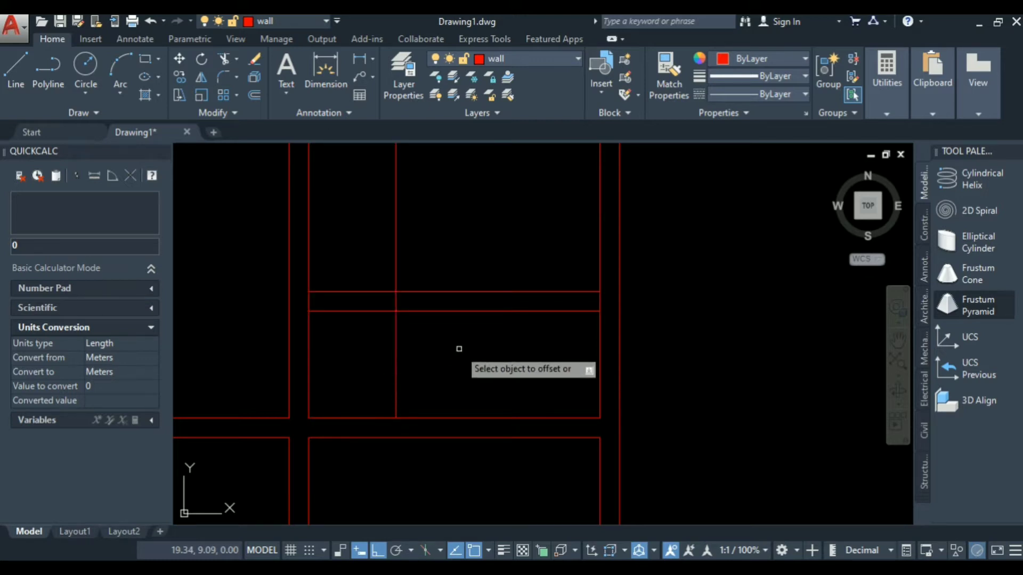
{"action": "key", "text": "Escape"}
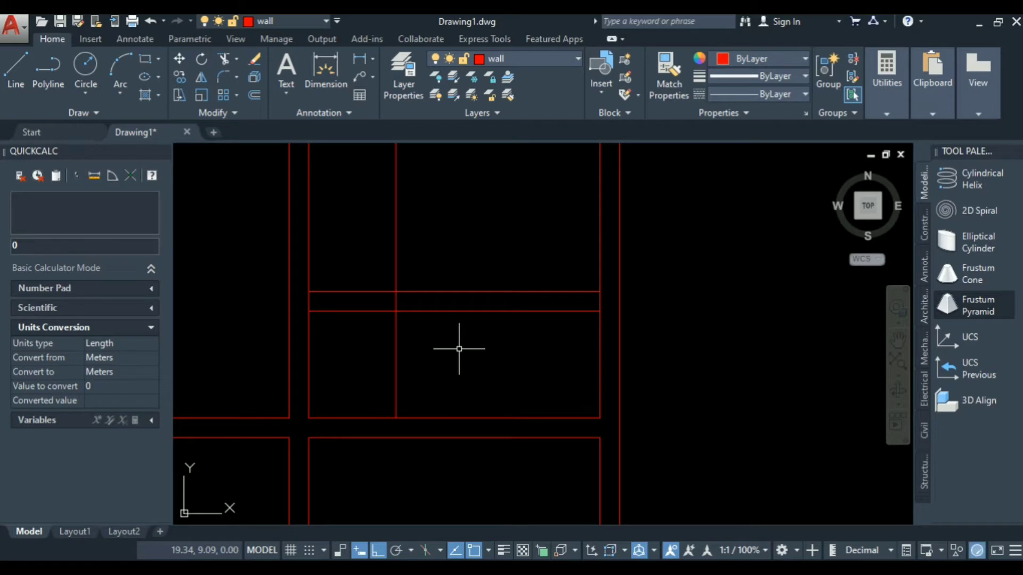
Trim the 0.9 offset line above and below the bath's lower wall, leaving only the piece that caps the wall end
{"action": "type", "text": "TR"}
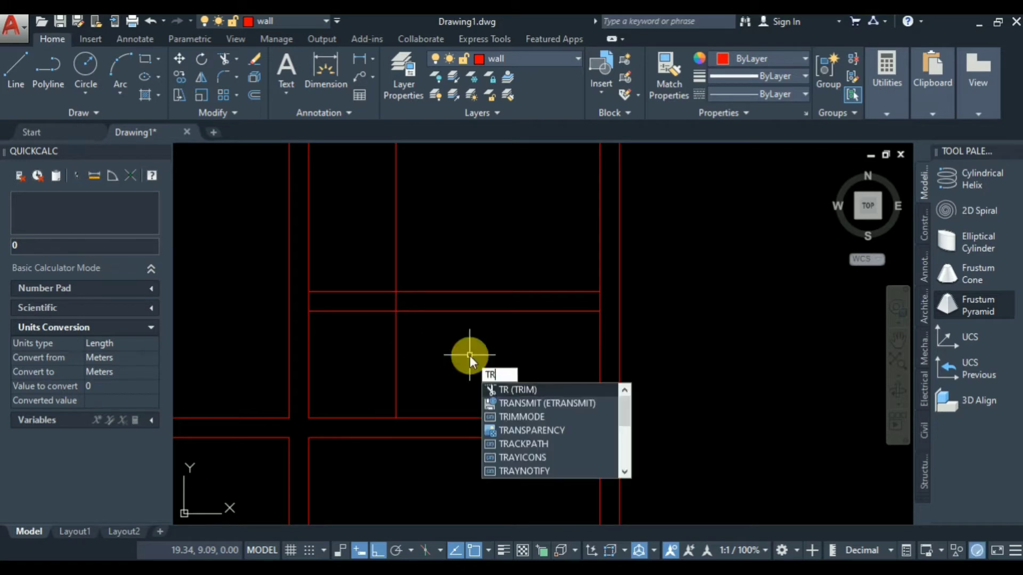
{"action": "key", "text": "Return"}
{"action": "left_click", "coordinate": [462, 267]}
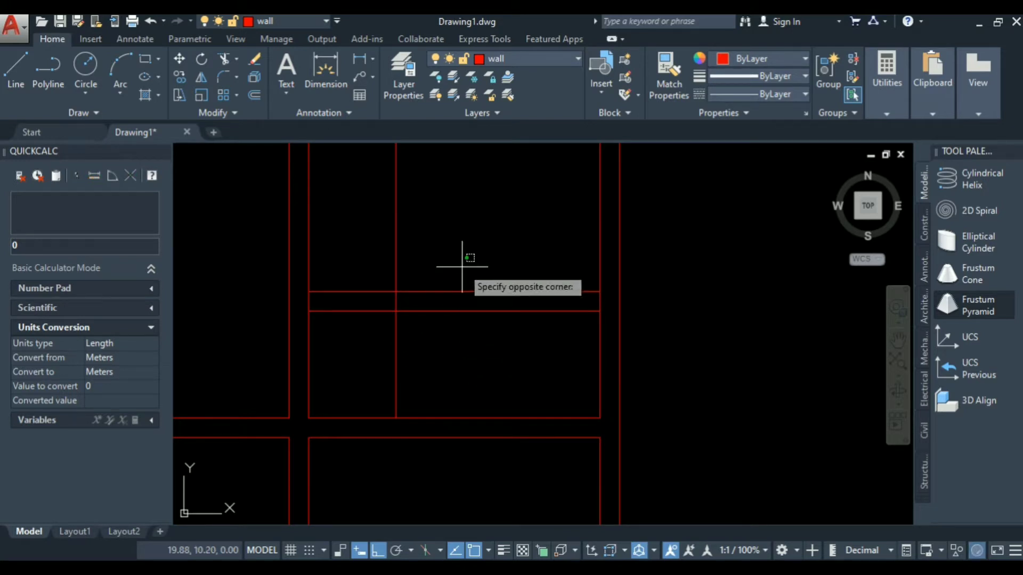
{"action": "left_click", "coordinate": [442, 322]}
{"action": "key", "text": "Return"}
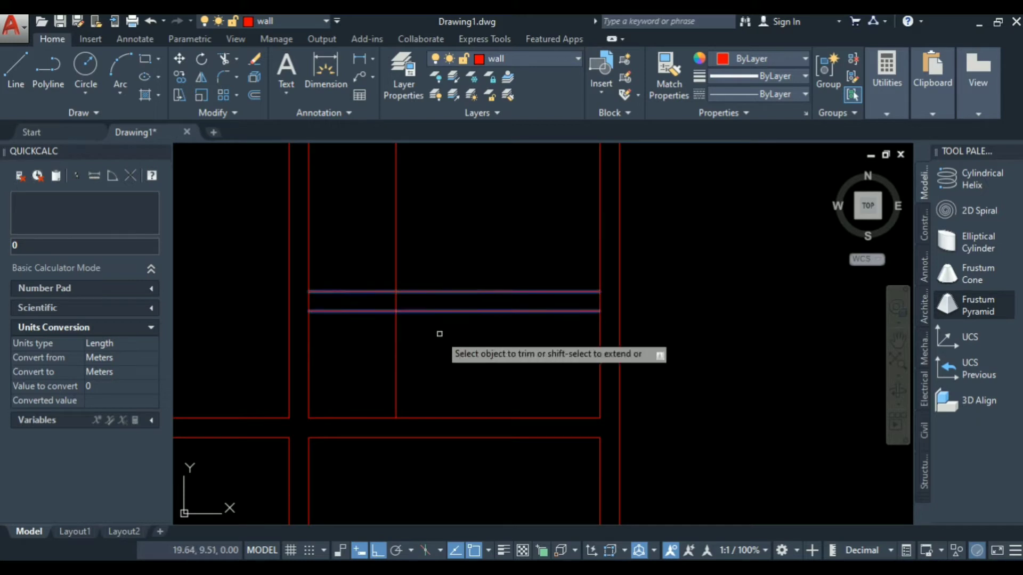
{"action": "left_click", "coordinate": [439, 222]}
{"action": "left_click", "coordinate": [381, 255]}
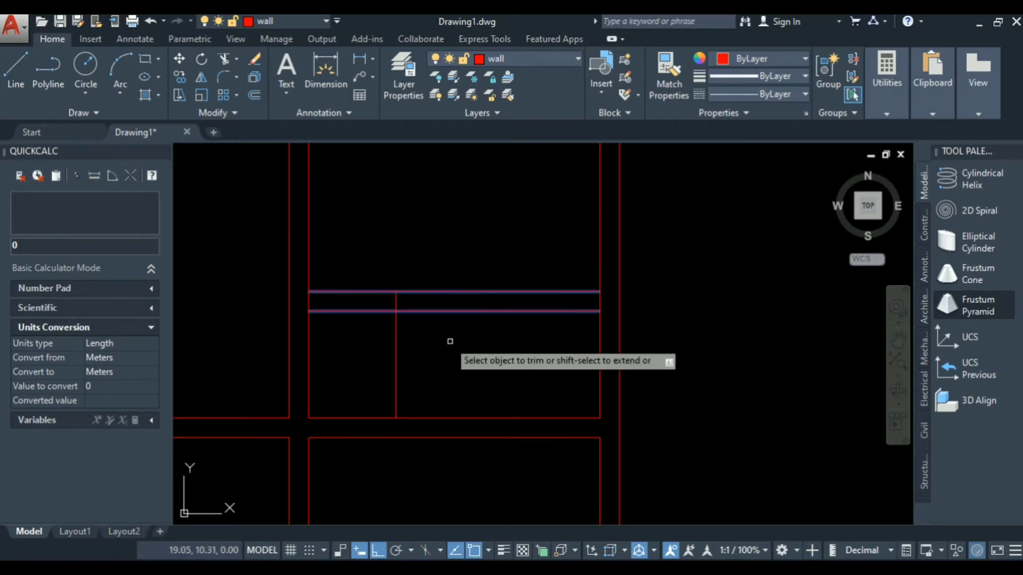
{"action": "left_click", "coordinate": [450, 340]}
{"action": "left_click", "coordinate": [349, 364]}
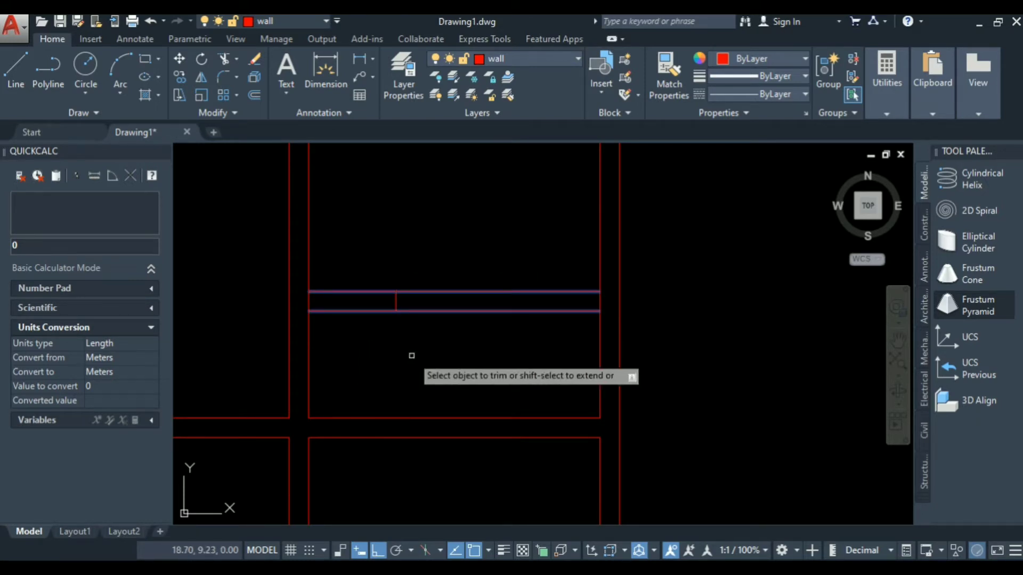
{"action": "key", "text": "Escape"}
Trim both lines of the bath's lower wall between the left wall and the end cap to open the doorway
{"action": "type", "text": "TR"}
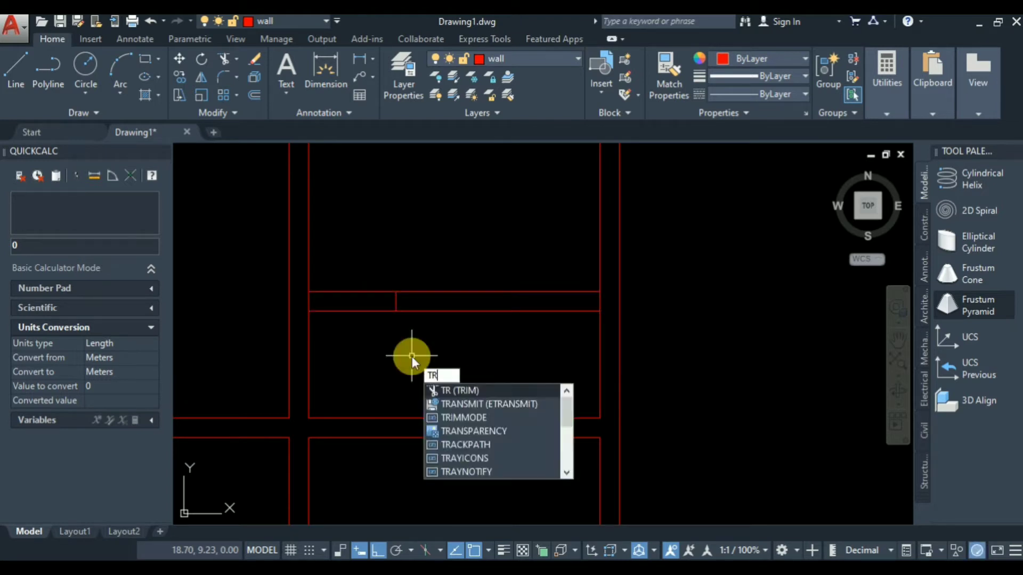
{"action": "key", "text": "Return"}
{"action": "left_click", "coordinate": [373, 258]}
{"action": "left_click", "coordinate": [352, 342]}
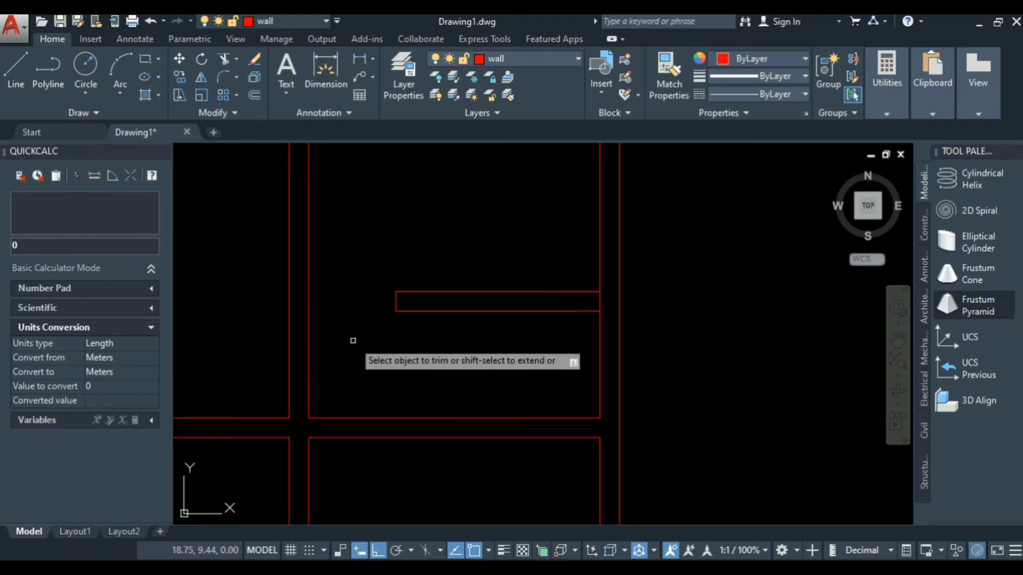
{"action": "scroll", "coordinate": [520, 292], "scroll_direction": "down", "scroll_amount": 2}
{"action": "scroll", "coordinate": [435, 319], "scroll_direction": "up", "scroll_amount": 2}
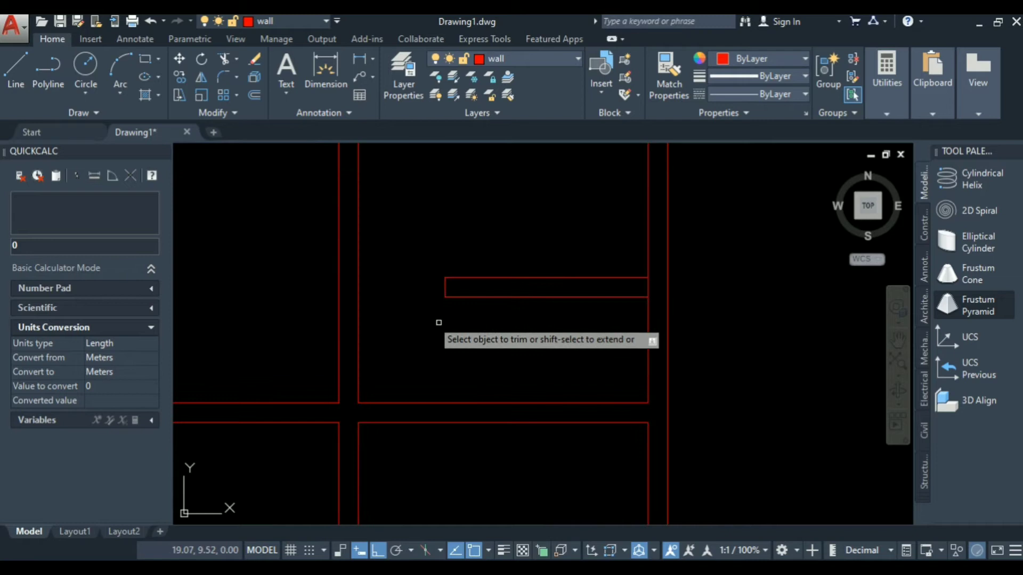
Trim the inner right wall line between the two lines of the bath's lower wall
{"action": "scroll", "coordinate": [656, 290], "scroll_direction": "up", "scroll_amount": 2}
{"action": "left_click", "coordinate": [647, 280]}
{"action": "left_click", "coordinate": [580, 298]}
{"action": "scroll", "coordinate": [655, 322], "scroll_direction": "down", "scroll_amount": 3}
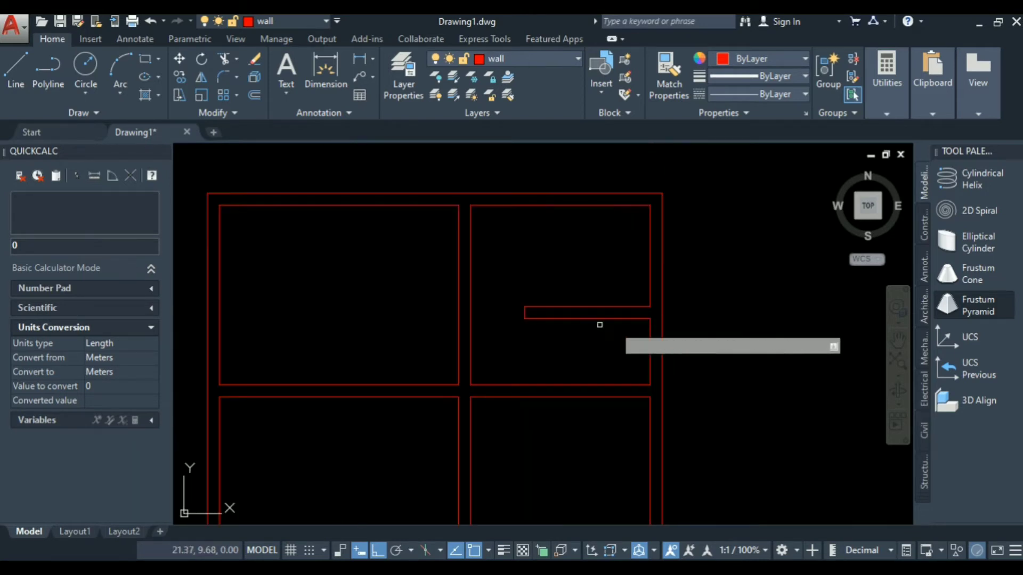
{"action": "key", "text": "Escape"}
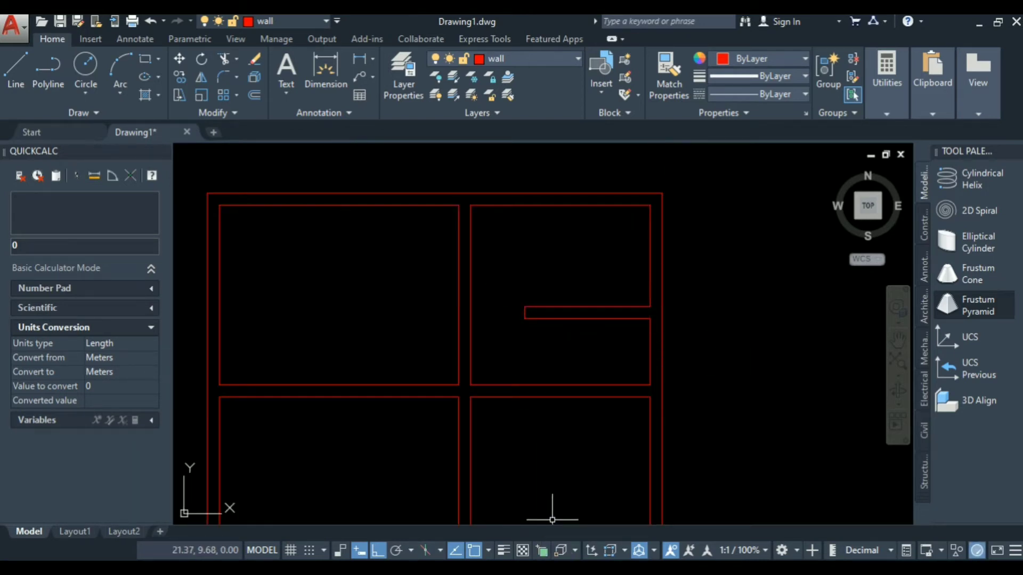
Switch to the reference floor plan in Photos and examine the W.C. dimensions and surrounding walls
{"action": "key", "text": "alt+Tab"}
{"action": "scroll", "coordinate": [421, 244], "scroll_direction": "up", "scroll_amount": 1}
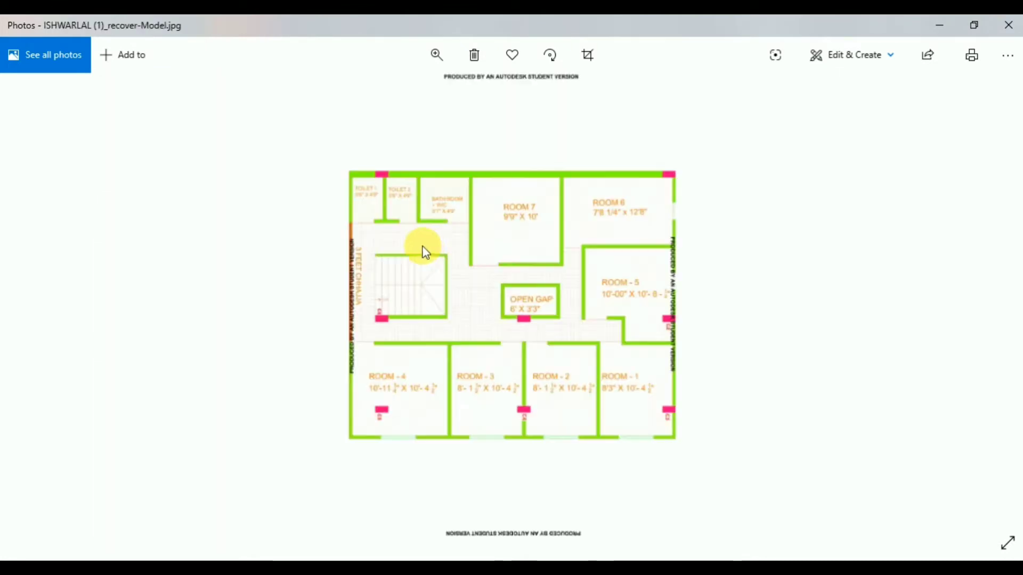
{"action": "scroll", "coordinate": [426, 252], "scroll_direction": "down", "scroll_amount": 1}
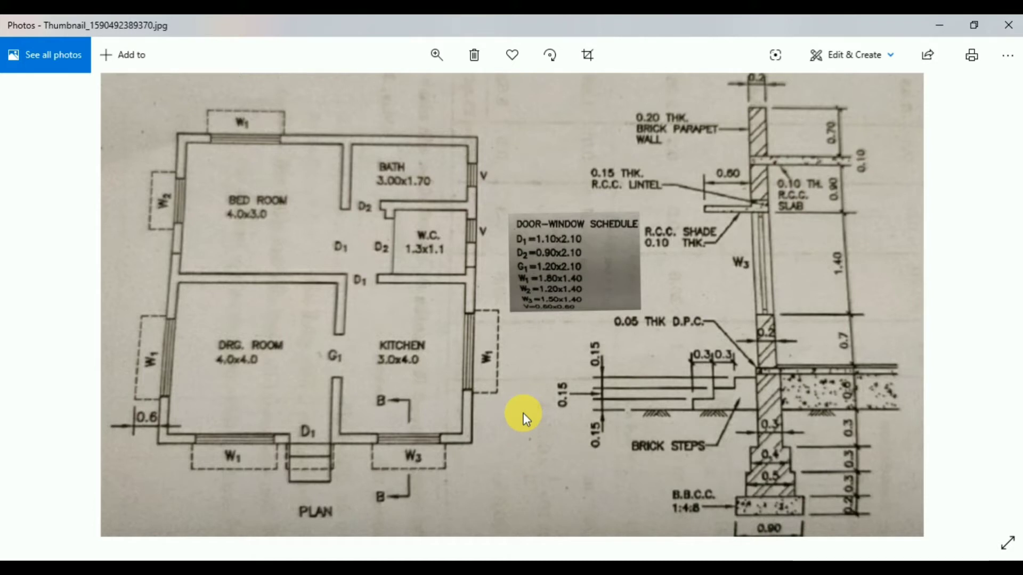
{"action": "key", "text": "ctrl+F7"}
{"action": "left_click", "coordinate": [653, 489]}
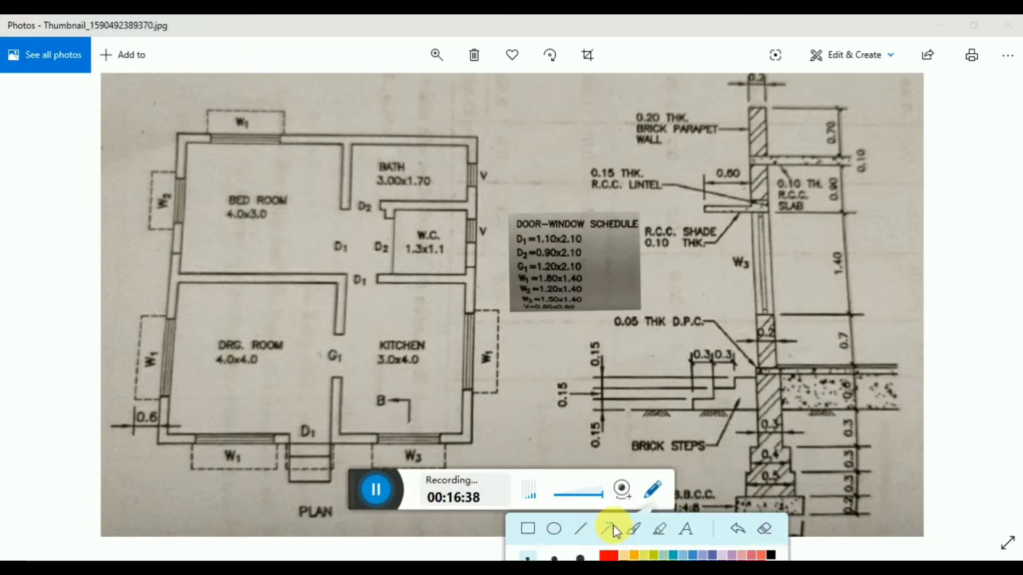
{"action": "left_click", "coordinate": [659, 528]}
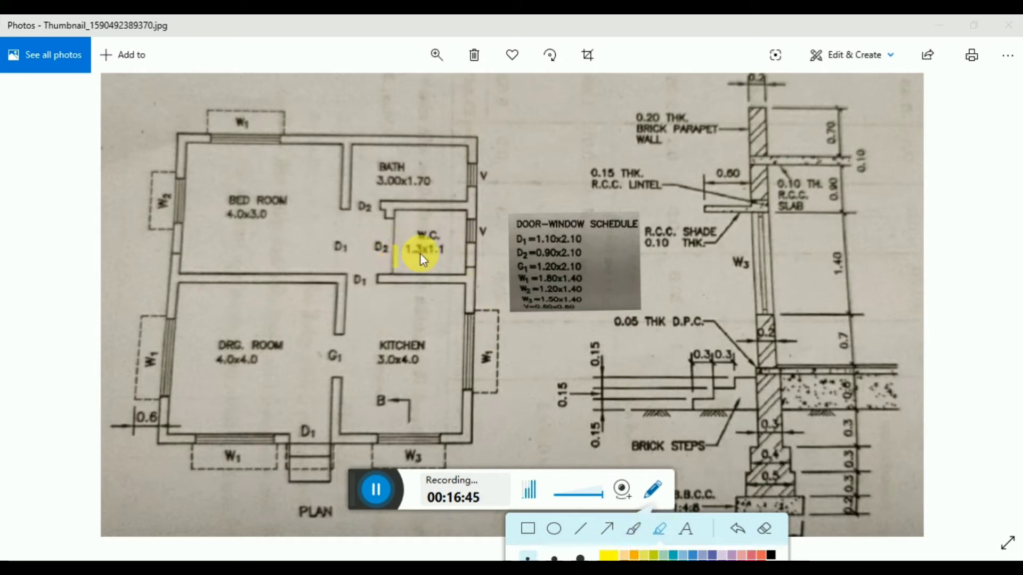
{"action": "left_click_drag", "start_coordinate": [465, 246], "coordinate": [461, 282]}
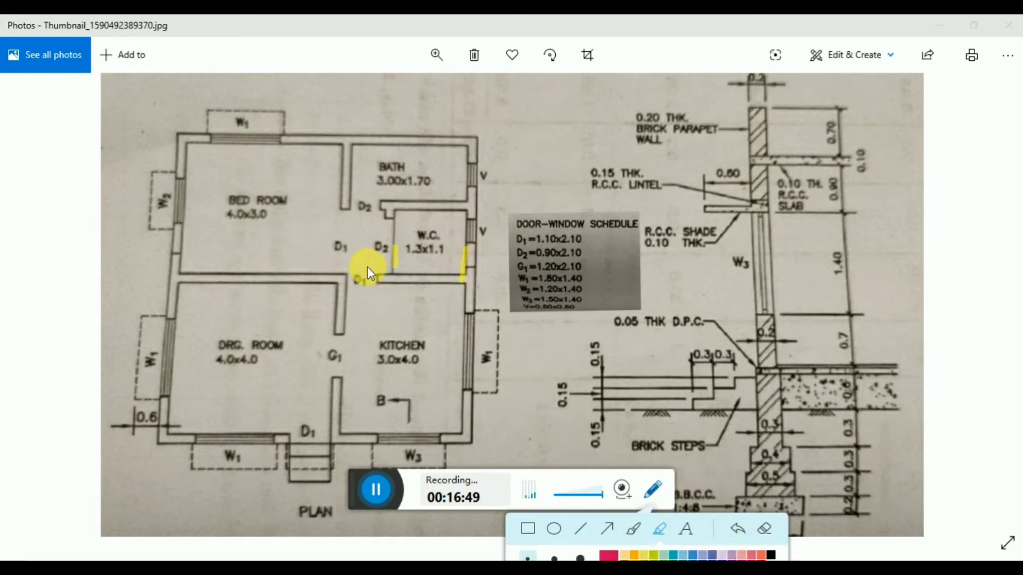
{"action": "mouse_move", "coordinate": [395, 267]}
{"action": "left_mouse_down"}
{"action": "mouse_move", "coordinate": [387, 229]}
{"action": "mouse_move", "coordinate": [396, 270]}
{"action": "left_mouse_up"}
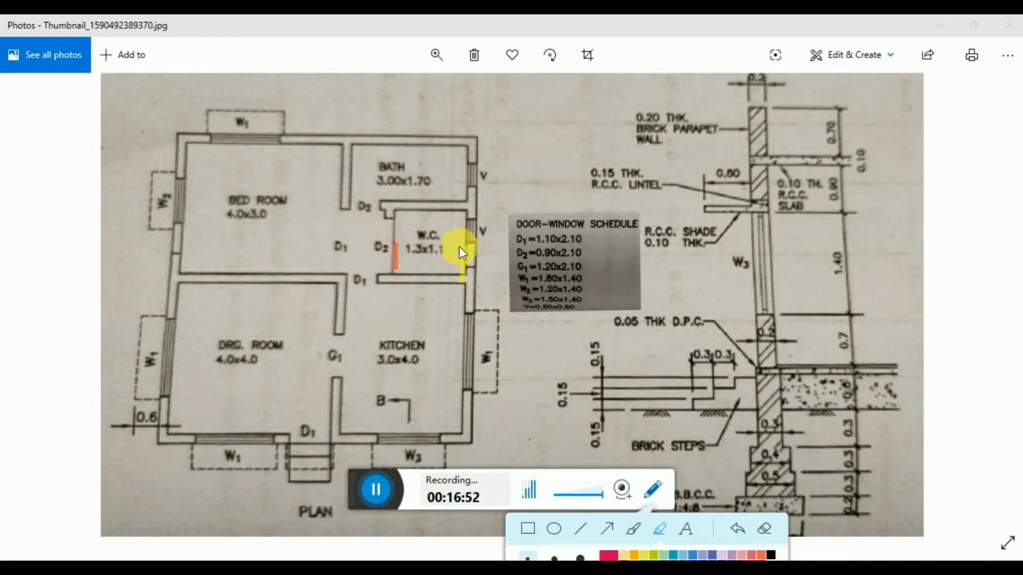
{"action": "left_click_drag", "start_coordinate": [468, 247], "coordinate": [467, 265]}
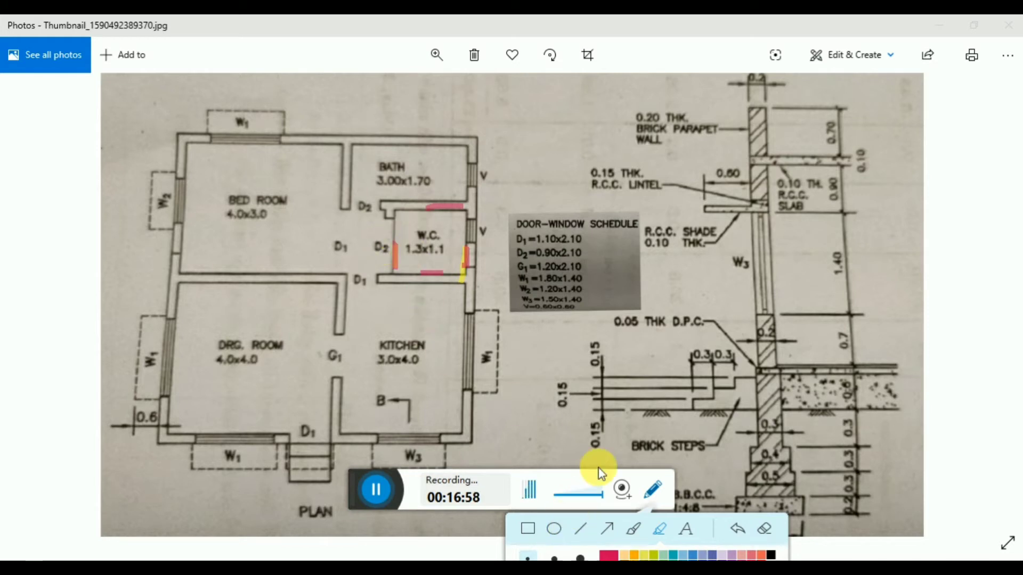
{"action": "left_click", "coordinate": [765, 530]}
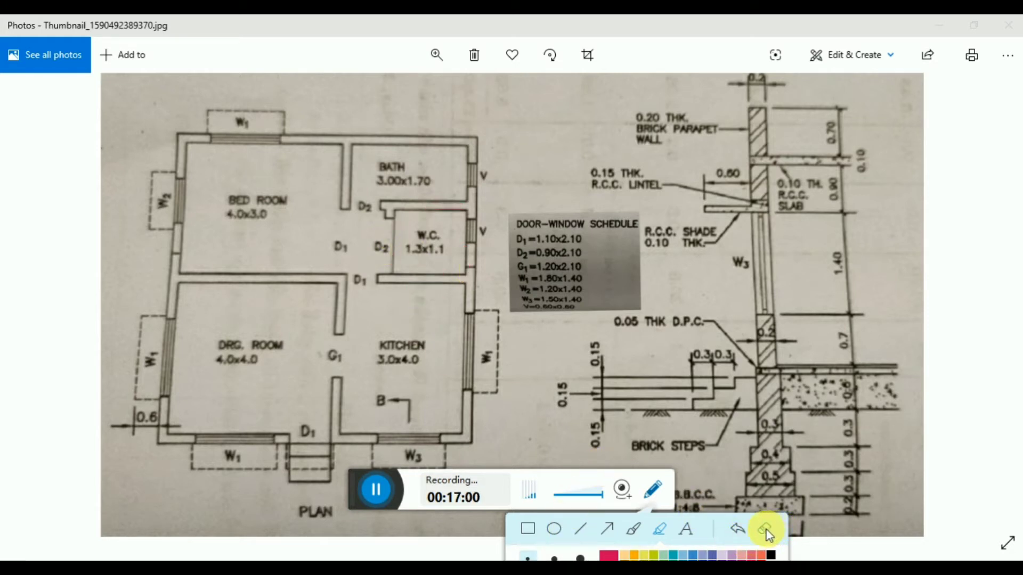
Switch back to AutoCAD and offset the W.C.'s inner right wall line 1.3 to the left
{"action": "key", "text": "Escape"}
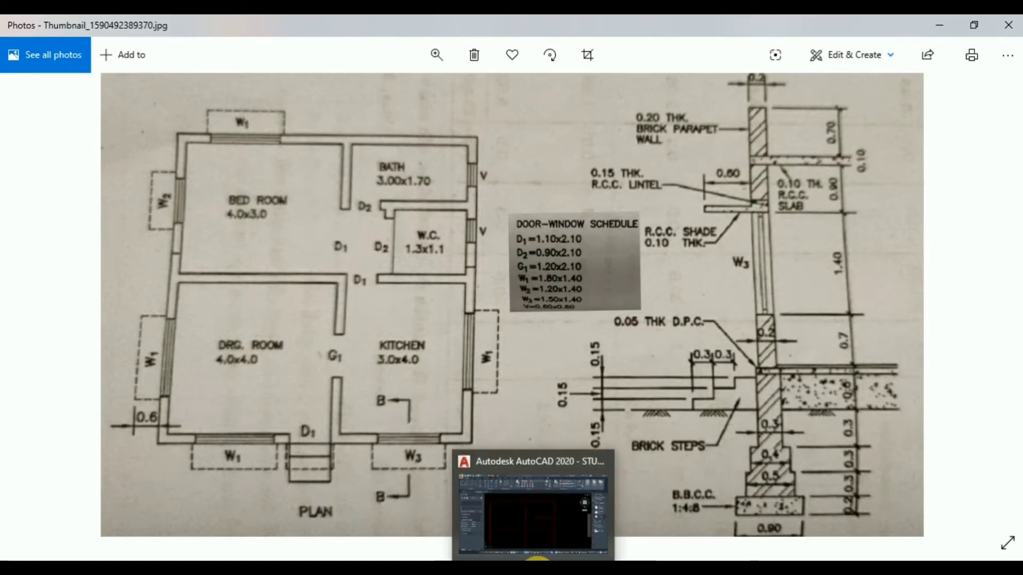
{"action": "left_click", "coordinate": [537, 558]}
{"action": "scroll", "coordinate": [635, 358], "scroll_direction": "up", "scroll_amount": 2}
{"action": "left_click", "coordinate": [675, 363]}
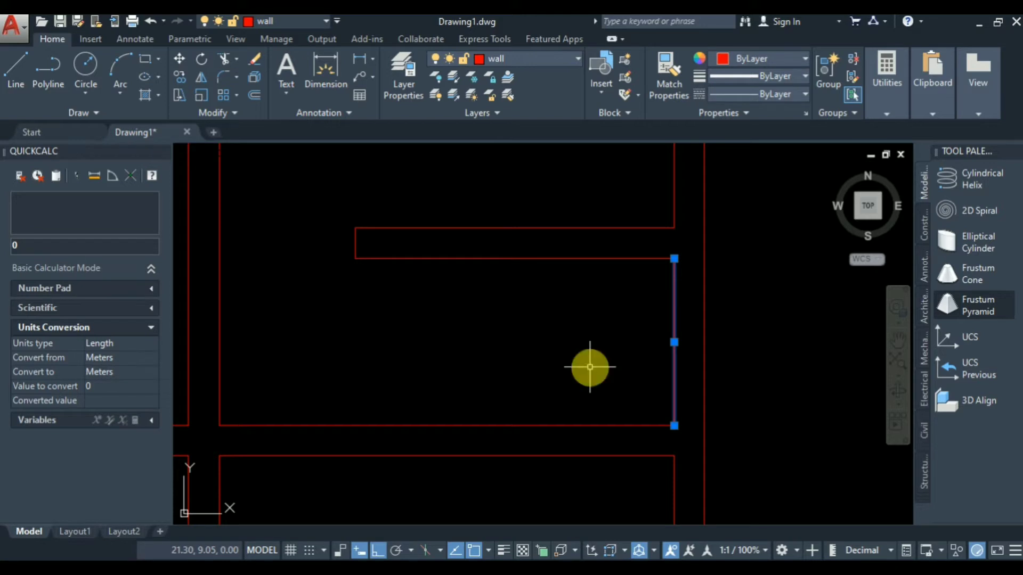
{"action": "type", "text": "o"}
{"action": "key", "text": "Return"}
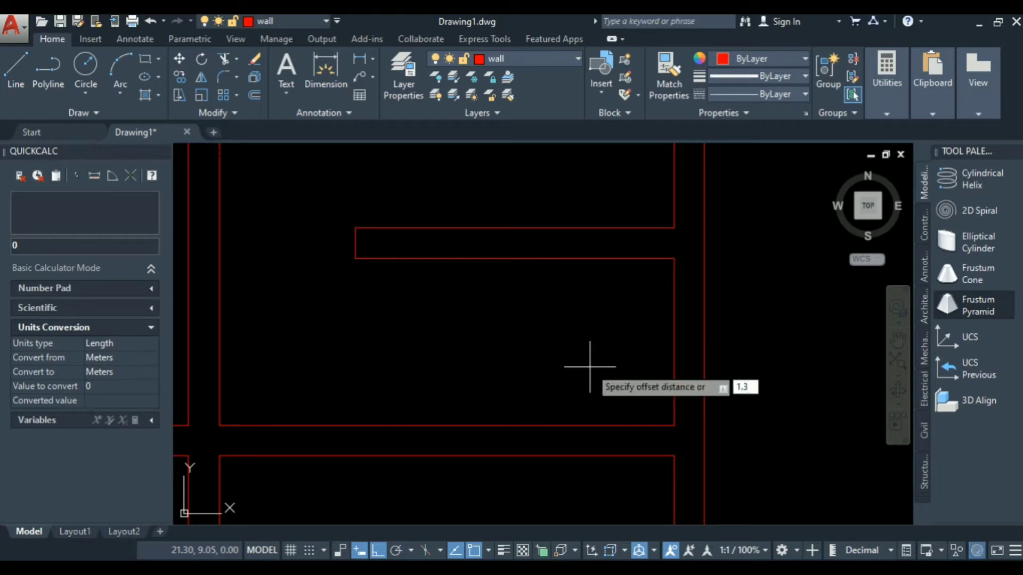
{"action": "key", "text": "Return"}
{"action": "left_click", "coordinate": [407, 307]}
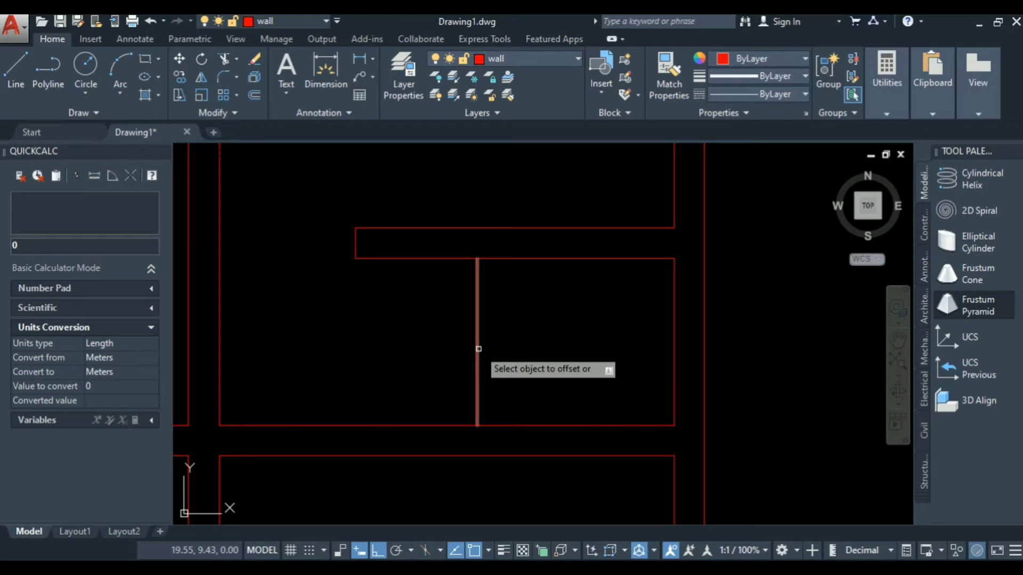
{"action": "key", "text": "Escape"}
Offset the W.C.'s new left wall line 0.2 to the left to give the wall its thickness
{"action": "left_click", "coordinate": [495, 344]}
{"action": "left_click", "coordinate": [440, 362]}
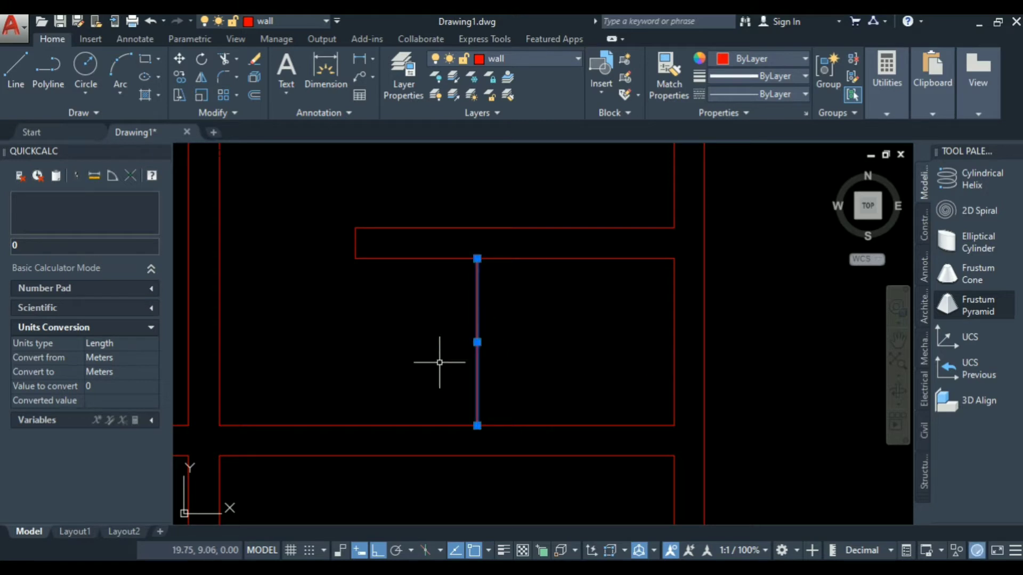
{"action": "type", "text": "o"}
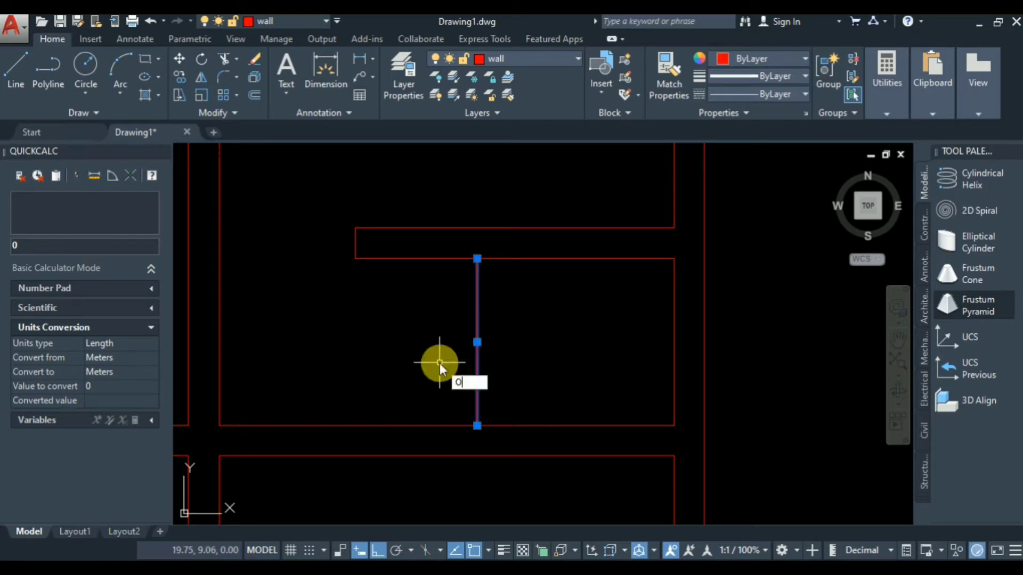
{"action": "key", "text": "Return"}
{"action": "type", "text": ".2"}
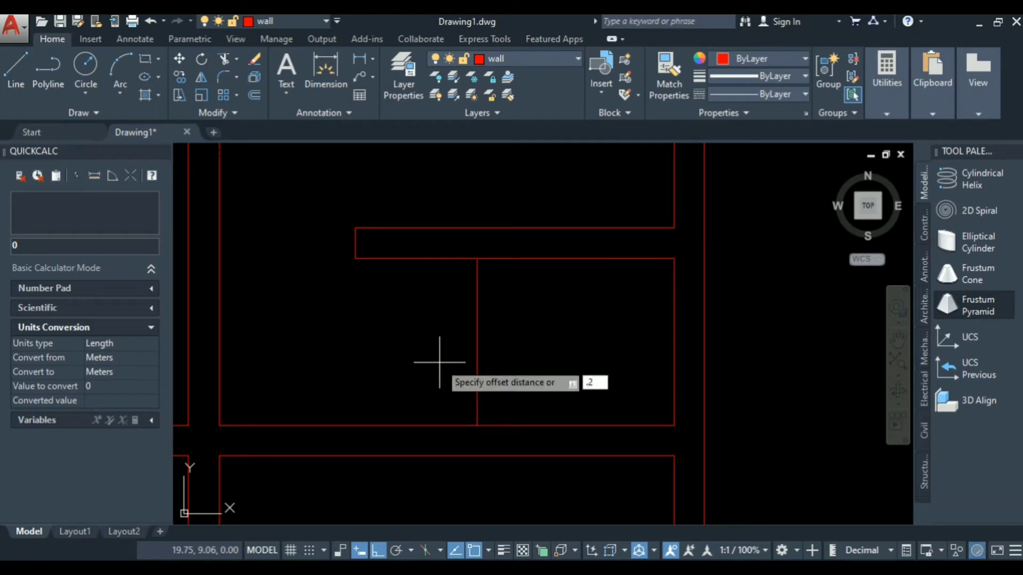
{"action": "key", "text": "Return"}
{"action": "left_click", "coordinate": [477, 363]}
{"action": "left_click", "coordinate": [365, 351]}
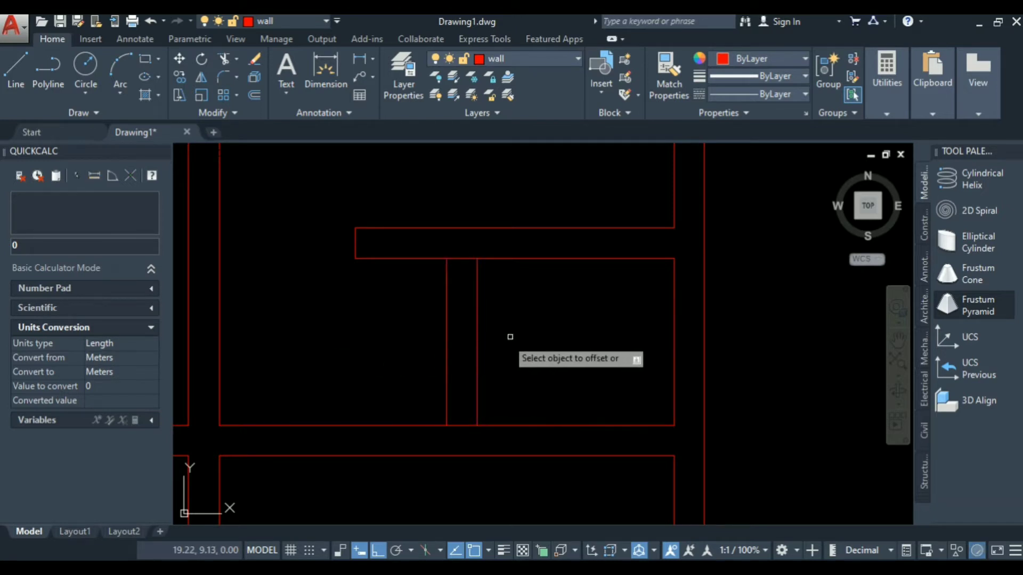
{"action": "key", "text": "Escape"}
Trim the horizontal wall lines between the two W.C. left wall lines at the wall's upper and lower ends
{"action": "scroll", "coordinate": [479, 298], "scroll_direction": "down", "scroll_amount": 3}
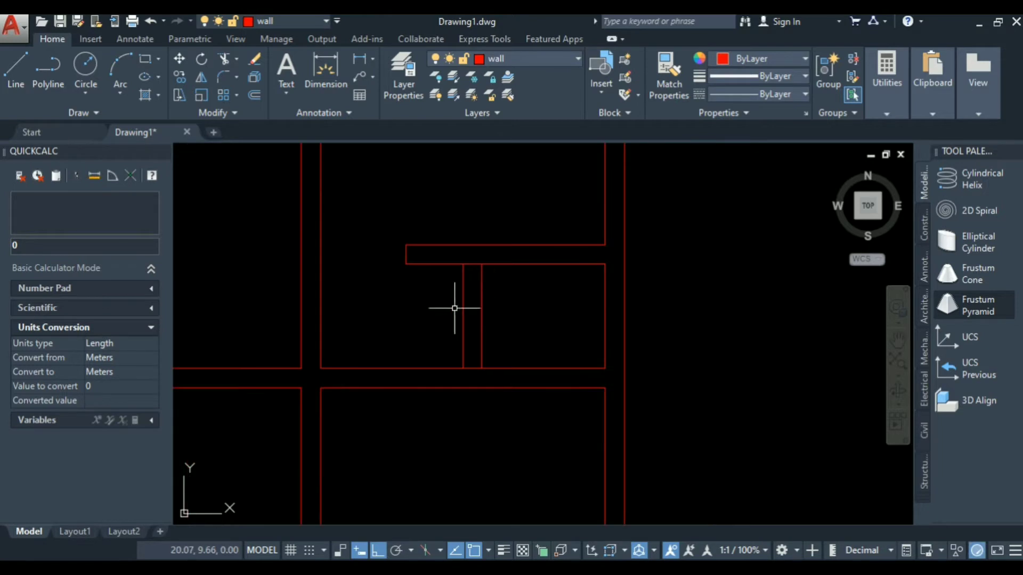
{"action": "type", "text": "tr"}
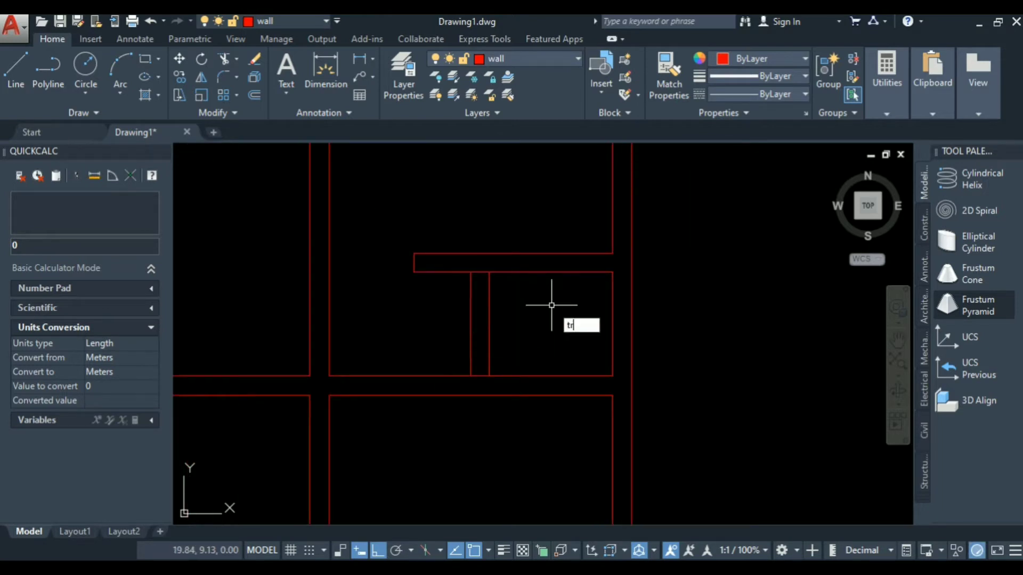
{"action": "key", "text": "Return"}
{"action": "left_click", "coordinate": [477, 271]}
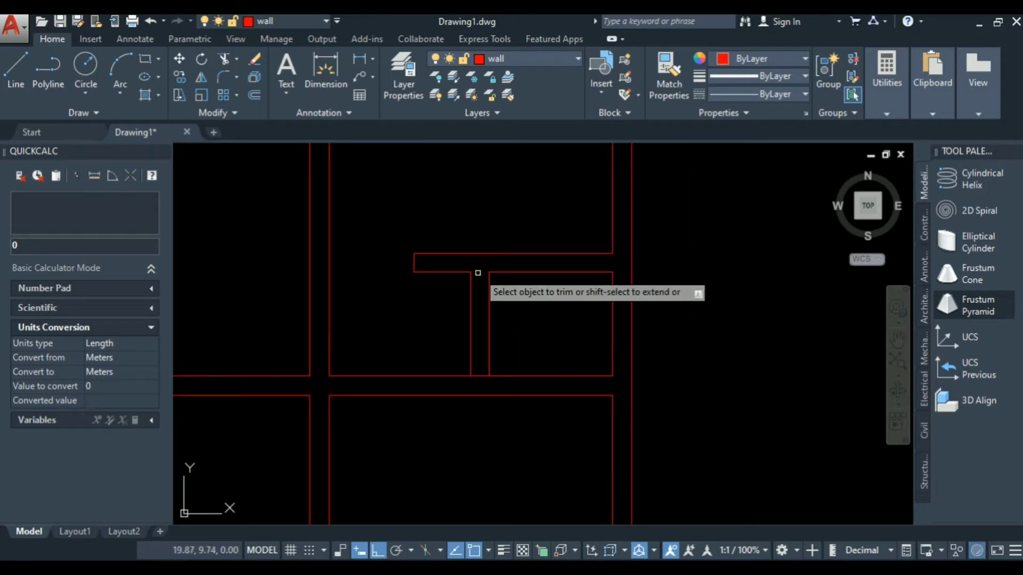
{"action": "left_click", "coordinate": [478, 376]}
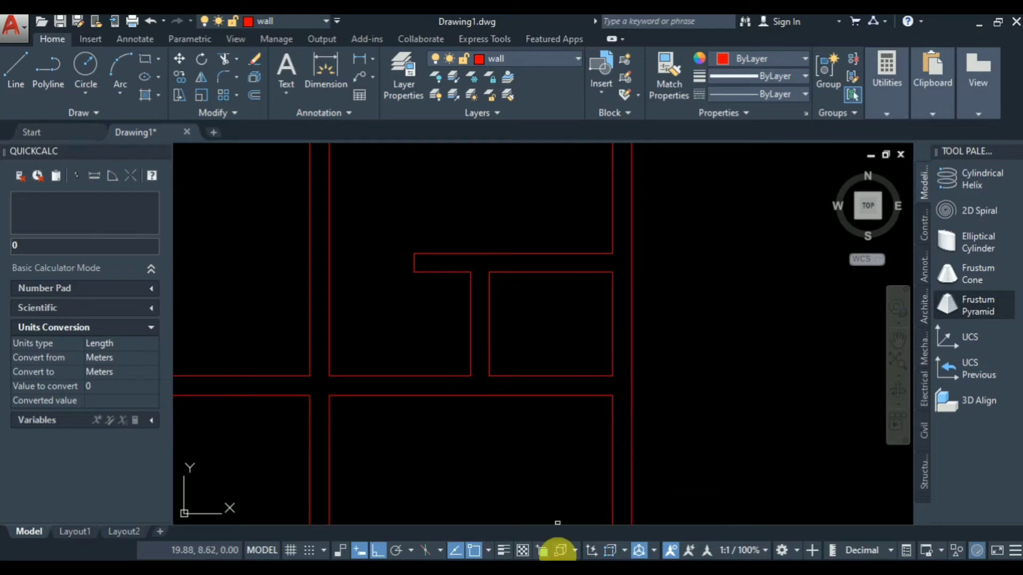
Compare the W.C. walls with the reference floor plan in Photos, and end the trimming back in AutoCAD
{"action": "left_click", "coordinate": [563, 573]}
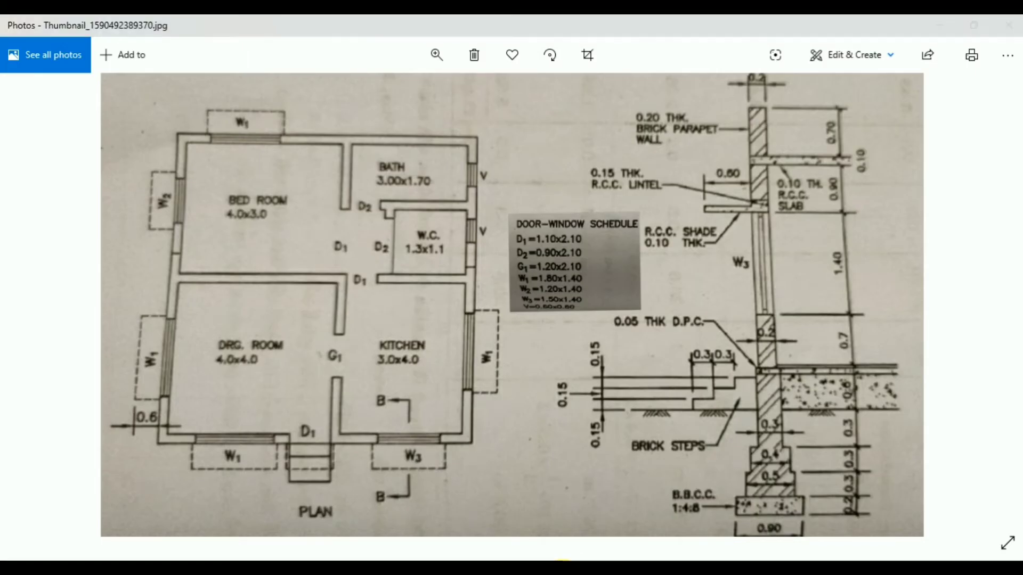
{"action": "left_click", "coordinate": [547, 569]}
{"action": "scroll", "coordinate": [466, 324], "scroll_direction": "up", "scroll_amount": 2}
{"action": "scroll", "coordinate": [493, 297], "scroll_direction": "down", "scroll_amount": 4}
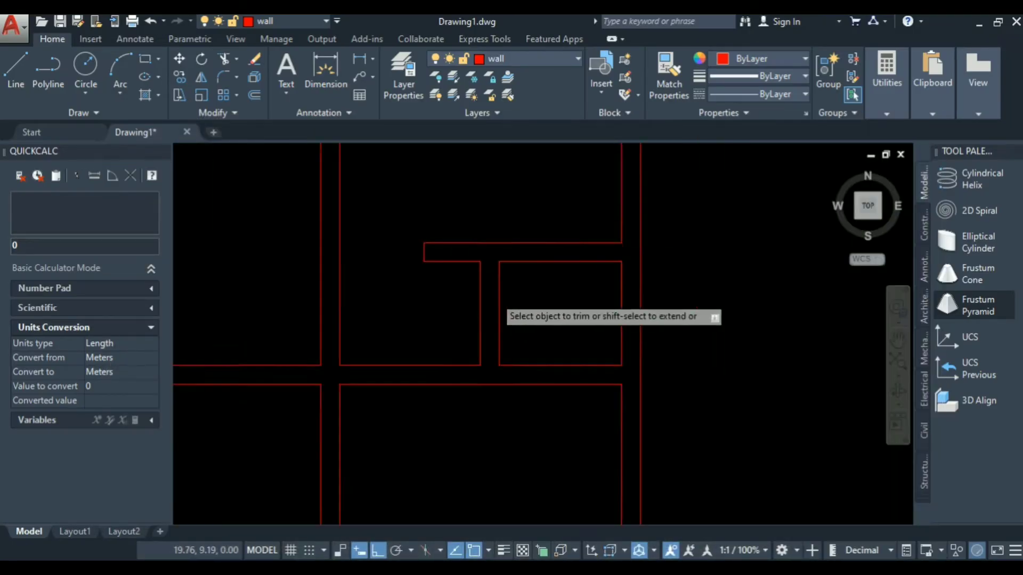
{"action": "scroll", "coordinate": [521, 326], "scroll_direction": "up", "scroll_amount": 4}
{"action": "scroll", "coordinate": [551, 288], "scroll_direction": "down", "scroll_amount": 4}
{"action": "left_click", "coordinate": [522, 312]}
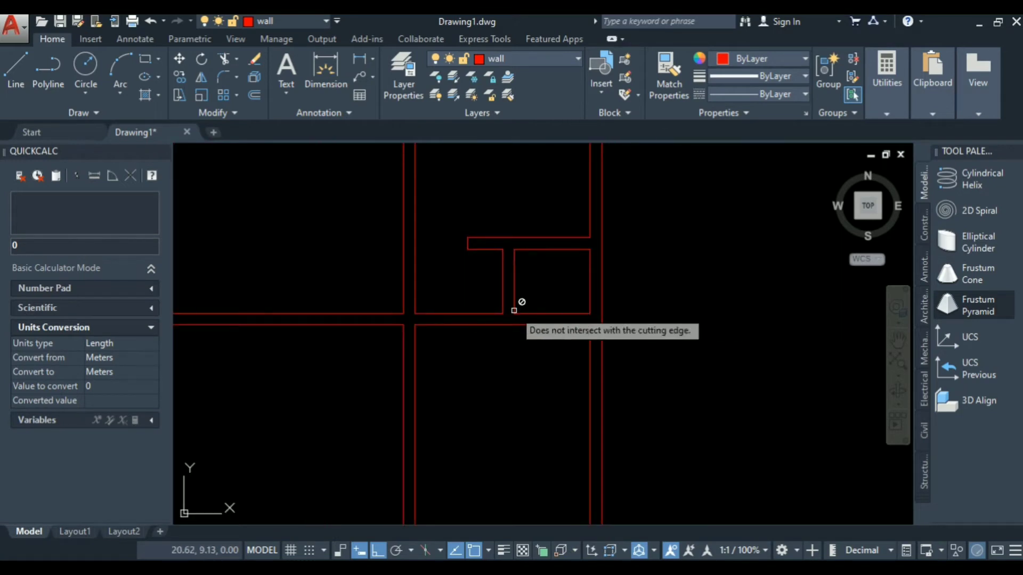
{"action": "scroll", "coordinate": [548, 282], "scroll_direction": "up", "scroll_amount": 4}
{"action": "scroll", "coordinate": [564, 296], "scroll_direction": "down", "scroll_amount": 4}
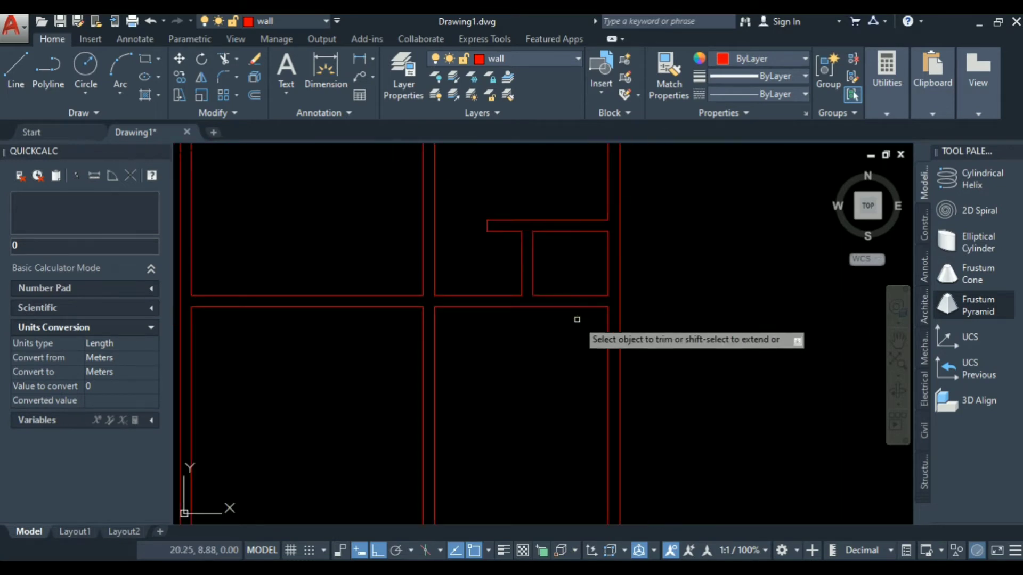
{"action": "key", "text": "Escape"}
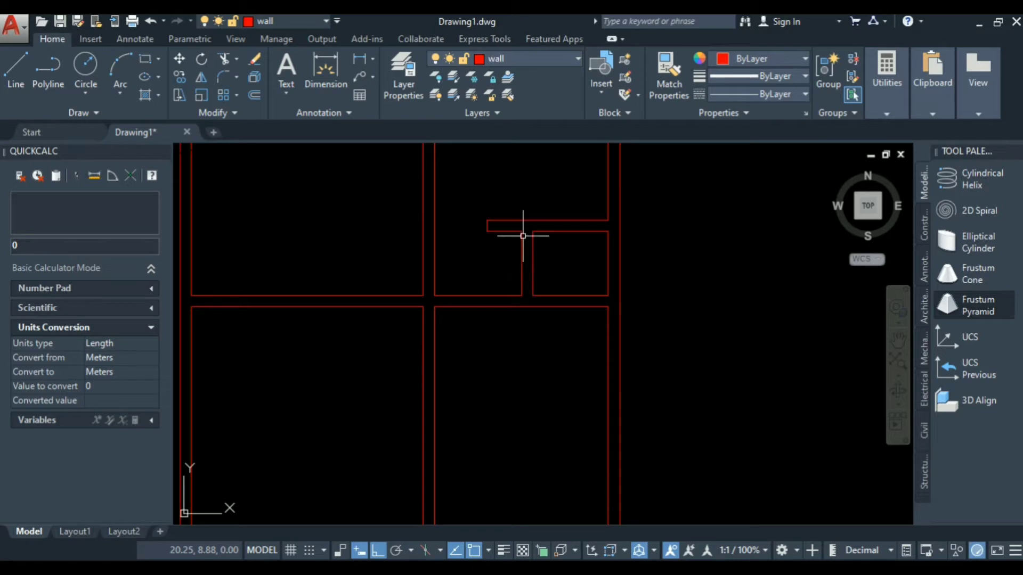
Measure the W.C.'s inner height with a temporary linear dimension, and cancel without placing it
{"action": "left_click", "coordinate": [355, 61]}
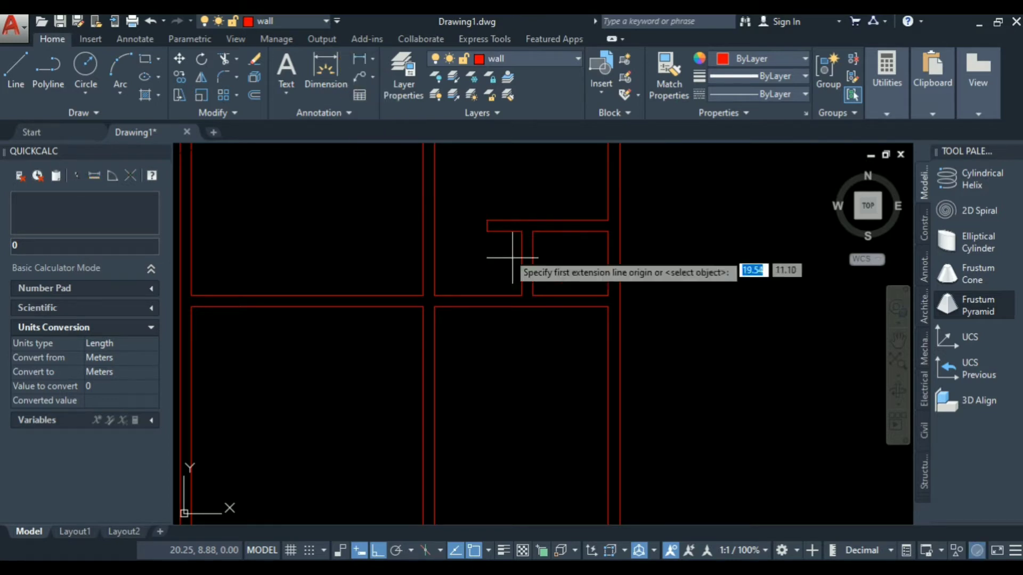
{"action": "left_click", "coordinate": [570, 231]}
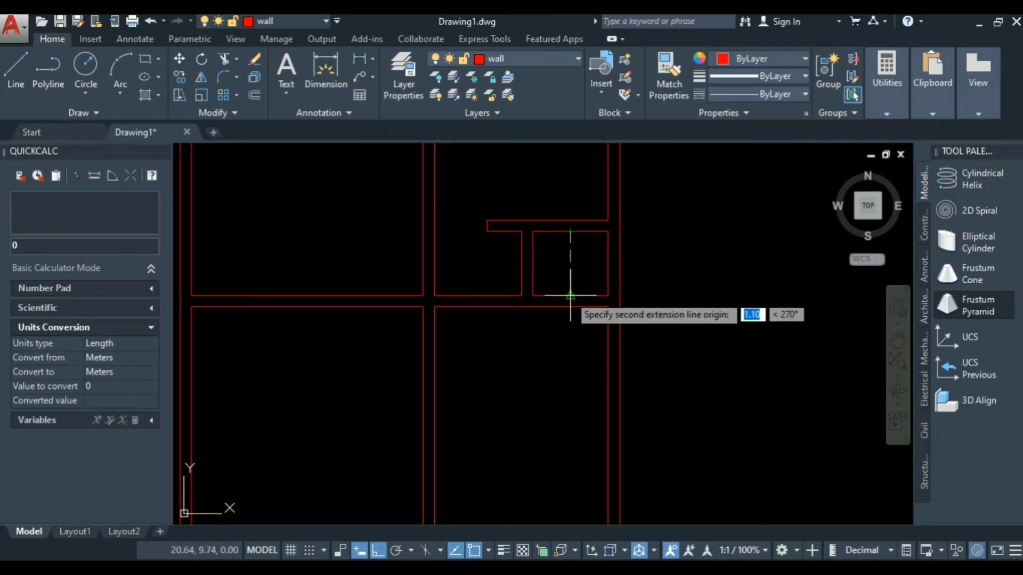
{"action": "left_click", "coordinate": [569, 294]}
{"action": "scroll", "coordinate": [570, 292], "scroll_direction": "up", "scroll_amount": 3}
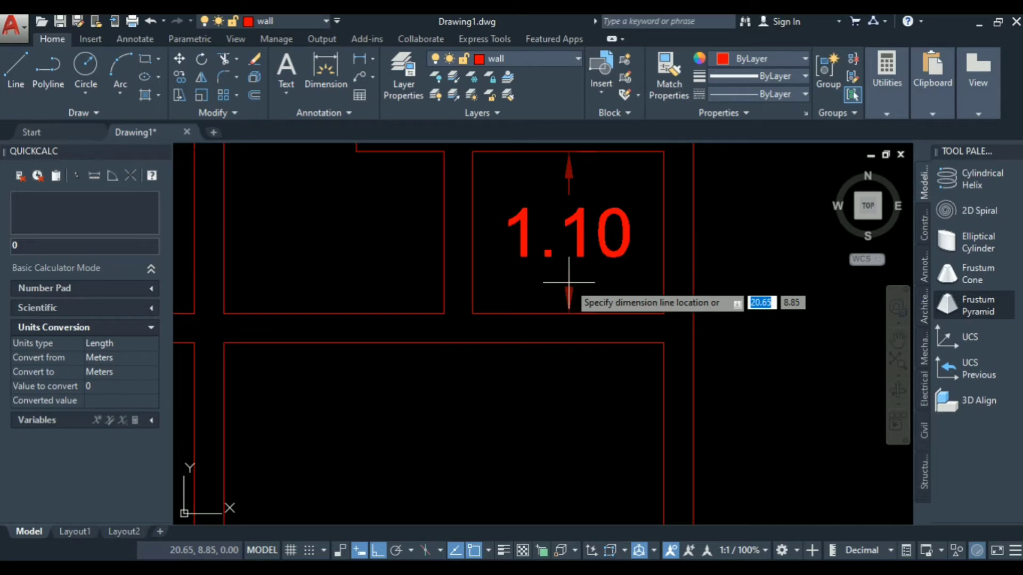
{"action": "left_click", "coordinate": [547, 56]}
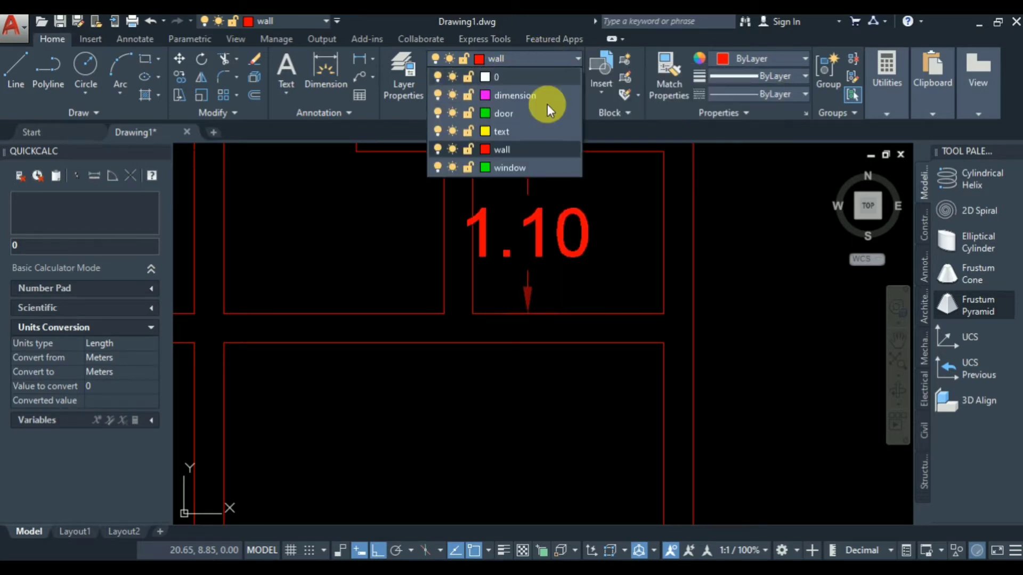
{"action": "left_click", "coordinate": [618, 245]}
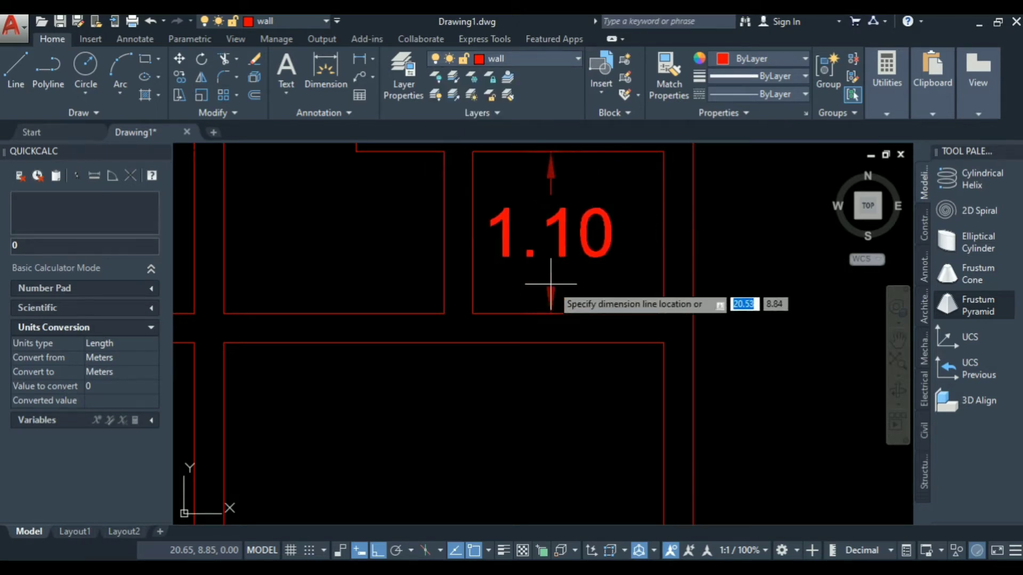
{"action": "key", "text": "Escape"}
Review the whole plan, and switch to the reference image in Photos to examine the door positions and door-window schedule
{"action": "scroll", "coordinate": [628, 297], "scroll_direction": "down", "scroll_amount": 2}
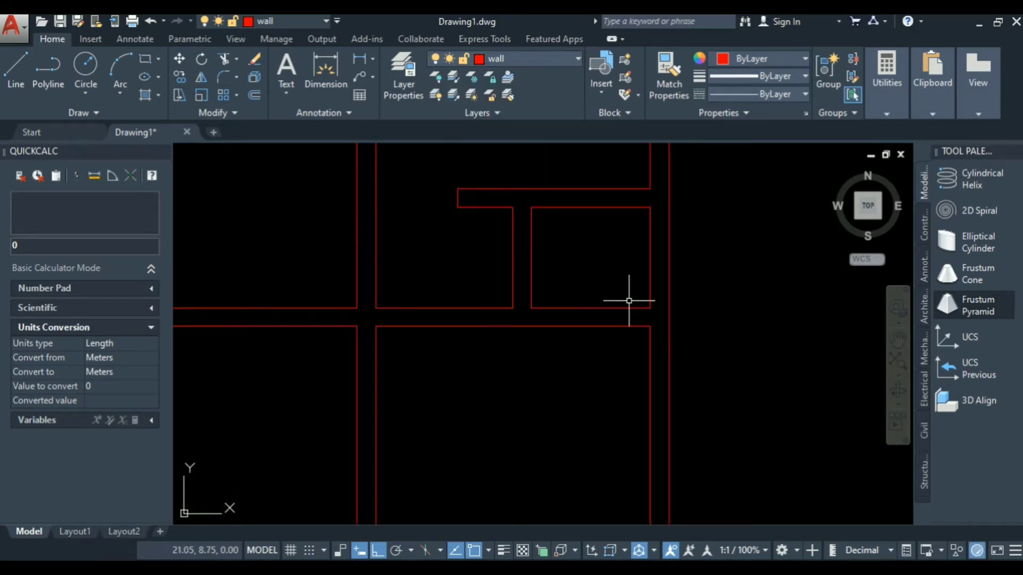
{"action": "scroll", "coordinate": [566, 267], "scroll_direction": "down", "scroll_amount": 2}
{"action": "scroll", "coordinate": [596, 327], "scroll_direction": "up", "scroll_amount": 2}
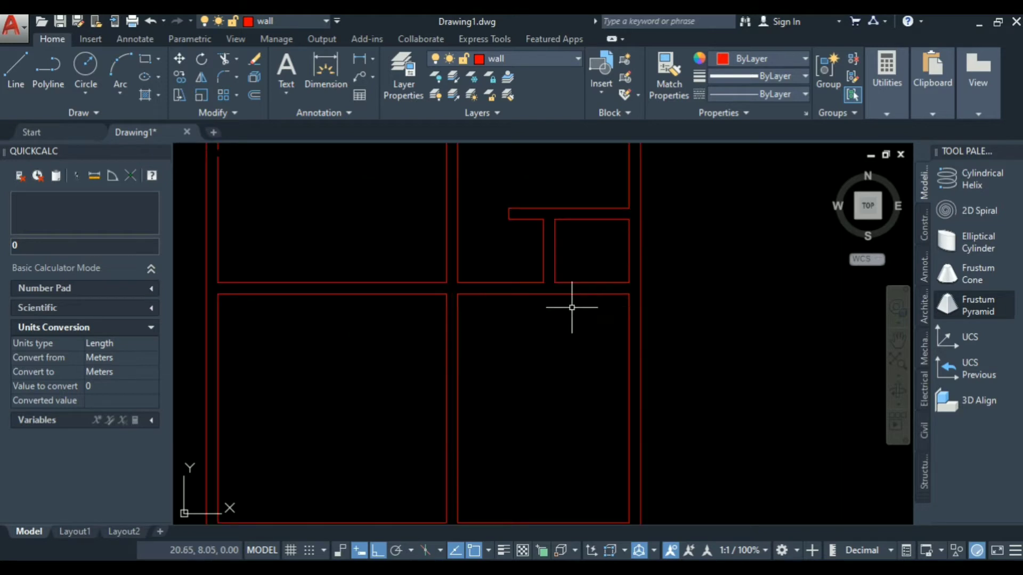
{"action": "scroll", "coordinate": [538, 298], "scroll_direction": "down", "scroll_amount": 2}
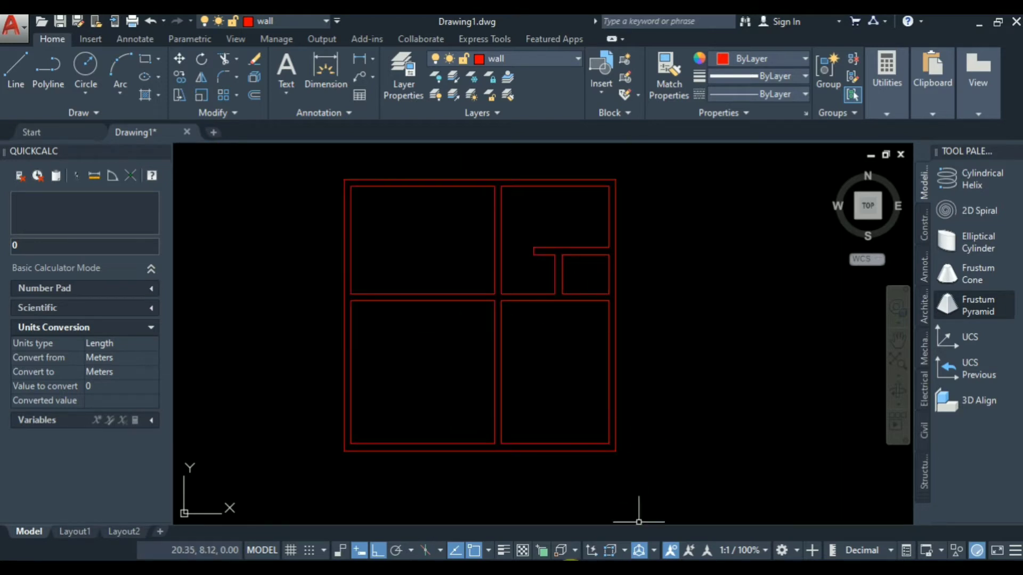
{"action": "key", "text": "alt+Tab"}
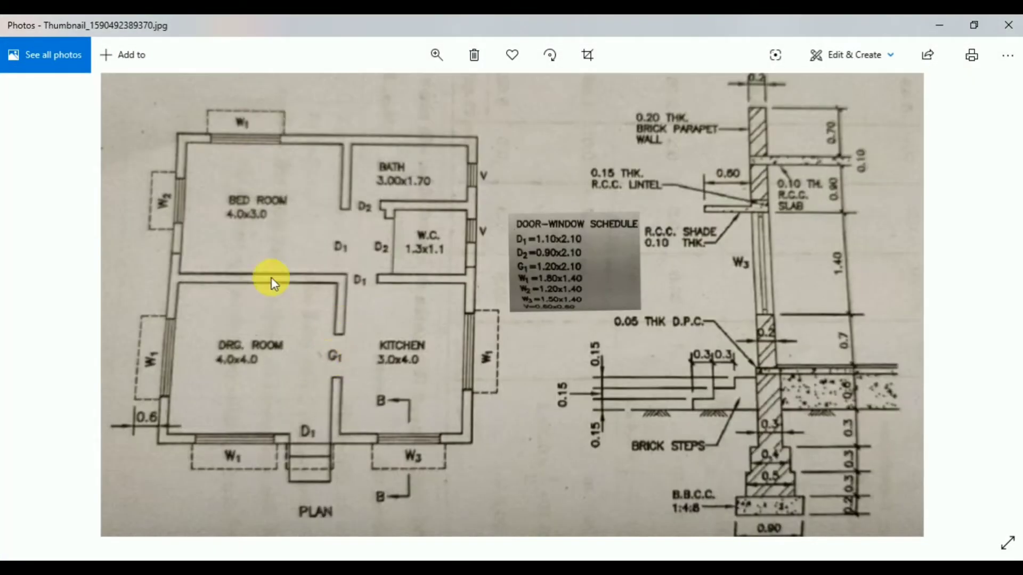
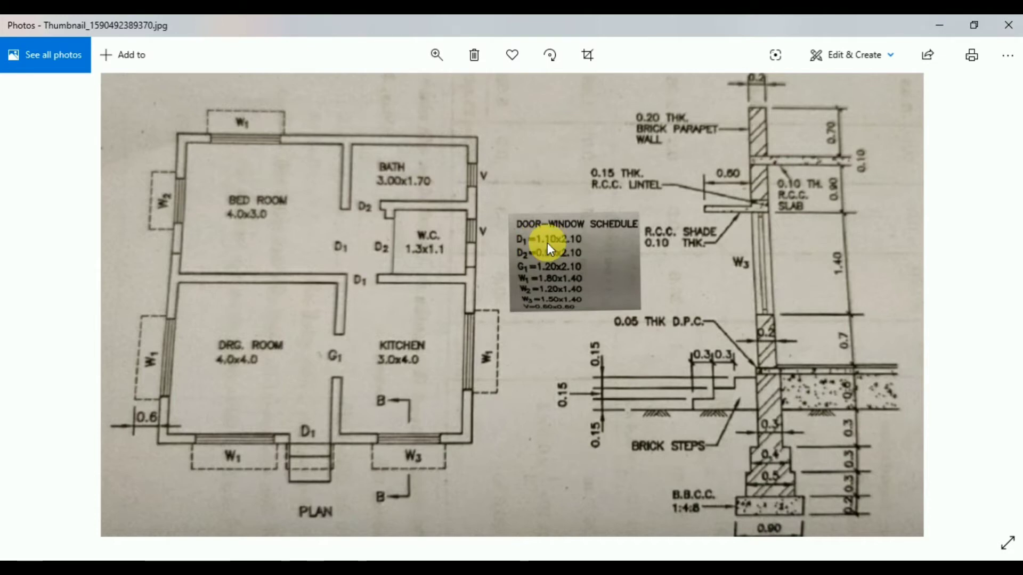
Return to AutoCAD and stretch the drawing room's inner right wall line down to the outer bottom wall line
{"action": "left_click", "coordinate": [526, 572]}
{"action": "scroll", "coordinate": [450, 462], "scroll_direction": "up", "scroll_amount": 5}
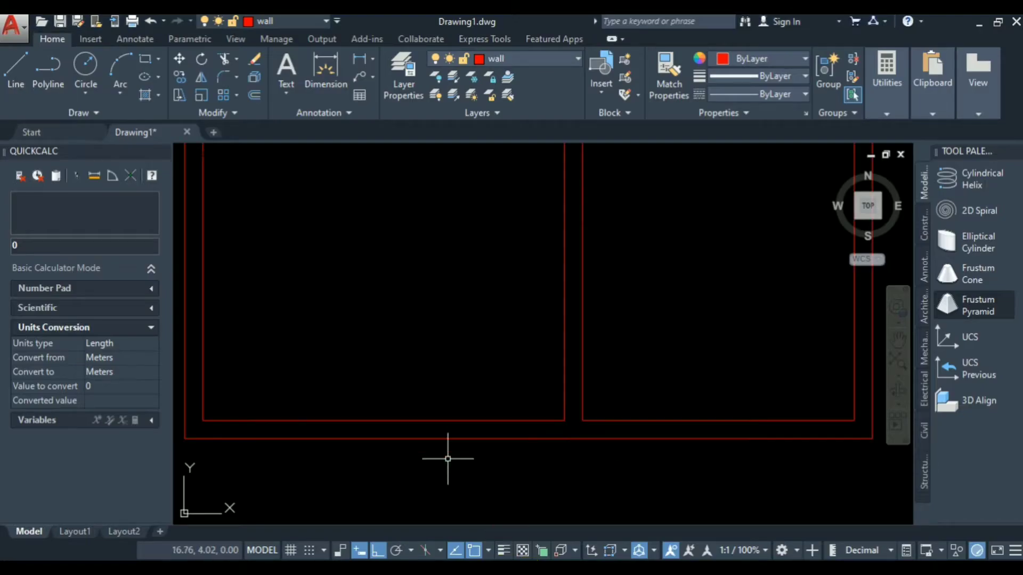
{"action": "scroll", "coordinate": [528, 425], "scroll_direction": "down", "scroll_amount": 3}
{"action": "scroll", "coordinate": [533, 434], "scroll_direction": "up", "scroll_amount": 5}
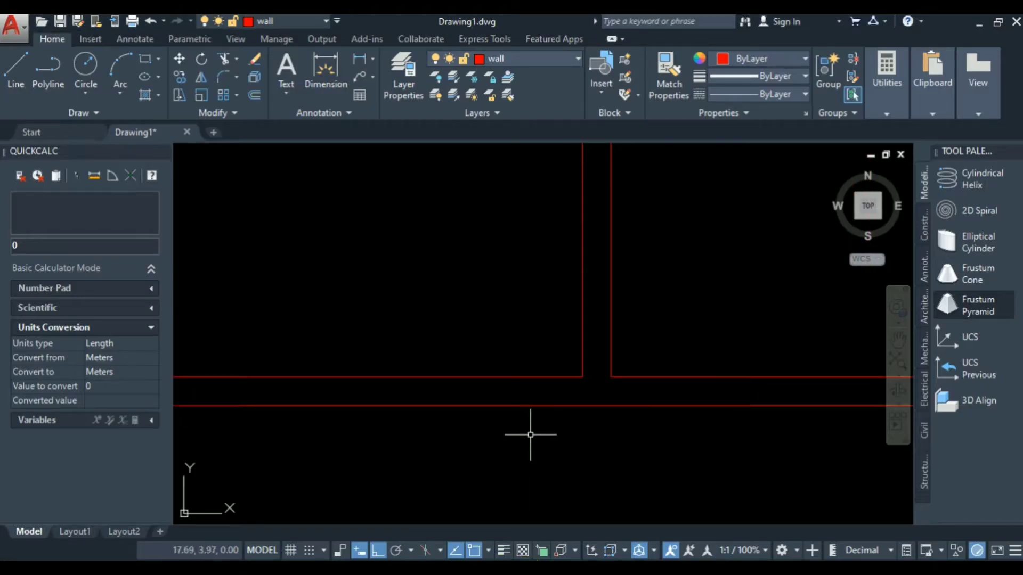
{"action": "left_click", "coordinate": [580, 349]}
{"action": "left_click", "coordinate": [582, 376]}
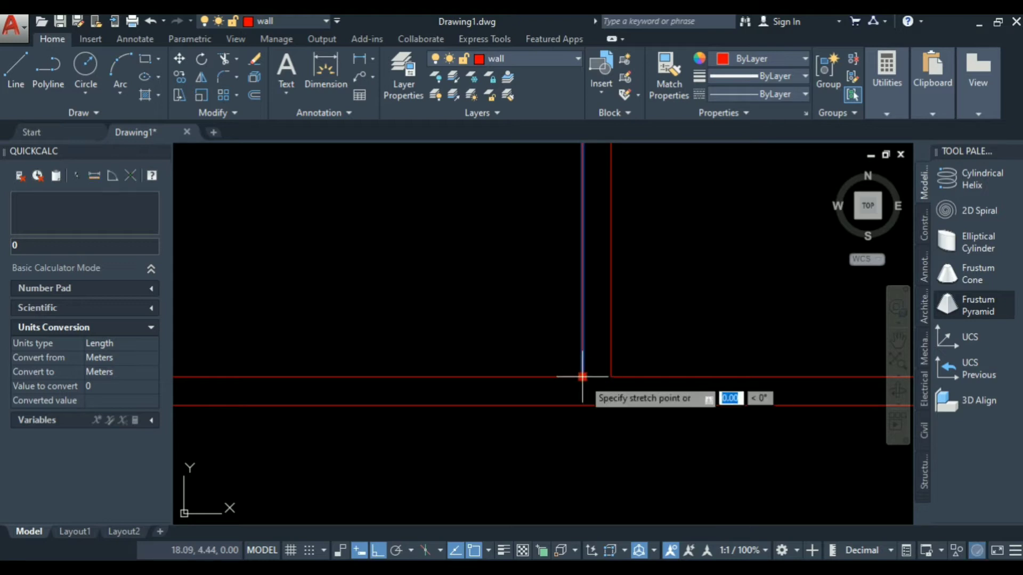
{"action": "left_click", "coordinate": [588, 406]}
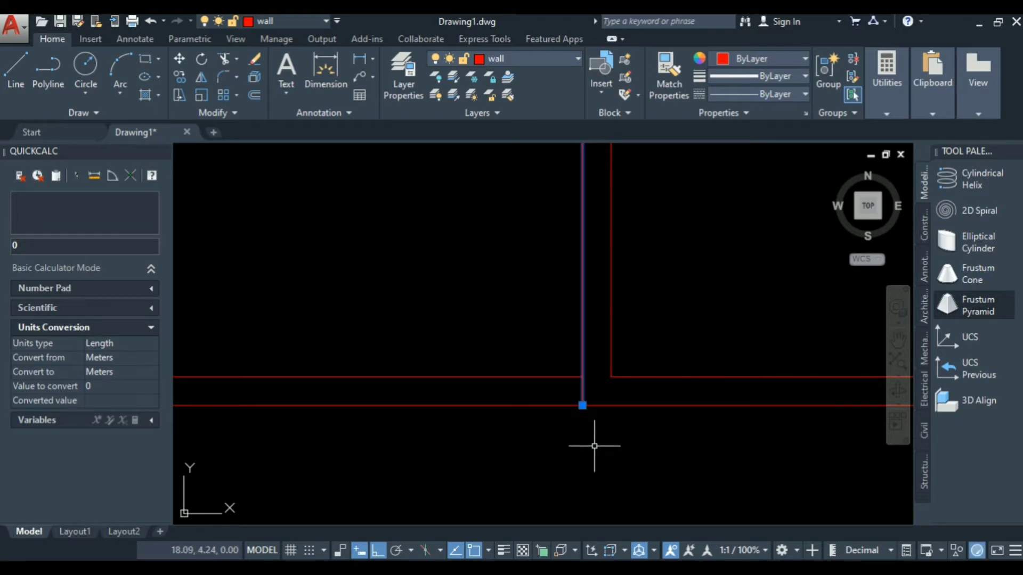
Offset the extended drawing room wall line 1.1 to the left to mark the D1 door width
{"action": "type", "text": "o"}
{"action": "key", "text": "Return"}
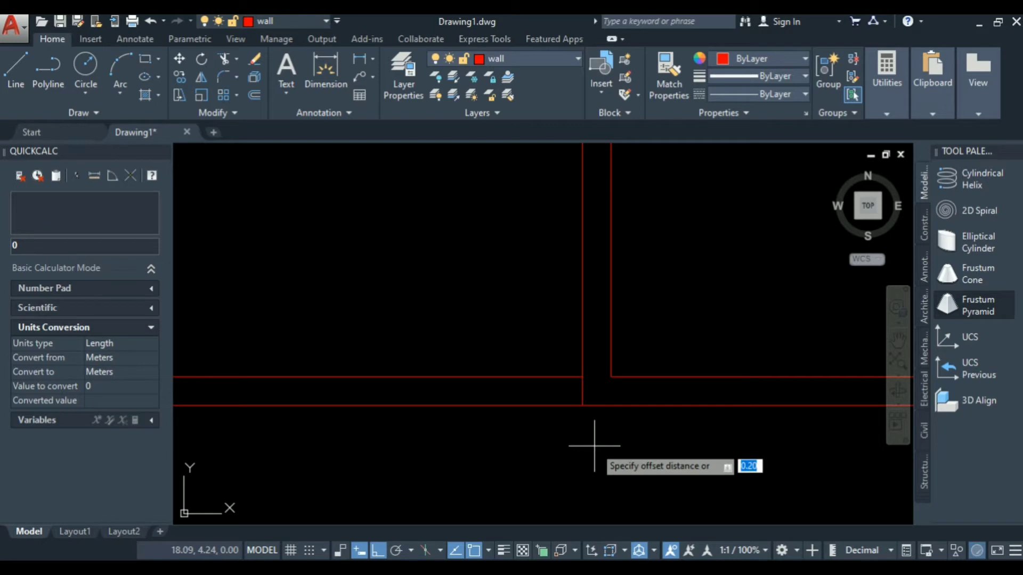
{"action": "type", "text": "1.1"}
{"action": "key", "text": "Return"}
{"action": "left_click", "coordinate": [582, 440]}
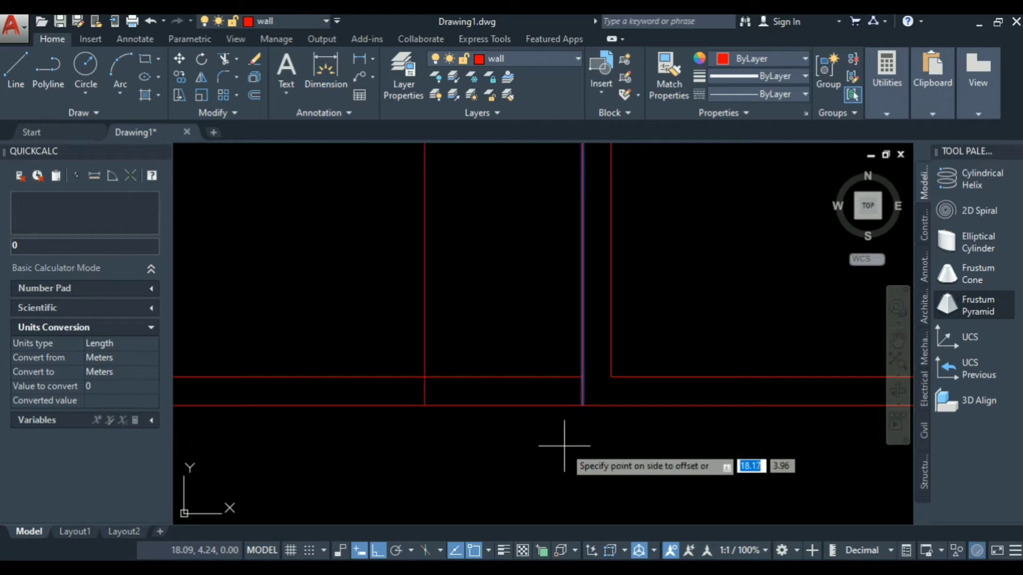
{"action": "left_click", "coordinate": [344, 411]}
{"action": "scroll", "coordinate": [580, 453], "scroll_direction": "down", "scroll_amount": 2}
{"action": "key", "text": "Escape"}
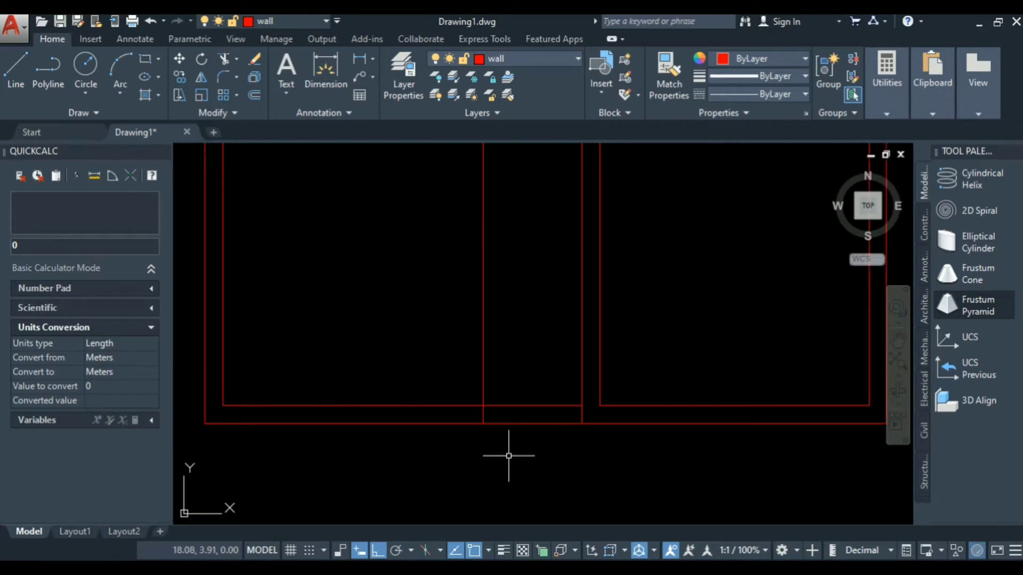
Trim the offset D1 jamb line above the bottom wall, using the two bottom wall lines as cutting edges
{"action": "type", "text": "tr"}
{"action": "key", "text": "Return"}
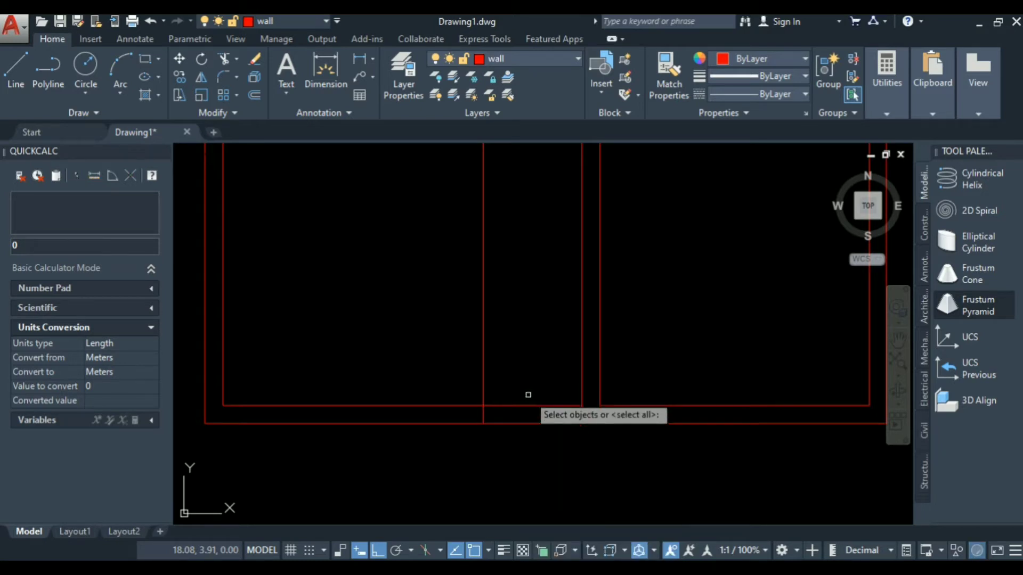
{"action": "left_click", "coordinate": [538, 373]}
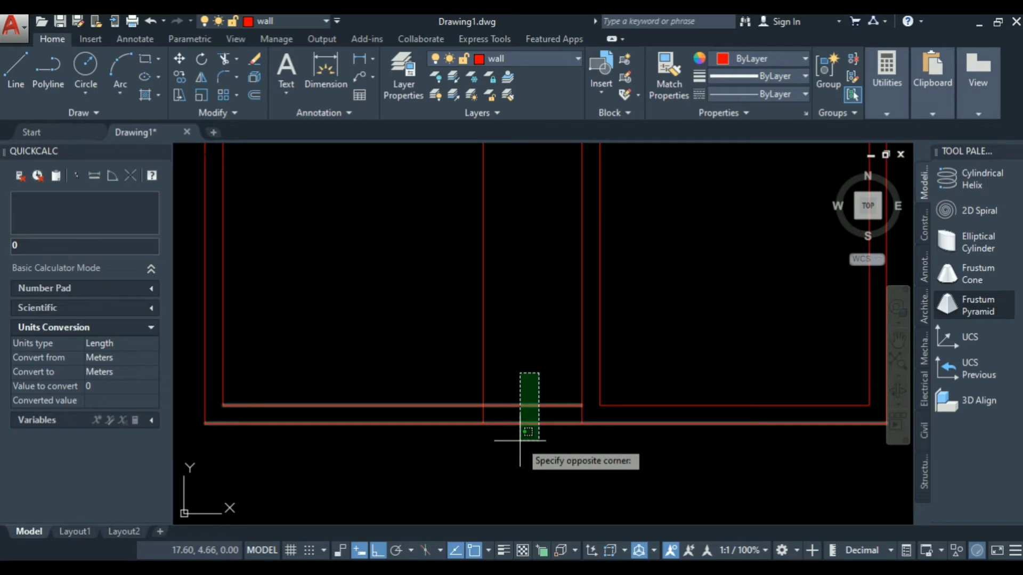
{"action": "left_click", "coordinate": [520, 440]}
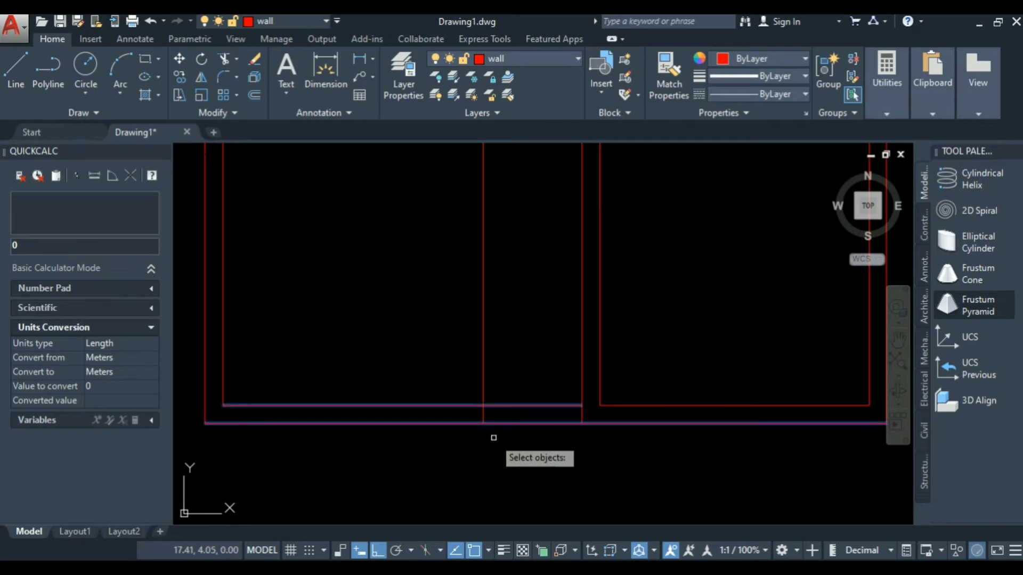
{"action": "key", "text": "Return"}
{"action": "left_click", "coordinate": [516, 329]}
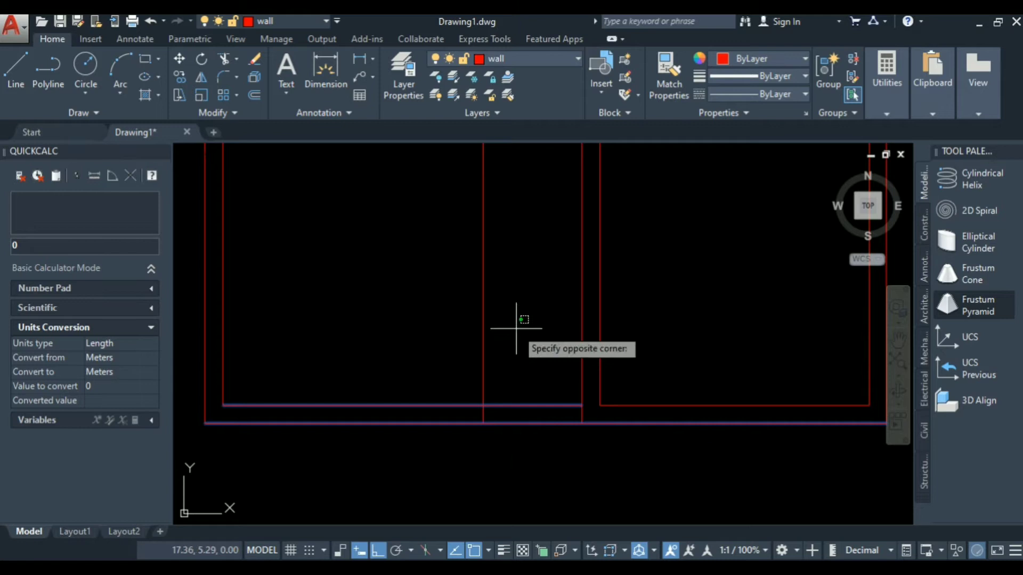
{"action": "left_click", "coordinate": [459, 351]}
{"action": "key", "text": "Return"}
Trim both bottom wall lines between the two jamb lines to open the drawing room's D1 doorway
{"action": "type", "text": "t"}
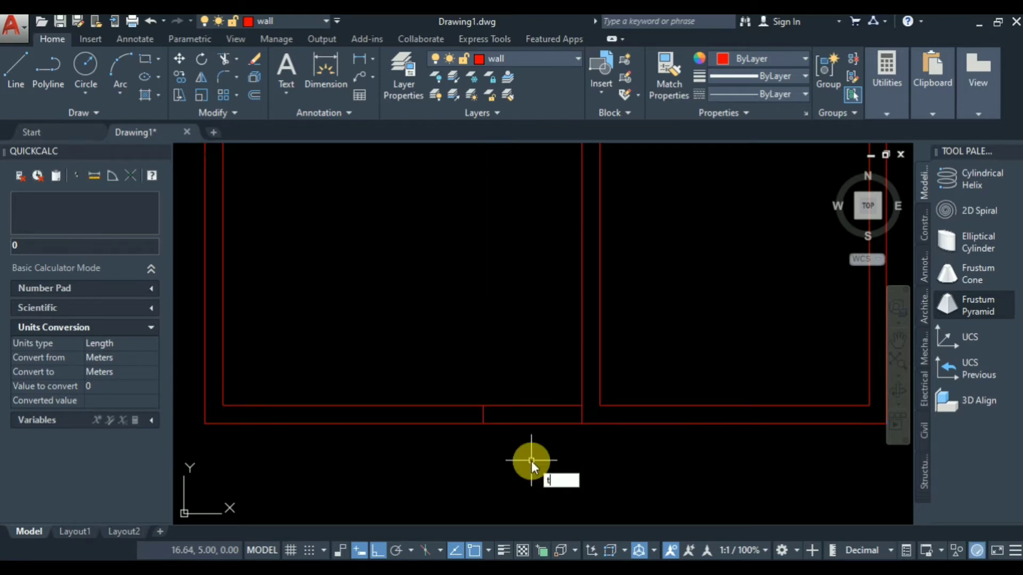
{"action": "key", "text": "Return"}
{"action": "left_click_drag", "start_coordinate": [541, 366], "coordinate": [525, 459]}
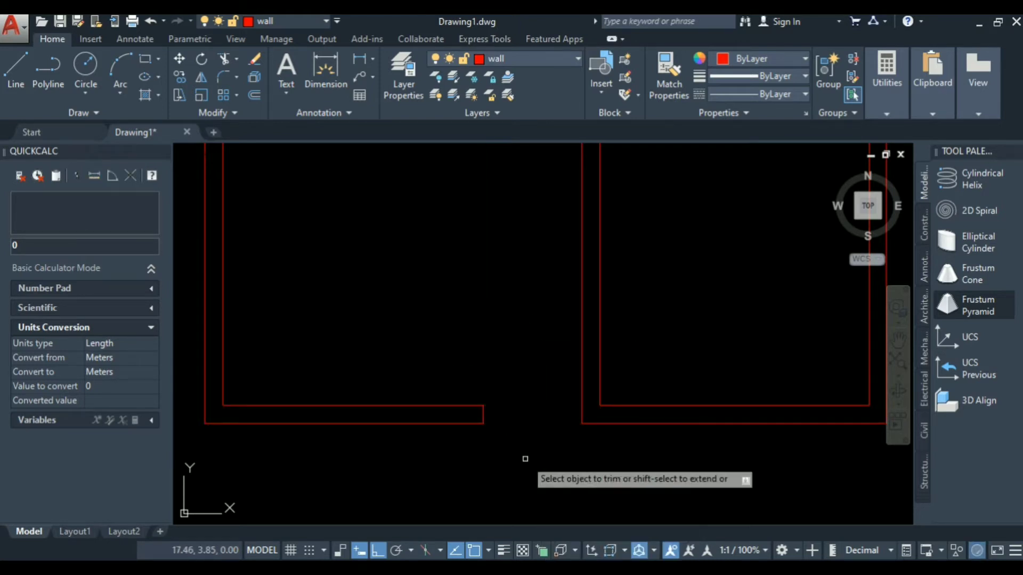
{"action": "scroll", "coordinate": [526, 458], "scroll_direction": "down", "scroll_amount": 3}
{"action": "scroll", "coordinate": [536, 433], "scroll_direction": "up", "scroll_amount": 3}
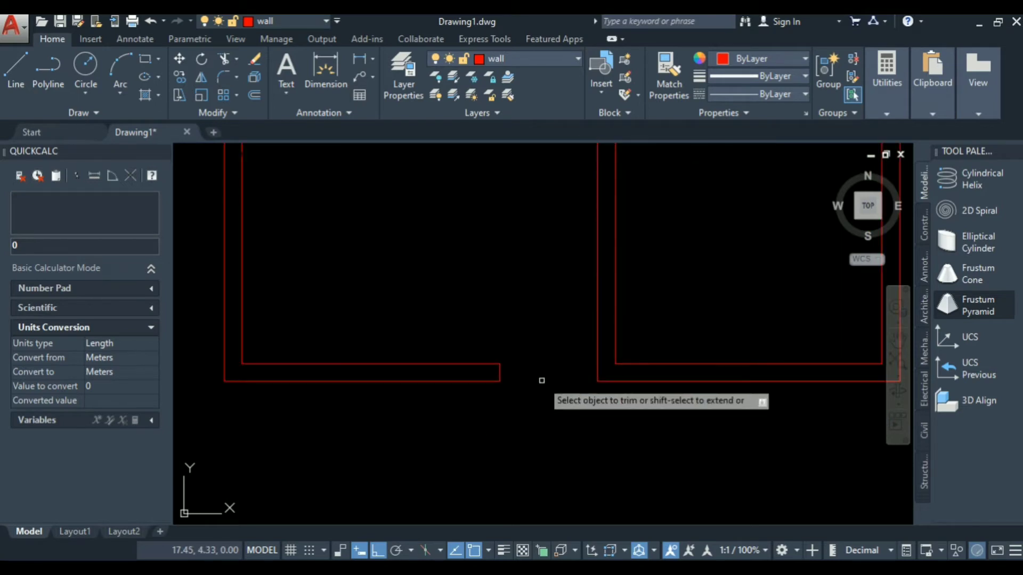
{"action": "scroll", "coordinate": [542, 380], "scroll_direction": "down", "scroll_amount": 2}
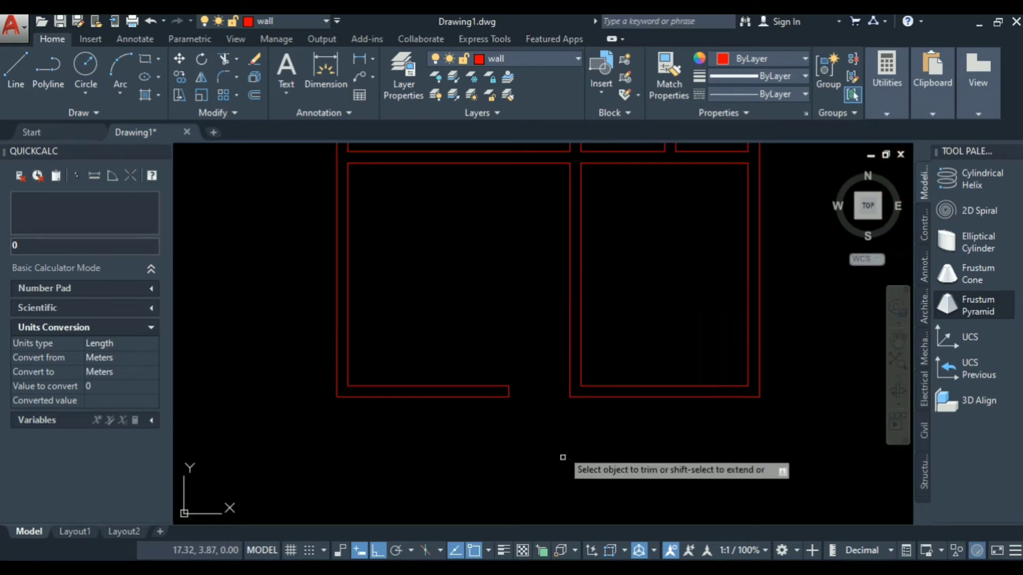
Switch to the reference image in Photos to examine the opening between drawing room and kitchen, and return to AutoCAD
{"action": "left_click", "coordinate": [538, 570]}
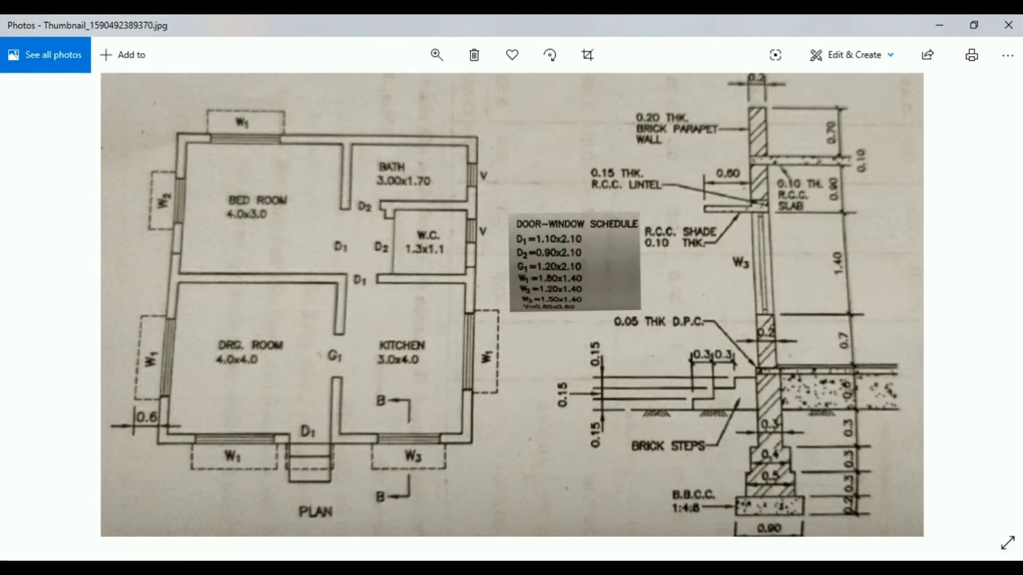
{"action": "left_click", "coordinate": [530, 558]}
{"action": "scroll", "coordinate": [526, 293], "scroll_direction": "down", "scroll_amount": 2}
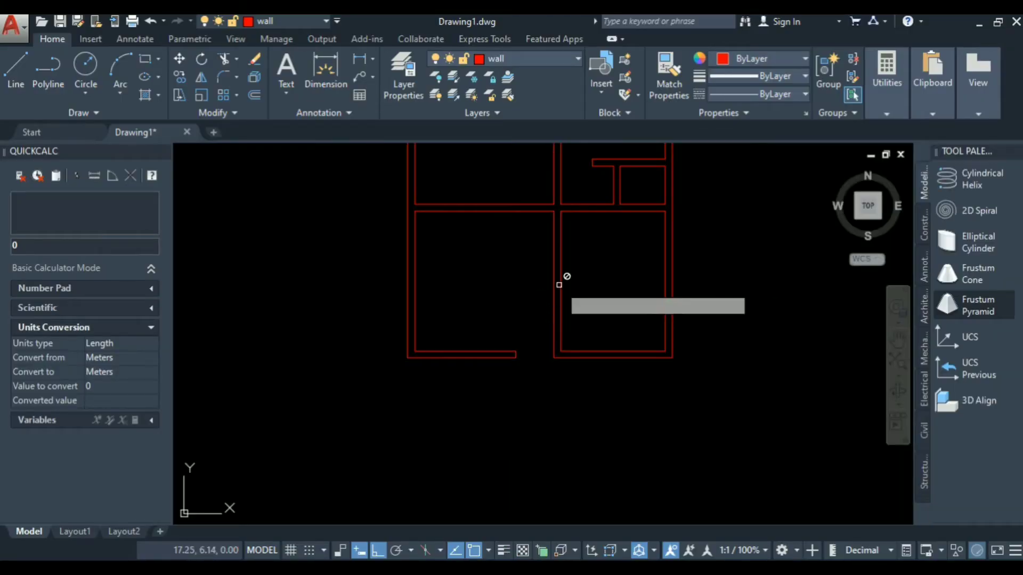
{"action": "scroll", "coordinate": [562, 284], "scroll_direction": "up", "scroll_amount": 2}
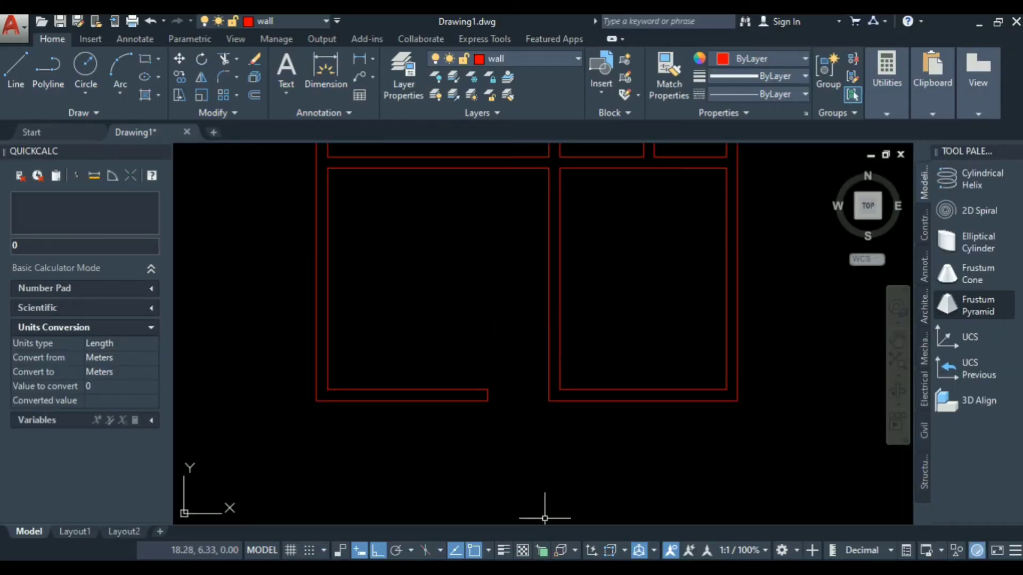
{"action": "left_click", "coordinate": [562, 558]}
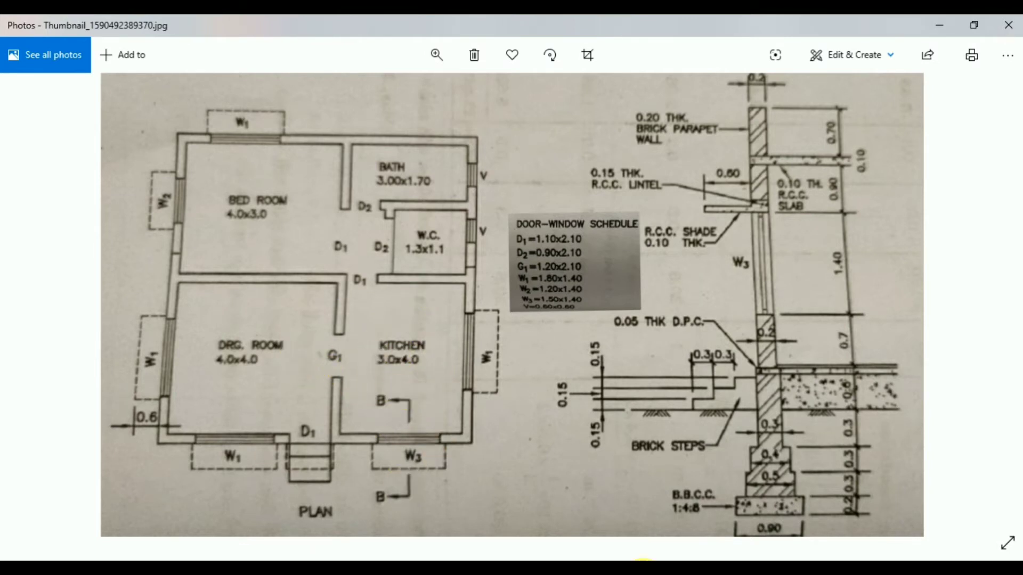
{"action": "mouse_move", "coordinate": [540, 566]}
{"action": "left_click", "coordinate": [552, 501]}
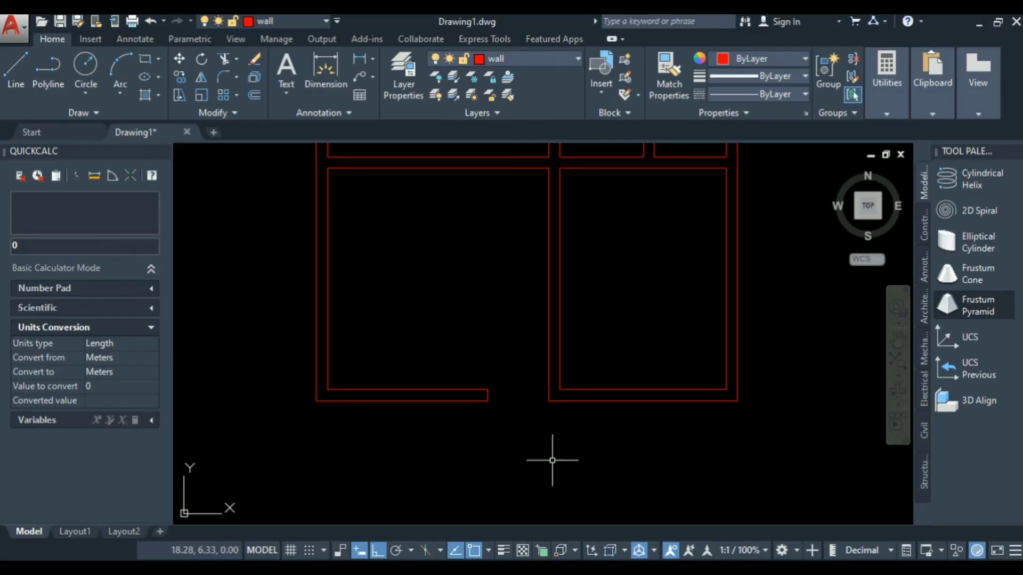
Draw a line across the wall between the drawing room and kitchen, from midpoint to midpoint of its two faces
{"action": "scroll", "coordinate": [589, 335], "scroll_direction": "down", "scroll_amount": 2}
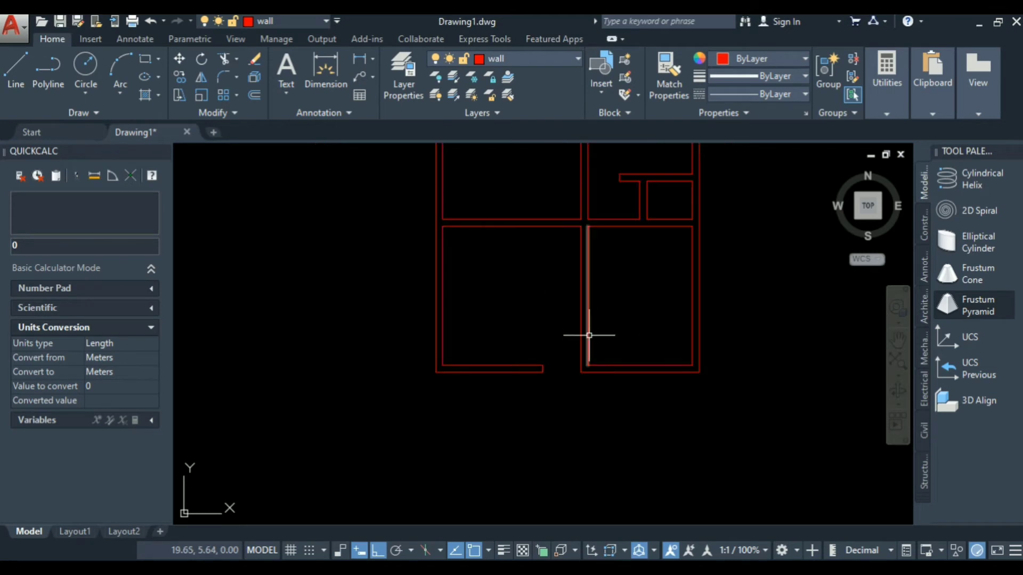
{"action": "type", "text": "l"}
{"action": "key", "text": "Return"}
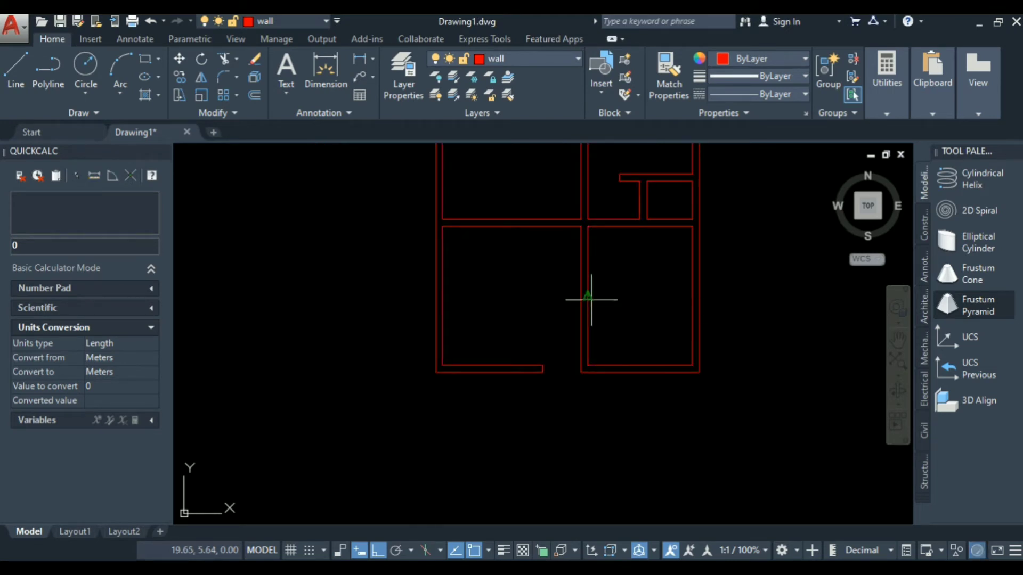
{"action": "scroll", "coordinate": [600, 326], "scroll_direction": "up", "scroll_amount": 6}
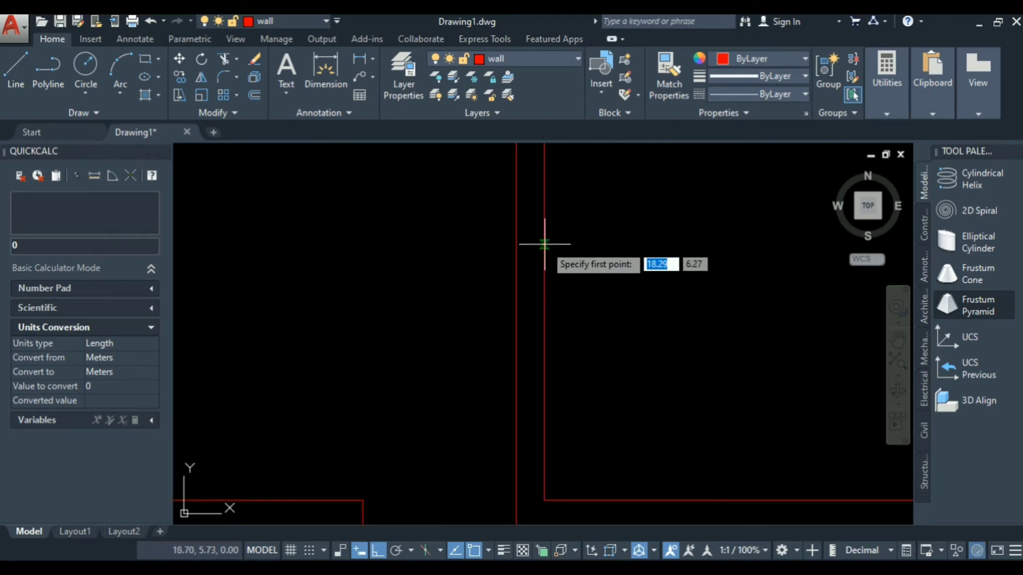
{"action": "scroll", "coordinate": [544, 244], "scroll_direction": "down", "scroll_amount": 6}
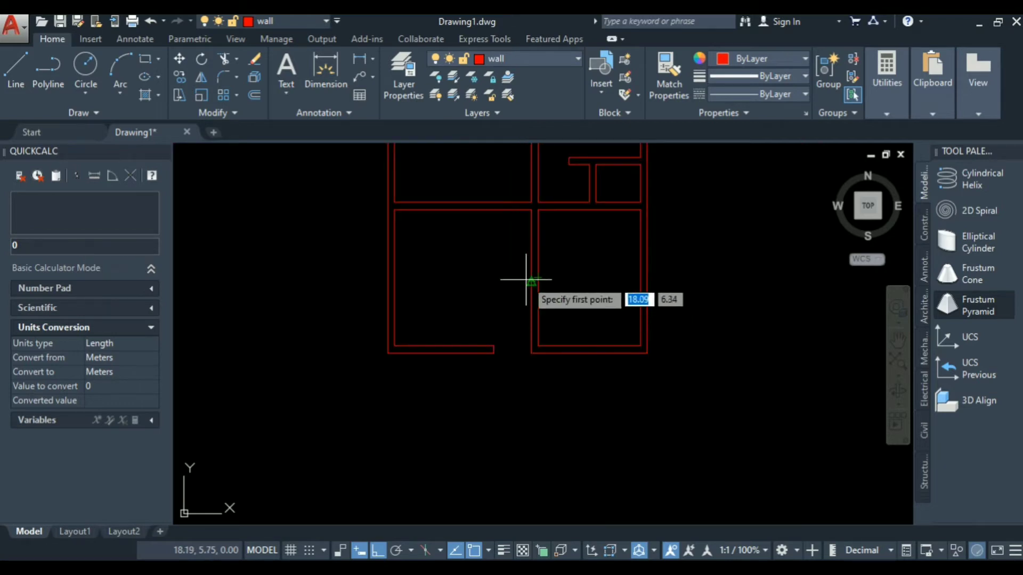
{"action": "scroll", "coordinate": [525, 279], "scroll_direction": "up", "scroll_amount": 5}
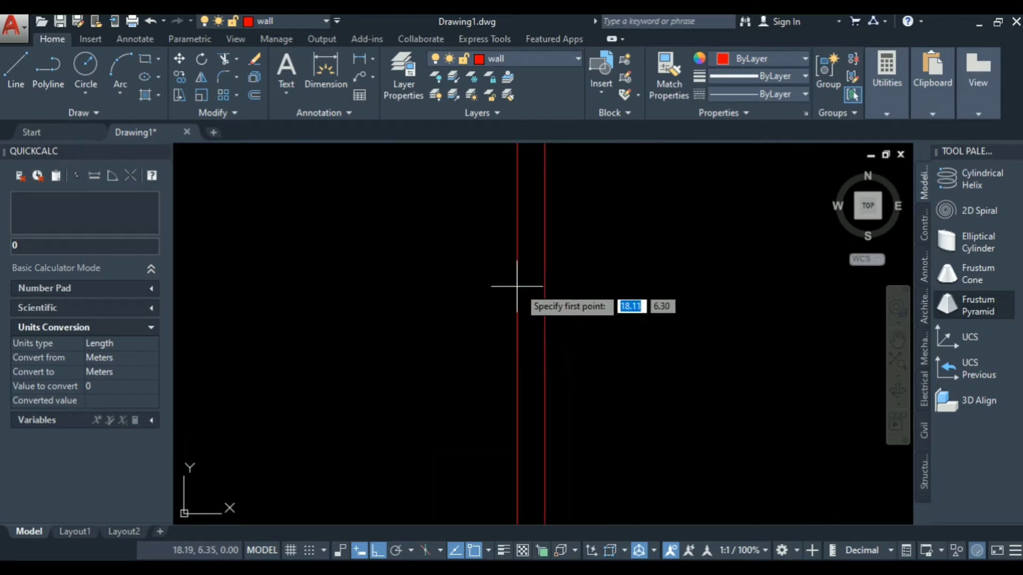
{"action": "left_click", "coordinate": [518, 281]}
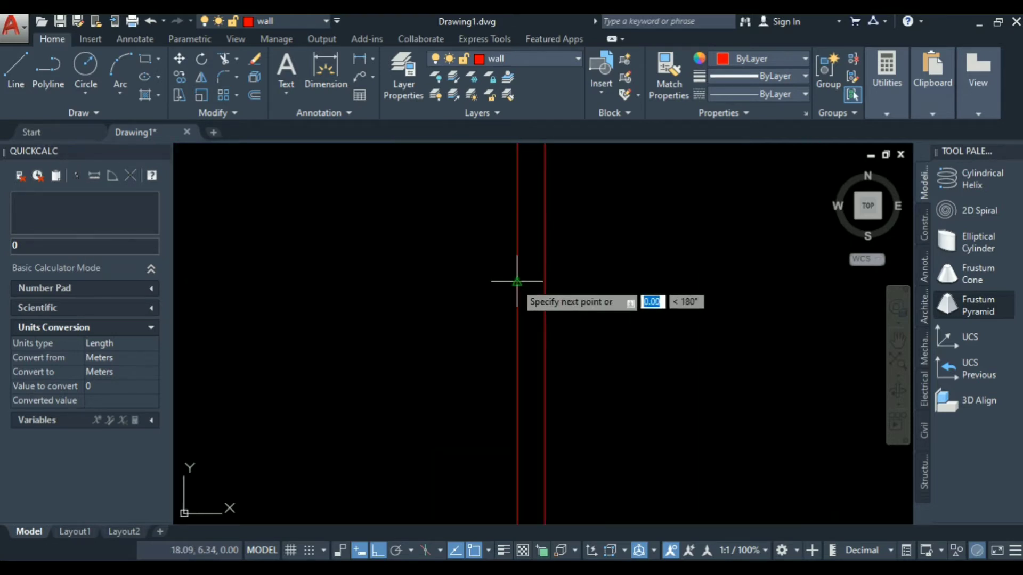
{"action": "left_click", "coordinate": [544, 280]}
{"action": "key", "text": "Escape"}
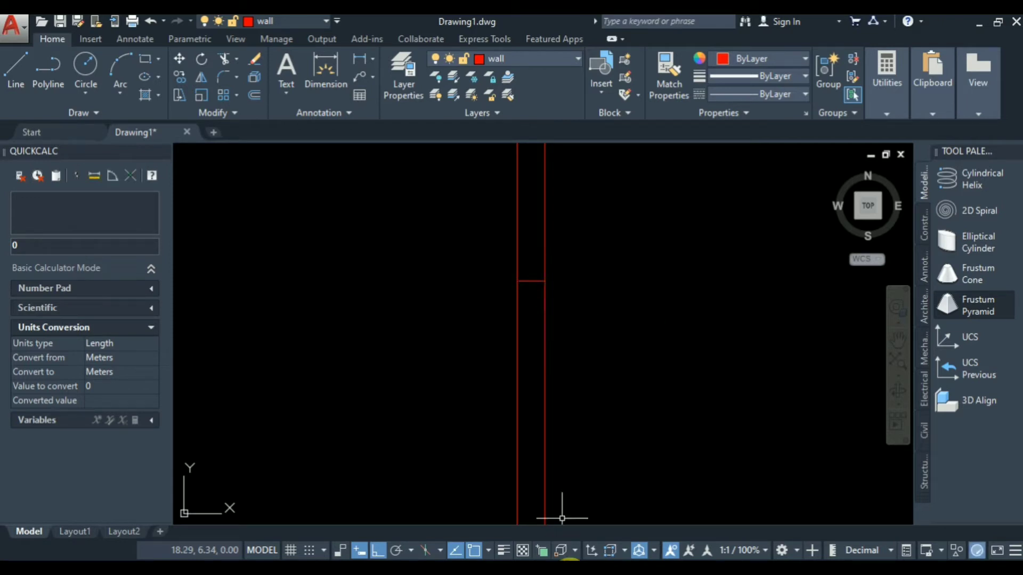
Check the G1 opening's width in the door-window schedule in Photos, and return to AutoCAD
{"action": "left_click", "coordinate": [573, 559]}
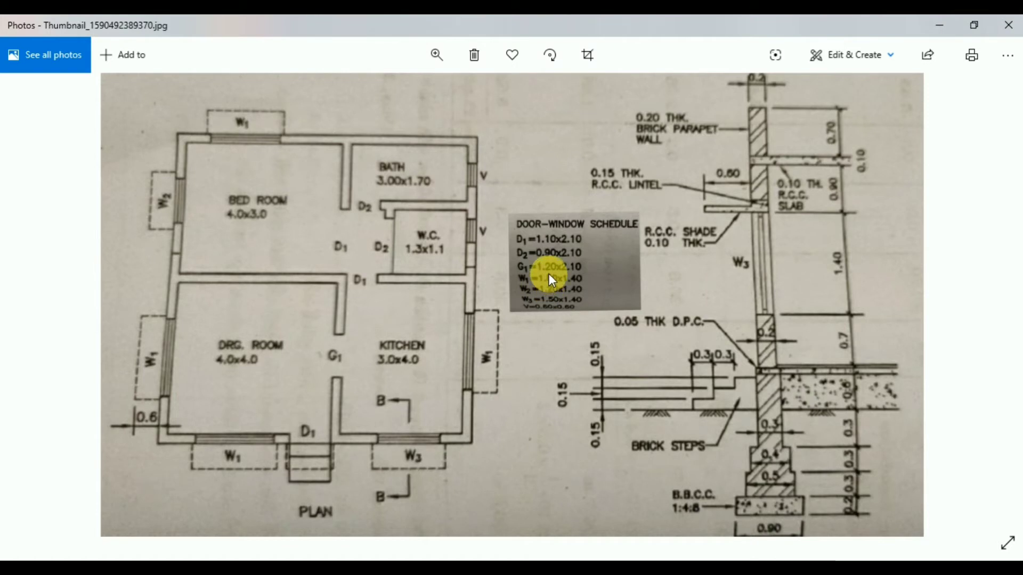
{"action": "mouse_move", "coordinate": [533, 568]}
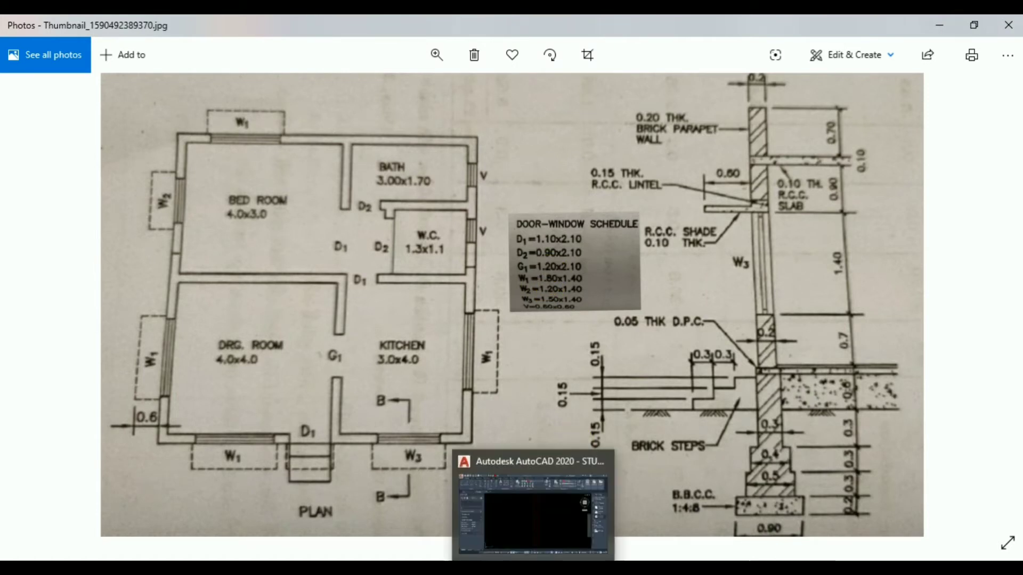
{"action": "left_click", "coordinate": [514, 548]}
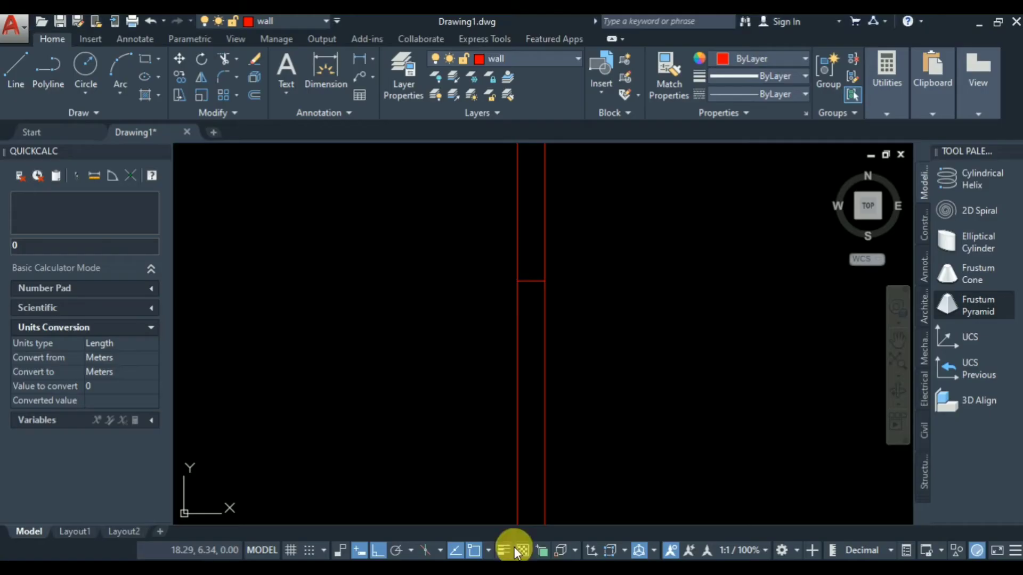
Offset the line across the wall by 0.6 both upward and downward to mark the G1 jambs, and delete the original line
{"action": "left_click", "coordinate": [531, 281]}
{"action": "type", "text": "o"}
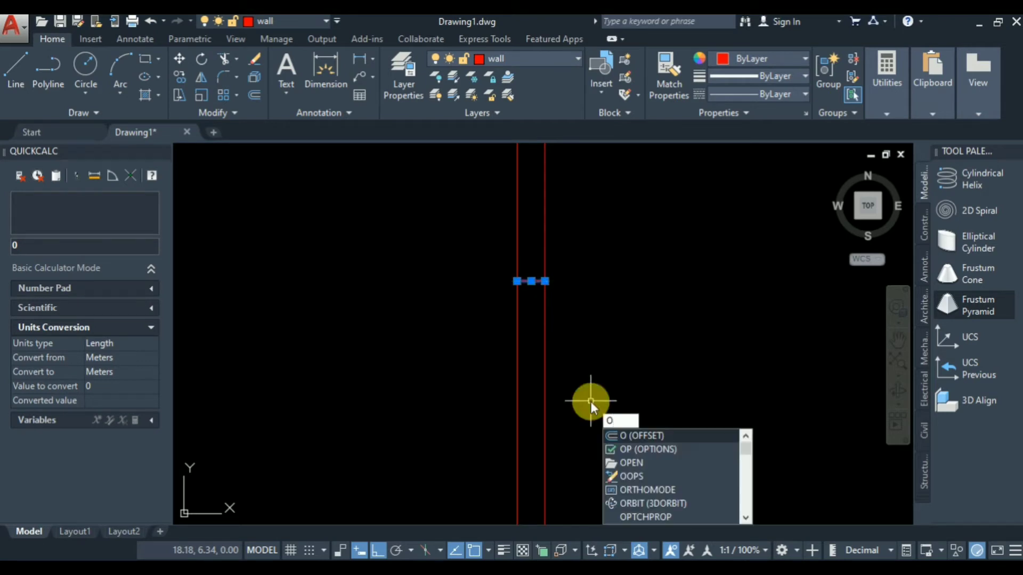
{"action": "key", "text": "Return"}
{"action": "type", "text": ".6"}
{"action": "key", "text": "Return"}
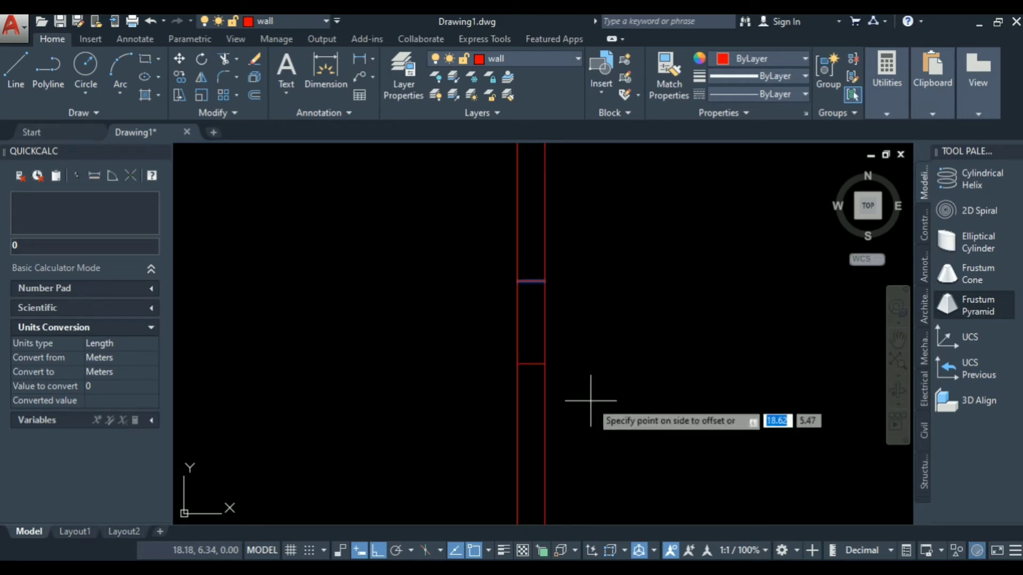
{"action": "left_click", "coordinate": [532, 429]}
{"action": "left_click", "coordinate": [524, 281]}
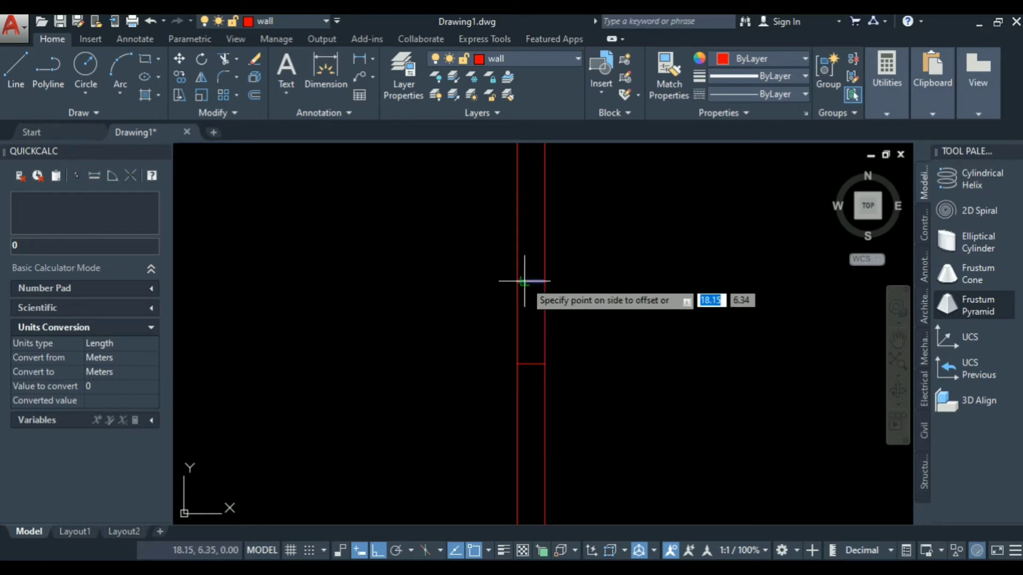
{"action": "left_click", "coordinate": [528, 220]}
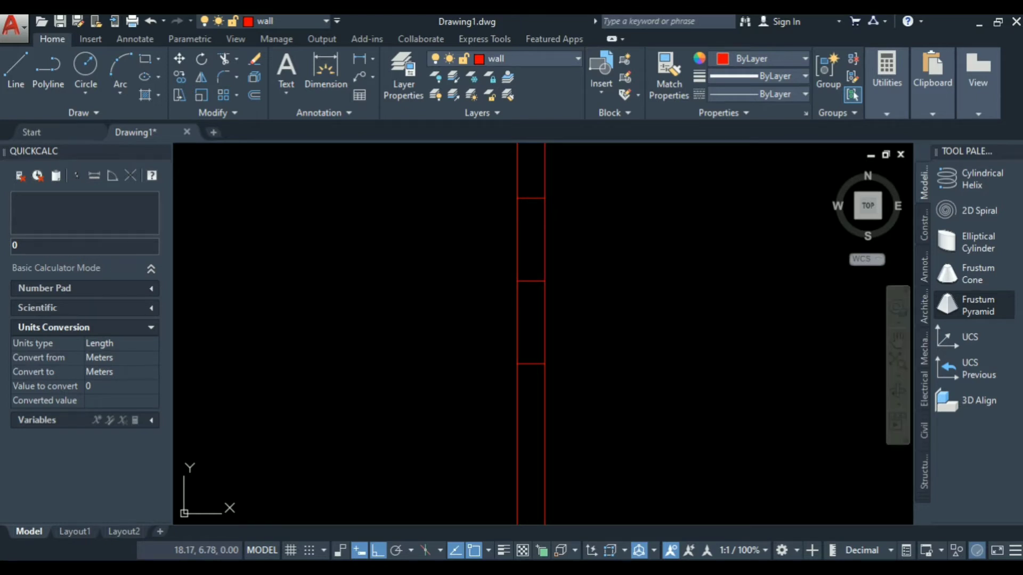
{"action": "left_click", "coordinate": [529, 281]}
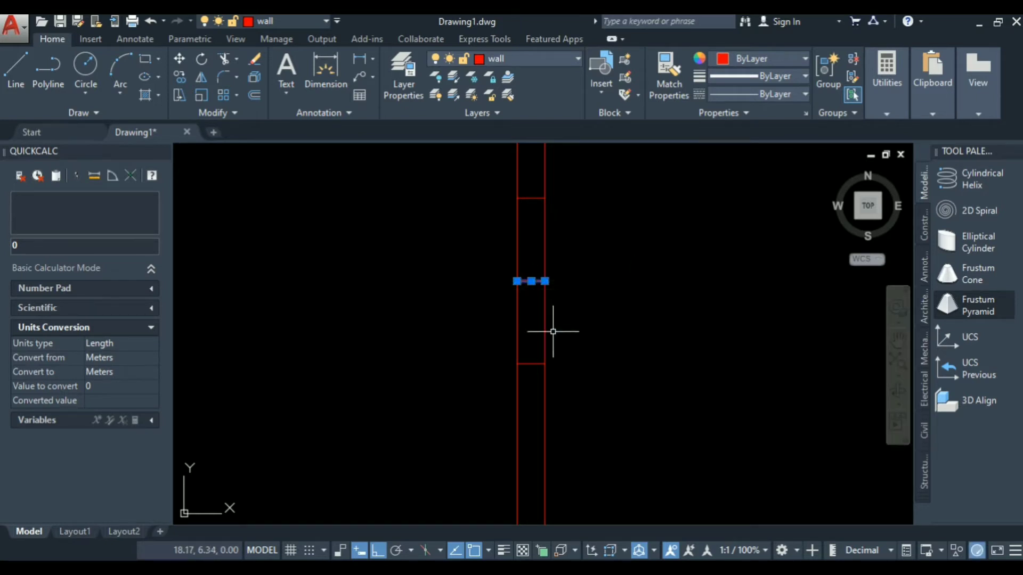
{"action": "key", "text": "Delete"}
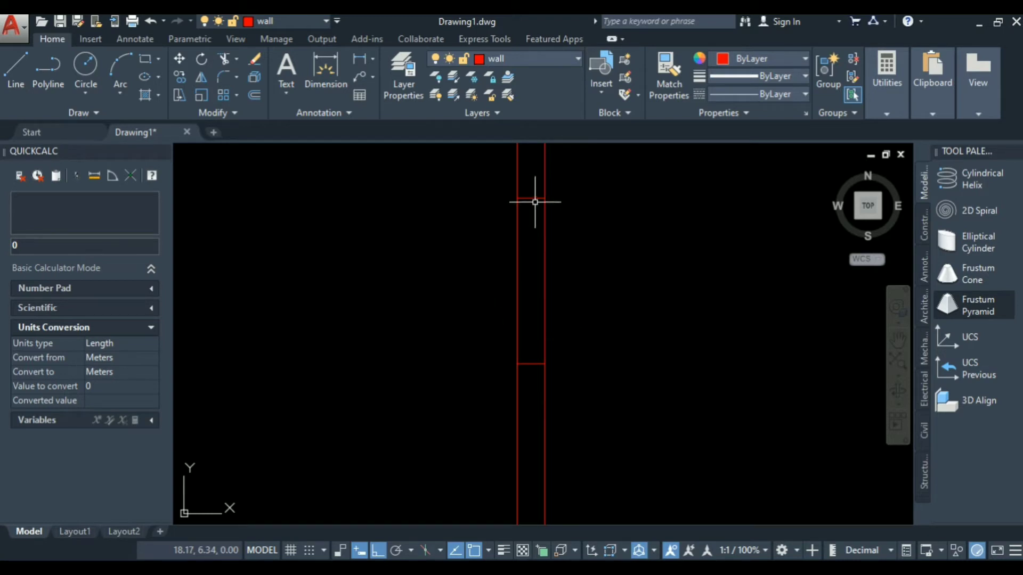
Measure the distance between the two G1 jamb lines with a temporary linear dimension, and cancel without placing it
{"action": "left_click", "coordinate": [359, 59]}
{"action": "left_click", "coordinate": [528, 199]}
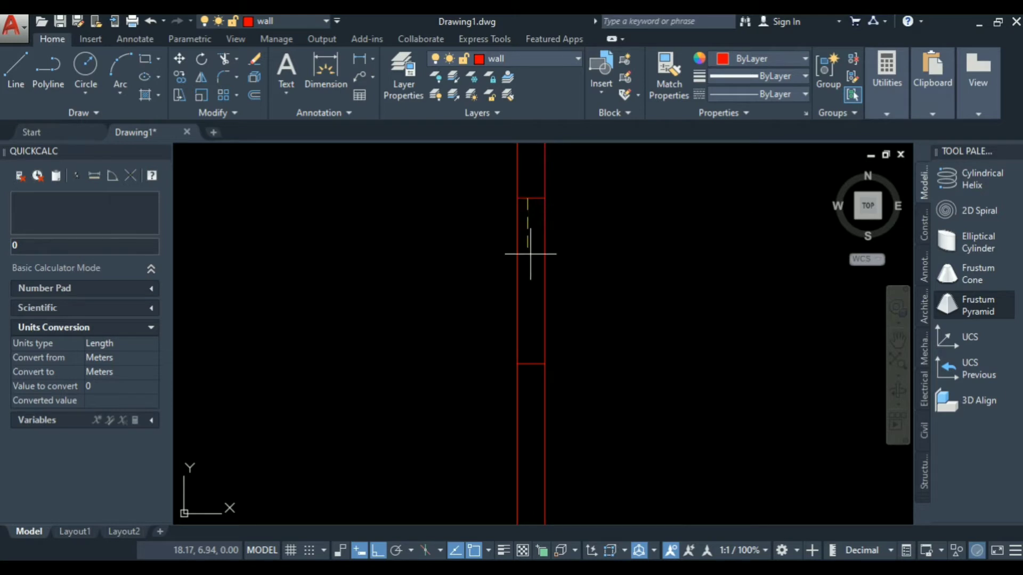
{"action": "left_click", "coordinate": [531, 364]}
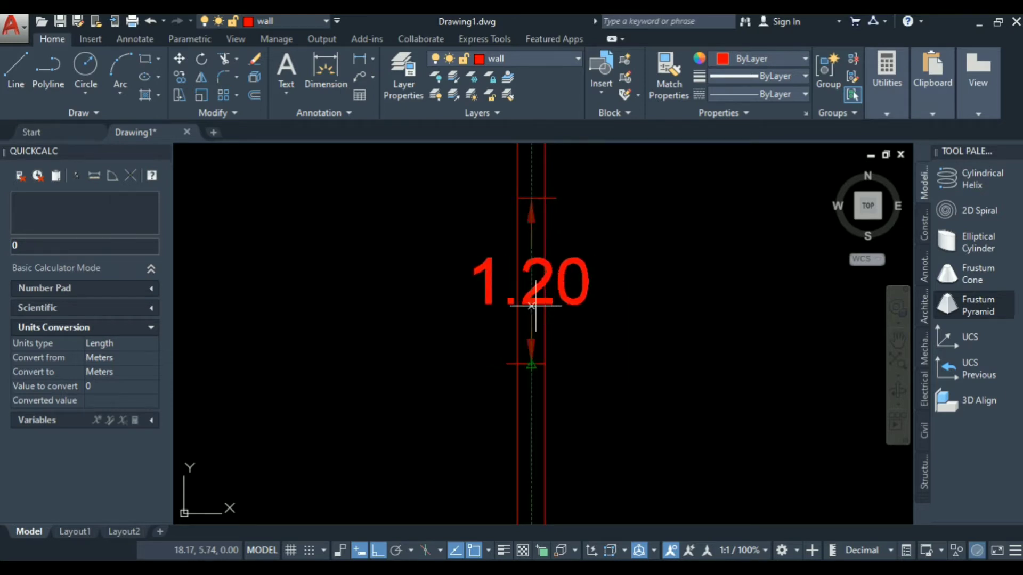
{"action": "key", "text": "Escape"}
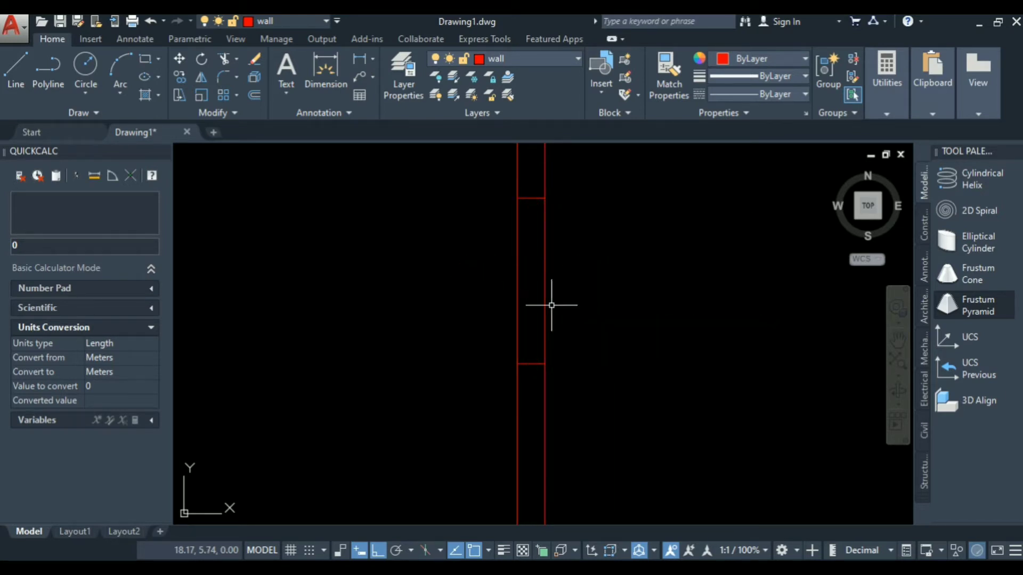
Trim both faces of the wall between the drawing room and kitchen between the jamb lines to open G1
{"action": "type", "text": "TR"}
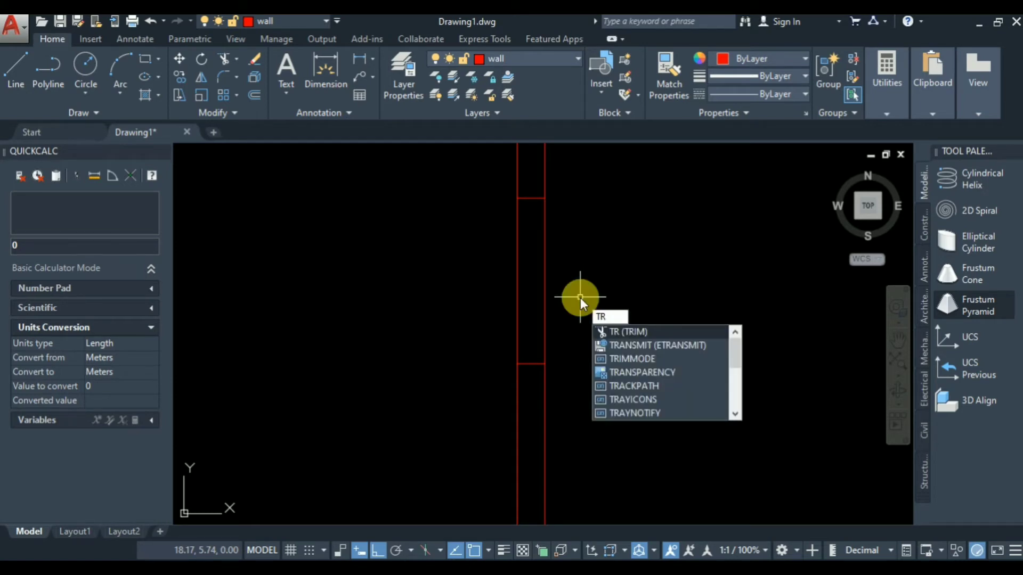
{"action": "key", "text": "Return"}
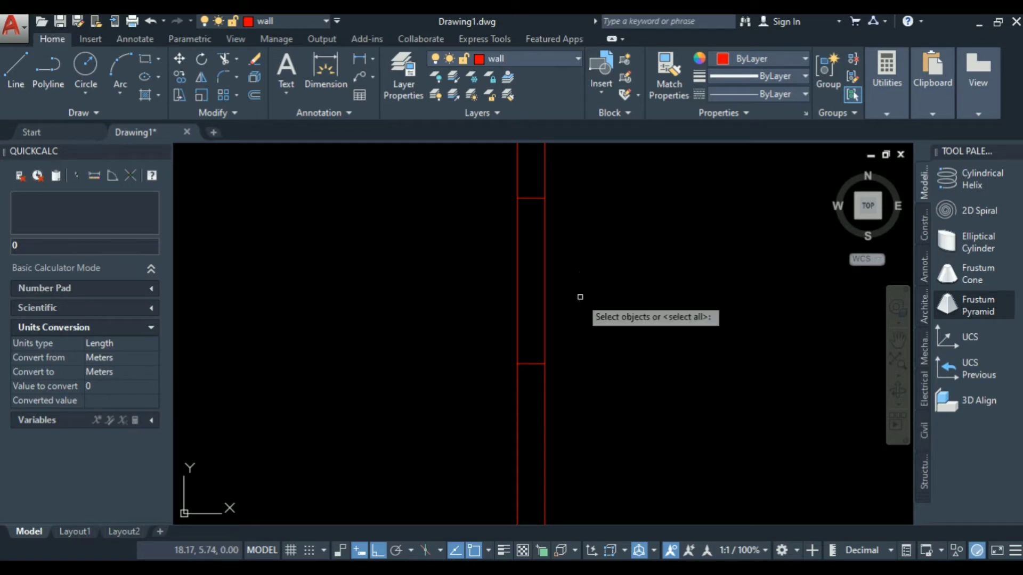
{"action": "key", "text": "Return"}
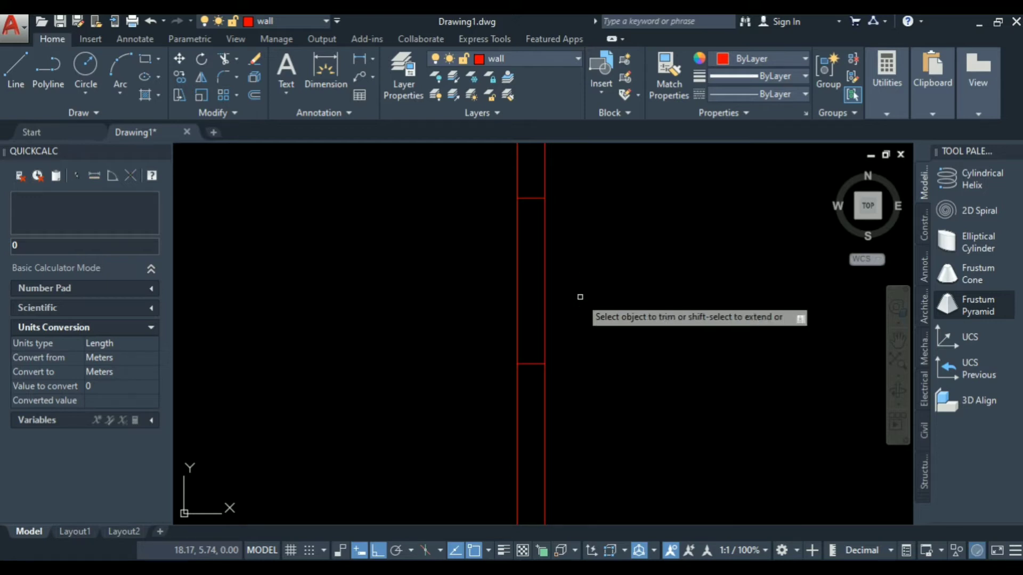
{"action": "left_click", "coordinate": [585, 255]}
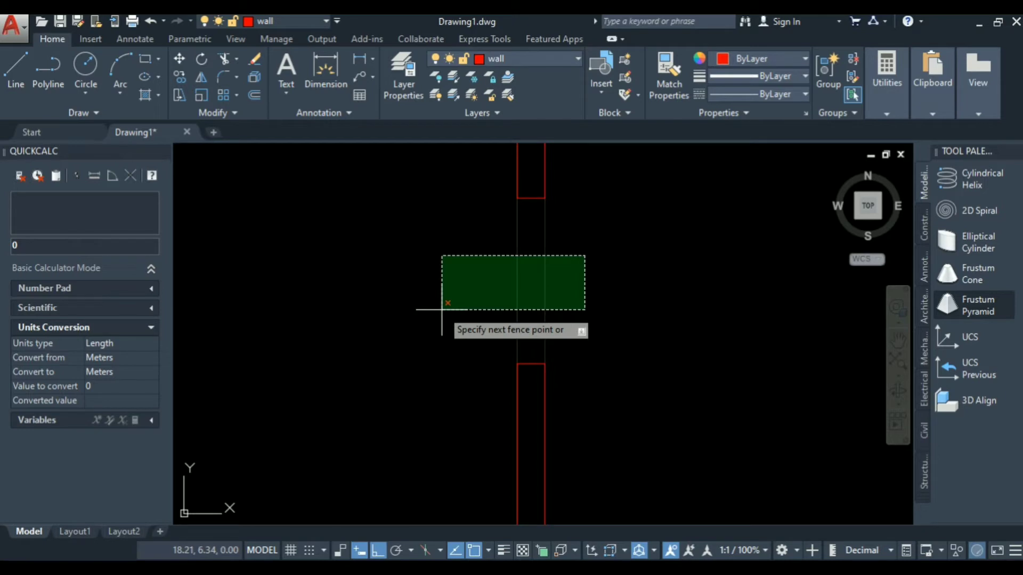
{"action": "left_click", "coordinate": [474, 308]}
{"action": "scroll", "coordinate": [610, 272], "scroll_direction": "down", "scroll_amount": 3}
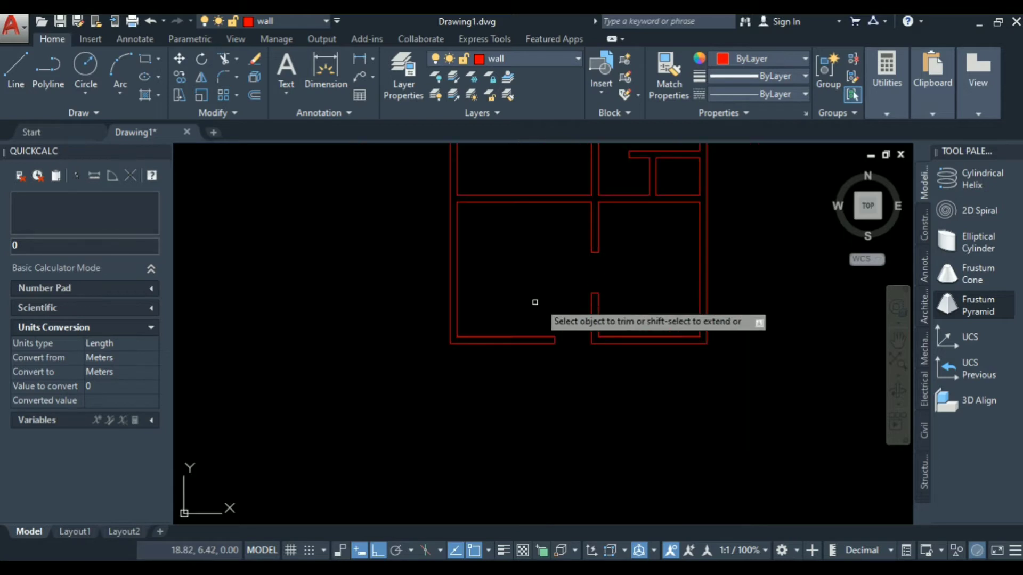
{"action": "scroll", "coordinate": [534, 303], "scroll_direction": "up", "scroll_amount": 2}
{"action": "key", "text": "Escape"}
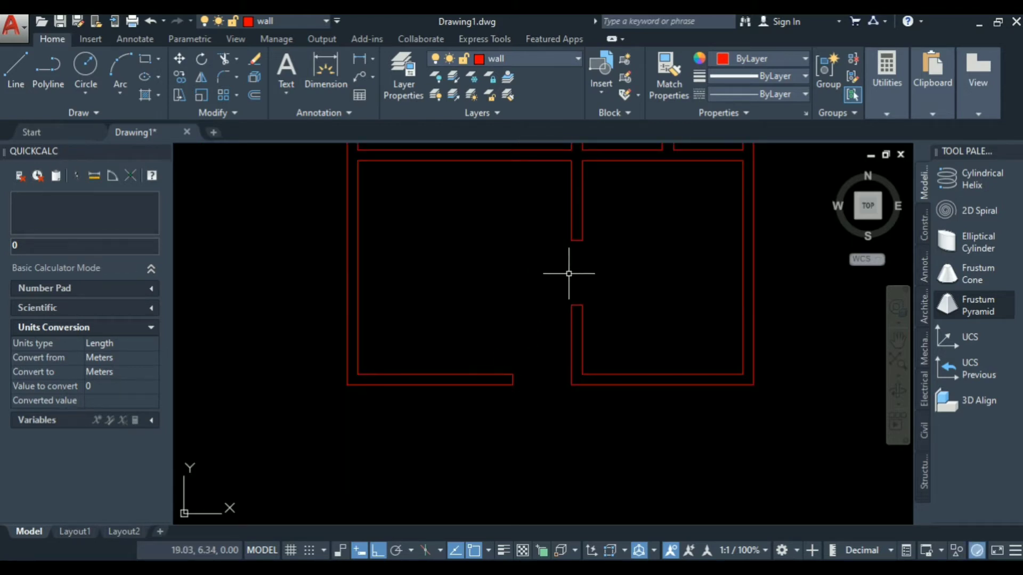
{"action": "scroll", "coordinate": [589, 280], "scroll_direction": "down", "scroll_amount": 2}
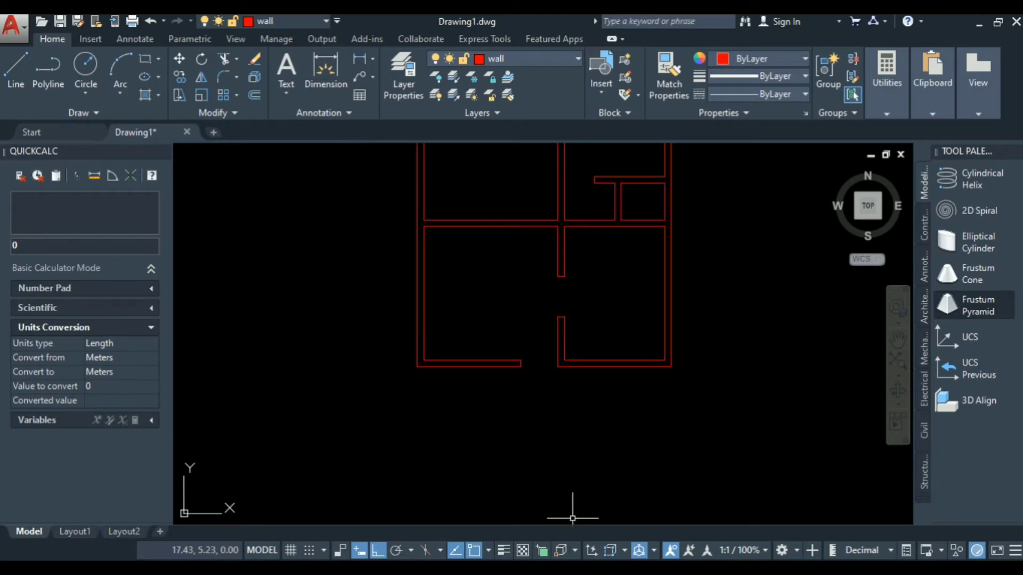
Check the kitchen's D1 door in Photos, return to AutoCAD, and stretch the kitchen-side face line above G1 up to the cross wall's upper face
{"action": "left_click", "coordinate": [566, 570]}
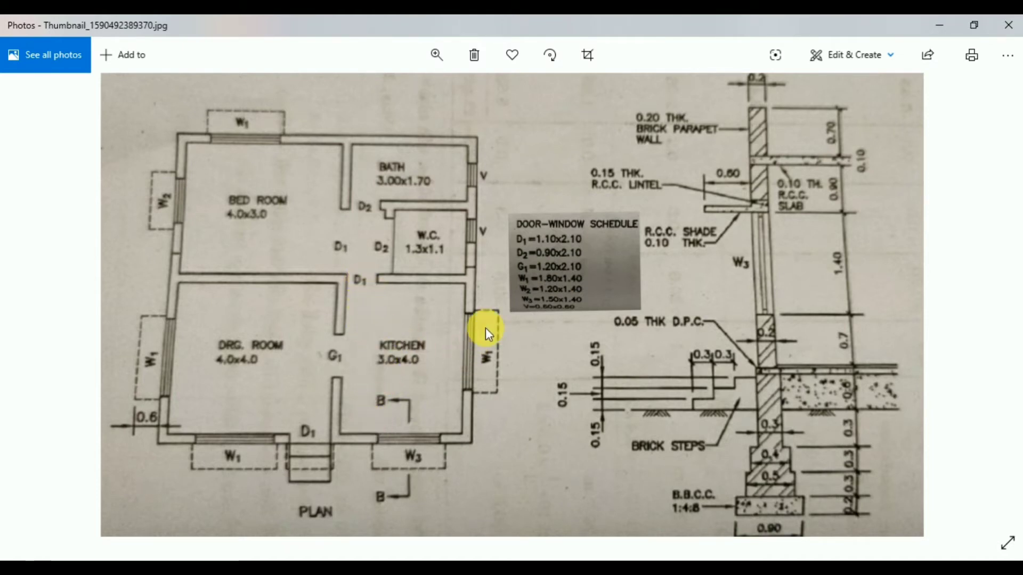
{"action": "left_click", "coordinate": [524, 569]}
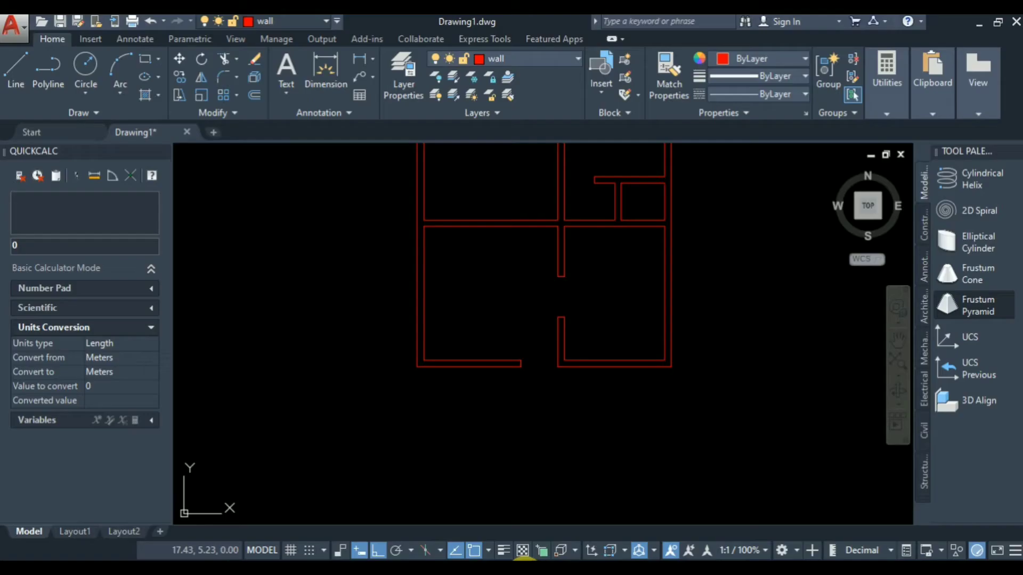
{"action": "scroll", "coordinate": [583, 221], "scroll_direction": "up", "scroll_amount": 6}
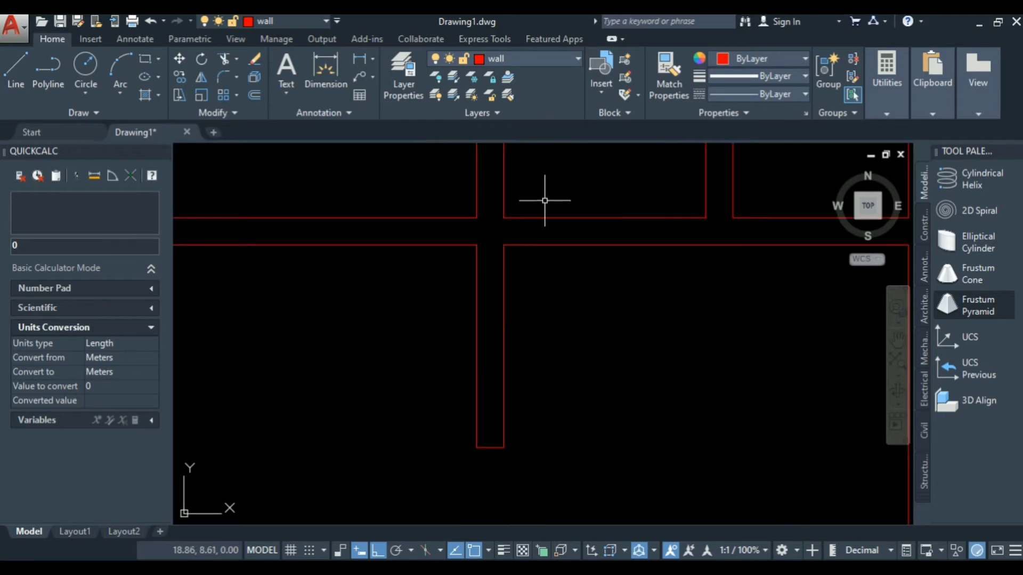
{"action": "scroll", "coordinate": [527, 272], "scroll_direction": "down", "scroll_amount": 2}
{"action": "left_click", "coordinate": [515, 267]}
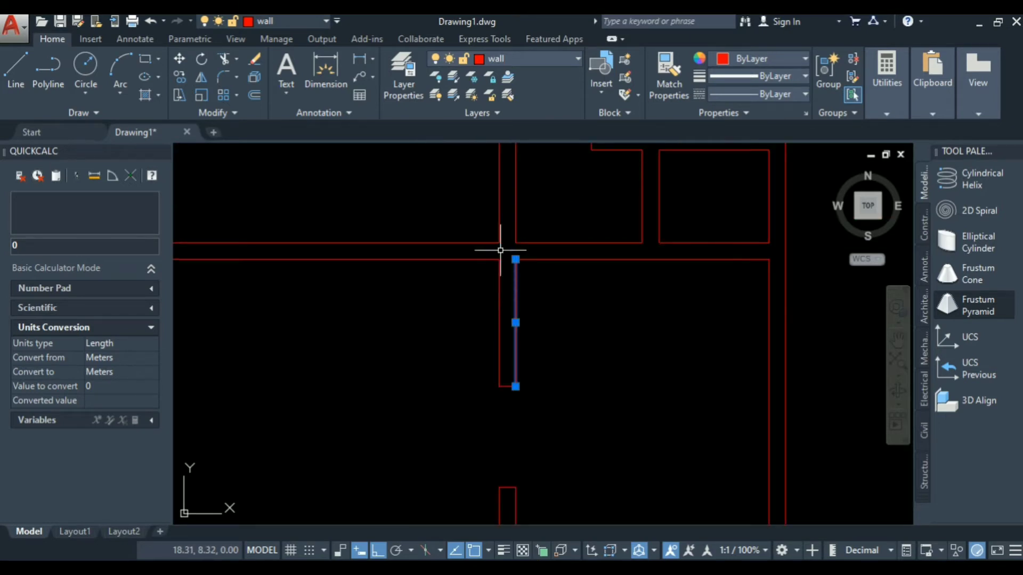
{"action": "scroll", "coordinate": [500, 250], "scroll_direction": "up", "scroll_amount": 5}
{"action": "left_click", "coordinate": [546, 286]}
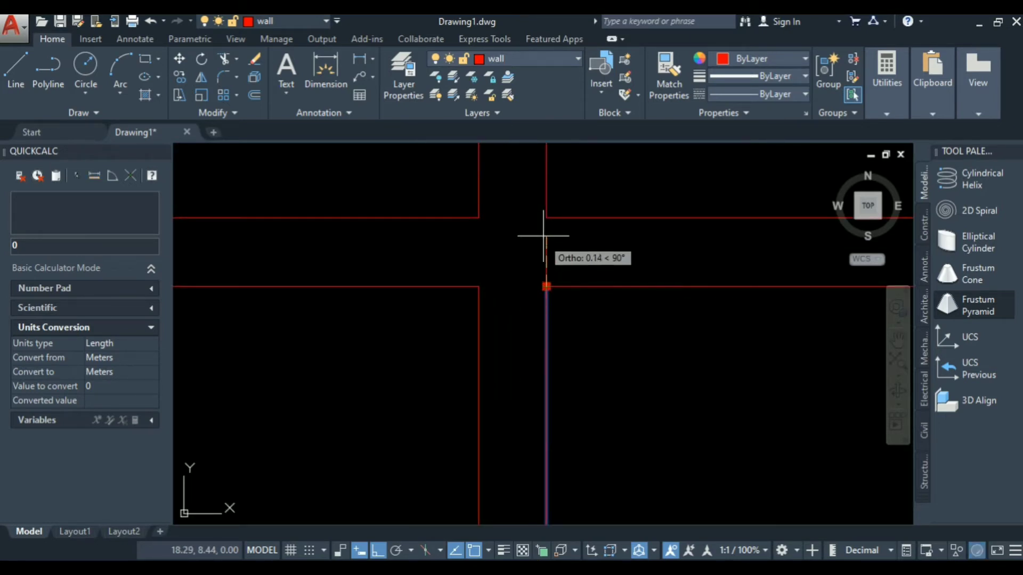
{"action": "left_click", "coordinate": [545, 218]}
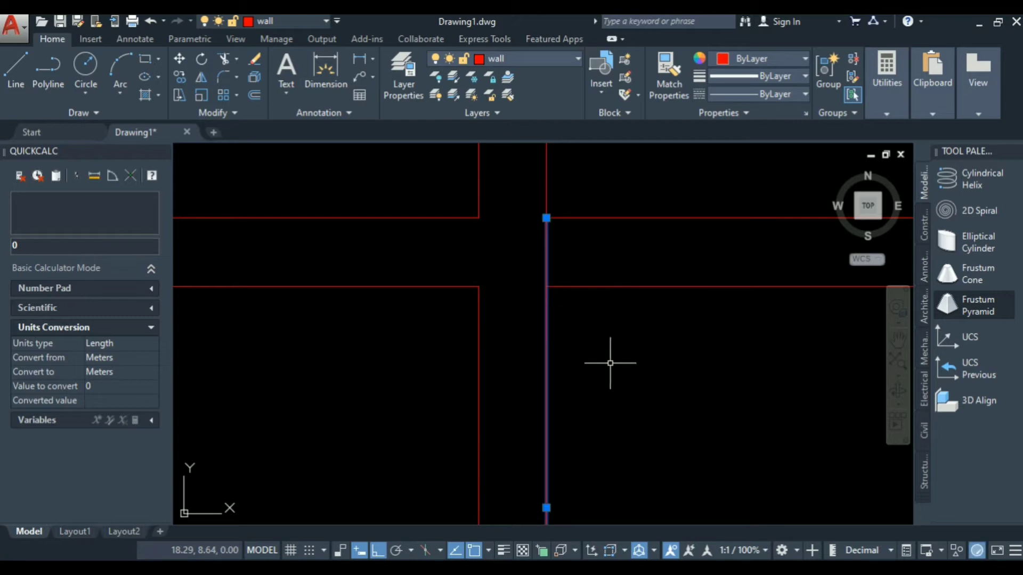
Offset the stretched wall face line by 1.1 toward the kitchen to mark the D1 door's far jamb
{"action": "type", "text": "o"}
{"action": "key", "text": "Return"}
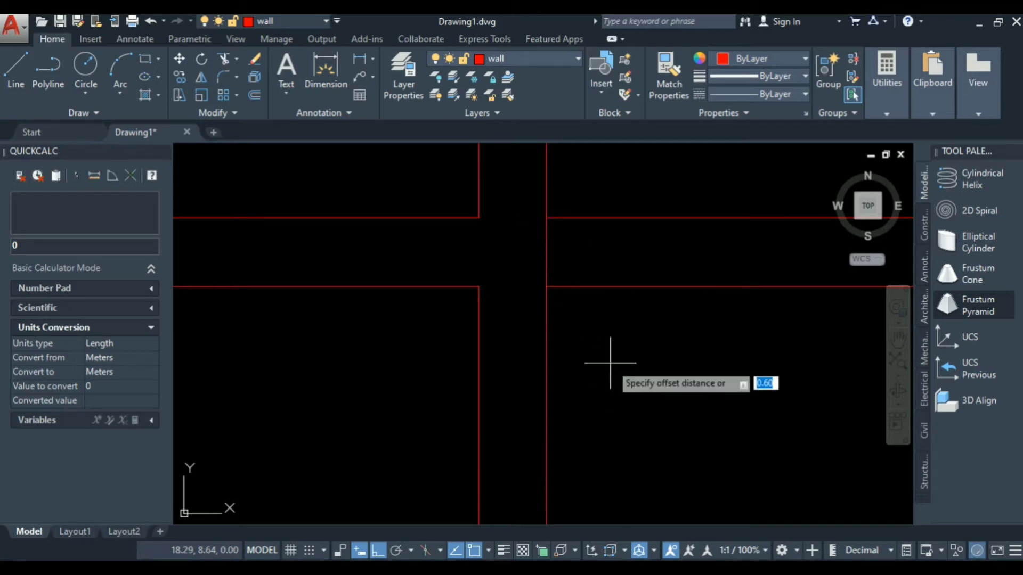
{"action": "scroll", "coordinate": [479, 347], "scroll_direction": "down", "scroll_amount": 2}
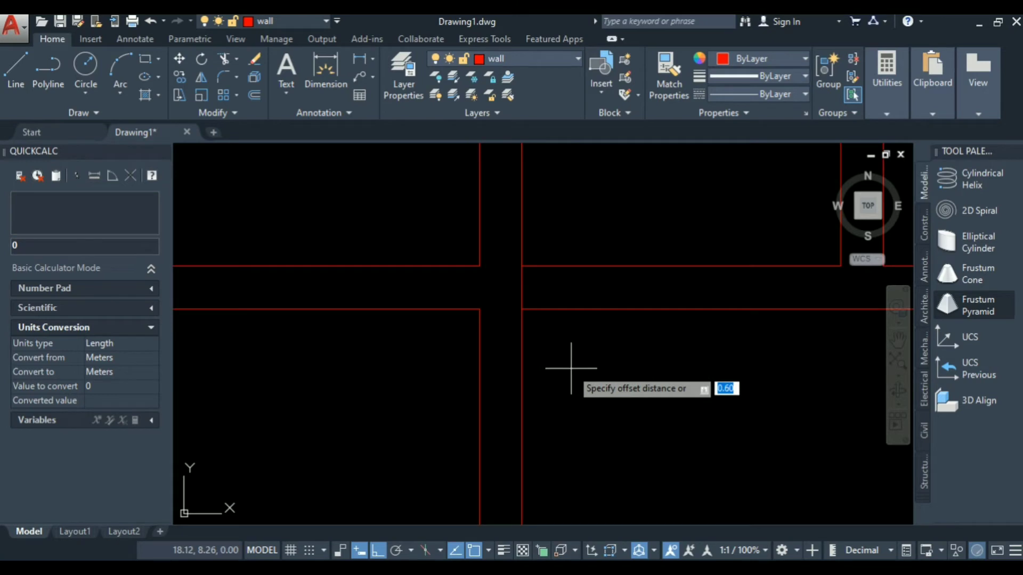
{"action": "type", "text": "1.1"}
{"action": "key", "text": "Return"}
{"action": "left_click", "coordinate": [521, 368]}
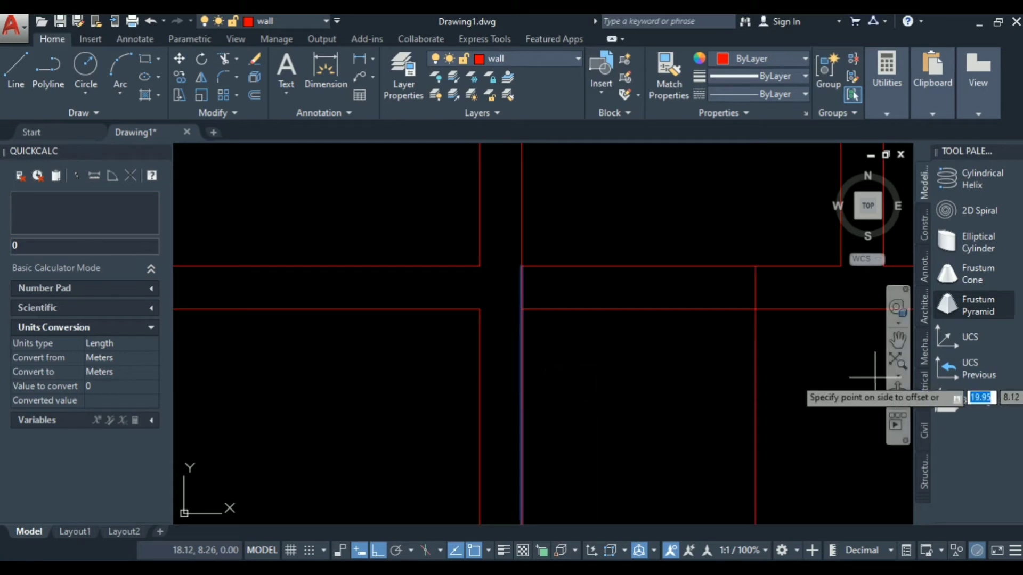
{"action": "left_click", "coordinate": [807, 351]}
{"action": "scroll", "coordinate": [661, 297], "scroll_direction": "down", "scroll_amount": 3}
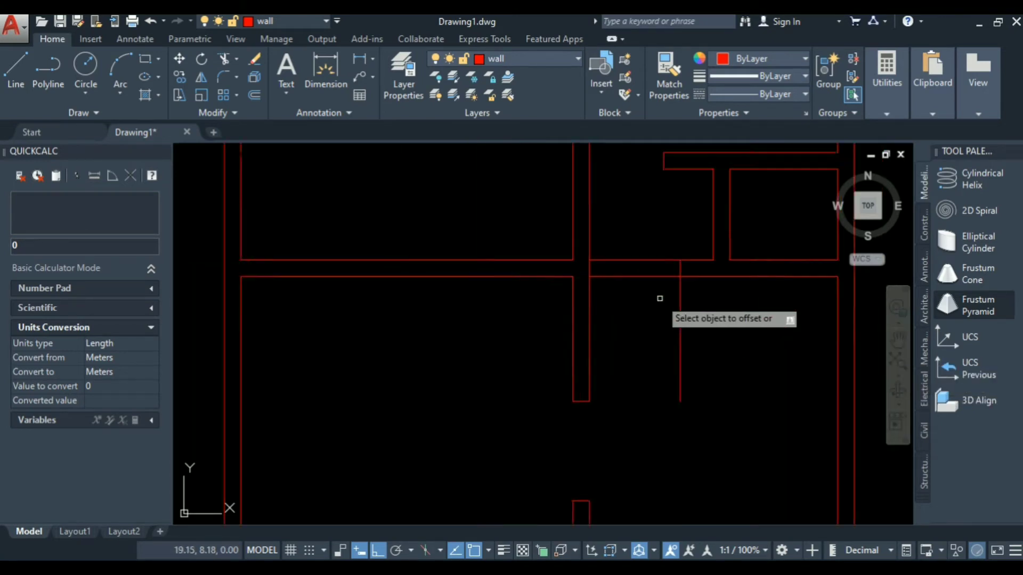
{"action": "key", "text": "Escape"}
Trim the offset line below the kitchen's upper wall, using both wall faces as cutting edges, to leave only the jamb
{"action": "type", "text": "TR"}
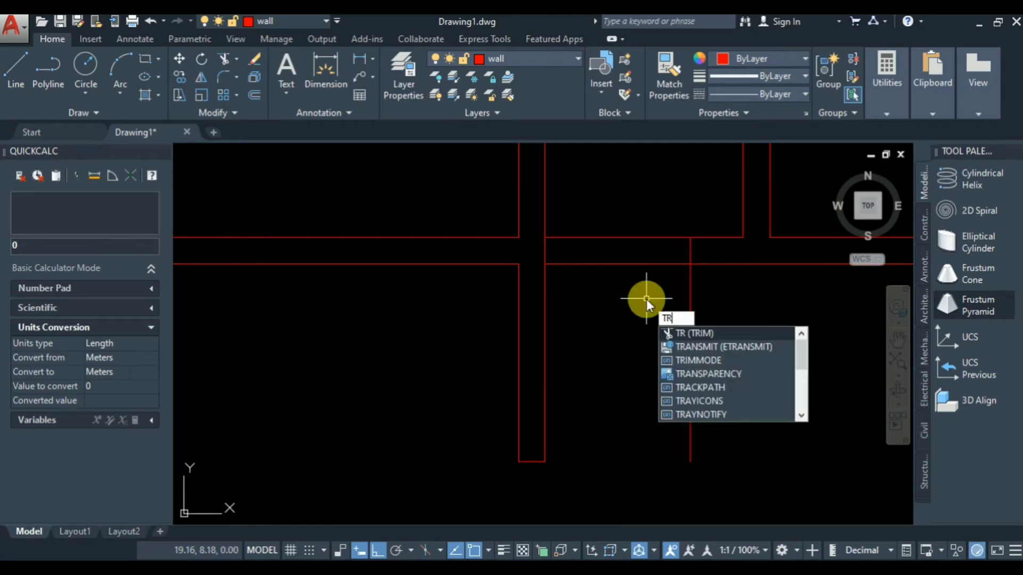
{"action": "key", "text": "Return"}
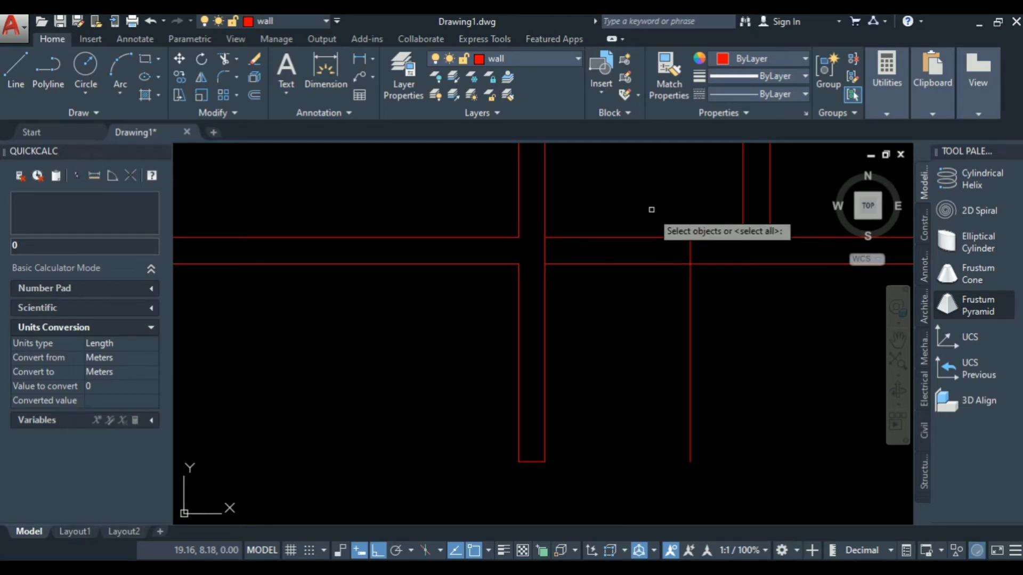
{"action": "left_click", "coordinate": [651, 210]}
{"action": "left_click", "coordinate": [634, 285]}
{"action": "key", "text": "Return"}
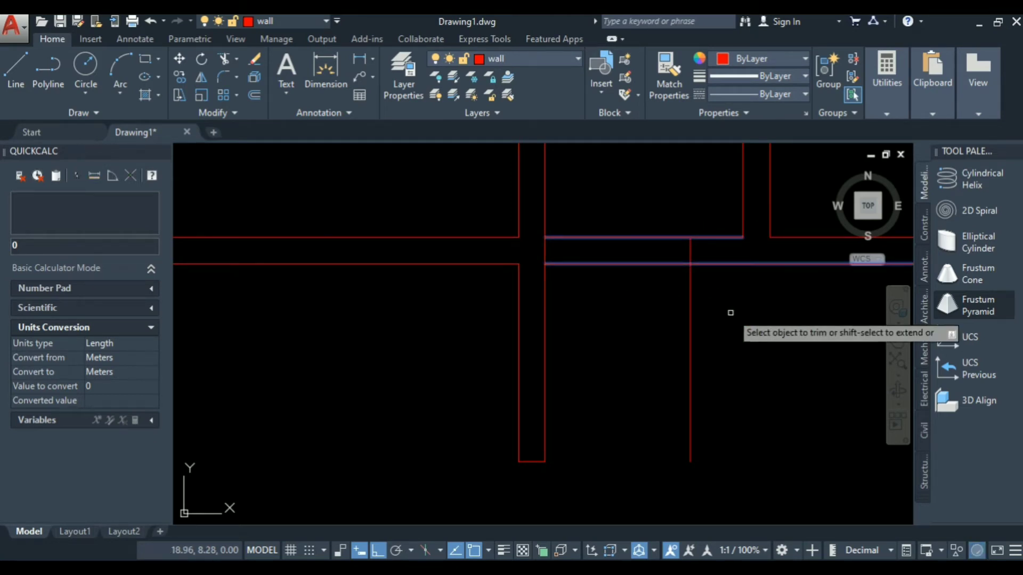
{"action": "left_click_drag", "start_coordinate": [728, 312], "coordinate": [640, 352]}
{"action": "key", "text": "Return"}
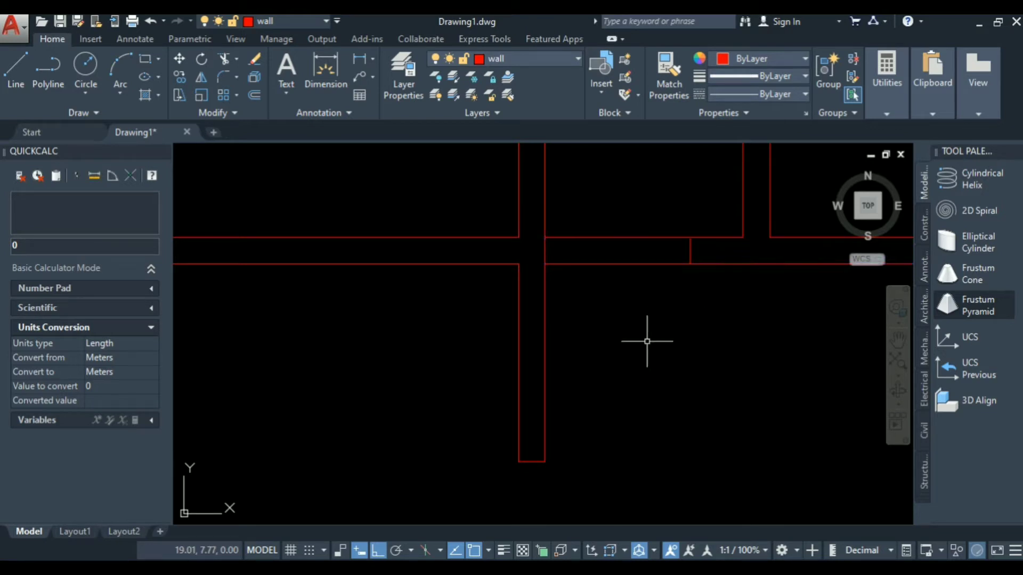
Trim both faces of the kitchen's upper wall between the central wall and the jamb to open door D1
{"action": "type", "text": "tr"}
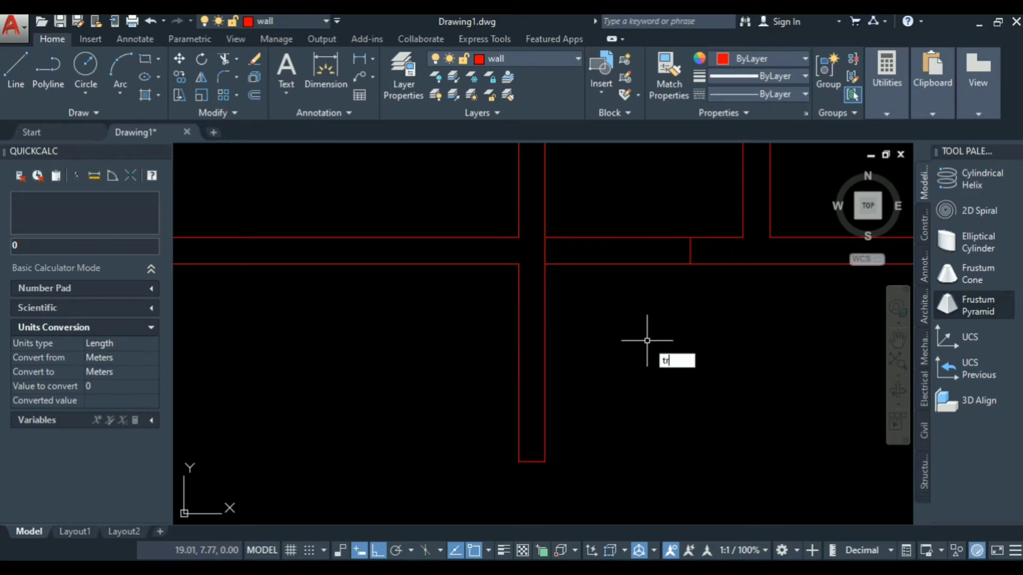
{"action": "key", "text": "Return"}
{"action": "left_click", "coordinate": [656, 202]}
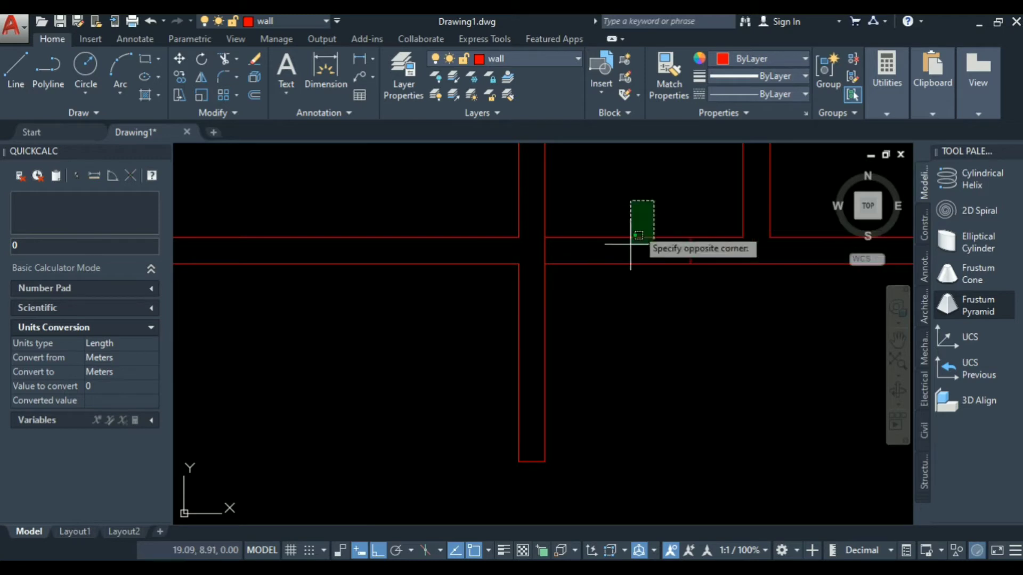
{"action": "left_click", "coordinate": [618, 312]}
{"action": "scroll", "coordinate": [619, 320], "scroll_direction": "down", "scroll_amount": 6}
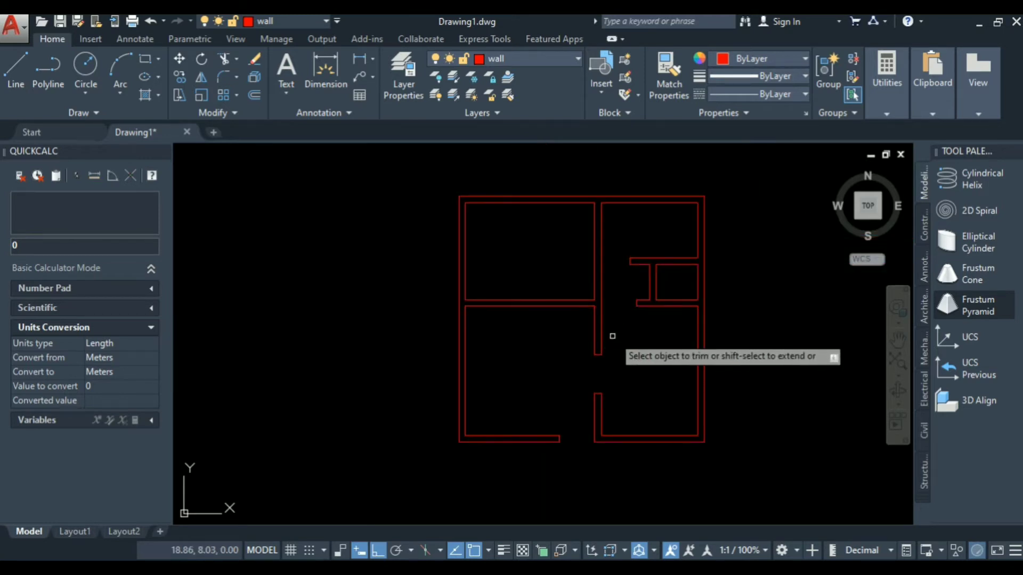
{"action": "scroll", "coordinate": [611, 335], "scroll_direction": "up", "scroll_amount": 5}
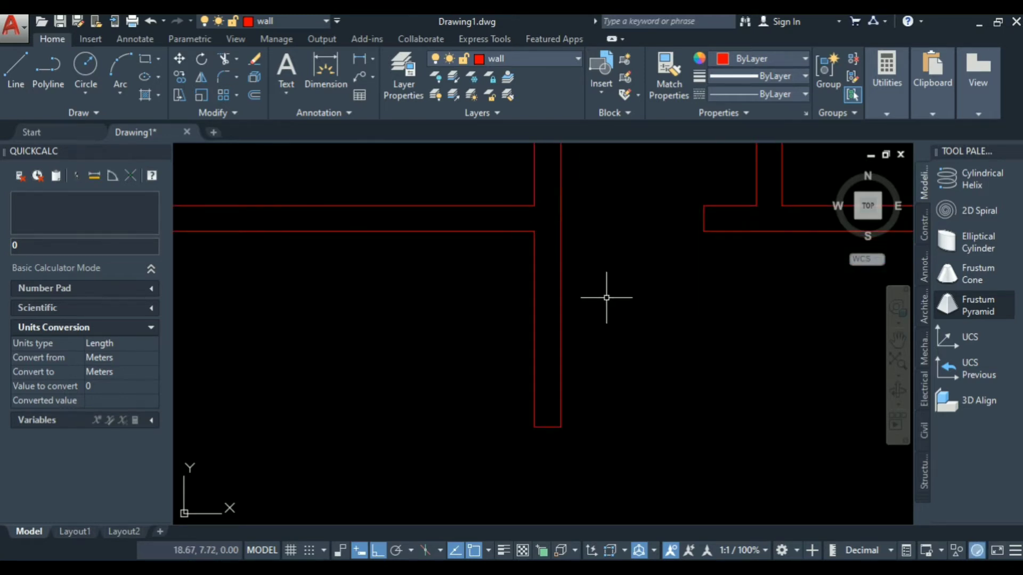
{"action": "scroll", "coordinate": [607, 297], "scroll_direction": "down", "scroll_amount": 2}
{"action": "scroll", "coordinate": [578, 298], "scroll_direction": "down", "scroll_amount": 2}
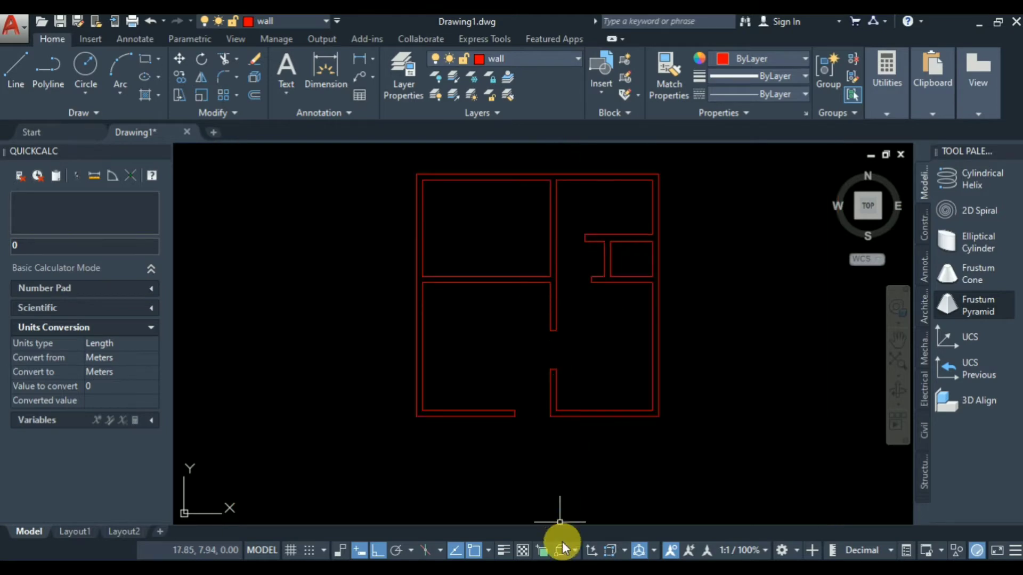
Check the bedroom's D1 door in Photos, return to AutoCAD, and stretch the bedroom's lower wall line to the central wall's far face
{"action": "left_click", "coordinate": [560, 569]}
{"action": "left_click", "coordinate": [560, 570]}
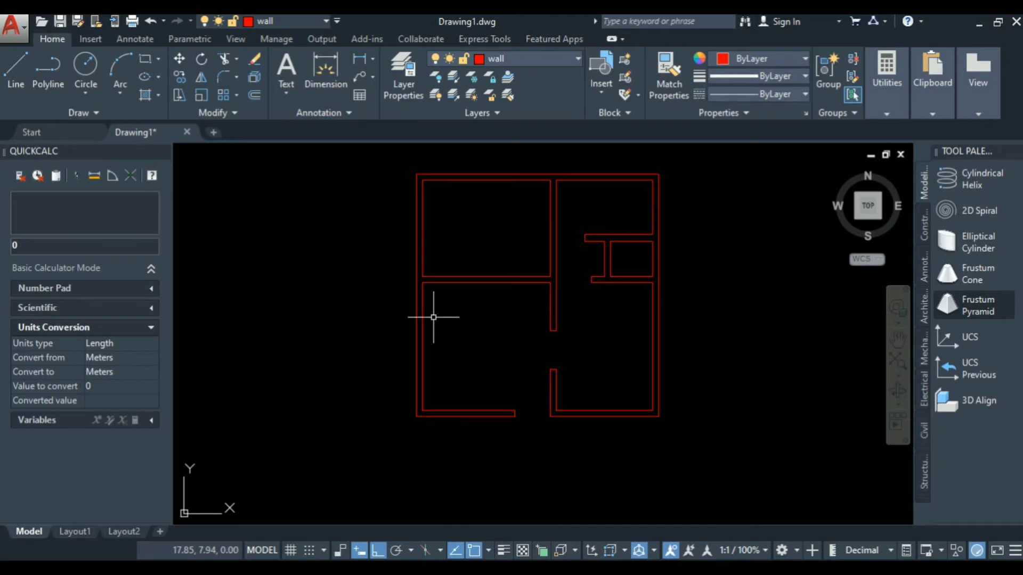
{"action": "scroll", "coordinate": [567, 260], "scroll_direction": "up", "scroll_amount": 4}
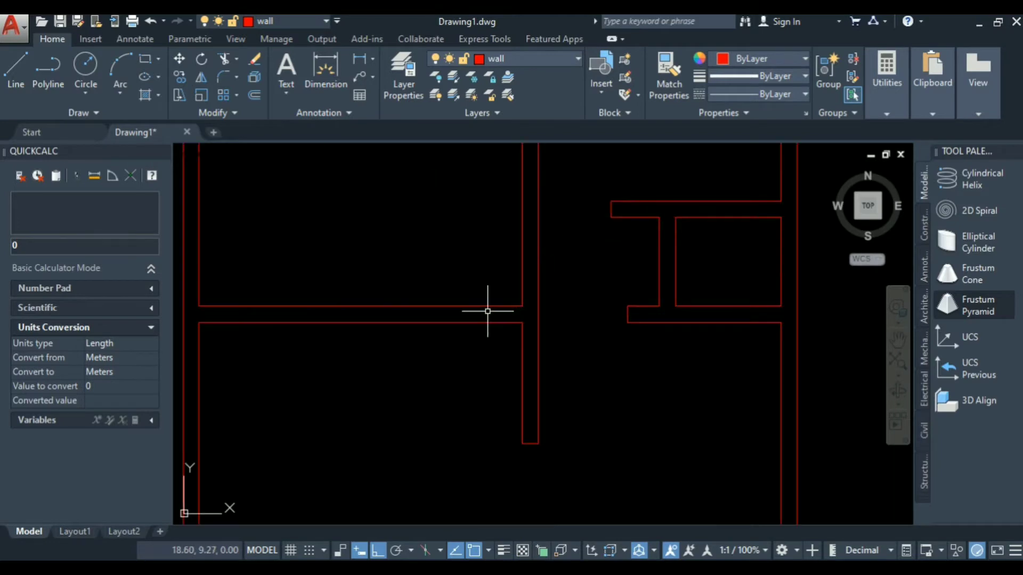
{"action": "left_click", "coordinate": [499, 307]}
{"action": "left_click", "coordinate": [522, 306]}
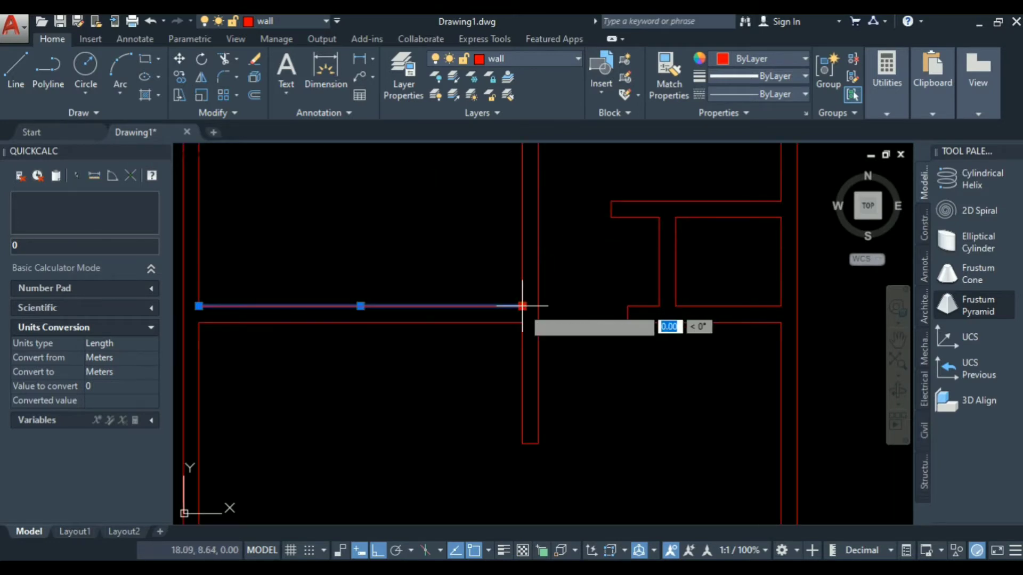
{"action": "left_click", "coordinate": [538, 306]}
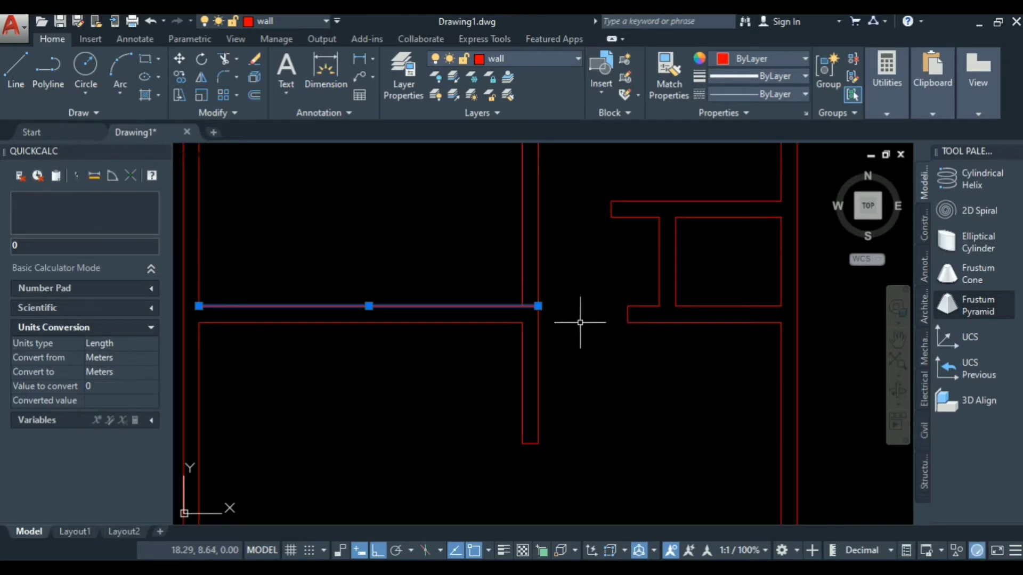
Offset the stretched bedroom wall line upward by 1.1 to mark the bedroom door D1's upper jamb
{"action": "type", "text": "o"}
{"action": "key", "text": "Return"}
{"action": "type", "text": "1"}
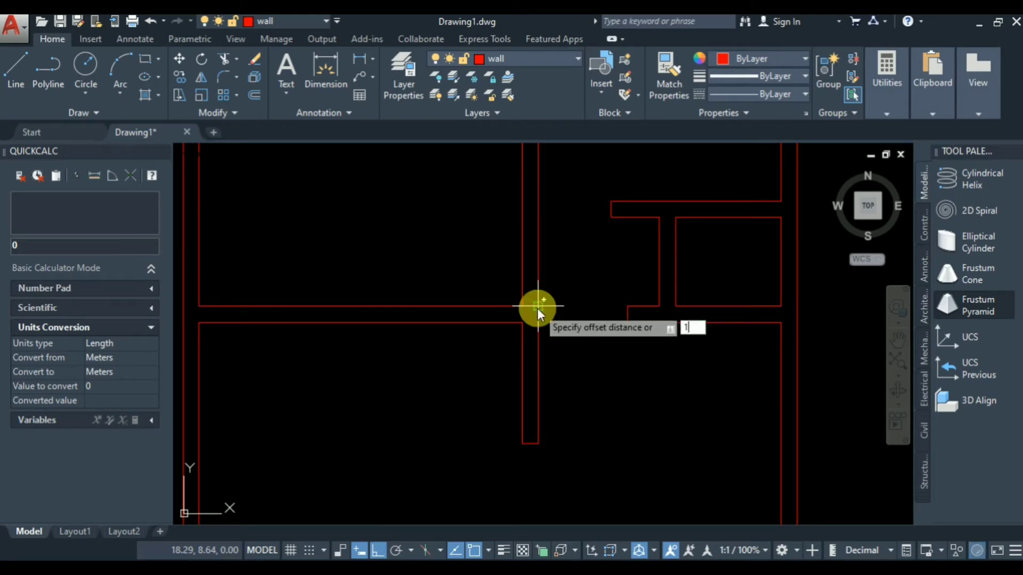
{"action": "type", "text": ".1"}
{"action": "key", "text": "Return"}
{"action": "left_click", "coordinate": [537, 306]}
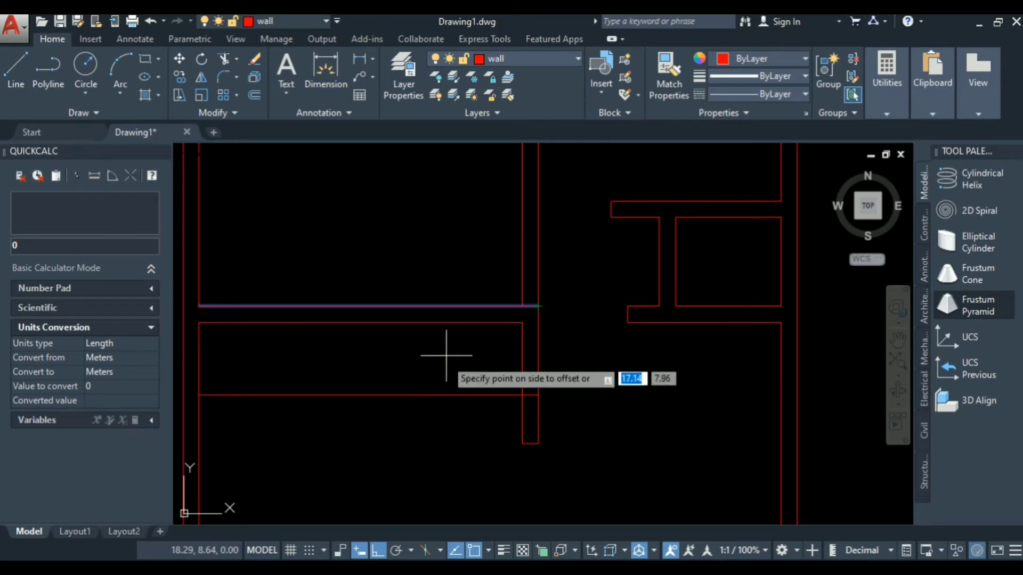
{"action": "left_click", "coordinate": [463, 229]}
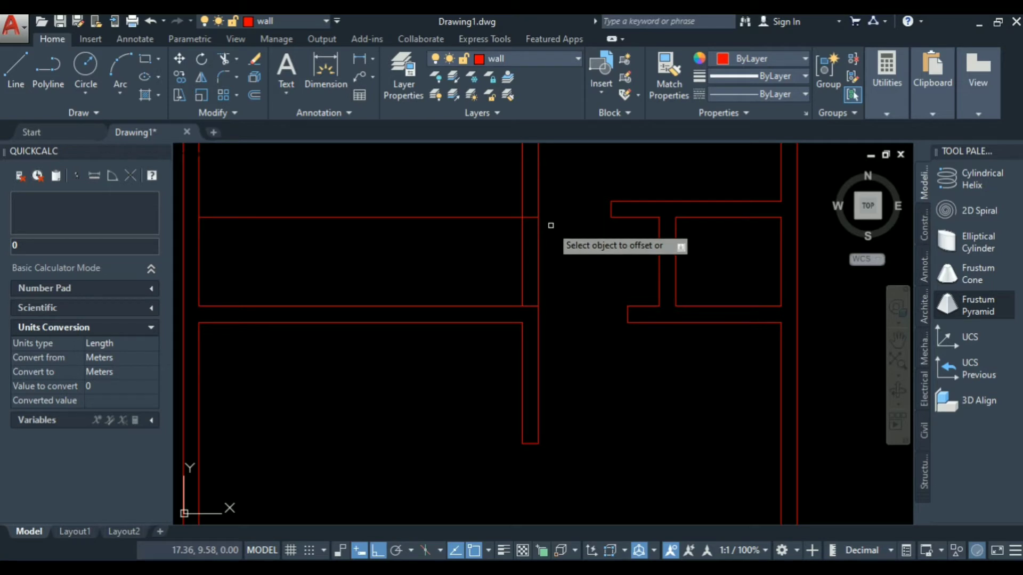
{"action": "key", "text": "Escape"}
Trim the offset line in the bedroom, using both faces of the central wall as cutting edges, to leave only the door jamb
{"action": "type", "text": "tr"}
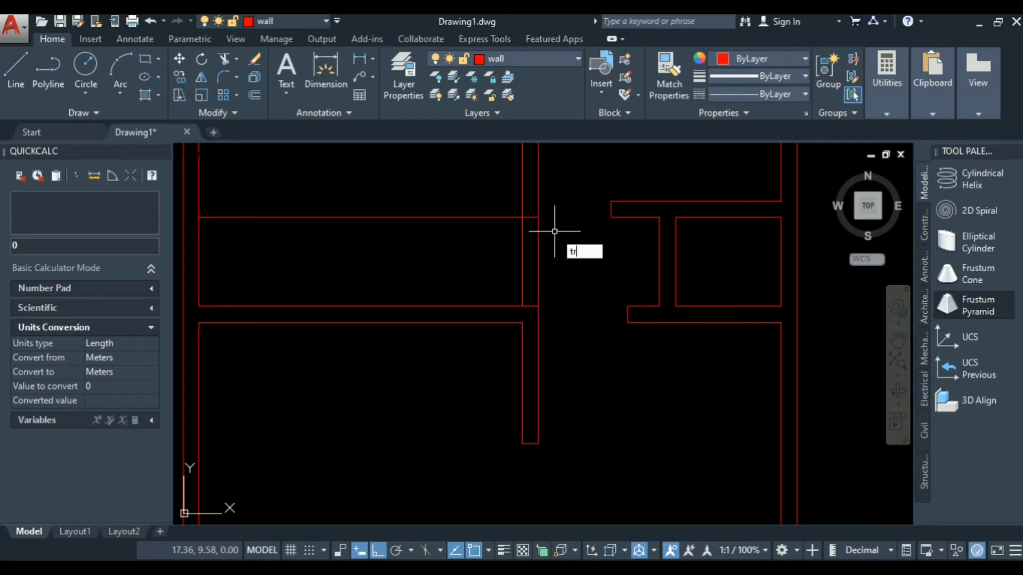
{"action": "key", "text": "Return"}
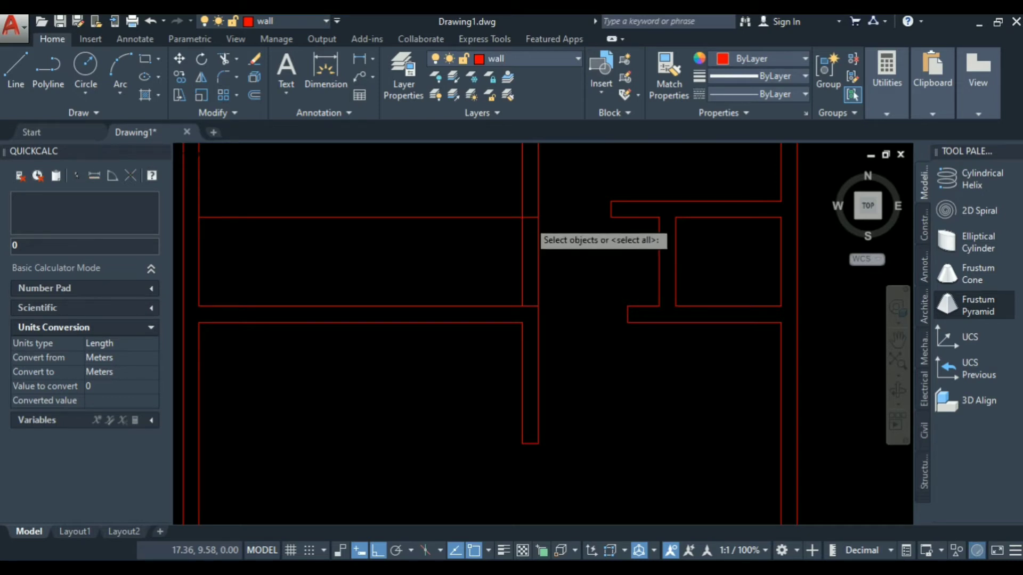
{"action": "scroll", "coordinate": [532, 229], "scroll_direction": "up", "scroll_amount": 6}
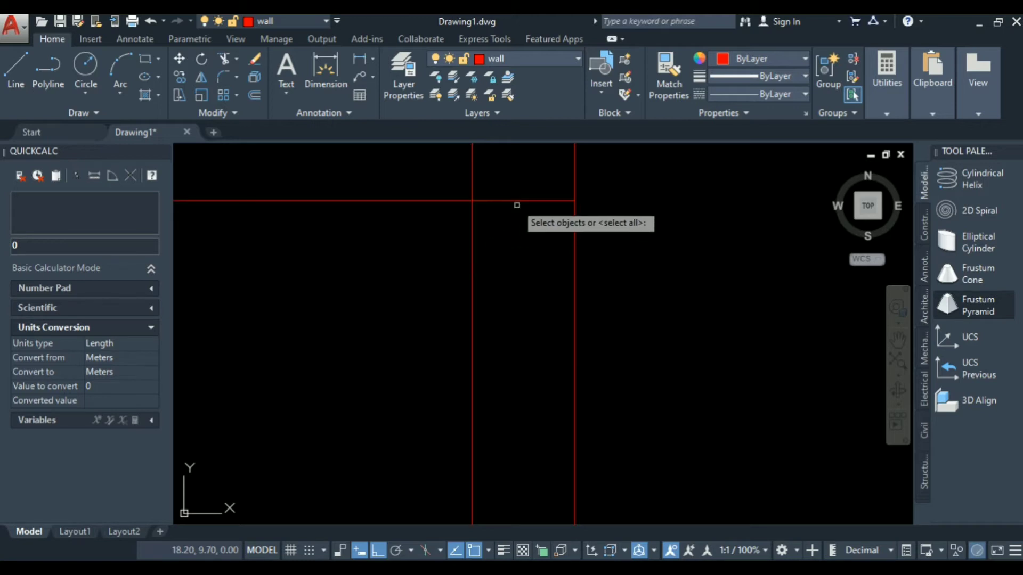
{"action": "scroll", "coordinate": [515, 204], "scroll_direction": "down", "scroll_amount": 2}
{"action": "left_click", "coordinate": [615, 255]}
{"action": "left_click", "coordinate": [486, 300]}
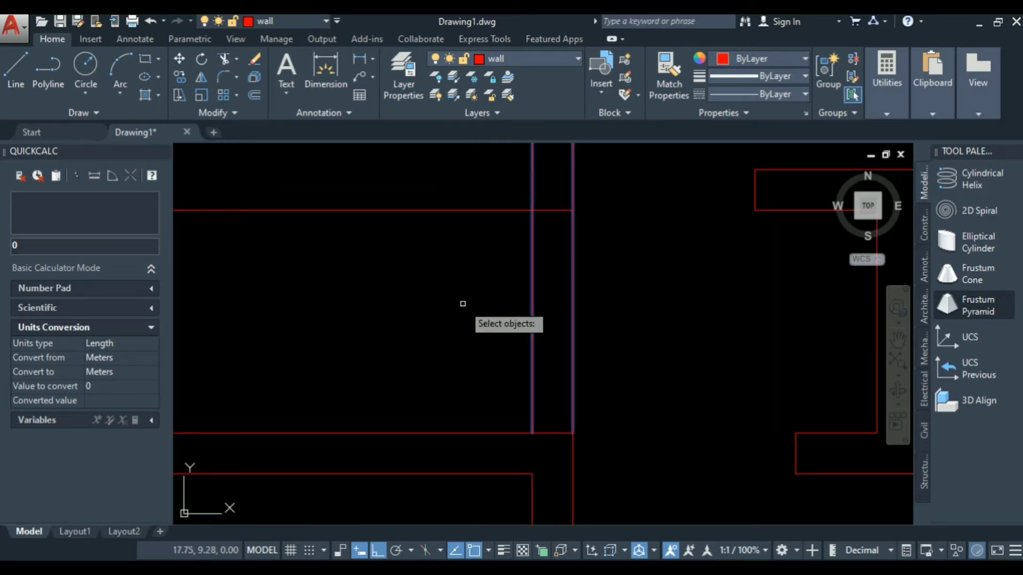
{"action": "left_click", "coordinate": [469, 165]}
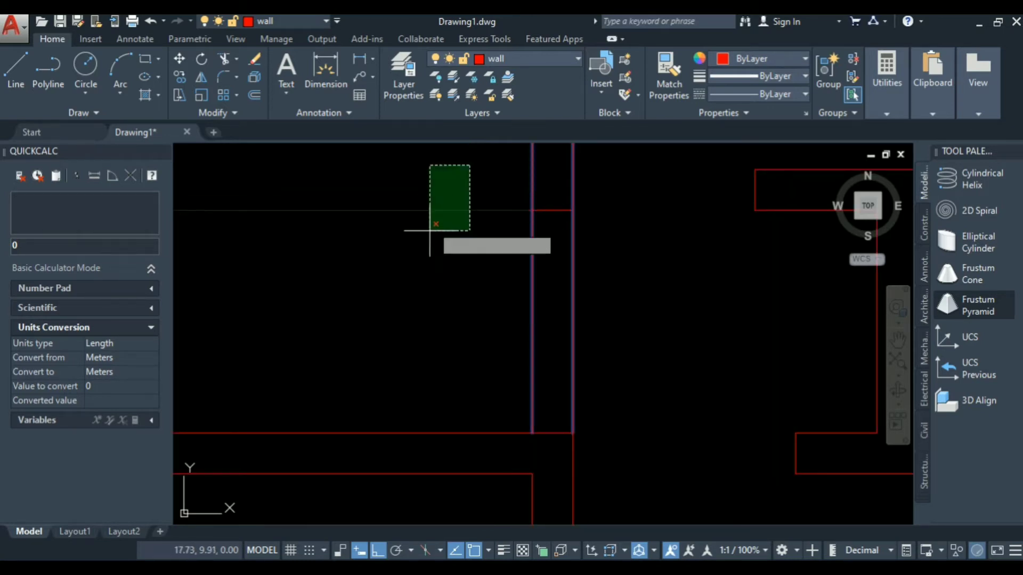
{"action": "left_click", "coordinate": [421, 253]}
{"action": "key", "text": "Escape"}
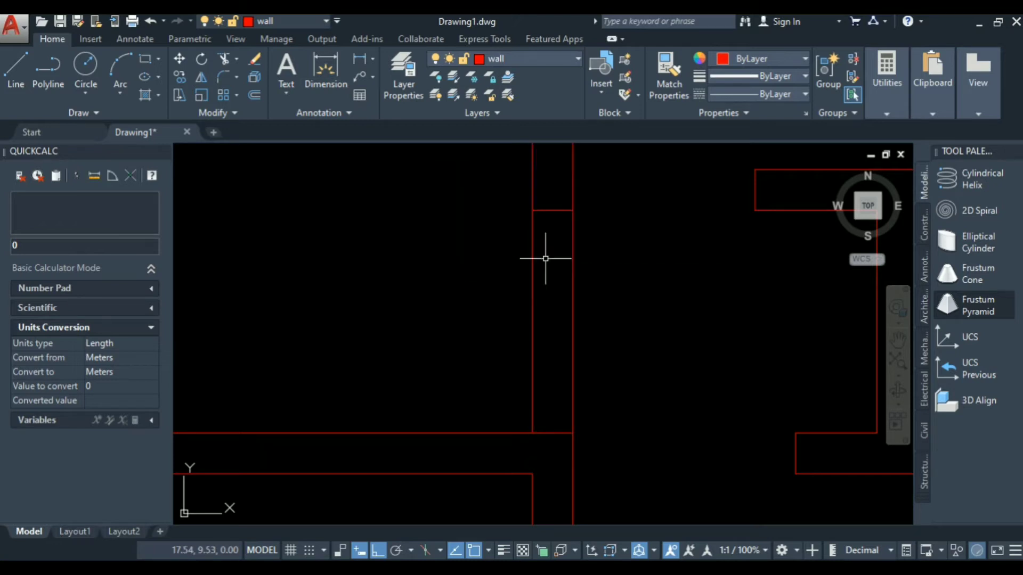
Trim both faces of the central wall between the jamb and the bedroom's lower wall to open bedroom door D1
{"action": "type", "text": "tr"}
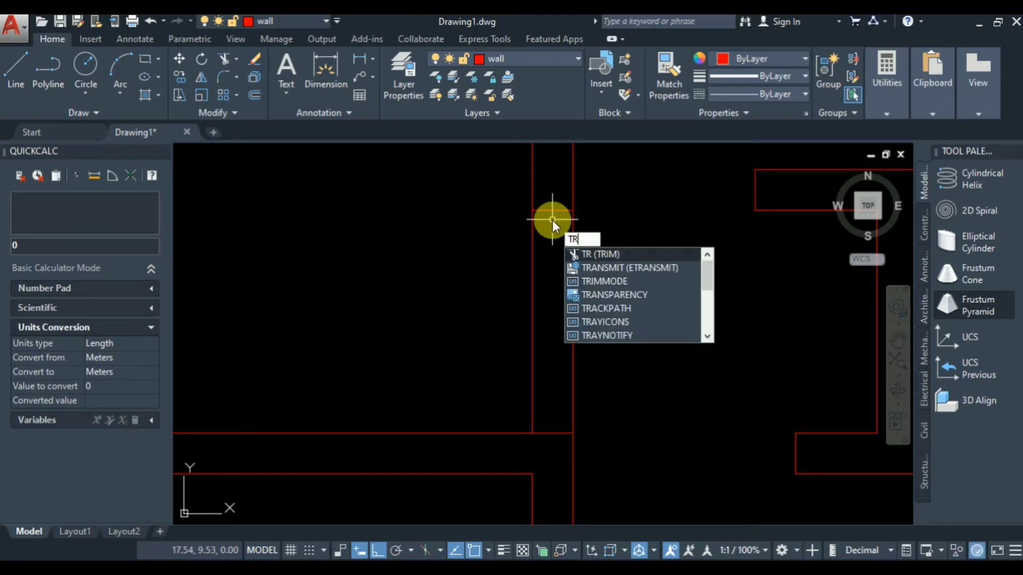
{"action": "key", "text": "Return"}
{"action": "left_click", "coordinate": [620, 274]}
{"action": "left_click", "coordinate": [398, 321]}
{"action": "scroll", "coordinate": [562, 317], "scroll_direction": "down", "scroll_amount": 5}
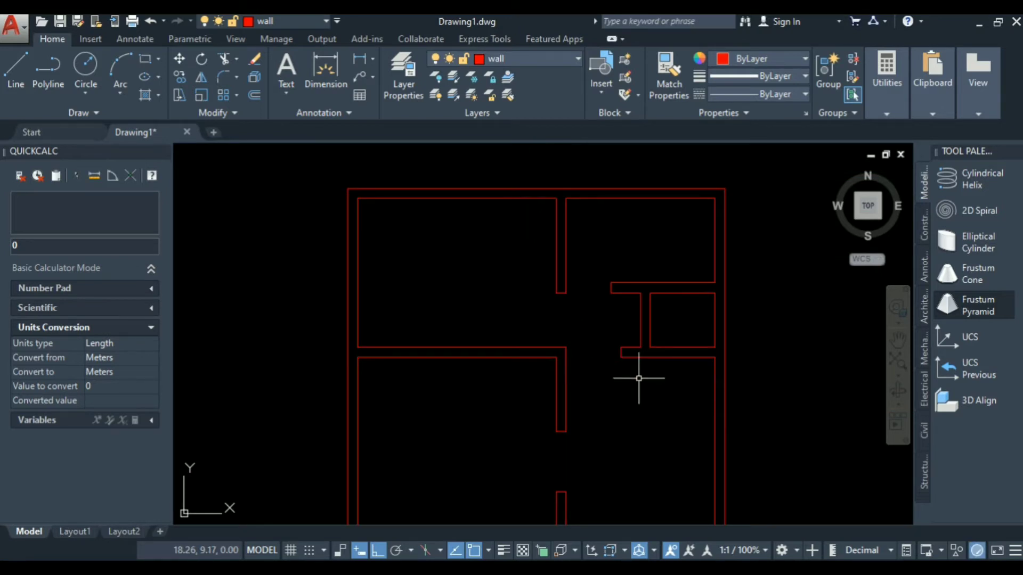
Review the whole floor plan and switch to the reference image in Photos
{"action": "scroll", "coordinate": [645, 292], "scroll_direction": "down", "scroll_amount": 4}
{"action": "scroll", "coordinate": [645, 292], "scroll_direction": "up", "scroll_amount": 2}
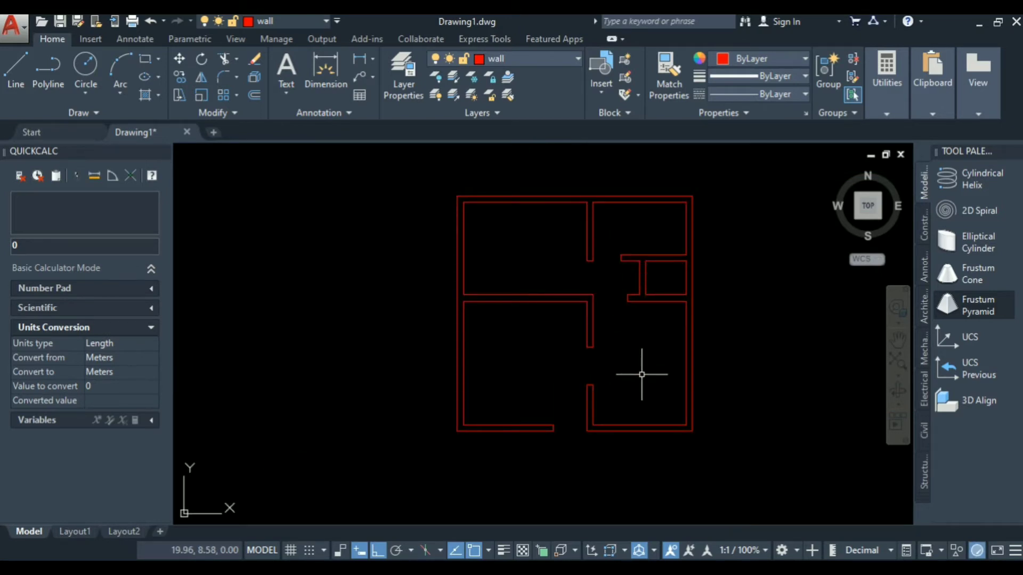
{"action": "mouse_move", "coordinate": [571, 561]}
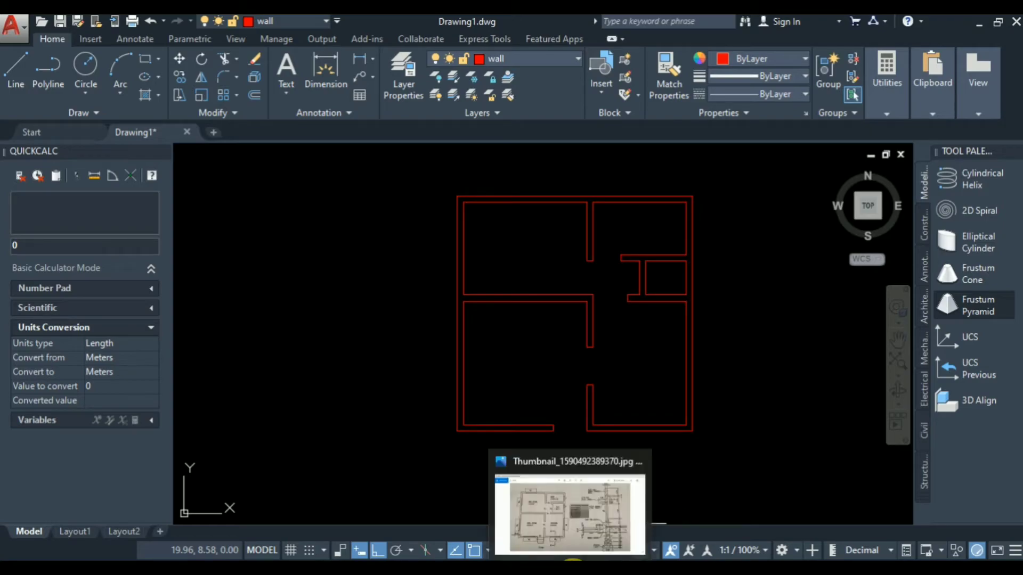
Check the W.C. door in the reference plan image and extend the W.C.'s lower wall line to the partition's outer face
{"action": "left_click", "coordinate": [571, 511]}
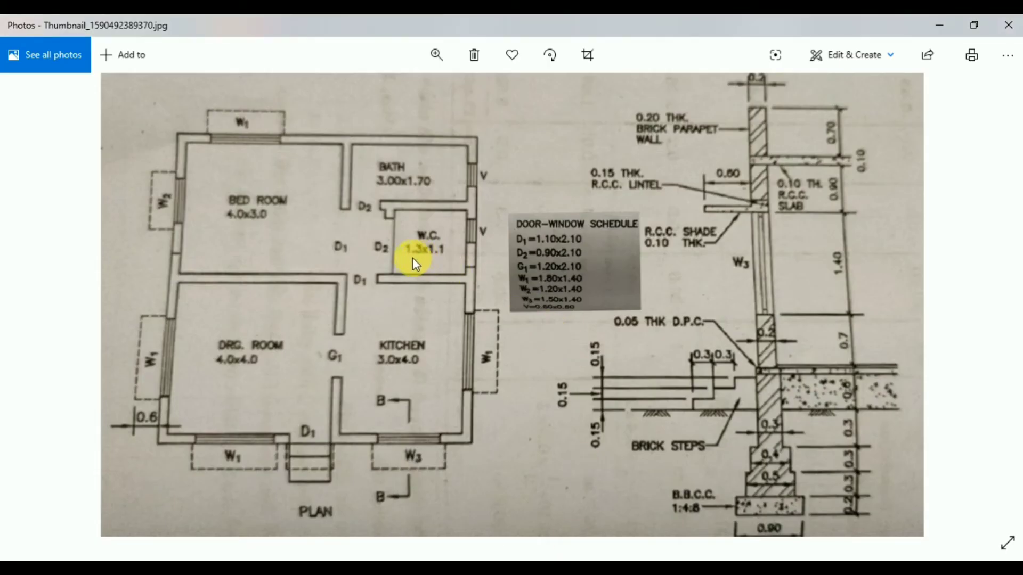
{"action": "left_click", "coordinate": [540, 570]}
{"action": "scroll", "coordinate": [673, 287], "scroll_direction": "up", "scroll_amount": 7}
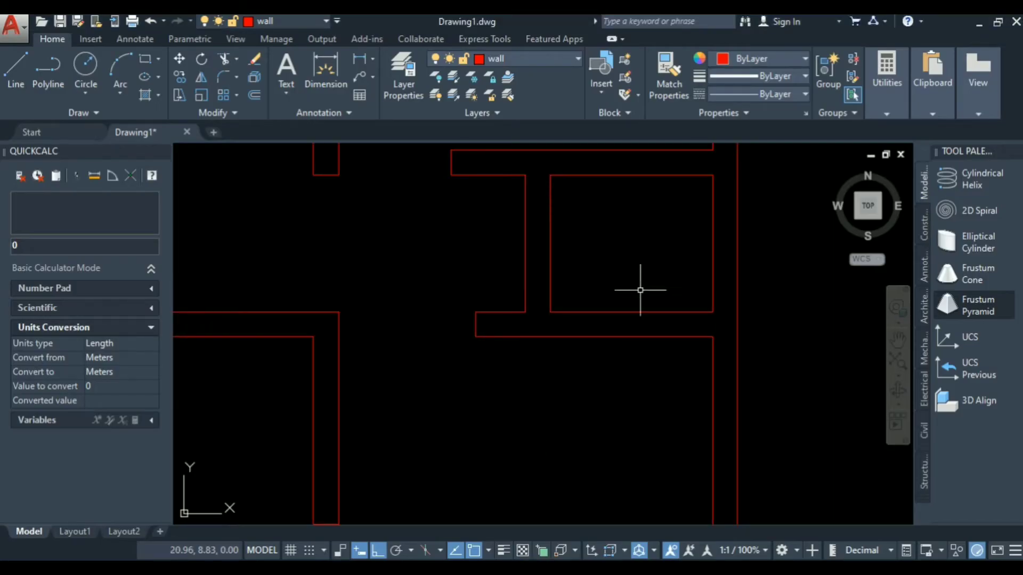
{"action": "scroll", "coordinate": [463, 325], "scroll_direction": "down", "scroll_amount": 3}
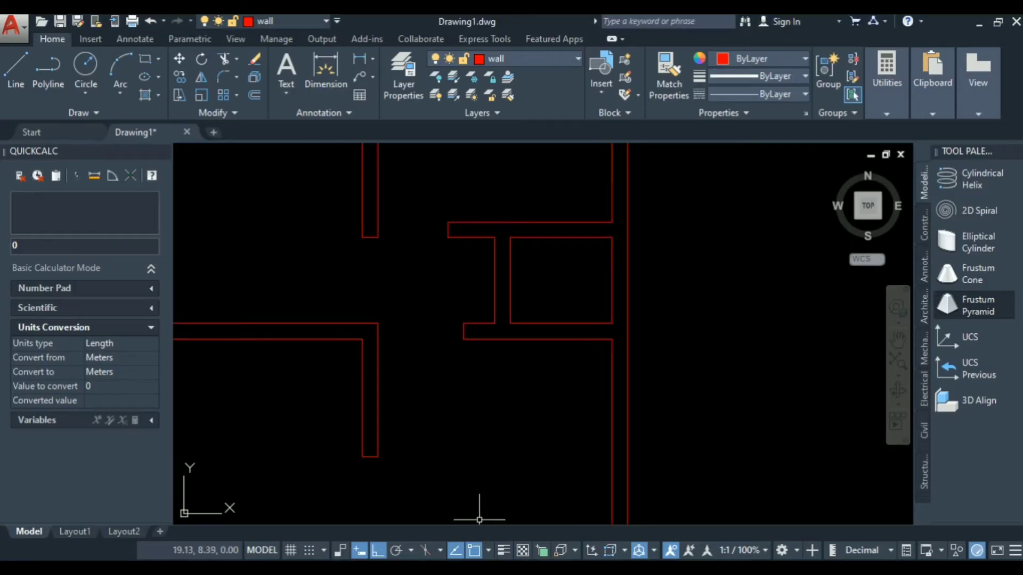
{"action": "left_click", "coordinate": [534, 569]}
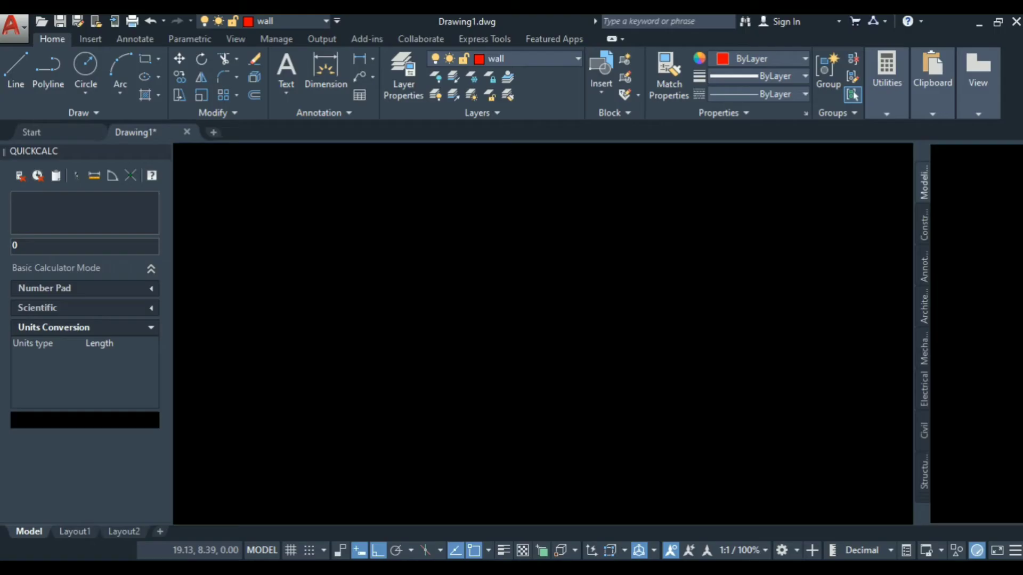
{"action": "scroll", "coordinate": [473, 298], "scroll_direction": "up", "scroll_amount": 4}
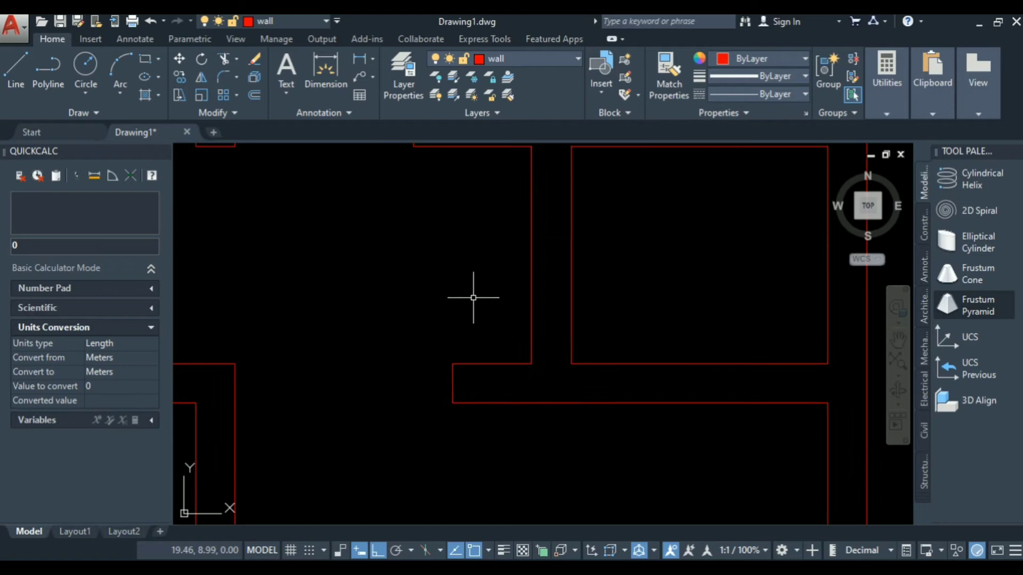
{"action": "left_click", "coordinate": [602, 364]}
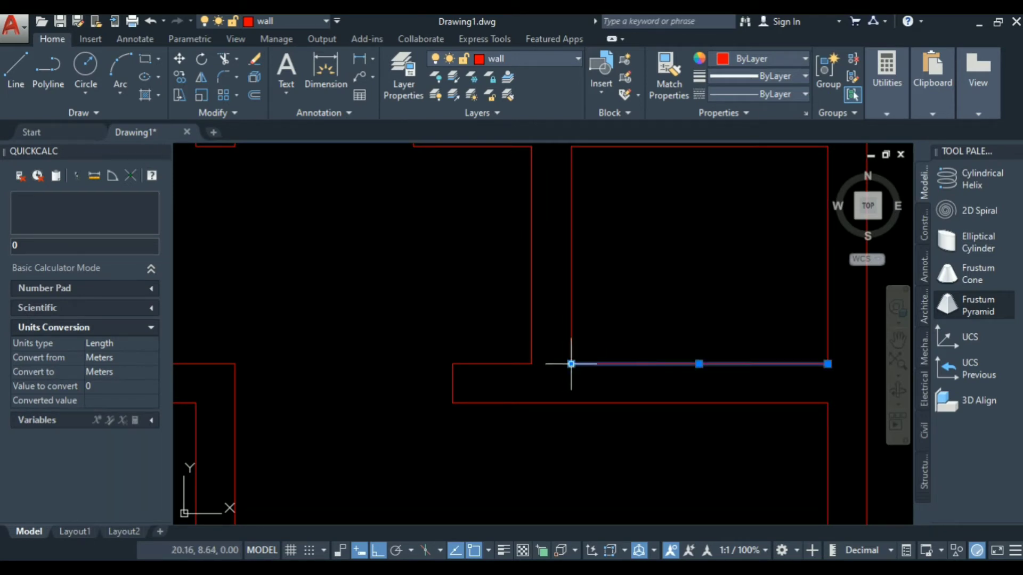
{"action": "left_click", "coordinate": [571, 364]}
{"action": "left_click", "coordinate": [531, 363]}
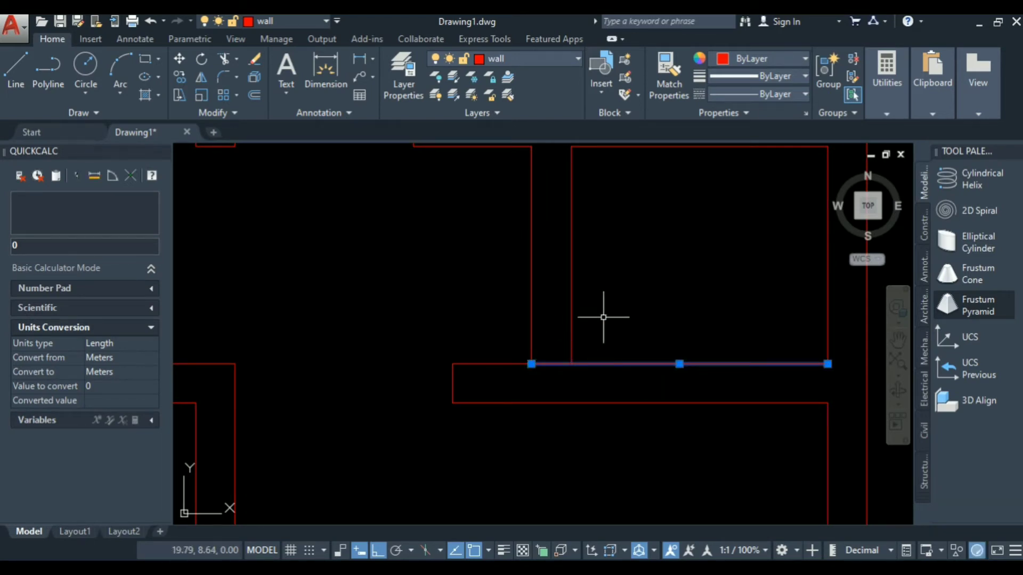
Offset the extended lower wall line of the W.C. upward by 0.9
{"action": "type", "text": "o"}
{"action": "key", "text": "Return"}
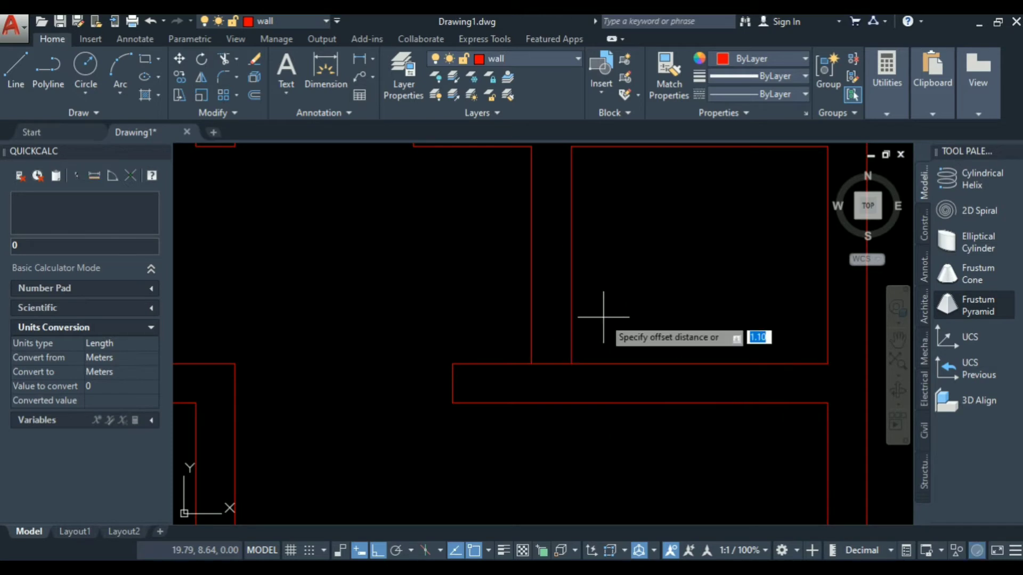
{"action": "type", "text": ".9"}
{"action": "key", "text": "Return"}
{"action": "left_click", "coordinate": [603, 364]}
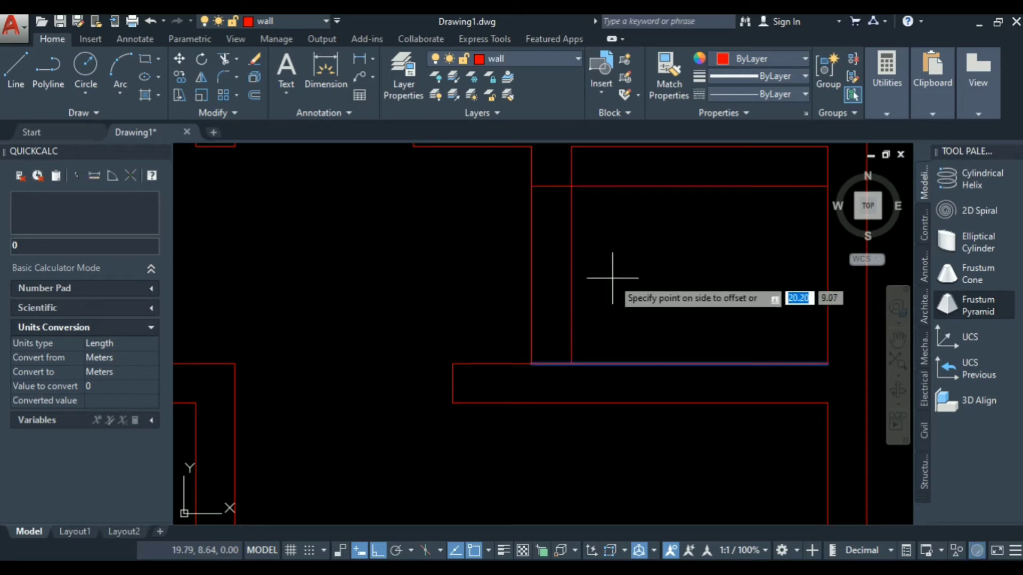
{"action": "left_click", "coordinate": [613, 277]}
{"action": "key", "text": "Return"}
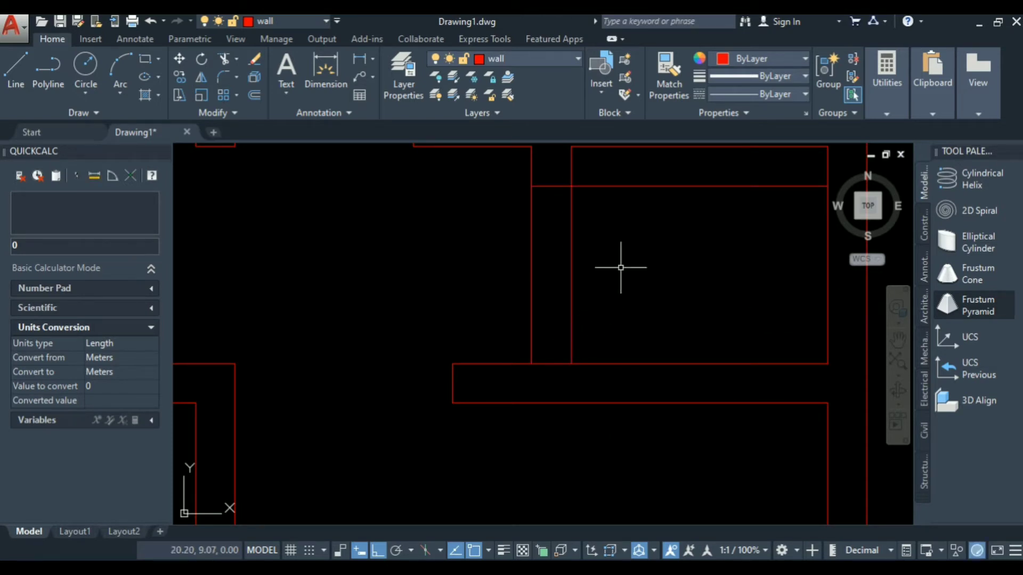
Trim the offset line inside the W.C. so only the piece across the partition wall remains
{"action": "type", "text": "tr"}
{"action": "key", "text": "Return"}
{"action": "left_click", "coordinate": [621, 255]}
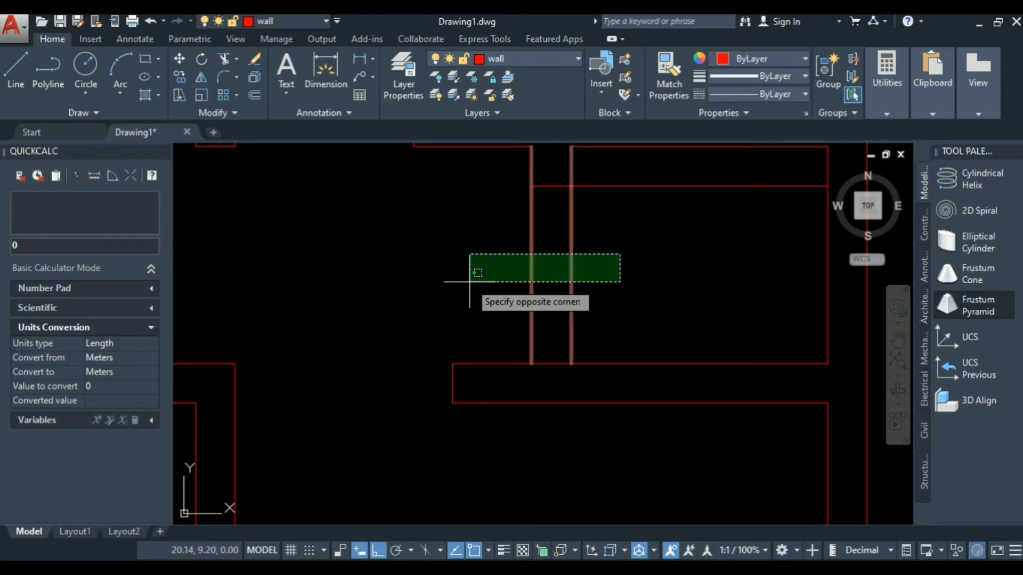
{"action": "left_click", "coordinate": [469, 282]}
{"action": "key", "text": "Return"}
{"action": "left_click", "coordinate": [637, 176]}
{"action": "left_click", "coordinate": [627, 198]}
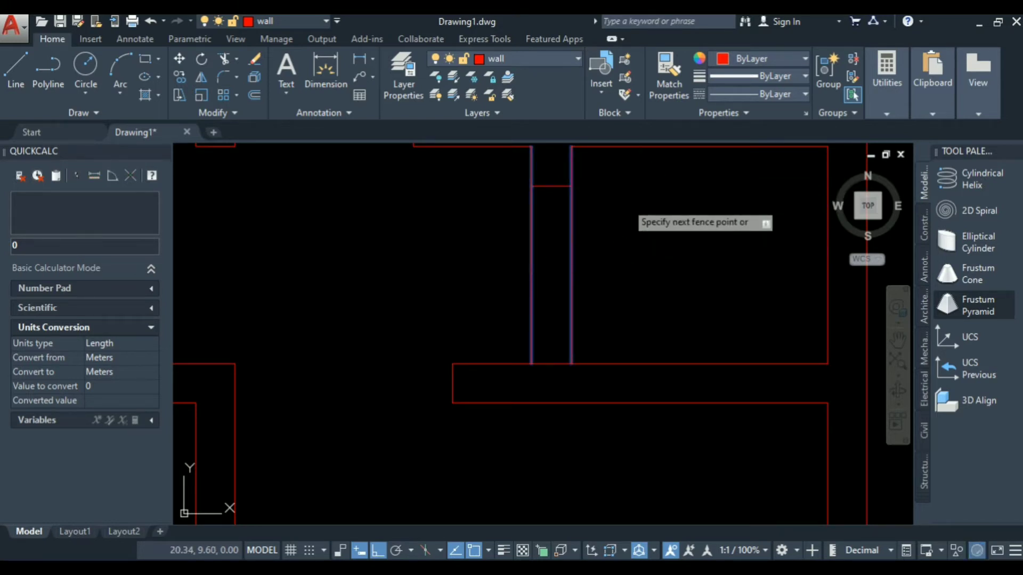
{"action": "key", "text": "Return"}
Trim both partition wall lines below the offset line to open the W.C. doorway
{"action": "key", "text": "Return"}
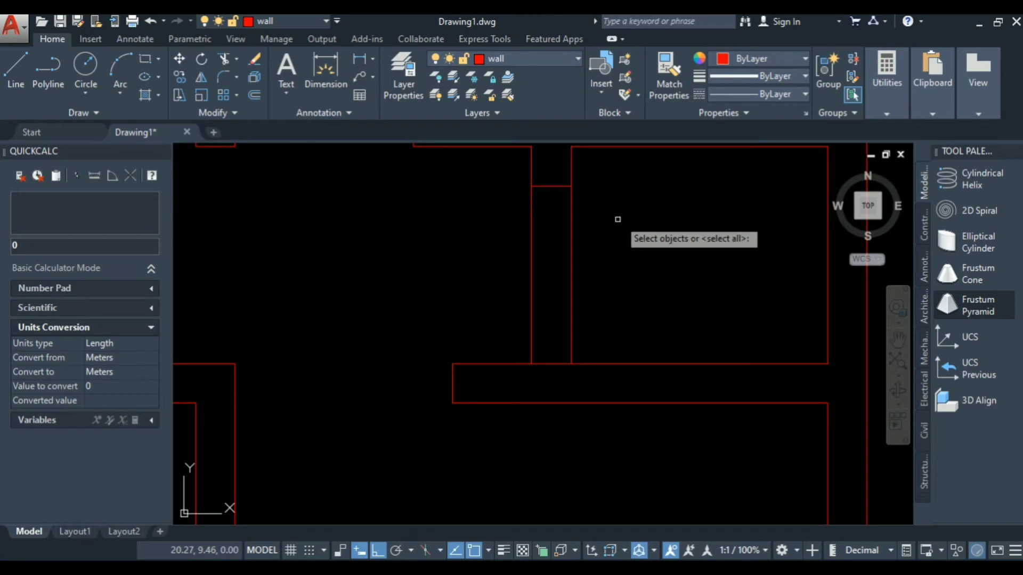
{"action": "key", "text": "Return"}
{"action": "left_click", "coordinate": [616, 222]}
{"action": "left_click", "coordinate": [430, 275]}
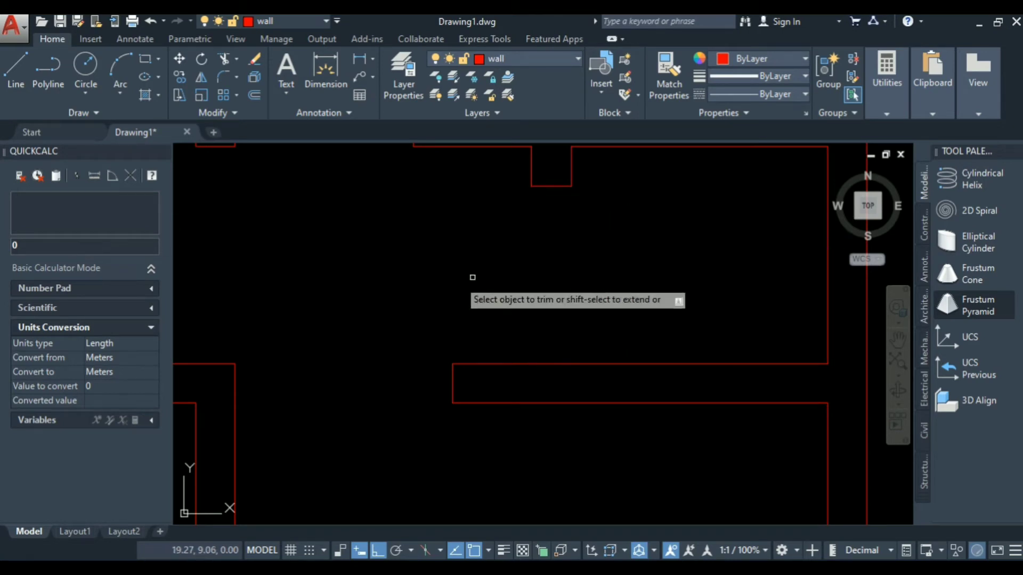
{"action": "key", "text": "Return"}
Compare the whole floor plan with the reference image, examining the window positions and the door-window schedule
{"action": "scroll", "coordinate": [537, 305], "scroll_direction": "down", "scroll_amount": 4}
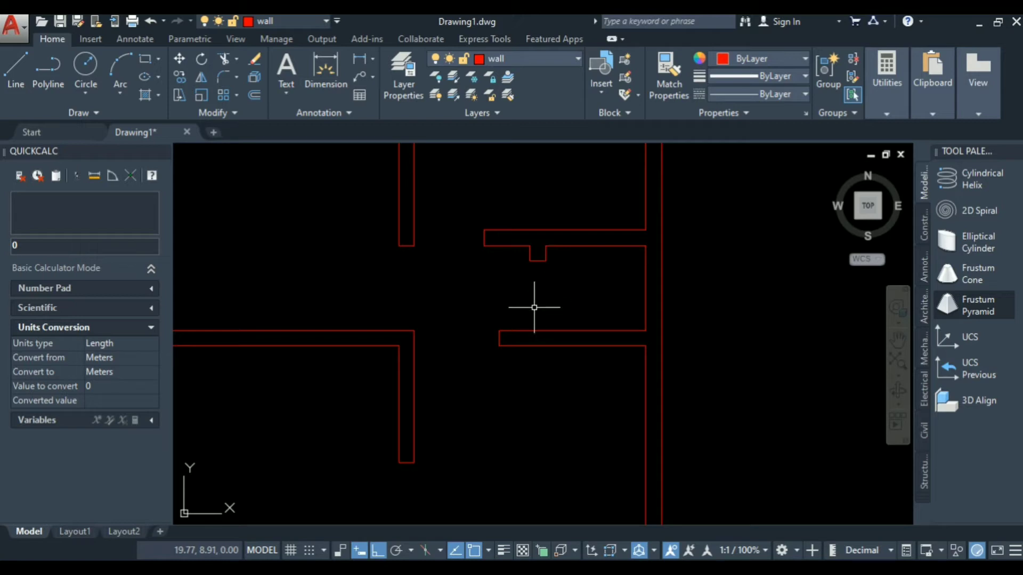
{"action": "scroll", "coordinate": [715, 200], "scroll_direction": "down", "scroll_amount": 4}
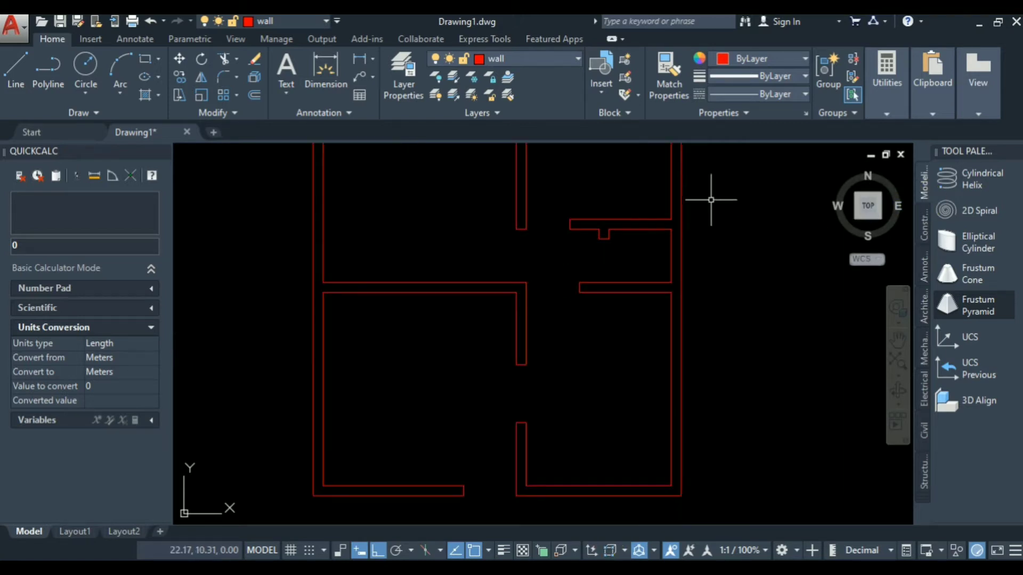
{"action": "scroll", "coordinate": [666, 261], "scroll_direction": "up", "scroll_amount": 3}
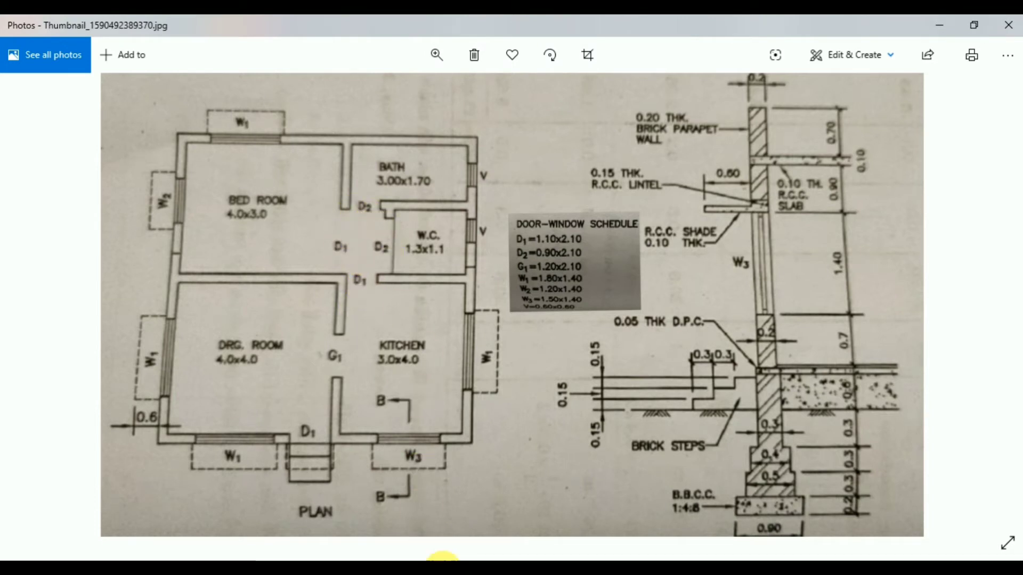
{"action": "left_click", "coordinate": [445, 569]}
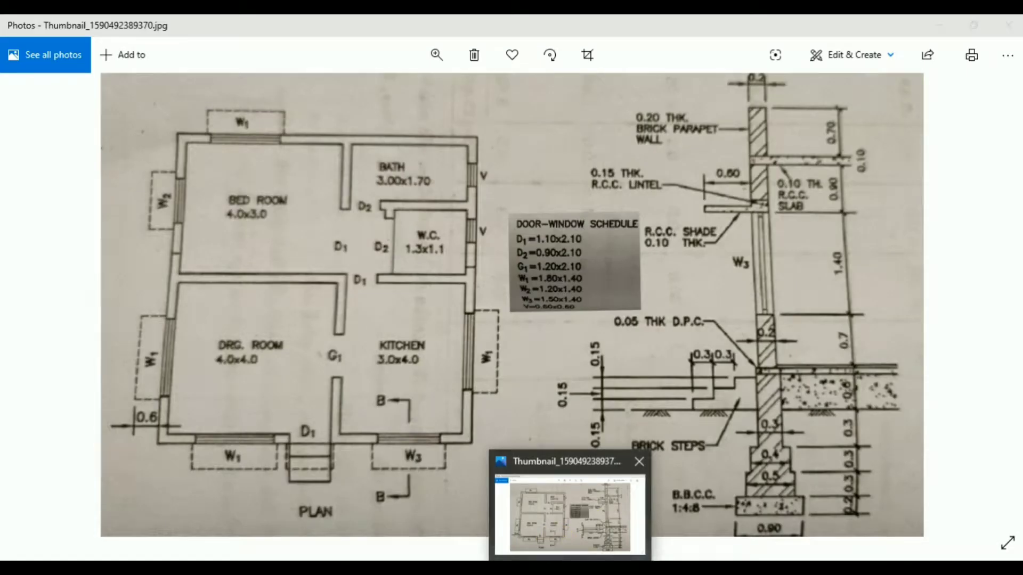
{"action": "mouse_move", "coordinate": [497, 569]}
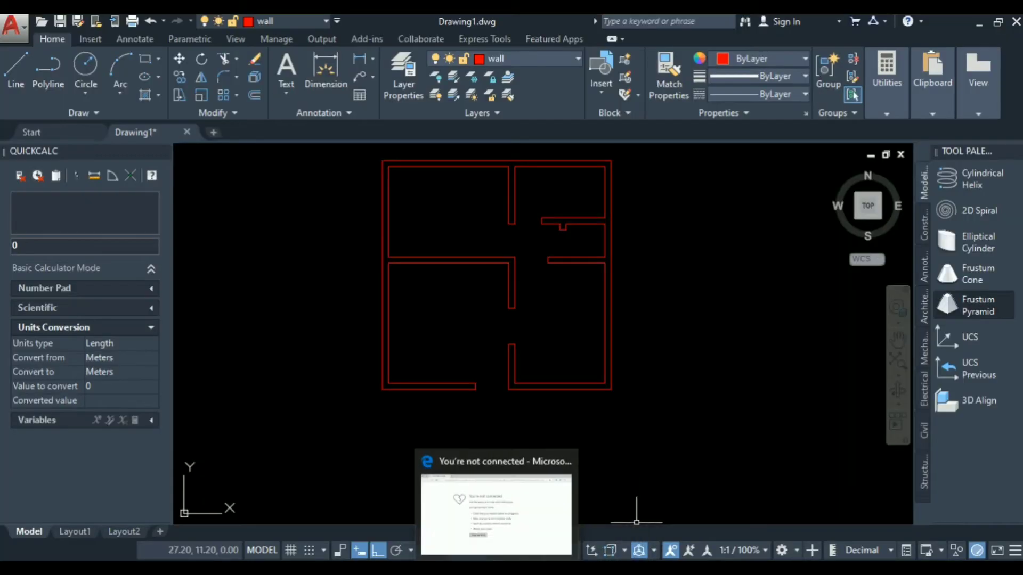
{"action": "mouse_move", "coordinate": [540, 568]}
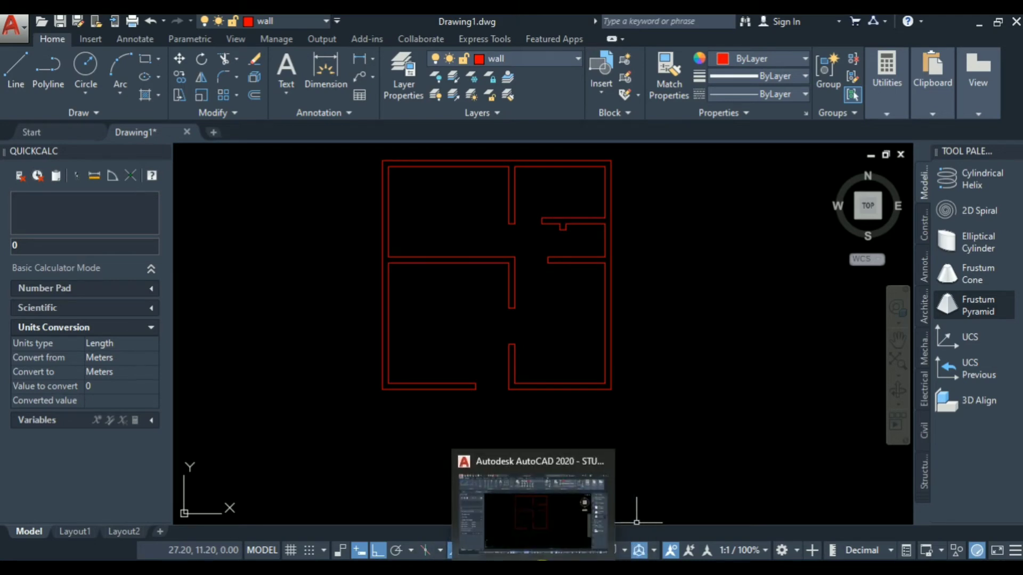
{"action": "left_click", "coordinate": [545, 546]}
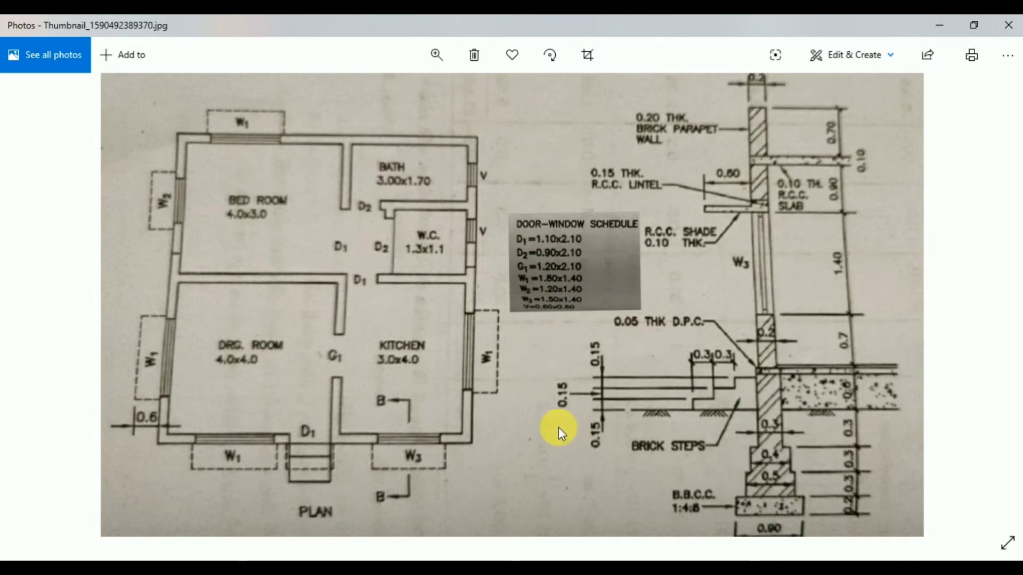
{"action": "mouse_move", "coordinate": [533, 568]}
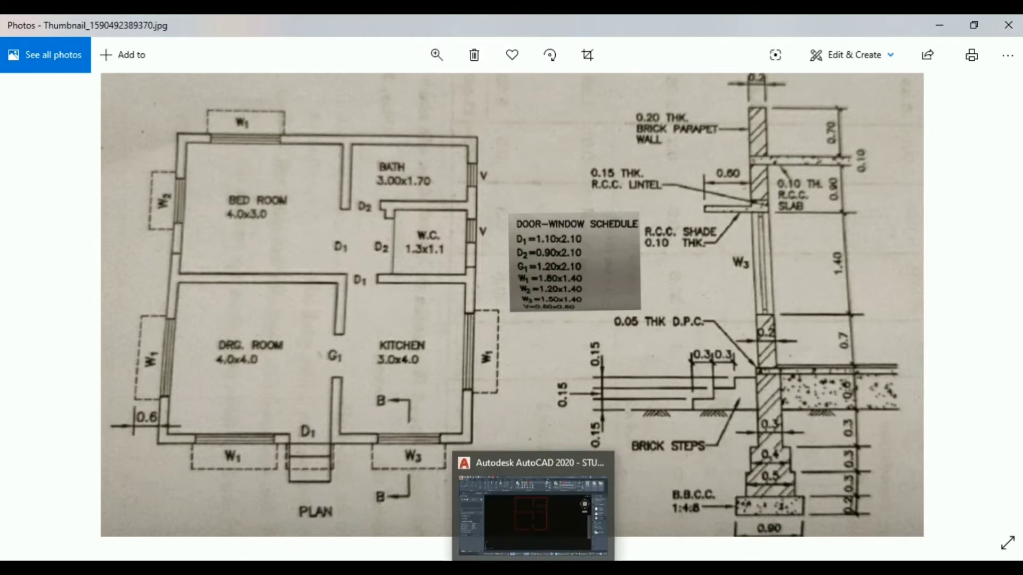
{"action": "left_click", "coordinate": [533, 511]}
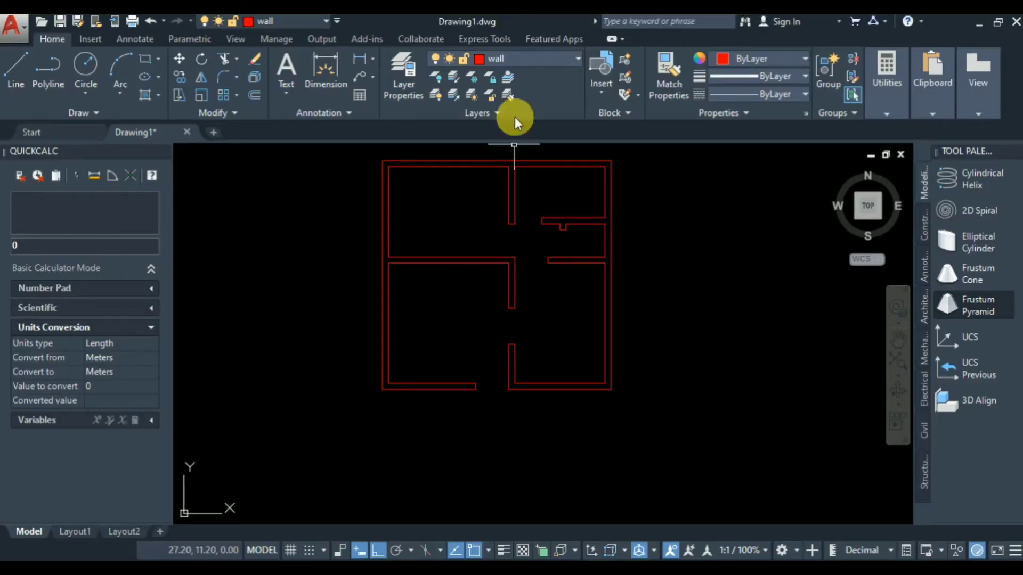
Make the window layer current and check the window sizes in the reference image's schedule
{"action": "left_click", "coordinate": [551, 60]}
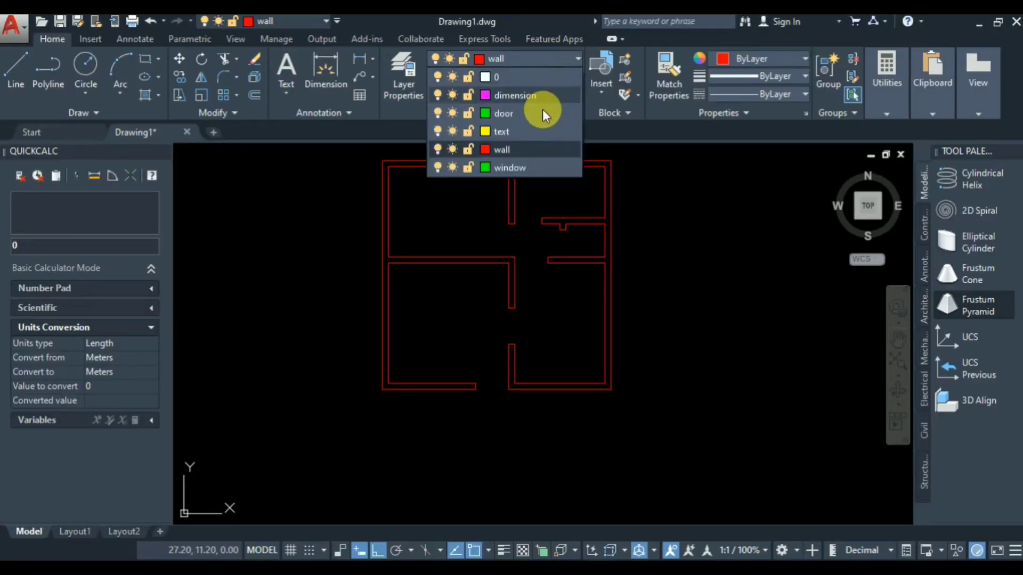
{"action": "left_click", "coordinate": [508, 168]}
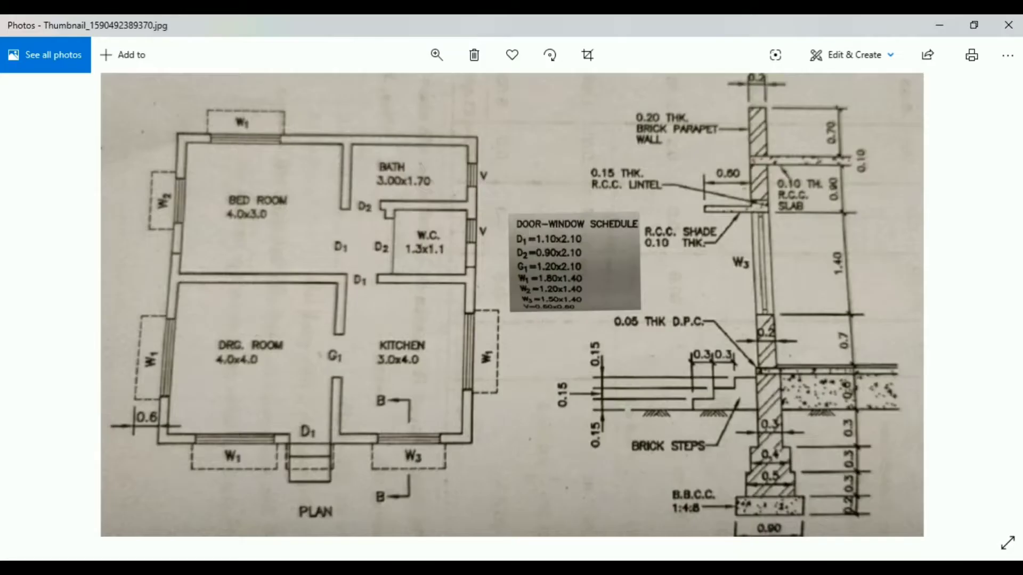
{"action": "left_click", "coordinate": [512, 567]}
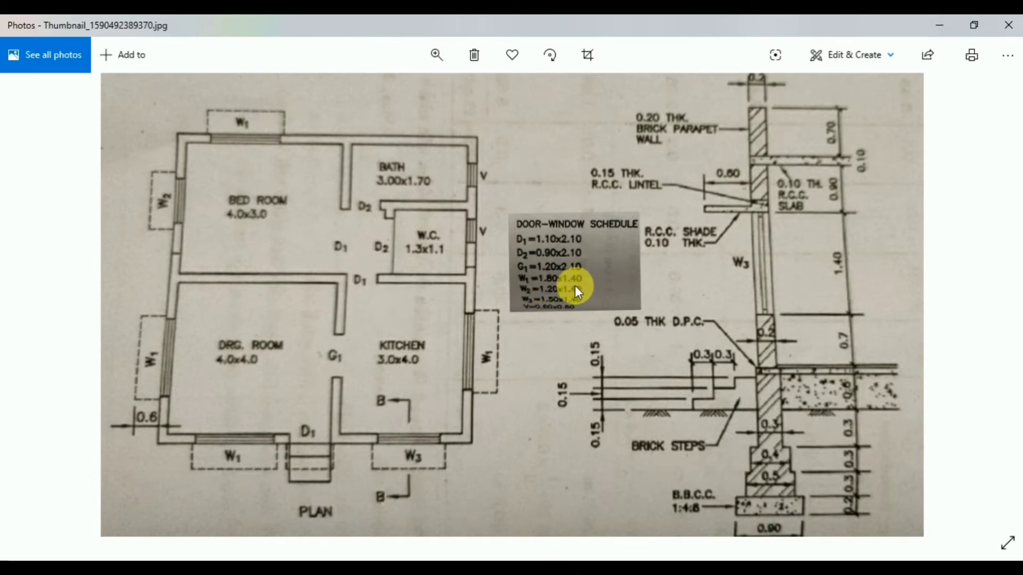
{"action": "left_click", "coordinate": [578, 571]}
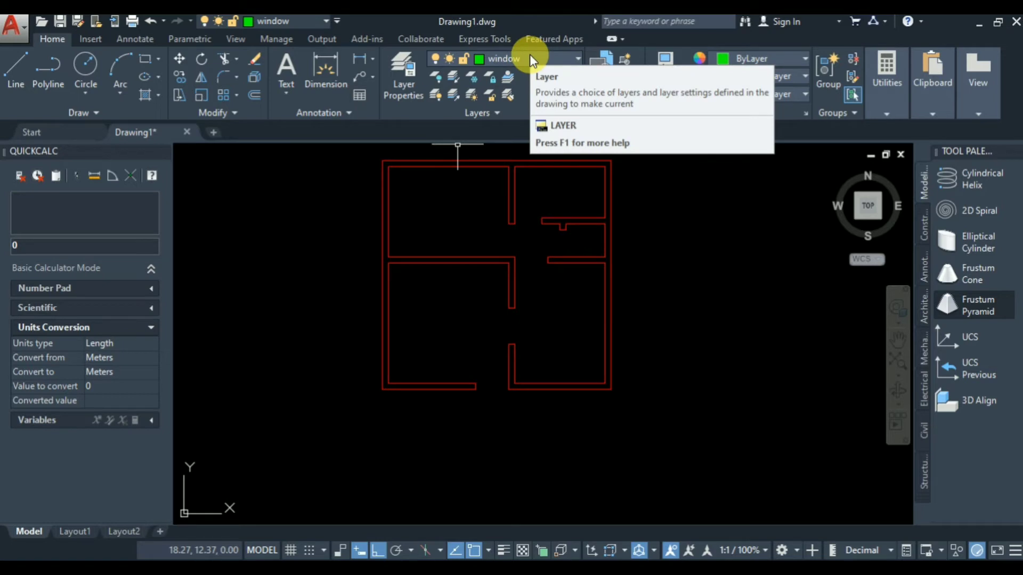
Make the wall layer current and draw a small closed four-sided outline in the empty space west of the floor plan
{"action": "left_click", "coordinate": [530, 57]}
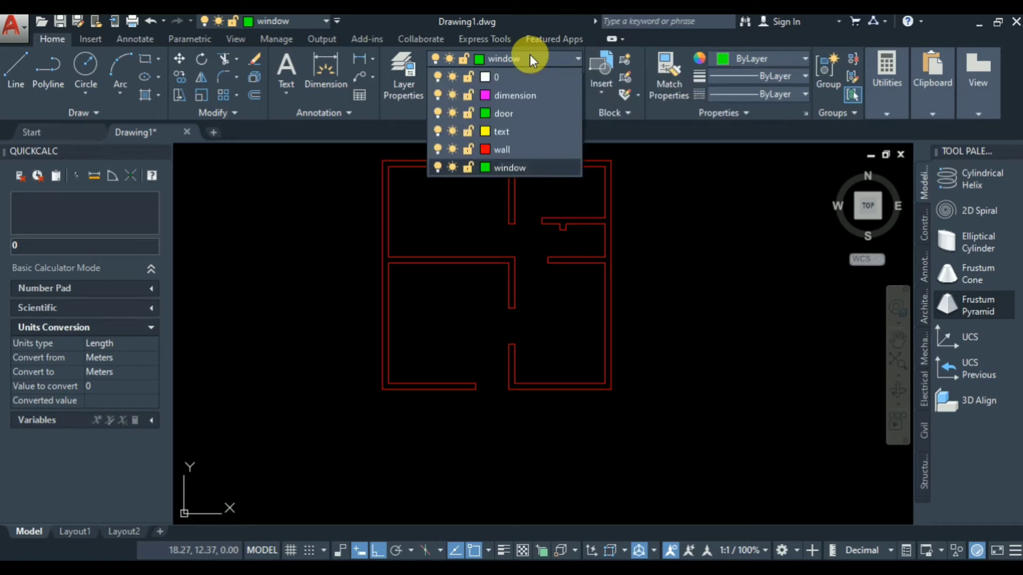
{"action": "left_click", "coordinate": [537, 147]}
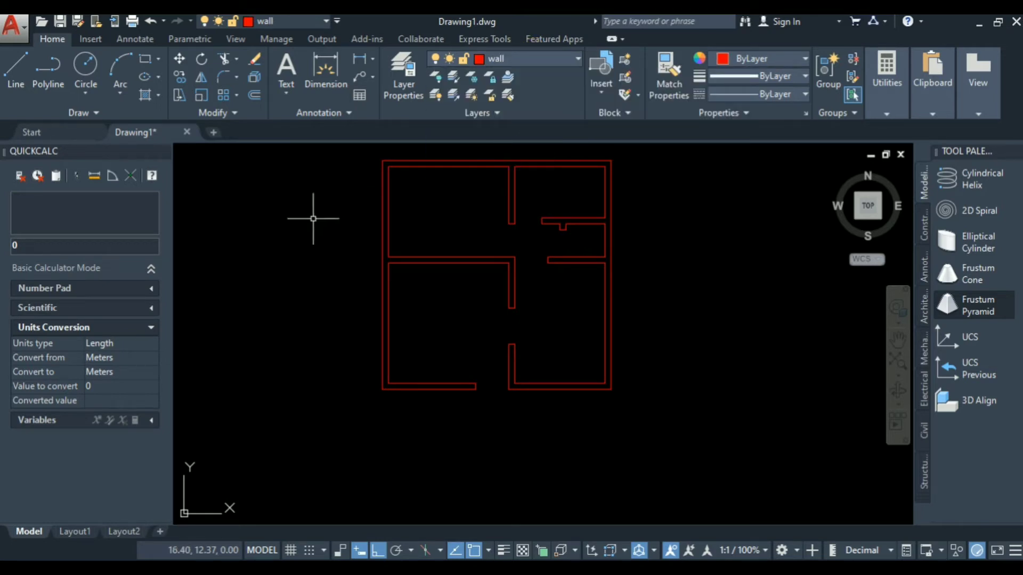
{"action": "type", "text": "l"}
{"action": "key", "text": "Return"}
{"action": "left_click", "coordinate": [235, 247]}
{"action": "left_click", "coordinate": [279, 247]}
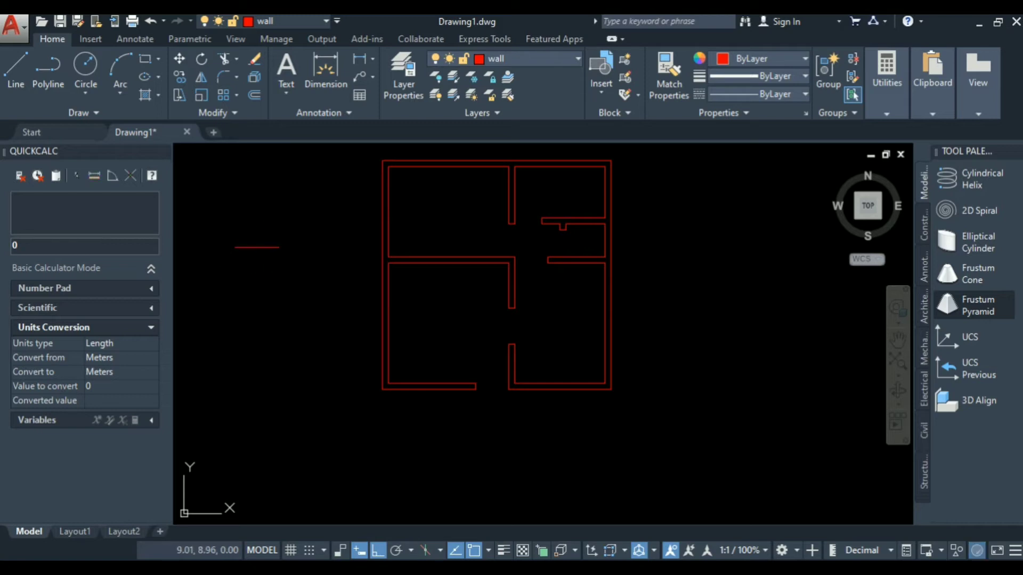
{"action": "left_click", "coordinate": [279, 271]}
{"action": "left_click", "coordinate": [230, 272]}
{"action": "left_click", "coordinate": [235, 248]}
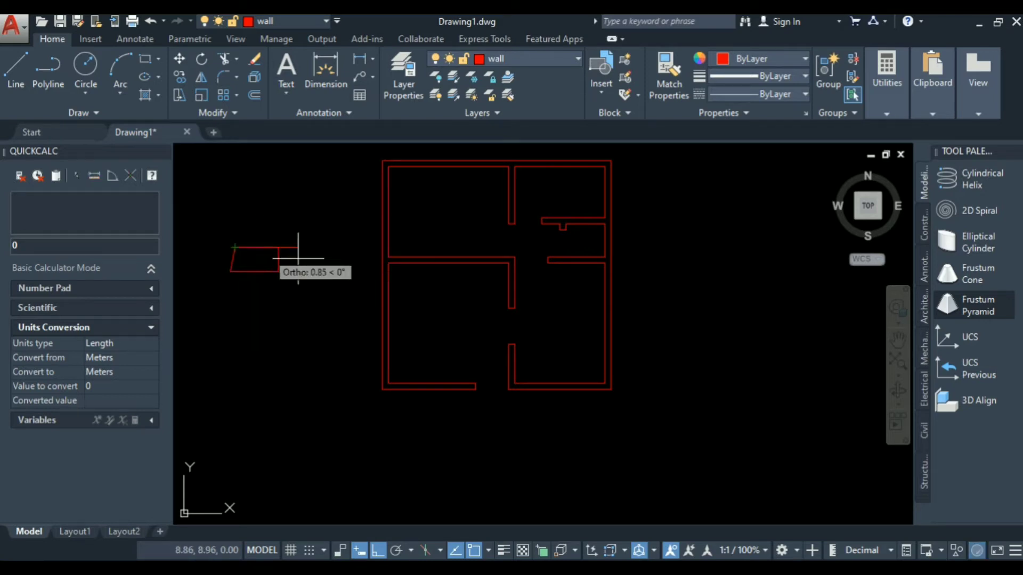
{"action": "key", "text": "Escape"}
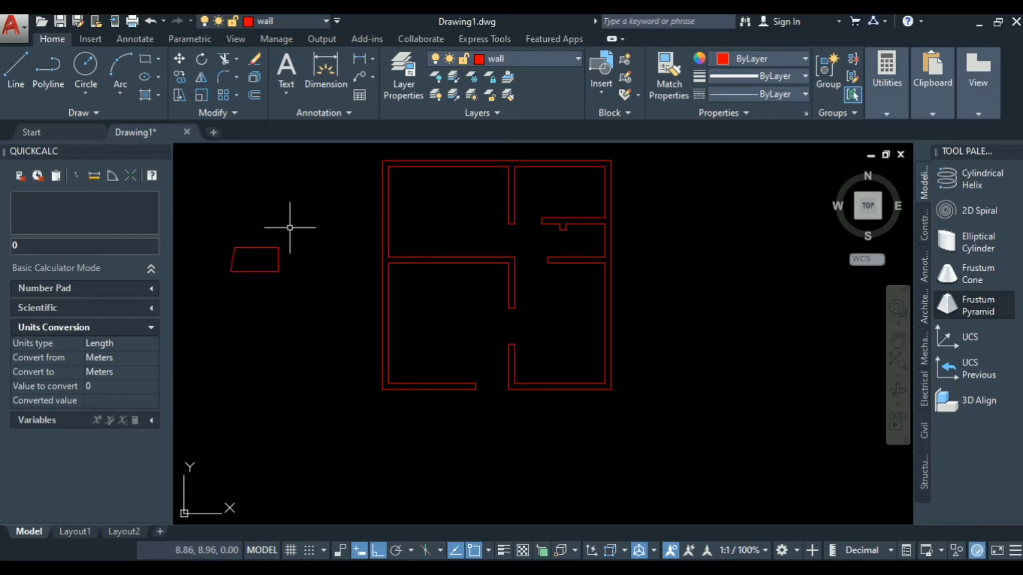
Assign all four lines of the small outline beside the floor plan to the window layer
{"action": "left_click", "coordinate": [308, 213]}
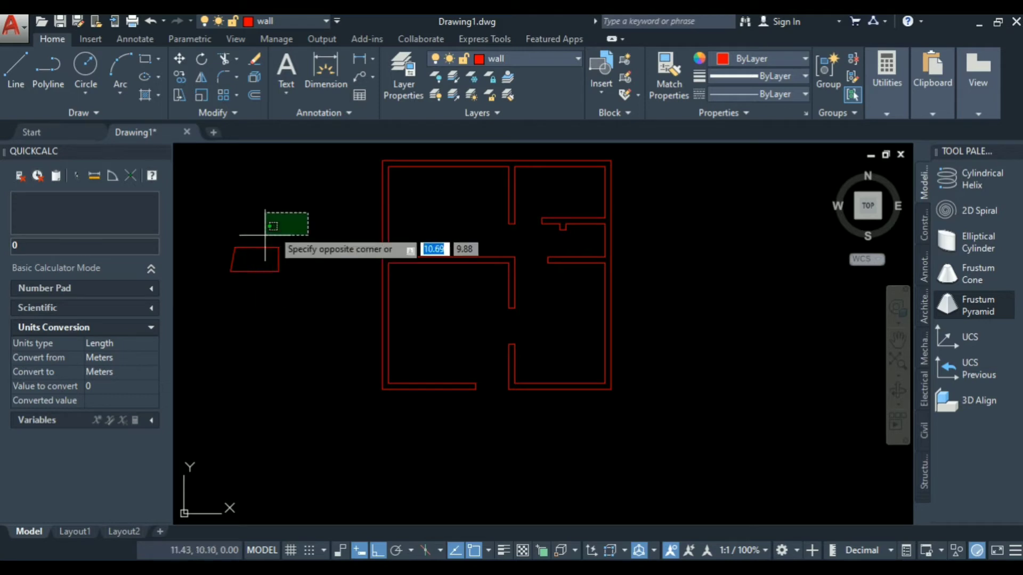
{"action": "left_click", "coordinate": [223, 300]}
{"action": "left_click", "coordinate": [552, 59]}
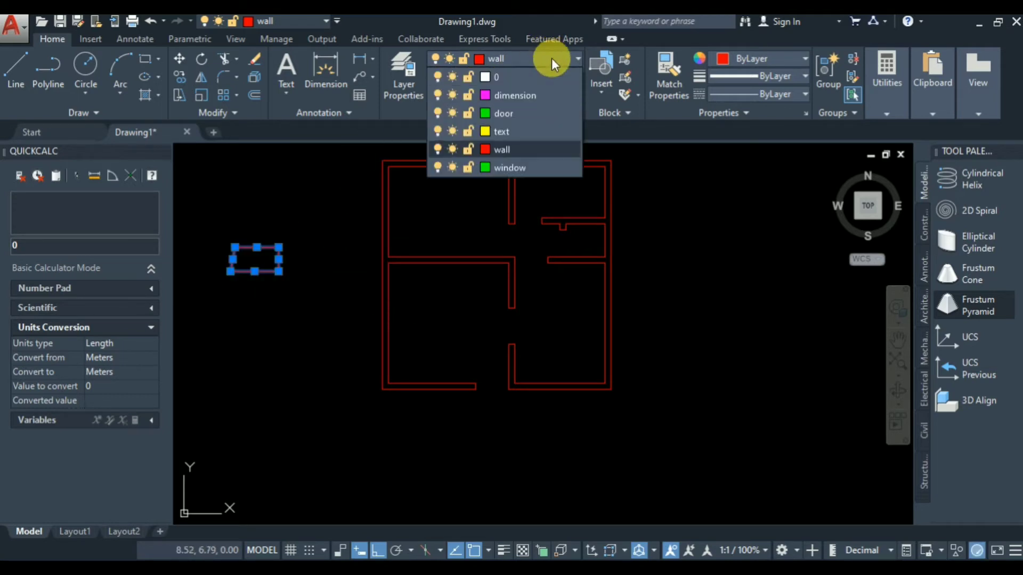
{"action": "left_click", "coordinate": [531, 166]}
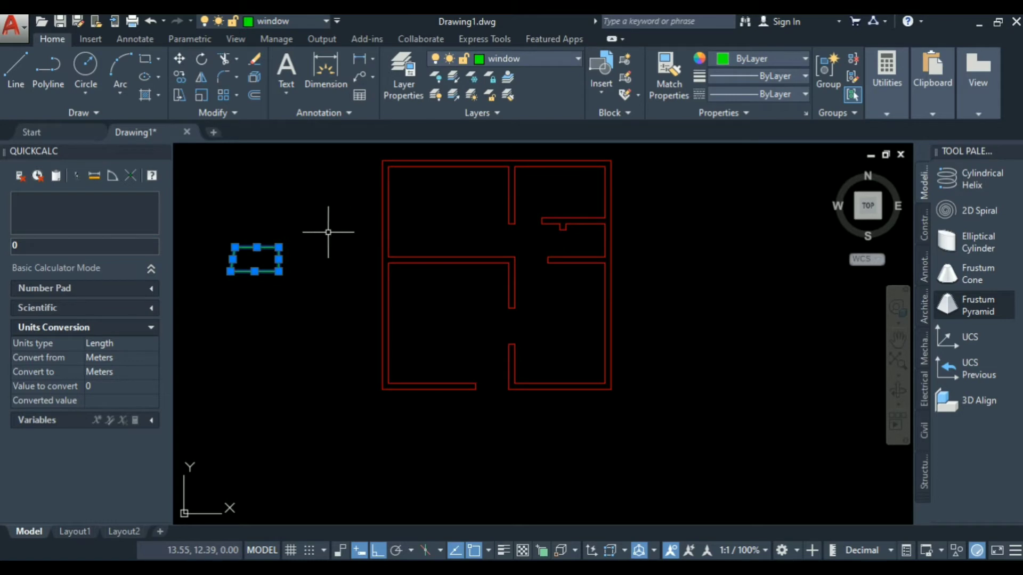
Delete the small green four-sided outline in the empty space west of the floor plan
{"action": "key", "text": "Escape"}
{"action": "scroll", "coordinate": [229, 261], "scroll_direction": "up", "scroll_amount": 5}
{"action": "scroll", "coordinate": [285, 278], "scroll_direction": "down", "scroll_amount": 5}
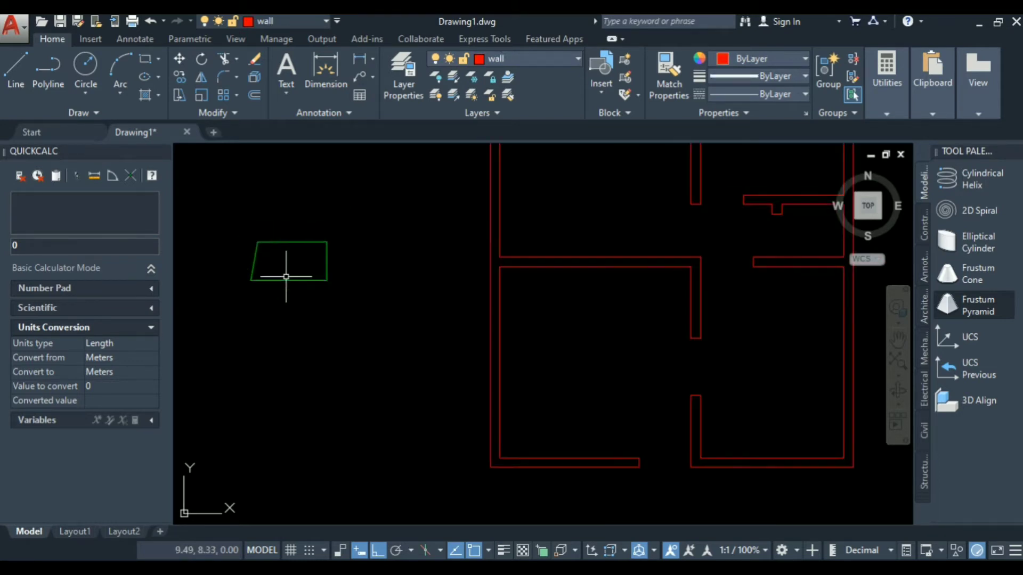
{"action": "left_click", "coordinate": [329, 225]}
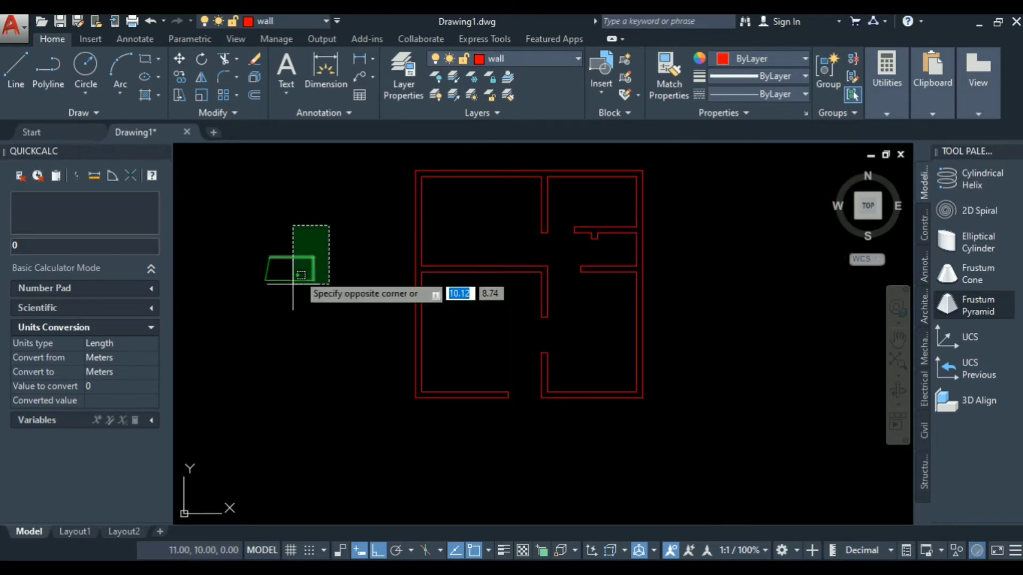
{"action": "left_click", "coordinate": [251, 322]}
{"action": "key", "text": "Delete"}
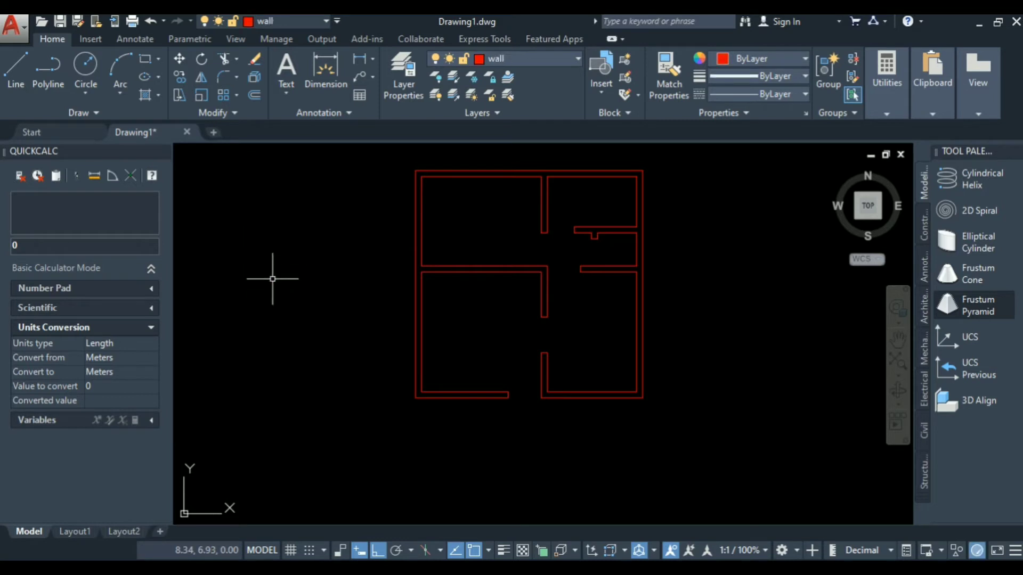
Check the W1 window width in the reference image and draw a 1.8 m horizontal line eastward in the empty space west of the plan
{"action": "type", "text": "l"}
{"action": "key", "text": "Return"}
{"action": "left_click", "coordinate": [263, 250]}
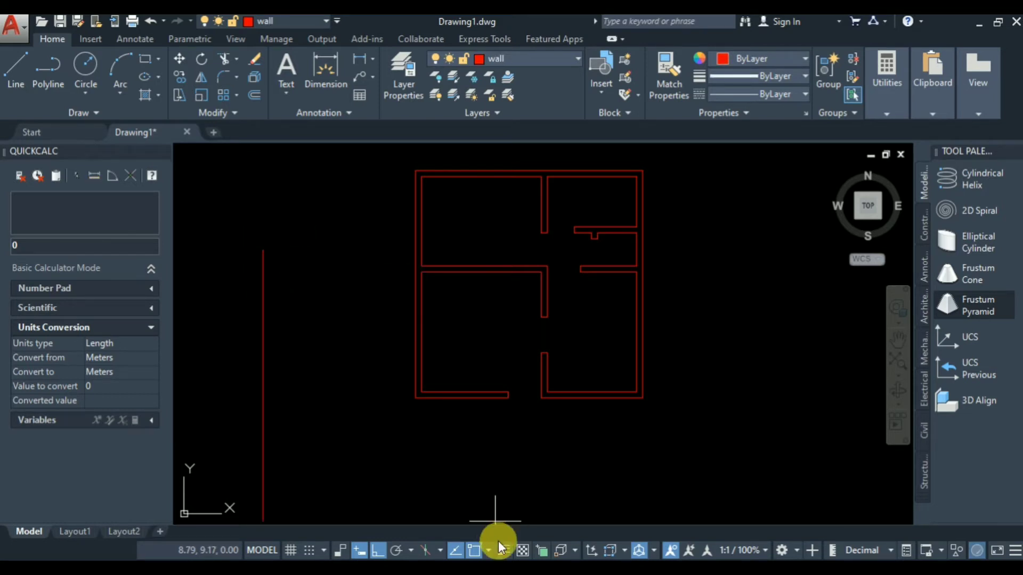
{"action": "left_click", "coordinate": [534, 568]}
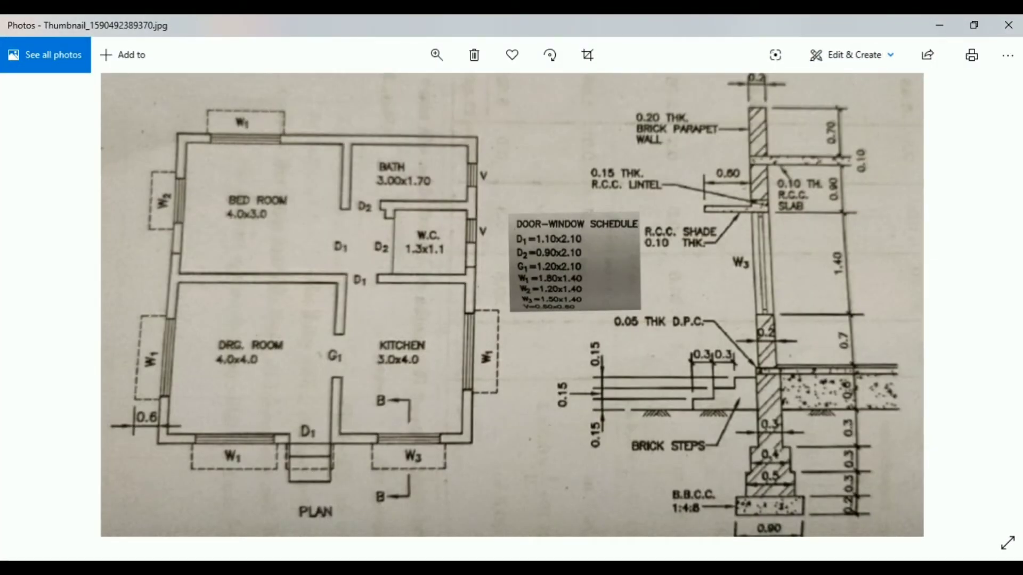
{"action": "left_click", "coordinate": [496, 568]}
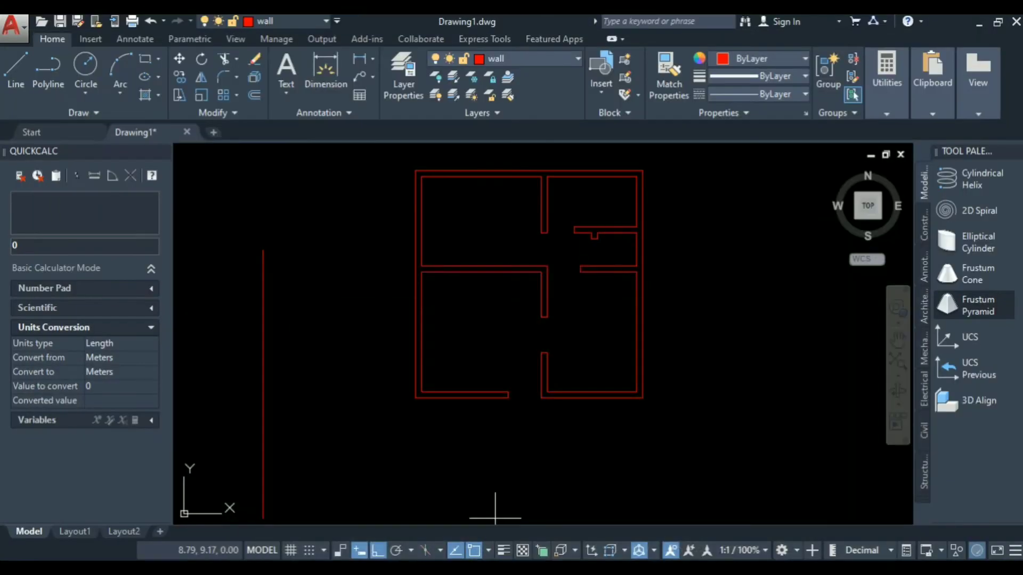
{"action": "left_click", "coordinate": [372, 208]}
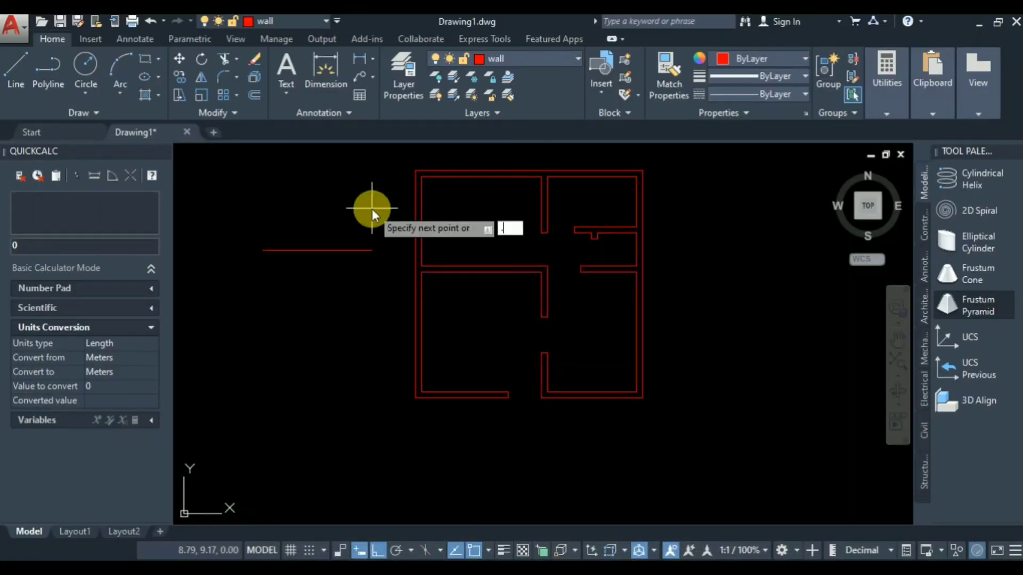
{"action": "type", "text": "1.85 < 0°"}
{"action": "key", "text": "Return"}
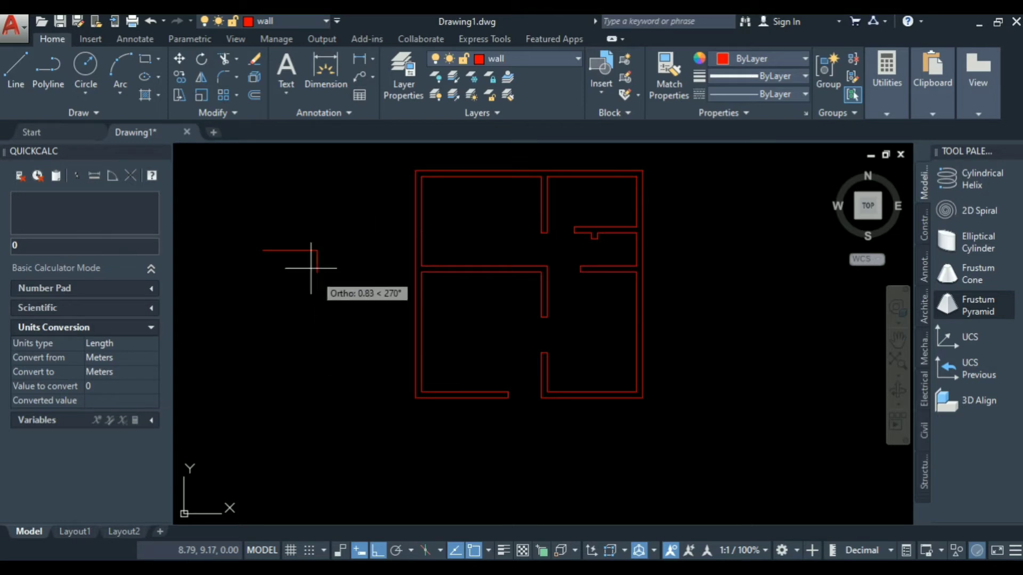
Continue from the line's east end 0.2 m down and 1.8 m west, closing it into a thin rectangle
{"action": "scroll", "coordinate": [298, 261], "scroll_direction": "up", "scroll_amount": 2}
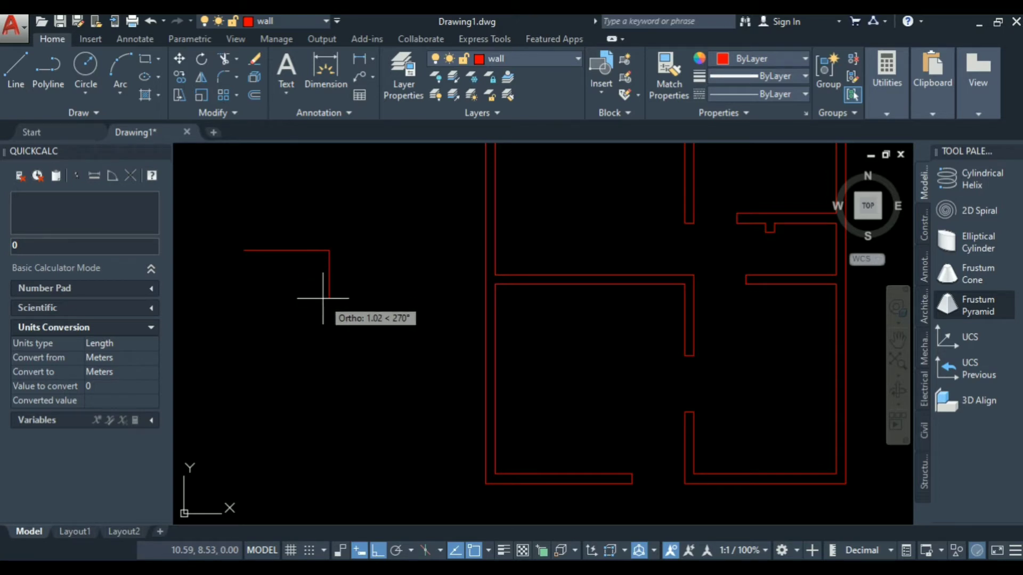
{"action": "type", "text": "0.2"}
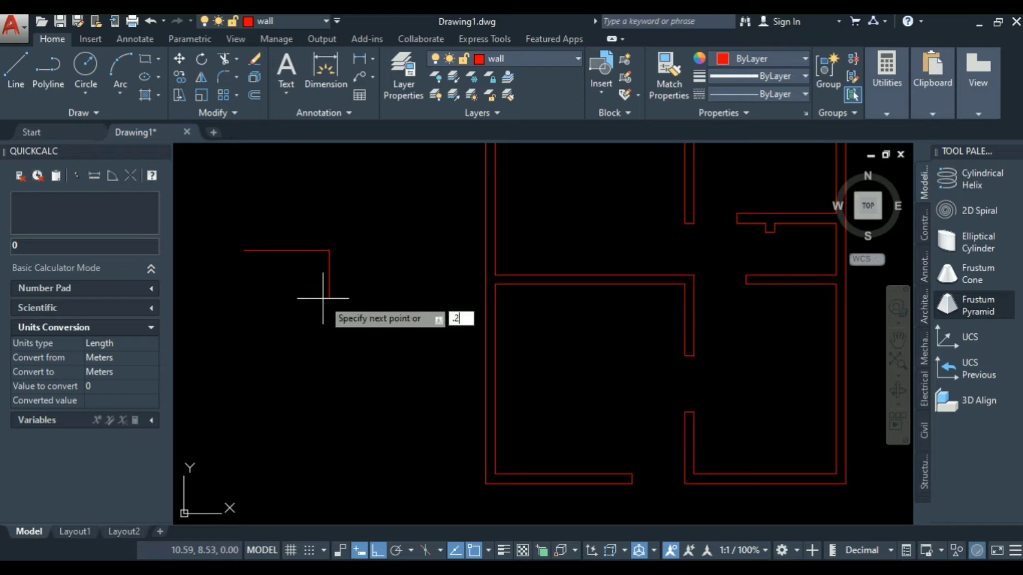
{"action": "key", "text": "Return"}
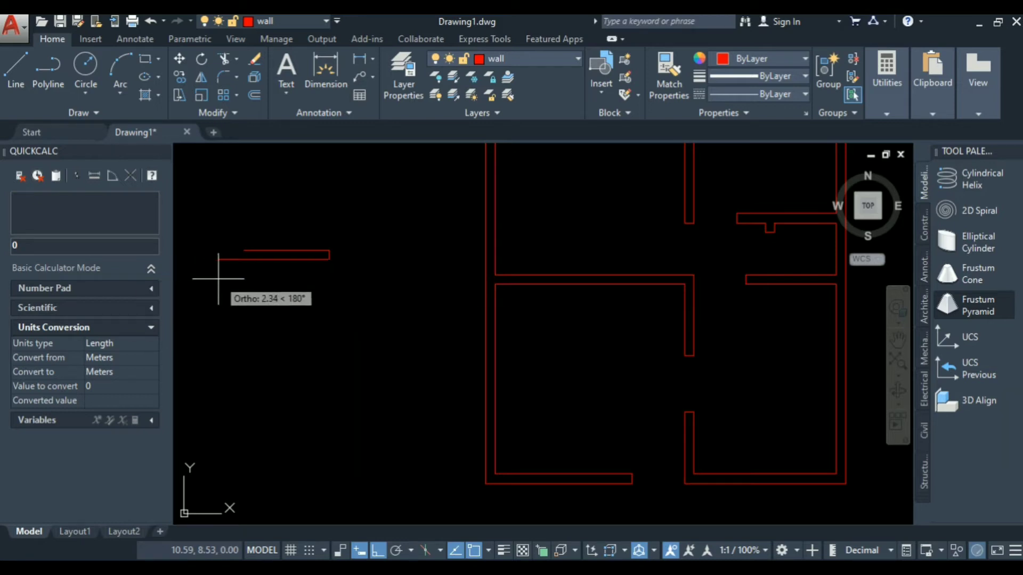
{"action": "type", "text": "1.8"}
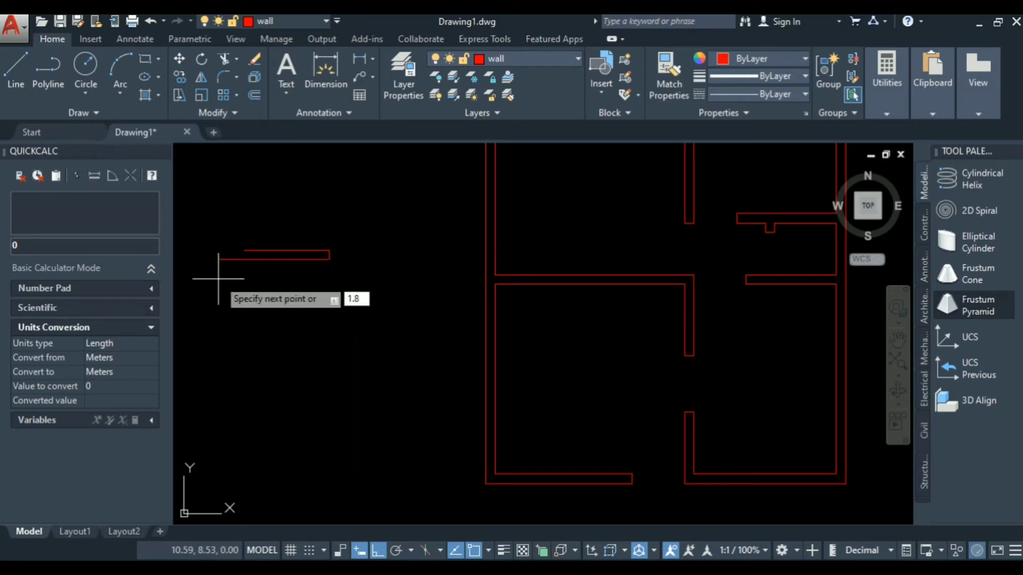
{"action": "key", "text": "Return"}
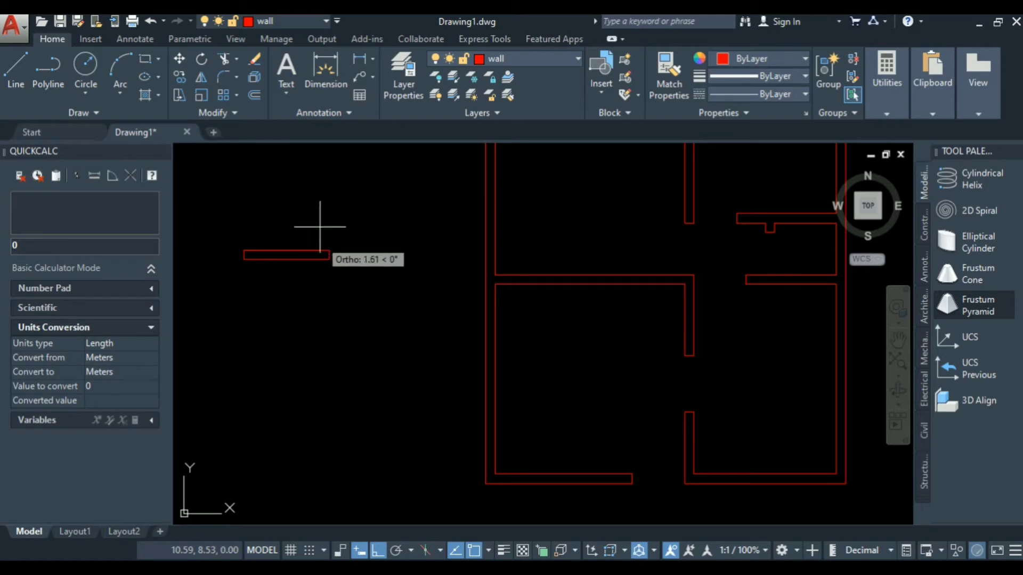
{"action": "key", "text": "Escape"}
Assign all four lines of the thin rectangle beside the floor plan to the window layer
{"action": "scroll", "coordinate": [246, 238], "scroll_direction": "up", "scroll_amount": 5}
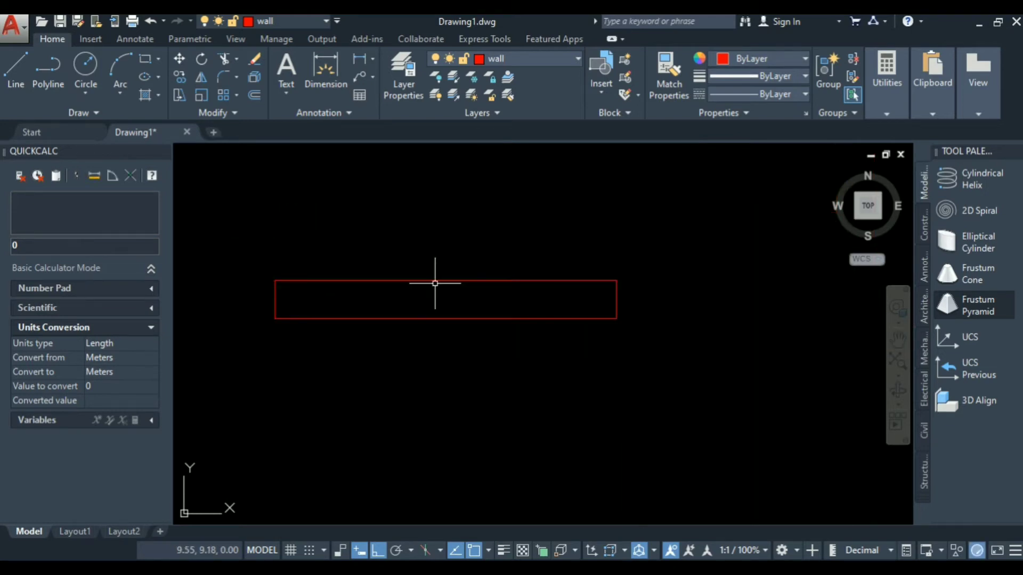
{"action": "scroll", "coordinate": [365, 293], "scroll_direction": "down", "scroll_amount": 5}
{"action": "scroll", "coordinate": [375, 302], "scroll_direction": "up", "scroll_amount": 3}
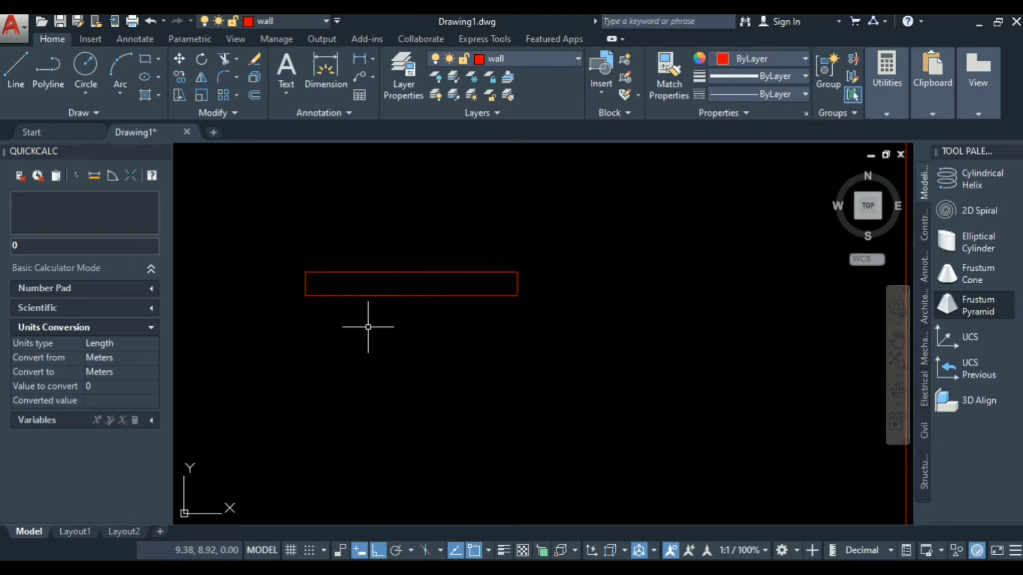
{"action": "scroll", "coordinate": [367, 327], "scroll_direction": "down", "scroll_amount": 3}
{"action": "scroll", "coordinate": [371, 332], "scroll_direction": "up", "scroll_amount": 2}
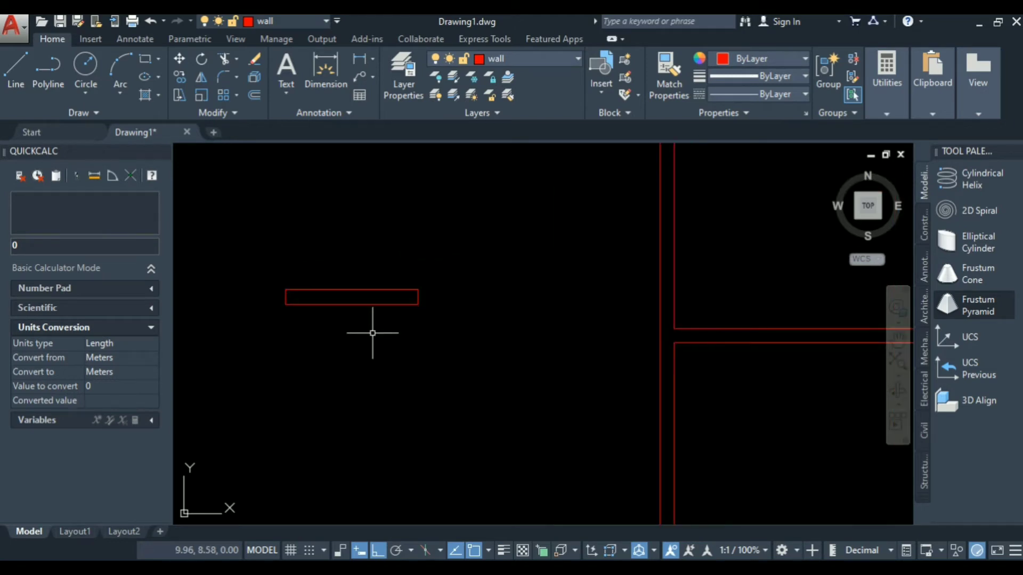
{"action": "left_click", "coordinate": [574, 56]}
{"action": "left_click", "coordinate": [490, 230]}
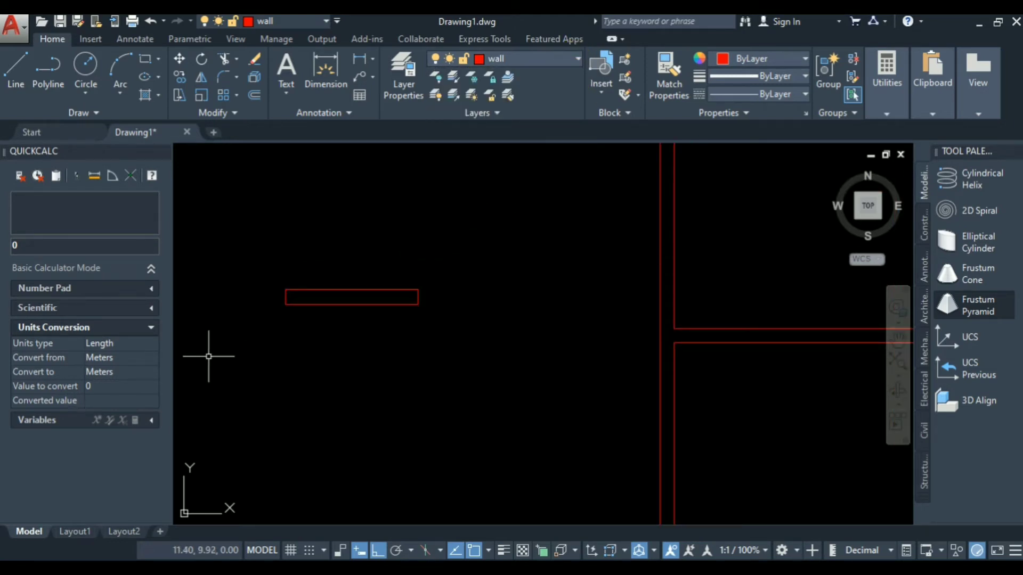
{"action": "left_click", "coordinate": [461, 245]}
{"action": "left_click", "coordinate": [293, 327]}
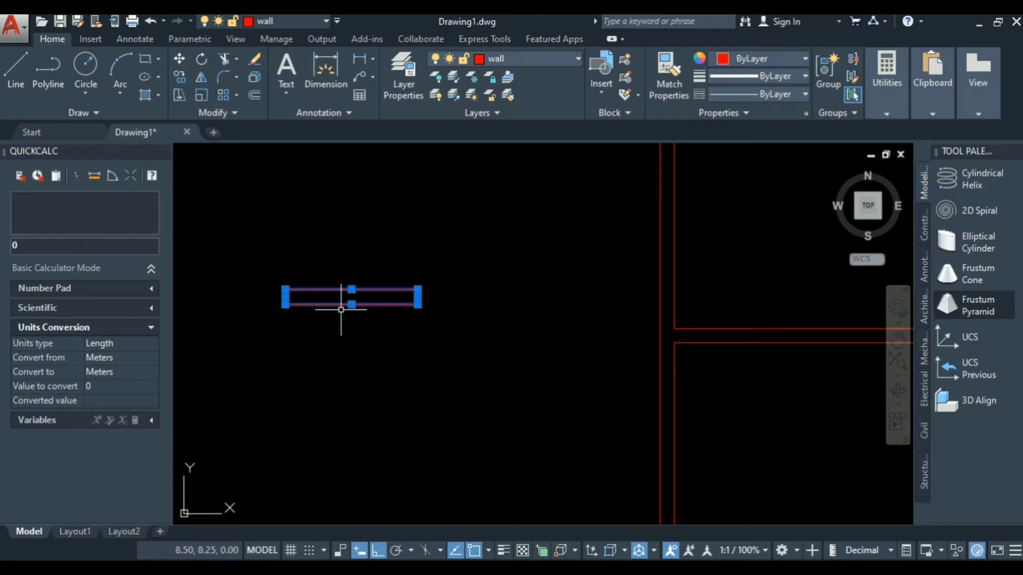
{"action": "left_click", "coordinate": [551, 59]}
{"action": "left_click", "coordinate": [548, 164]}
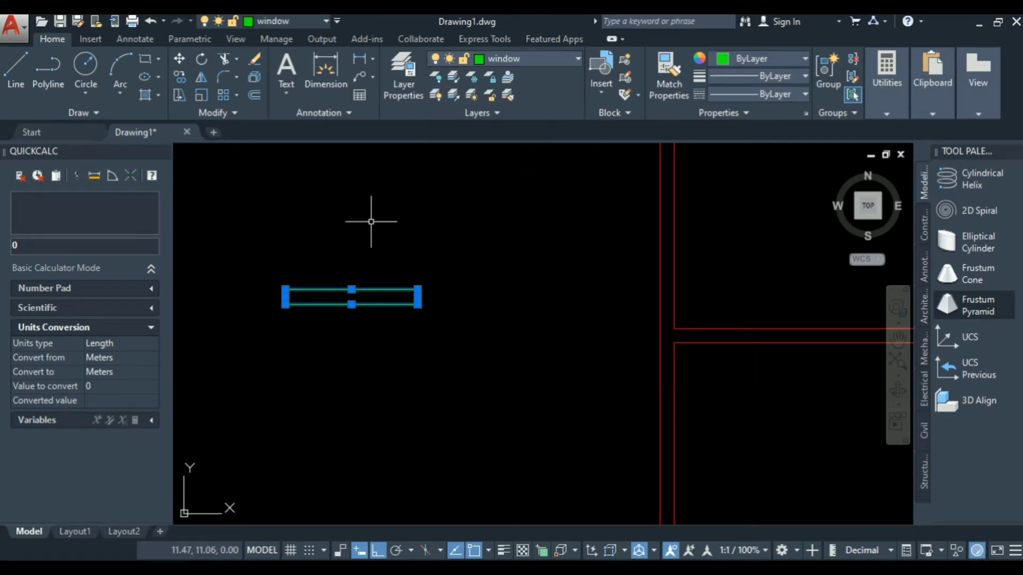
{"action": "key", "text": "Escape"}
Offset the lower long edge of the green rectangle by 0.05 m towards its inside
{"action": "scroll", "coordinate": [300, 297], "scroll_direction": "up", "scroll_amount": 4}
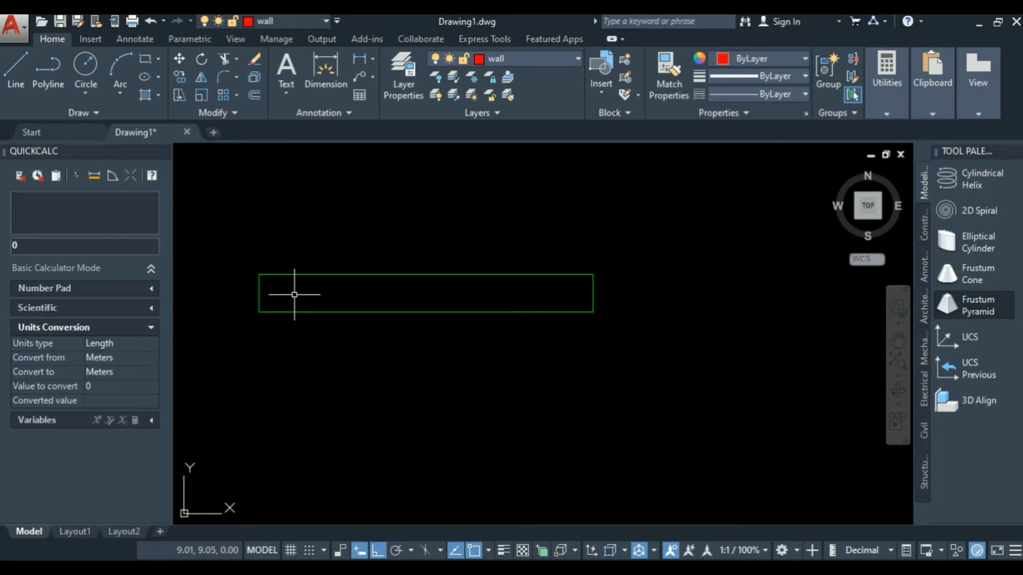
{"action": "scroll", "coordinate": [290, 264], "scroll_direction": "down", "scroll_amount": 4}
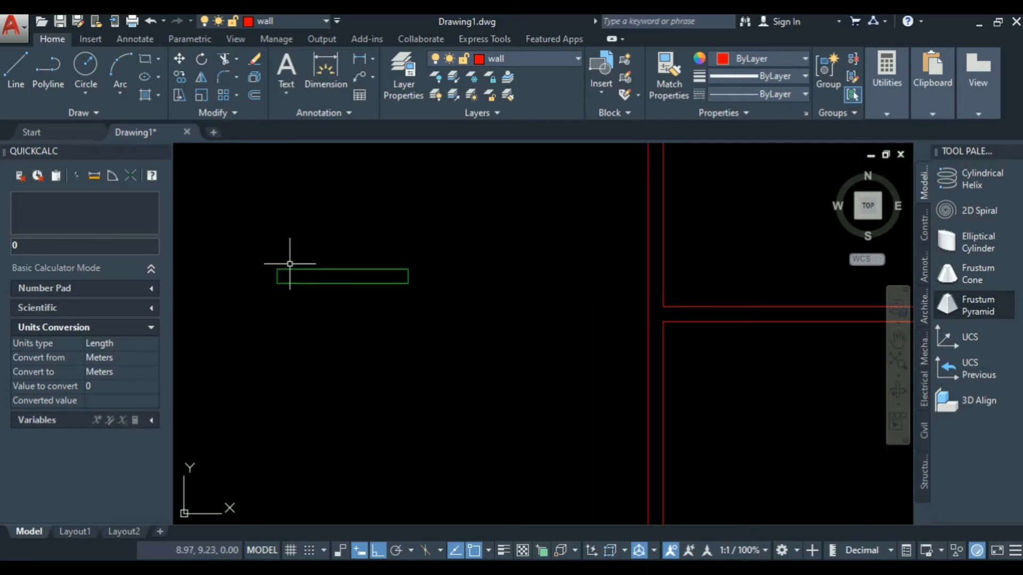
{"action": "scroll", "coordinate": [290, 263], "scroll_direction": "up", "scroll_amount": 2}
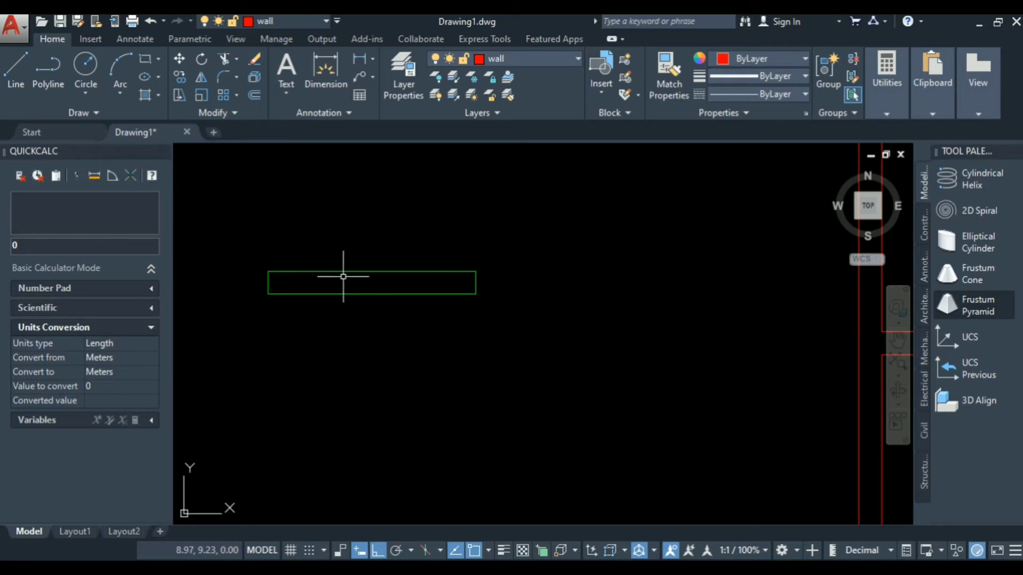
{"action": "scroll", "coordinate": [375, 276], "scroll_direction": "up", "scroll_amount": 2}
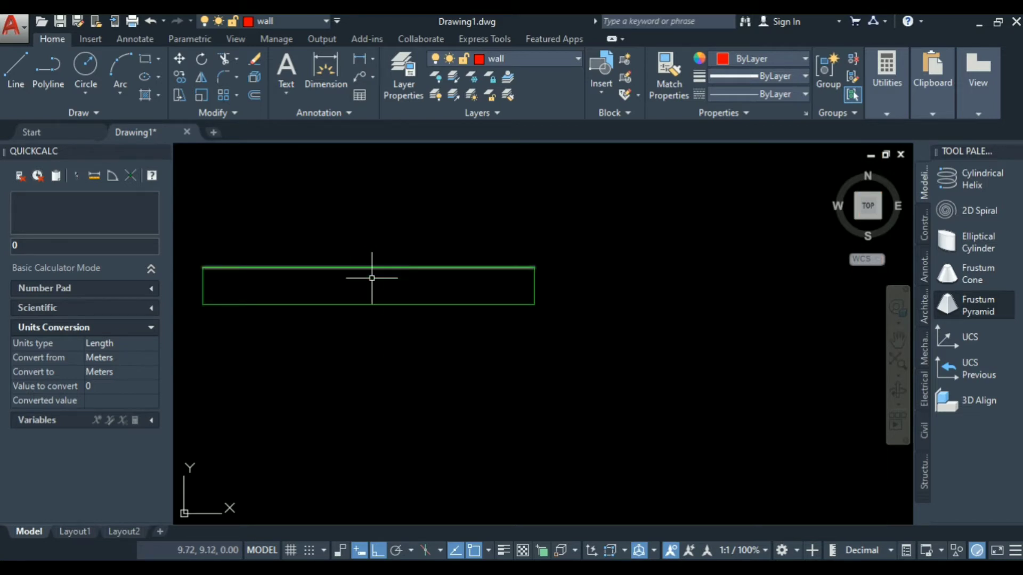
{"action": "left_click", "coordinate": [381, 306]}
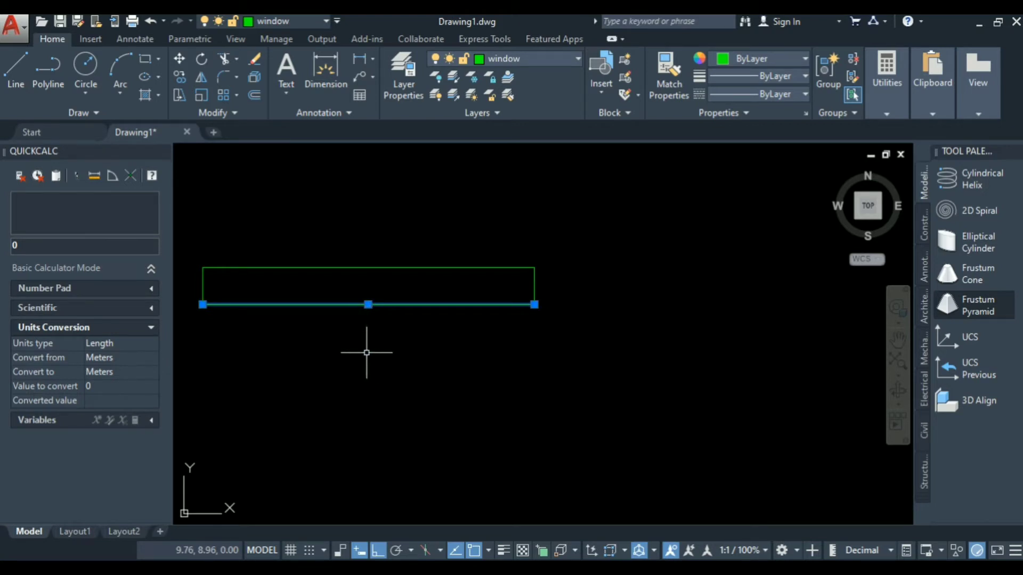
{"action": "type", "text": "o"}
{"action": "key", "text": "Return"}
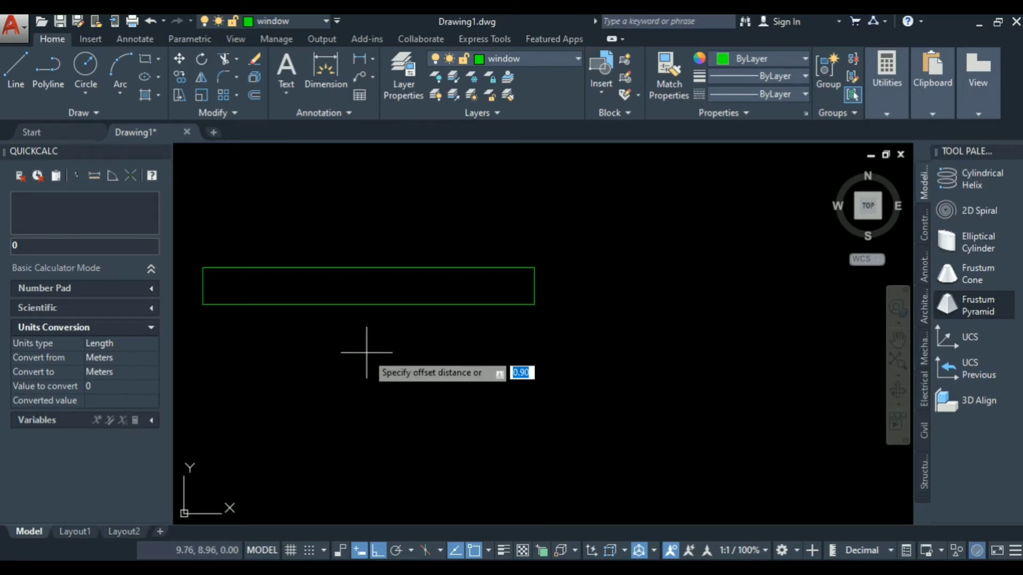
{"action": "type", "text": ".05"}
{"action": "key", "text": "Return"}
{"action": "left_click", "coordinate": [367, 304]}
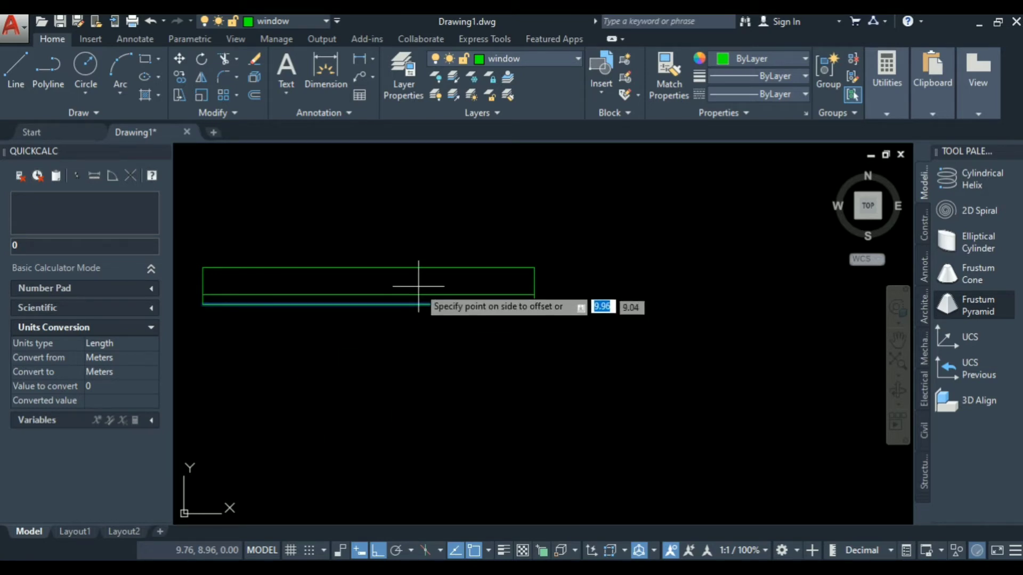
{"action": "left_click", "coordinate": [404, 276]}
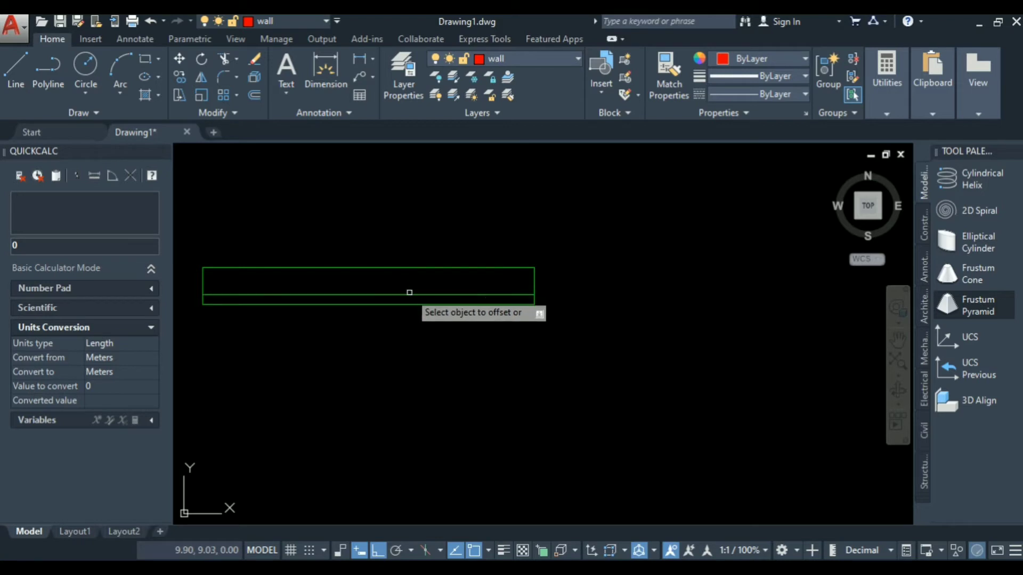
Offset two more lines upward inside the rectangle at the same 0.05 m spacing, each from the previous line, and end the Offset command
{"action": "left_click", "coordinate": [408, 293]}
{"action": "left_click", "coordinate": [412, 281]}
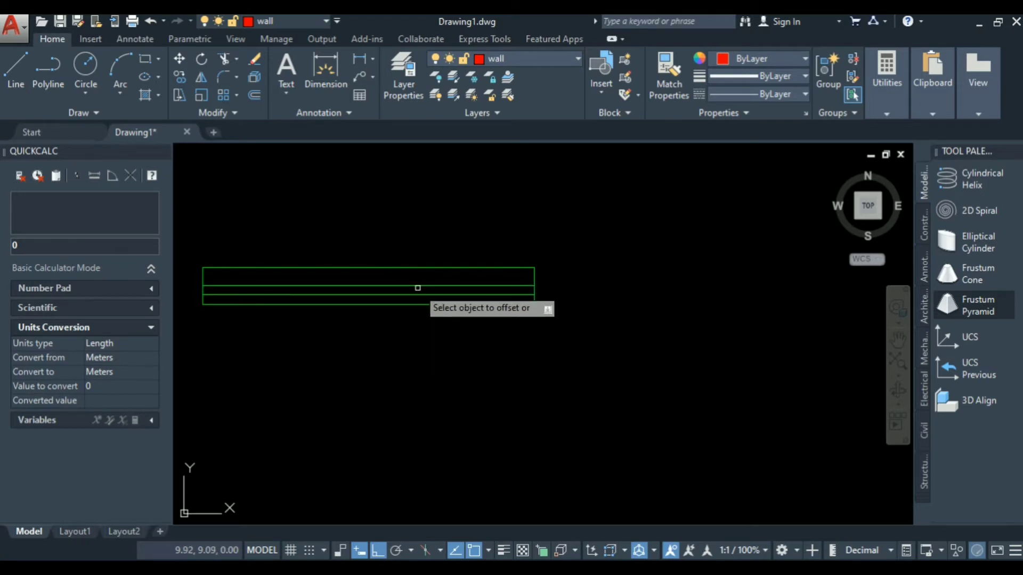
{"action": "left_click", "coordinate": [413, 286]}
{"action": "left_click", "coordinate": [421, 272]}
{"action": "scroll", "coordinate": [481, 229], "scroll_direction": "down", "scroll_amount": 2}
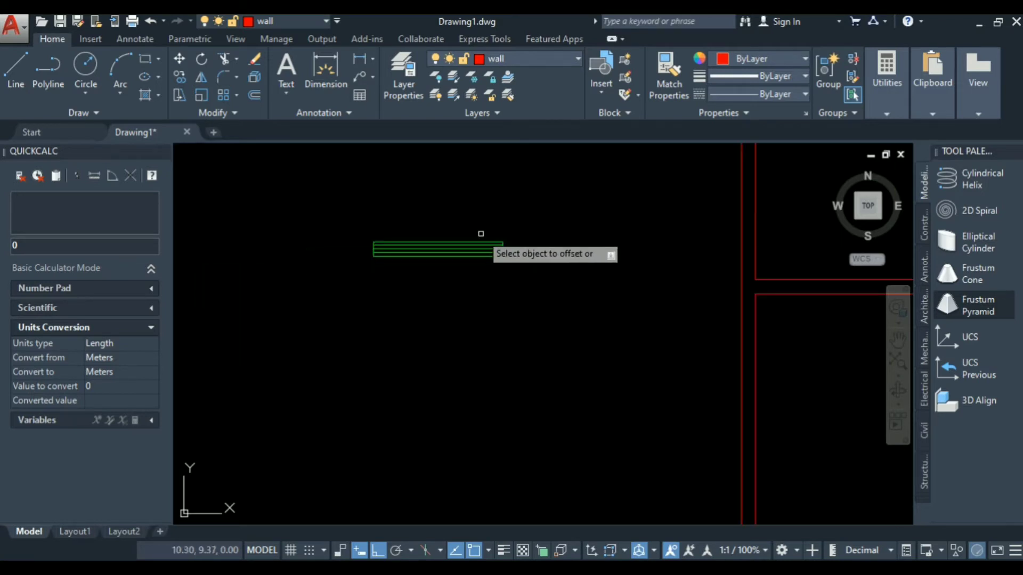
{"action": "scroll", "coordinate": [481, 237], "scroll_direction": "up", "scroll_amount": 2}
{"action": "scroll", "coordinate": [508, 288], "scroll_direction": "down", "scroll_amount": 1}
{"action": "scroll", "coordinate": [358, 255], "scroll_direction": "up", "scroll_amount": 4}
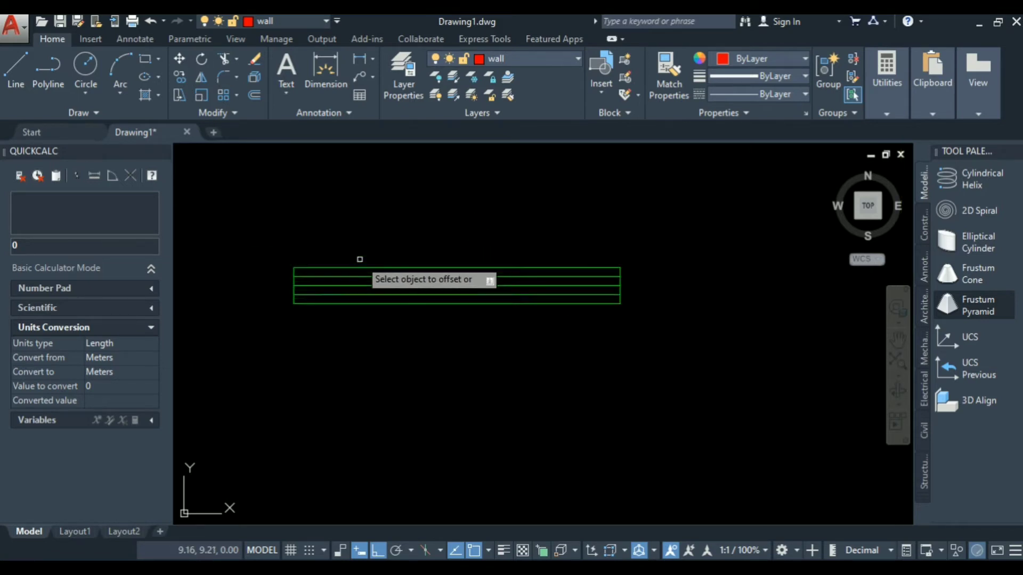
{"action": "scroll", "coordinate": [322, 265], "scroll_direction": "down", "scroll_amount": 4}
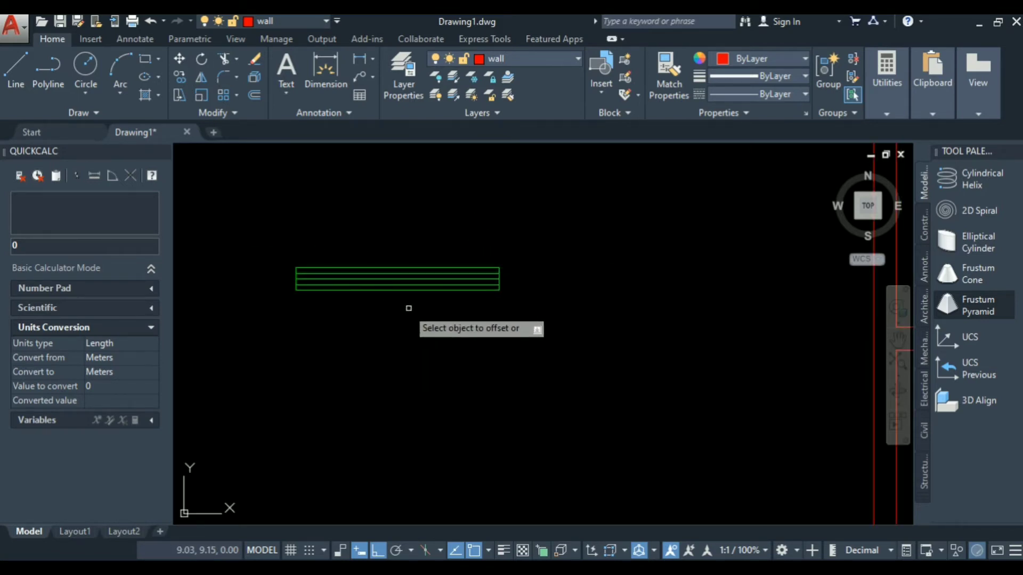
{"action": "scroll", "coordinate": [323, 294], "scroll_direction": "up", "scroll_amount": 4}
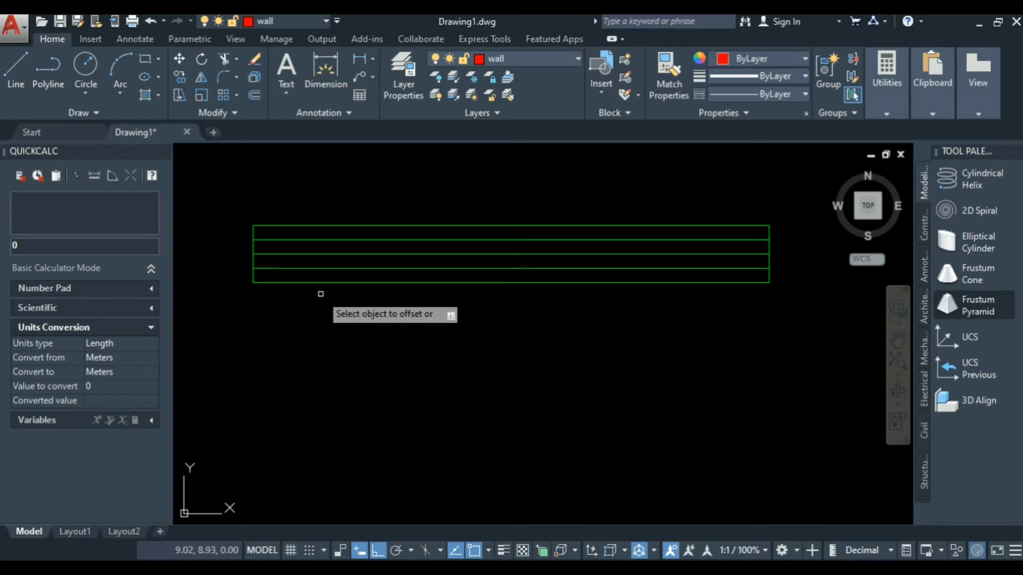
{"action": "key", "text": "Escape"}
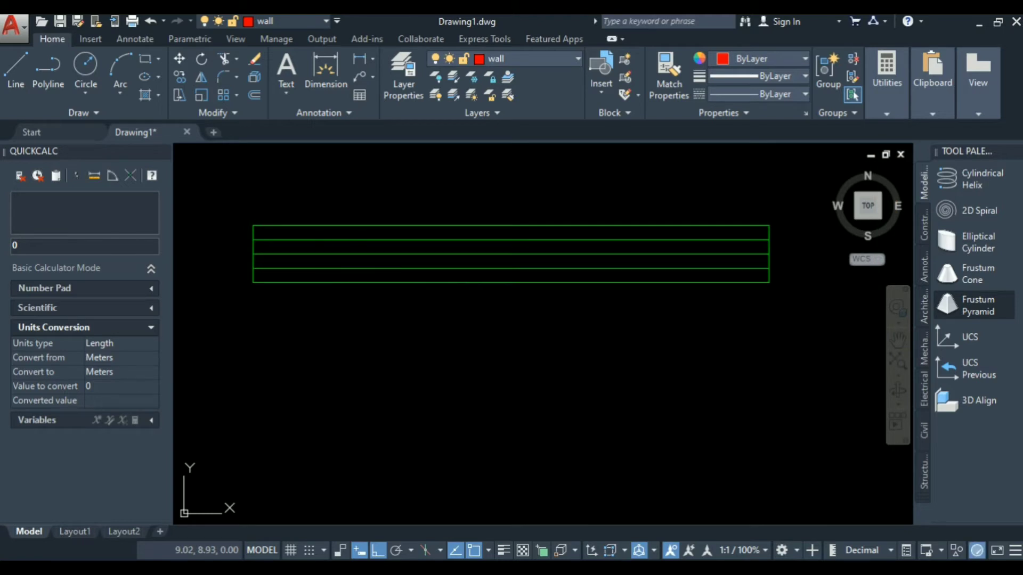
Delete the middle one of the three inner lines of the window symbol
{"action": "left_click", "coordinate": [365, 254]}
{"action": "key", "text": "Delete"}
{"action": "scroll", "coordinate": [426, 261], "scroll_direction": "down", "scroll_amount": 4}
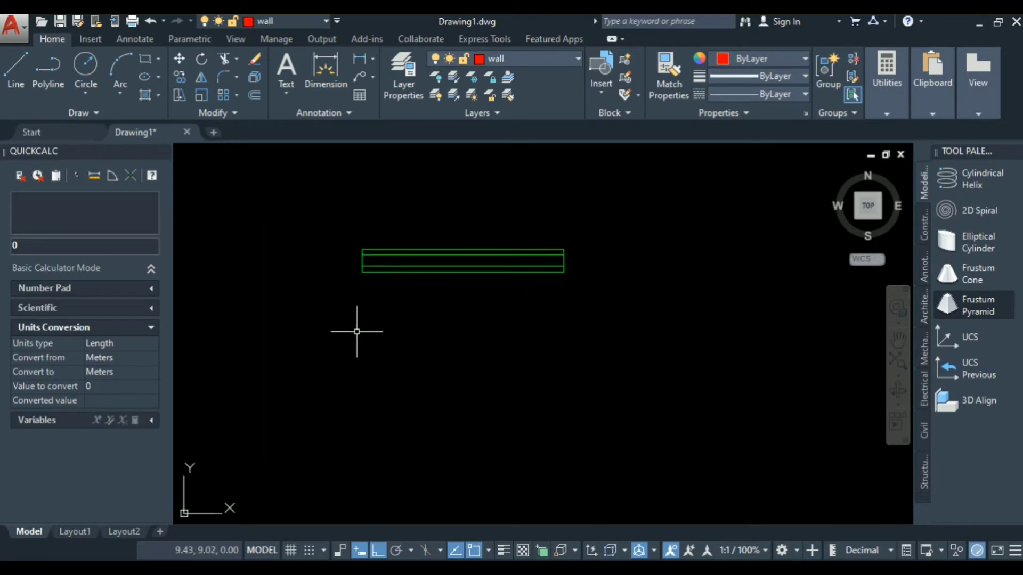
{"action": "scroll", "coordinate": [405, 288], "scroll_direction": "up", "scroll_amount": 2}
{"action": "scroll", "coordinate": [345, 289], "scroll_direction": "down", "scroll_amount": 2}
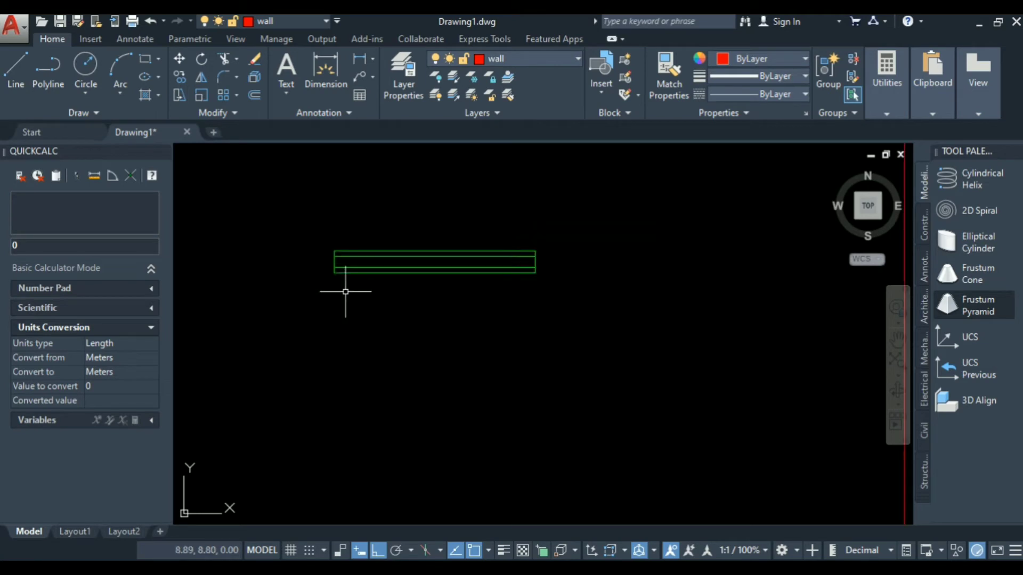
Check the window sizes in the reference plan image and make the window layer current in the drawing
{"action": "scroll", "coordinate": [342, 277], "scroll_direction": "down", "scroll_amount": 1}
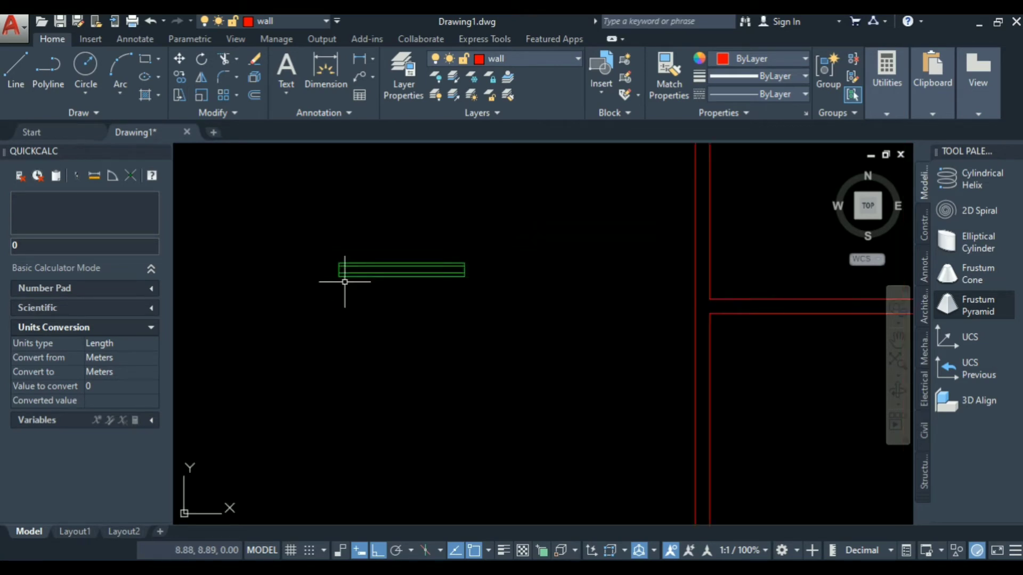
{"action": "scroll", "coordinate": [271, 263], "scroll_direction": "down", "scroll_amount": 1}
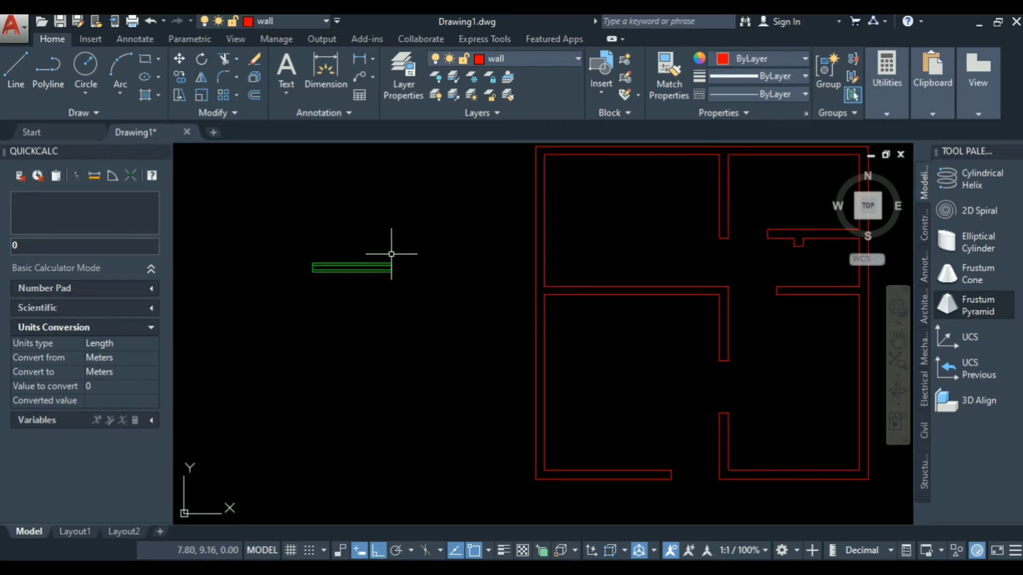
{"action": "left_click", "coordinate": [566, 568]}
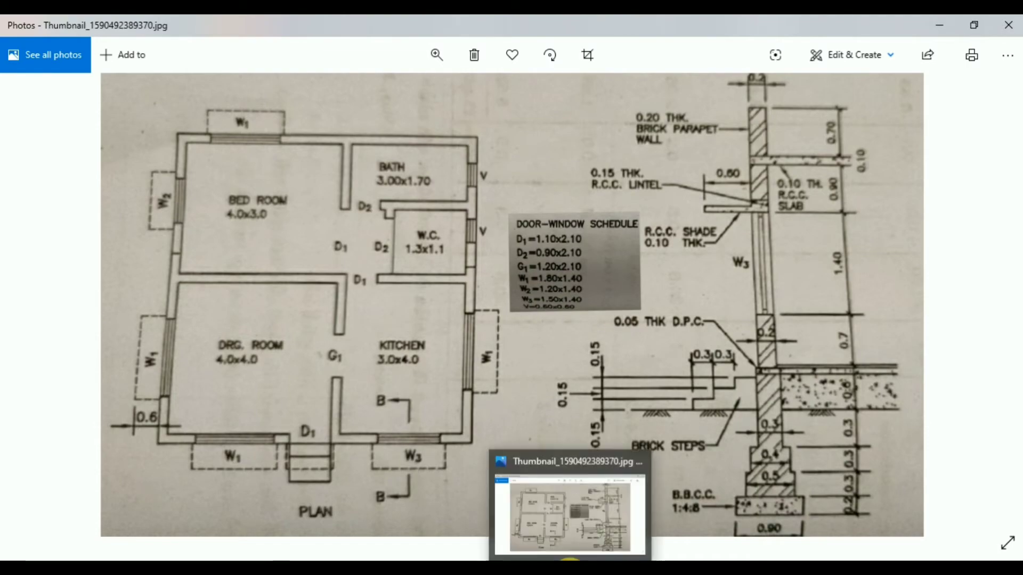
{"action": "left_click", "coordinate": [568, 566]}
{"action": "scroll", "coordinate": [315, 327], "scroll_direction": "up", "scroll_amount": 2}
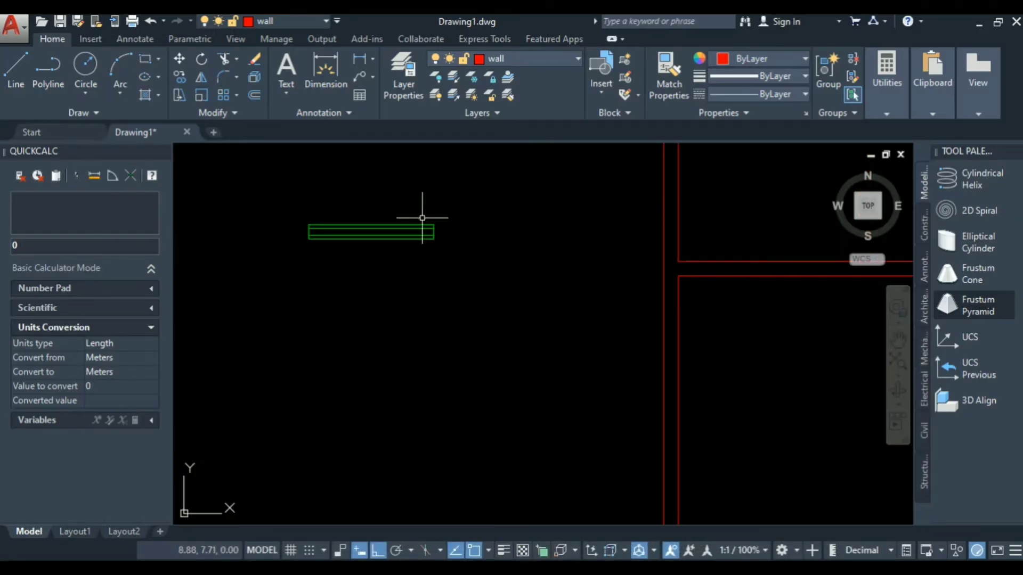
{"action": "left_click", "coordinate": [571, 55]}
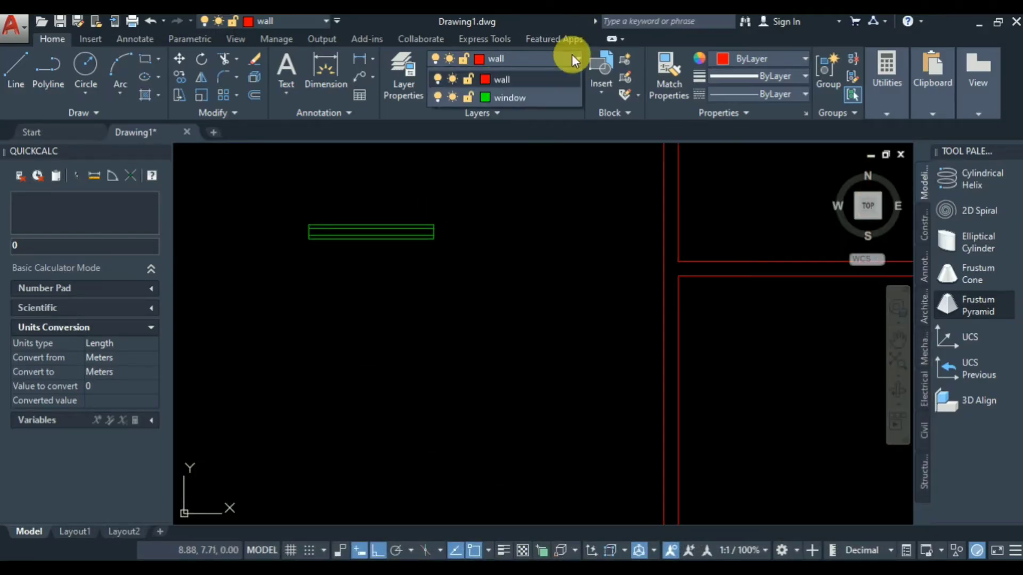
{"action": "left_click", "coordinate": [548, 159]}
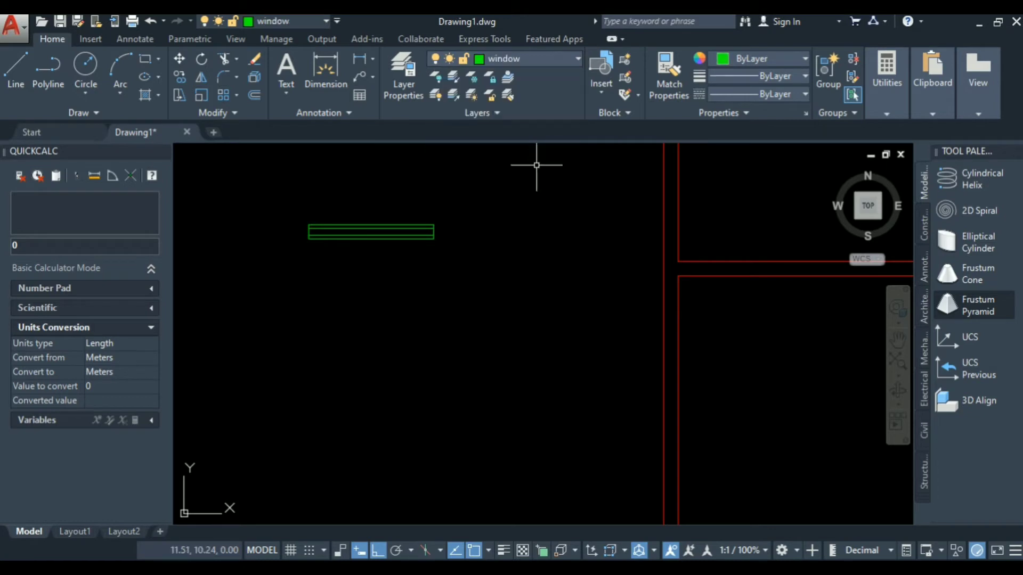
{"action": "type", "text": "l"}
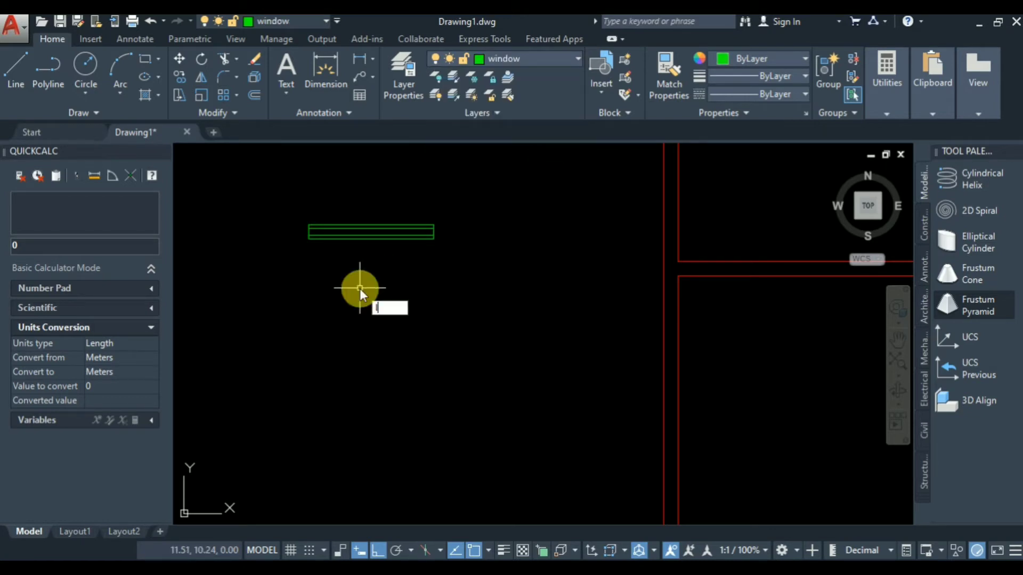
{"action": "key", "text": "Return"}
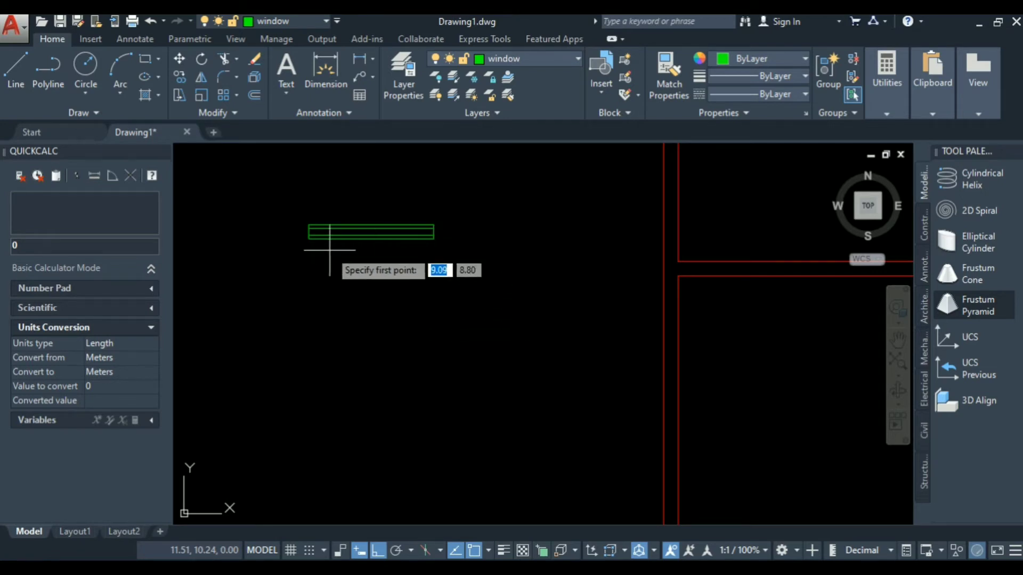
{"action": "key", "text": "Escape"}
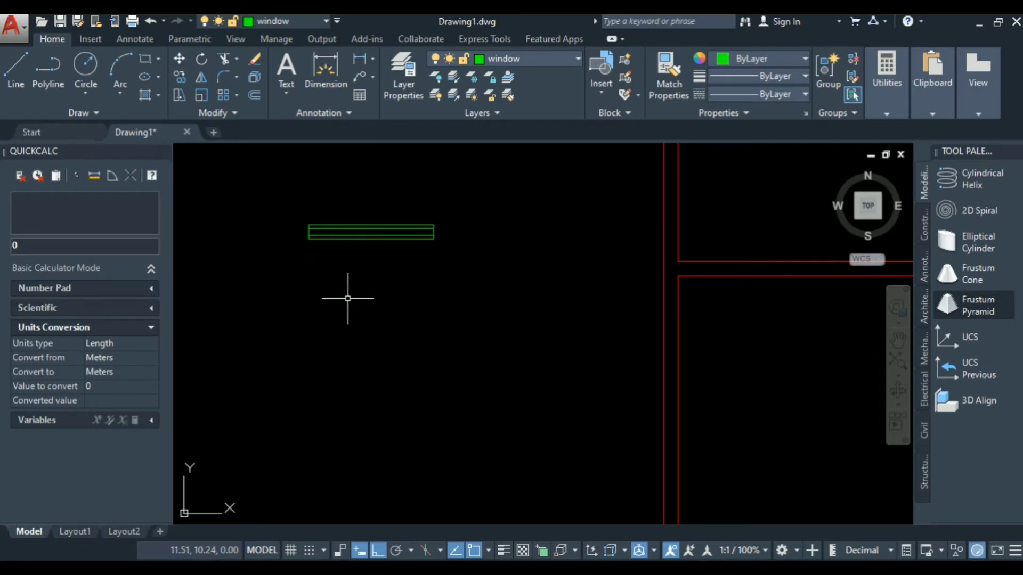
Try a freehand rectangle about 1.57 m long below the window symbol and delete it
{"action": "type", "text": "EC"}
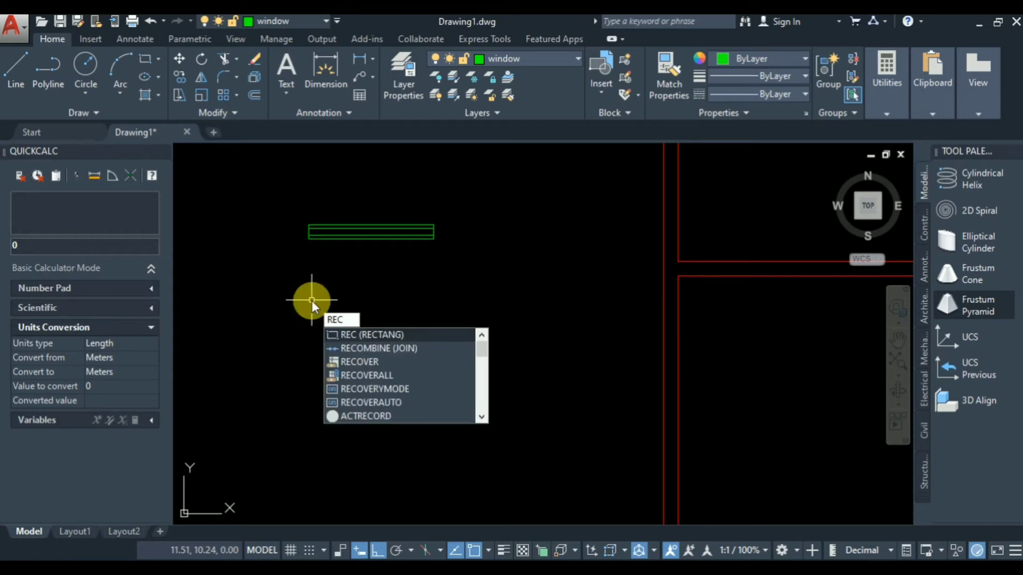
{"action": "key", "text": "Return"}
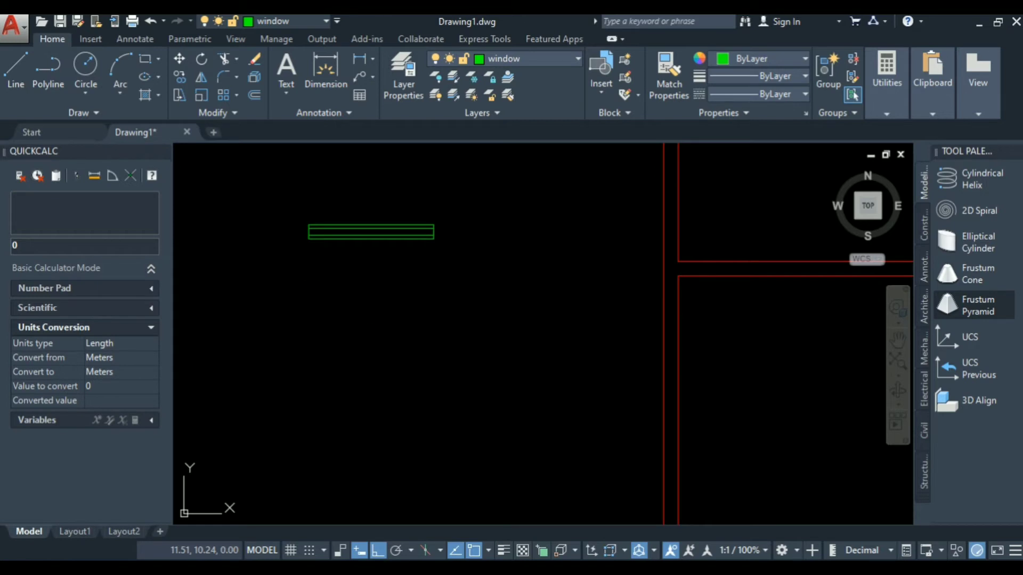
{"action": "left_click", "coordinate": [299, 308]}
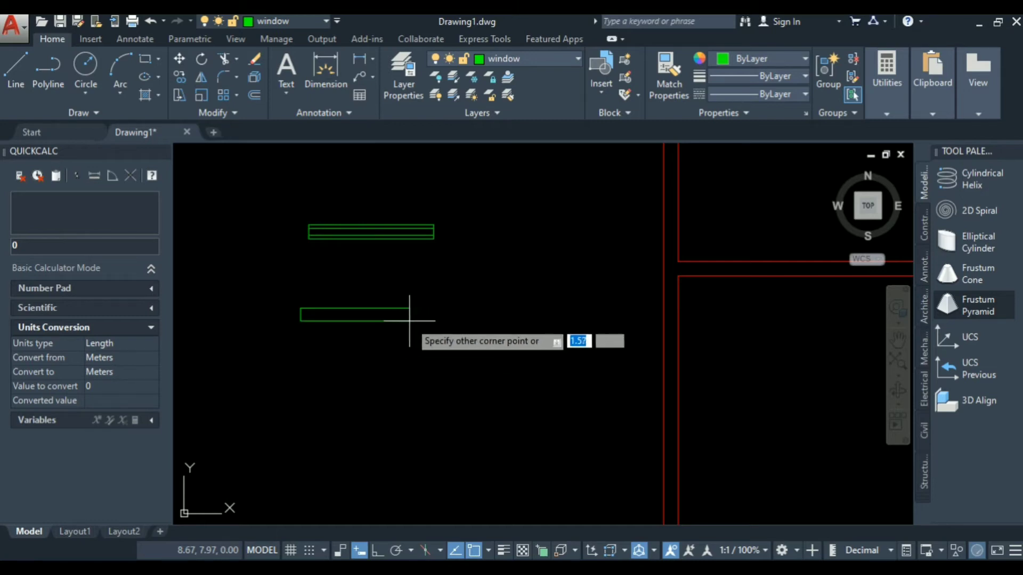
{"action": "left_click", "coordinate": [408, 321]}
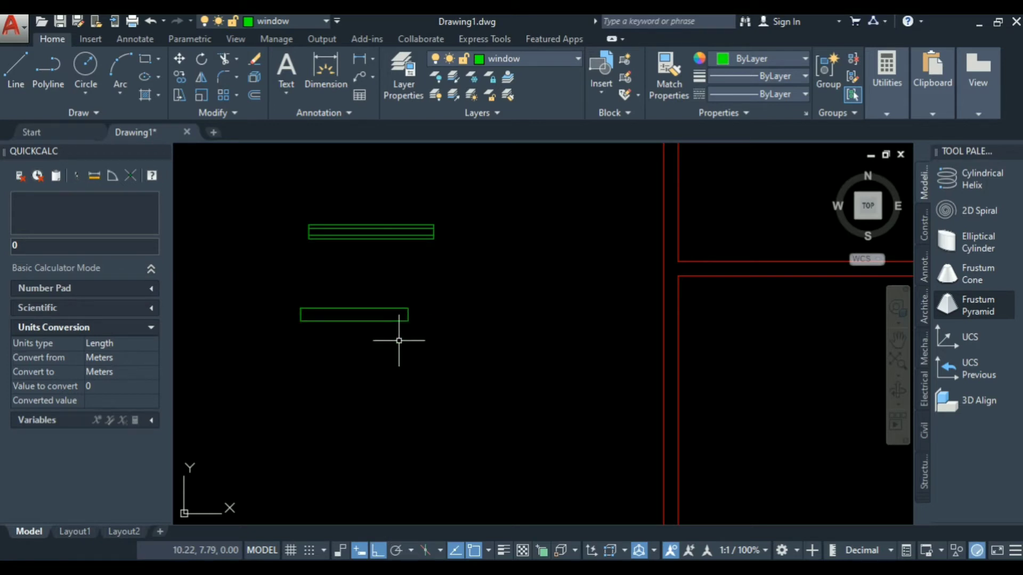
{"action": "left_click", "coordinate": [426, 302]}
{"action": "left_click", "coordinate": [294, 337]}
{"action": "key", "text": "Delete"}
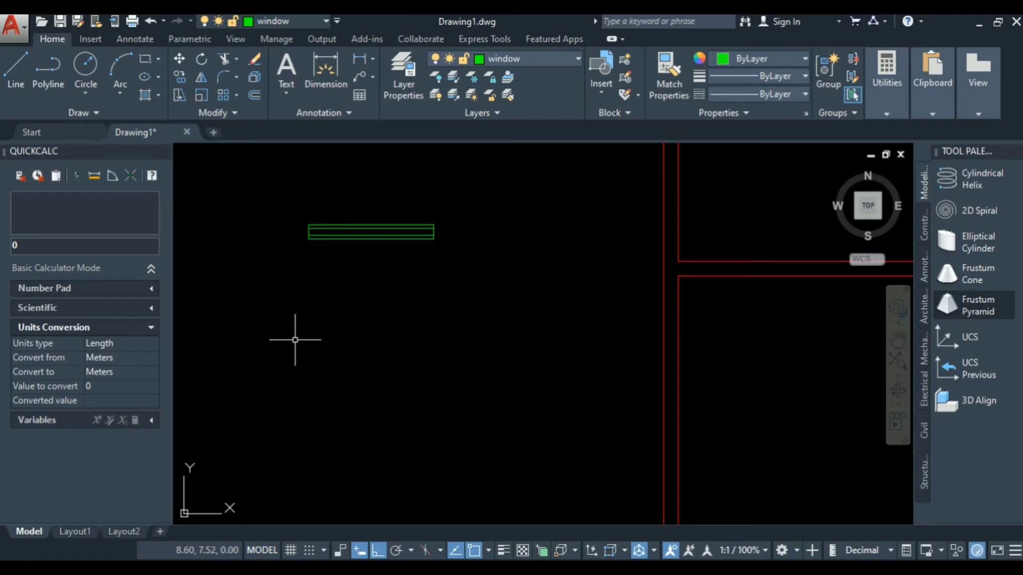
Draw a 1.2 m by 0.2 m rectangle by dimensions below the finished window symbol, checking the length in the reference image
{"action": "type", "text": "rec"}
{"action": "key", "text": "Return"}
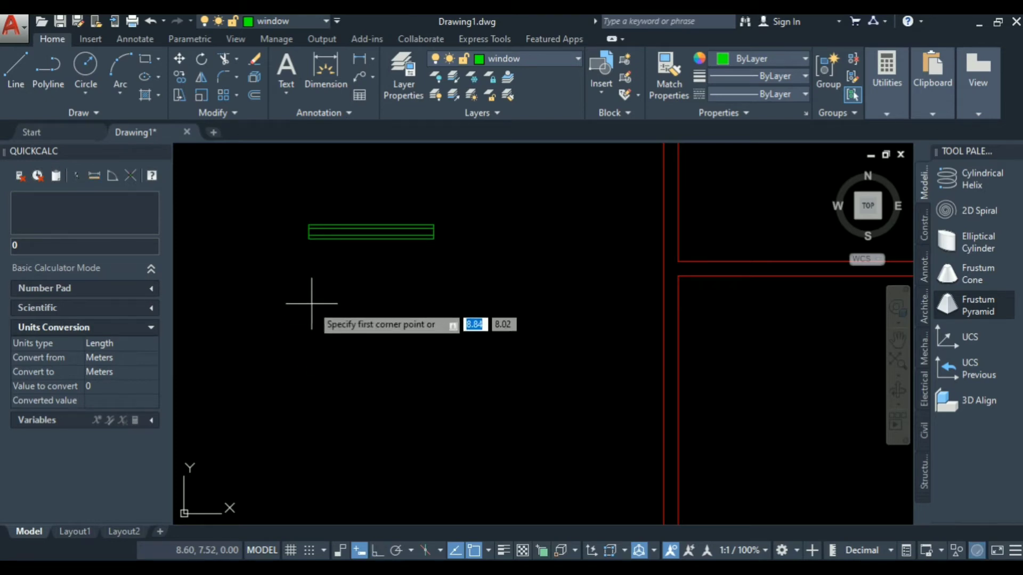
{"action": "left_click", "coordinate": [311, 303]}
{"action": "key", "text": "Down"}
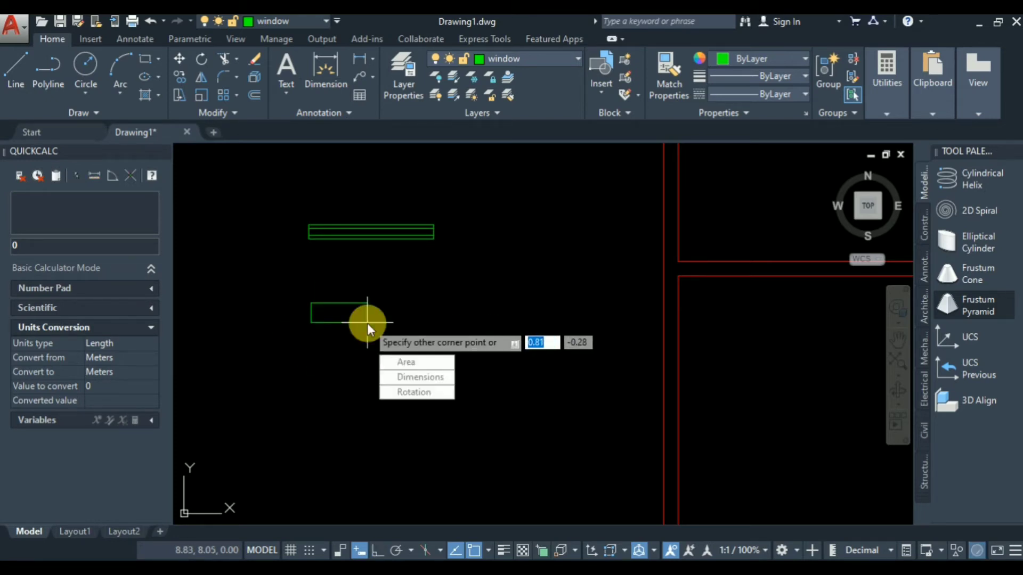
{"action": "left_click", "coordinate": [399, 373]}
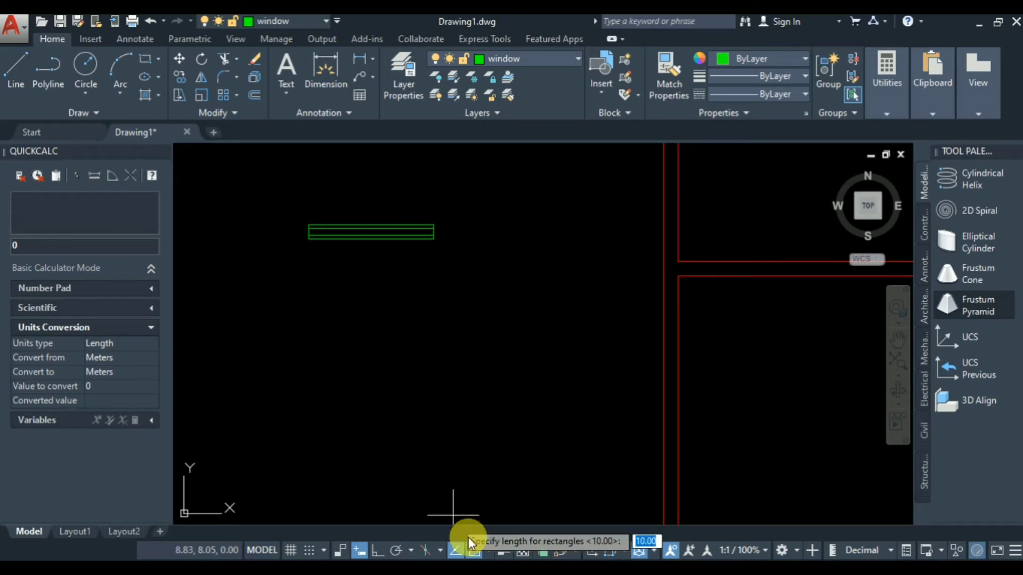
{"action": "left_click", "coordinate": [567, 573]}
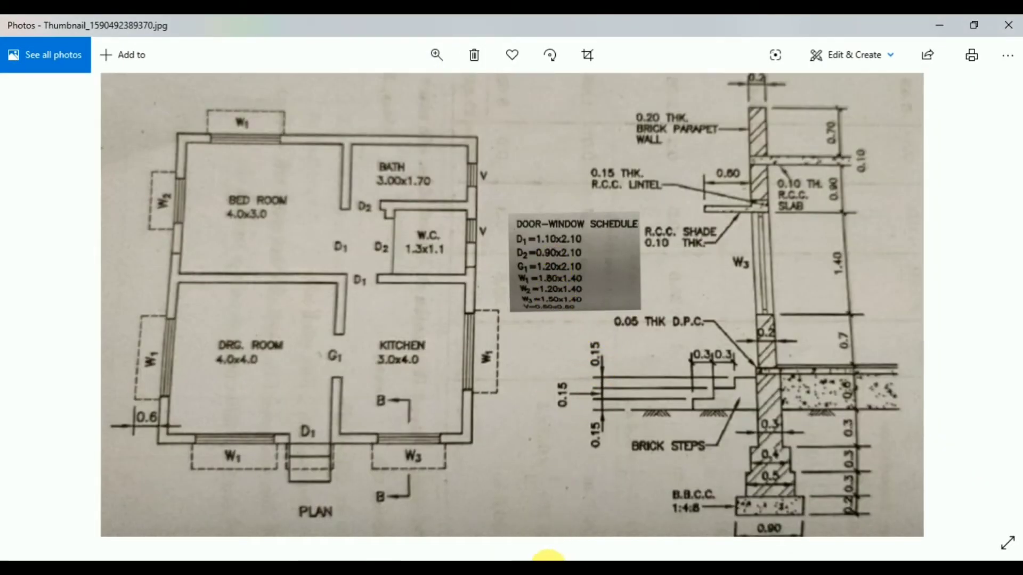
{"action": "left_click", "coordinate": [558, 557]}
{"action": "type", "text": "1.2"}
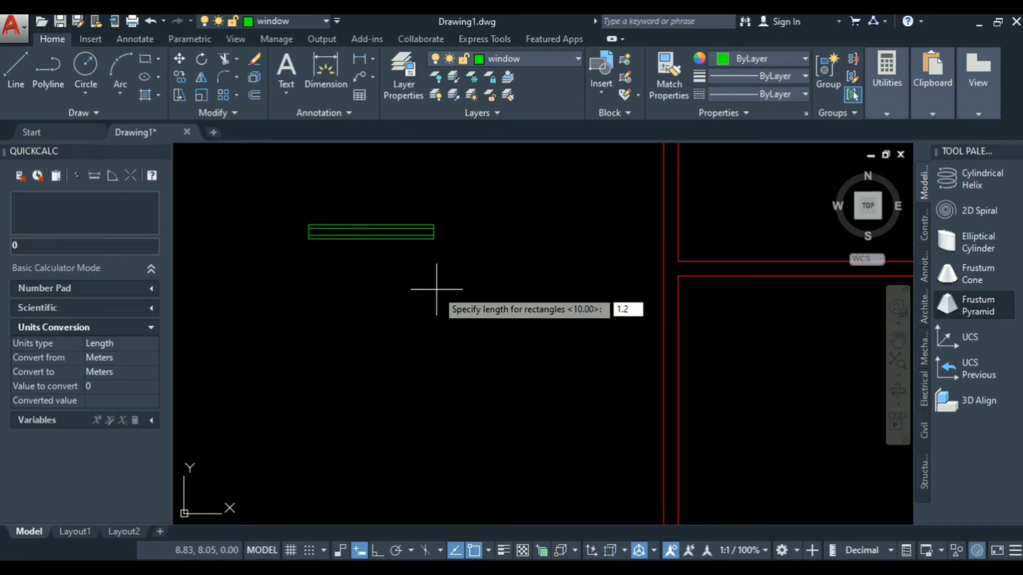
{"action": "key", "text": "Return"}
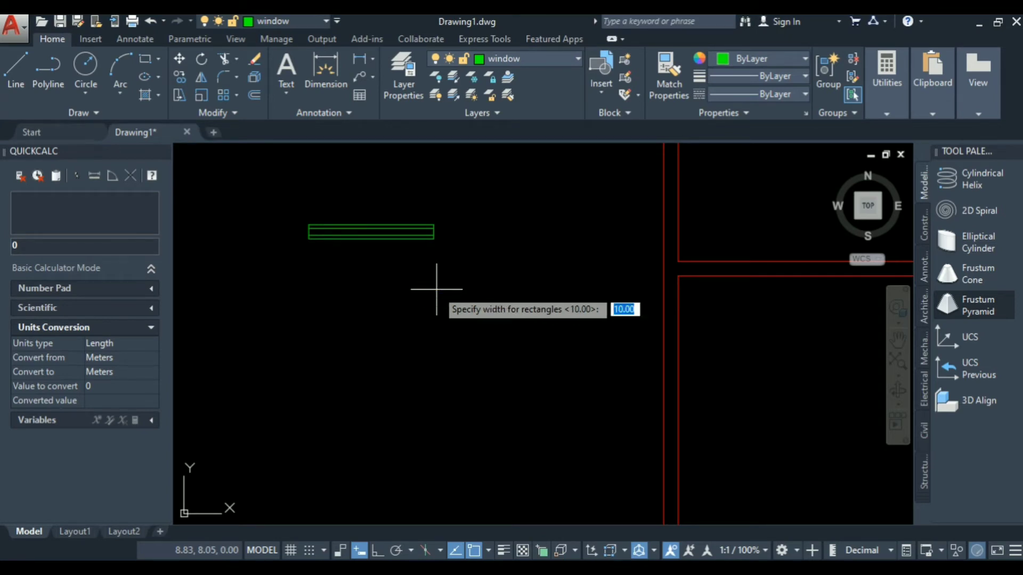
{"action": "type", "text": "0.2"}
{"action": "key", "text": "Return"}
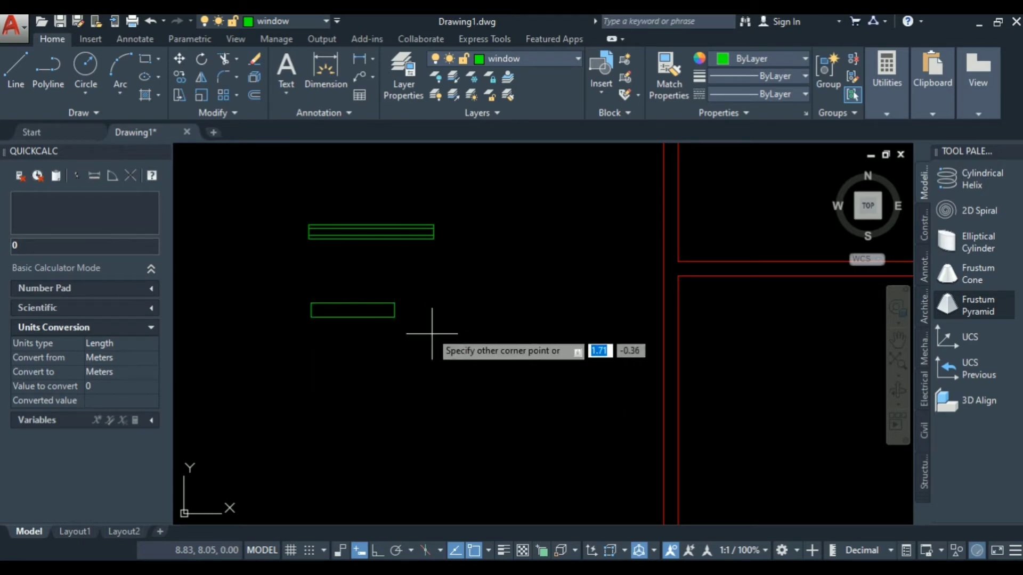
{"action": "left_click", "coordinate": [444, 254]}
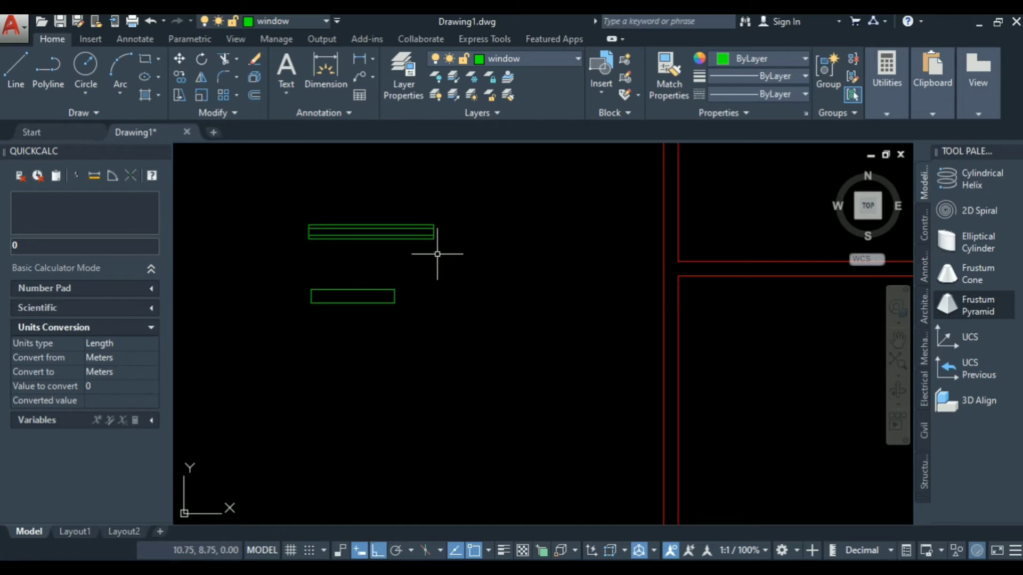
Explode the 1.2 m rectangle into separate lines and check the result by selecting its upper edge
{"action": "scroll", "coordinate": [304, 314], "scroll_direction": "up", "scroll_amount": 2}
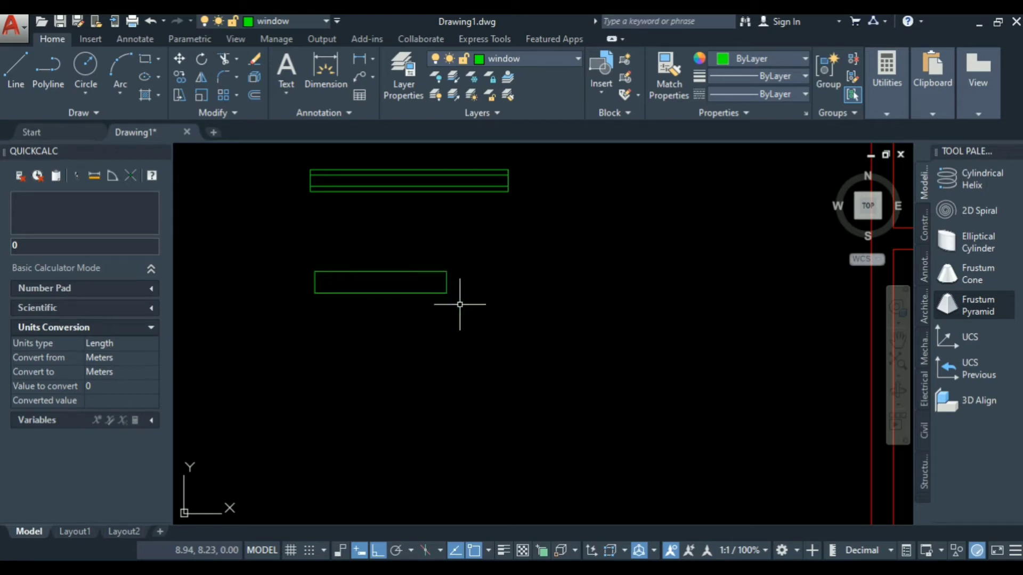
{"action": "left_click", "coordinate": [428, 293]}
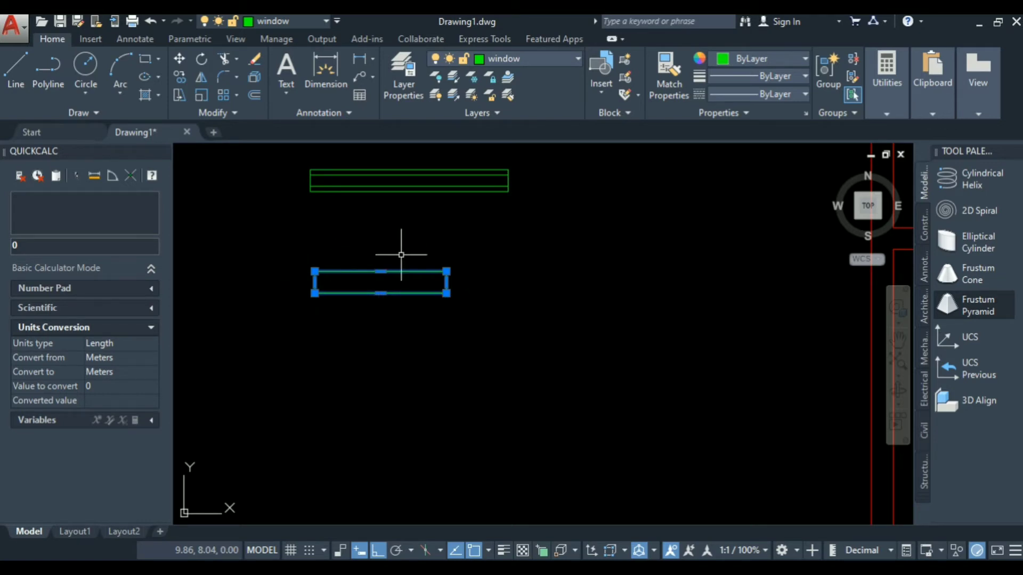
{"action": "key", "text": "Escape"}
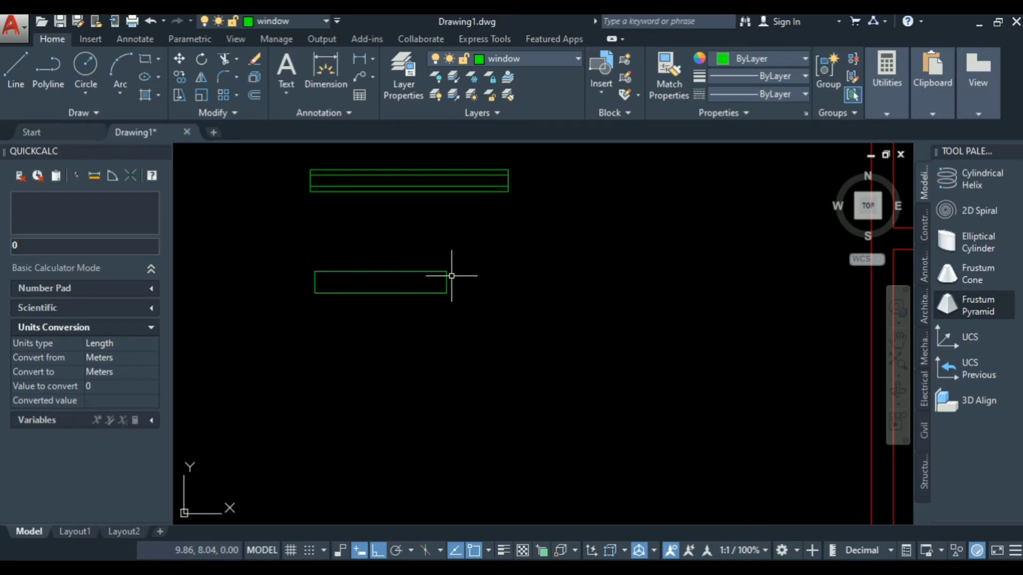
{"action": "type", "text": "x"}
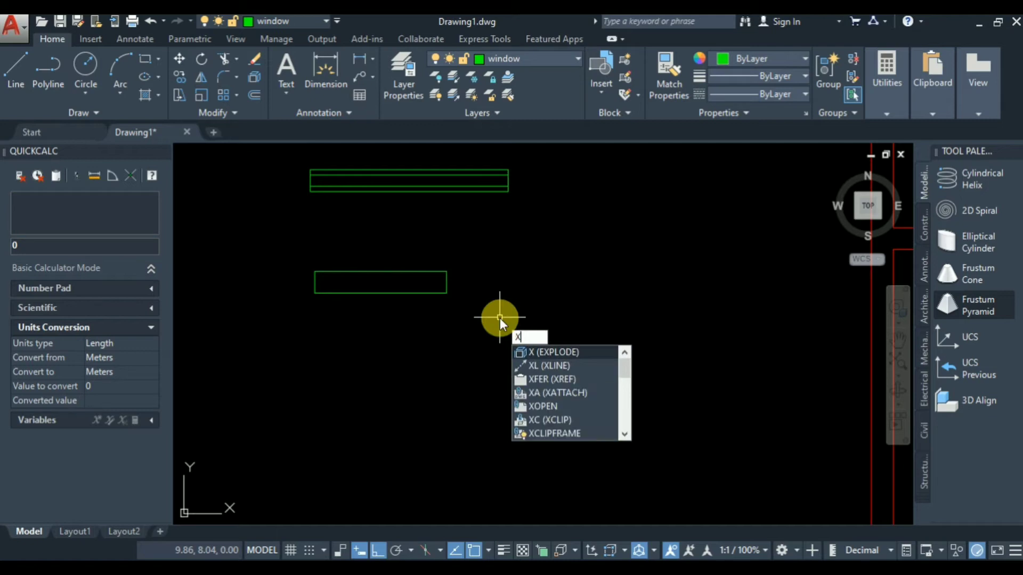
{"action": "left_click", "coordinate": [535, 352]}
{"action": "left_click", "coordinate": [492, 248]}
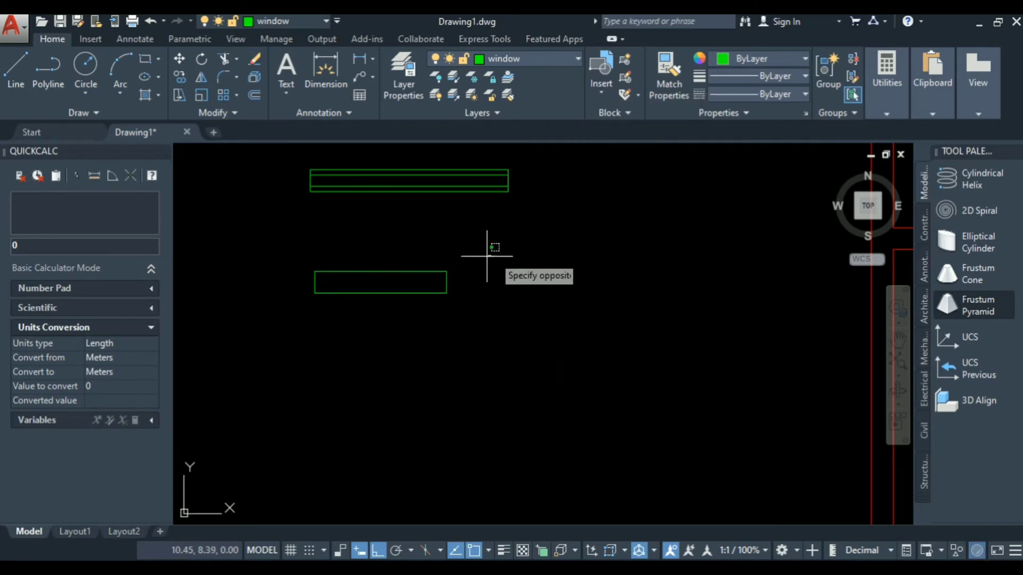
{"action": "left_click", "coordinate": [284, 324]}
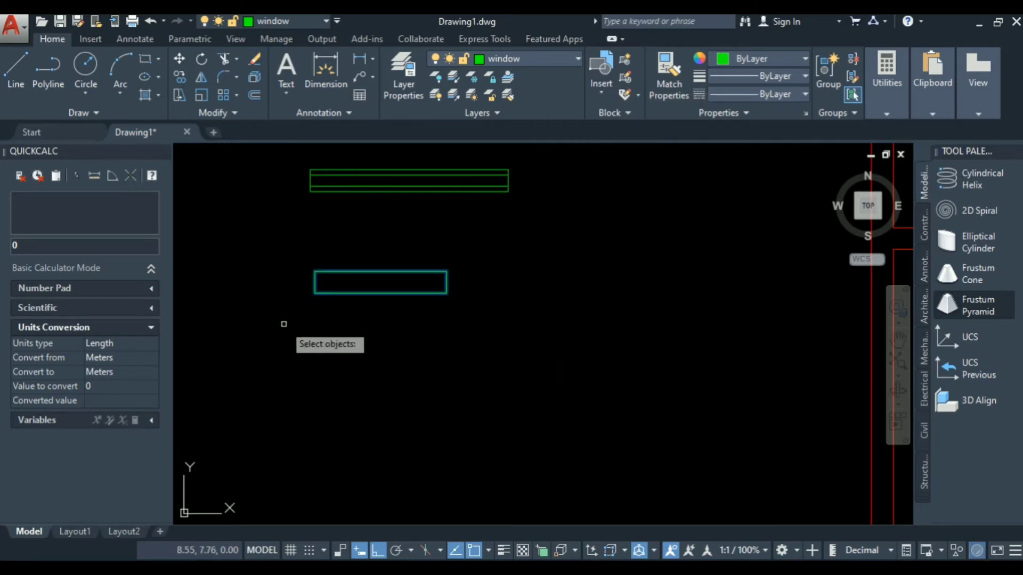
{"action": "key", "text": "Return"}
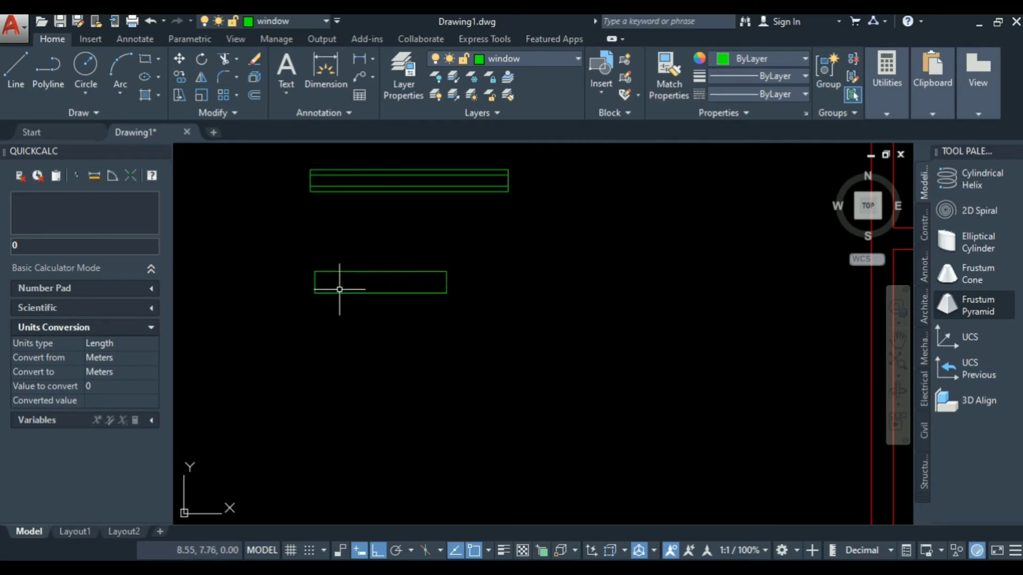
{"action": "left_click", "coordinate": [343, 272]}
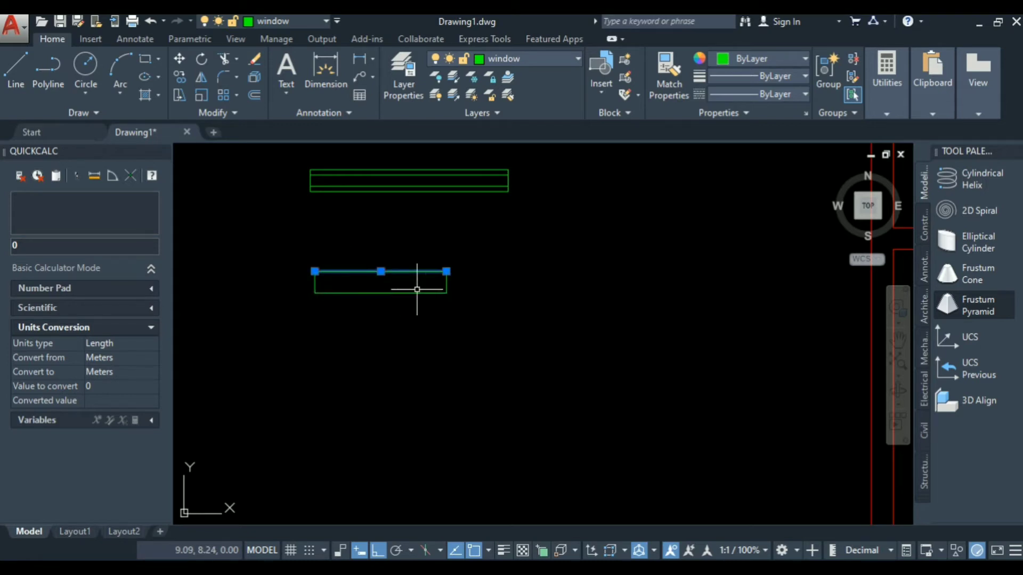
{"action": "left_click", "coordinate": [375, 289]}
{"action": "left_click", "coordinate": [358, 303]}
{"action": "key", "text": "Escape"}
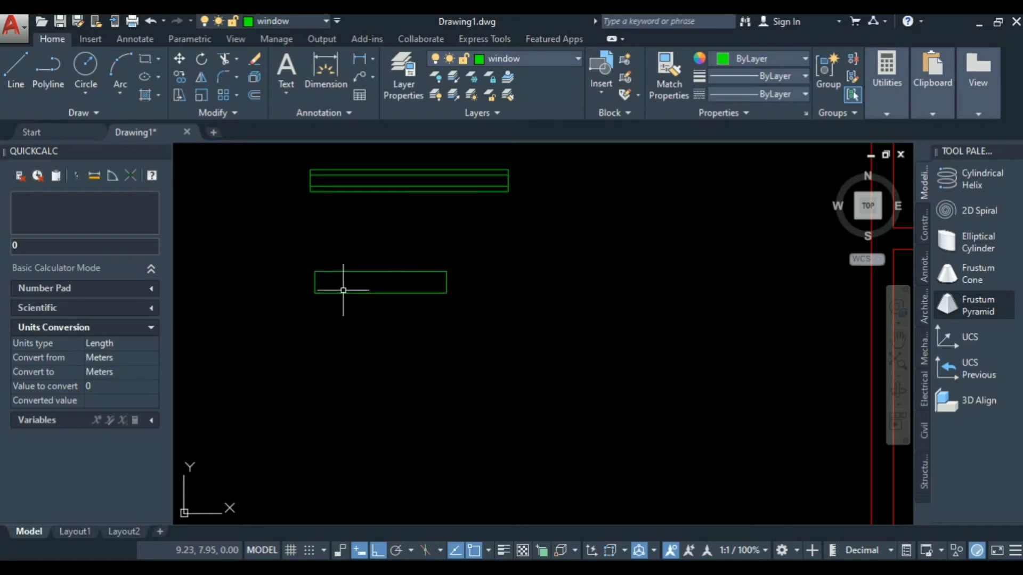
Offset the lower edge of the 1.2 m rectangle upward in 0.05 m steps to create three evenly spaced inner lines
{"action": "scroll", "coordinate": [348, 293], "scroll_direction": "up", "scroll_amount": 5}
{"action": "scroll", "coordinate": [364, 311], "scroll_direction": "down", "scroll_amount": 4}
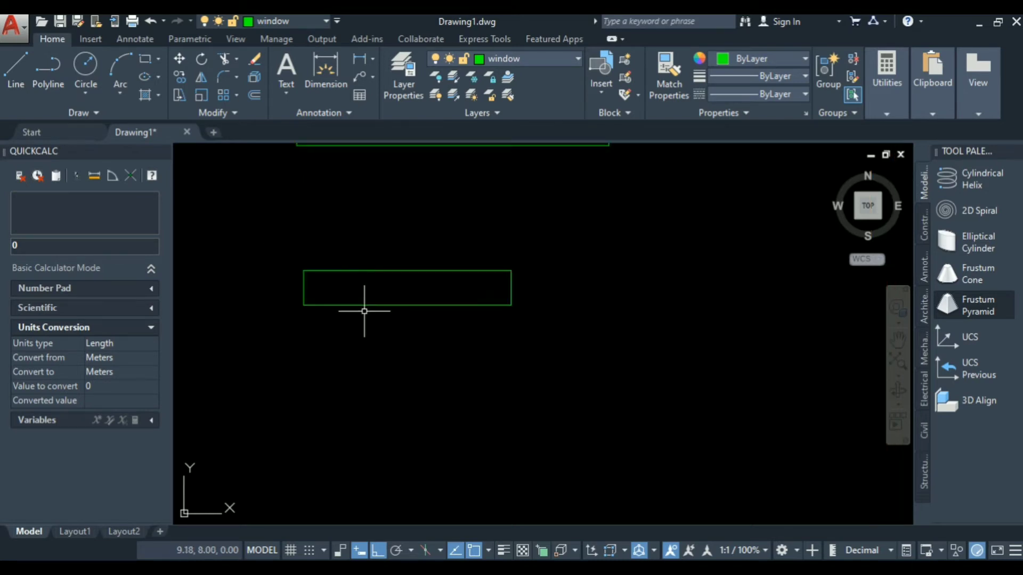
{"action": "left_click", "coordinate": [364, 305]}
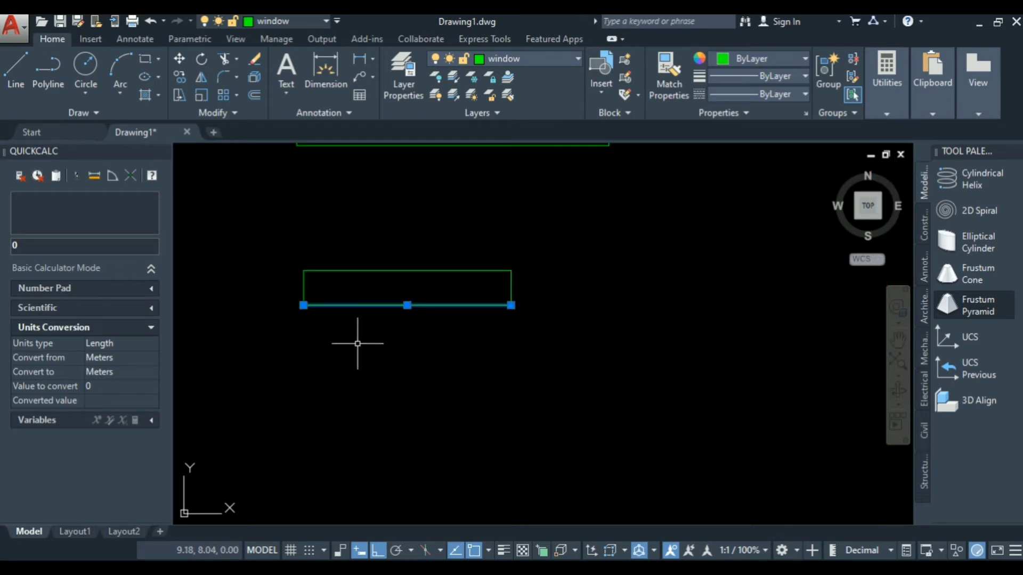
{"action": "type", "text": "o"}
{"action": "key", "text": "Return"}
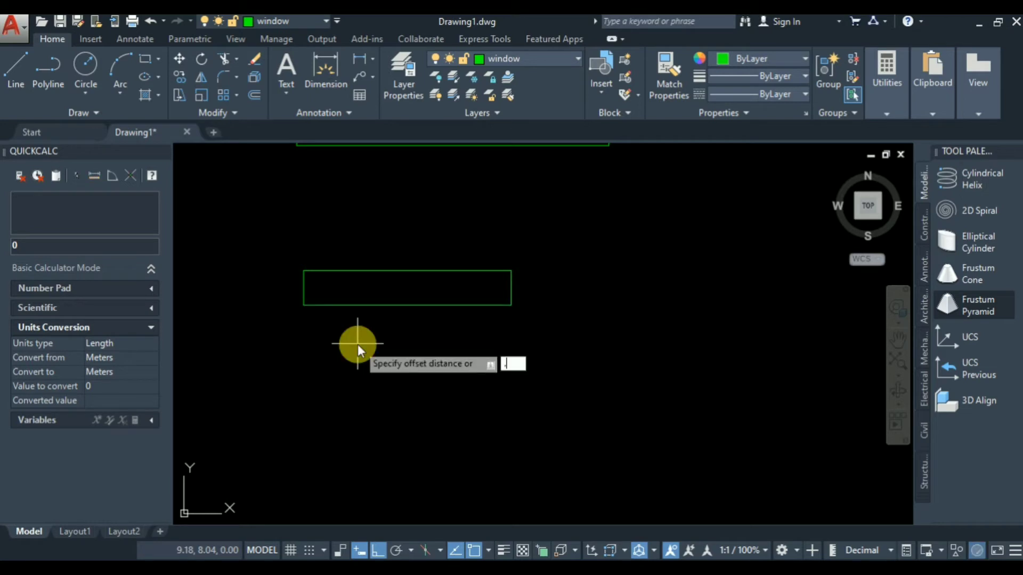
{"action": "type", "text": ".05"}
{"action": "key", "text": "Return"}
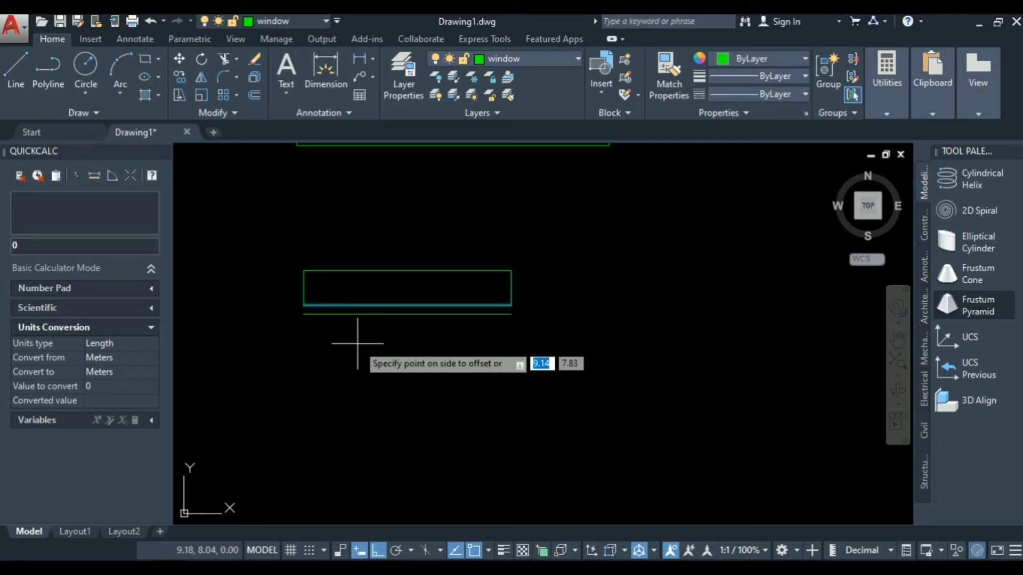
{"action": "left_click", "coordinate": [351, 287]}
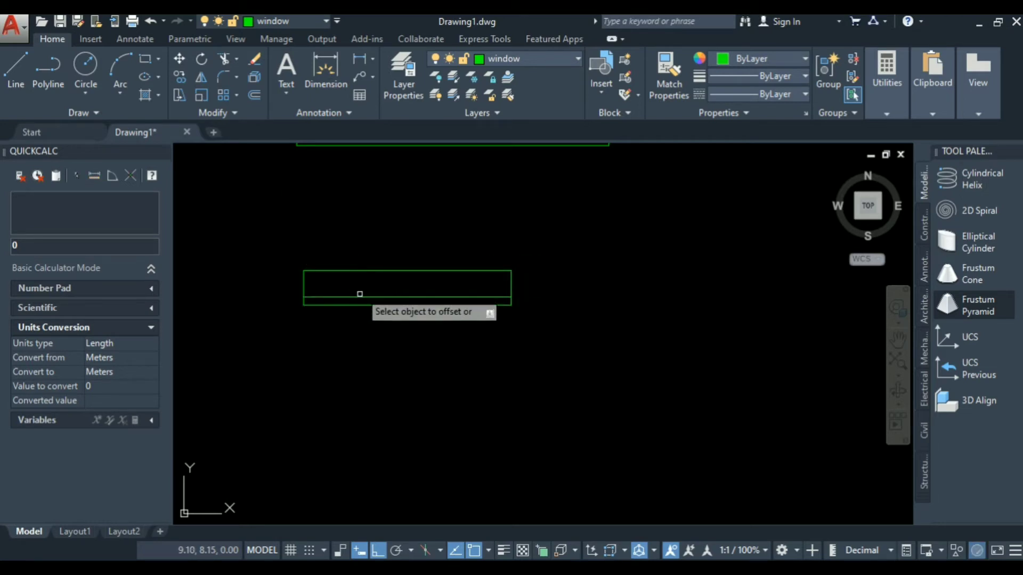
{"action": "left_click", "coordinate": [354, 296]}
{"action": "left_click", "coordinate": [354, 292]}
{"action": "left_click", "coordinate": [354, 288]}
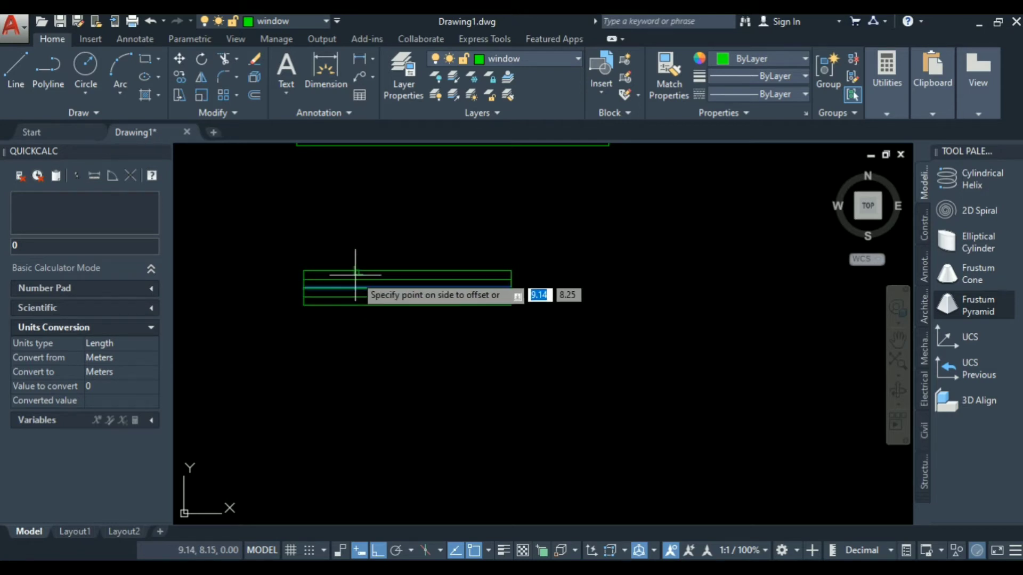
{"action": "left_click", "coordinate": [355, 281]}
{"action": "key", "text": "Escape"}
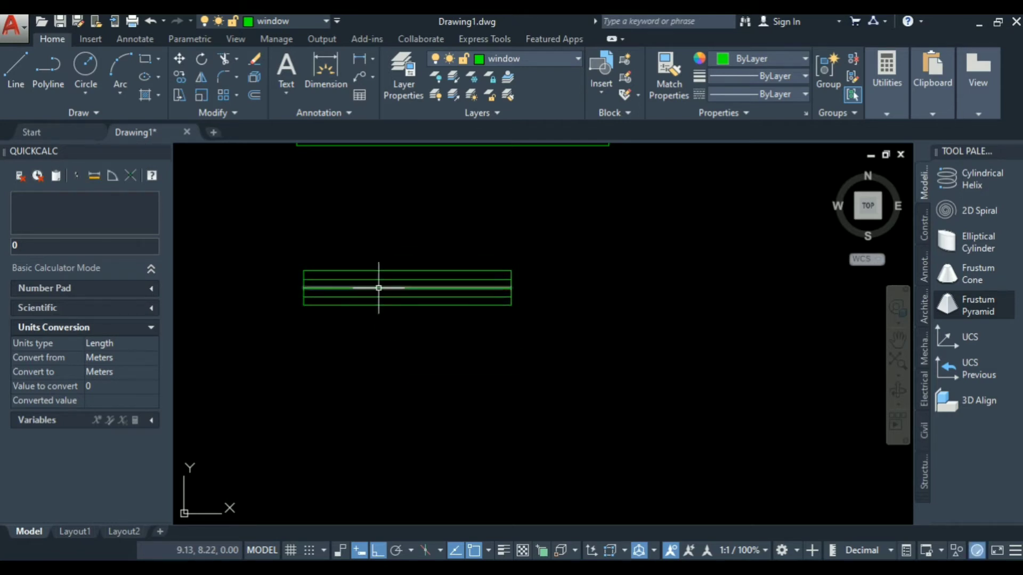
Delete the middle inner line of the 1.2 m window symbol
{"action": "left_click", "coordinate": [378, 287]}
{"action": "key", "text": "Escape"}
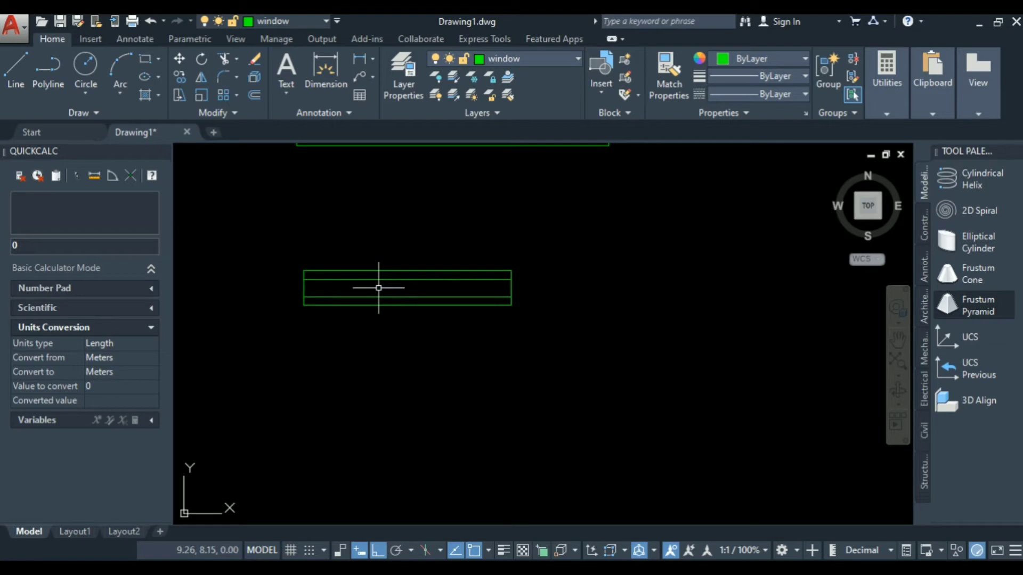
{"action": "scroll", "coordinate": [339, 360], "scroll_direction": "down", "scroll_amount": 2}
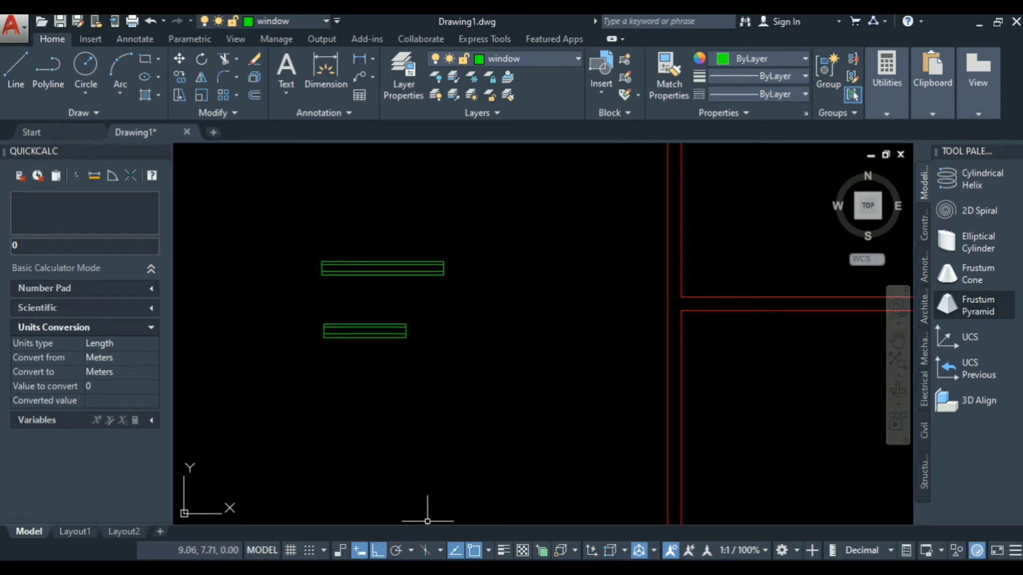
Check the W3 window size in the reference plan image and draw a 1.5 m by 0.2 m rectangle by dimensions below the 1.2 m window symbol
{"action": "left_click", "coordinate": [557, 573]}
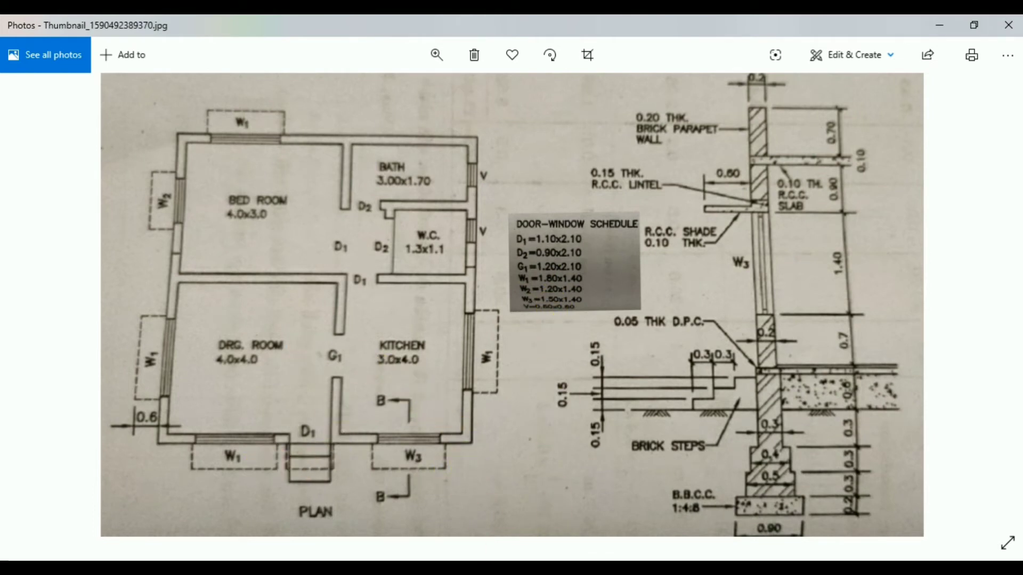
{"action": "left_click", "coordinate": [531, 560]}
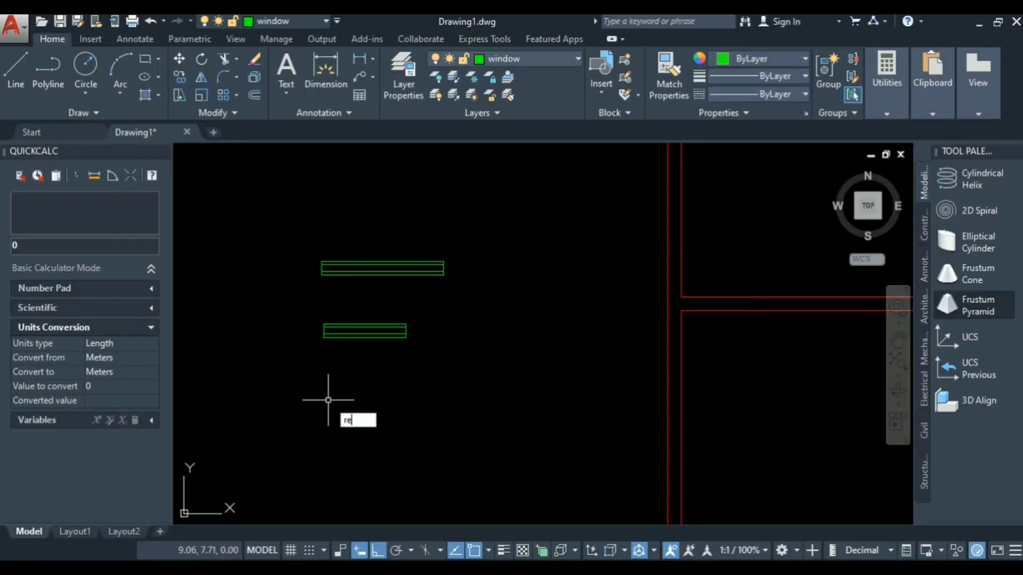
{"action": "type", "text": "rec"}
{"action": "key", "text": "Return"}
{"action": "left_click", "coordinate": [327, 357]}
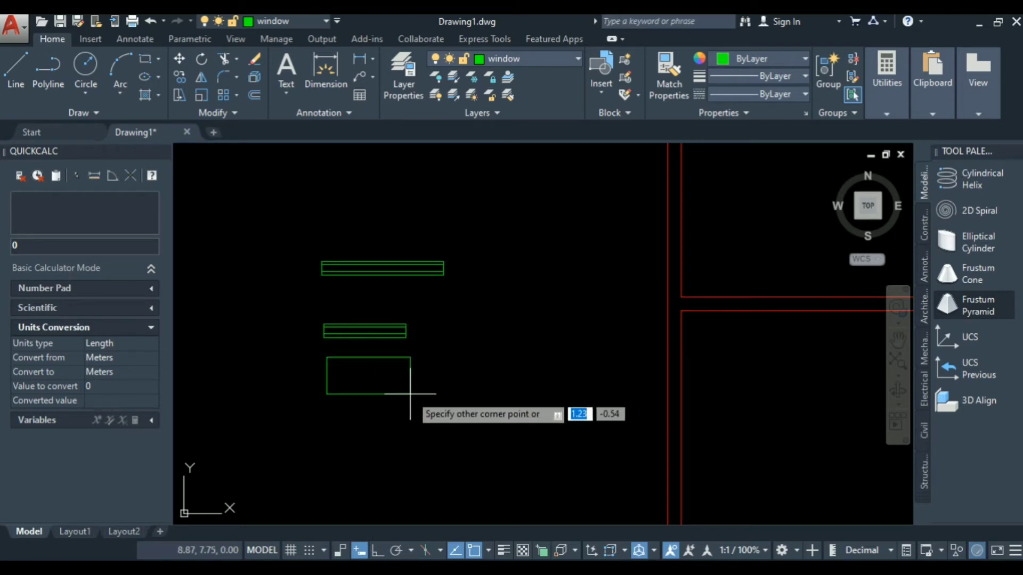
{"action": "key", "text": "Down"}
{"action": "left_click", "coordinate": [455, 447]}
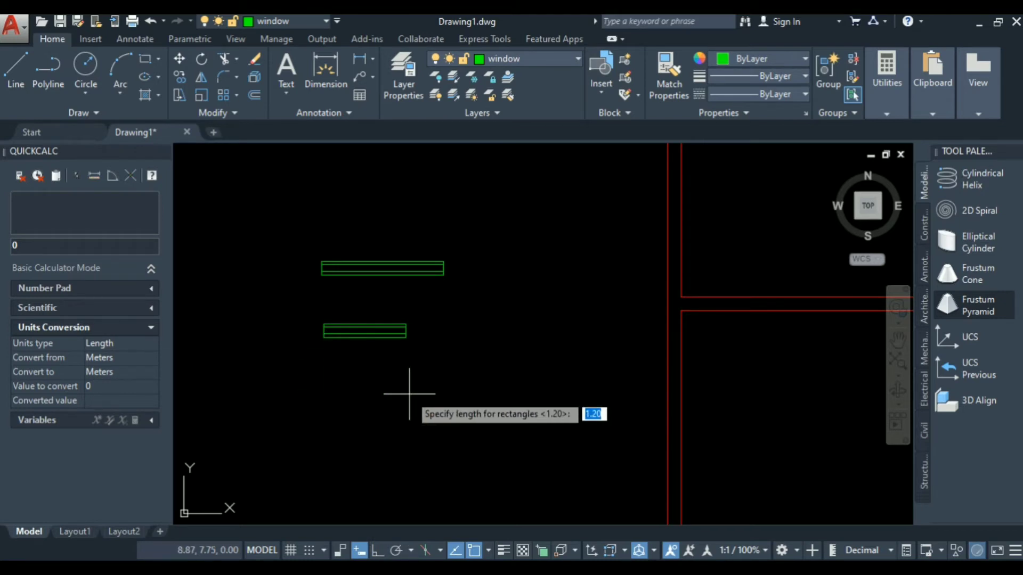
{"action": "type", "text": "1."}
{"action": "key", "text": "Return"}
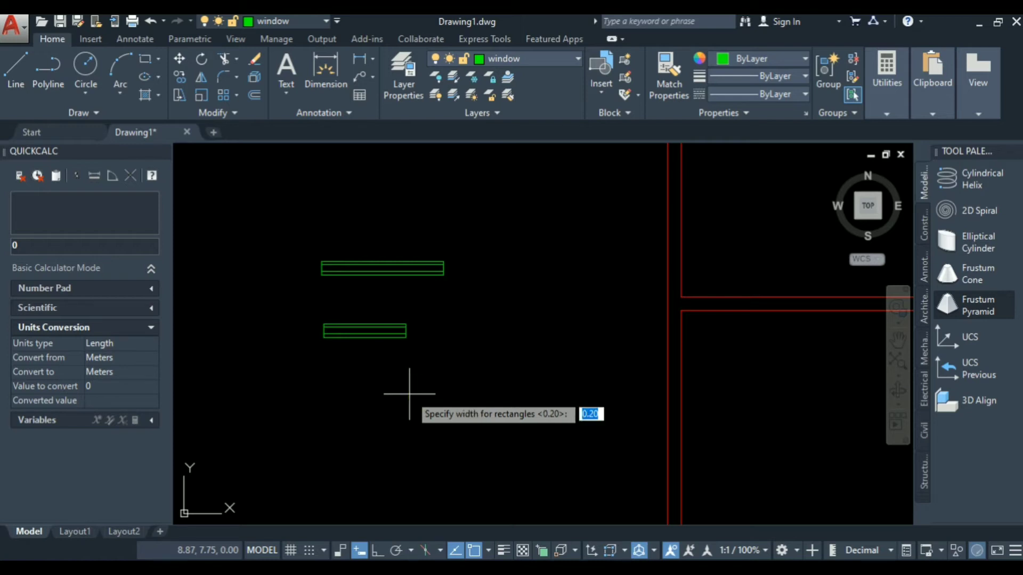
{"action": "type", "text": ".2"}
{"action": "key", "text": "Return"}
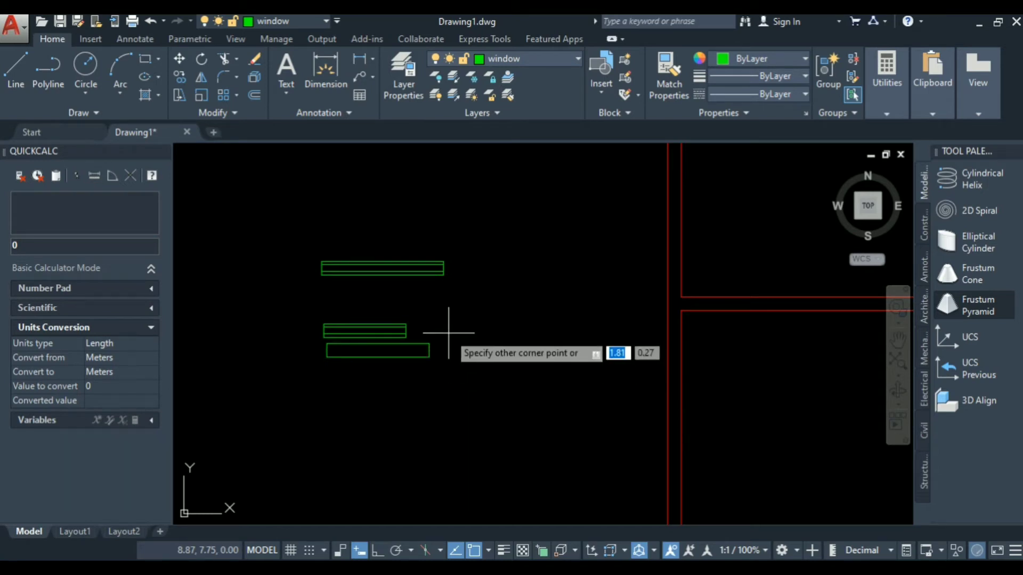
{"action": "left_click", "coordinate": [459, 420]}
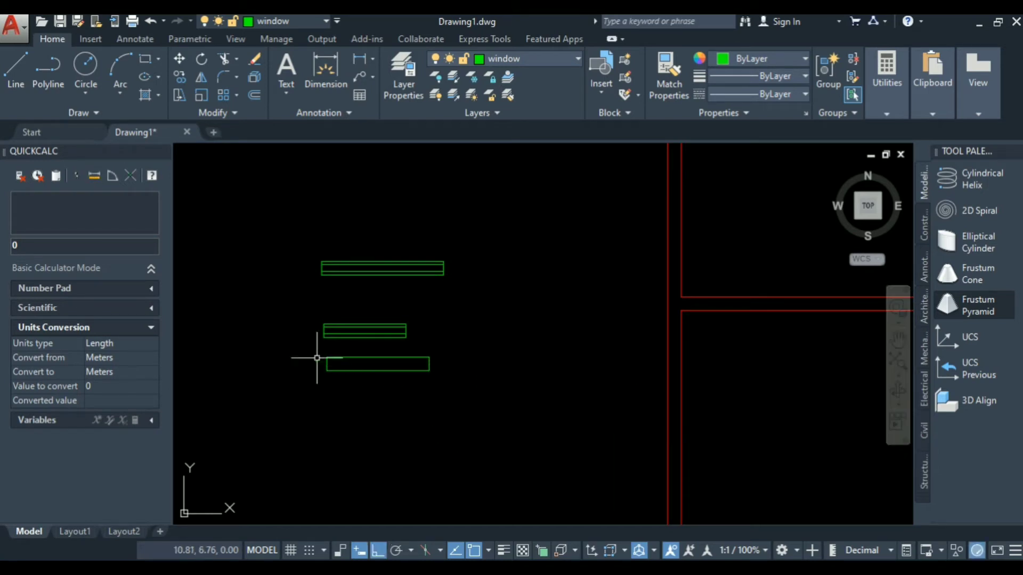
Explode the 1.5 m rectangle into separate lines
{"action": "scroll", "coordinate": [313, 353], "scroll_direction": "up", "scroll_amount": 2}
{"action": "left_click", "coordinate": [548, 334]}
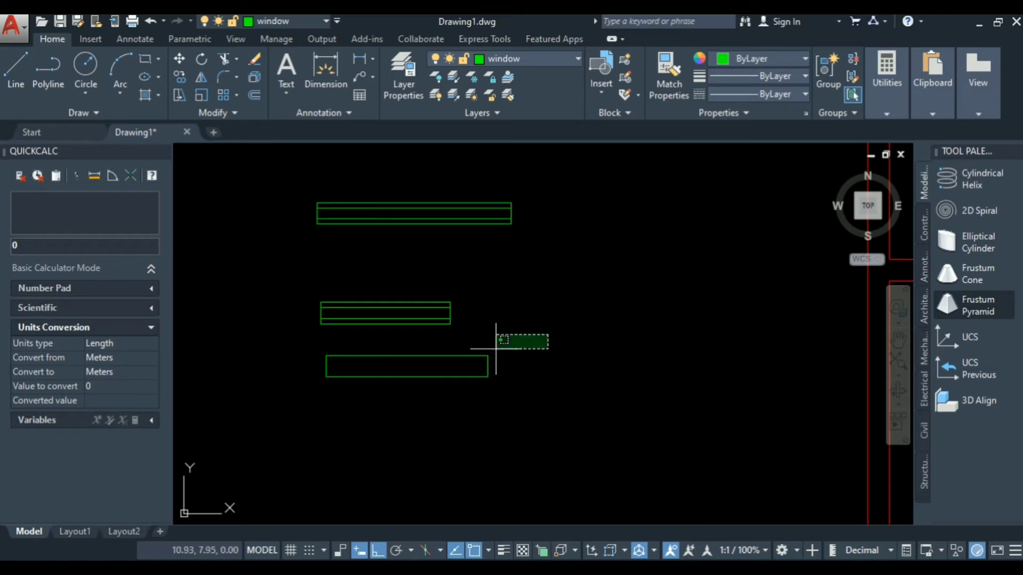
{"action": "left_click", "coordinate": [276, 424]}
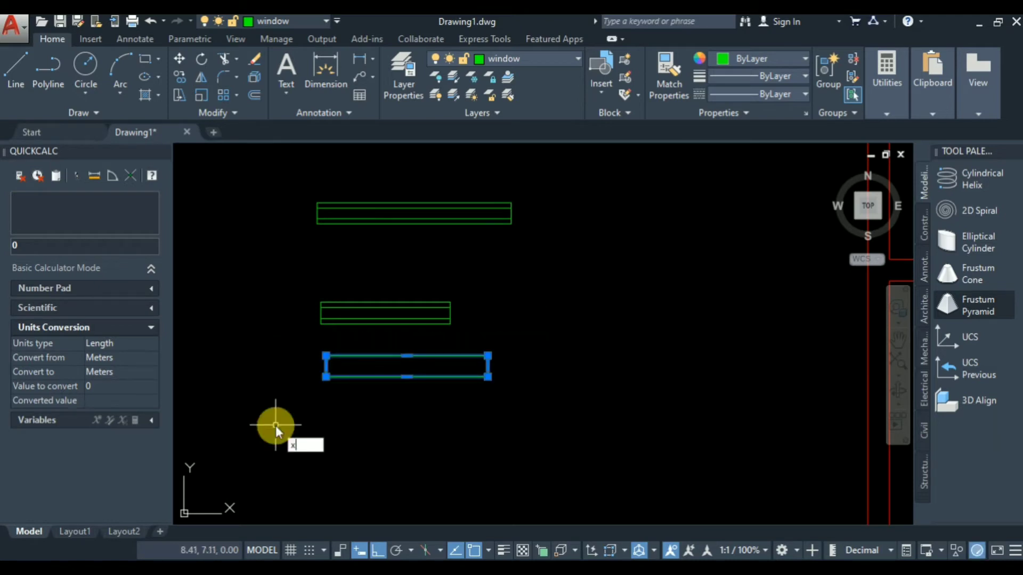
{"action": "key", "text": "Return"}
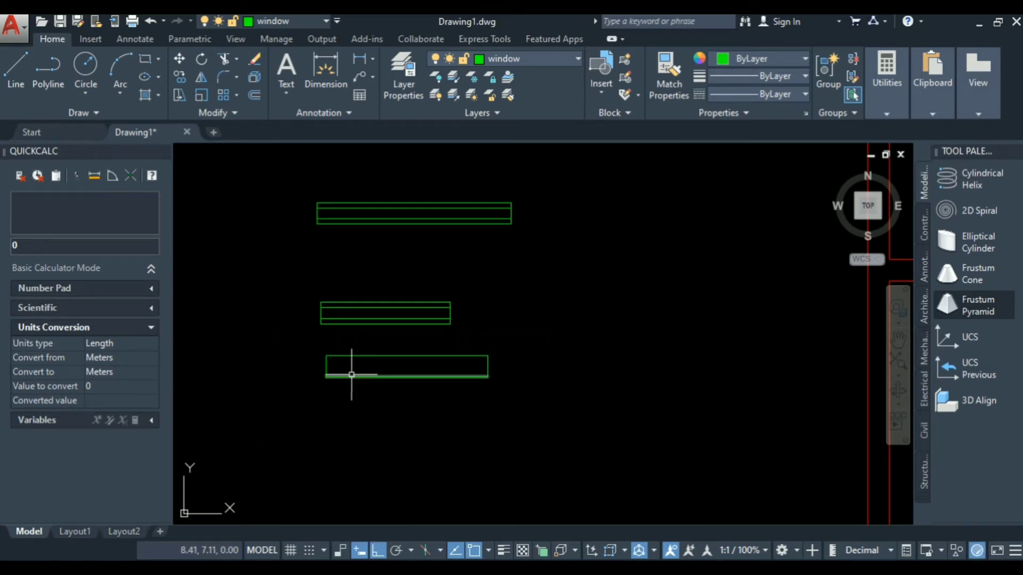
Offset the lower edge of the 1.5 m rectangle upward in 0.05 m steps to create three evenly spaced inner lines
{"action": "left_click", "coordinate": [387, 377]}
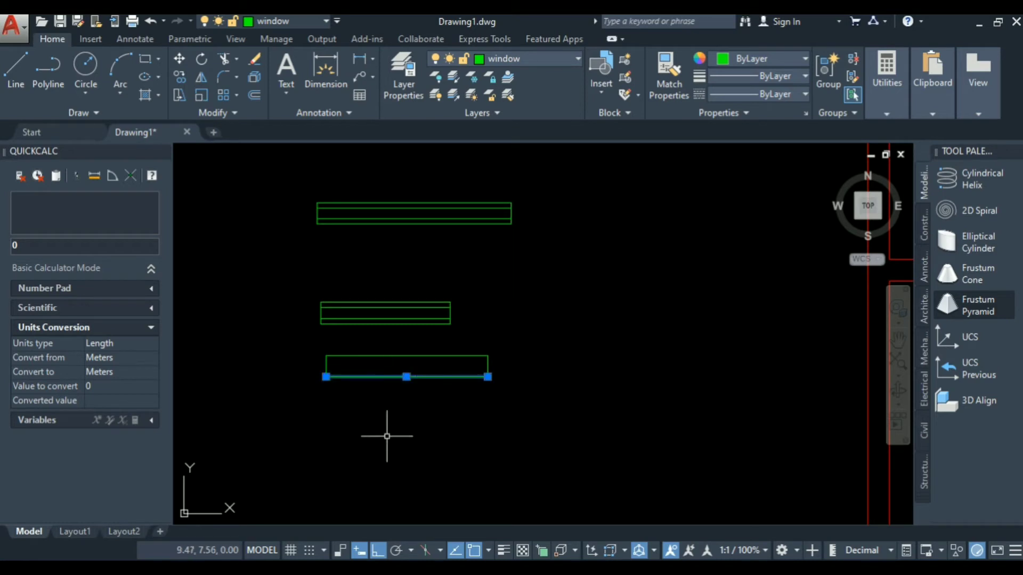
{"action": "type", "text": "o"}
{"action": "key", "text": "Return"}
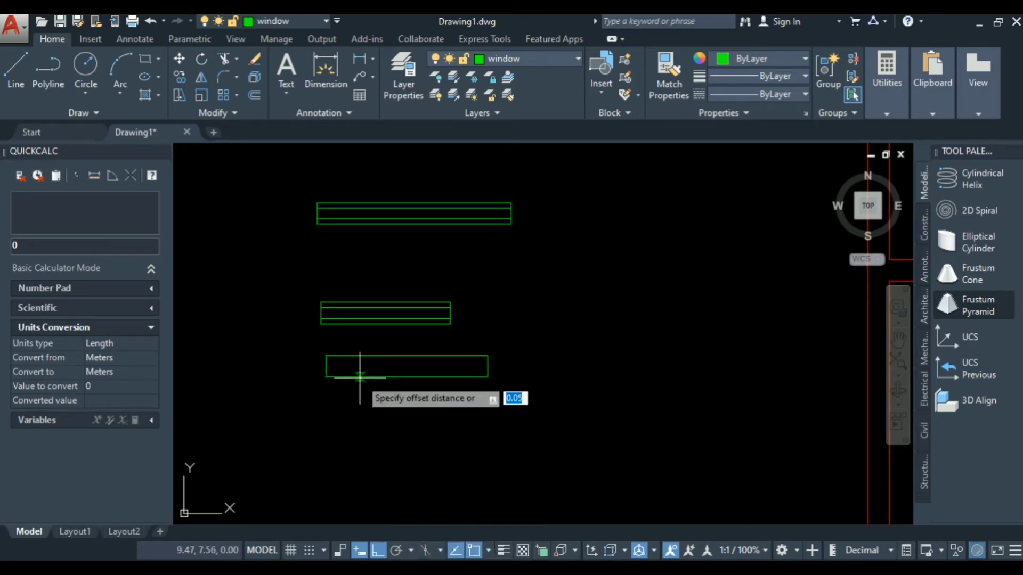
{"action": "type", "text": ".05"}
{"action": "key", "text": "Return"}
{"action": "left_click", "coordinate": [360, 377]}
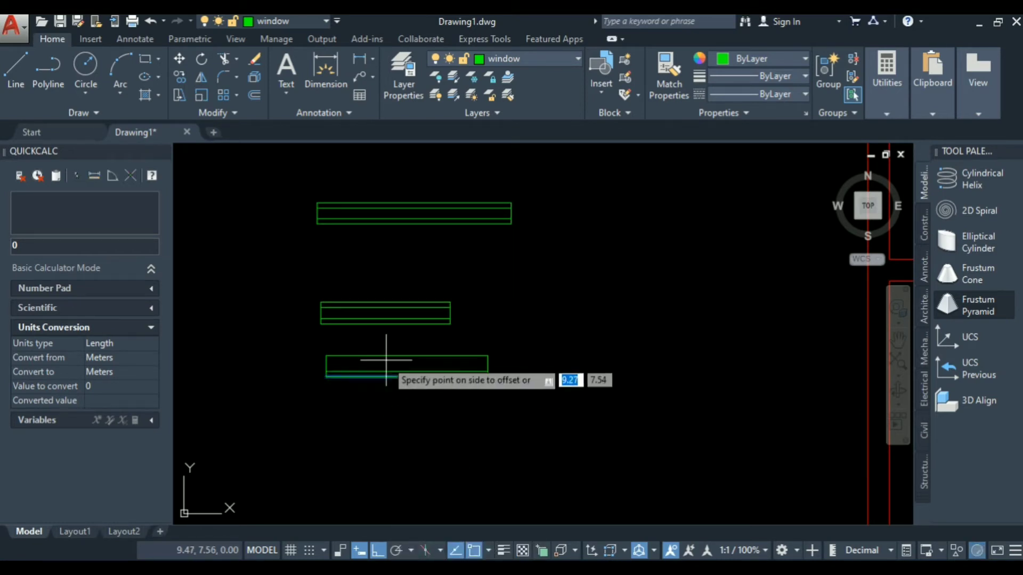
{"action": "left_click", "coordinate": [453, 325]}
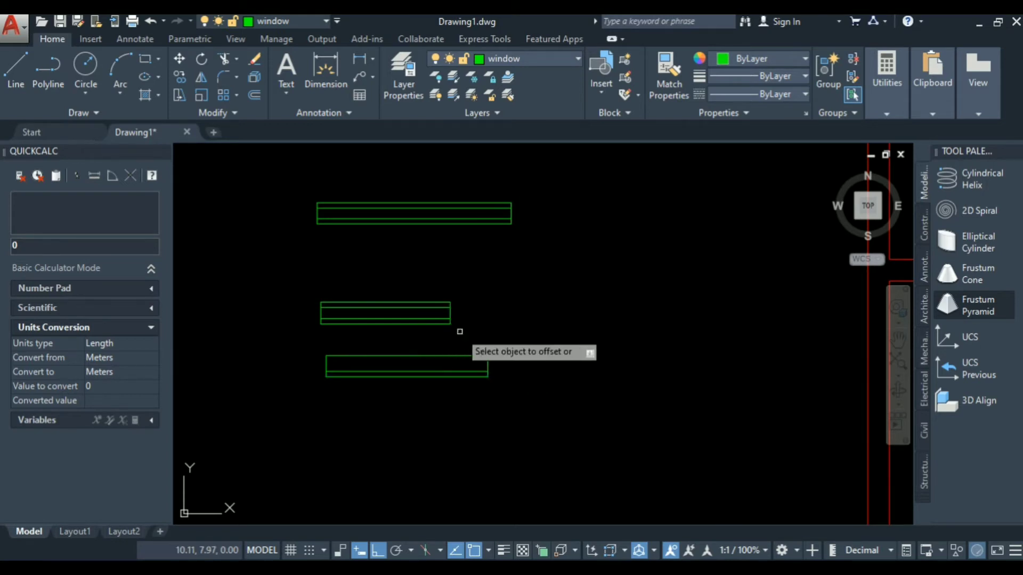
{"action": "scroll", "coordinate": [445, 373], "scroll_direction": "up", "scroll_amount": 6}
{"action": "left_click", "coordinate": [445, 380]}
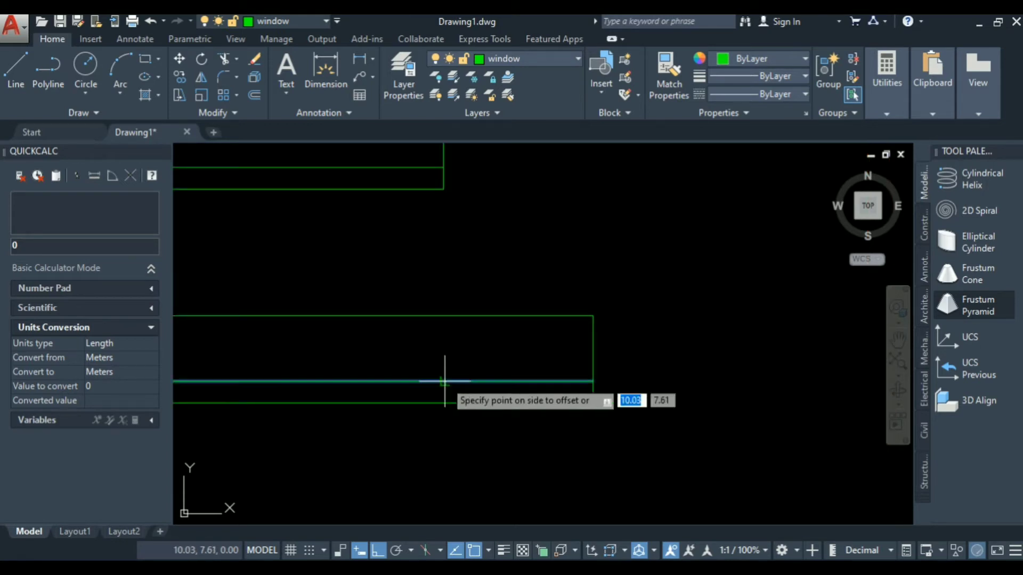
{"action": "left_click", "coordinate": [451, 348]}
{"action": "left_click", "coordinate": [459, 359]}
{"action": "left_click", "coordinate": [456, 337]}
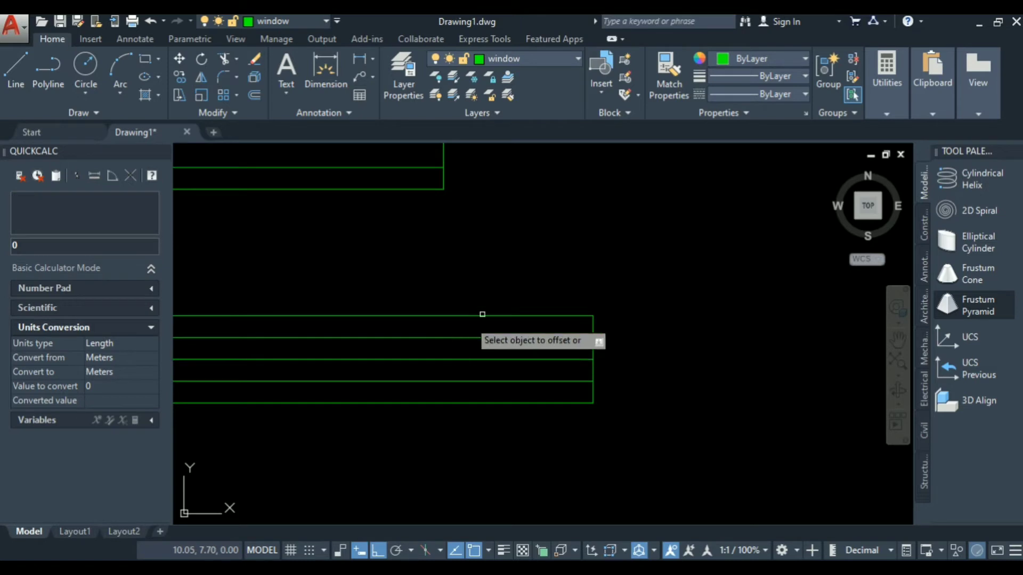
{"action": "scroll", "coordinate": [529, 292], "scroll_direction": "down", "scroll_amount": 3}
{"action": "scroll", "coordinate": [505, 318], "scroll_direction": "up", "scroll_amount": 3}
{"action": "key", "text": "Escape"}
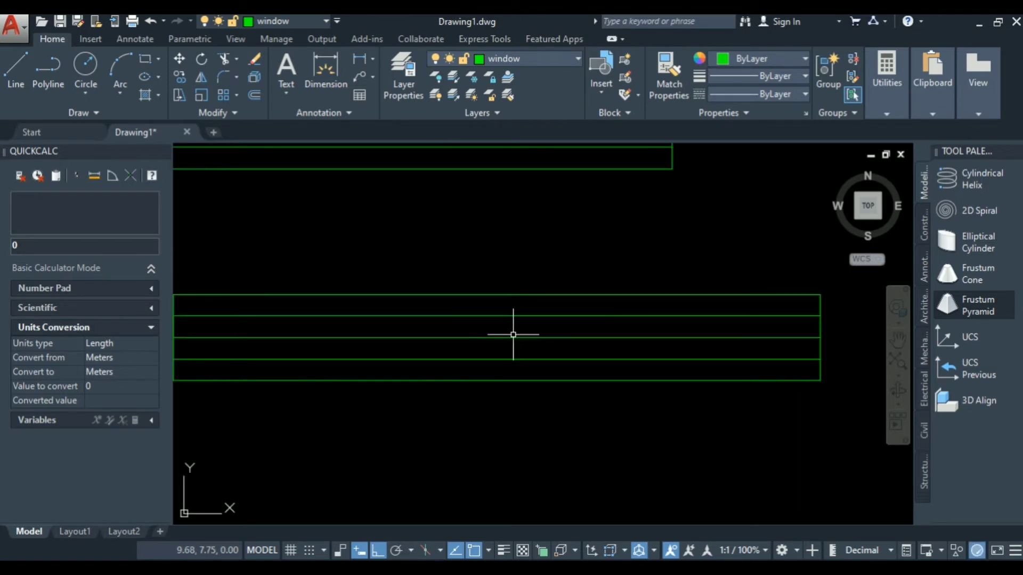
Delete the middle inner line of the 1.5 m window symbol
{"action": "left_click", "coordinate": [520, 337]}
{"action": "key", "text": "Delete"}
{"action": "scroll", "coordinate": [504, 335], "scroll_direction": "down", "scroll_amount": 4}
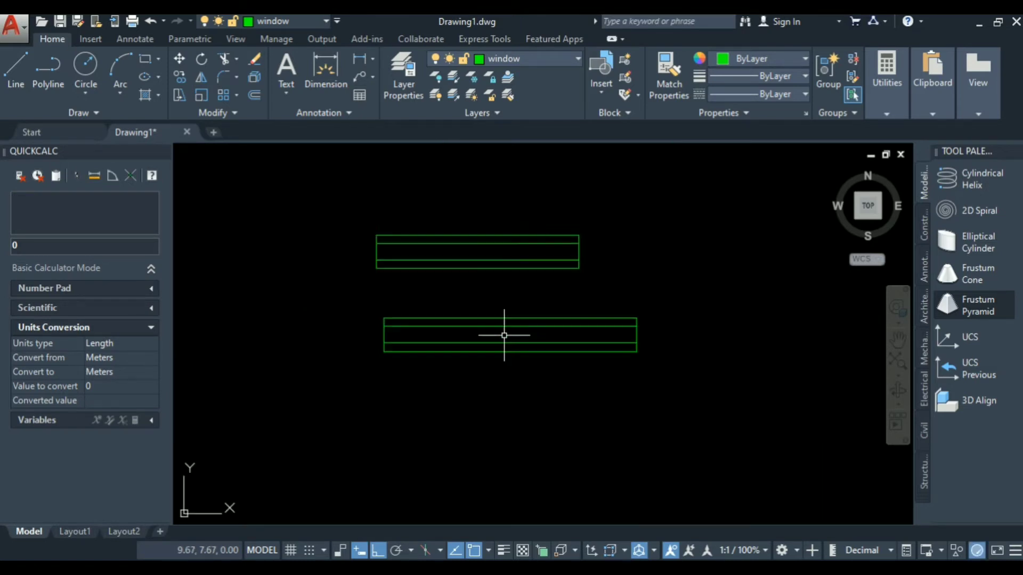
{"action": "scroll", "coordinate": [357, 337], "scroll_direction": "down", "scroll_amount": 2}
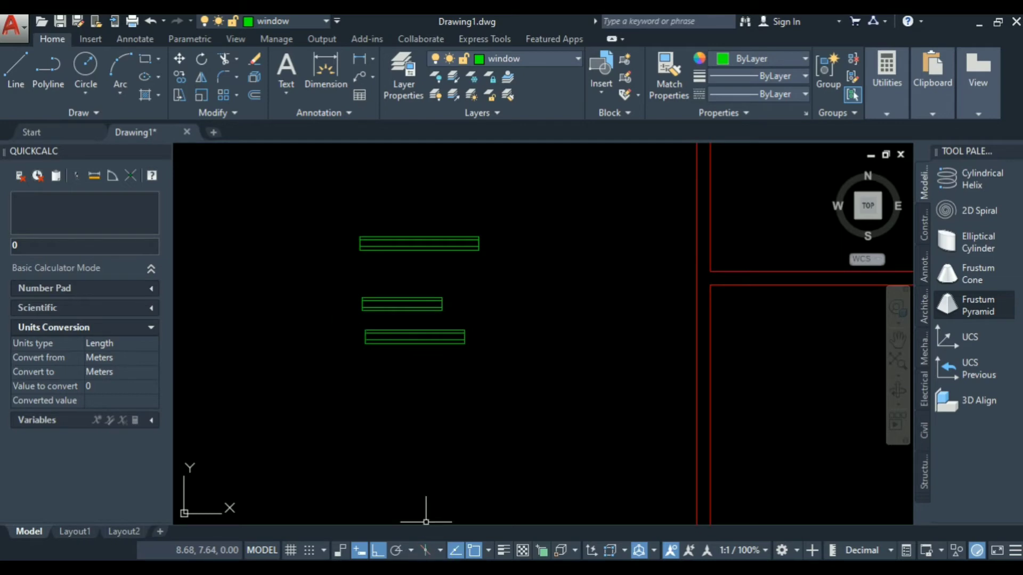
Check the ventilator size in the reference plan image and draw a closed 0.6 m by 0.2 m outline with lines below the 1.5 m window symbol
{"action": "left_click", "coordinate": [469, 570]}
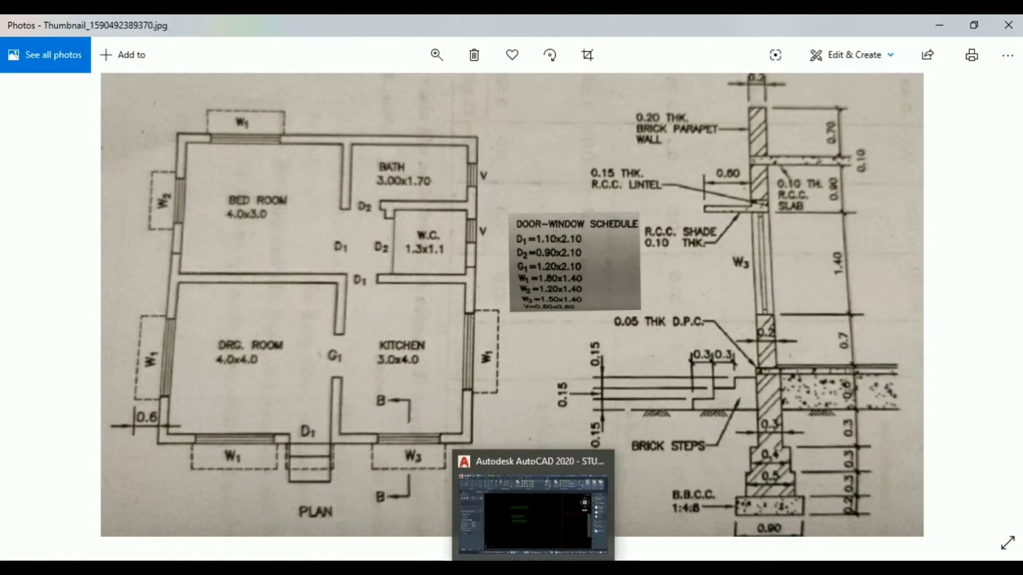
{"action": "left_click", "coordinate": [533, 569]}
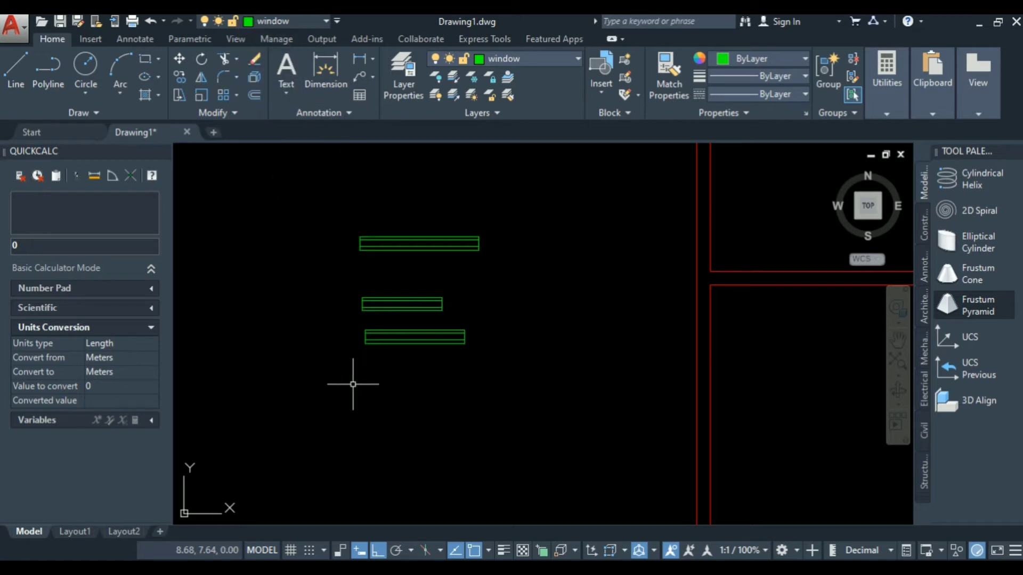
{"action": "type", "text": "l"}
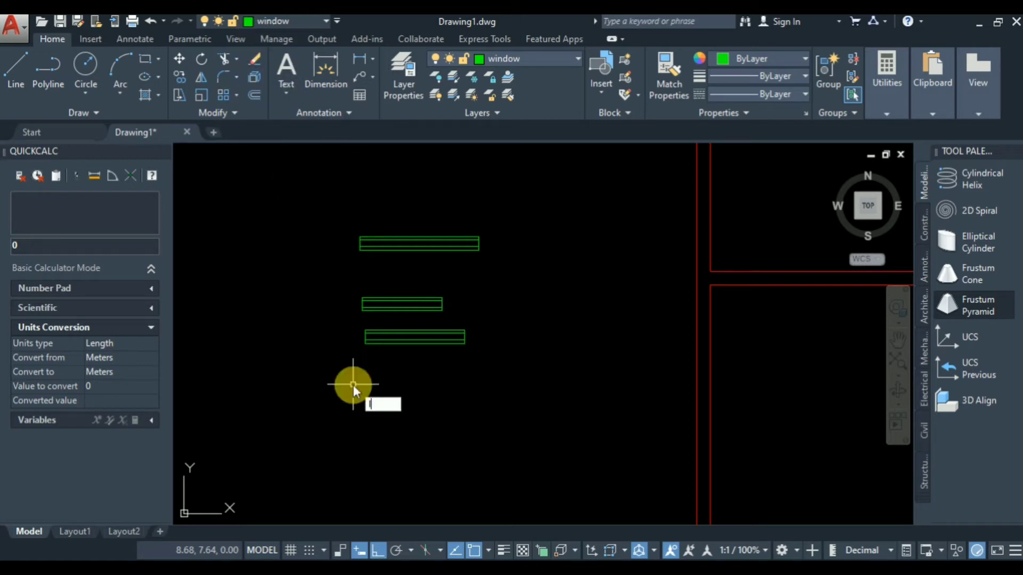
{"action": "key", "text": "Return"}
{"action": "left_click", "coordinate": [363, 379]}
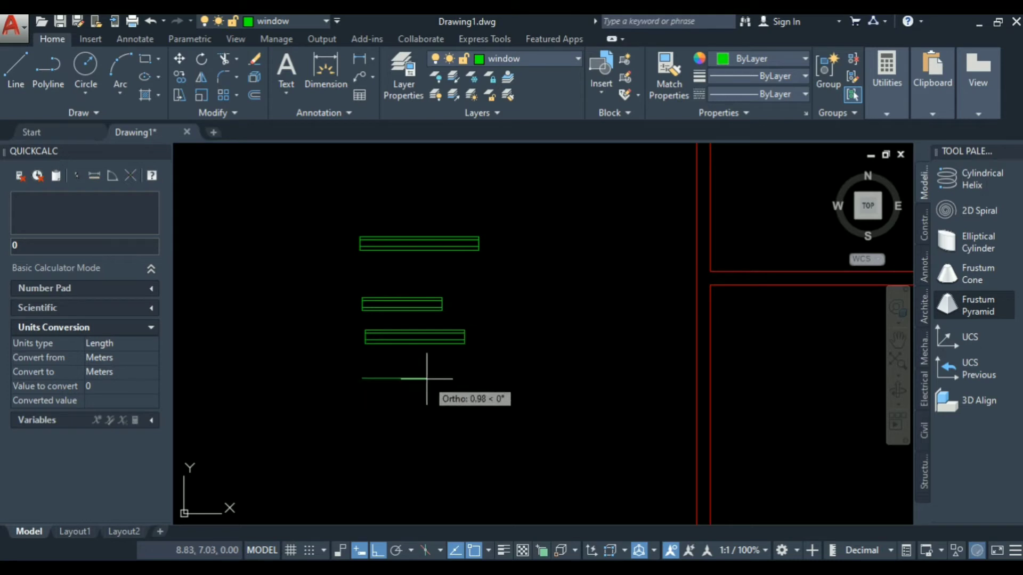
{"action": "type", "text": ".6"}
{"action": "key", "text": "Return"}
{"action": "left_click", "coordinate": [407, 436]}
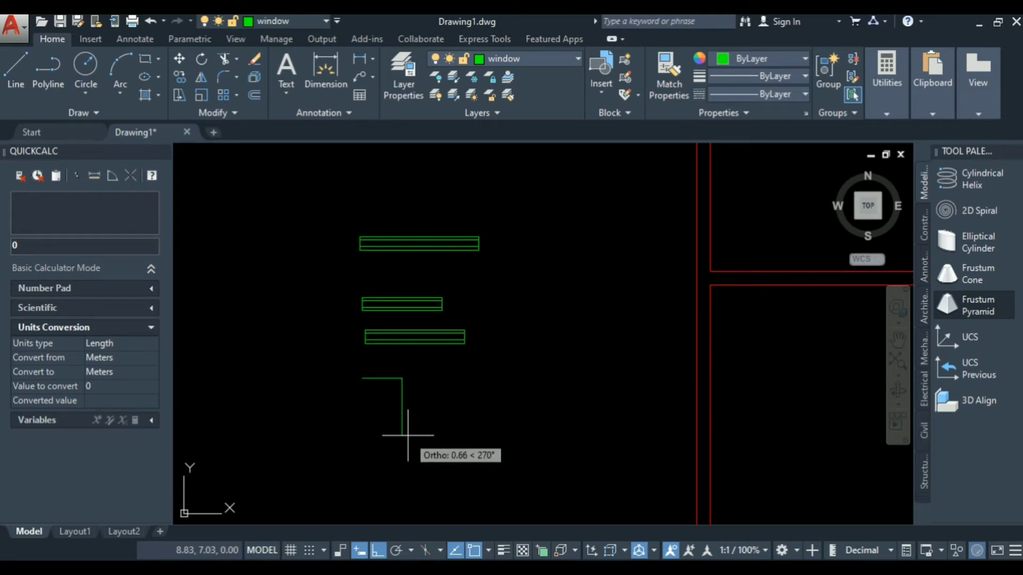
{"action": "type", "text": ".6"}
{"action": "key", "text": "Return"}
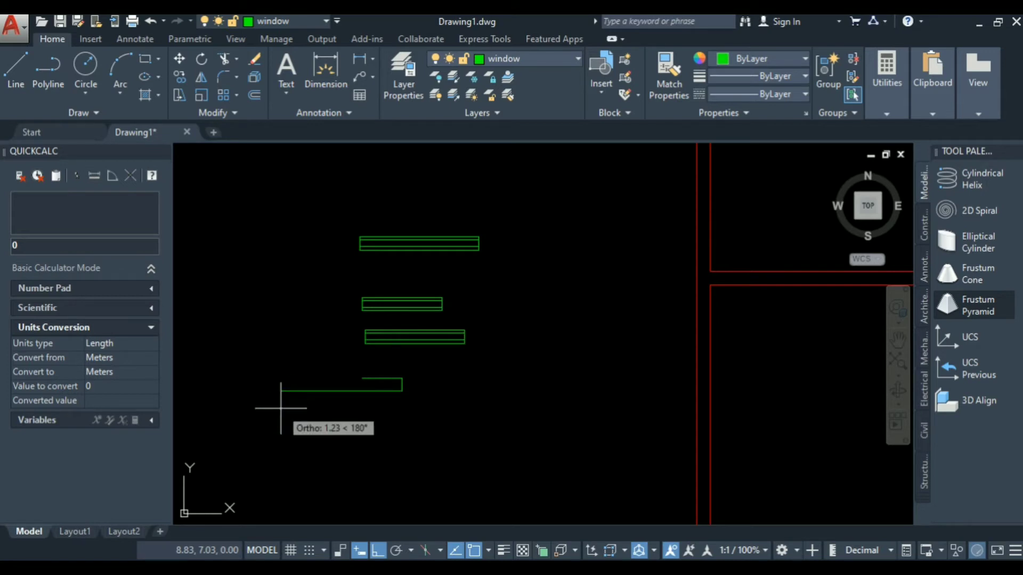
{"action": "type", "text": "c"}
{"action": "key", "text": "Return"}
{"action": "scroll", "coordinate": [359, 395], "scroll_direction": "up", "scroll_amount": 4}
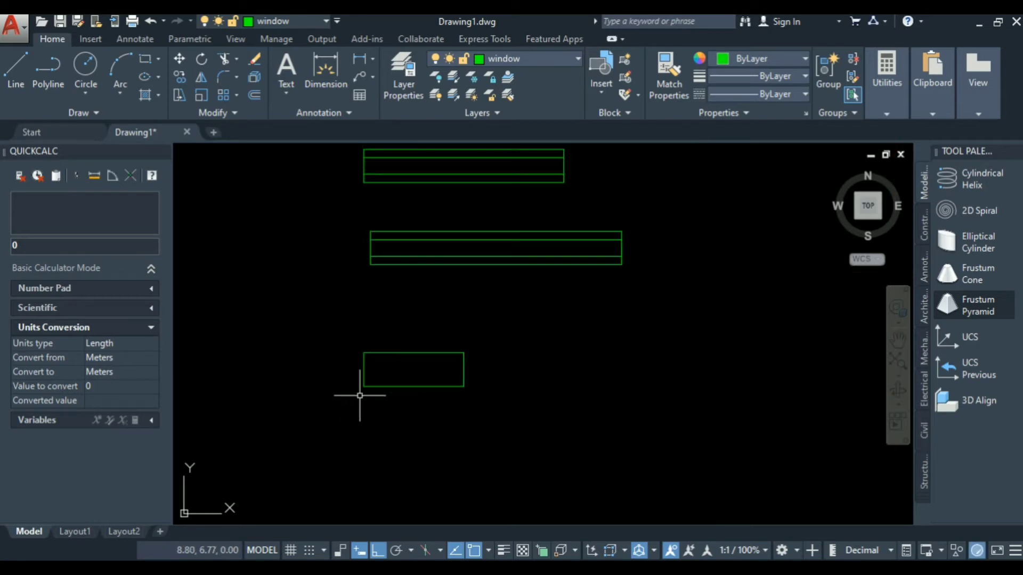
Offset the ventilator outline's lower edge upward in 0.05 m steps to create three evenly spaced inner lines
{"action": "left_click", "coordinate": [385, 386]}
{"action": "type", "text": "o"}
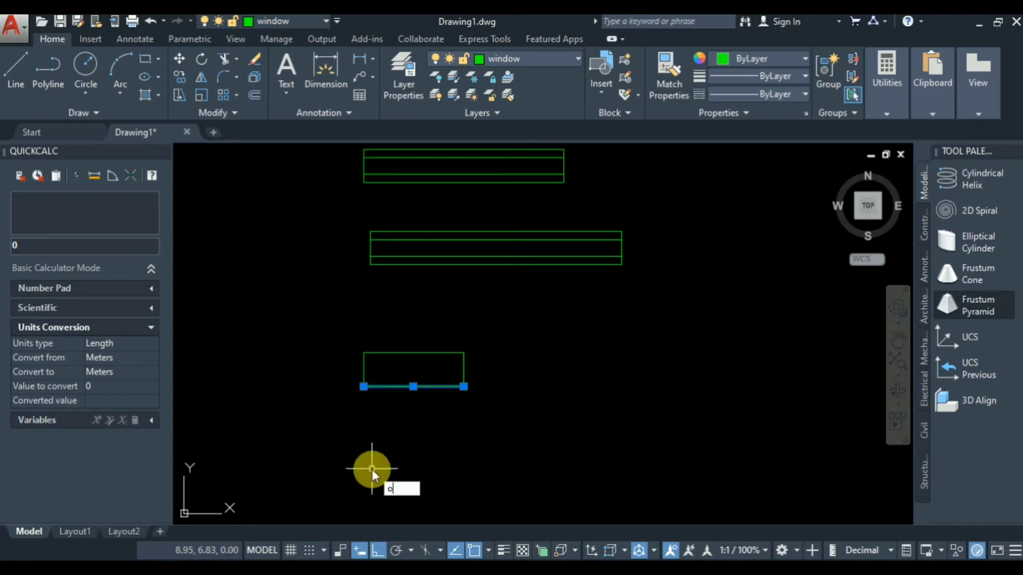
{"action": "key", "text": "Return"}
{"action": "type", "text": ".05"}
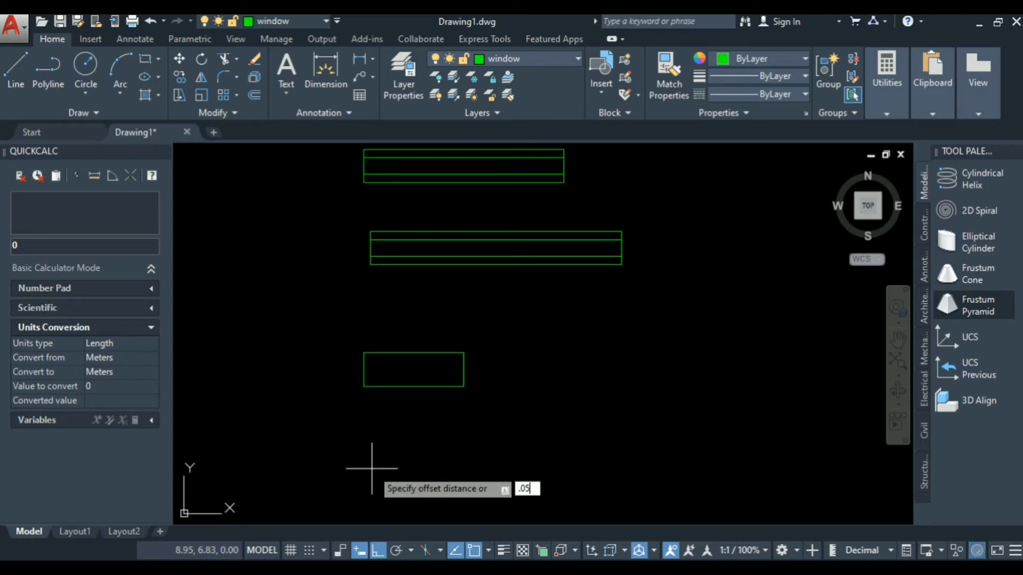
{"action": "key", "text": "Return"}
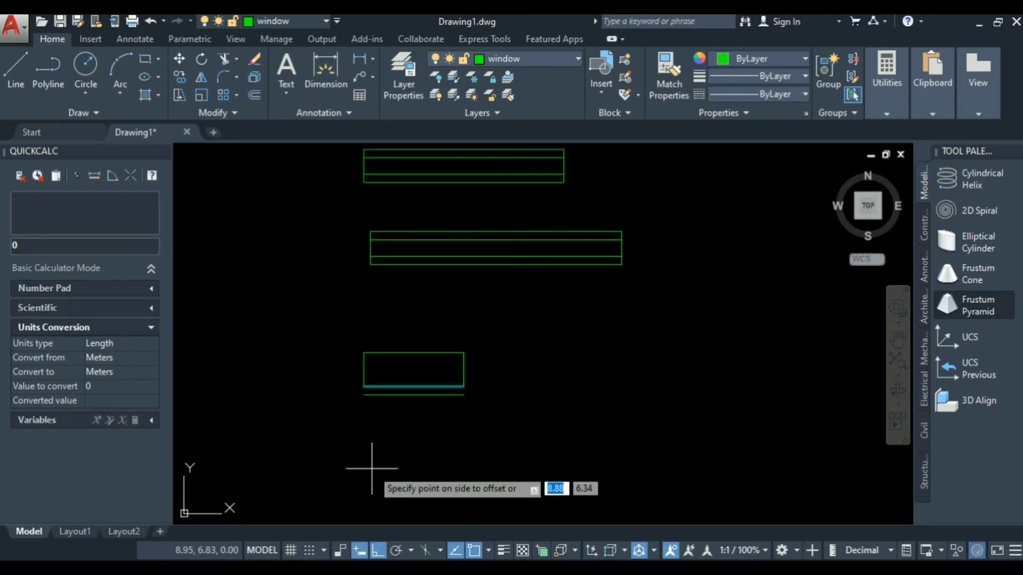
{"action": "left_click", "coordinate": [406, 354]}
{"action": "left_click", "coordinate": [418, 378]}
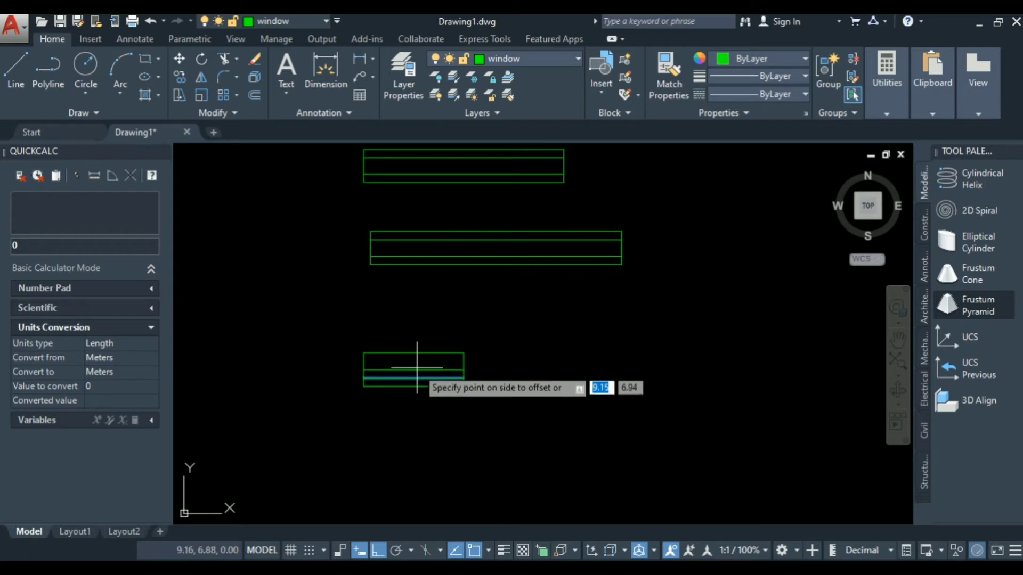
{"action": "left_click", "coordinate": [418, 365]}
{"action": "left_click", "coordinate": [419, 370]}
{"action": "left_click", "coordinate": [427, 363]}
Delete the middle inner line of the 0.6 m ventilator symbol
{"action": "scroll", "coordinate": [426, 371], "scroll_direction": "up", "scroll_amount": 5}
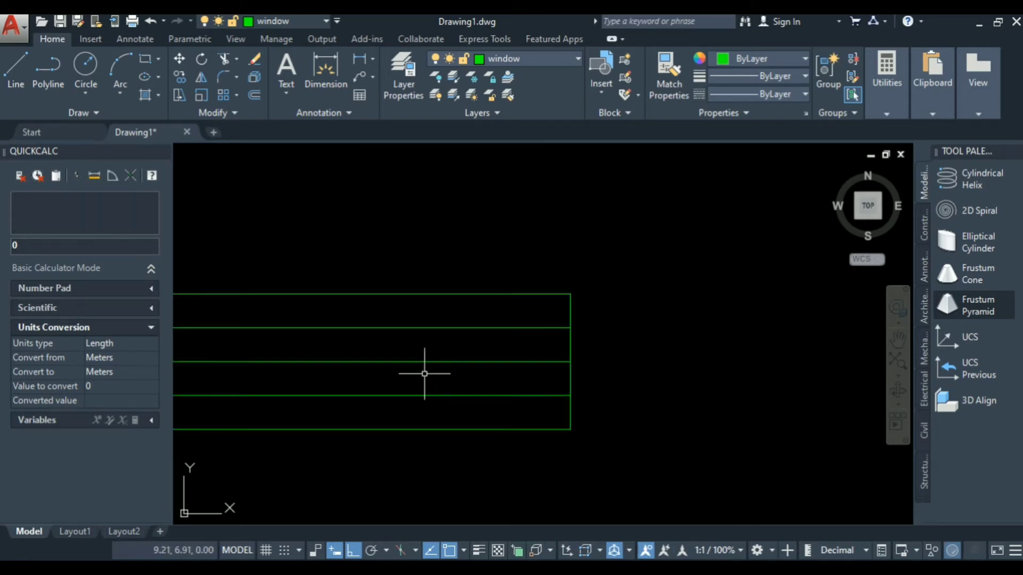
{"action": "left_click", "coordinate": [406, 352]}
{"action": "left_click", "coordinate": [399, 365]}
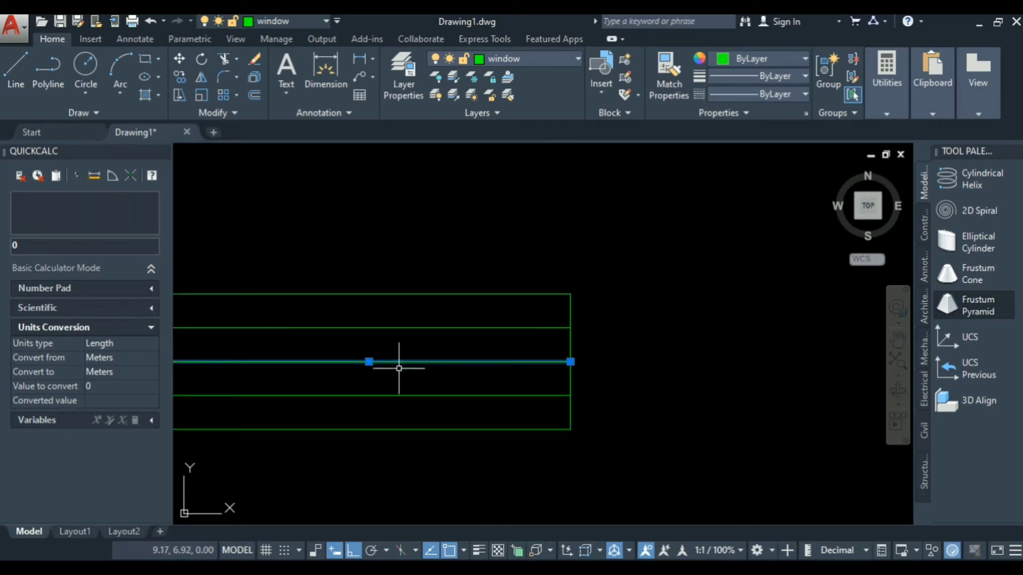
{"action": "key", "text": "Delete"}
{"action": "key", "text": "space"}
{"action": "scroll", "coordinate": [746, 296], "scroll_direction": "down", "scroll_amount": 10}
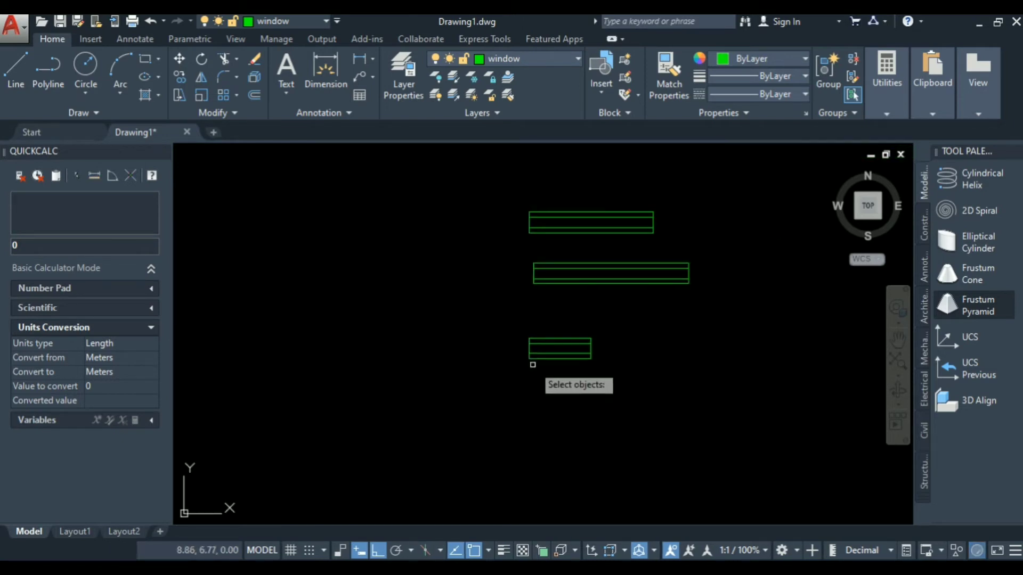
{"action": "key", "text": "Escape"}
{"action": "scroll", "coordinate": [424, 327], "scroll_direction": "down", "scroll_amount": 3}
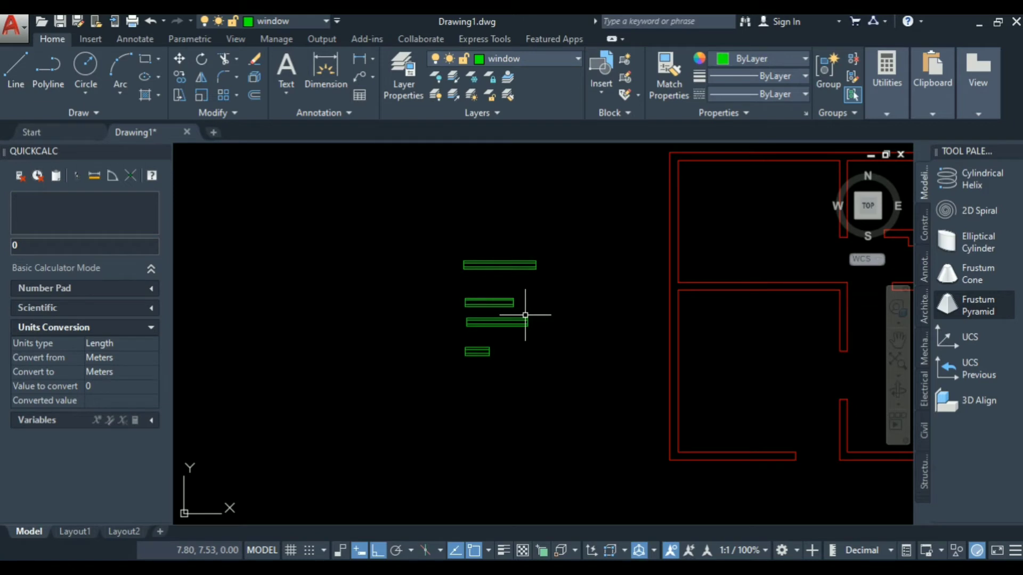
{"action": "left_click", "coordinate": [578, 222]}
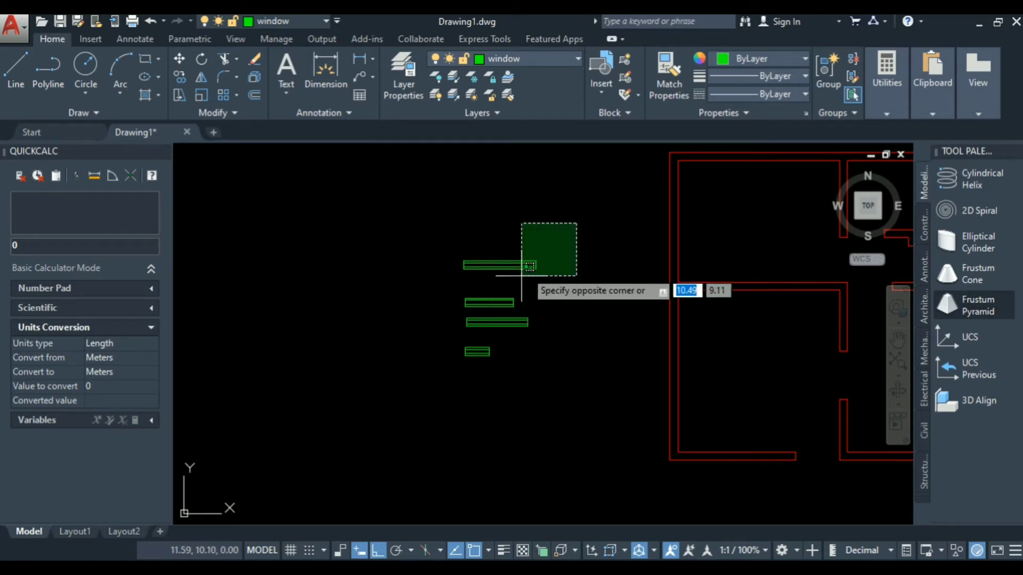
{"action": "left_click", "coordinate": [438, 384]}
{"action": "type", "text": "RO"}
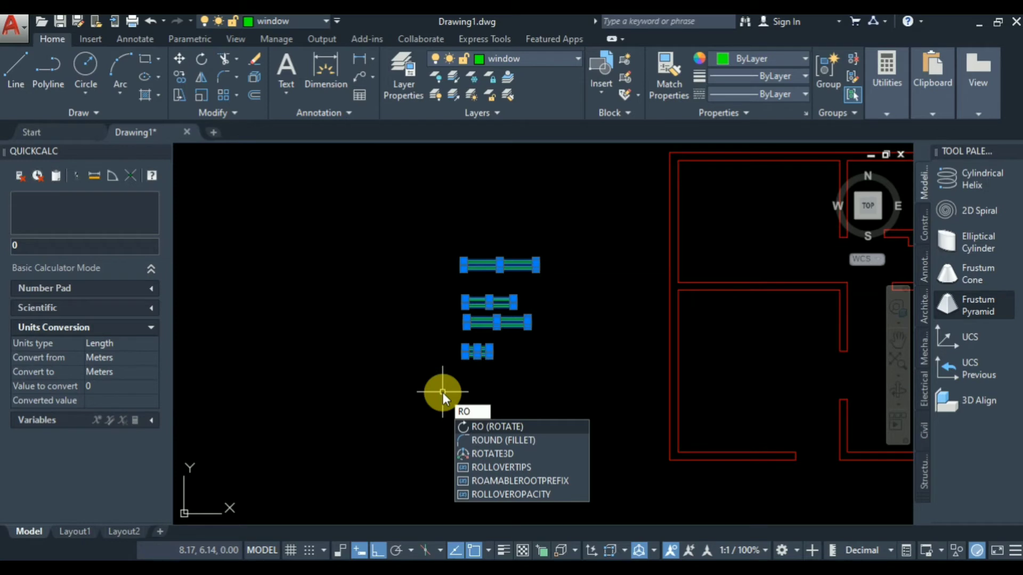
{"action": "key", "text": "Escape"}
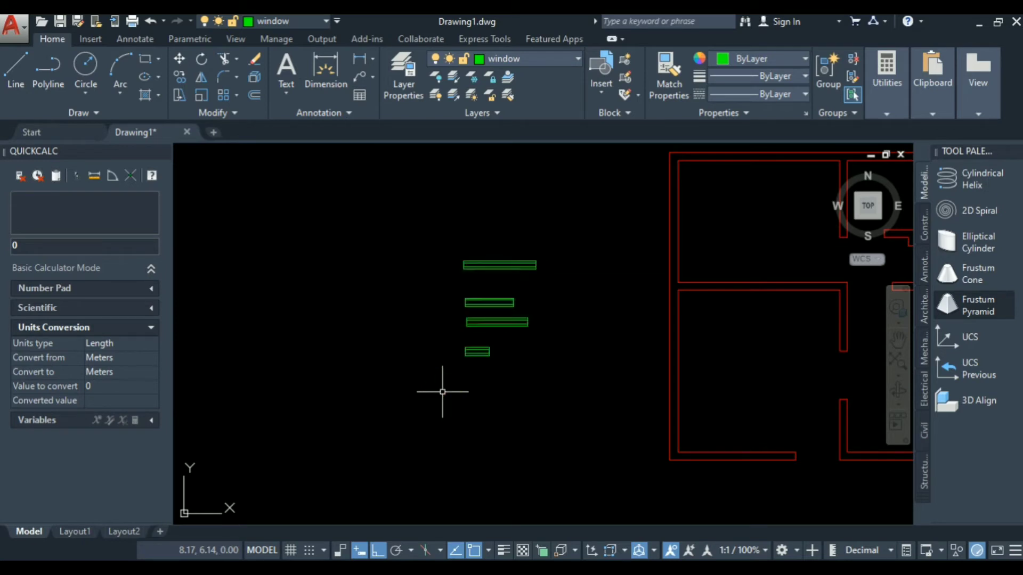
Copy all three window symbols and the ventilator symbol horizontally to the empty area left of the originals
{"action": "left_click", "coordinate": [562, 230]}
{"action": "left_click", "coordinate": [420, 400]}
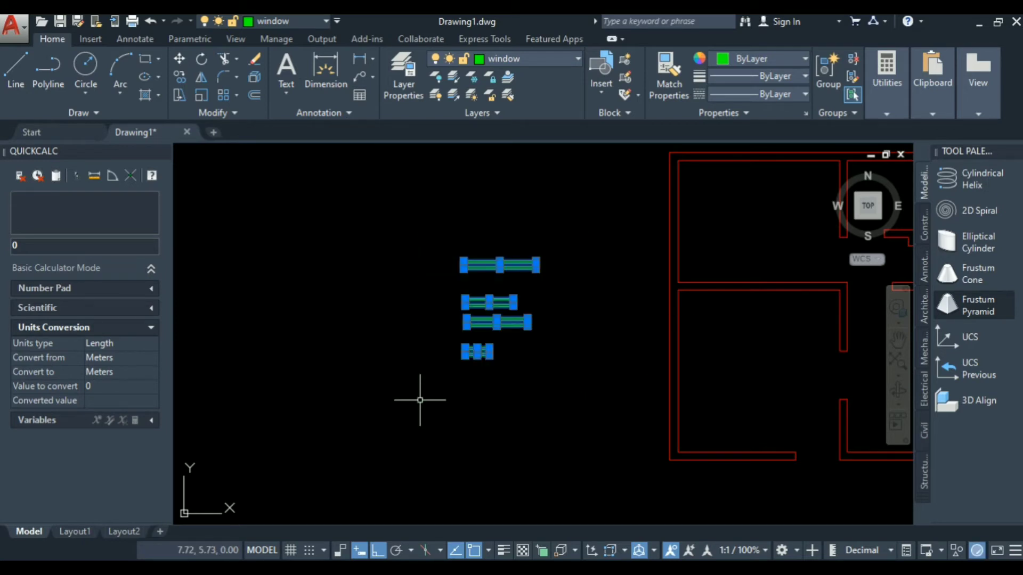
{"action": "type", "text": "COPY"}
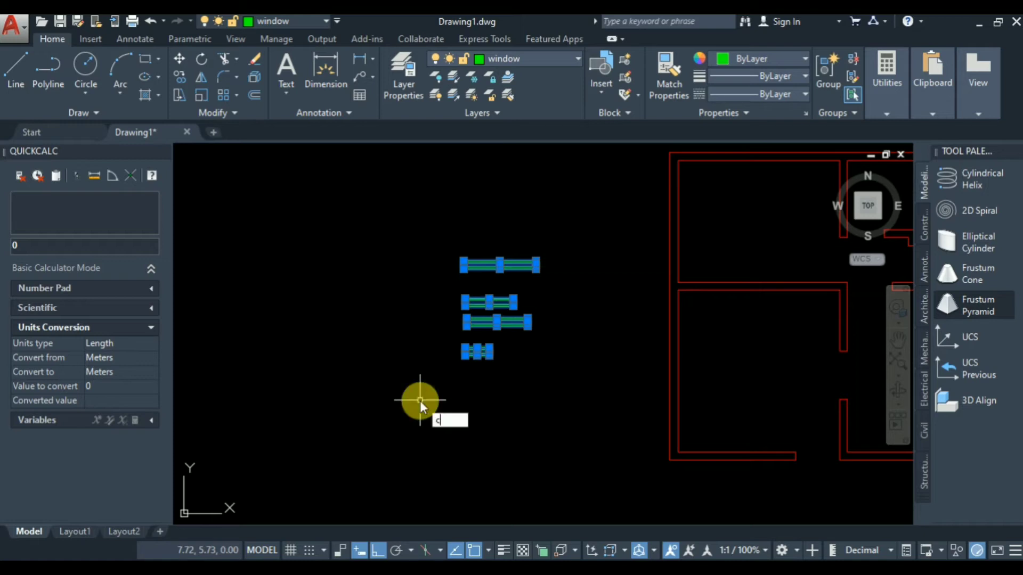
{"action": "key", "text": "Return"}
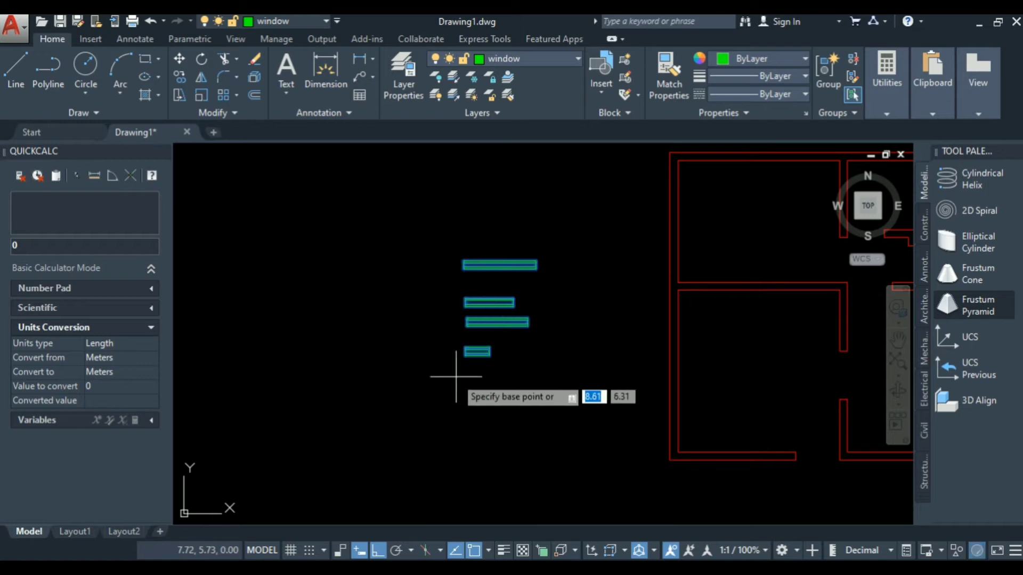
{"action": "left_click", "coordinate": [462, 354]}
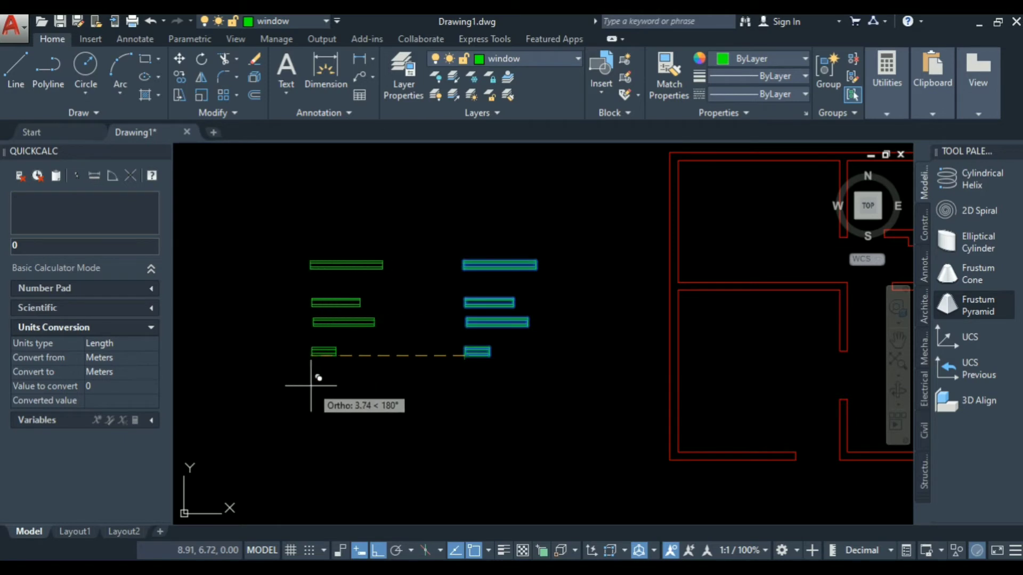
{"action": "left_click", "coordinate": [252, 356]}
{"action": "key", "text": "Return"}
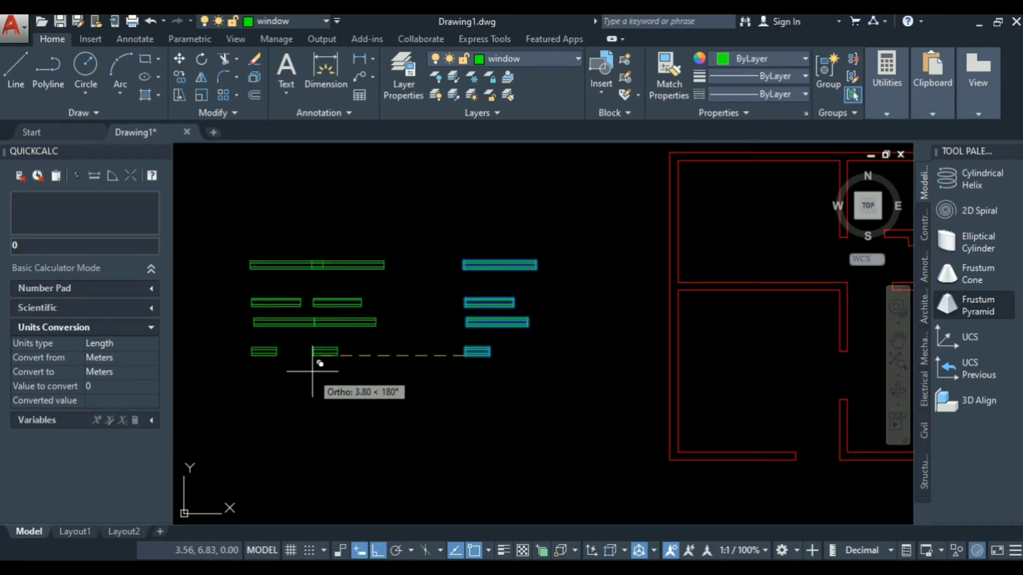
{"action": "scroll", "coordinate": [435, 395], "scroll_direction": "down", "scroll_amount": 4}
{"action": "key", "text": "Escape"}
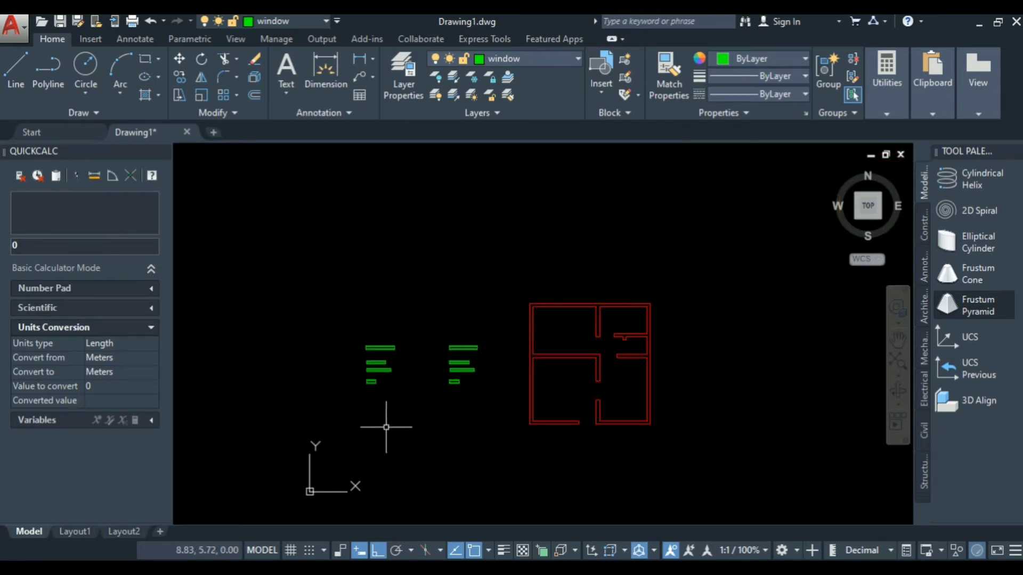
Rotate the four copied symbols to 270° about the lower-left corner of the ventilator copy so they stand vertically
{"action": "middle_click_drag", "start_coordinate": [388, 422], "coordinate": [388, 410]}
{"action": "scroll", "coordinate": [573, 372], "scroll_direction": "up", "scroll_amount": 2}
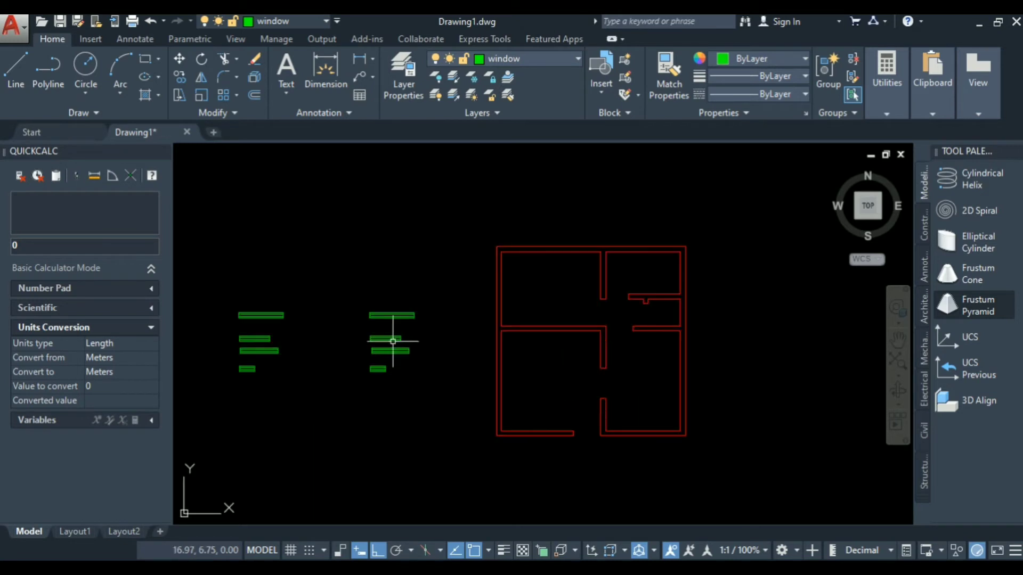
{"action": "scroll", "coordinate": [377, 312], "scroll_direction": "up", "scroll_amount": 4}
{"action": "scroll", "coordinate": [384, 314], "scroll_direction": "down", "scroll_amount": 4}
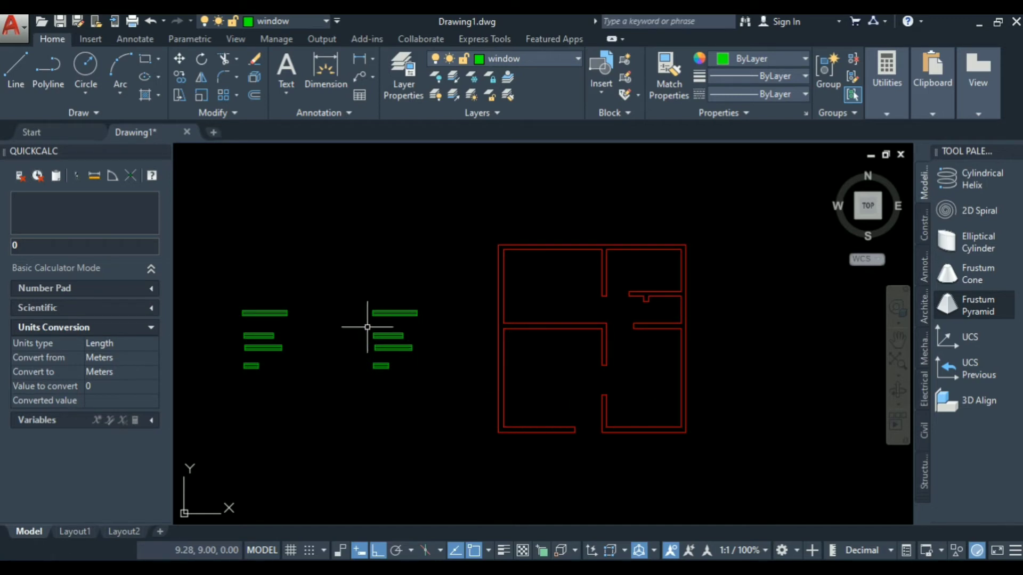
{"action": "scroll", "coordinate": [421, 322], "scroll_direction": "down", "scroll_amount": 4}
{"action": "scroll", "coordinate": [361, 336], "scroll_direction": "up", "scroll_amount": 4}
{"action": "left_click", "coordinate": [409, 252]}
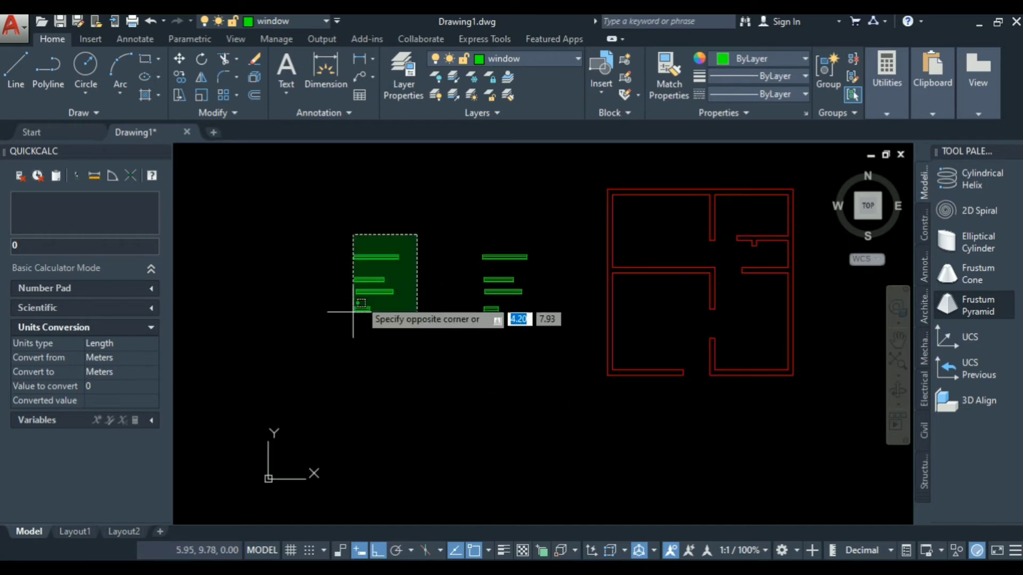
{"action": "left_click", "coordinate": [330, 373]}
{"action": "type", "text": "ro"}
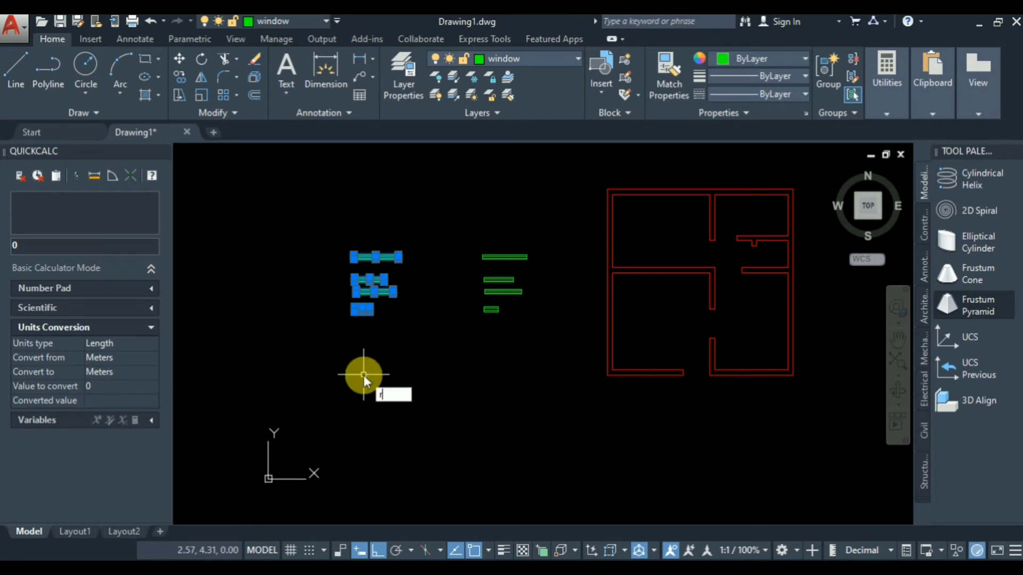
{"action": "key", "text": "Return"}
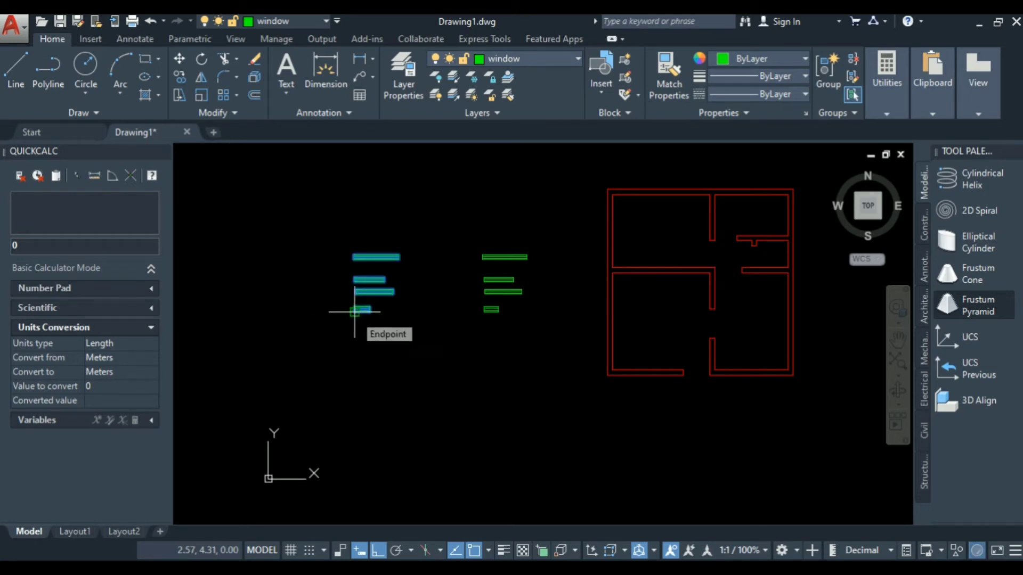
{"action": "scroll", "coordinate": [354, 311], "scroll_direction": "up", "scroll_amount": 4}
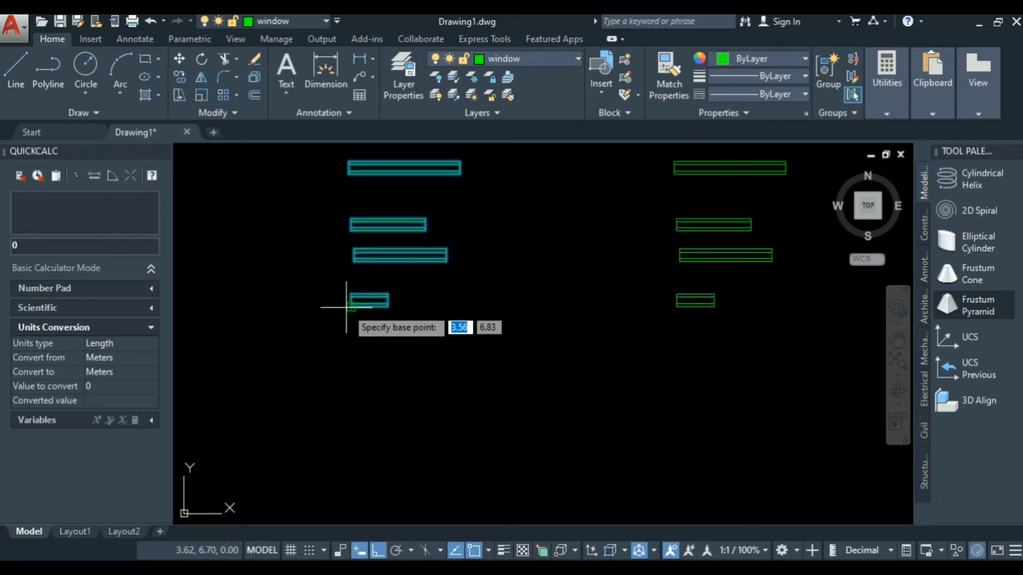
{"action": "left_click", "coordinate": [351, 302]}
{"action": "scroll", "coordinate": [362, 352], "scroll_direction": "down", "scroll_amount": 4}
{"action": "left_click", "coordinate": [366, 360]}
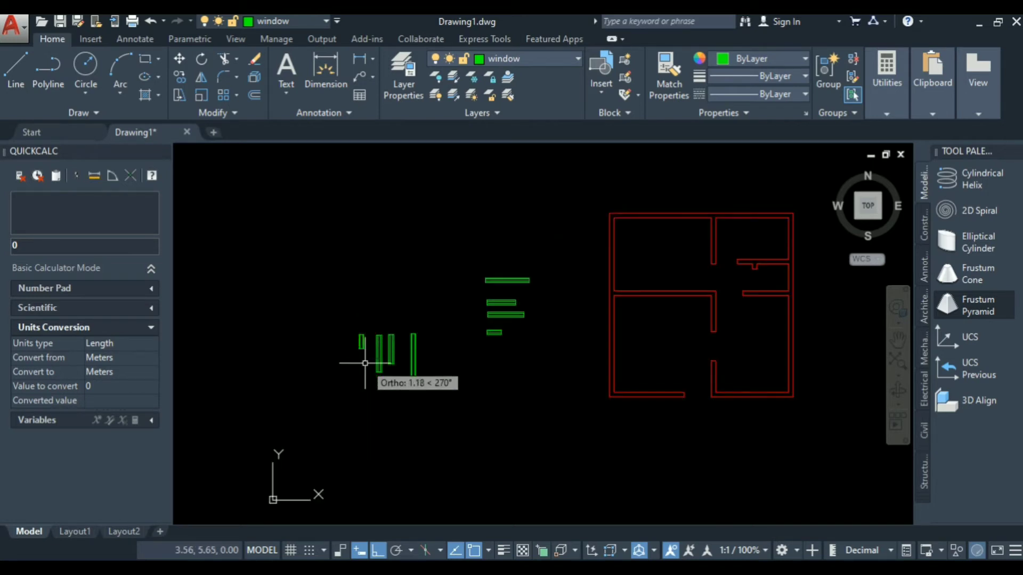
Compare the horizontal and vertical symbols with the window and ventilator positions in the reference plan image, and return to AutoCAD
{"action": "scroll", "coordinate": [375, 372], "scroll_direction": "up", "scroll_amount": 6}
{"action": "scroll", "coordinate": [374, 372], "scroll_direction": "down", "scroll_amount": 2}
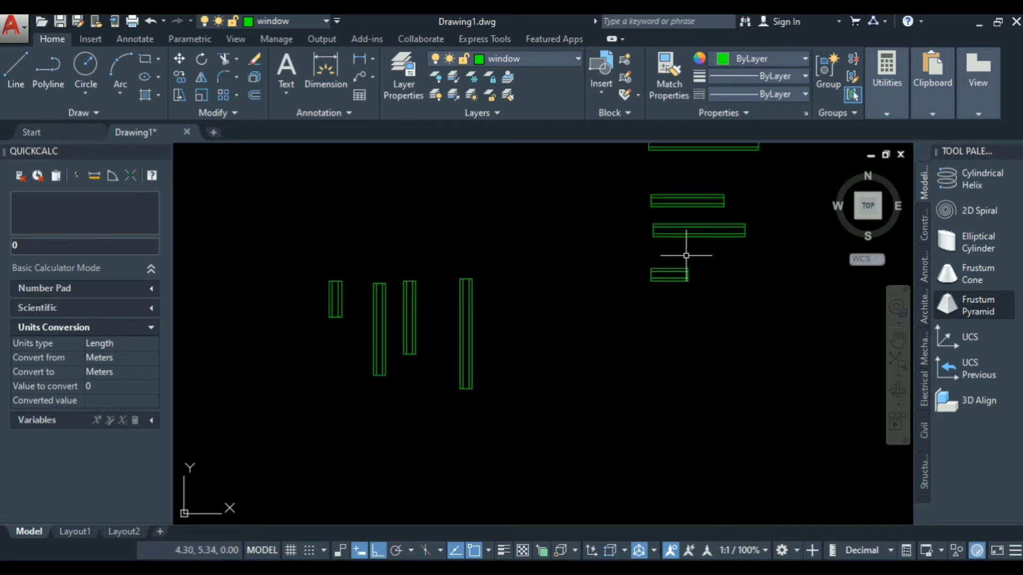
{"action": "scroll", "coordinate": [351, 326], "scroll_direction": "down", "scroll_amount": 5}
{"action": "scroll", "coordinate": [415, 283], "scroll_direction": "up", "scroll_amount": 6}
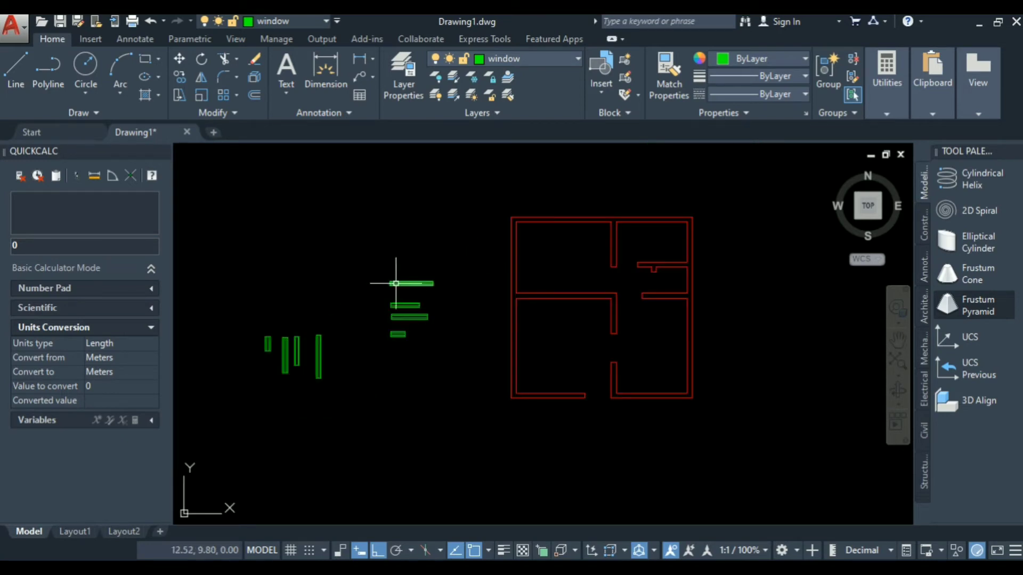
{"action": "scroll", "coordinate": [471, 373], "scroll_direction": "down", "scroll_amount": 4}
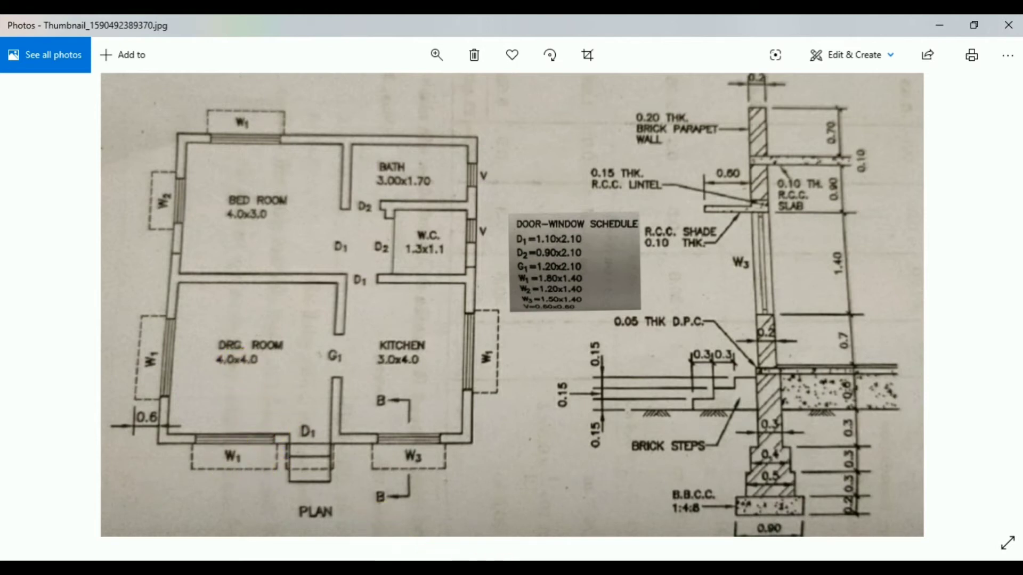
{"action": "mouse_move", "coordinate": [533, 568]}
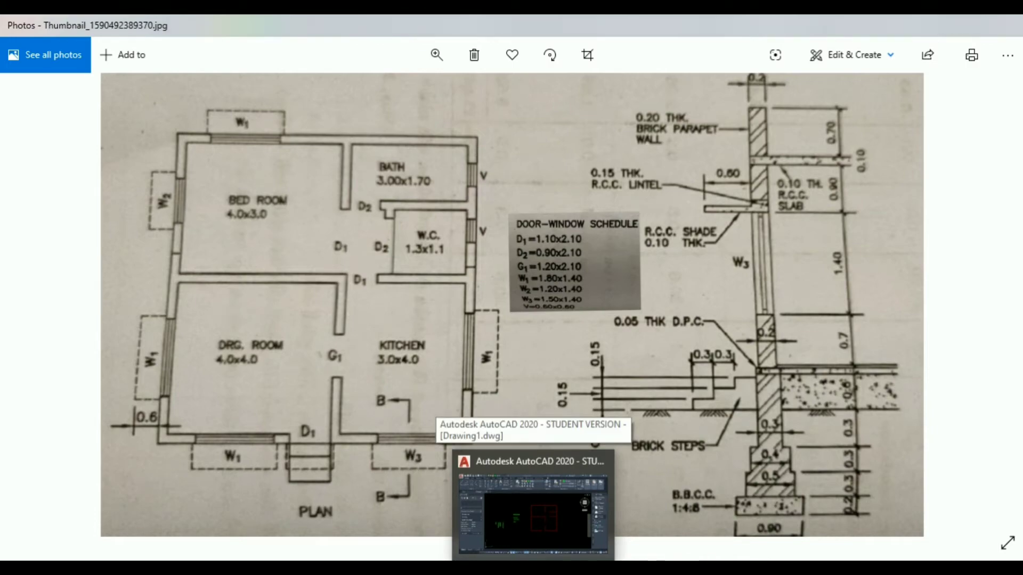
{"action": "left_click", "coordinate": [533, 508]}
{"action": "scroll", "coordinate": [379, 305], "scroll_direction": "up", "scroll_amount": 4}
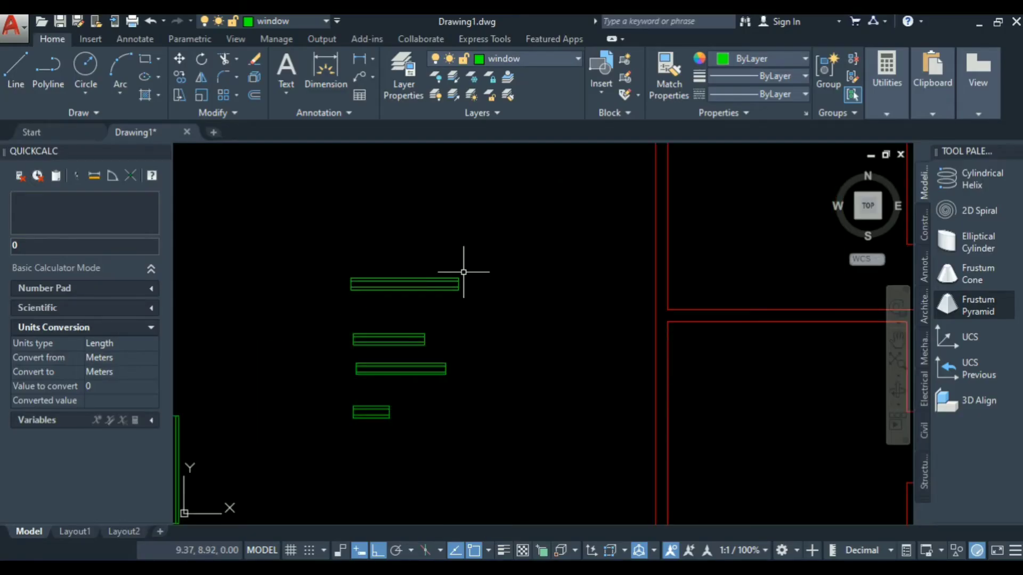
{"action": "left_click", "coordinate": [506, 257]}
{"action": "left_click", "coordinate": [378, 298]}
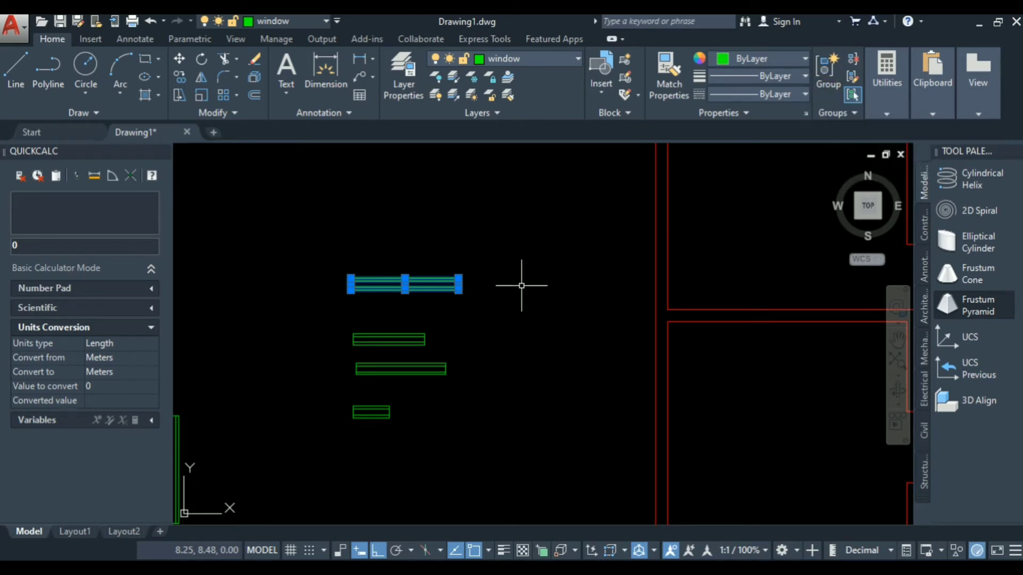
{"action": "key", "text": "Escape"}
Group all lines of the horizontal 1.8 m window symbol into a single object
{"action": "left_click", "coordinate": [498, 244]}
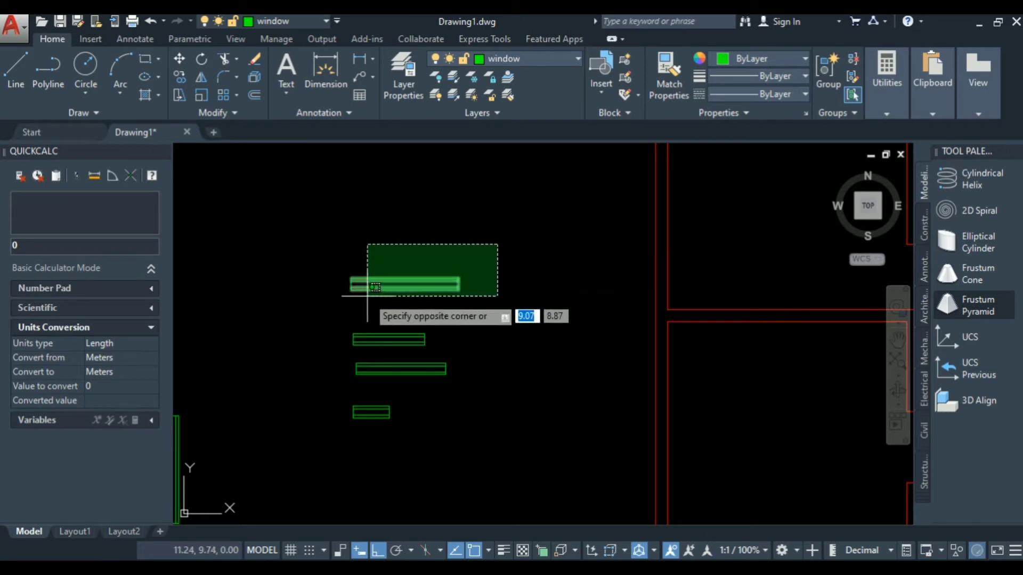
{"action": "left_click", "coordinate": [306, 310]}
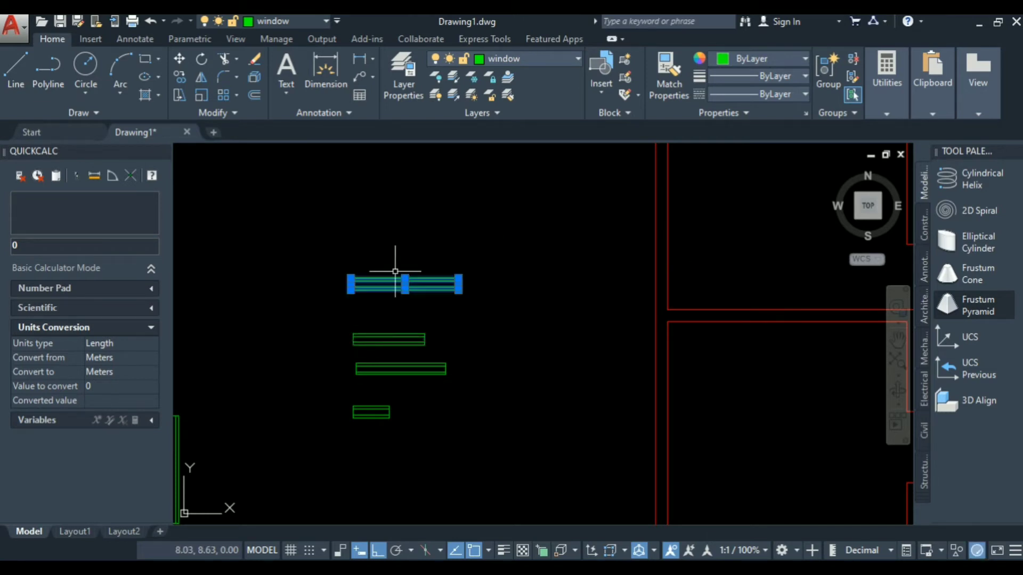
{"action": "left_click", "coordinate": [826, 79]}
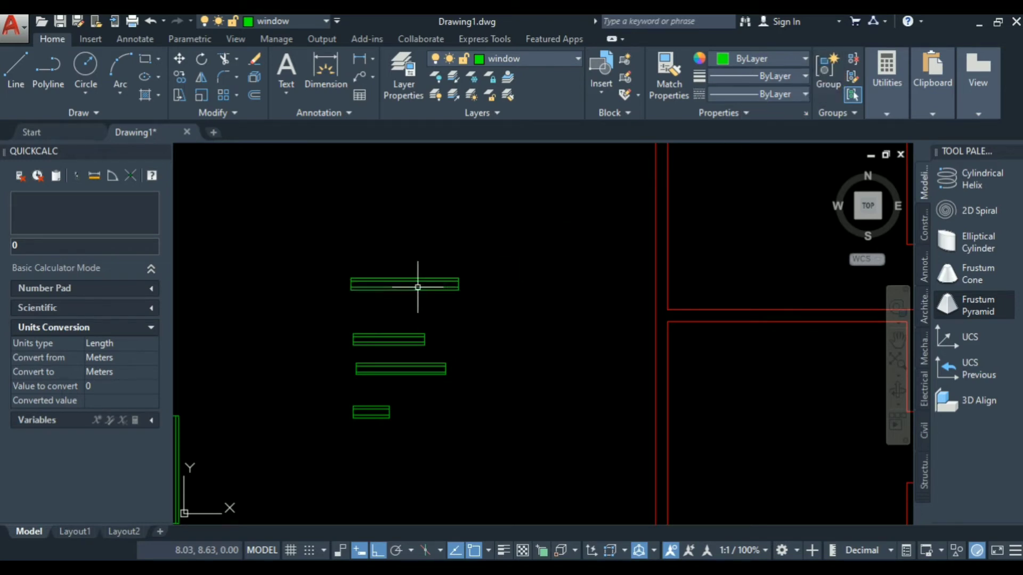
{"action": "scroll", "coordinate": [368, 272], "scroll_direction": "up", "scroll_amount": 2}
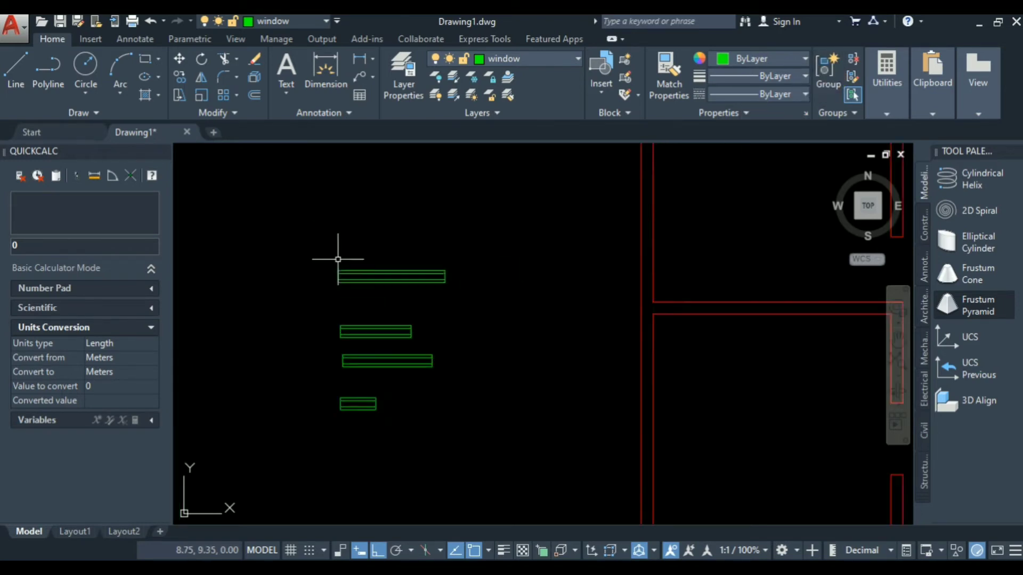
{"action": "left_click", "coordinate": [406, 279]}
{"action": "scroll", "coordinate": [410, 236], "scroll_direction": "down", "scroll_amount": 4}
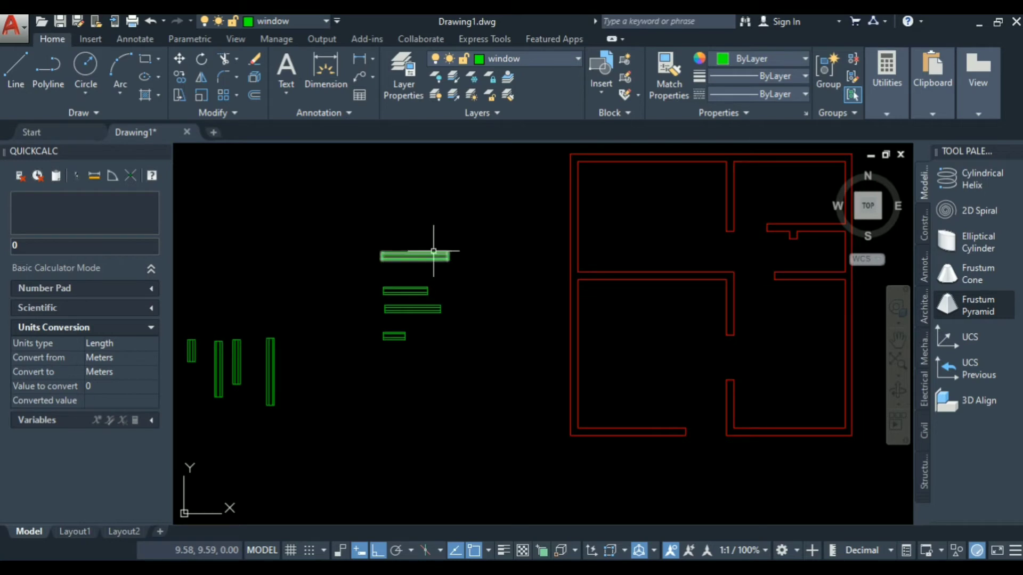
{"action": "type", "text": "c"}
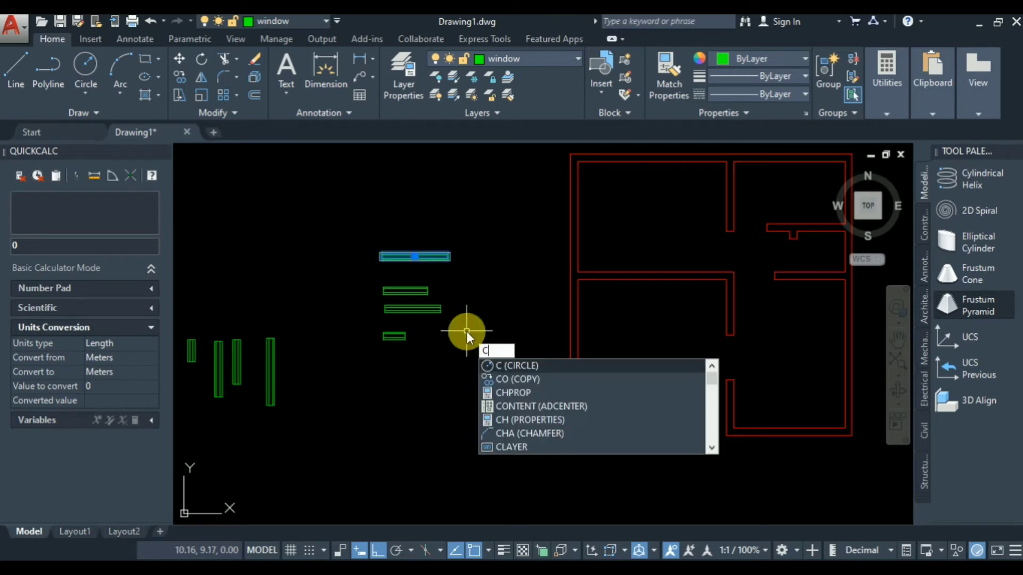
{"action": "key", "text": "Return"}
{"action": "key", "text": "Escape"}
Copy the grouped horizontal 1.8 m window symbol from its centre into the drawing room's bottom wall
{"action": "left_click", "coordinate": [477, 240]}
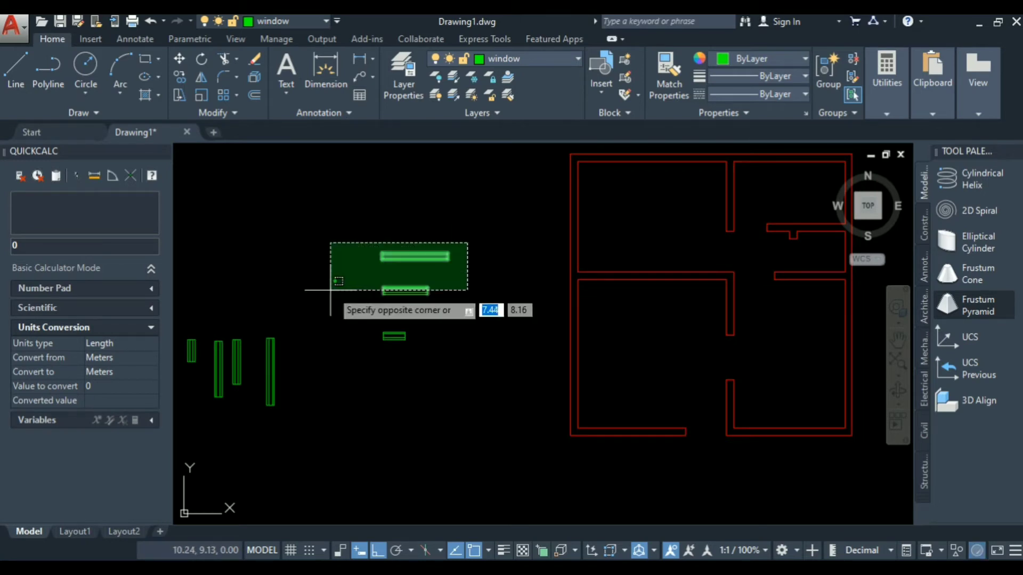
{"action": "left_click", "coordinate": [343, 263]}
{"action": "type", "text": "c"}
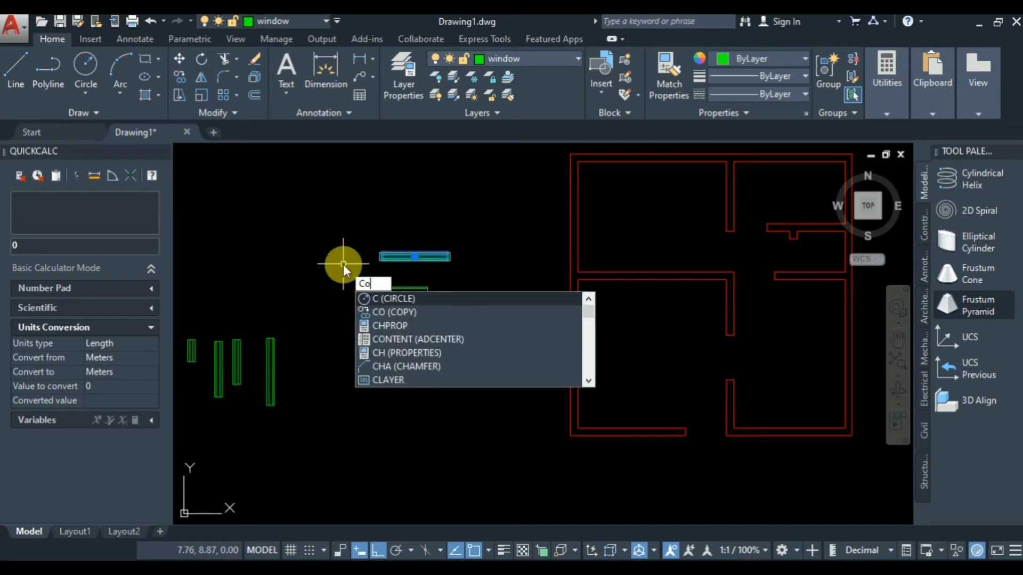
{"action": "type", "text": "o"}
{"action": "key", "text": "Return"}
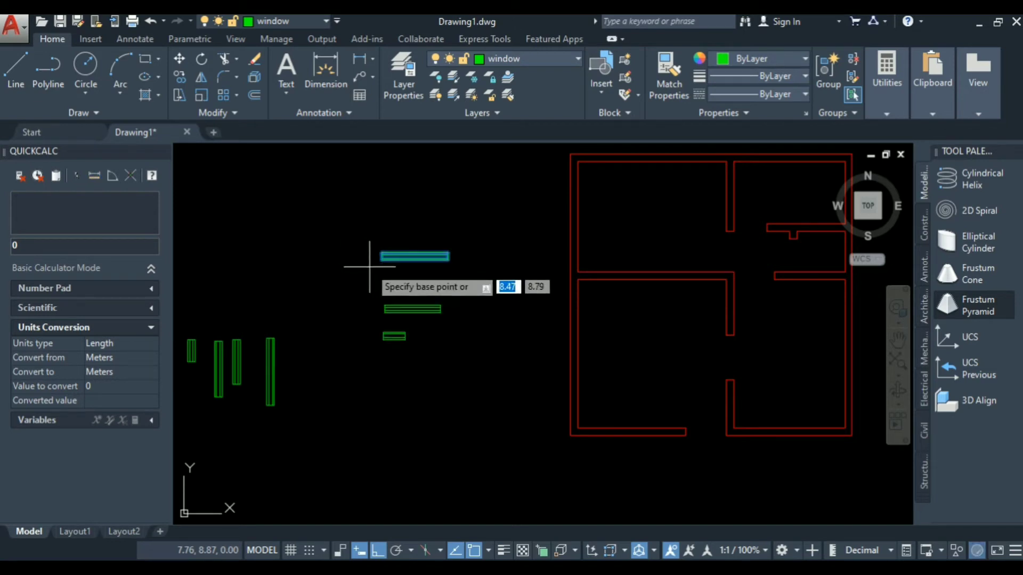
{"action": "left_click", "coordinate": [414, 256]}
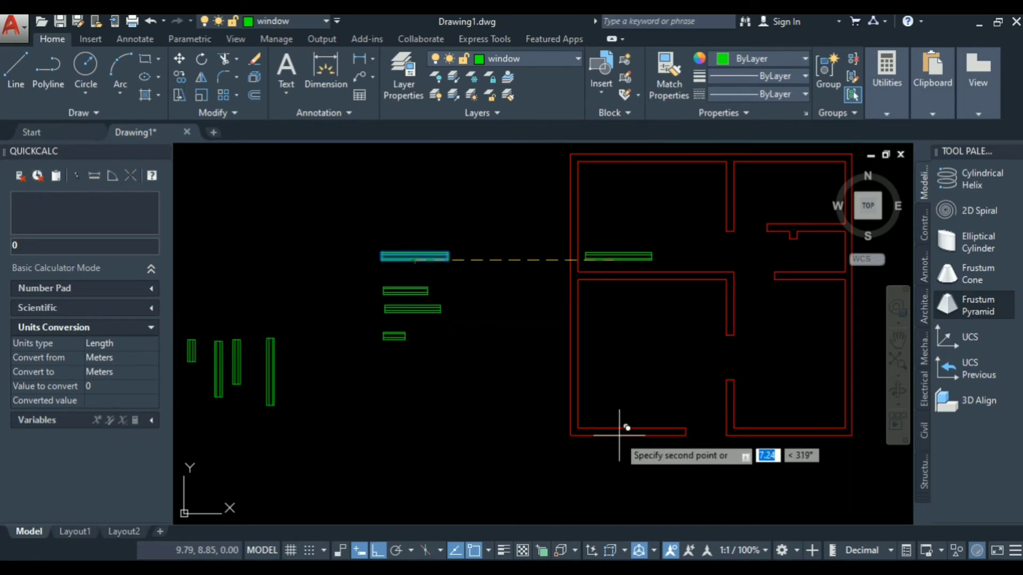
{"action": "scroll", "coordinate": [640, 429], "scroll_direction": "up", "scroll_amount": 7}
{"action": "scroll", "coordinate": [378, 368], "scroll_direction": "down", "scroll_amount": 4}
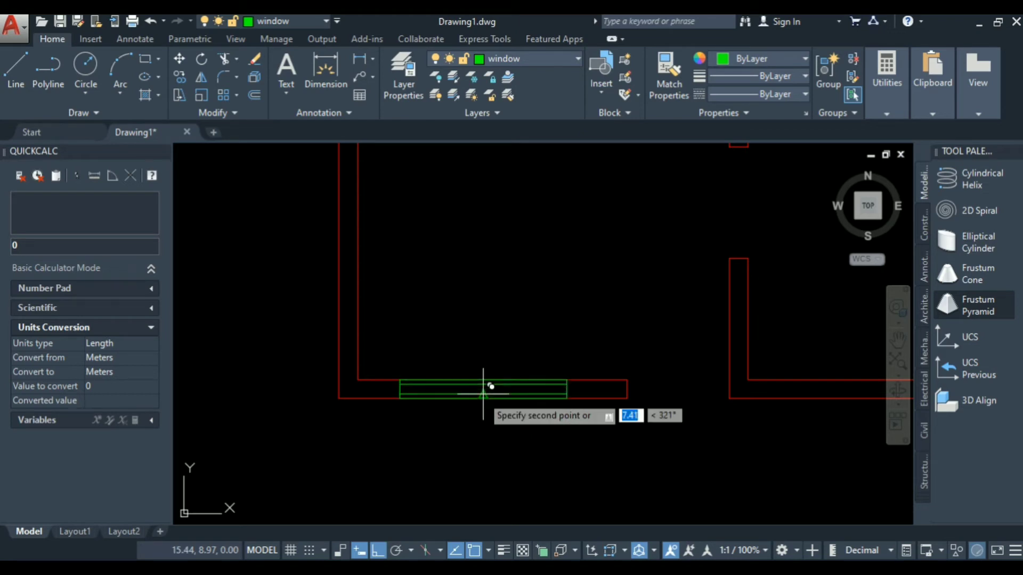
{"action": "left_click", "coordinate": [484, 386]}
{"action": "scroll", "coordinate": [442, 408], "scroll_direction": "down", "scroll_amount": 4}
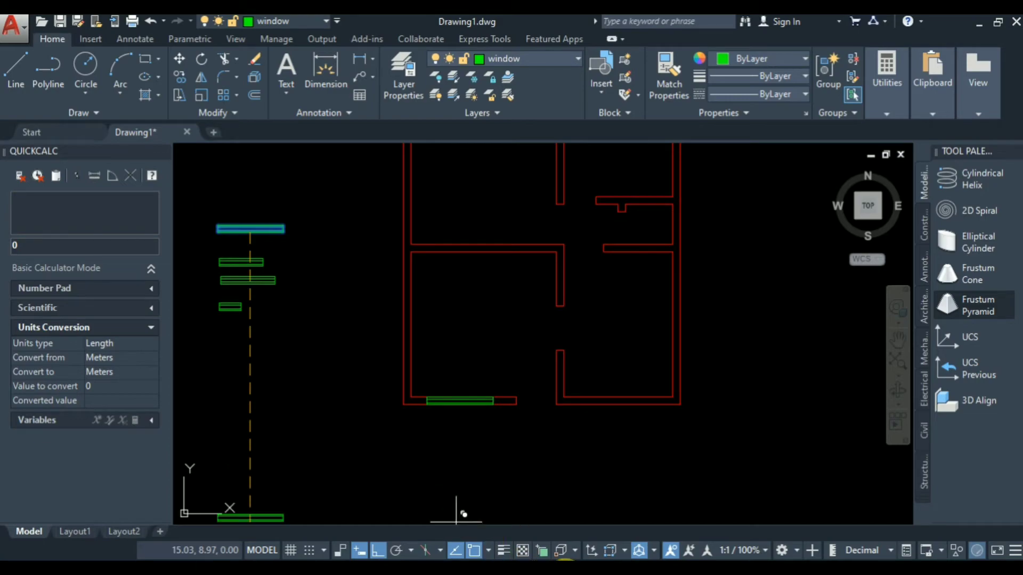
Check the W1 positions in the reference plan and try to align a second 1.8 m window copy with the bedroom's top wall
{"action": "left_click", "coordinate": [566, 572]}
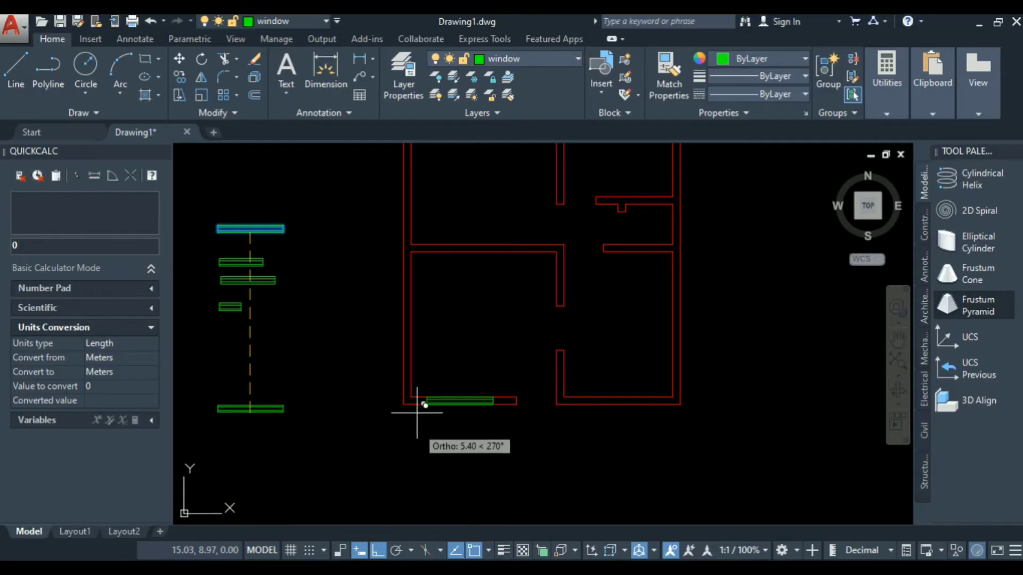
{"action": "left_click", "coordinate": [418, 341]}
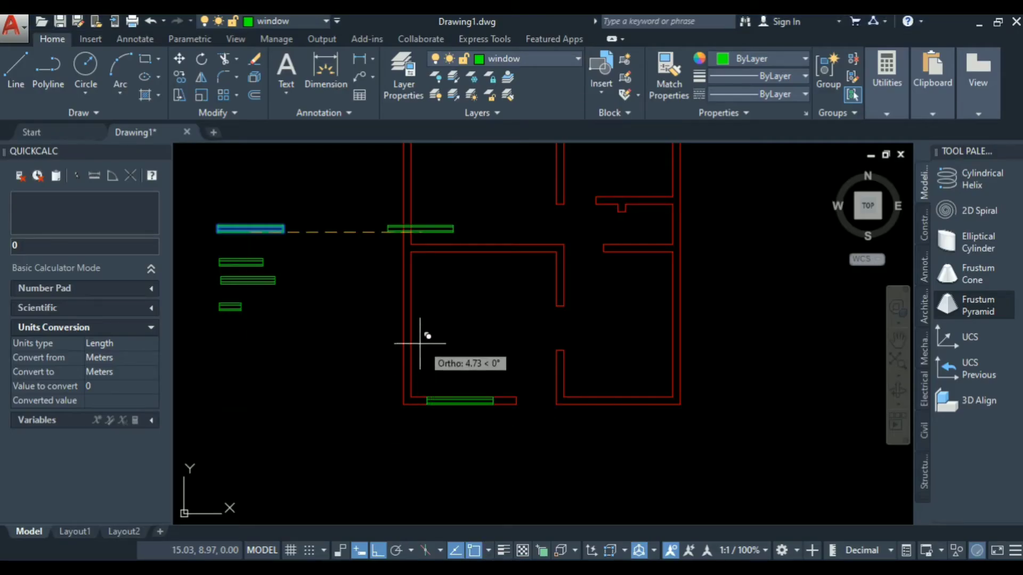
{"action": "scroll", "coordinate": [439, 343], "scroll_direction": "down", "scroll_amount": 4}
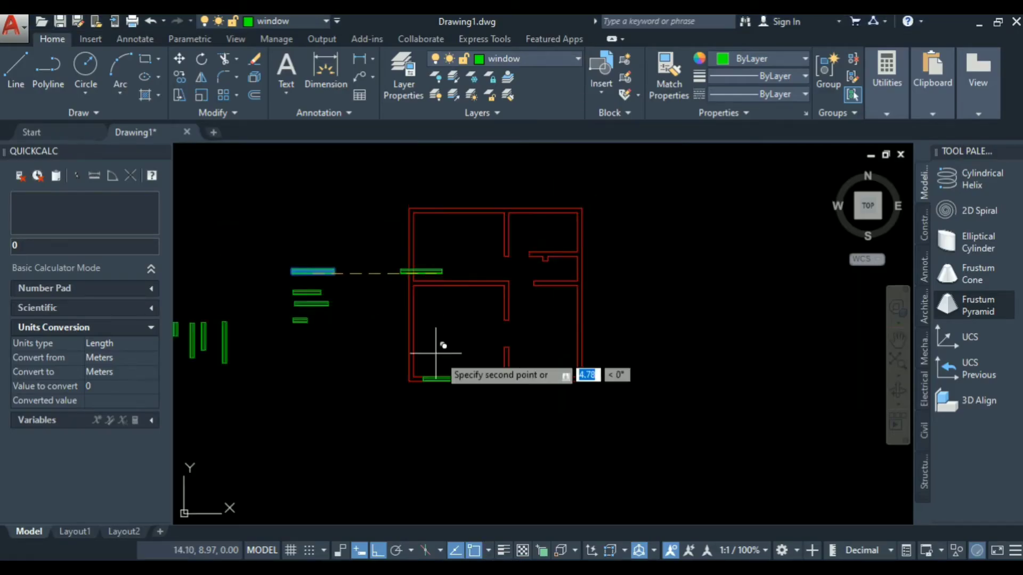
{"action": "scroll", "coordinate": [373, 325], "scroll_direction": "up", "scroll_amount": 5}
{"action": "scroll", "coordinate": [384, 331], "scroll_direction": "down", "scroll_amount": 5}
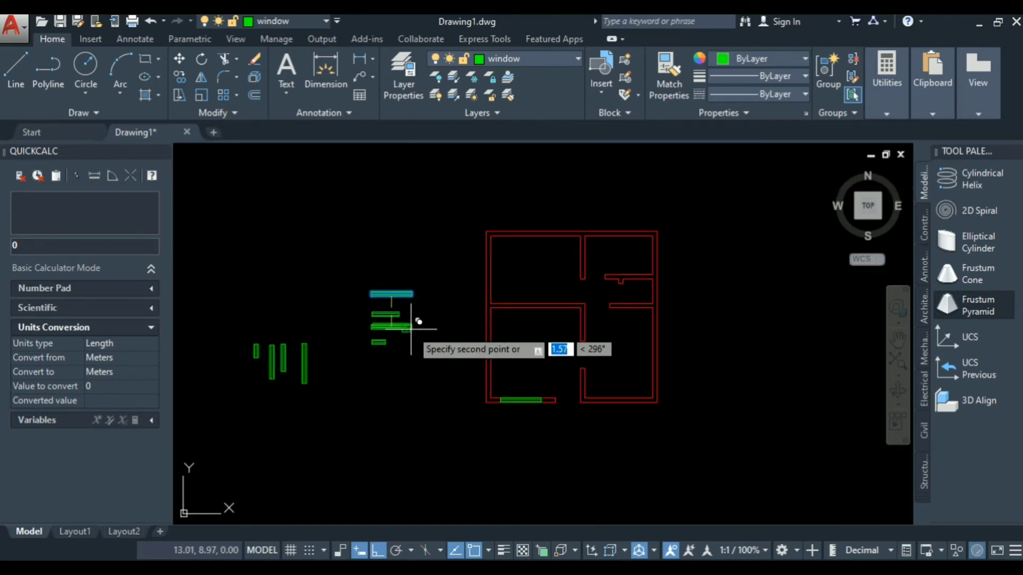
{"action": "scroll", "coordinate": [399, 319], "scroll_direction": "up", "scroll_amount": 2}
{"action": "scroll", "coordinate": [536, 229], "scroll_direction": "up", "scroll_amount": 3}
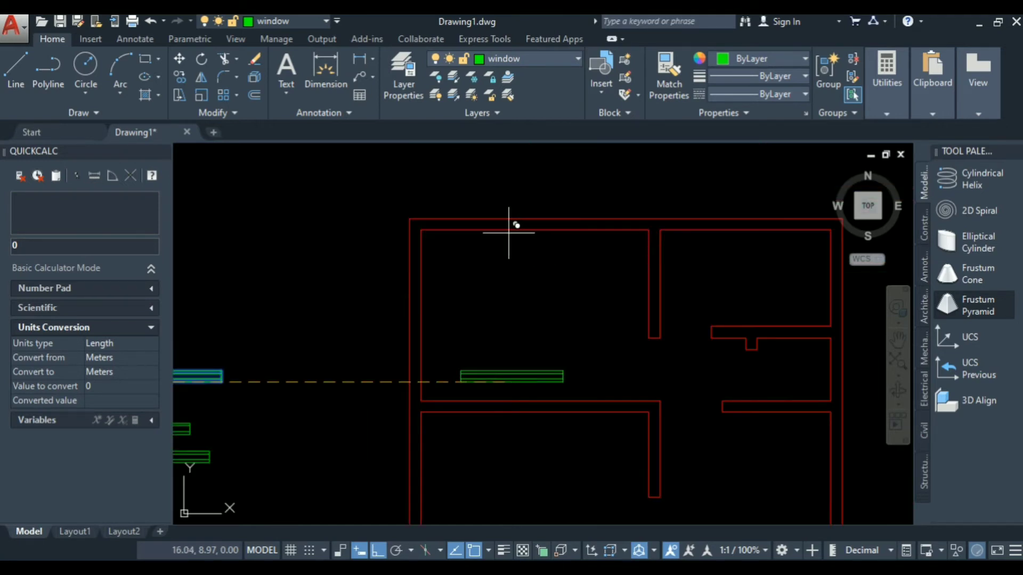
{"action": "scroll", "coordinate": [499, 228], "scroll_direction": "down", "scroll_amount": 1}
{"action": "scroll", "coordinate": [499, 228], "scroll_direction": "down", "scroll_amount": 2}
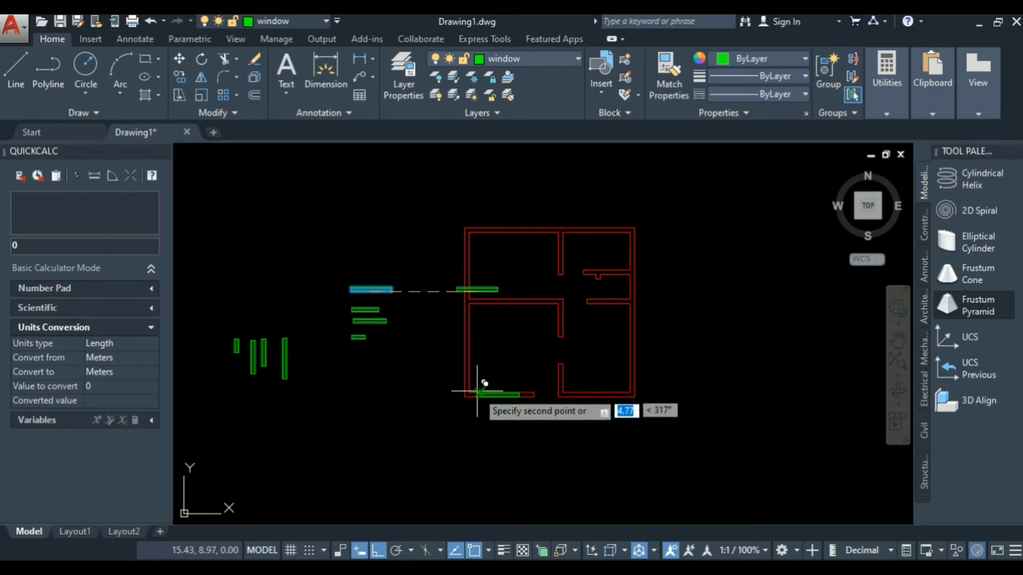
{"action": "scroll", "coordinate": [480, 386], "scroll_direction": "up", "scroll_amount": 5}
{"action": "scroll", "coordinate": [441, 330], "scroll_direction": "down", "scroll_amount": 3}
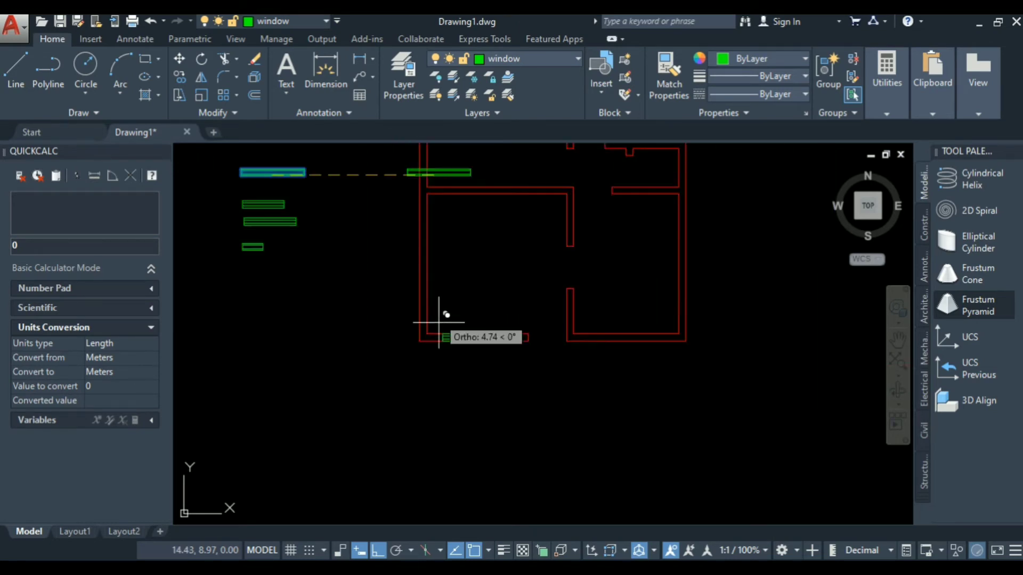
{"action": "scroll", "coordinate": [440, 245], "scroll_direction": "down", "scroll_amount": 2}
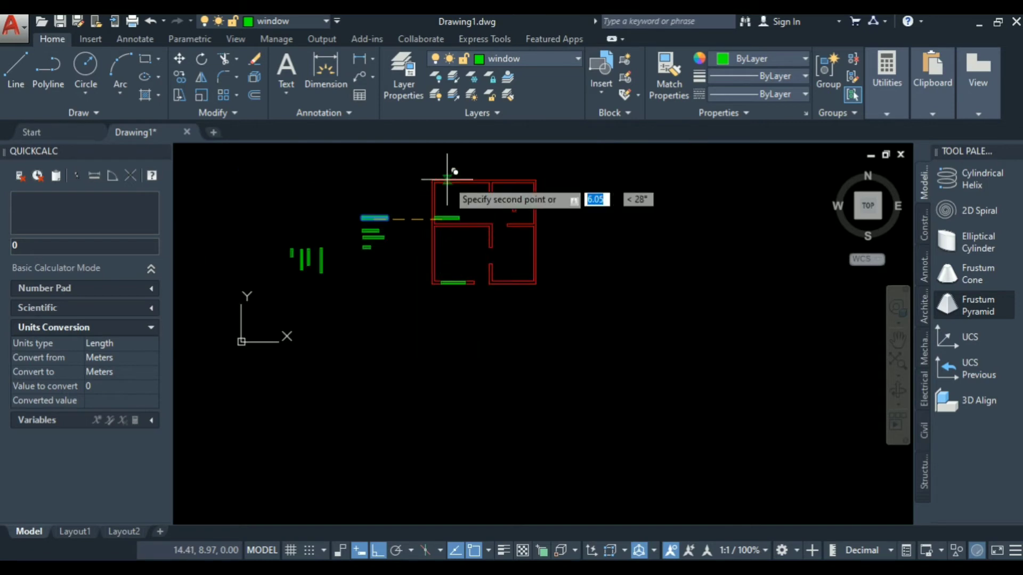
{"action": "scroll", "coordinate": [452, 167], "scroll_direction": "up", "scroll_amount": 4}
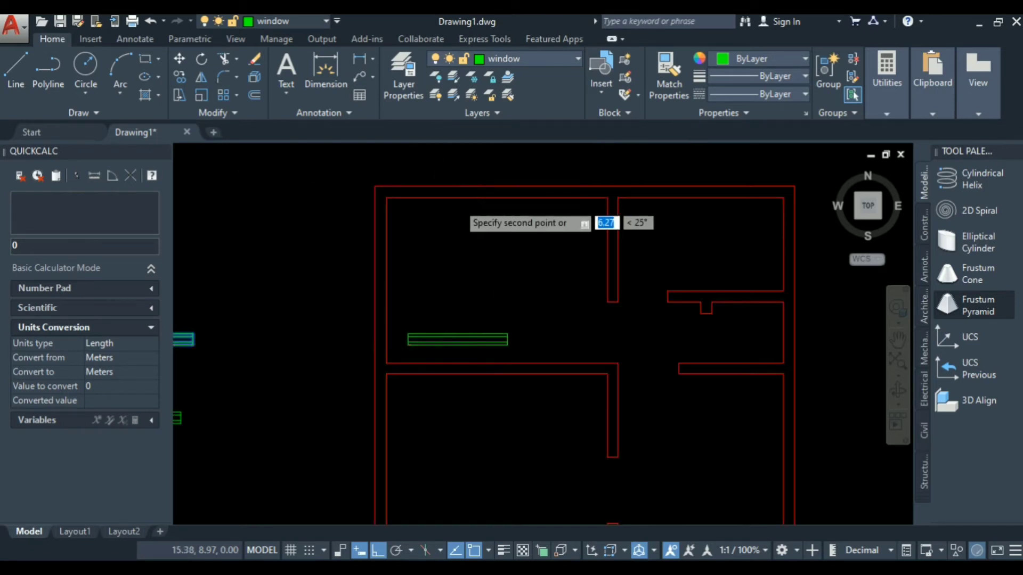
{"action": "scroll", "coordinate": [463, 208], "scroll_direction": "down", "scroll_amount": 4}
{"action": "scroll", "coordinate": [381, 242], "scroll_direction": "up", "scroll_amount": 4}
Start copying the 1.8 m window symbol from its lower-left corner and track the upper-left corner of the drawing room's bottom-wall window
{"action": "left_click", "coordinate": [466, 212]}
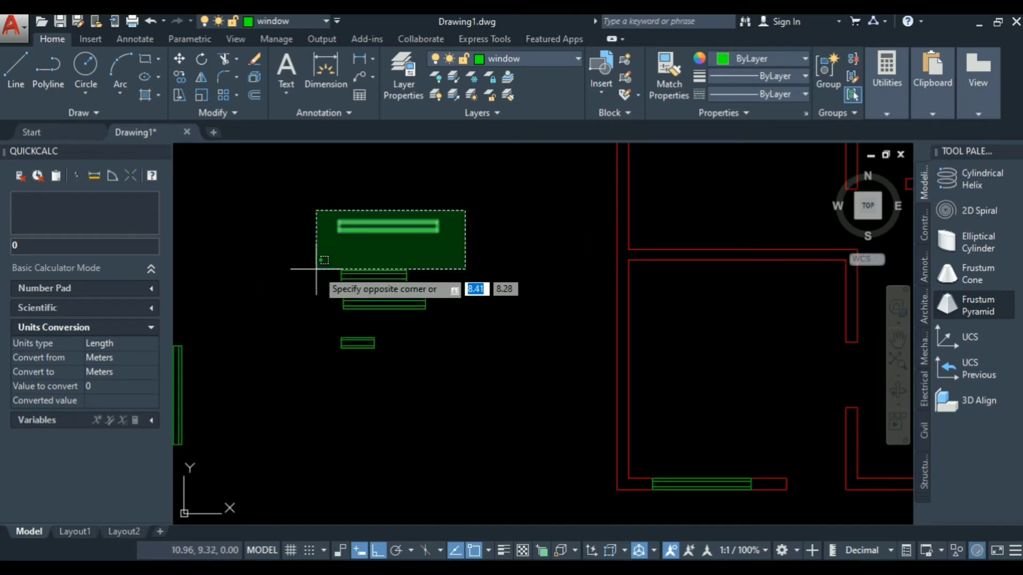
{"action": "left_click", "coordinate": [314, 242]}
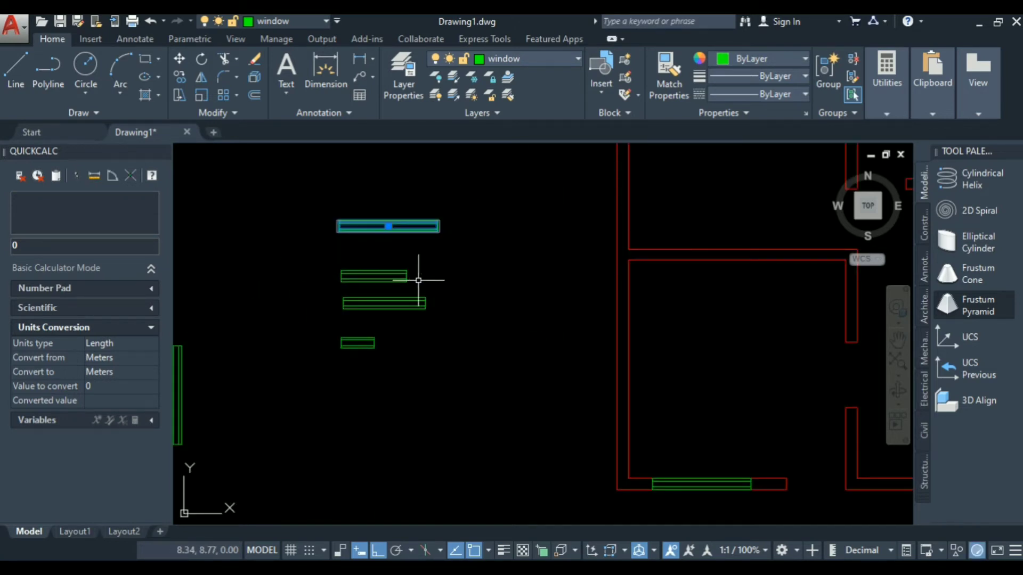
{"action": "type", "text": "co"}
{"action": "key", "text": "Return"}
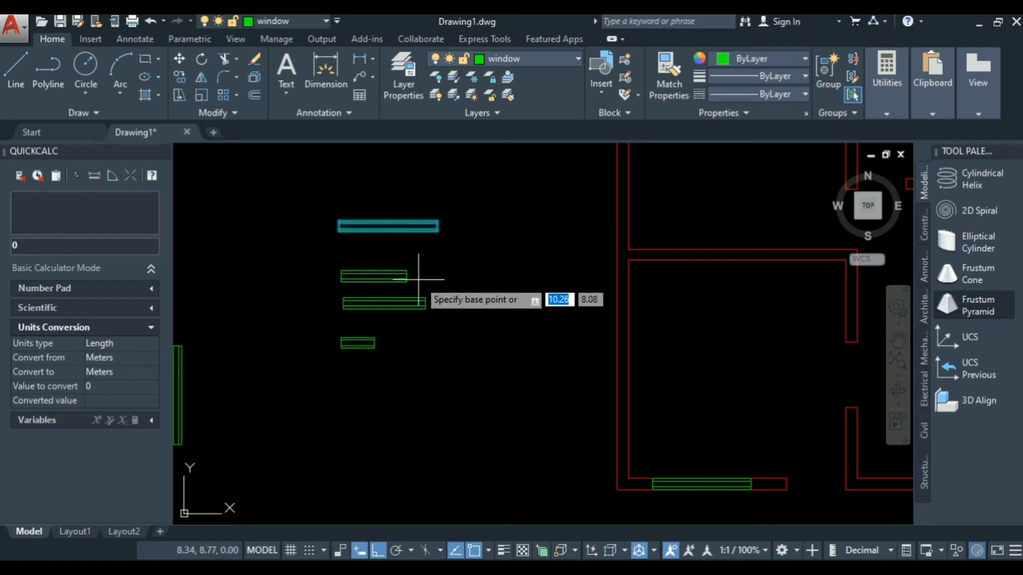
{"action": "scroll", "coordinate": [336, 237], "scroll_direction": "up", "scroll_amount": 4}
{"action": "left_click", "coordinate": [327, 245]}
{"action": "scroll", "coordinate": [321, 253], "scroll_direction": "down", "scroll_amount": 8}
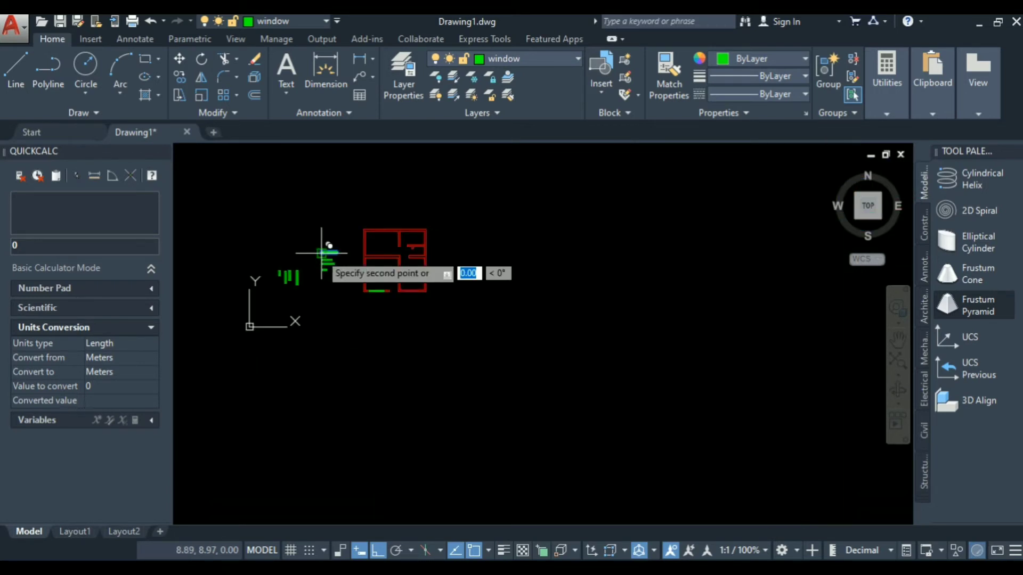
{"action": "scroll", "coordinate": [365, 288], "scroll_direction": "up", "scroll_amount": 6}
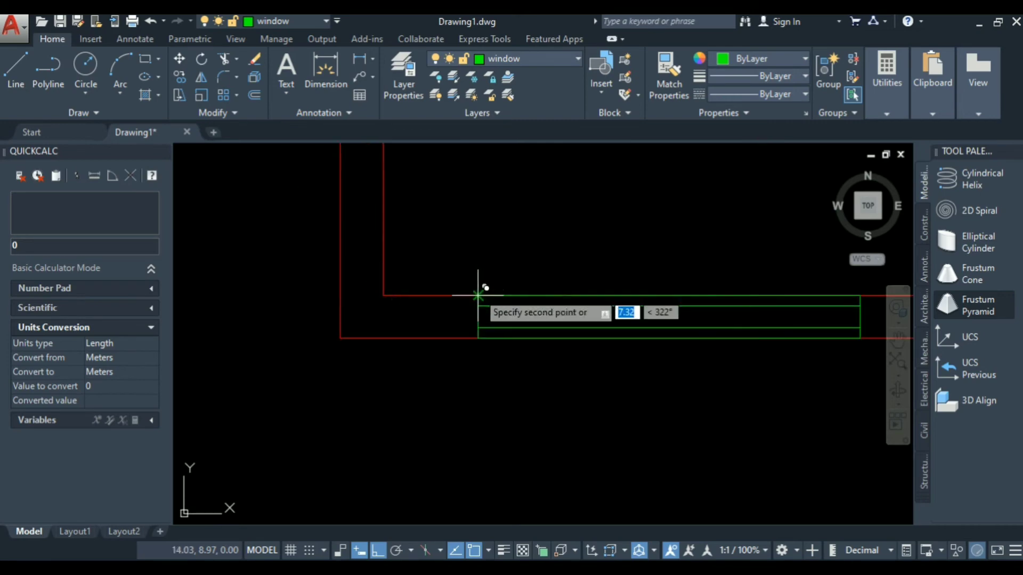
{"action": "left_click", "coordinate": [478, 295]}
Trace the alignment between the left ends of the drawing room and bedroom W1 windows on the reference plan, erase the marks and return to AutoCAD
{"action": "left_click", "coordinate": [588, 569]}
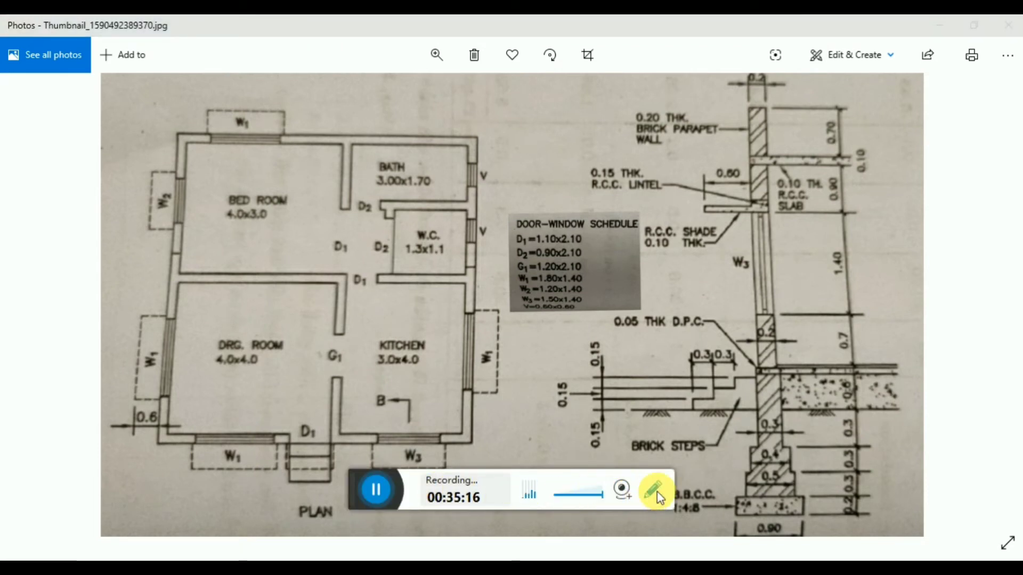
{"action": "left_click", "coordinate": [651, 488]}
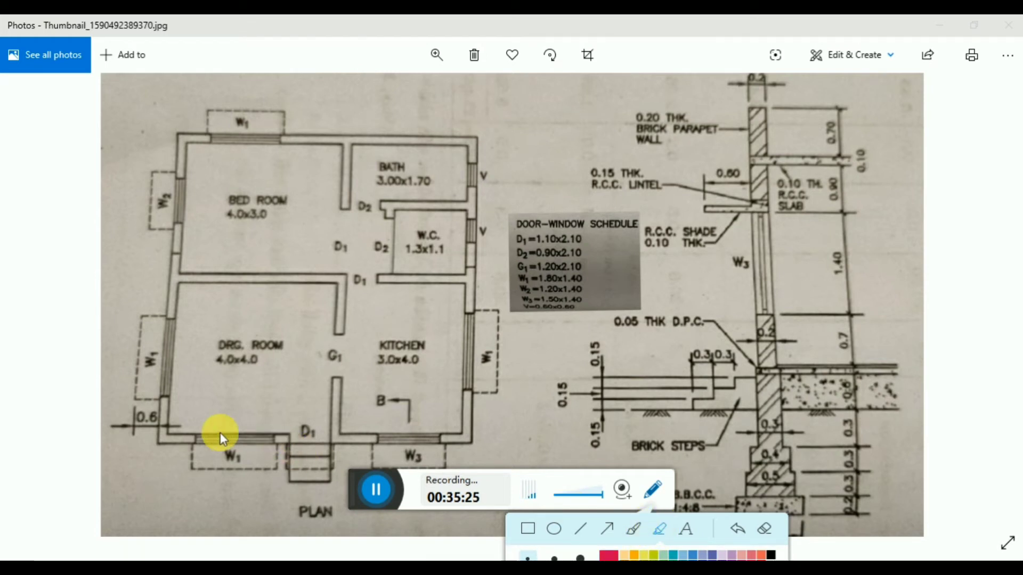
{"action": "left_click", "coordinate": [609, 558]}
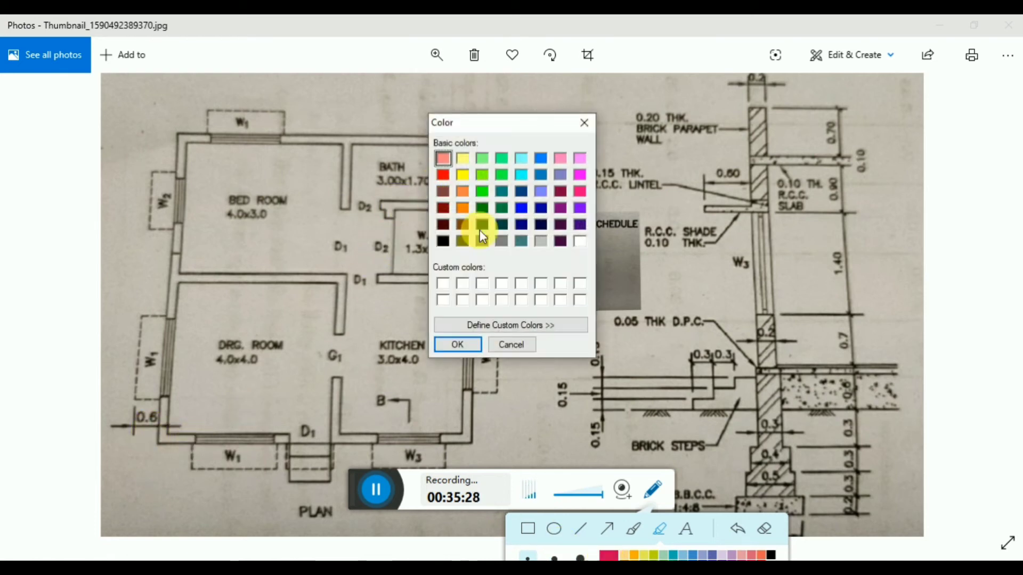
{"action": "left_click", "coordinate": [468, 343]}
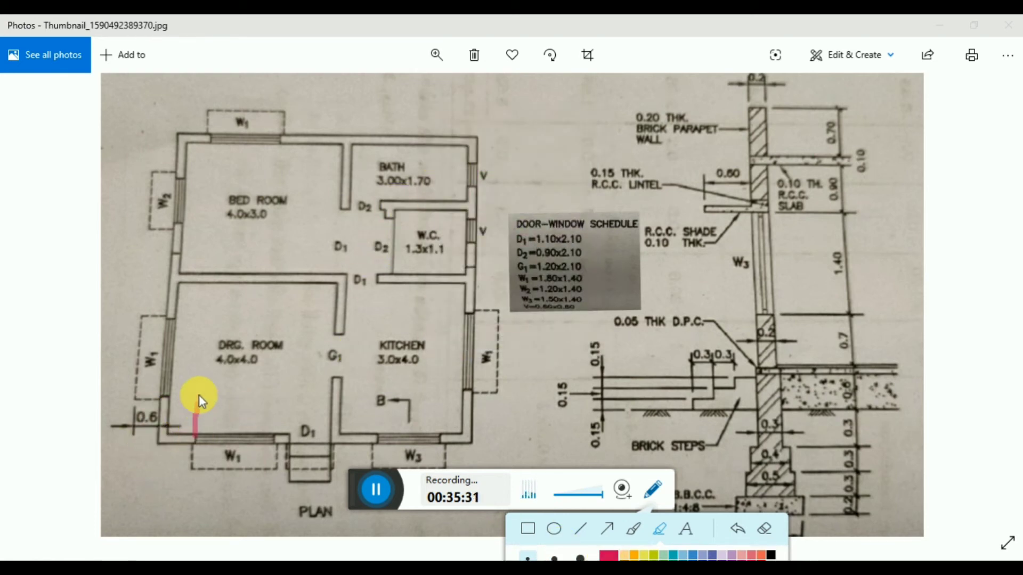
{"action": "left_click_drag", "start_coordinate": [198, 395], "coordinate": [217, 256]}
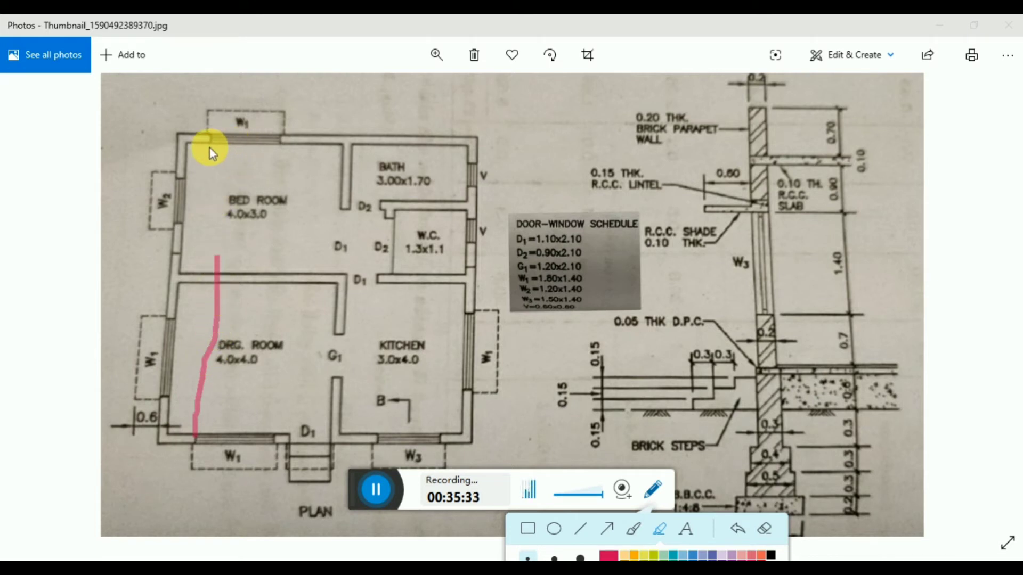
{"action": "left_click_drag", "start_coordinate": [208, 142], "coordinate": [197, 405]}
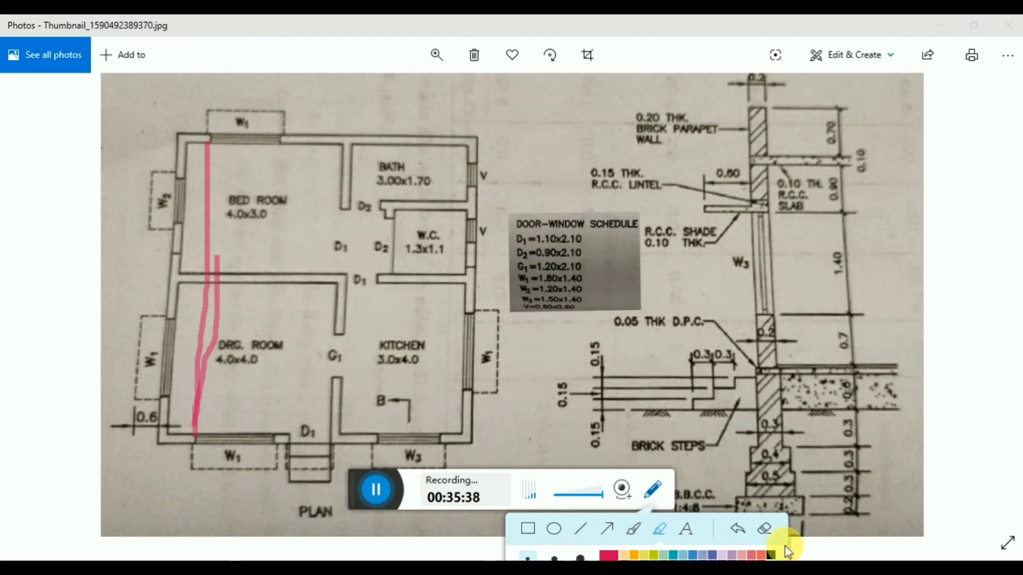
{"action": "left_click", "coordinate": [767, 532]}
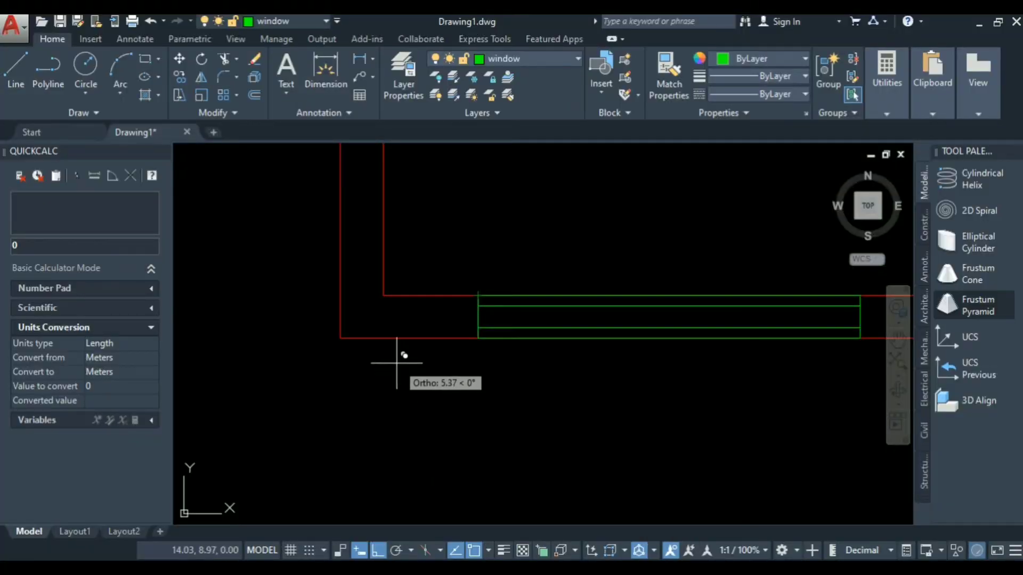
Place the 1.8 m window copy in the bedroom's top wall, its left end aligned with the drawing room's bottom-wall window, and end the copy
{"action": "scroll", "coordinate": [402, 347], "scroll_direction": "down", "scroll_amount": 3}
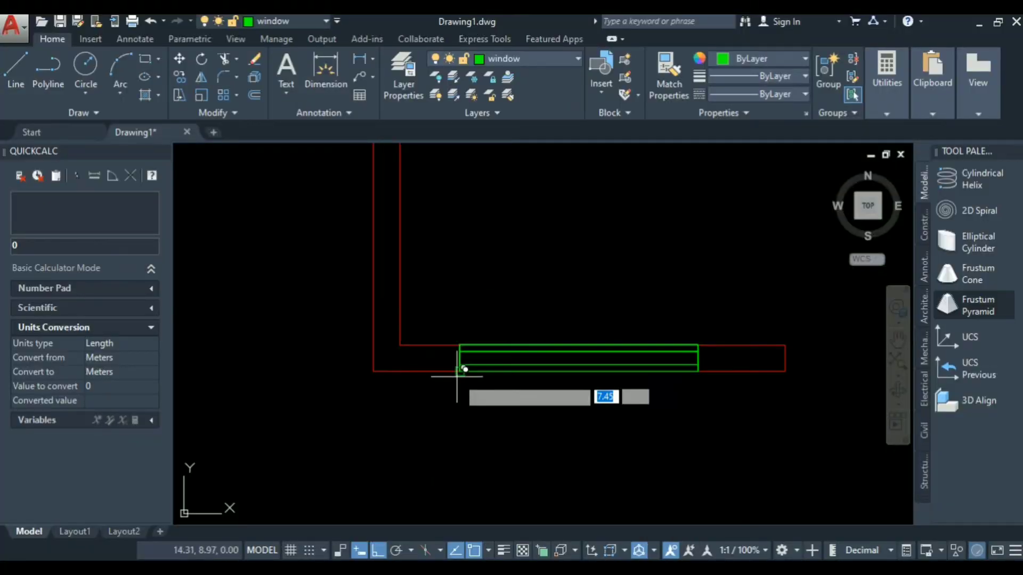
{"action": "scroll", "coordinate": [459, 345], "scroll_direction": "down", "scroll_amount": 5}
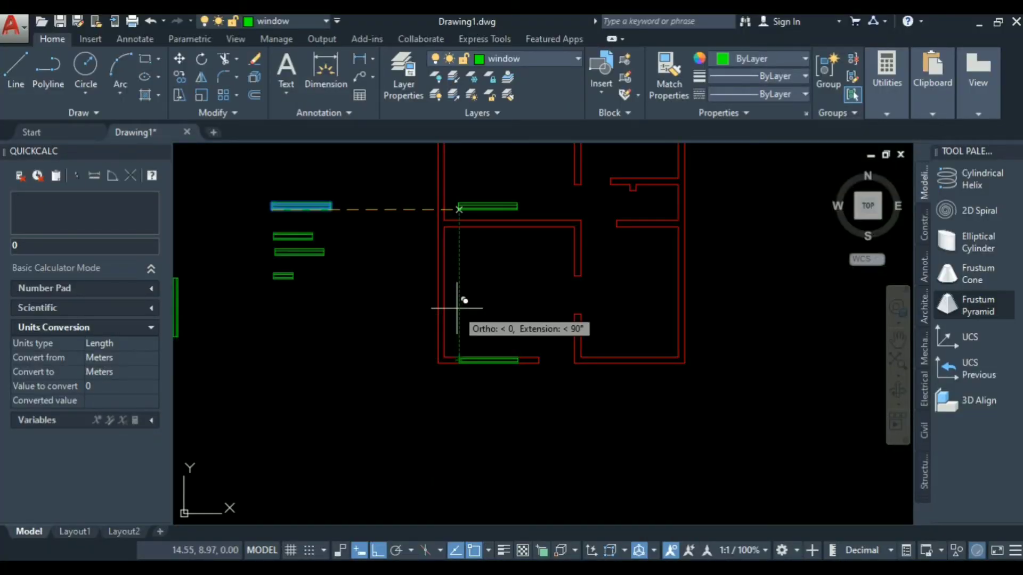
{"action": "scroll", "coordinate": [455, 229], "scroll_direction": "up", "scroll_amount": 3}
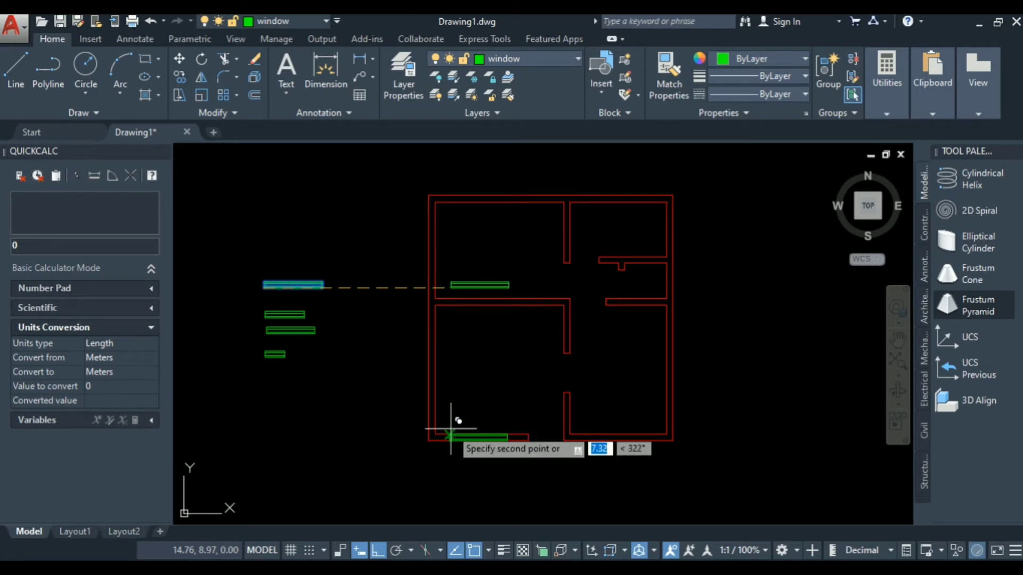
{"action": "left_click", "coordinate": [449, 287]}
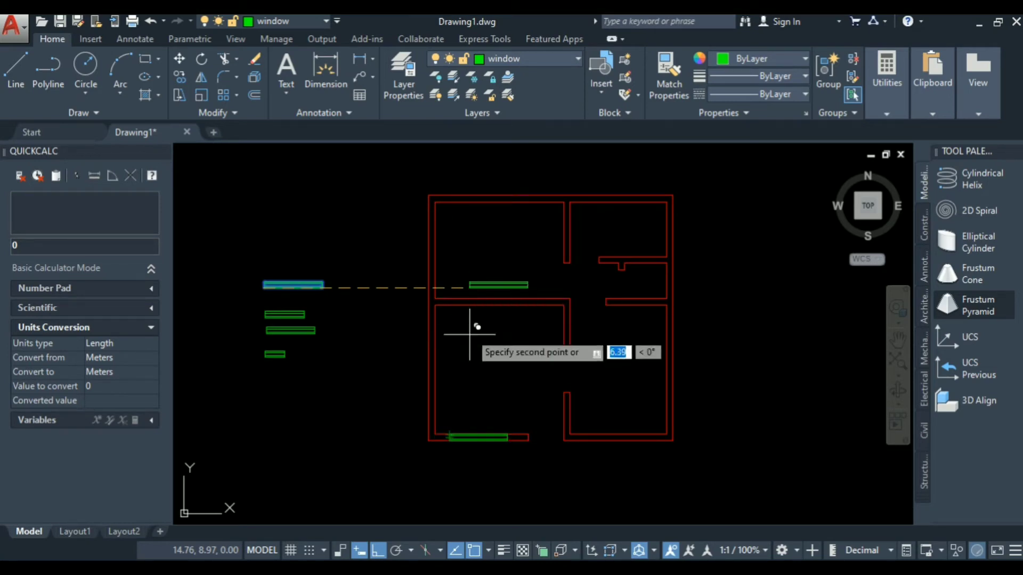
{"action": "left_click", "coordinate": [452, 425]}
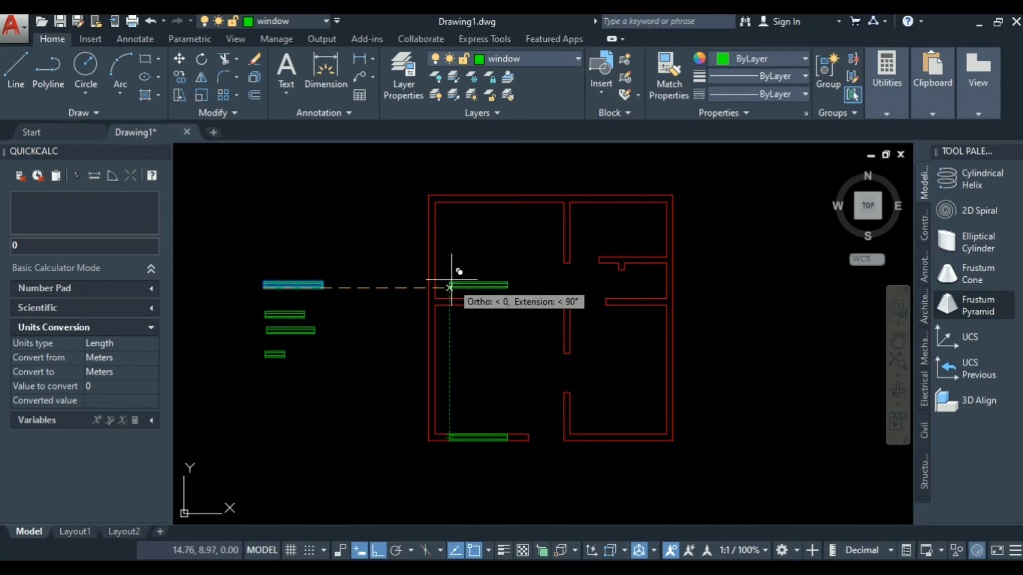
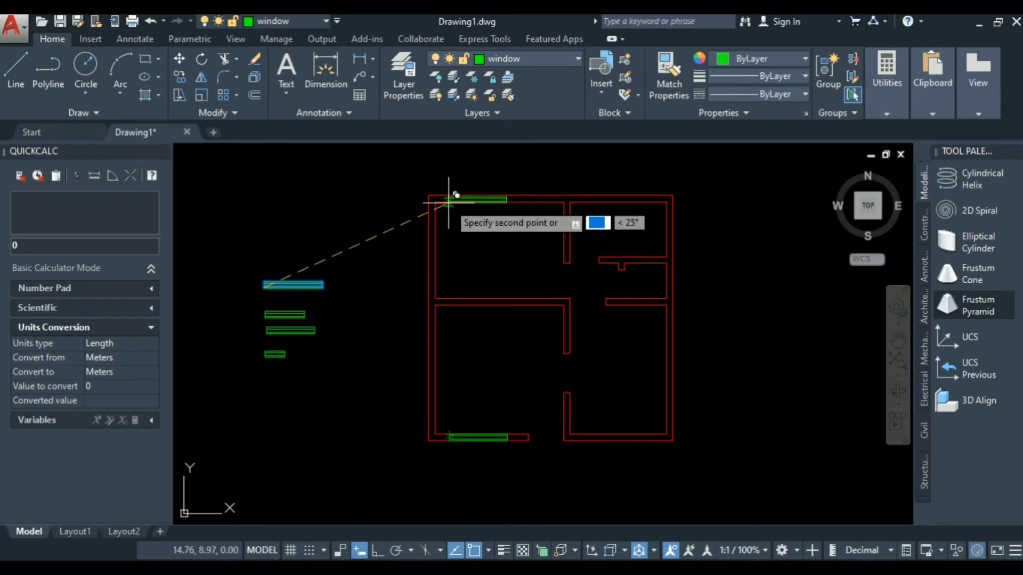
{"action": "scroll", "coordinate": [449, 202], "scroll_direction": "up", "scroll_amount": 3}
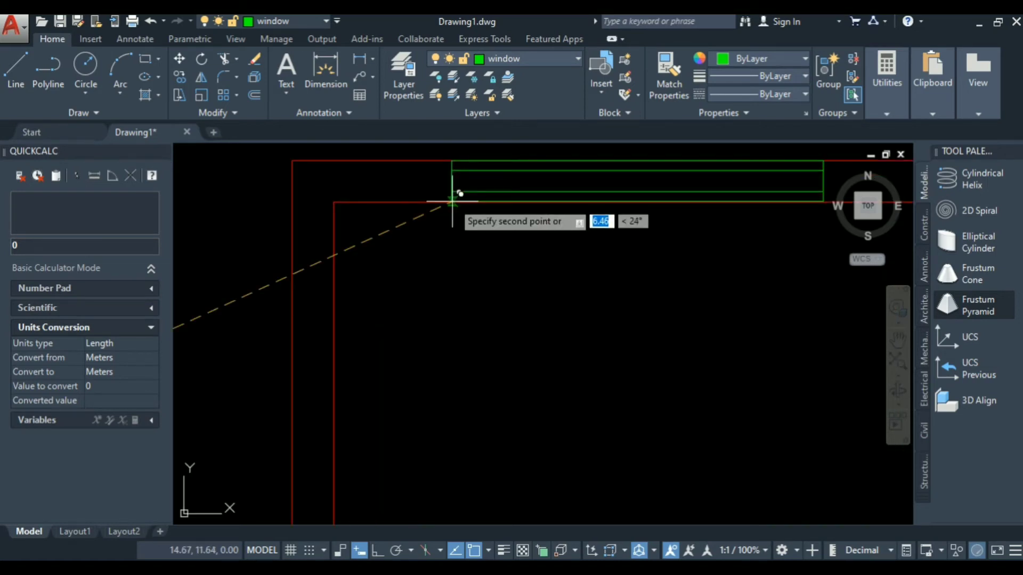
{"action": "scroll", "coordinate": [456, 189], "scroll_direction": "down", "scroll_amount": 5}
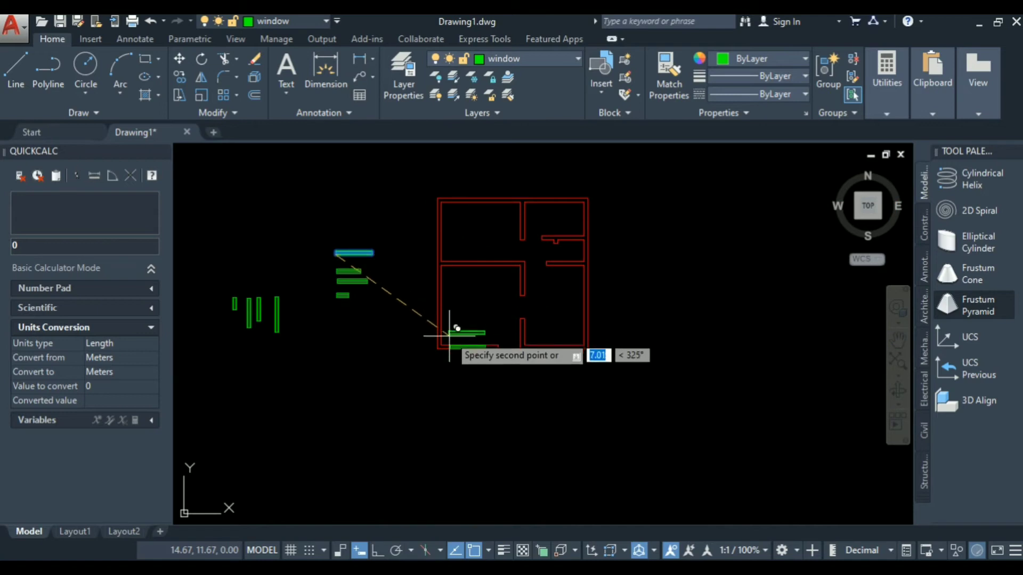
{"action": "left_click", "coordinate": [450, 200]}
{"action": "key", "text": "Escape"}
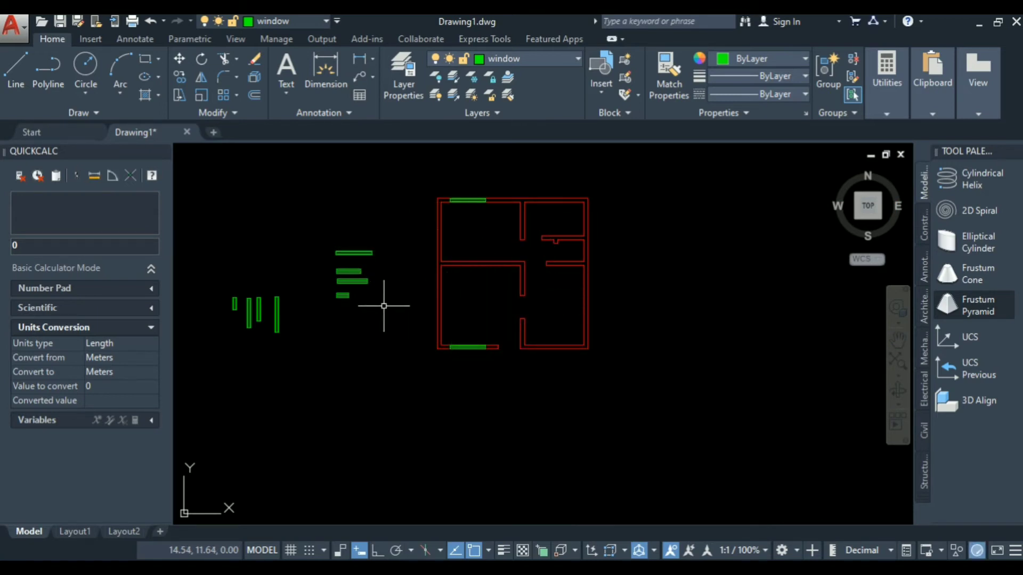
Group the lines of the vertical 1.8 m window symbol into one object
{"action": "scroll", "coordinate": [388, 288], "scroll_direction": "up", "scroll_amount": 2}
{"action": "scroll", "coordinate": [392, 301], "scroll_direction": "down", "scroll_amount": 2}
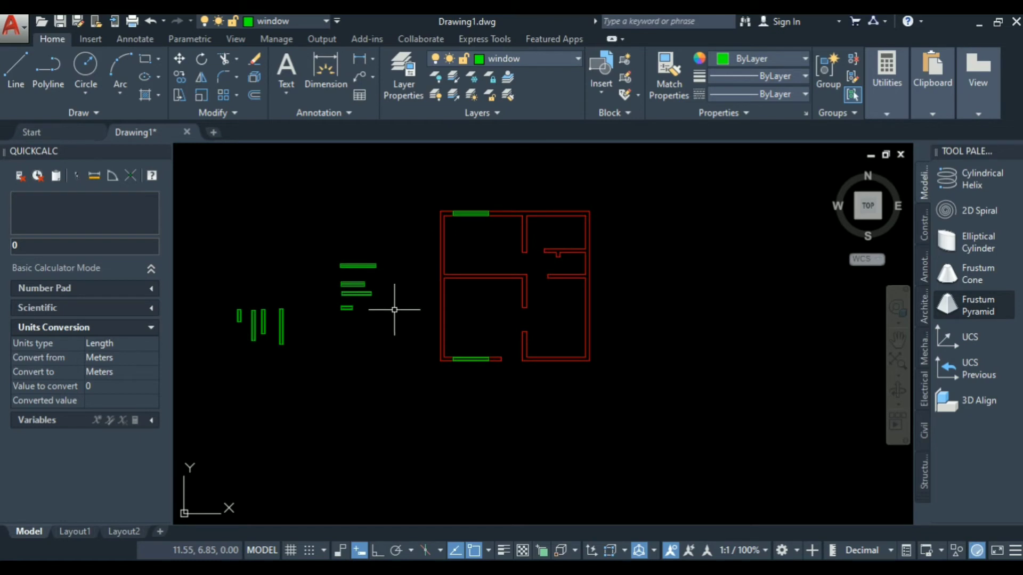
{"action": "scroll", "coordinate": [372, 304], "scroll_direction": "up", "scroll_amount": 2}
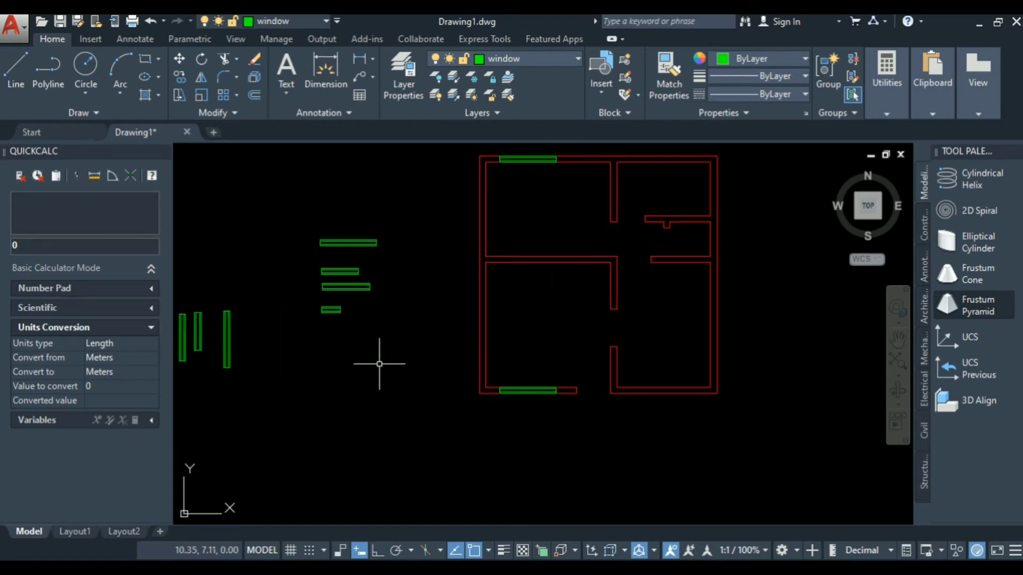
{"action": "scroll", "coordinate": [379, 364], "scroll_direction": "down", "scroll_amount": 2}
{"action": "scroll", "coordinate": [309, 320], "scroll_direction": "up", "scroll_amount": 4}
{"action": "left_click", "coordinate": [303, 265]}
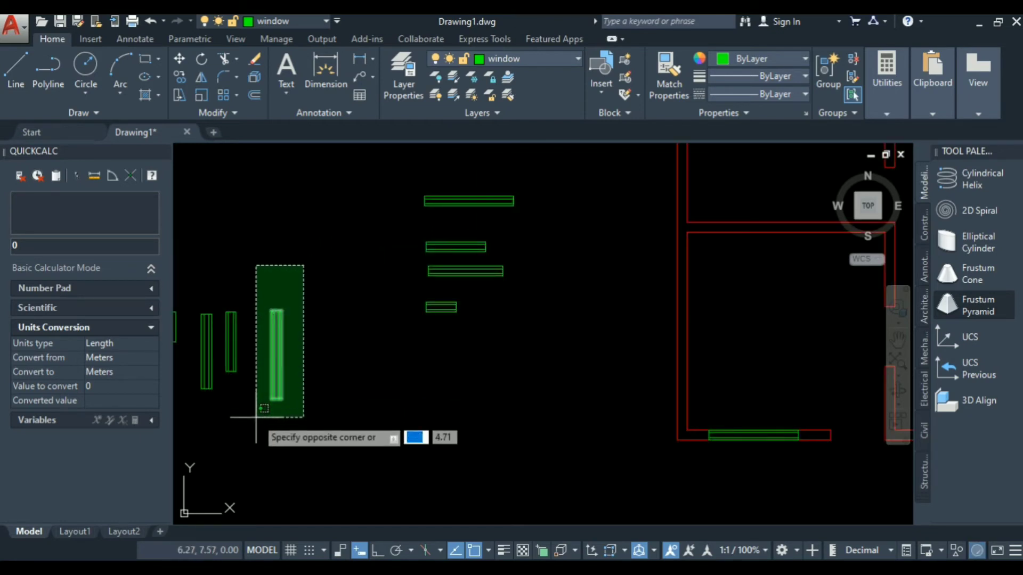
{"action": "left_click", "coordinate": [256, 417]}
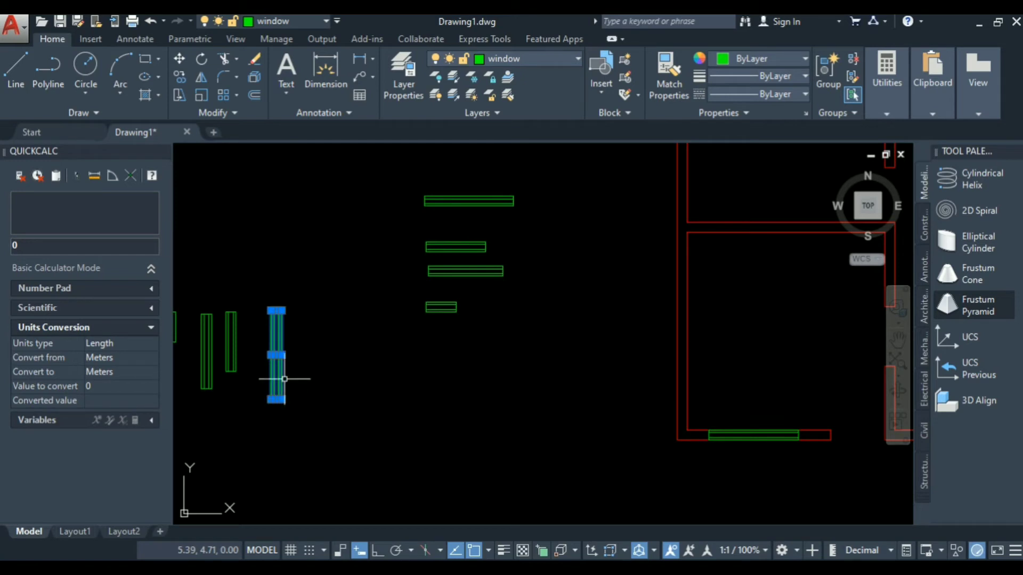
{"action": "left_click", "coordinate": [896, 72]}
{"action": "left_click", "coordinate": [826, 72]}
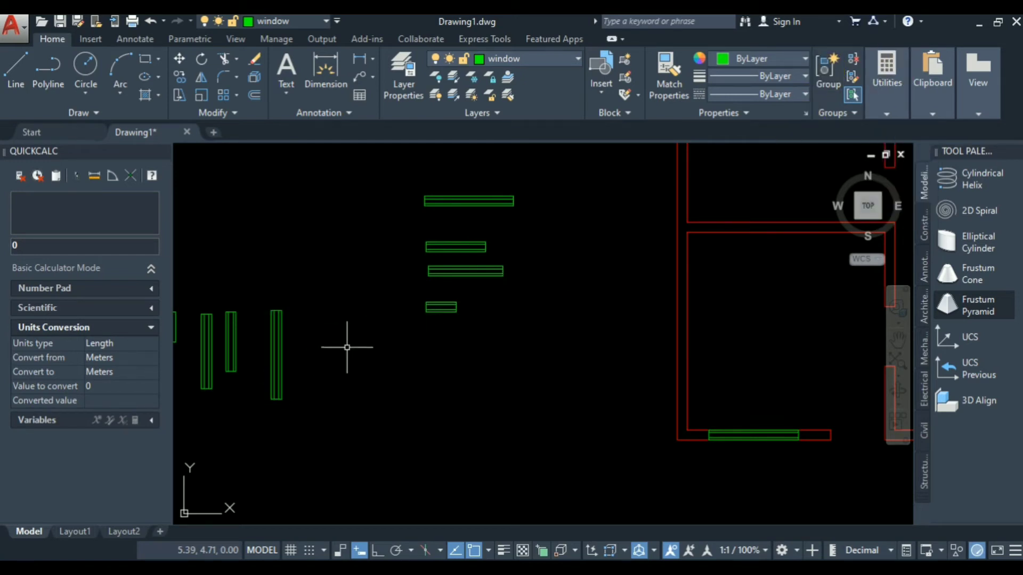
Copy the grouped vertical 1.8 m window symbol from its right edge's midpoint into the drawing room's left wall
{"action": "type", "text": "o"}
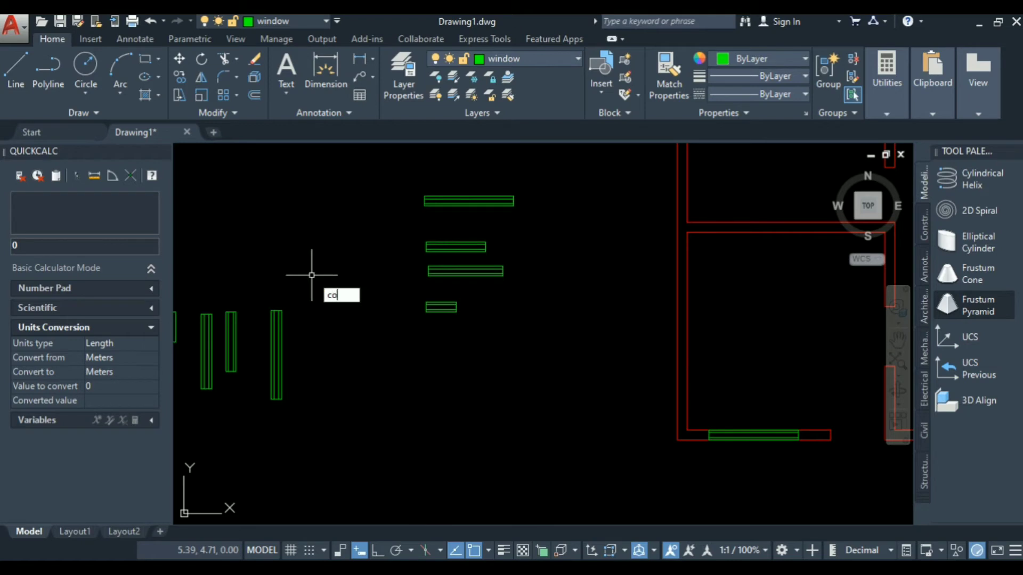
{"action": "key", "text": "Return"}
{"action": "left_click", "coordinate": [282, 328]}
{"action": "key", "text": "Return"}
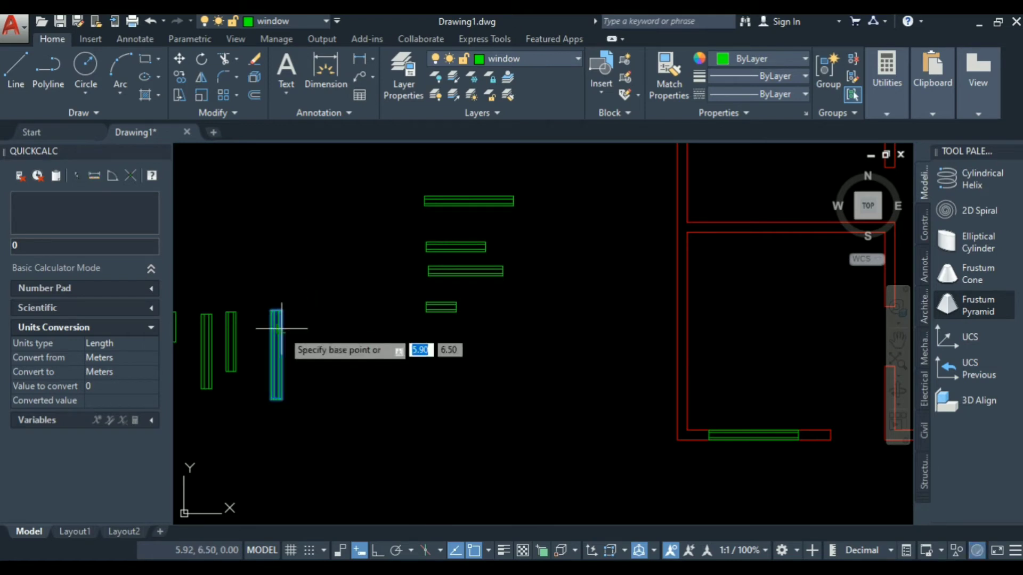
{"action": "left_click", "coordinate": [282, 355]}
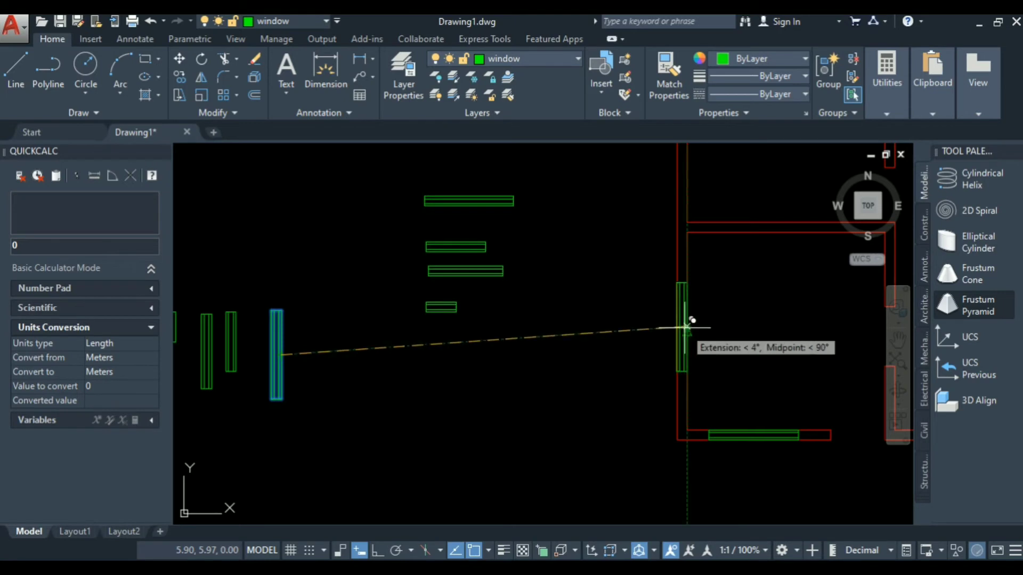
{"action": "scroll", "coordinate": [532, 405], "scroll_direction": "down", "scroll_amount": 3}
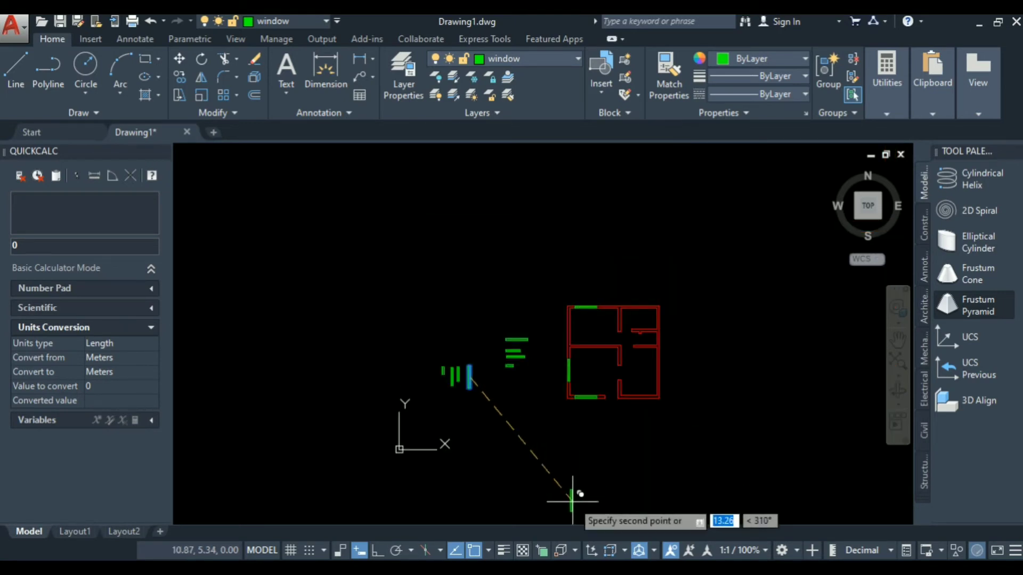
{"action": "left_click", "coordinate": [573, 560]}
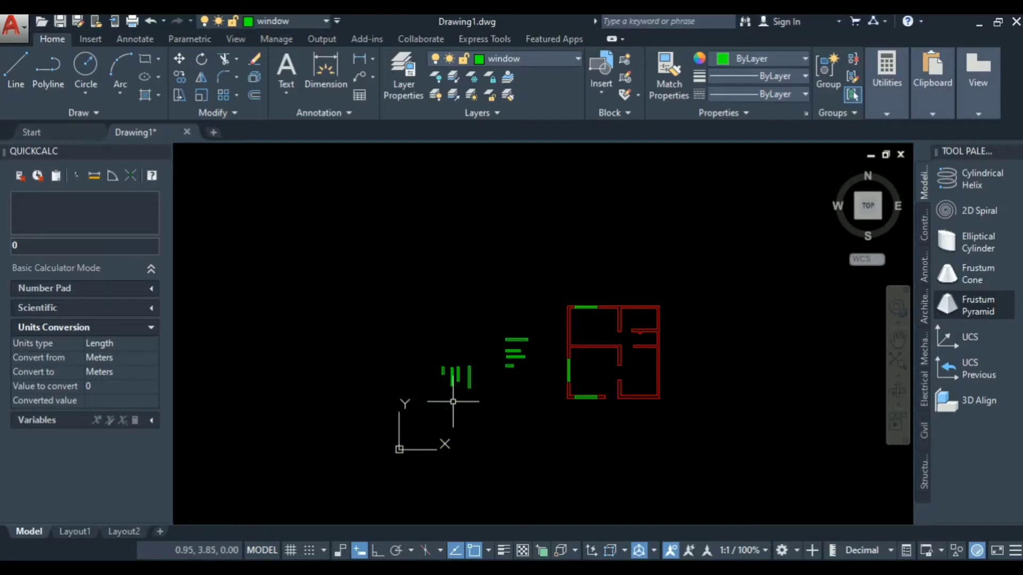
Copy the vertical 1.8 m window symbol from its left edge's midpoint into the middle of the kitchen's right wall, checking the reference plan
{"action": "scroll", "coordinate": [461, 384], "scroll_direction": "up", "scroll_amount": 4}
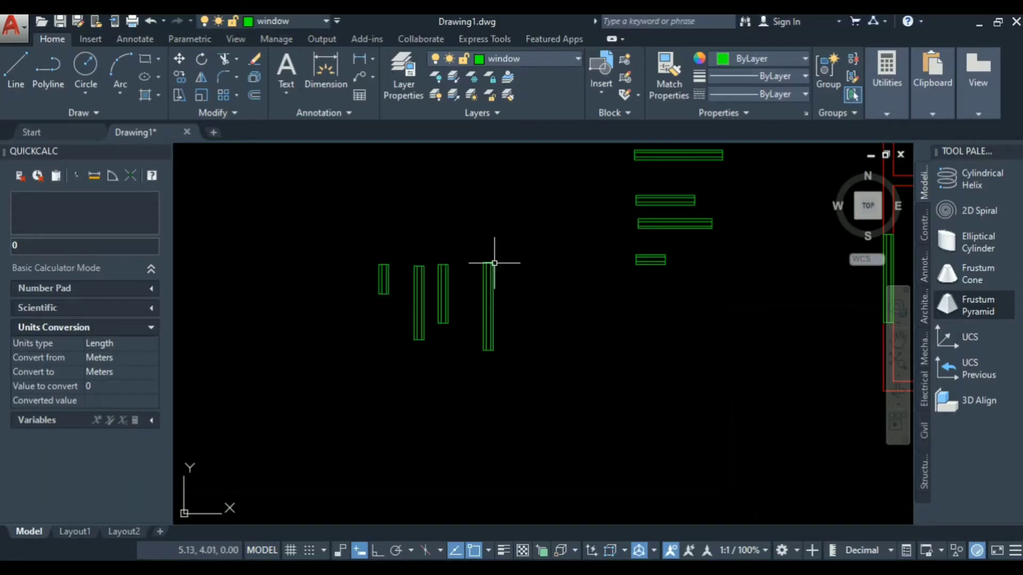
{"action": "left_click", "coordinate": [499, 263]}
{"action": "left_click", "coordinate": [470, 366]}
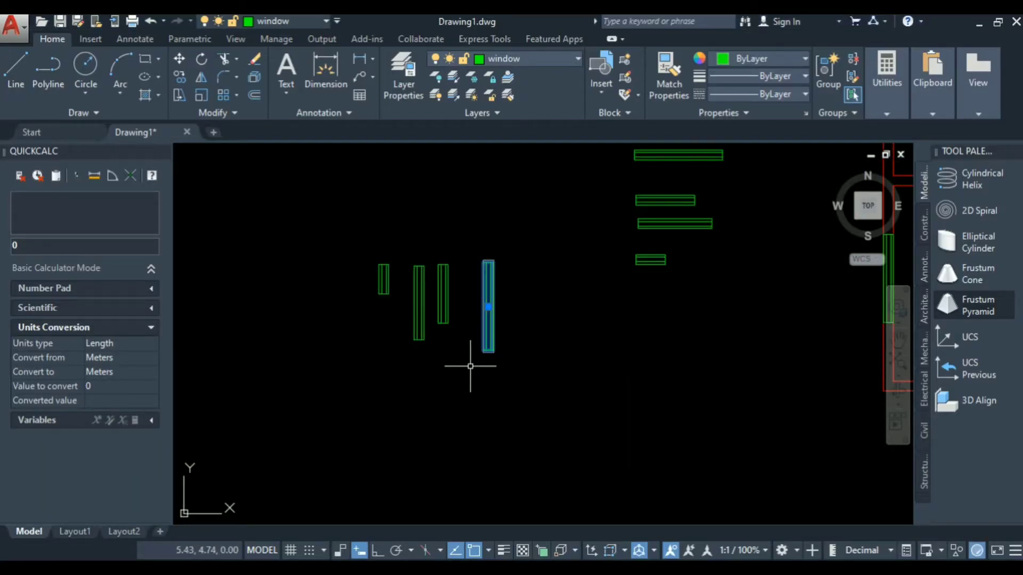
{"action": "type", "text": "m"}
{"action": "key", "text": "Return"}
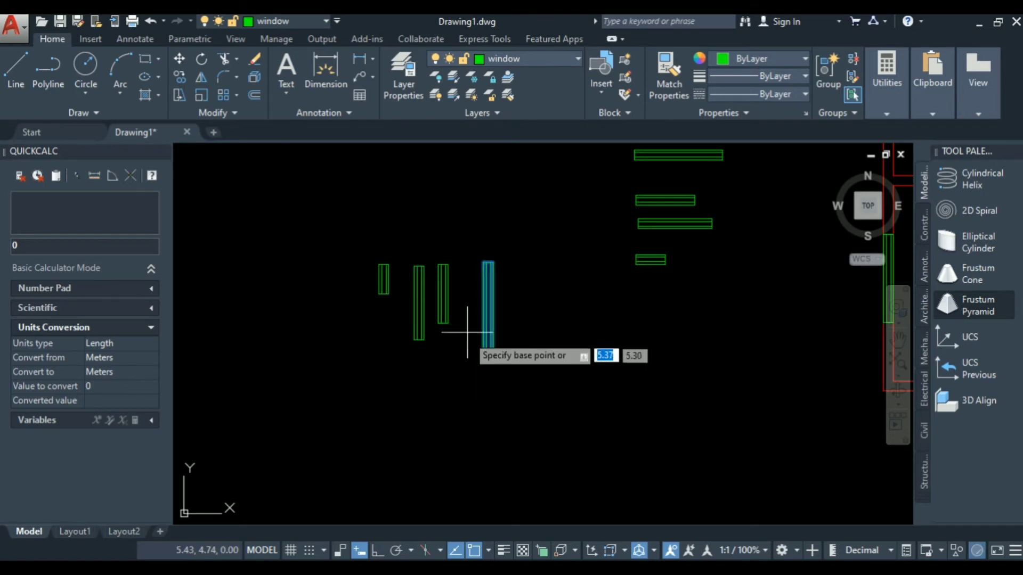
{"action": "left_click", "coordinate": [483, 307]}
{"action": "scroll", "coordinate": [335, 320], "scroll_direction": "down", "scroll_amount": 3}
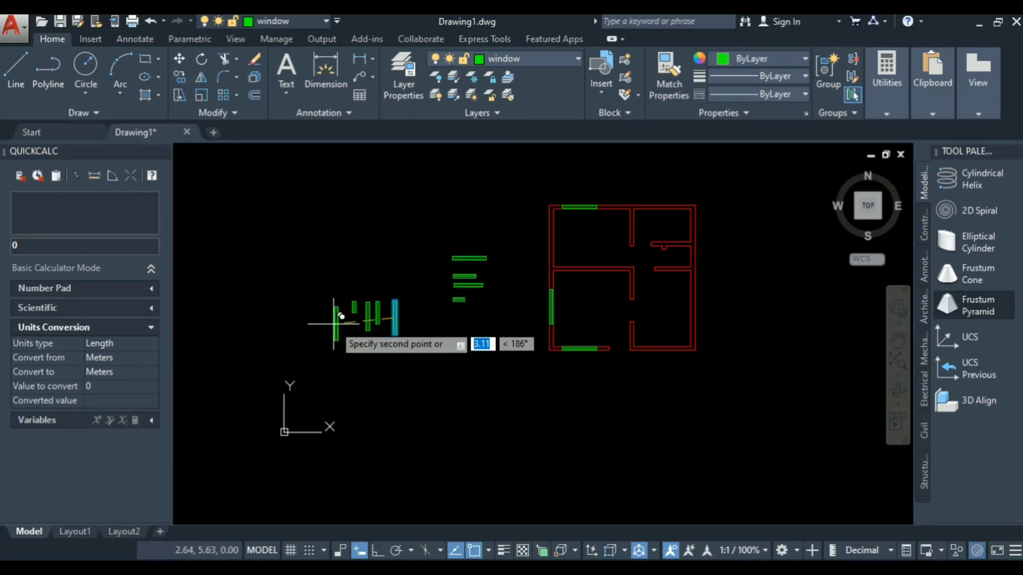
{"action": "scroll", "coordinate": [648, 321], "scroll_direction": "up", "scroll_amount": 4}
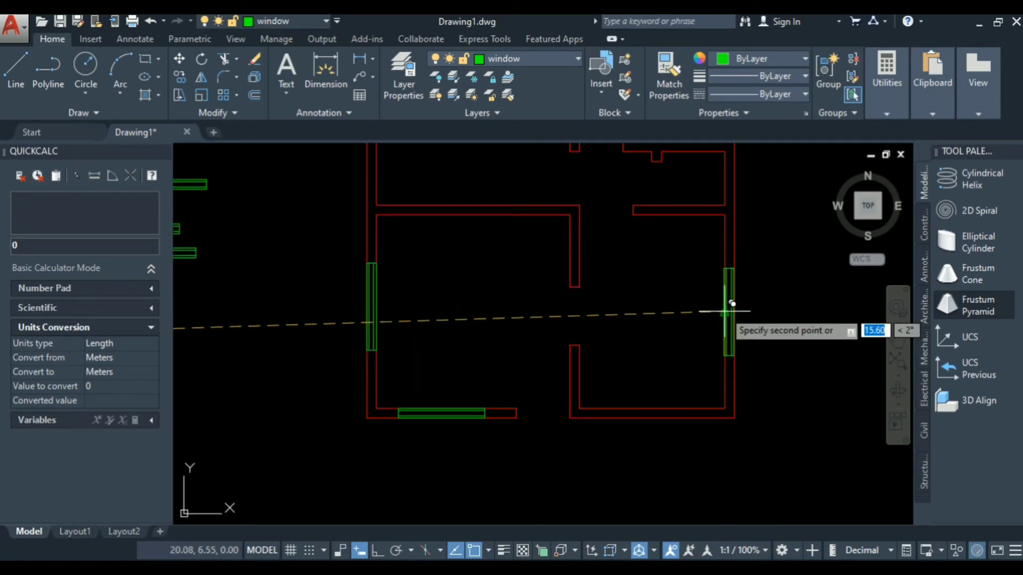
{"action": "scroll", "coordinate": [512, 343], "scroll_direction": "down", "scroll_amount": 2}
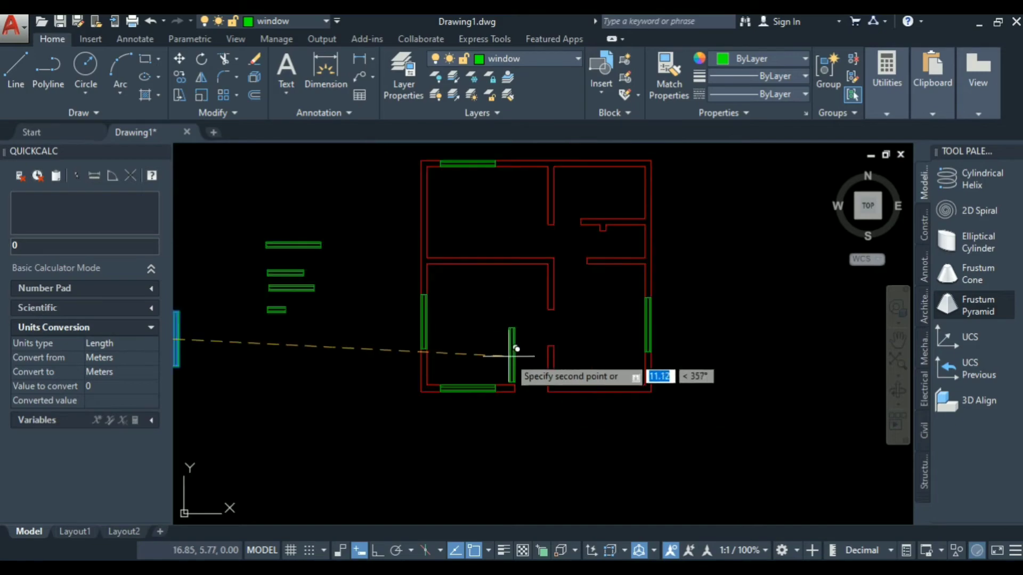
{"action": "mouse_move", "coordinate": [569, 559]}
{"action": "left_click", "coordinate": [516, 469]}
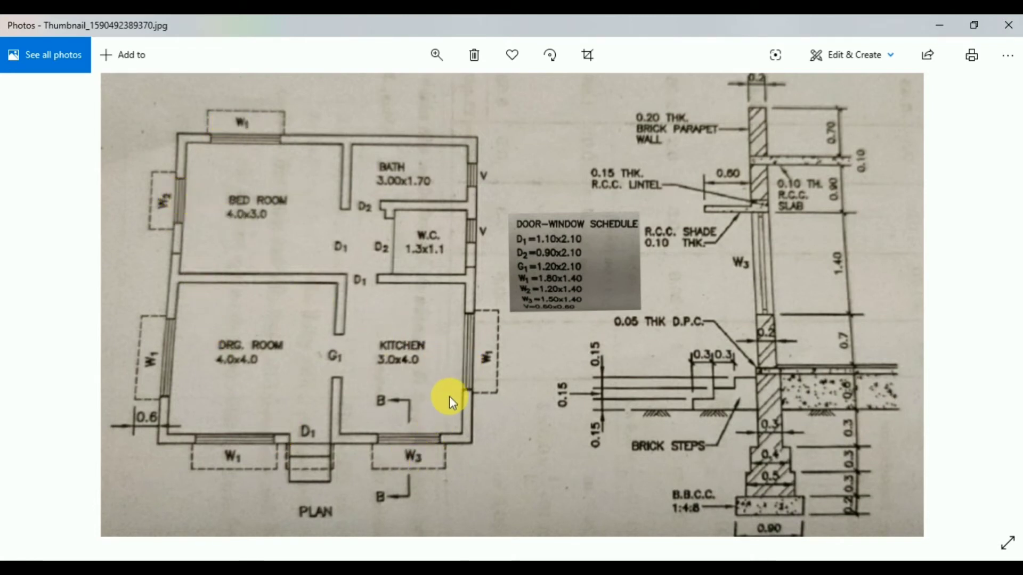
{"action": "left_click", "coordinate": [554, 568]}
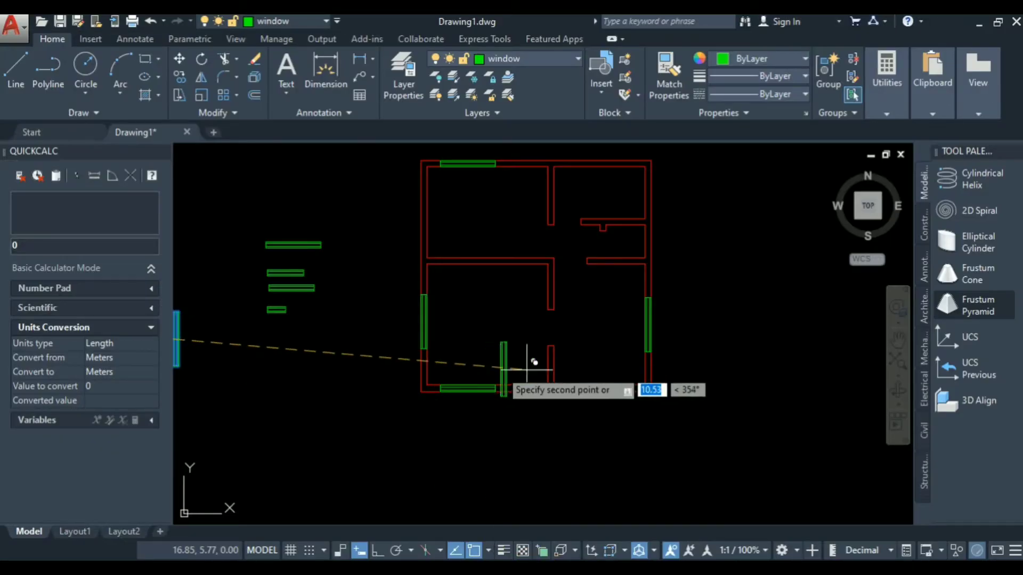
{"action": "scroll", "coordinate": [341, 298], "scroll_direction": "down", "scroll_amount": 4}
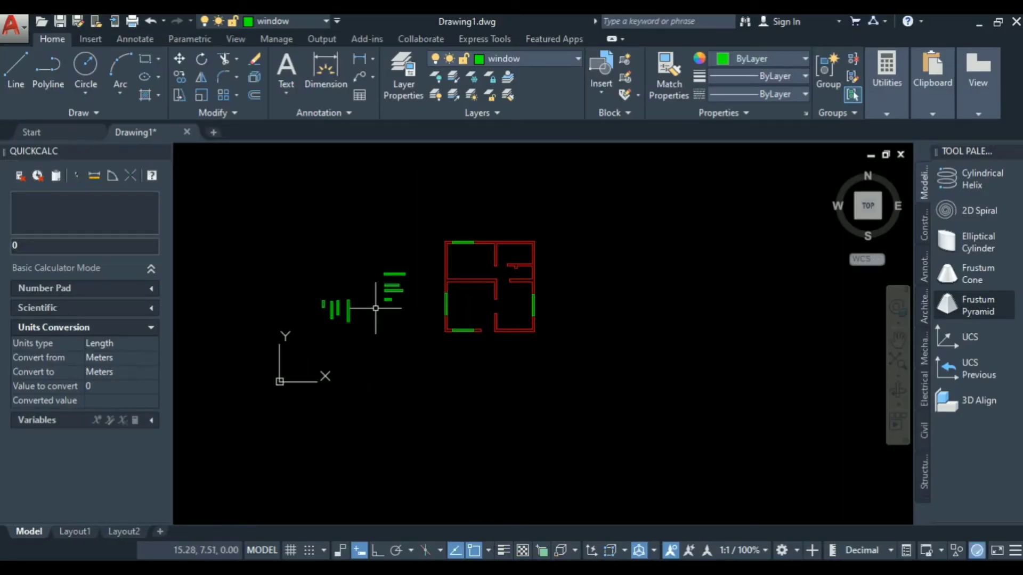
Group the lines of the vertical 1.2 m window symbol into one object
{"action": "scroll", "coordinate": [375, 308], "scroll_direction": "up", "scroll_amount": 6}
{"action": "left_click", "coordinate": [468, 252]}
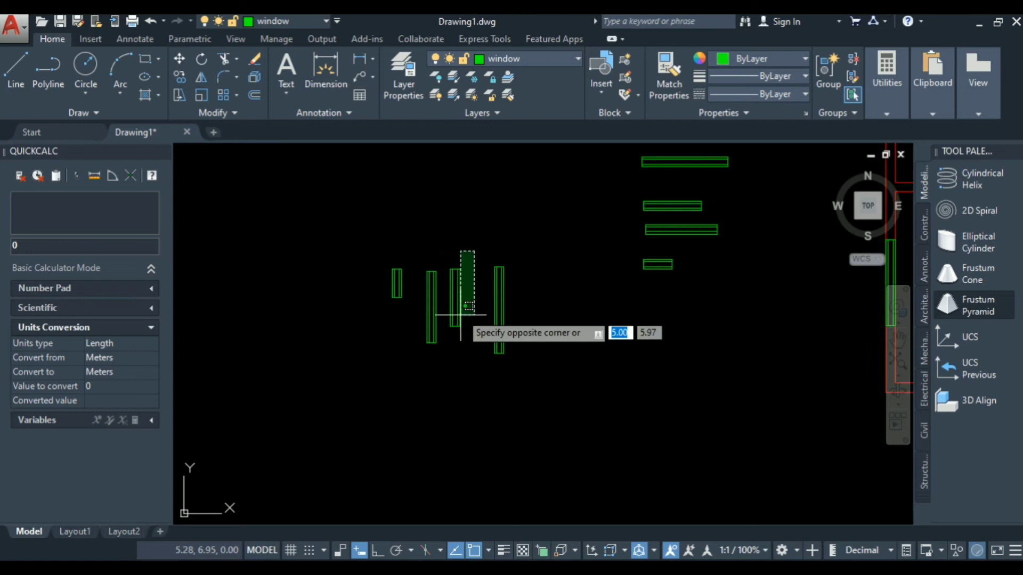
{"action": "left_click", "coordinate": [449, 349]}
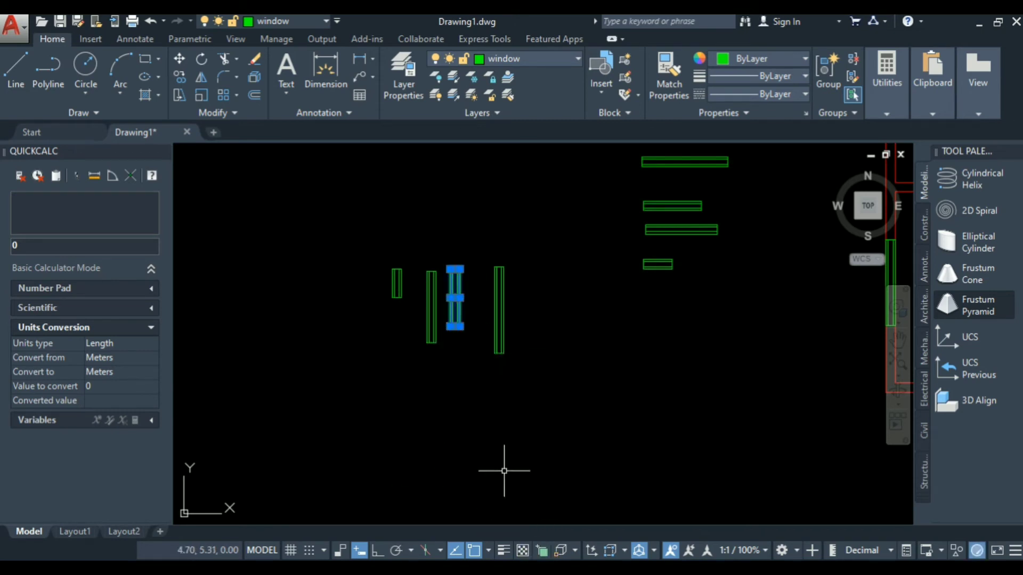
{"action": "left_click", "coordinate": [828, 65]}
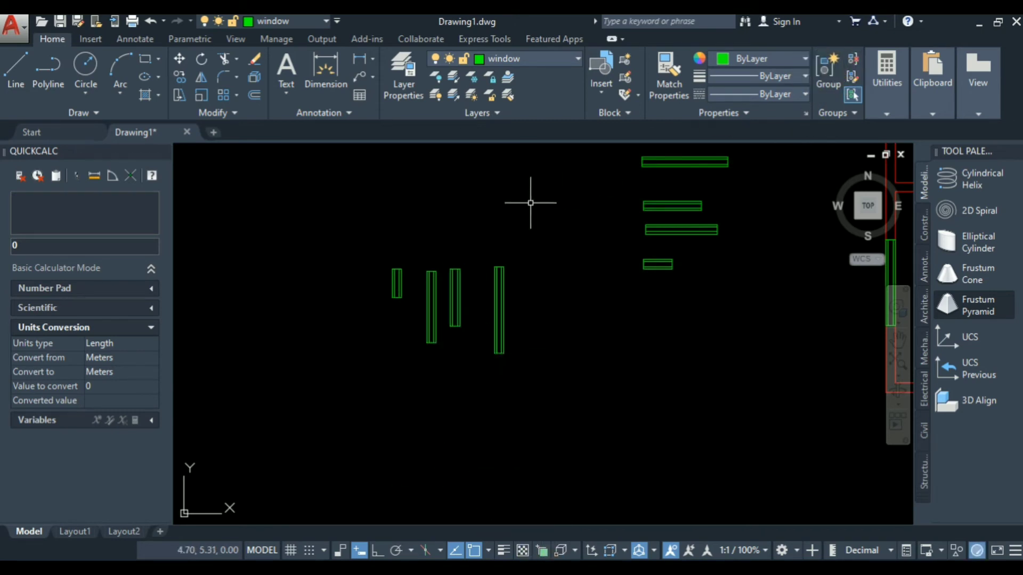
Copy the vertical 1.2 m window symbol from its right edge's midpoint into the middle of the bedroom's left wall, checking the reference plan
{"action": "scroll", "coordinate": [458, 242], "scroll_direction": "up", "scroll_amount": 4}
{"action": "scroll", "coordinate": [393, 279], "scroll_direction": "down", "scroll_amount": 4}
{"action": "scroll", "coordinate": [407, 283], "scroll_direction": "up", "scroll_amount": 4}
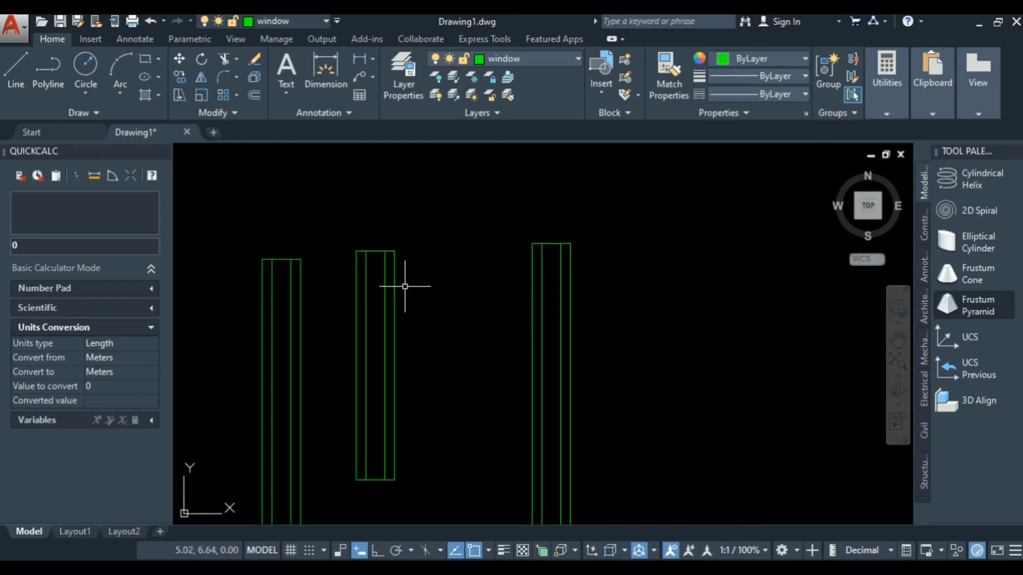
{"action": "scroll", "coordinate": [420, 221], "scroll_direction": "down", "scroll_amount": 4}
{"action": "left_click", "coordinate": [405, 231]}
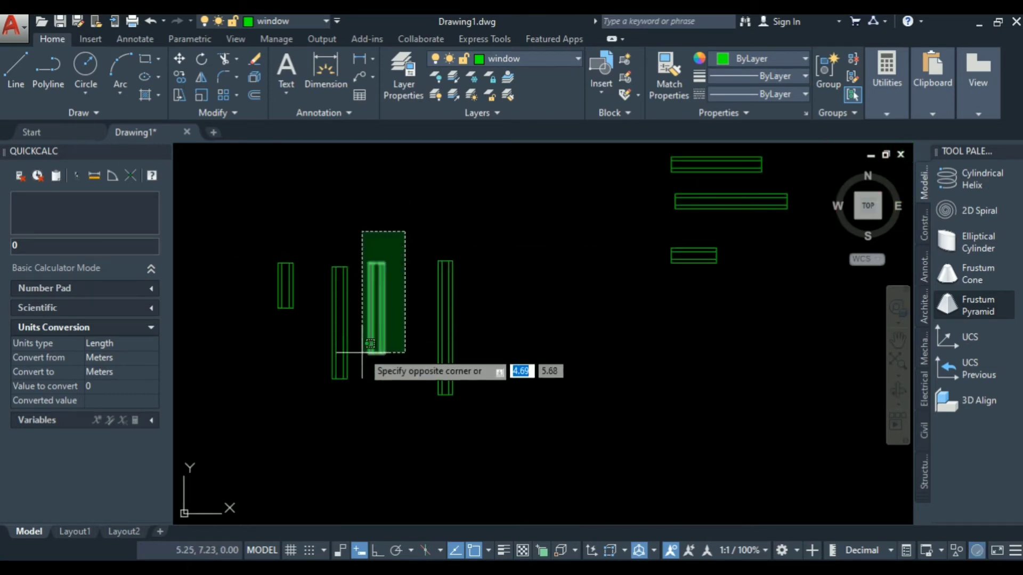
{"action": "left_click", "coordinate": [358, 373]}
{"action": "type", "text": "c"}
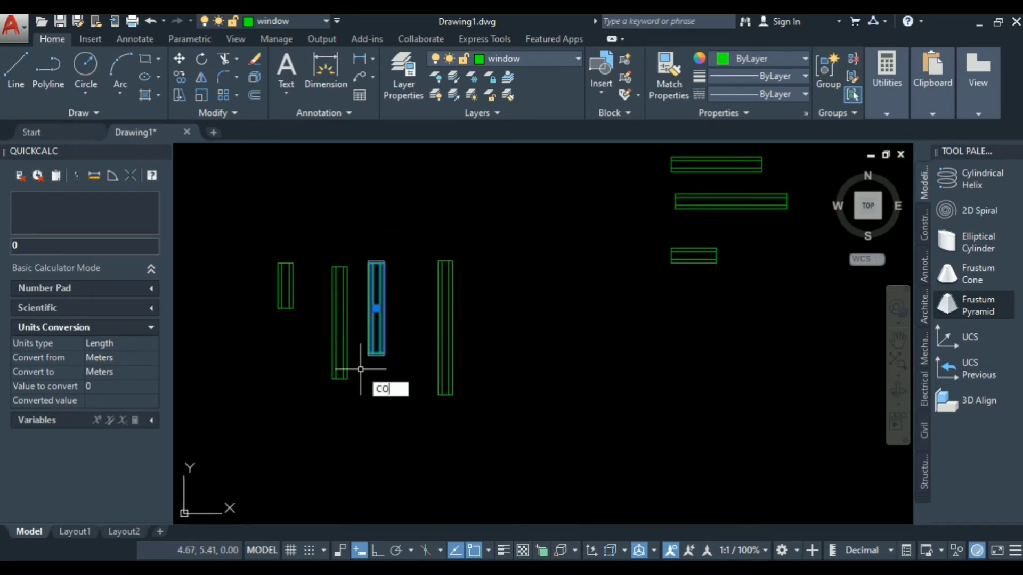
{"action": "key", "text": "Return"}
{"action": "scroll", "coordinate": [275, 361], "scroll_direction": "down", "scroll_amount": 3}
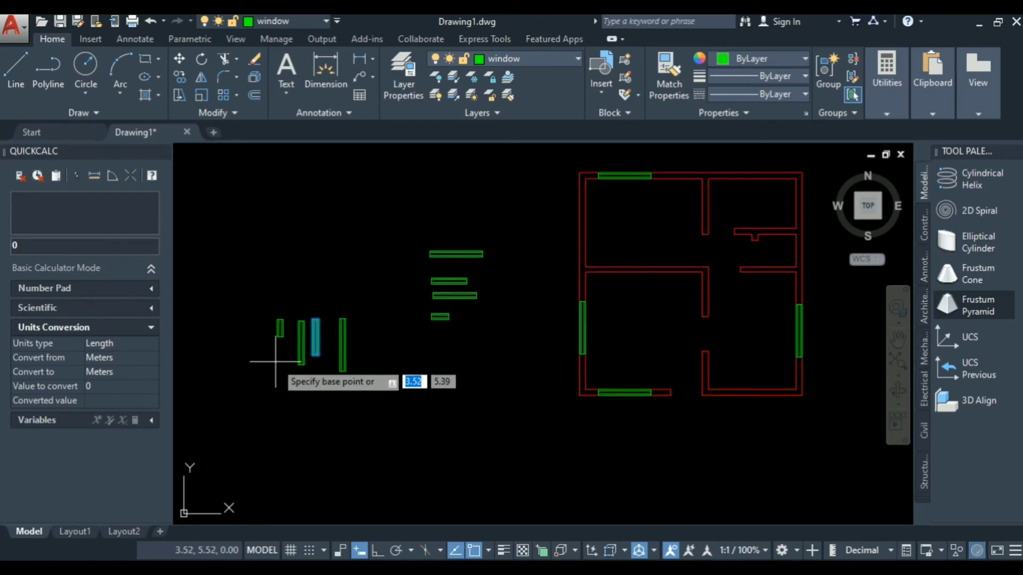
{"action": "scroll", "coordinate": [275, 362], "scroll_direction": "up", "scroll_amount": 4}
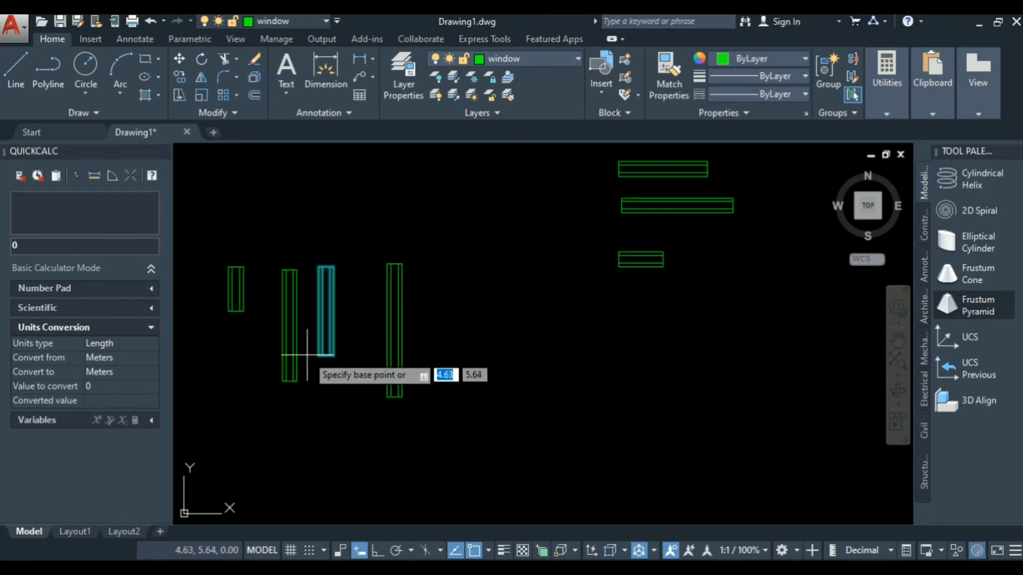
{"action": "left_click", "coordinate": [334, 311]}
{"action": "scroll", "coordinate": [270, 338], "scroll_direction": "down", "scroll_amount": 3}
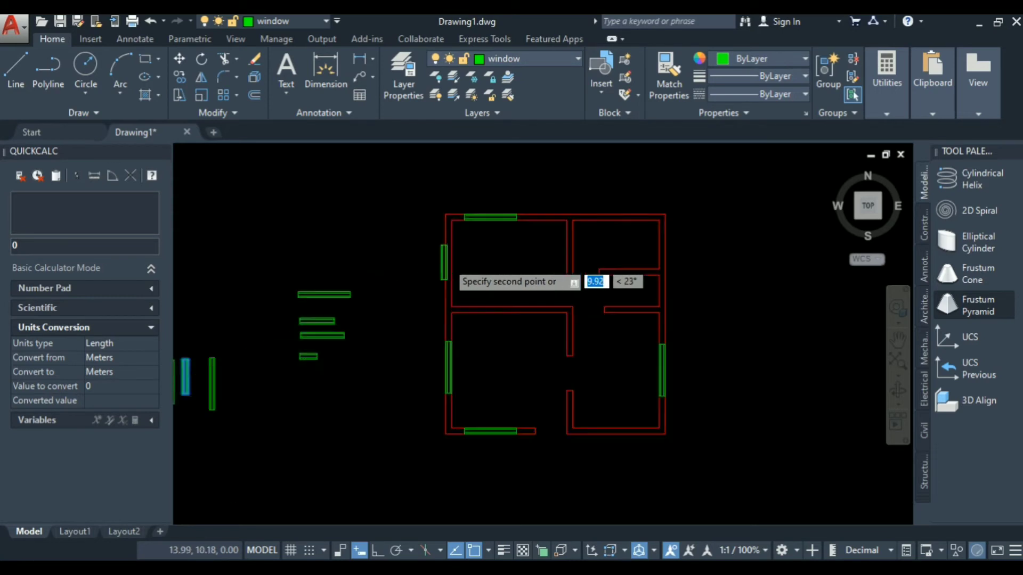
{"action": "scroll", "coordinate": [457, 256], "scroll_direction": "up", "scroll_amount": 3}
{"action": "scroll", "coordinate": [404, 298], "scroll_direction": "down", "scroll_amount": 5}
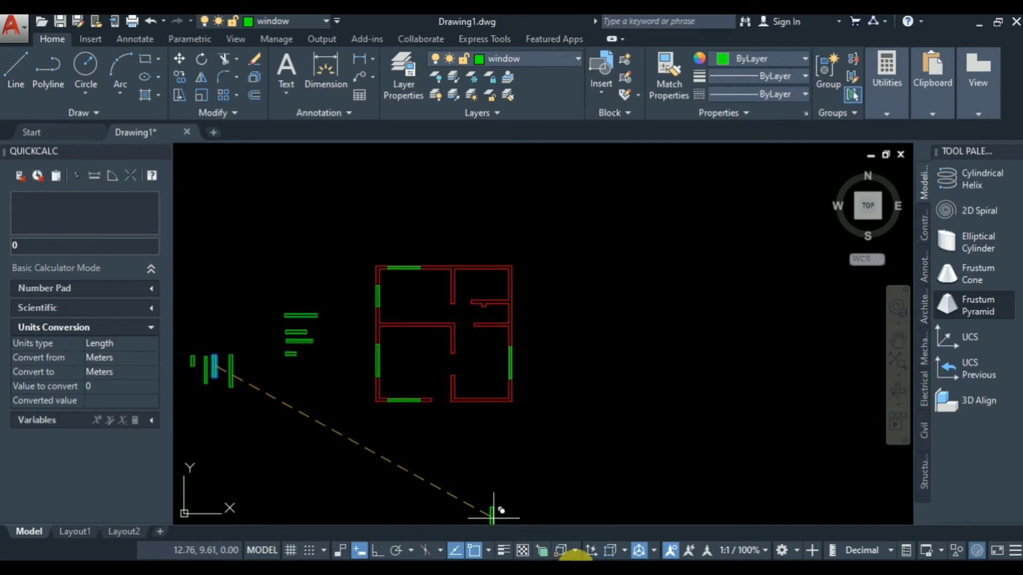
{"action": "left_click", "coordinate": [578, 570]}
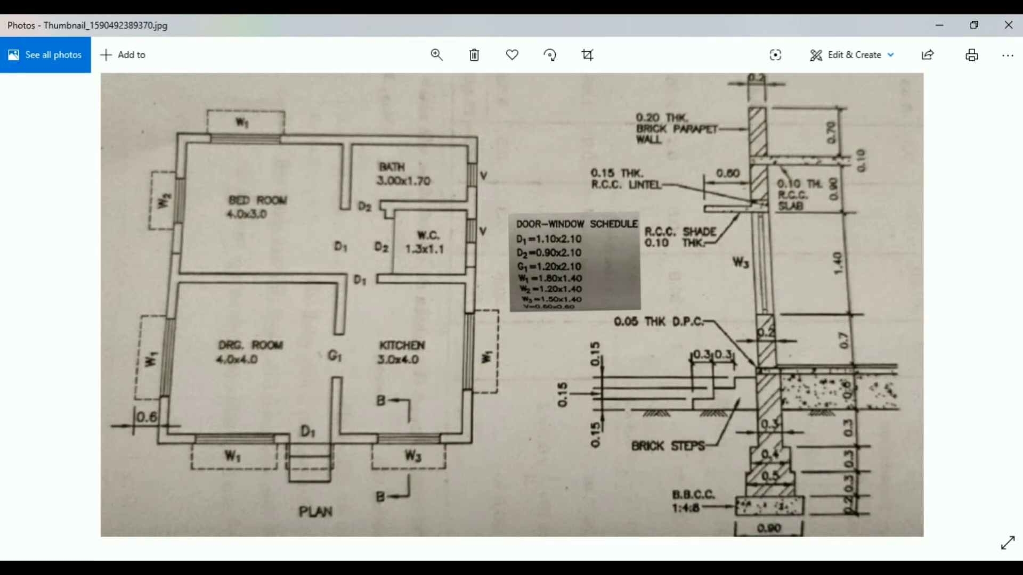
{"action": "mouse_move", "coordinate": [524, 569]}
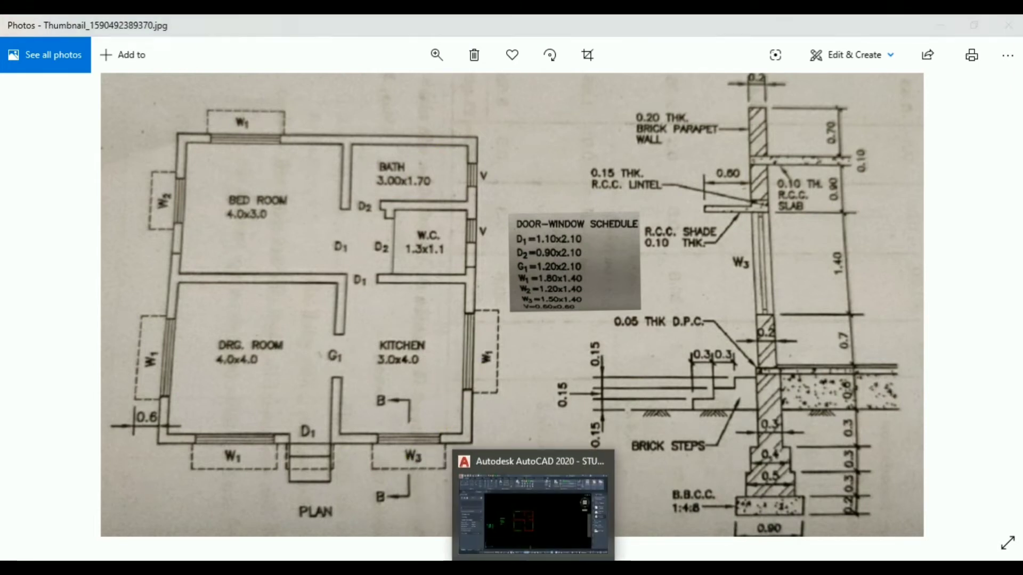
{"action": "left_click", "coordinate": [524, 512]}
{"action": "key", "text": "Escape"}
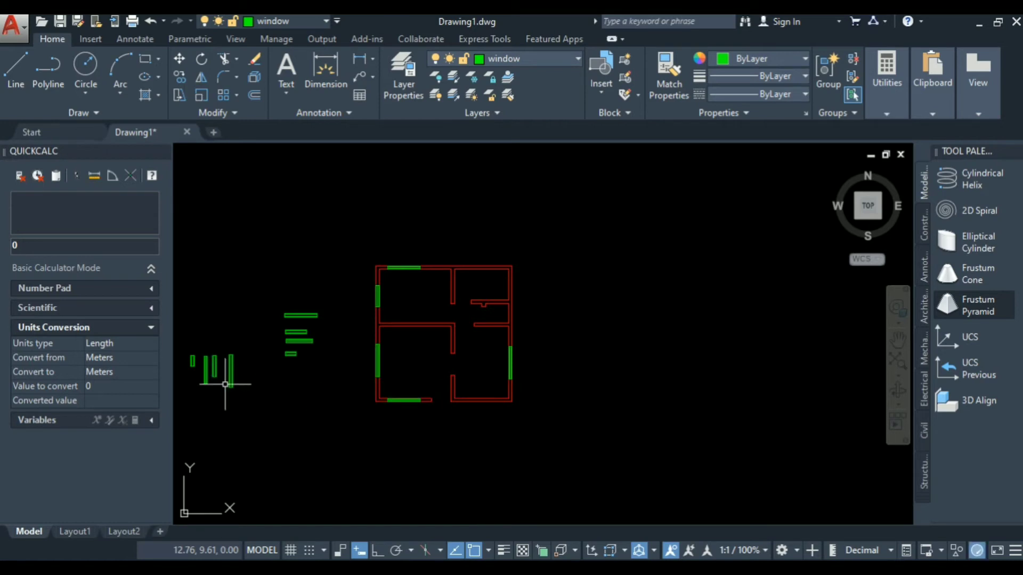
Group the lines of the horizontal 1.5 m window symbol into one object
{"action": "scroll", "coordinate": [245, 326], "scroll_direction": "up", "scroll_amount": 4}
{"action": "left_click", "coordinate": [456, 348]}
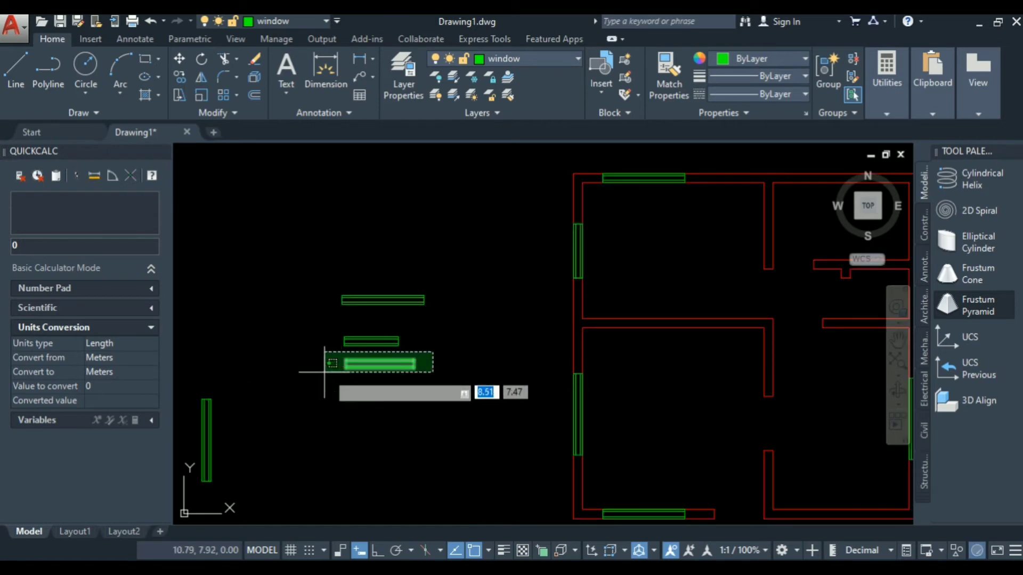
{"action": "left_click", "coordinate": [326, 369]}
{"action": "left_click", "coordinate": [826, 67]}
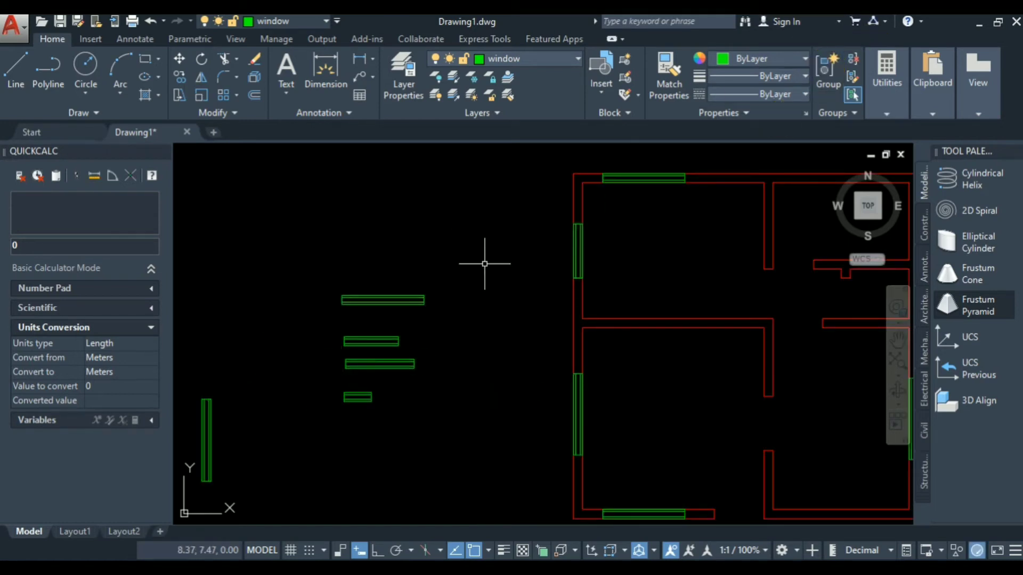
Copy the horizontal 1.5 m window symbol from its lower edge's midpoint to the outer midpoint of the kitchen's bottom wall
{"action": "type", "text": "c"}
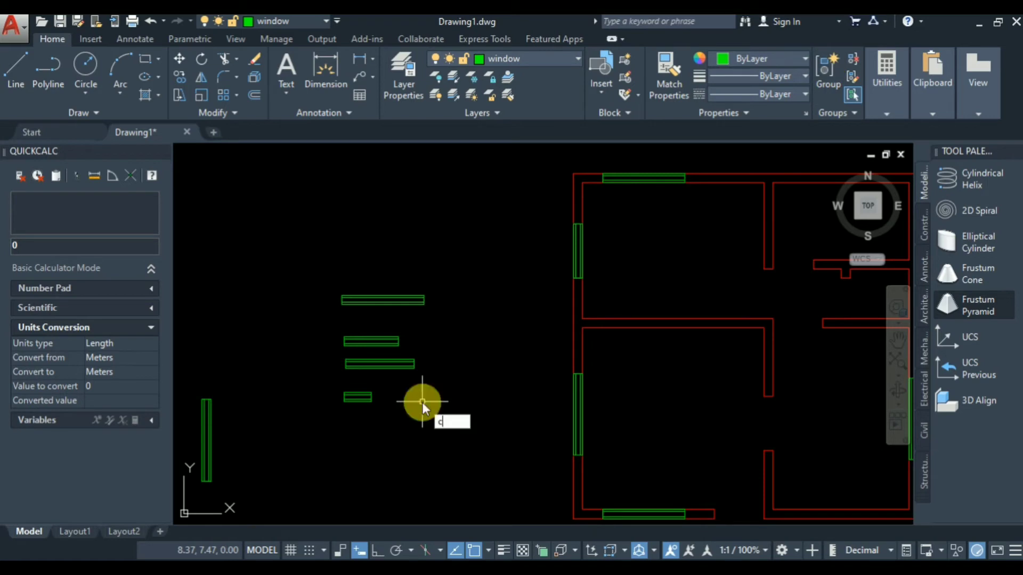
{"action": "type", "text": "o"}
{"action": "key", "text": "Return"}
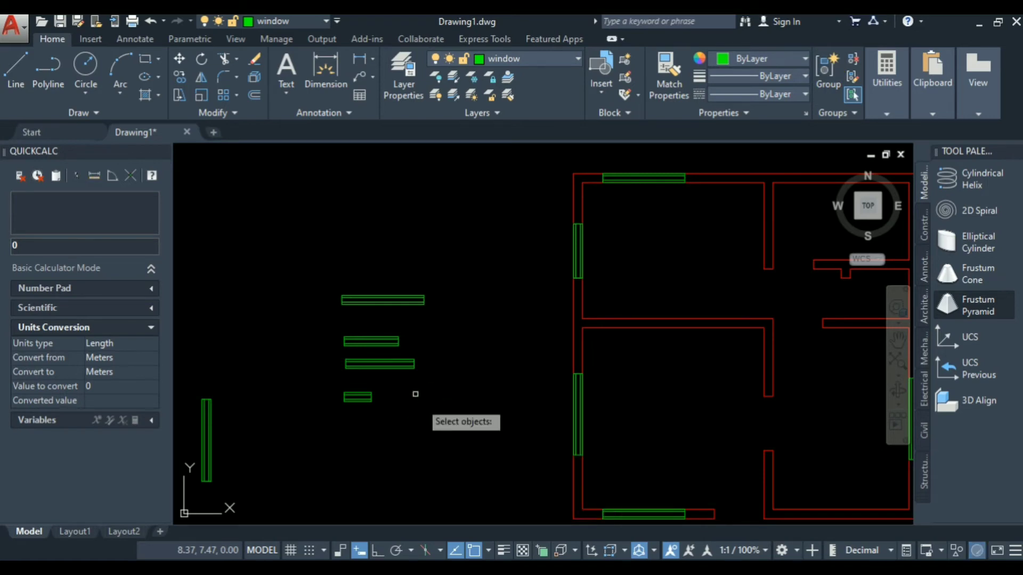
{"action": "left_click", "coordinate": [406, 368]}
{"action": "key", "text": "Return"}
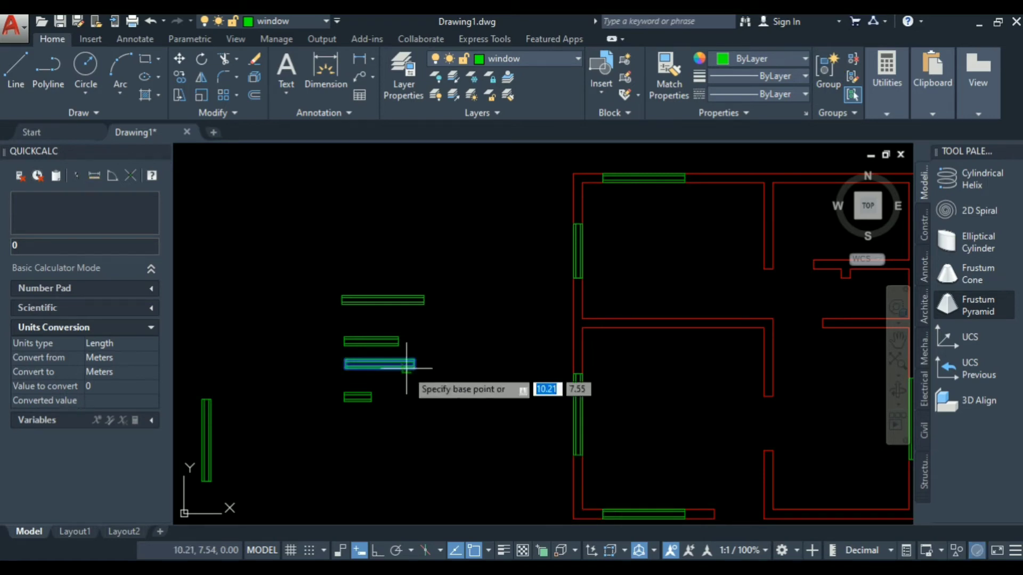
{"action": "left_click", "coordinate": [377, 370]}
{"action": "scroll", "coordinate": [442, 404], "scroll_direction": "down", "scroll_amount": 3}
{"action": "scroll", "coordinate": [445, 389], "scroll_direction": "up", "scroll_amount": 8}
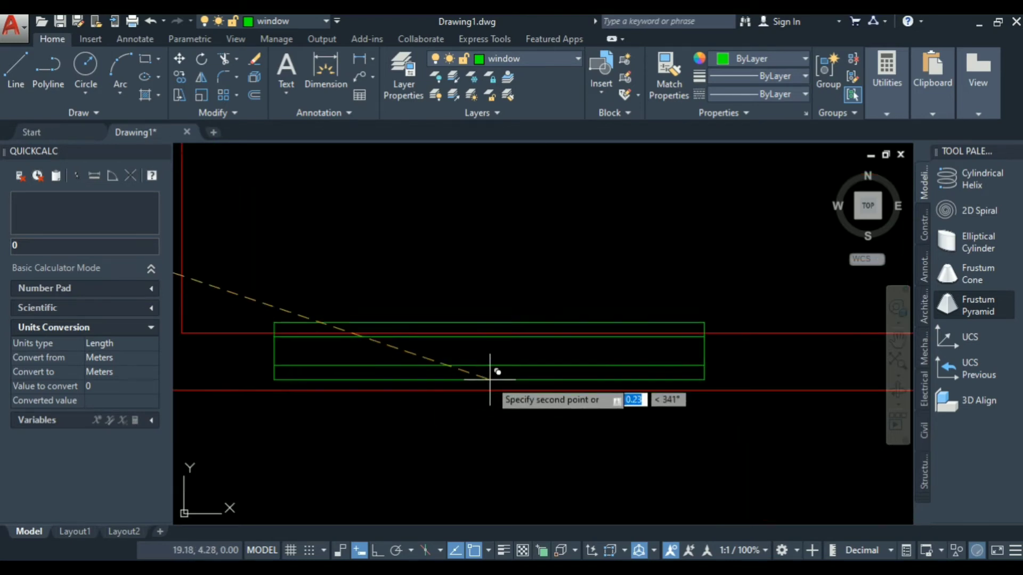
{"action": "scroll", "coordinate": [557, 369], "scroll_direction": "down", "scroll_amount": 3}
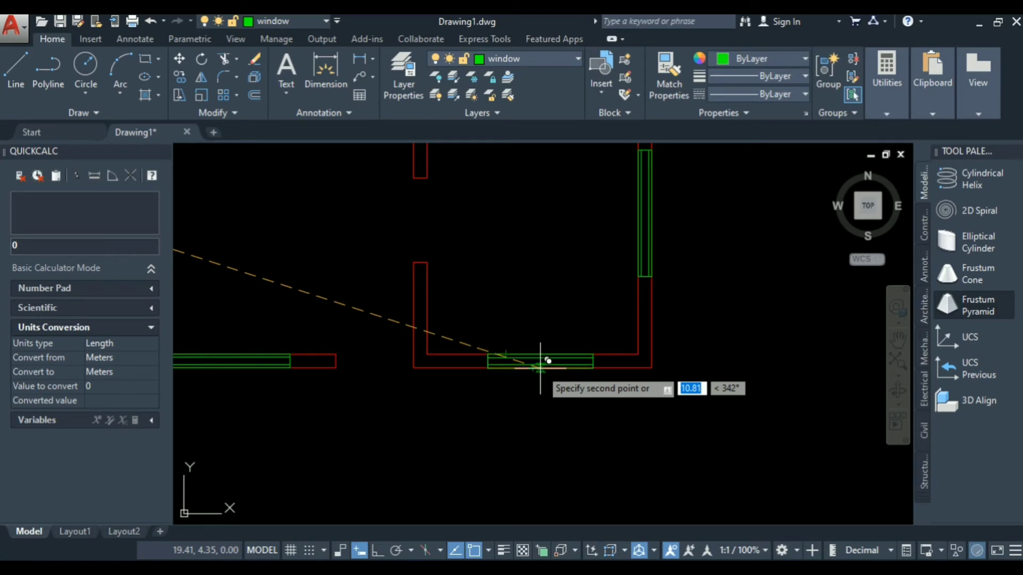
{"action": "scroll", "coordinate": [533, 357], "scroll_direction": "up", "scroll_amount": 6}
{"action": "scroll", "coordinate": [522, 352], "scroll_direction": "down", "scroll_amount": 4}
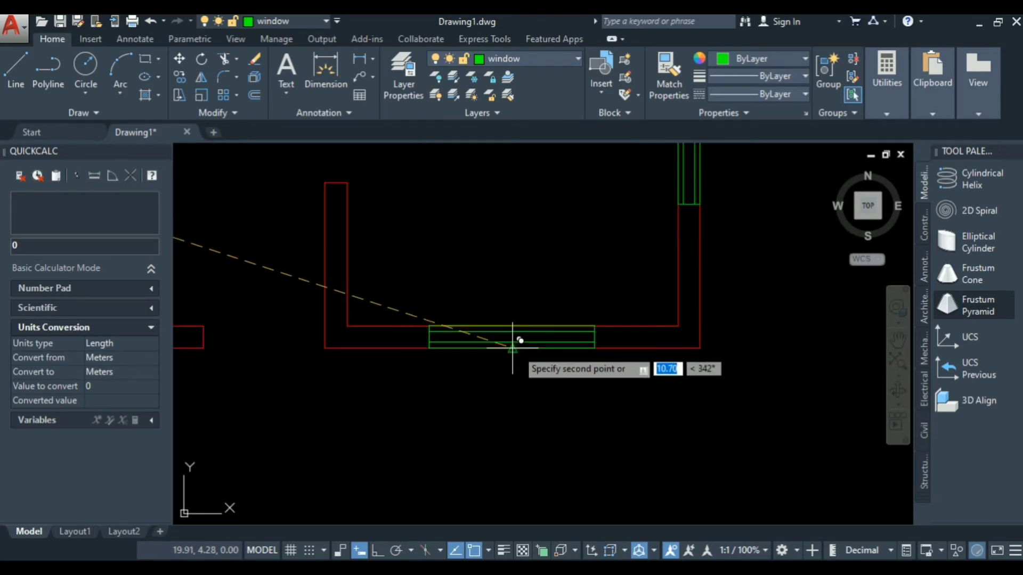
{"action": "left_click", "coordinate": [512, 348]}
{"action": "scroll", "coordinate": [572, 334], "scroll_direction": "down", "scroll_amount": 6}
{"action": "key", "text": "Escape"}
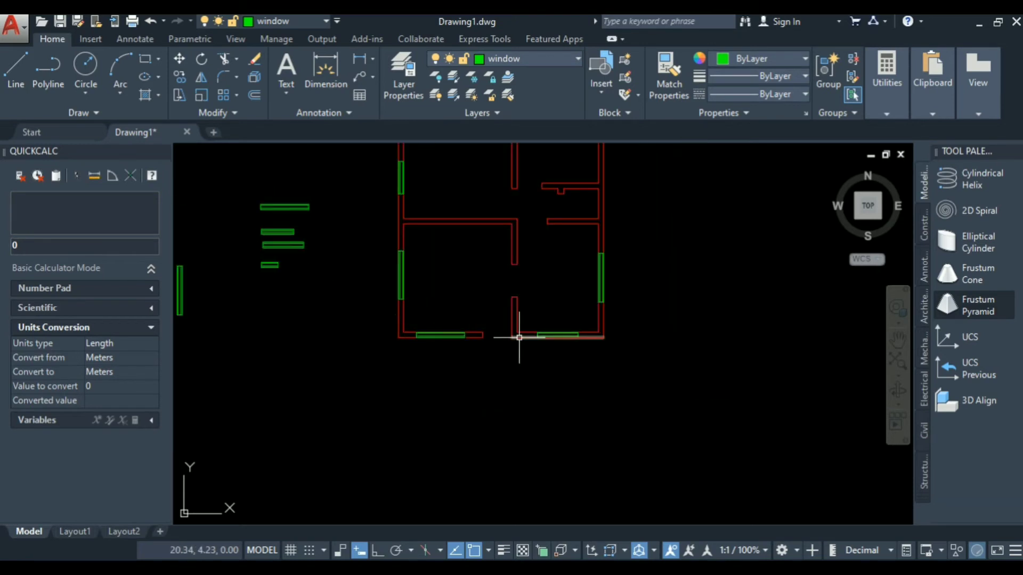
Check the ventilator positions in the reference plan and group the lines of the vertical 0.6 m ventilator symbol into one object
{"action": "scroll", "coordinate": [519, 337], "scroll_direction": "down", "scroll_amount": 2}
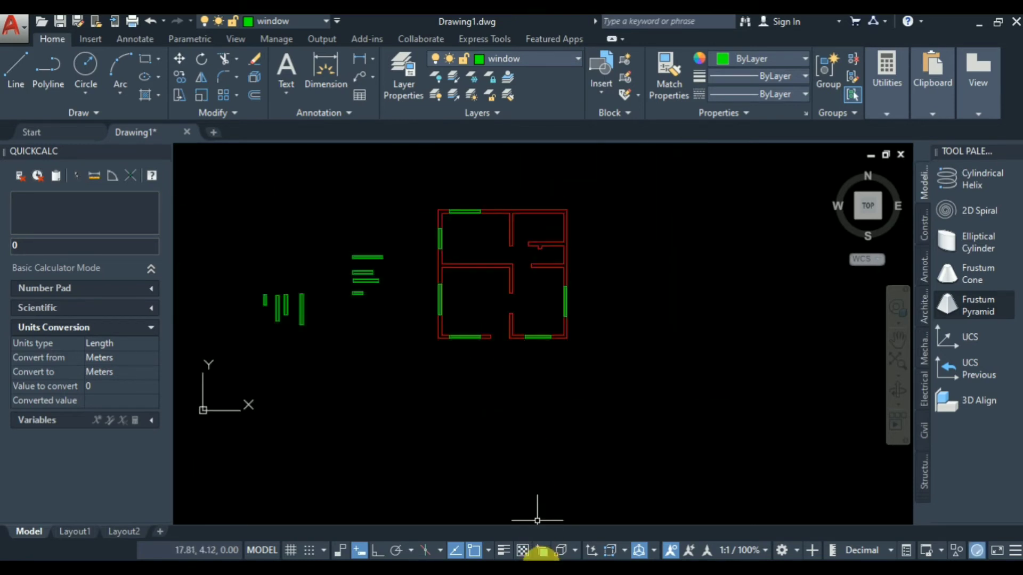
{"action": "left_click", "coordinate": [568, 566]}
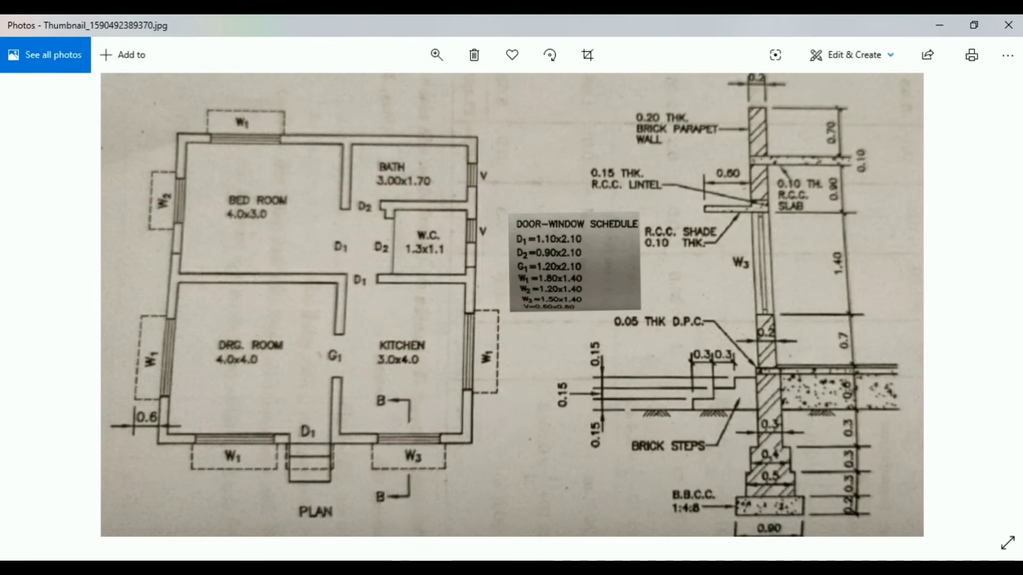
{"action": "mouse_move", "coordinate": [533, 567]}
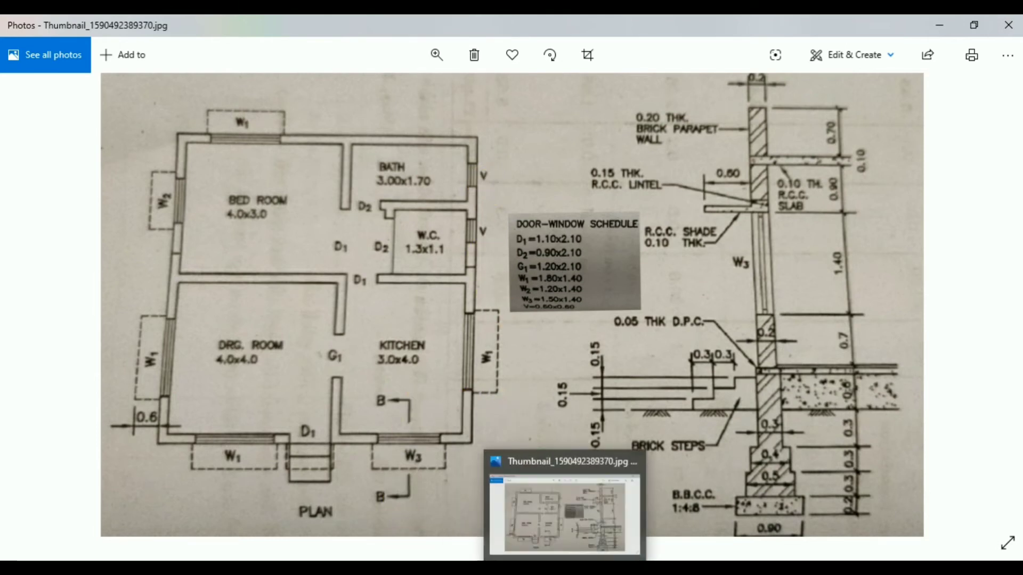
{"action": "left_click", "coordinate": [458, 526]}
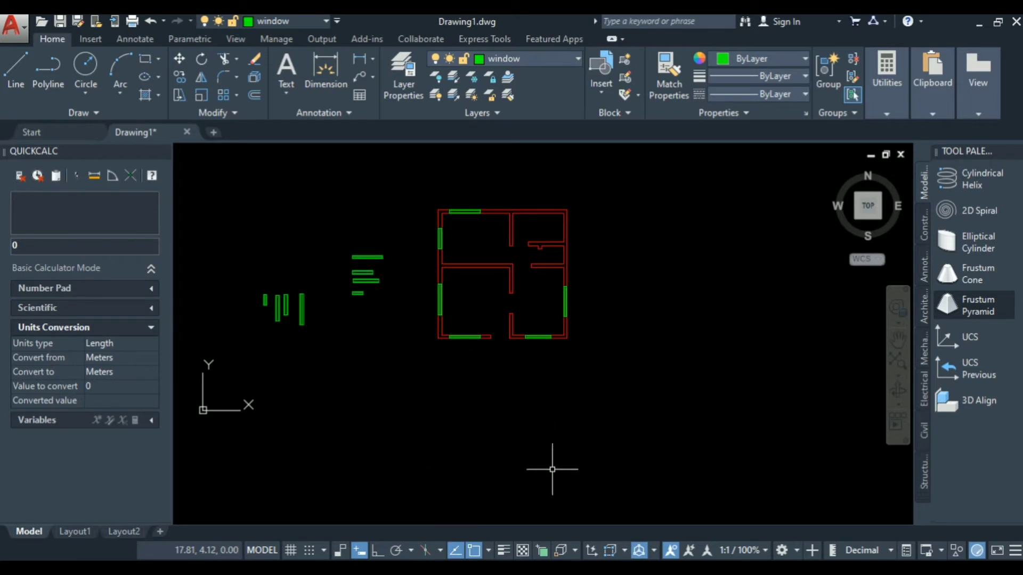
{"action": "scroll", "coordinate": [314, 279], "scroll_direction": "up", "scroll_amount": 3}
{"action": "scroll", "coordinate": [335, 287], "scroll_direction": "down", "scroll_amount": 3}
{"action": "scroll", "coordinate": [320, 320], "scroll_direction": "up", "scroll_amount": 4}
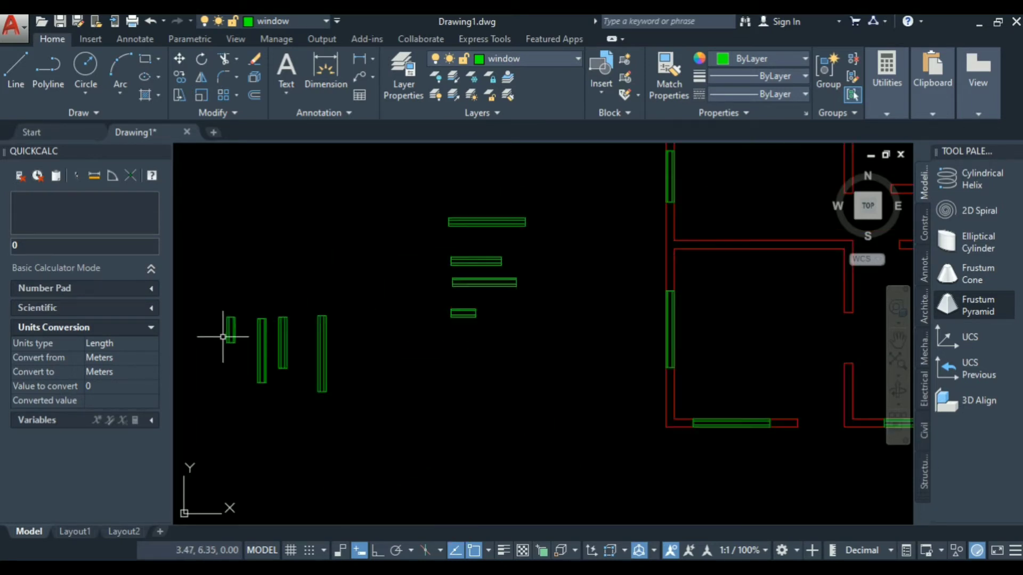
{"action": "left_click", "coordinate": [266, 258]}
{"action": "left_click", "coordinate": [207, 355]}
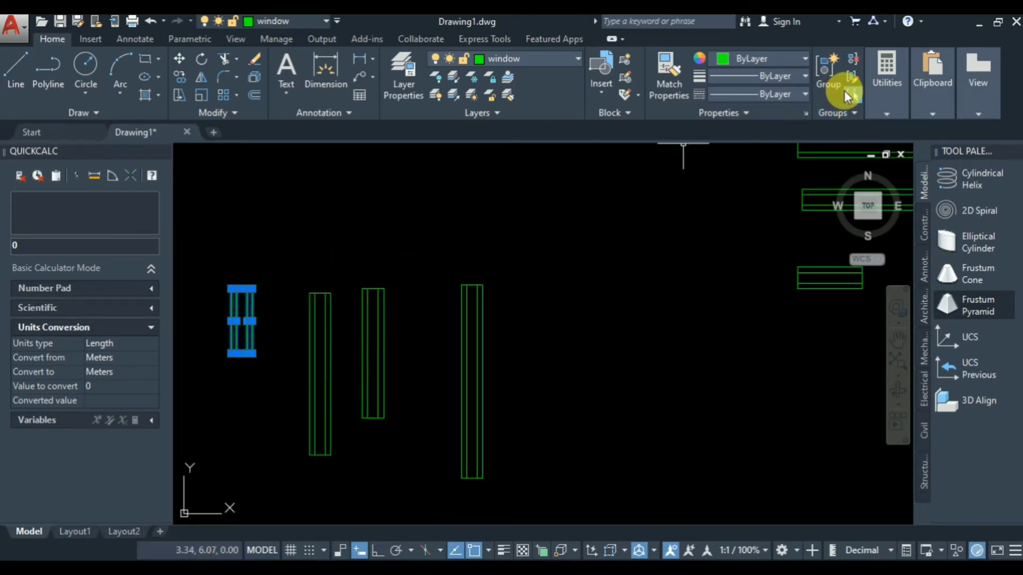
{"action": "left_click", "coordinate": [836, 72]}
{"action": "scroll", "coordinate": [244, 337], "scroll_direction": "down", "scroll_amount": 2}
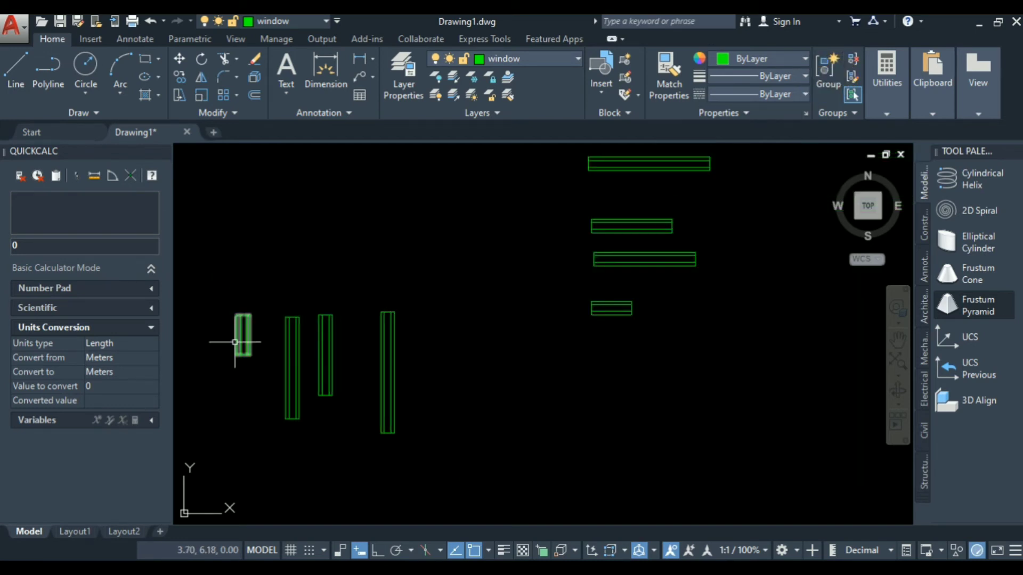
Copy the grouped vertical ventilator symbol from its left edge's midpoint to the inner midpoint of the bath's right wall
{"action": "type", "text": "co"}
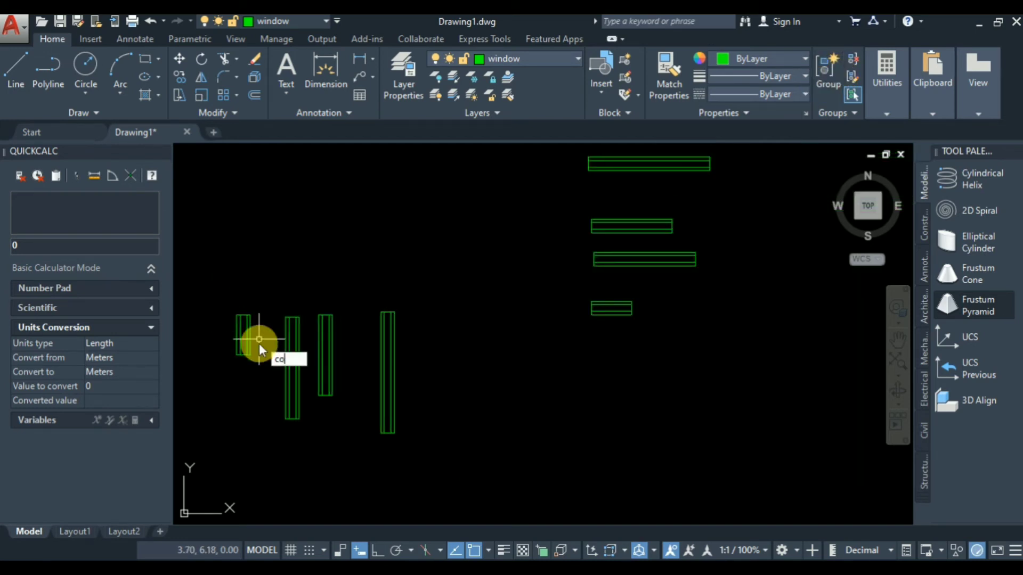
{"action": "key", "text": "Return"}
{"action": "left_click", "coordinate": [245, 338]}
{"action": "key", "text": "Return"}
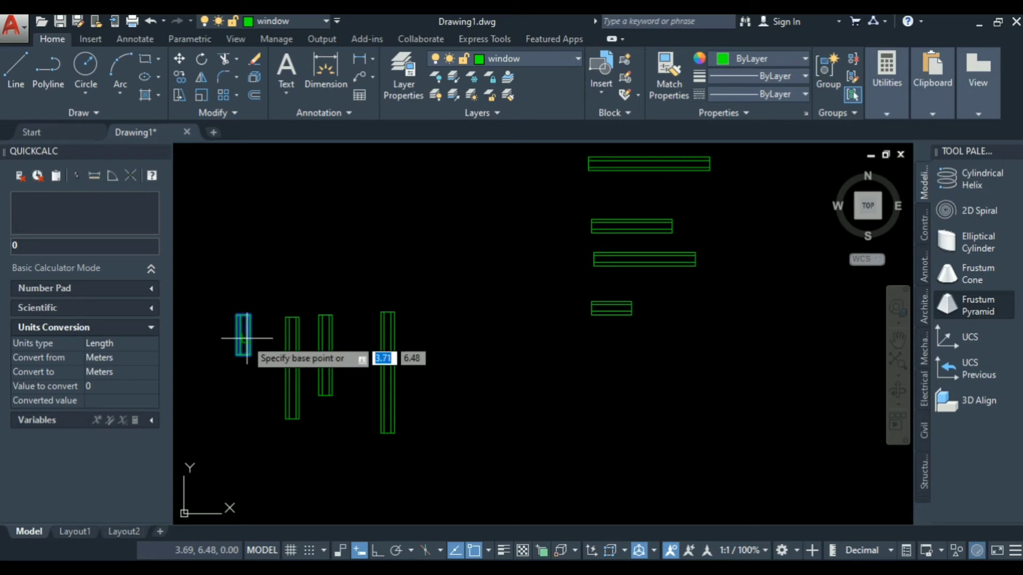
{"action": "scroll", "coordinate": [241, 335], "scroll_direction": "up", "scroll_amount": 2}
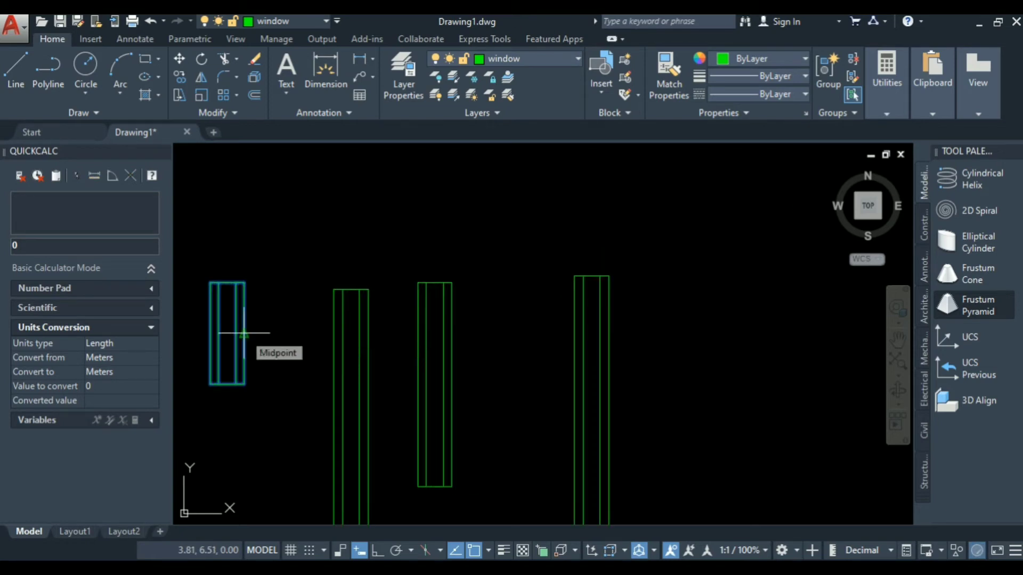
{"action": "scroll", "coordinate": [244, 333], "scroll_direction": "down", "scroll_amount": 5}
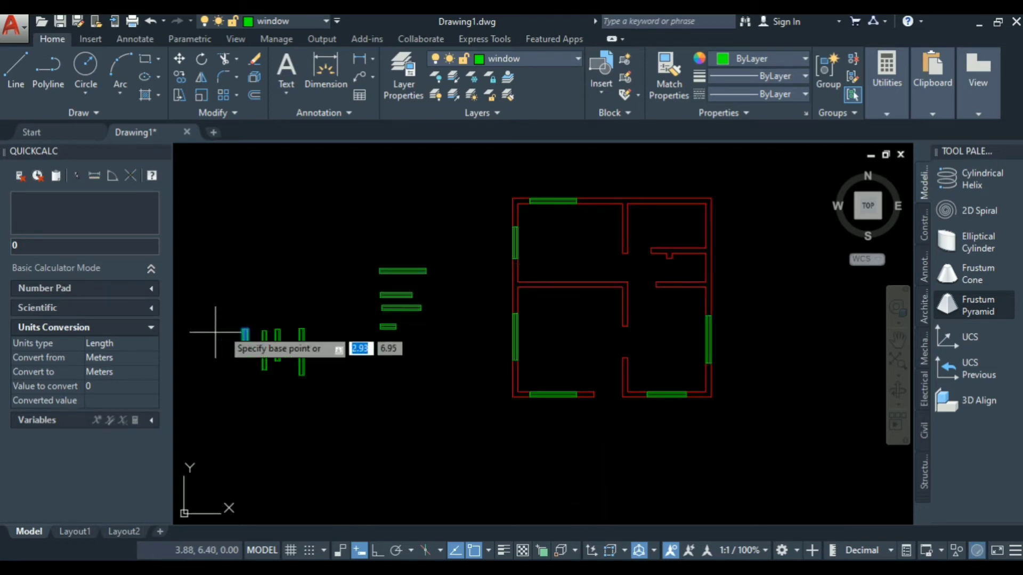
{"action": "scroll", "coordinate": [217, 338], "scroll_direction": "up", "scroll_amount": 6}
{"action": "left_click", "coordinate": [413, 347]}
{"action": "scroll", "coordinate": [372, 410], "scroll_direction": "down", "scroll_amount": 5}
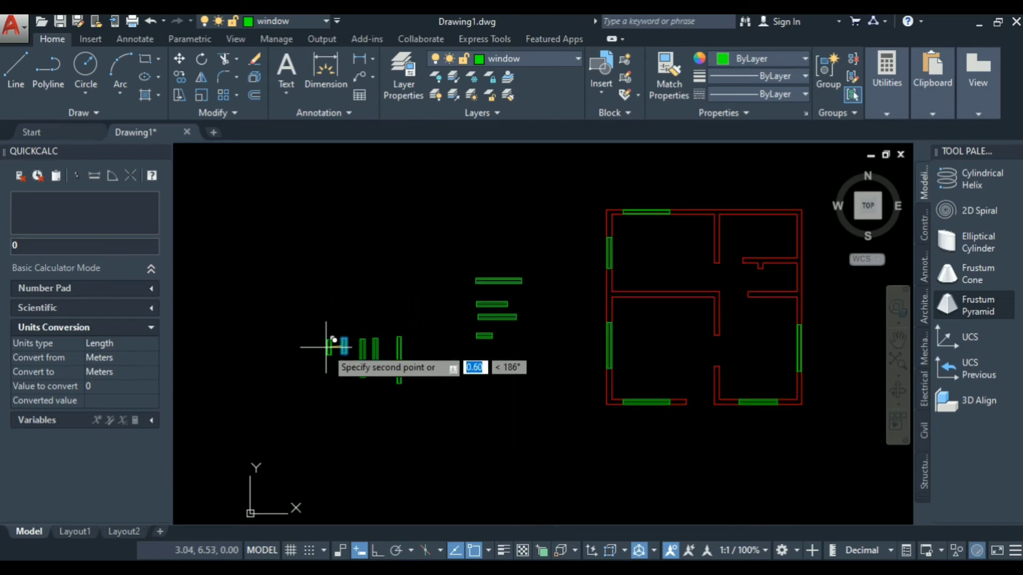
{"action": "scroll", "coordinate": [433, 320], "scroll_direction": "up", "scroll_amount": 6}
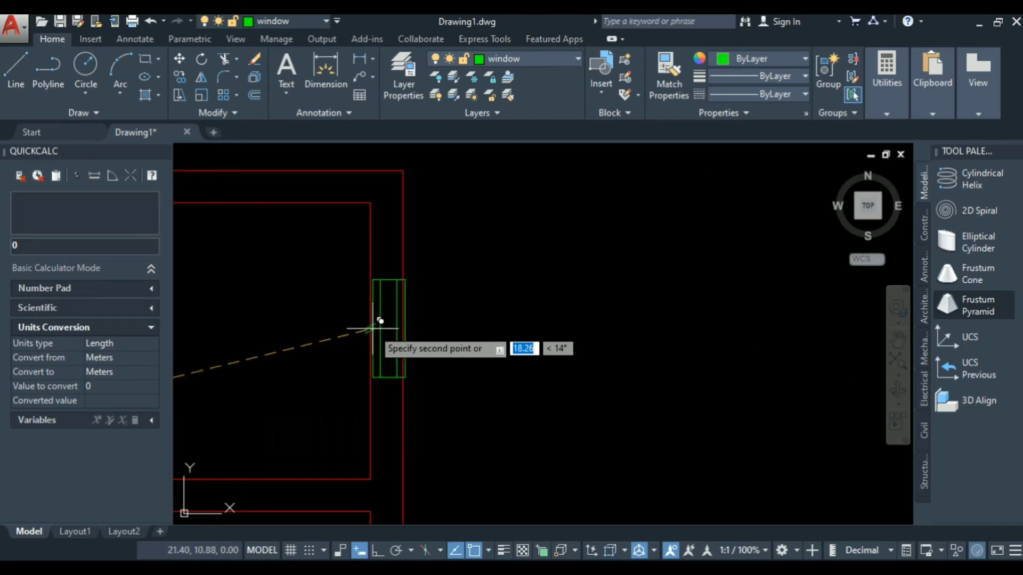
{"action": "left_click", "coordinate": [371, 340]}
Place another copy of the ventilator symbol in the middle of the W.C.'s right wall and compare with the reference plan
{"action": "scroll", "coordinate": [421, 279], "scroll_direction": "down", "scroll_amount": 6}
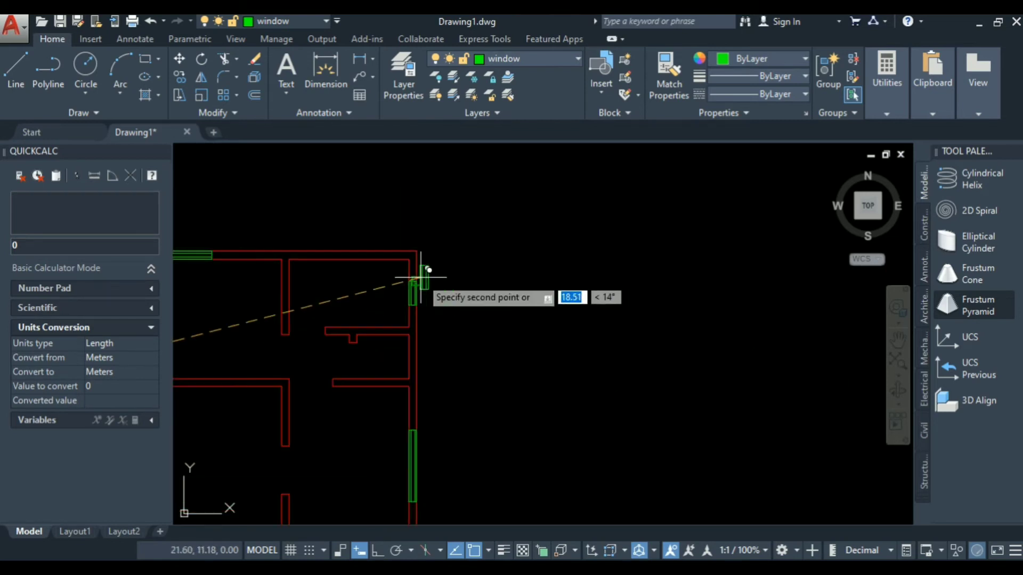
{"action": "scroll", "coordinate": [407, 357], "scroll_direction": "up", "scroll_amount": 8}
{"action": "left_click", "coordinate": [400, 359]}
{"action": "scroll", "coordinate": [569, 249], "scroll_direction": "down", "scroll_amount": 4}
{"action": "scroll", "coordinate": [577, 248], "scroll_direction": "down", "scroll_amount": 5}
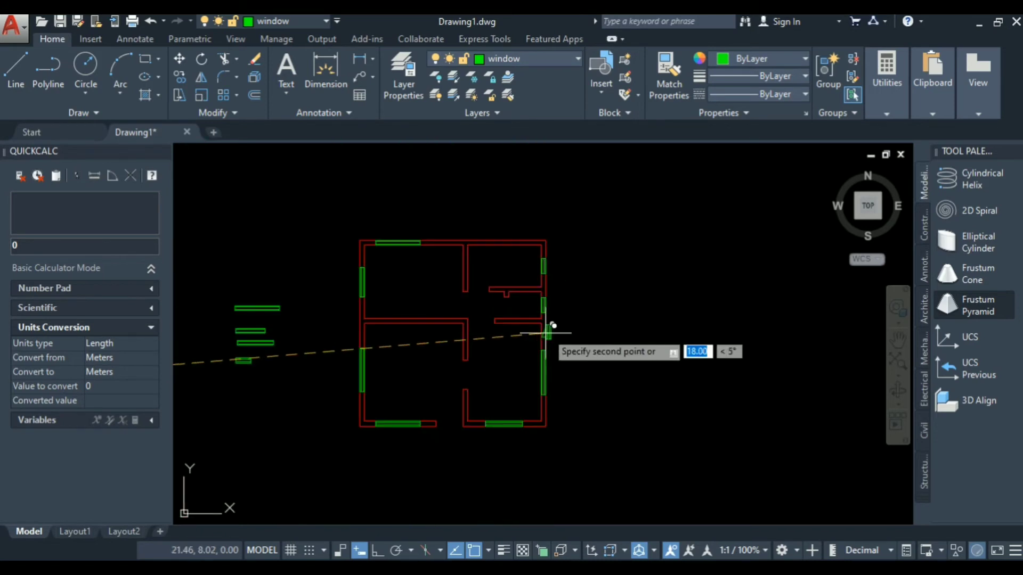
{"action": "left_click", "coordinate": [573, 574]}
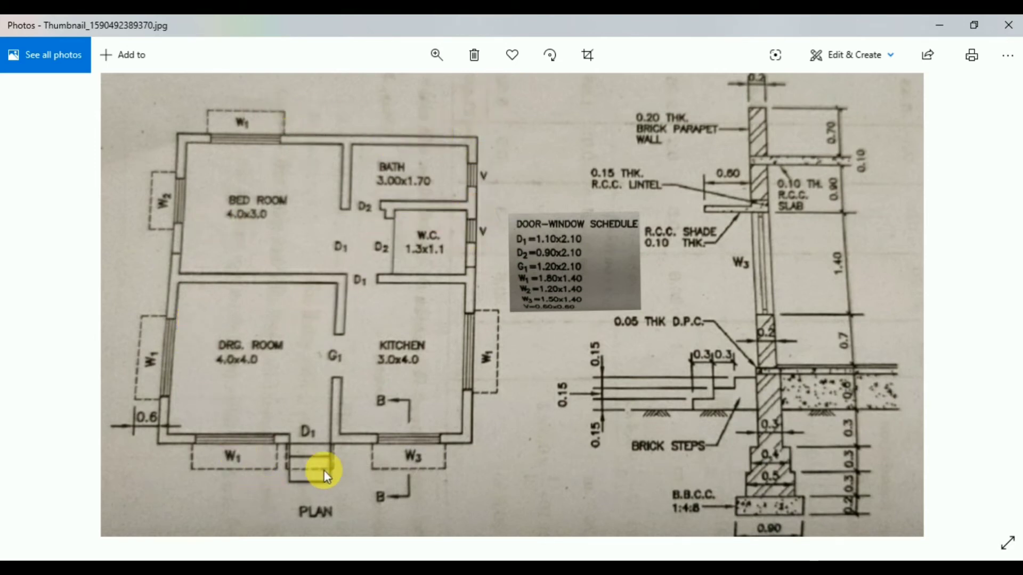
Examine the dashed weather shades around the windows in the reference plan and the R.C.C. shade in the wall section
{"action": "key", "text": "Left"}
{"action": "key", "text": "Right"}
{"action": "key", "text": "Right"}
{"action": "key", "text": "Left"}
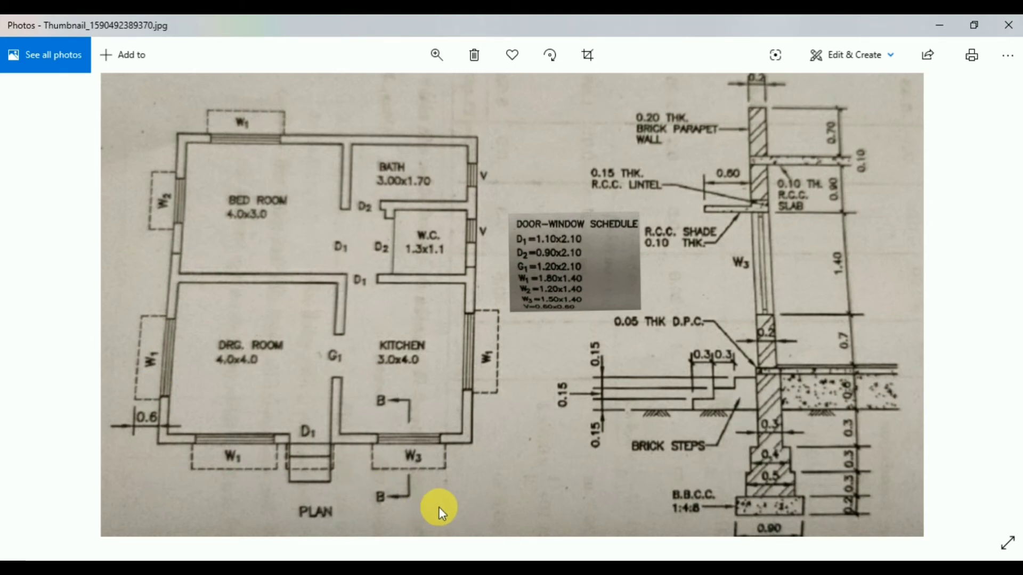
{"action": "mouse_move", "coordinate": [435, 507]}
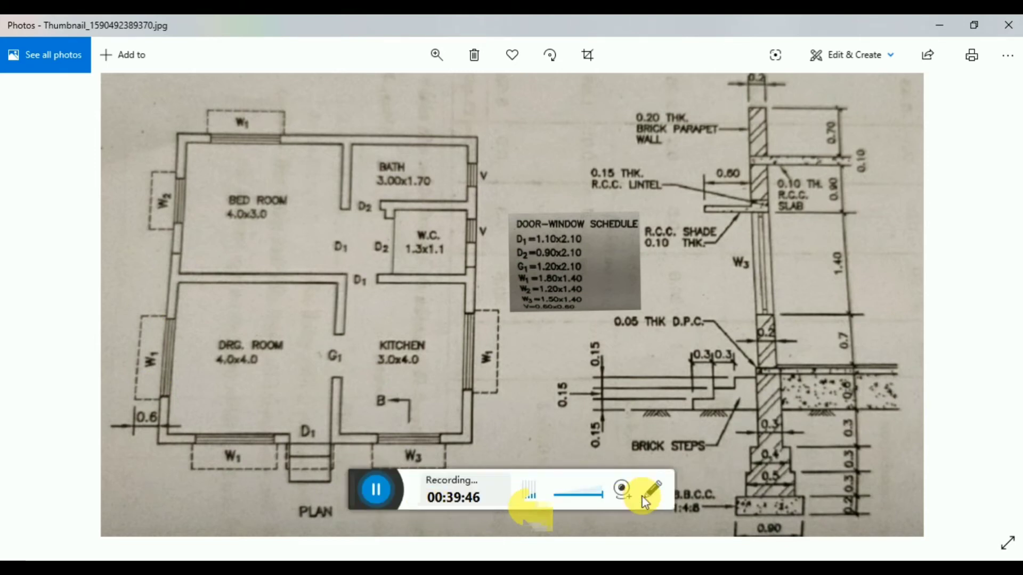
{"action": "left_click", "coordinate": [655, 490]}
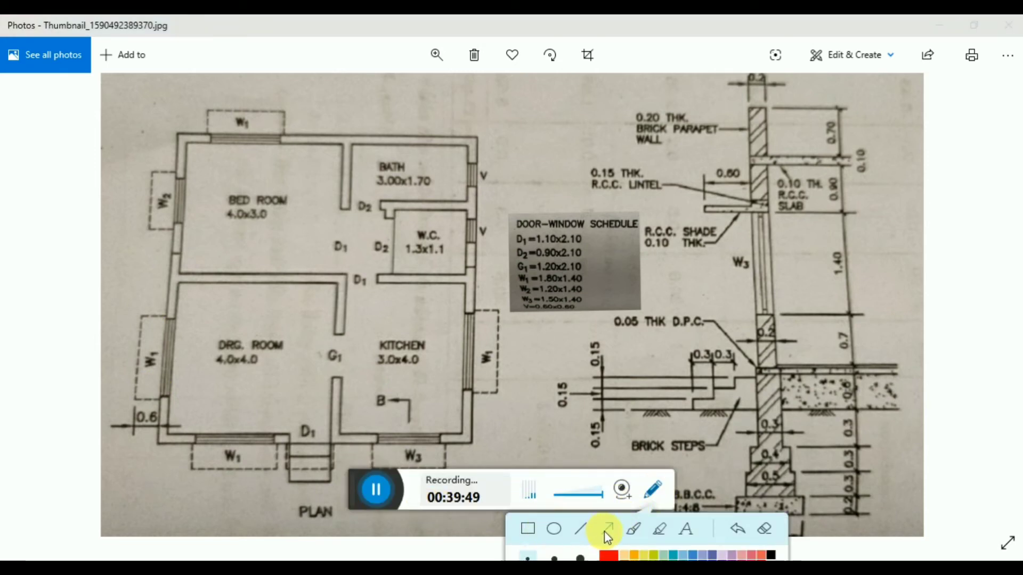
{"action": "left_click", "coordinate": [607, 530]}
{"action": "left_click_drag", "start_coordinate": [157, 328], "coordinate": [158, 307]}
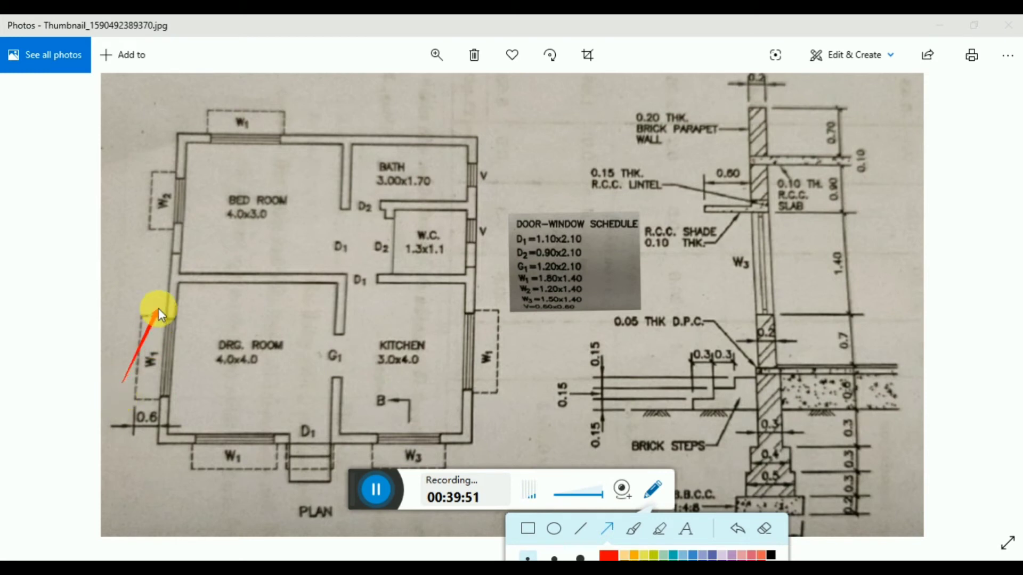
{"action": "left_click_drag", "start_coordinate": [123, 253], "coordinate": [162, 219]}
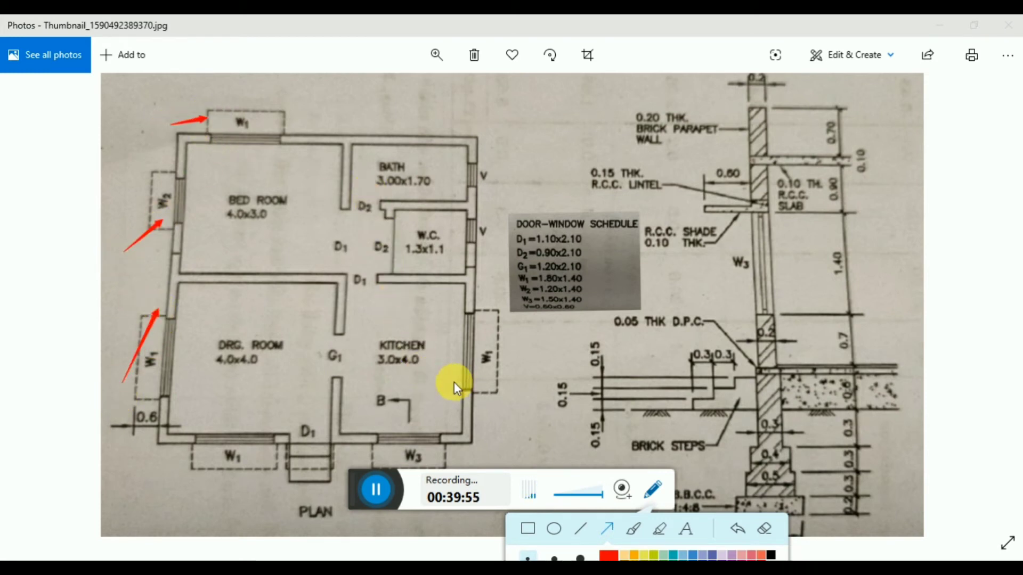
{"action": "left_click_drag", "start_coordinate": [455, 382], "coordinate": [490, 379]}
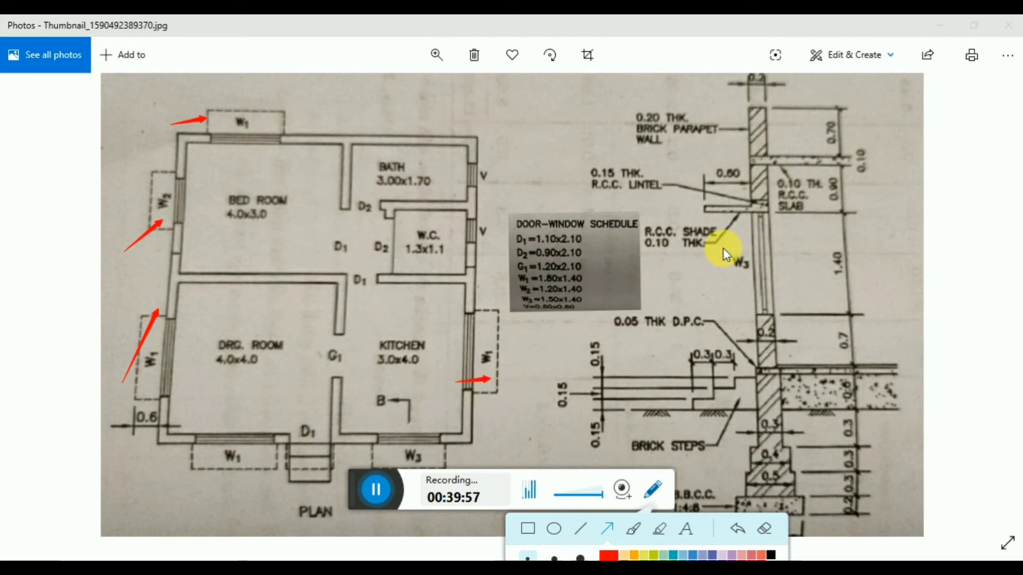
{"action": "left_click_drag", "start_coordinate": [669, 282], "coordinate": [703, 233]}
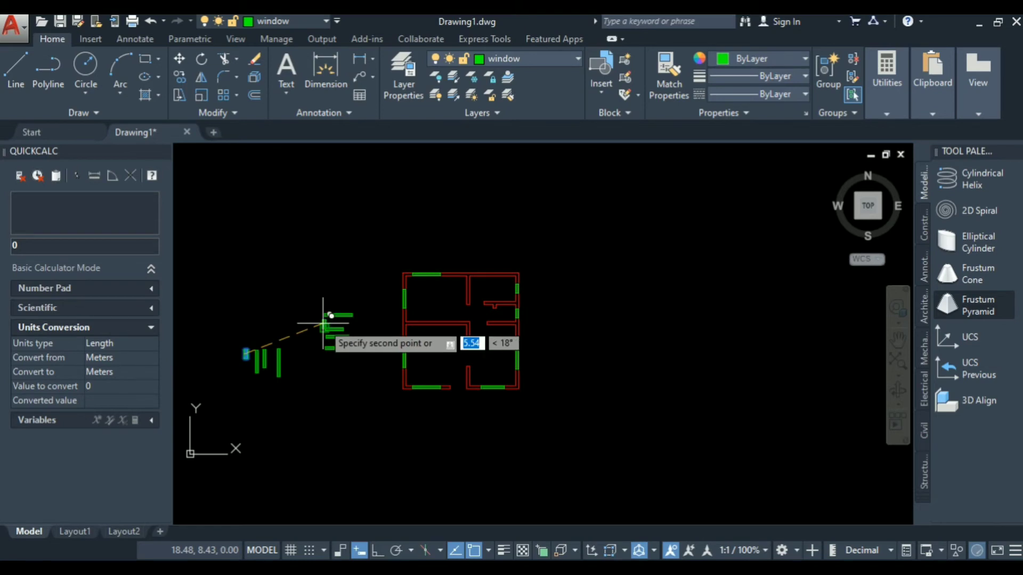
{"action": "left_click", "coordinate": [322, 322]}
{"action": "scroll", "coordinate": [377, 353], "scroll_direction": "up", "scroll_amount": 2}
{"action": "scroll", "coordinate": [386, 352], "scroll_direction": "down", "scroll_amount": 2}
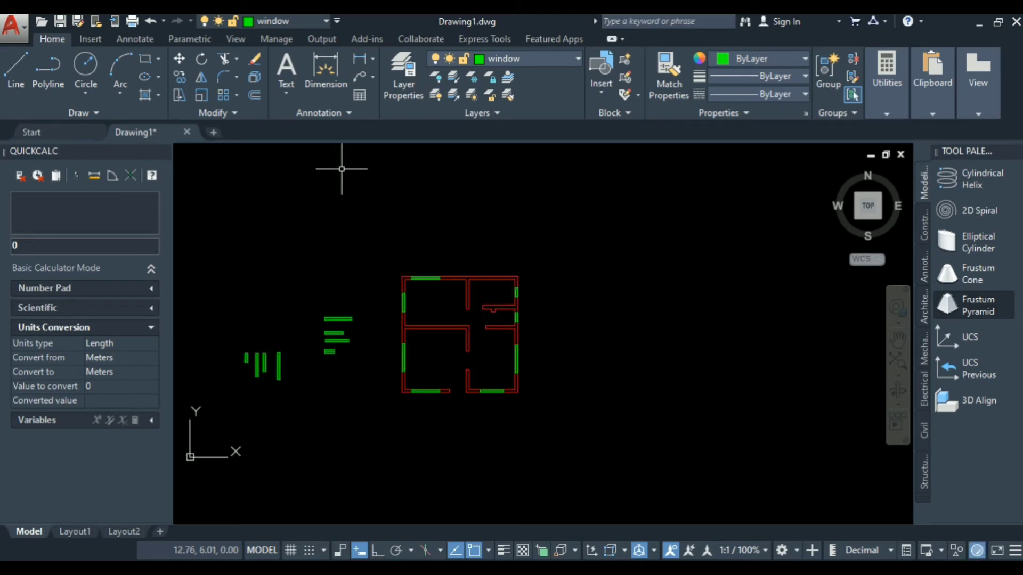
Create a new layer named "weather shed" and set its color to cyan
{"action": "left_click", "coordinate": [402, 74]}
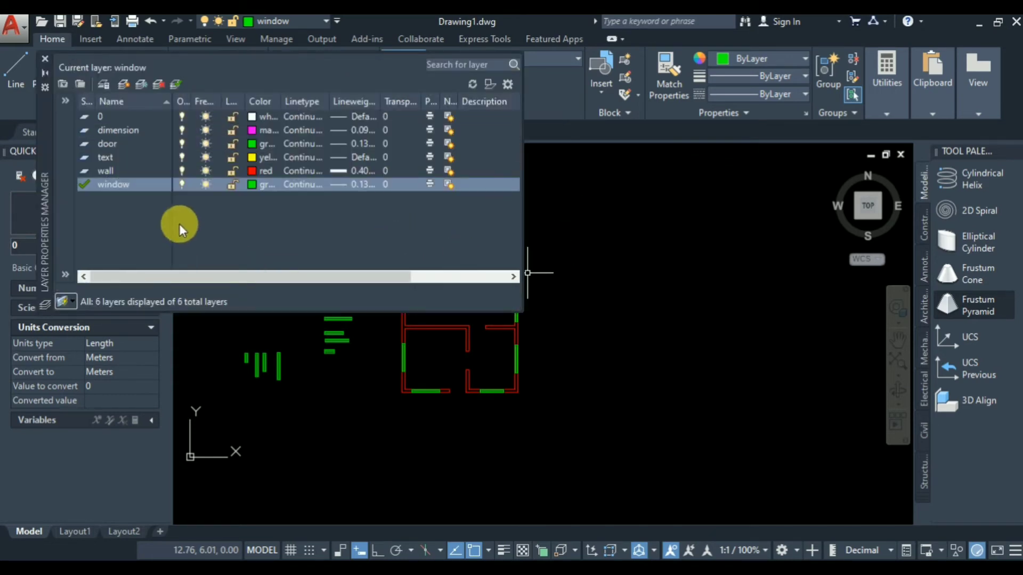
{"action": "left_click", "coordinate": [121, 85]}
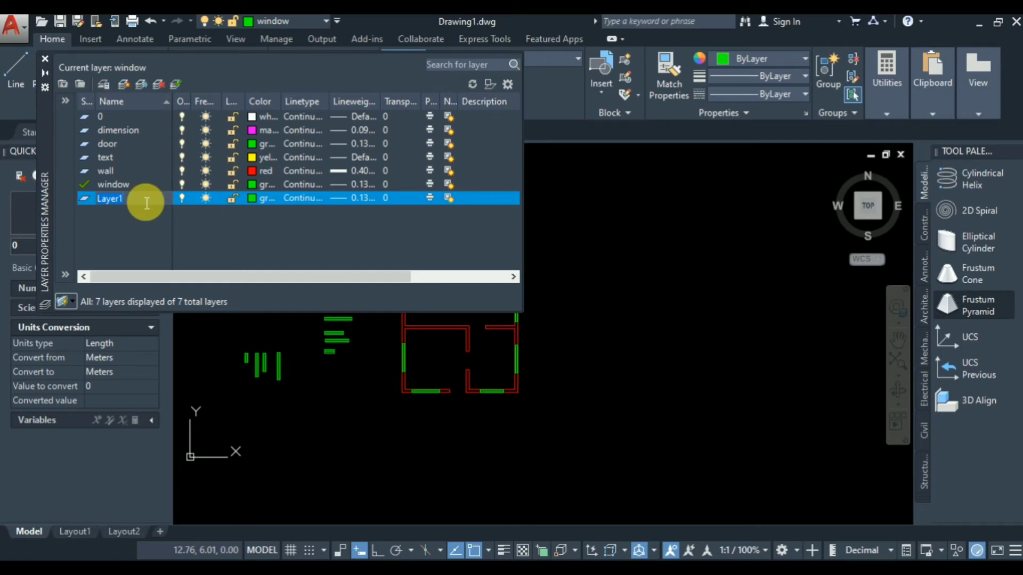
{"action": "type", "text": "weather shed"}
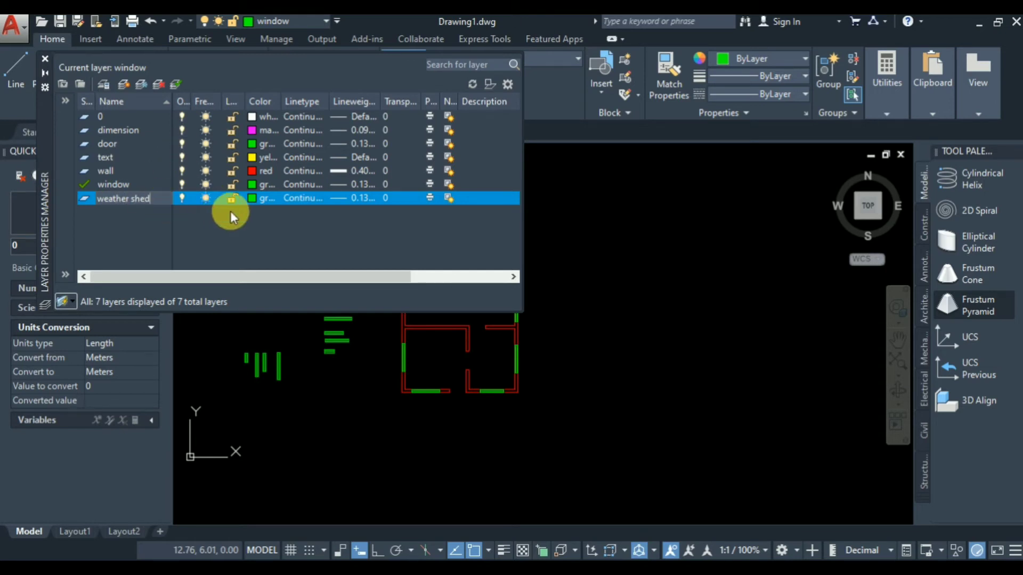
{"action": "left_click", "coordinate": [252, 198]}
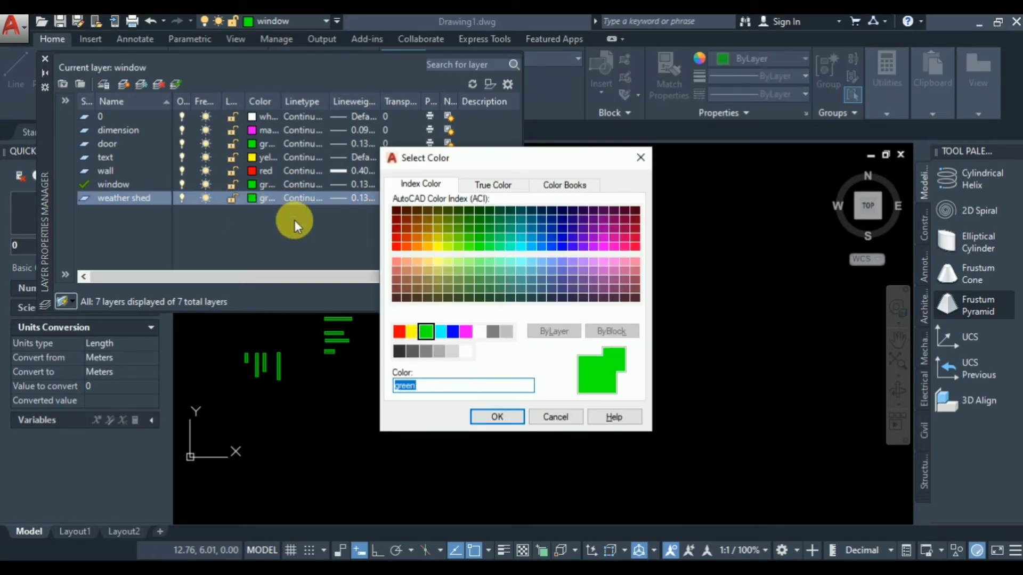
{"action": "left_click", "coordinate": [440, 332]}
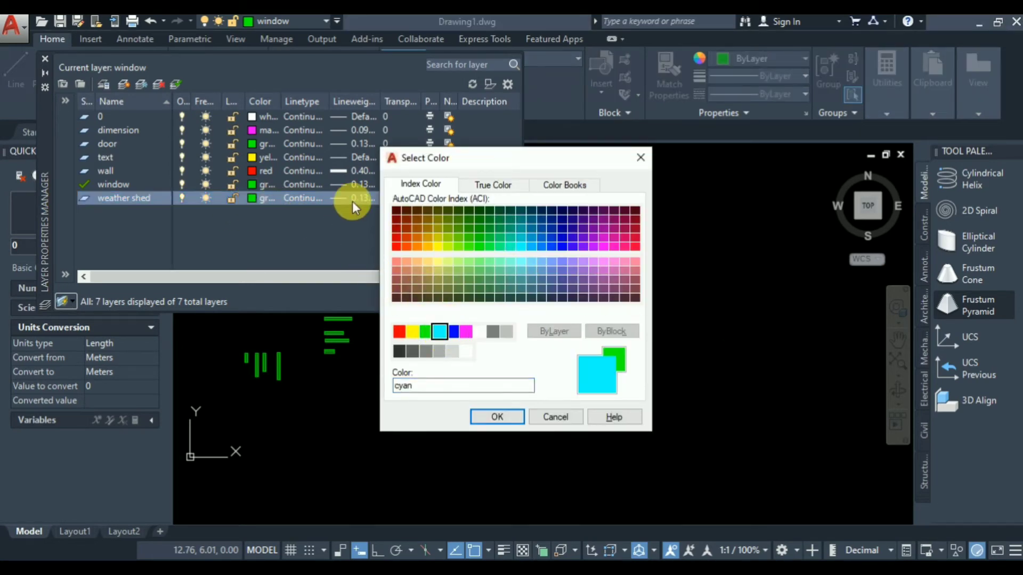
{"action": "left_click", "coordinate": [494, 414]}
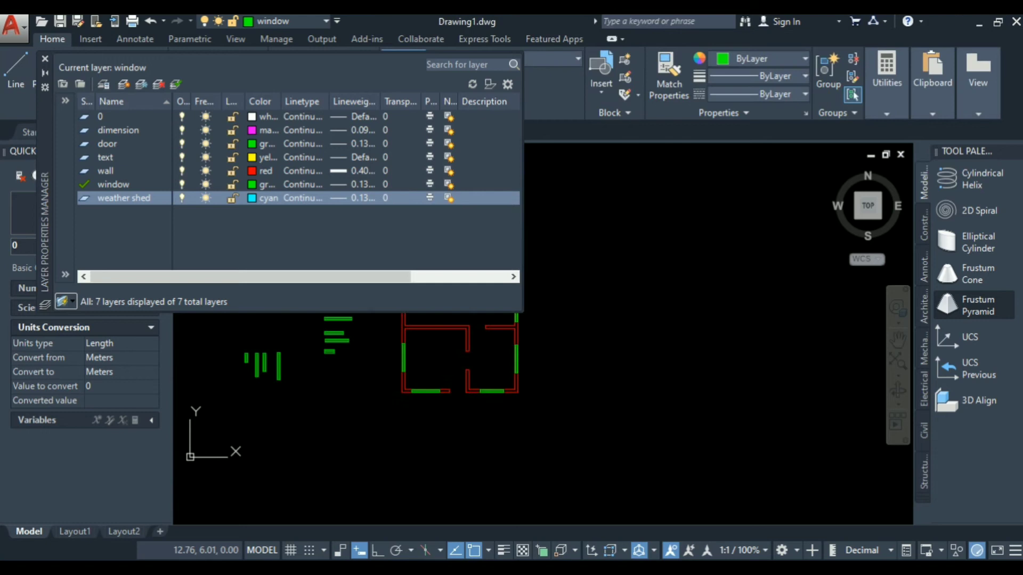
Set the lineweight of the weather shed layer to 0.09 mm
{"action": "left_click", "coordinate": [340, 198]}
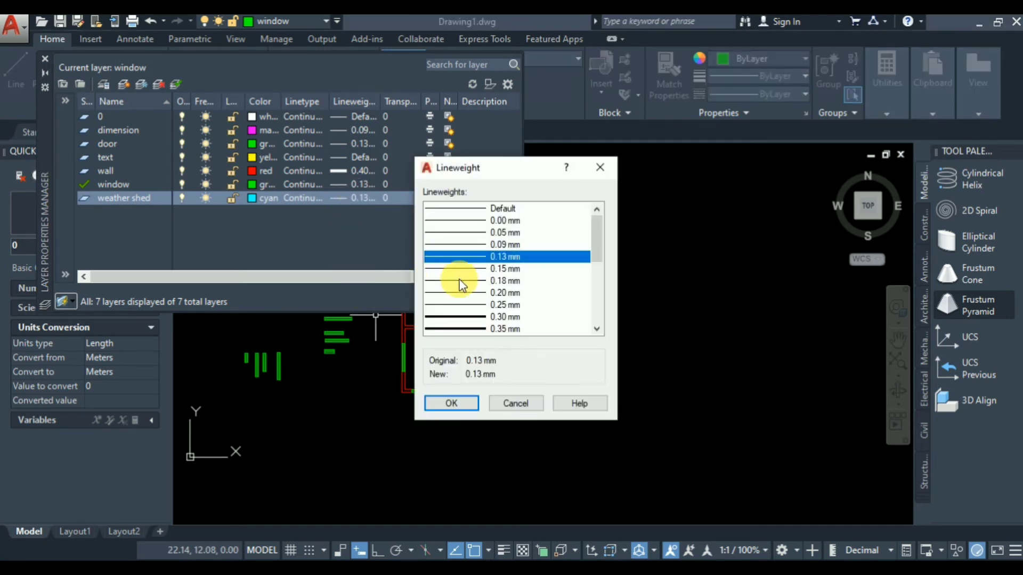
{"action": "left_click", "coordinate": [522, 244]}
{"action": "left_click", "coordinate": [452, 403]}
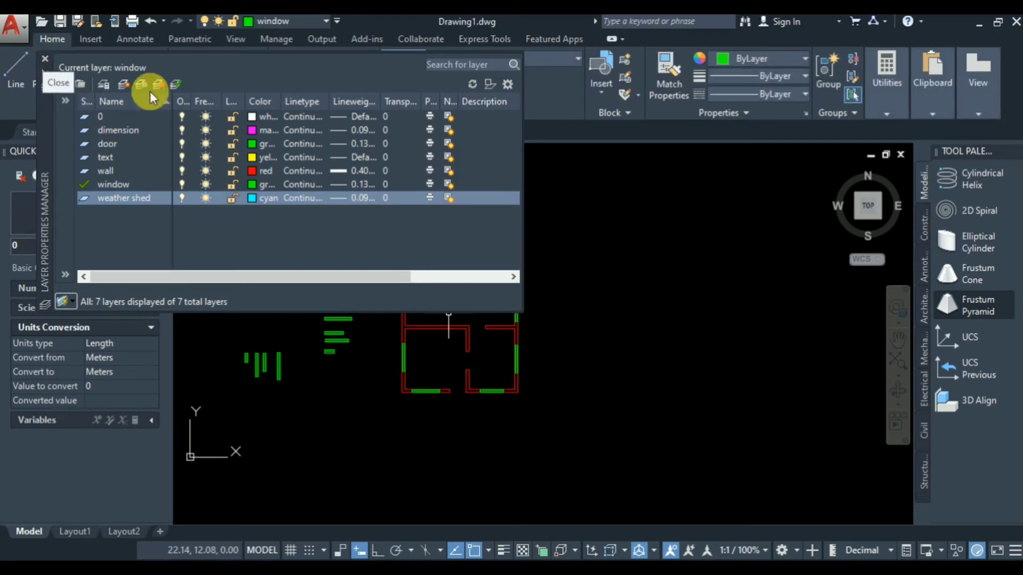
{"action": "left_click", "coordinate": [336, 196]}
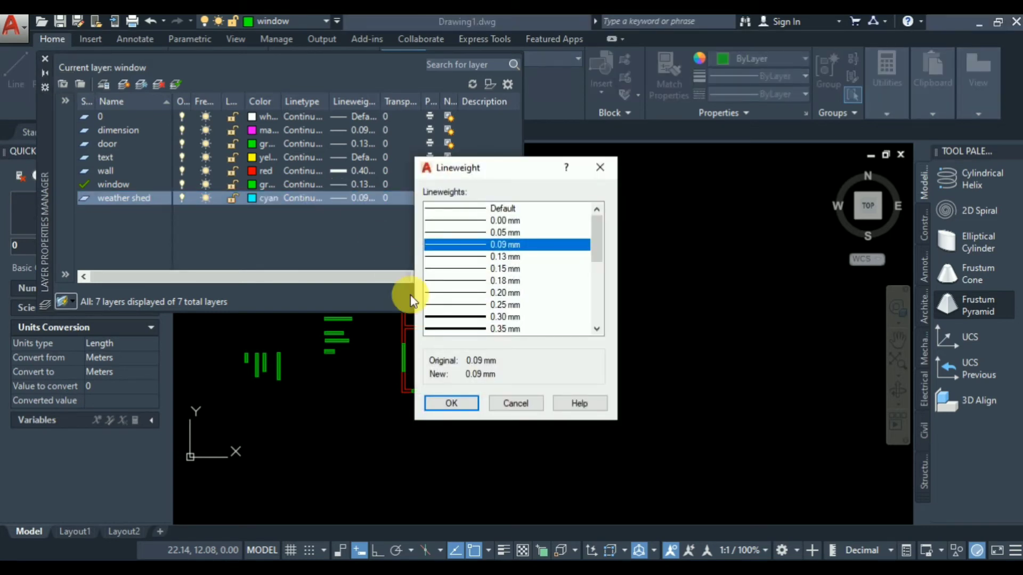
{"action": "scroll", "coordinate": [480, 267], "scroll_direction": "down", "scroll_amount": 4}
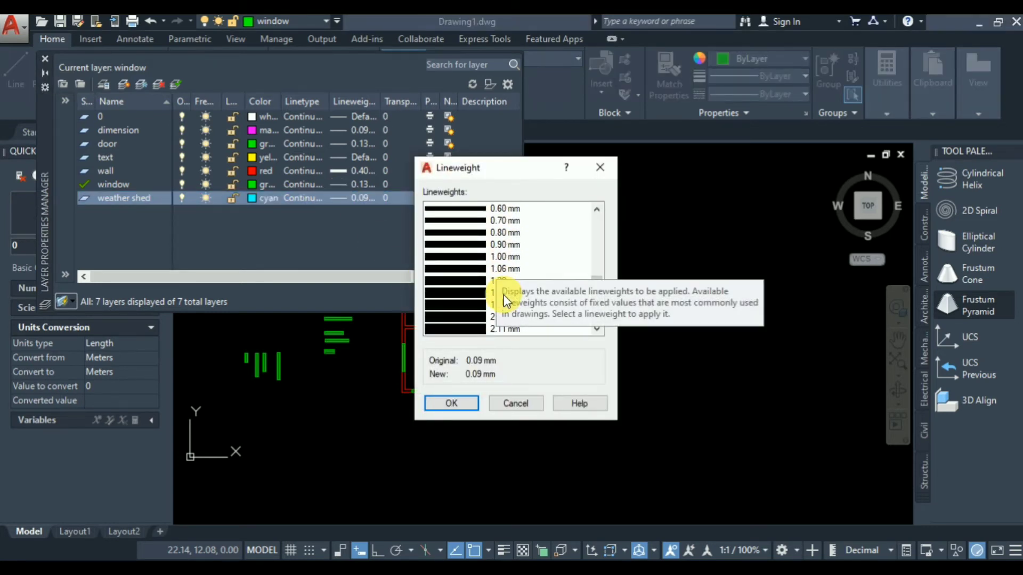
{"action": "scroll", "coordinate": [503, 302], "scroll_direction": "up", "scroll_amount": 4}
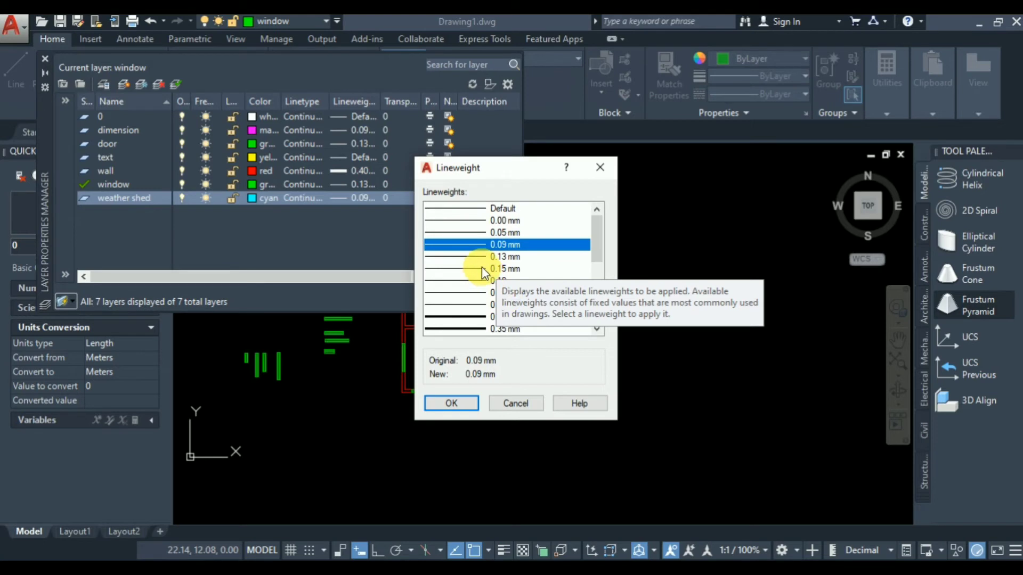
{"action": "left_click", "coordinate": [525, 400]}
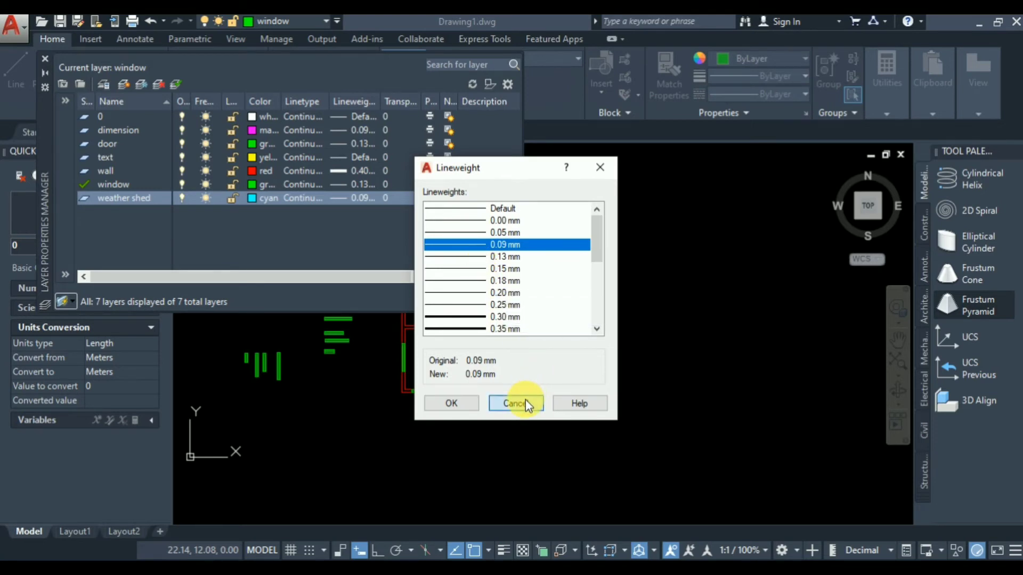
Load the ACAD_ISO07W100 ISO dot linetype and assign it to the weather shed layer
{"action": "left_click", "coordinate": [295, 196]}
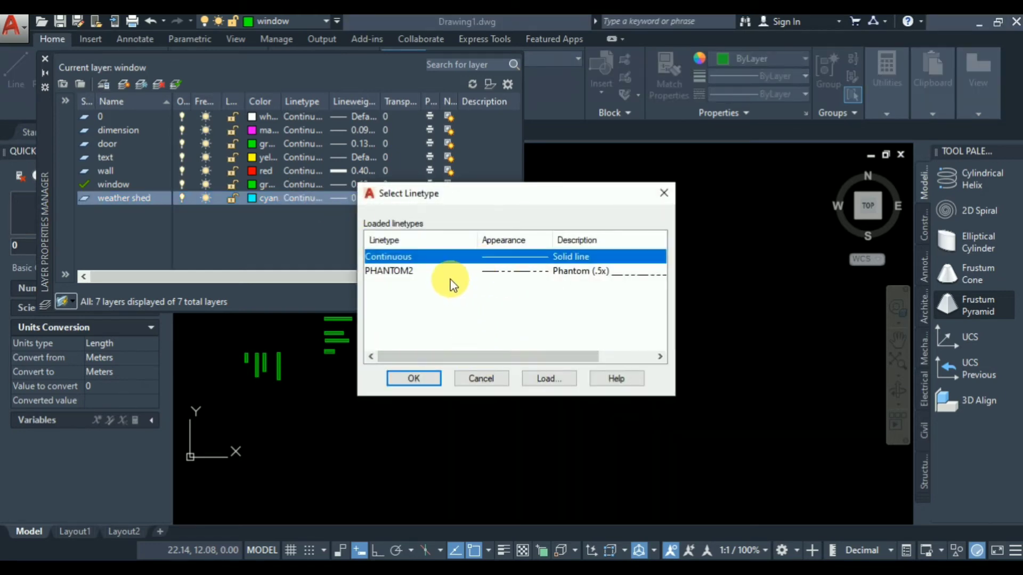
{"action": "left_click", "coordinate": [548, 378]}
{"action": "scroll", "coordinate": [498, 283], "scroll_direction": "down", "scroll_amount": 1}
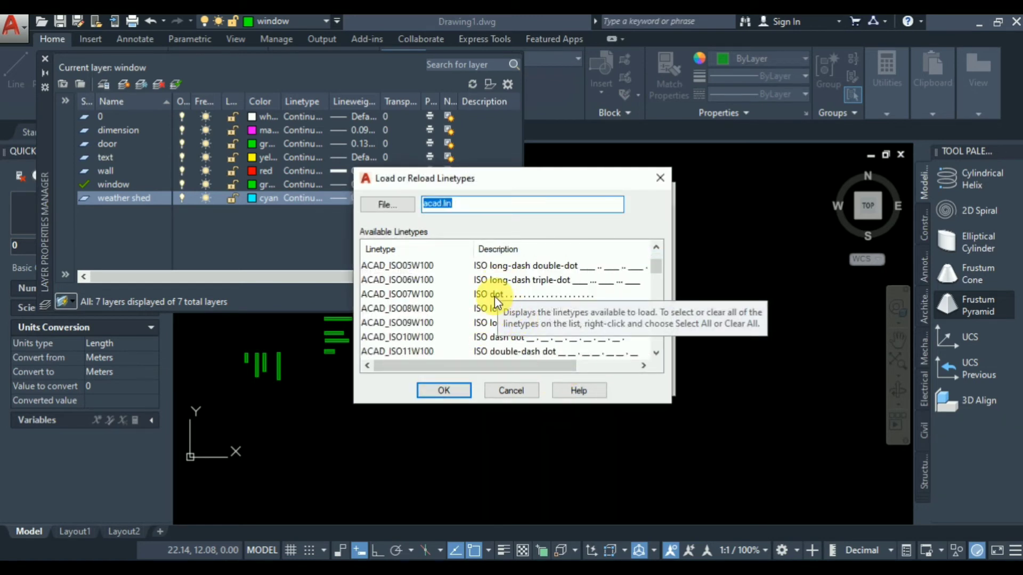
{"action": "left_click", "coordinate": [494, 296]}
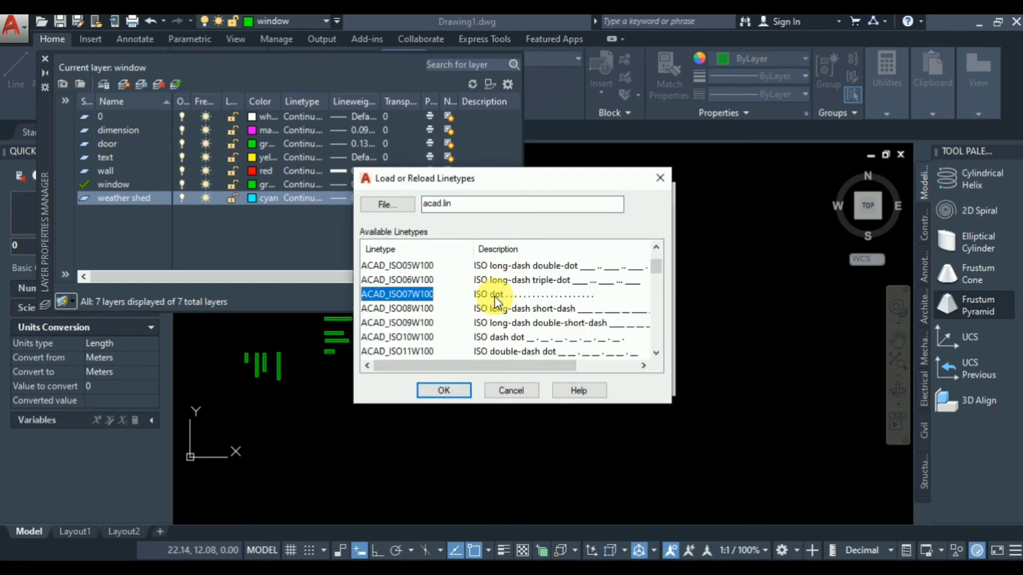
{"action": "left_click", "coordinate": [468, 389]}
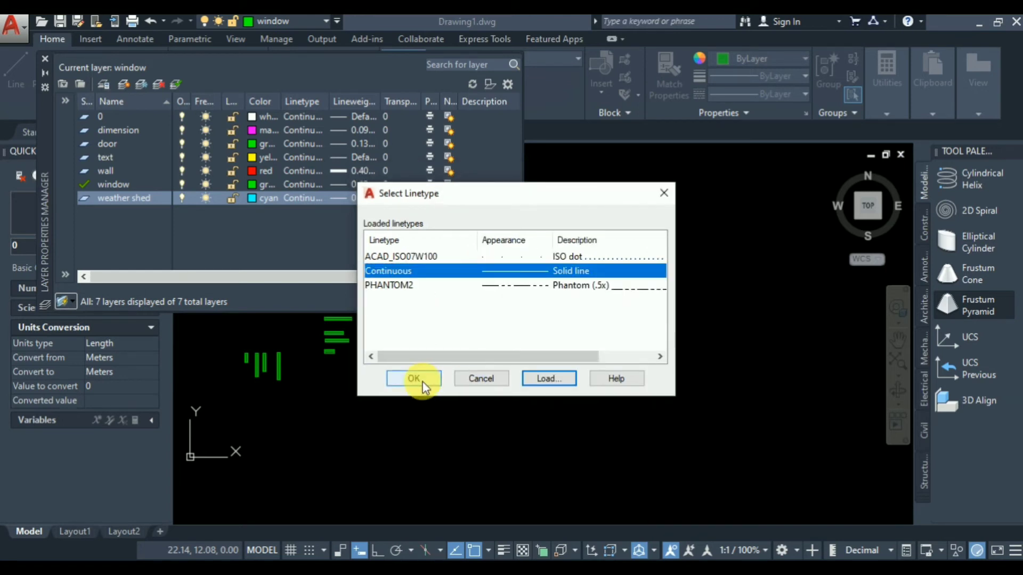
{"action": "left_click", "coordinate": [479, 258]}
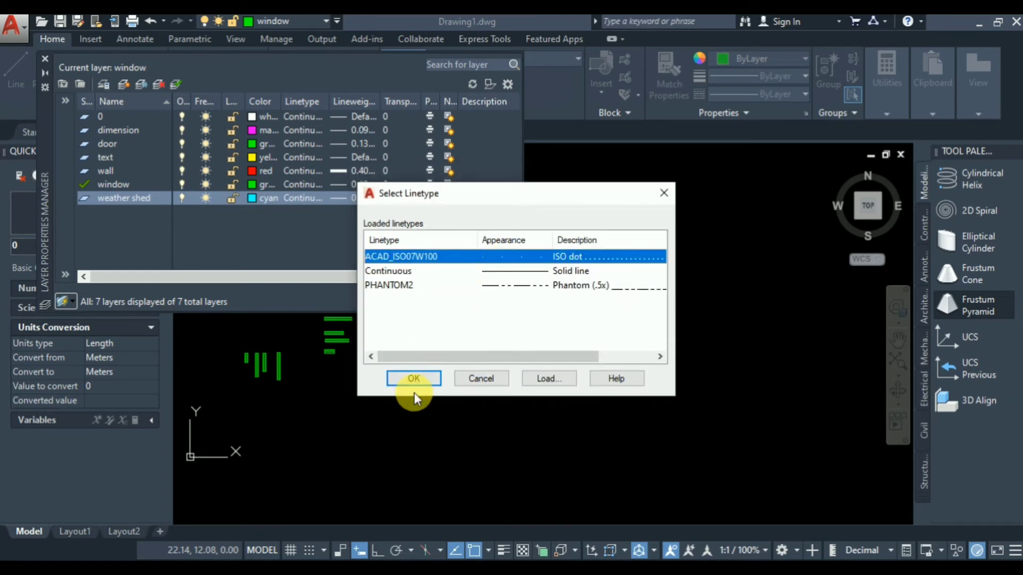
{"action": "left_click", "coordinate": [413, 379]}
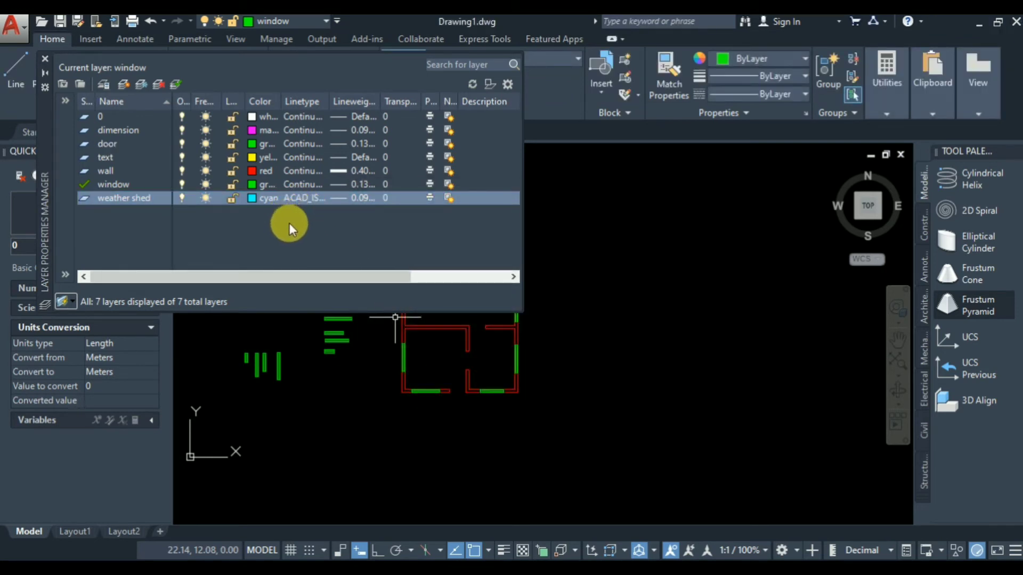
{"action": "left_click", "coordinate": [299, 197]}
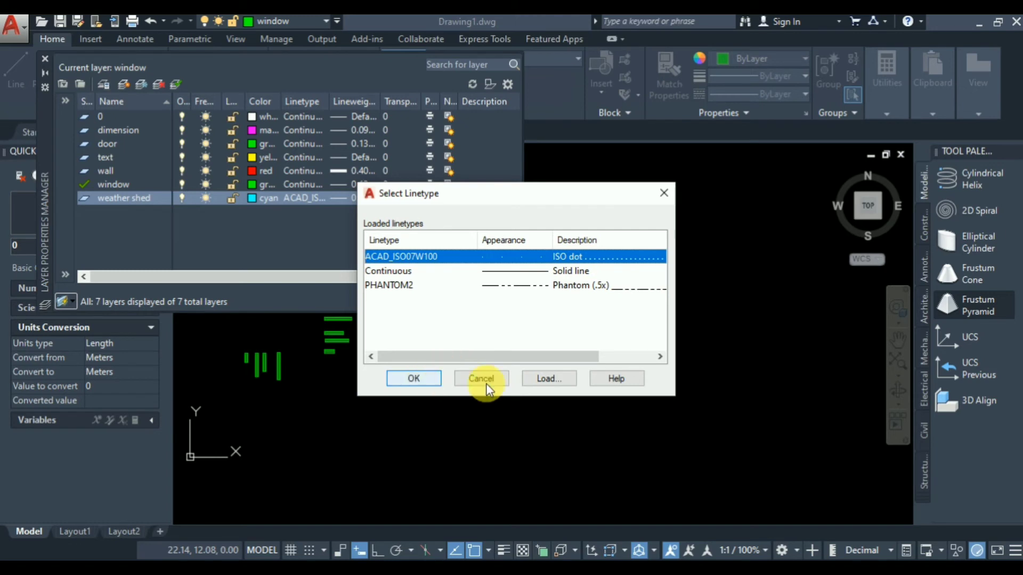
{"action": "left_click", "coordinate": [548, 377]}
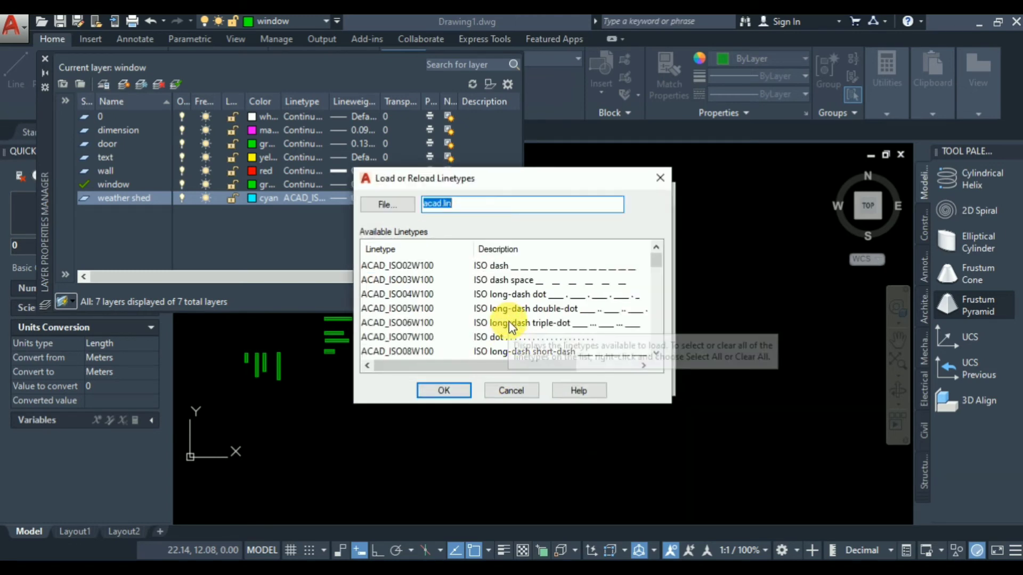
{"action": "left_click", "coordinate": [460, 387]}
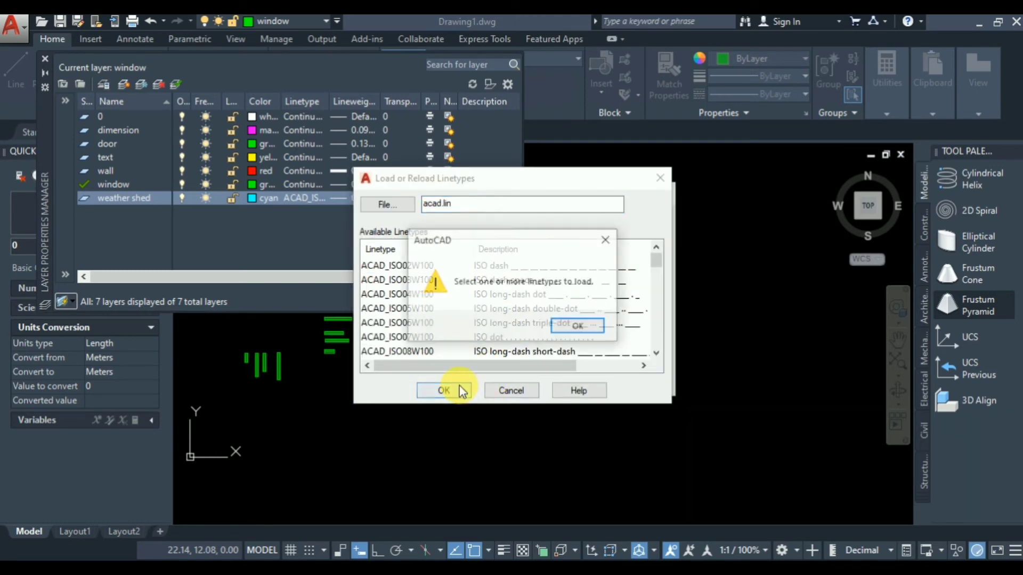
{"action": "left_click", "coordinate": [579, 326]}
{"action": "left_click", "coordinate": [511, 390]}
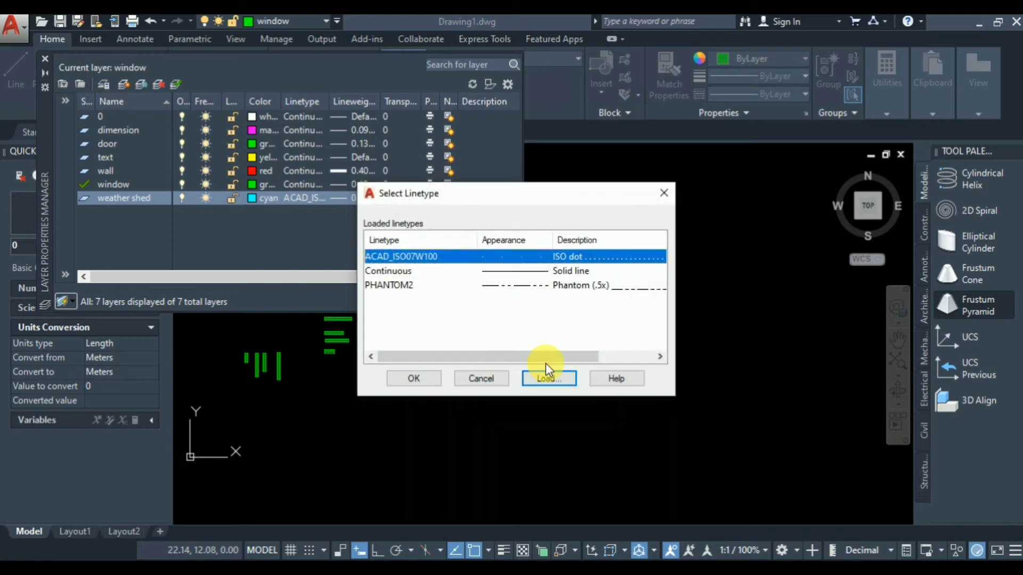
{"action": "left_click", "coordinate": [468, 380]}
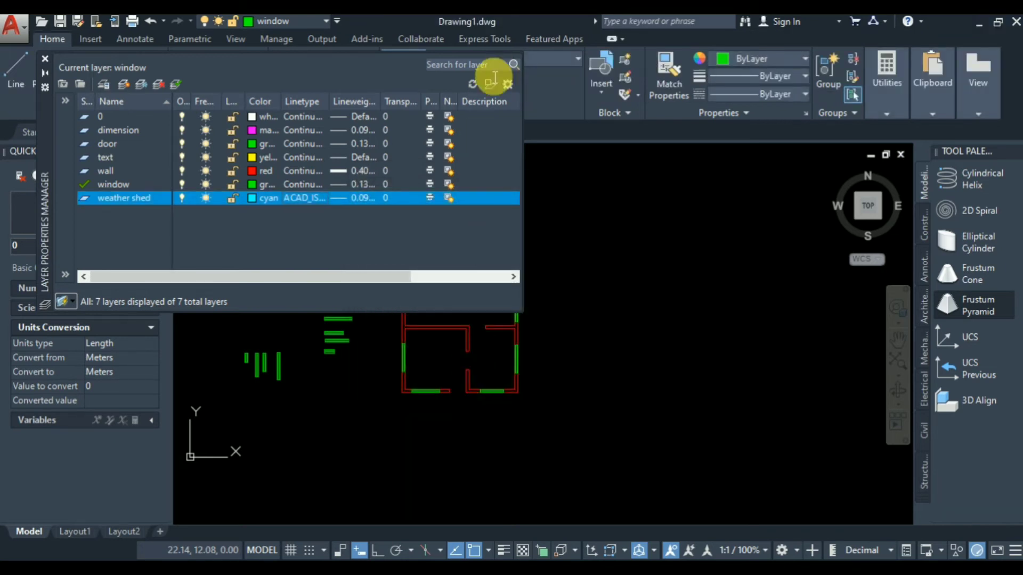
Close the layer manager and make weather shed the current layer
{"action": "left_click", "coordinate": [44, 58]}
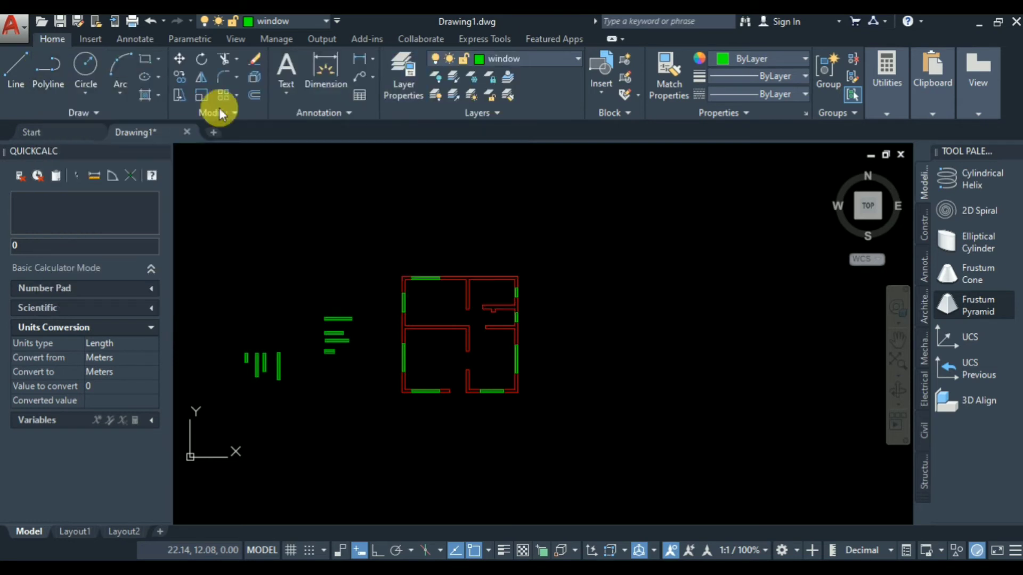
{"action": "left_click", "coordinate": [545, 57]}
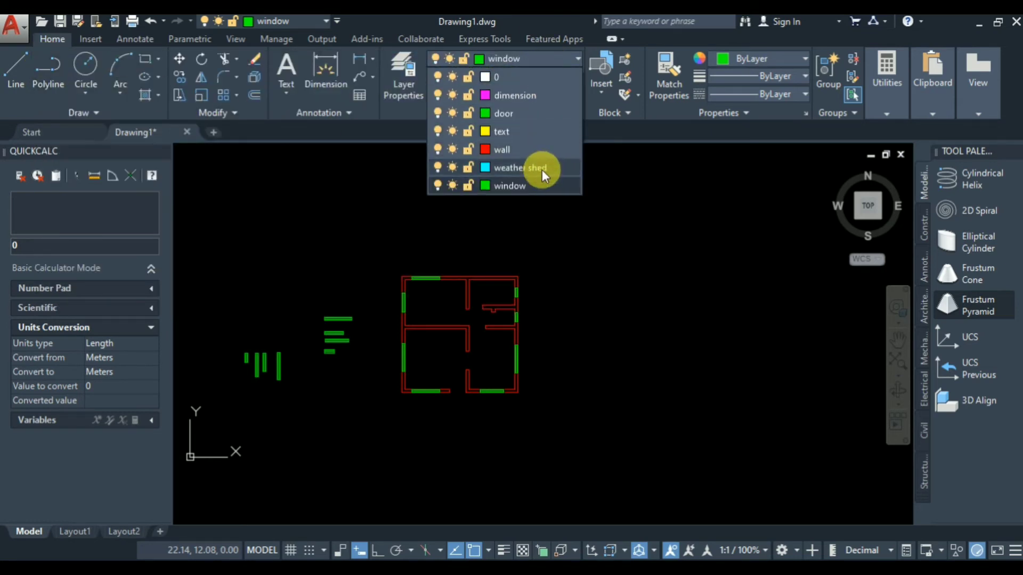
{"action": "left_click", "coordinate": [542, 169]}
{"action": "scroll", "coordinate": [358, 368], "scroll_direction": "up", "scroll_amount": 5}
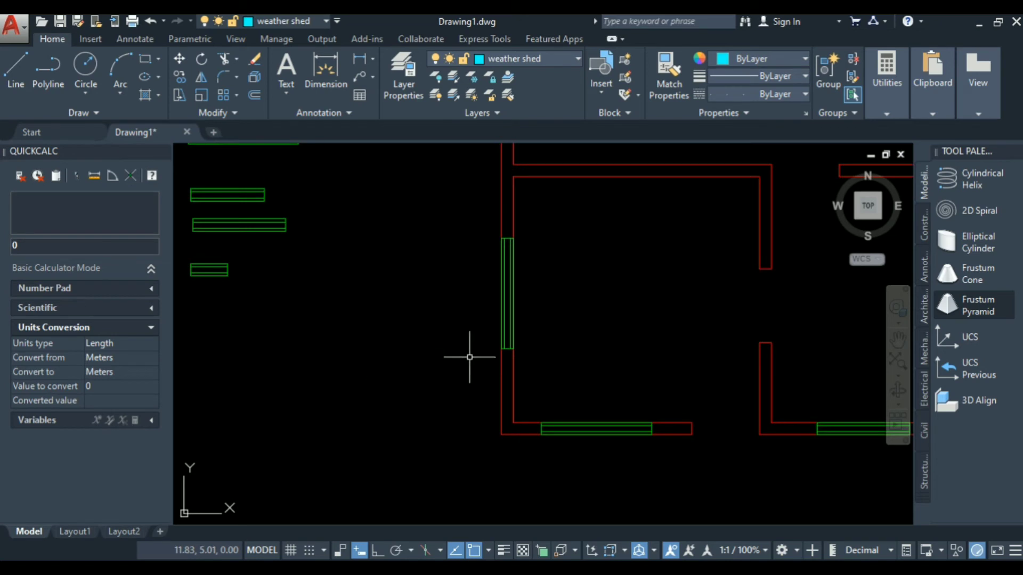
{"action": "scroll", "coordinate": [470, 357], "scroll_direction": "up", "scroll_amount": 2}
{"action": "scroll", "coordinate": [503, 361], "scroll_direction": "up", "scroll_amount": 2}
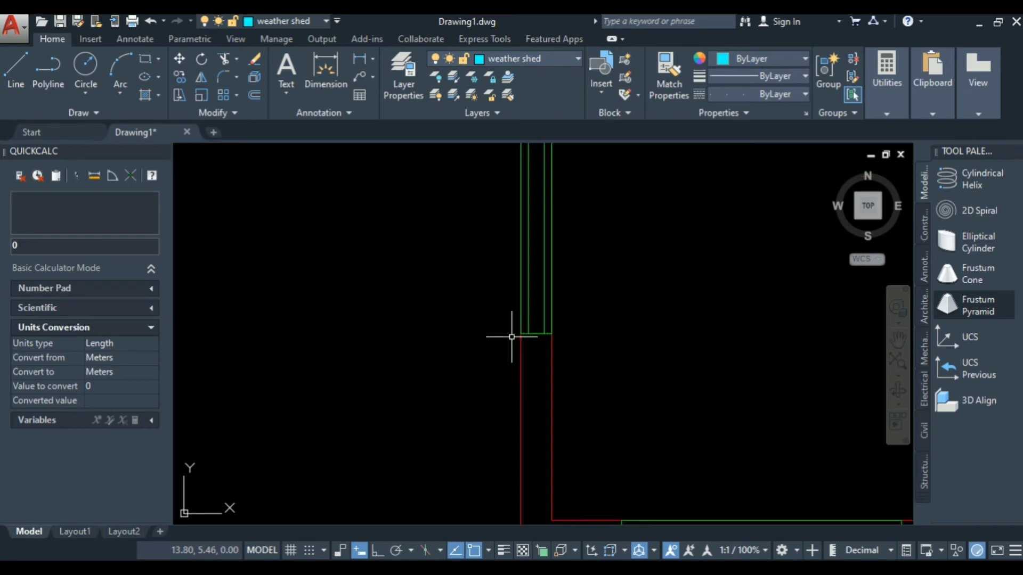
{"action": "scroll", "coordinate": [512, 337], "scroll_direction": "up", "scroll_amount": 3}
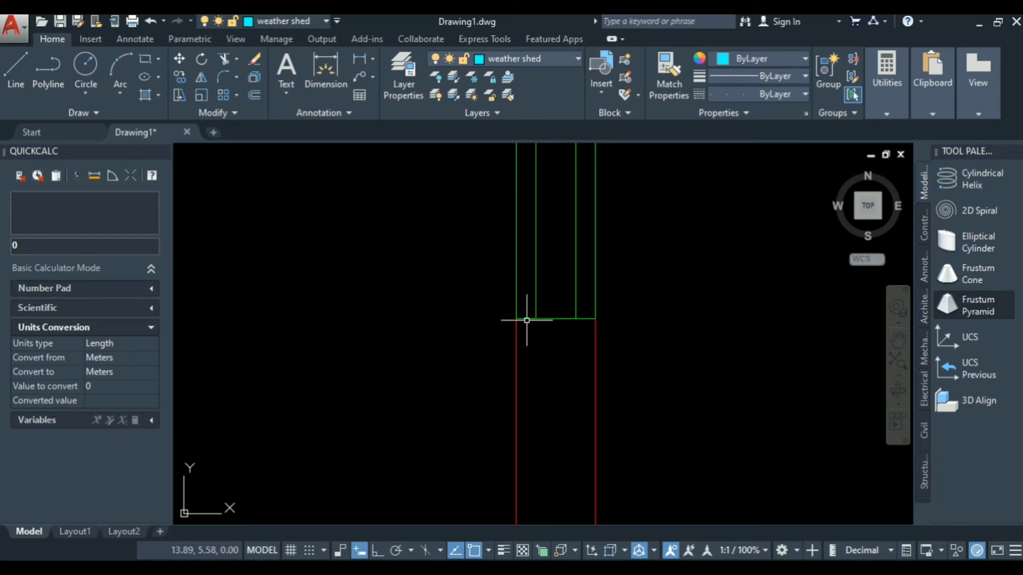
{"action": "scroll", "coordinate": [485, 324], "scroll_direction": "down", "scroll_amount": 5}
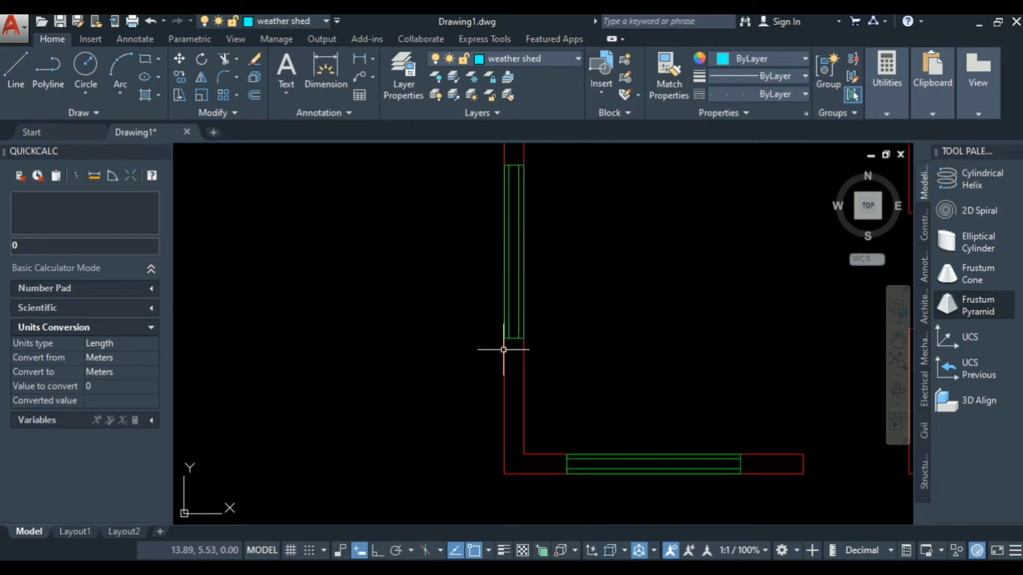
{"action": "scroll", "coordinate": [495, 353], "scroll_direction": "up", "scroll_amount": 4}
{"action": "scroll", "coordinate": [490, 357], "scroll_direction": "down", "scroll_amount": 2}
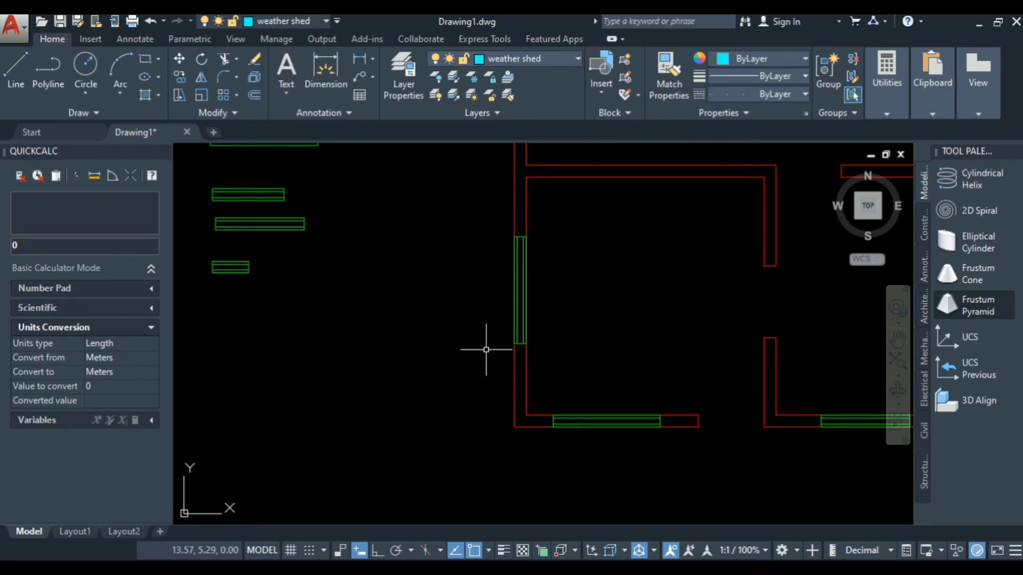
{"action": "scroll", "coordinate": [486, 350], "scroll_direction": "up", "scroll_amount": 3}
{"action": "scroll", "coordinate": [531, 366], "scroll_direction": "up", "scroll_amount": 3}
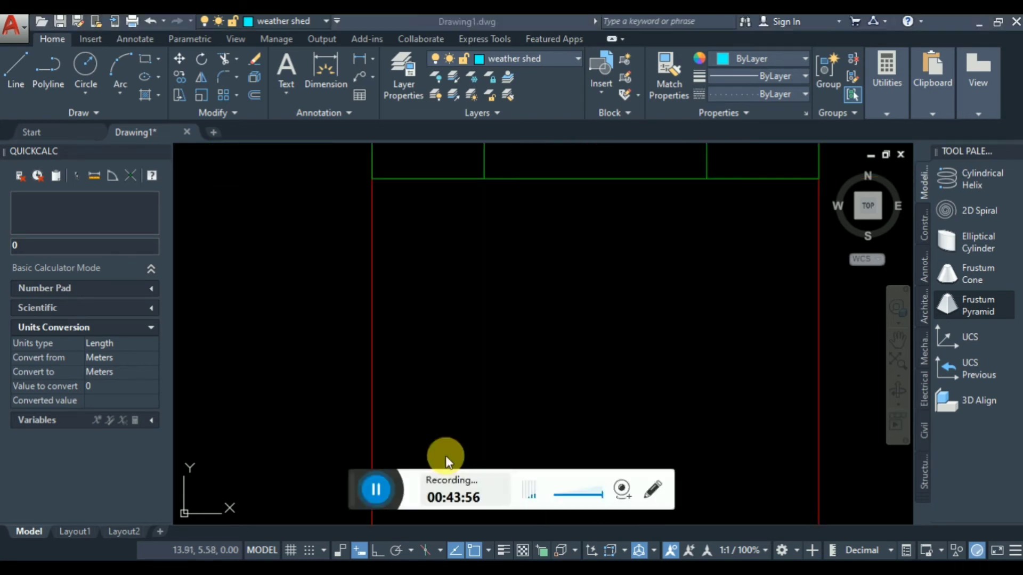
Choose weather shed as the current layer for the shade lines
{"action": "left_click", "coordinate": [564, 58]}
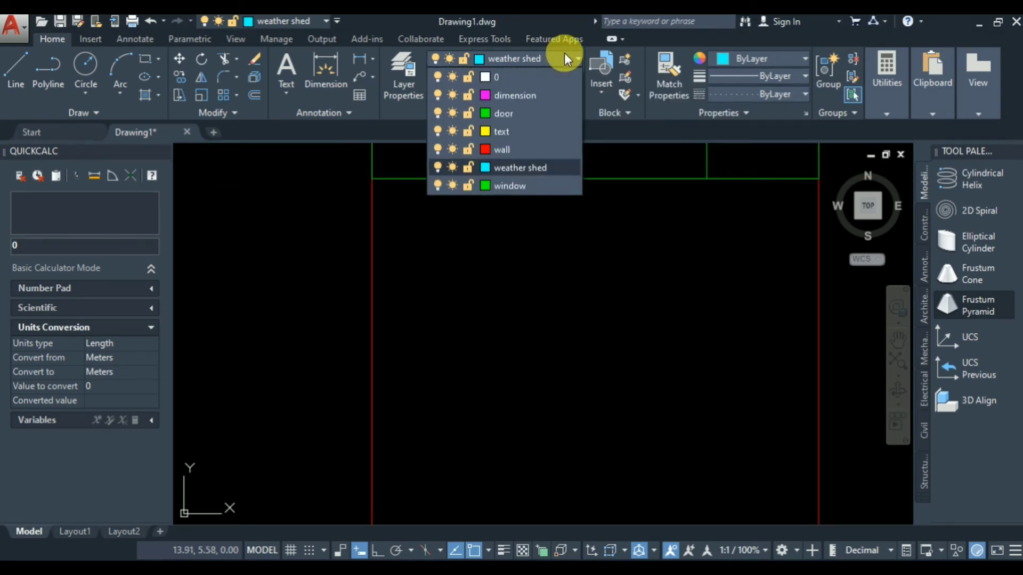
{"action": "left_click", "coordinate": [515, 166]}
{"action": "scroll", "coordinate": [584, 331], "scroll_direction": "down", "scroll_amount": 2}
{"action": "scroll", "coordinate": [481, 337], "scroll_direction": "down", "scroll_amount": 2}
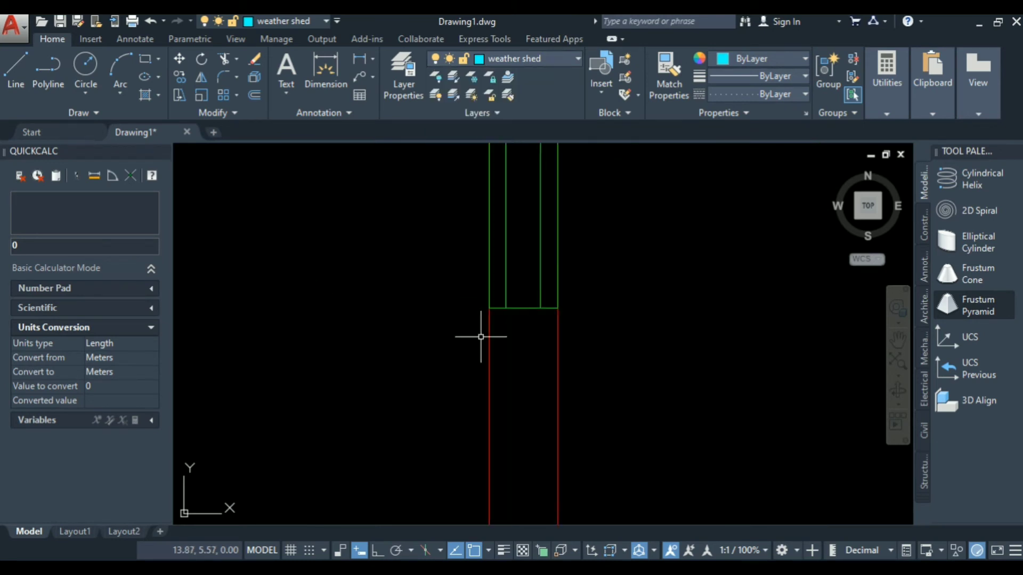
Start a line at the drawing room's west window, from its lower outer corner a short way down the wall, then 0.6 outward
{"action": "scroll", "coordinate": [465, 279], "scroll_direction": "up", "scroll_amount": 2}
{"action": "left_click", "coordinate": [542, 361]}
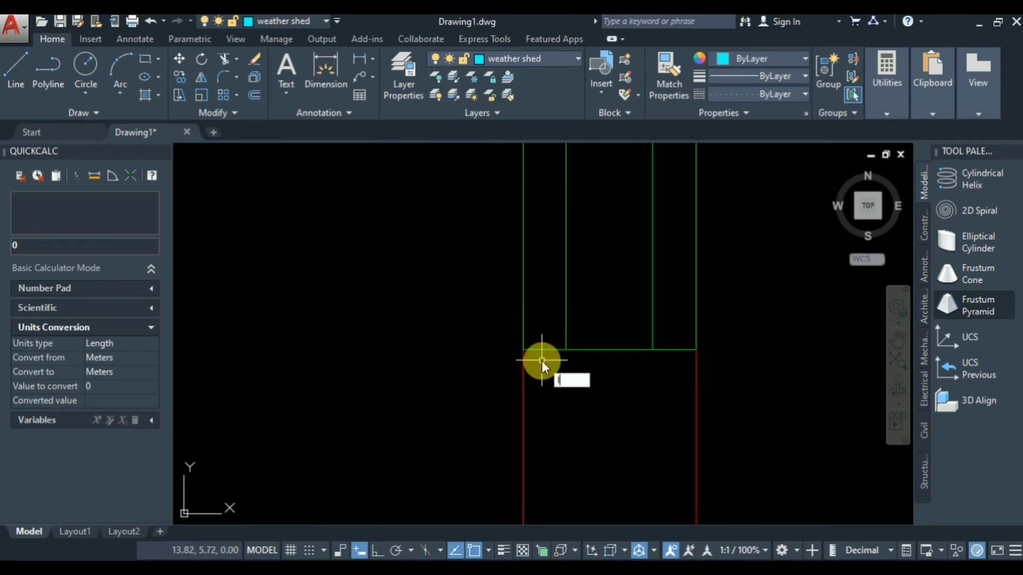
{"action": "scroll", "coordinate": [529, 354], "scroll_direction": "down", "scroll_amount": 5}
{"action": "left_click", "coordinate": [566, 389]}
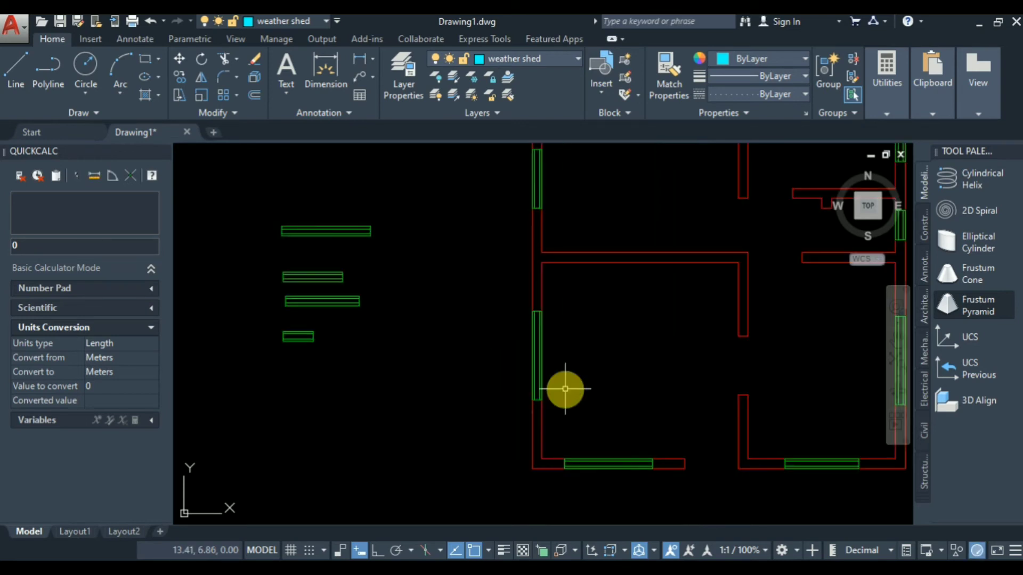
{"action": "scroll", "coordinate": [560, 393], "scroll_direction": "up", "scroll_amount": 8}
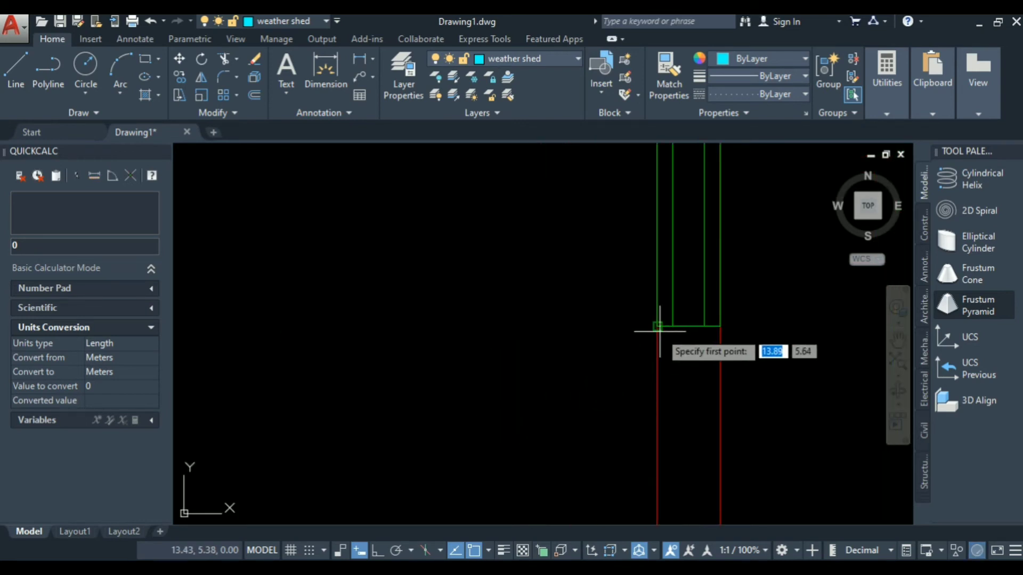
{"action": "left_click", "coordinate": [658, 325]}
{"action": "type", "text": ".0"}
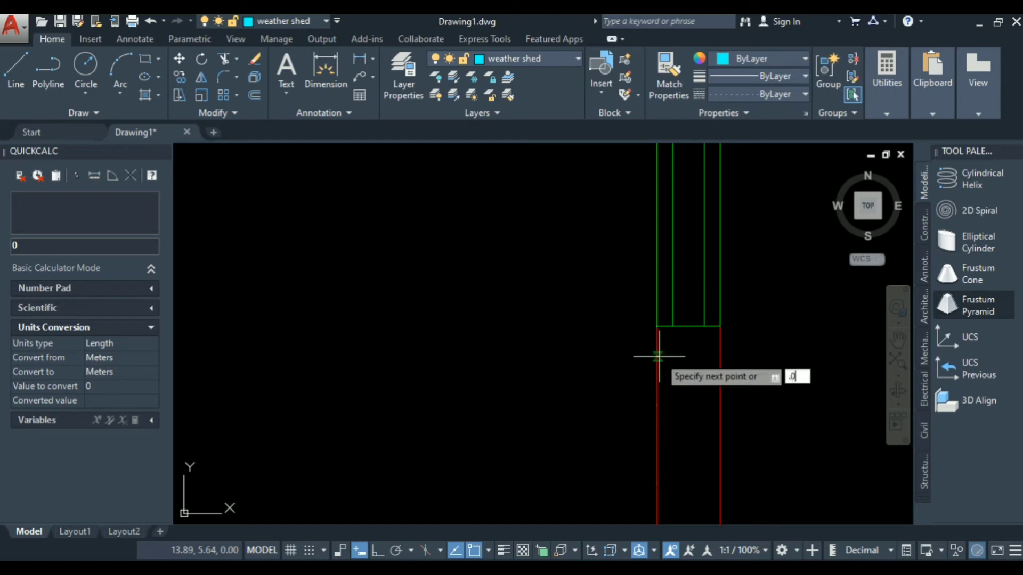
{"action": "key", "text": "Return"}
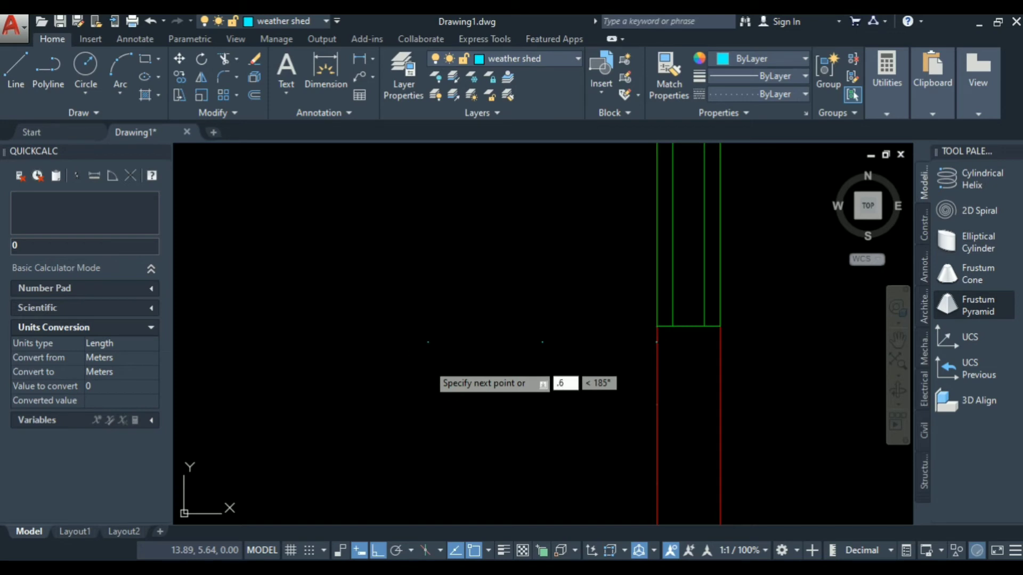
{"action": "type", "text": ".6"}
{"action": "key", "text": "Return"}
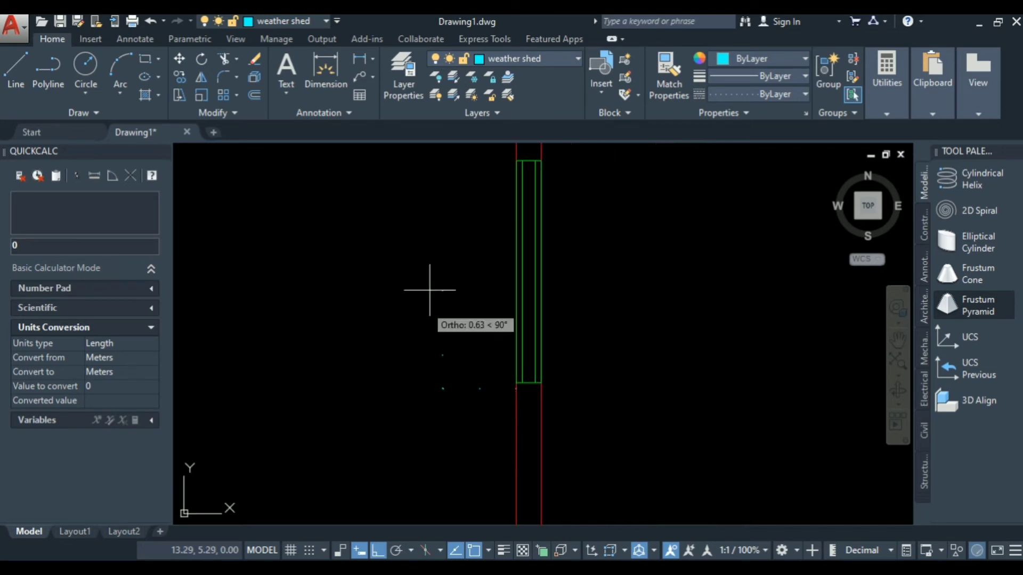
Check the W1 shade outline beside the drawing room in the reference image and return to the drawing
{"action": "scroll", "coordinate": [422, 225], "scroll_direction": "down", "scroll_amount": 5}
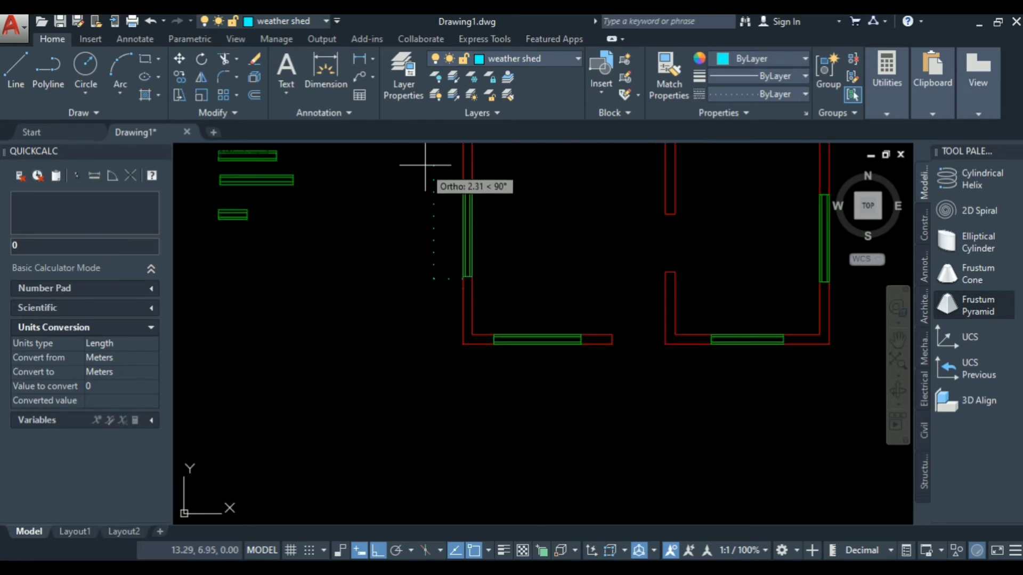
{"action": "scroll", "coordinate": [441, 199], "scroll_direction": "up", "scroll_amount": 4}
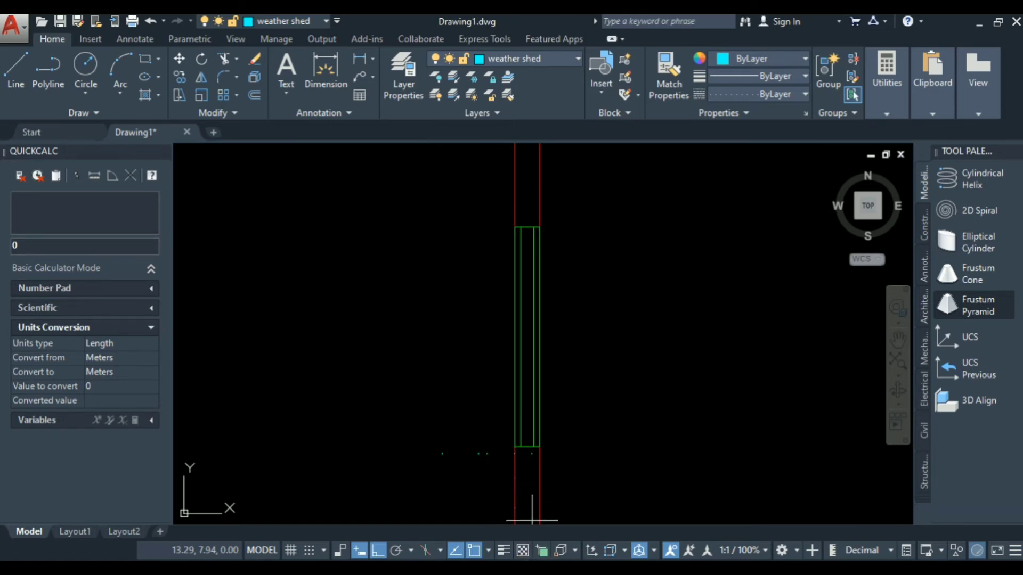
{"action": "left_click", "coordinate": [571, 568]}
{"action": "left_click", "coordinate": [569, 569]}
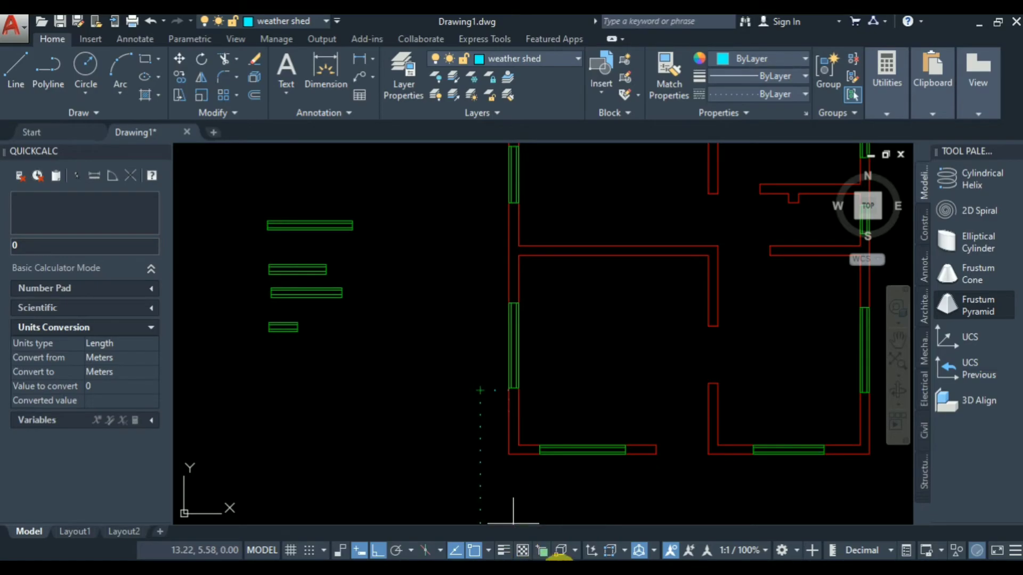
{"action": "left_click", "coordinate": [560, 568]}
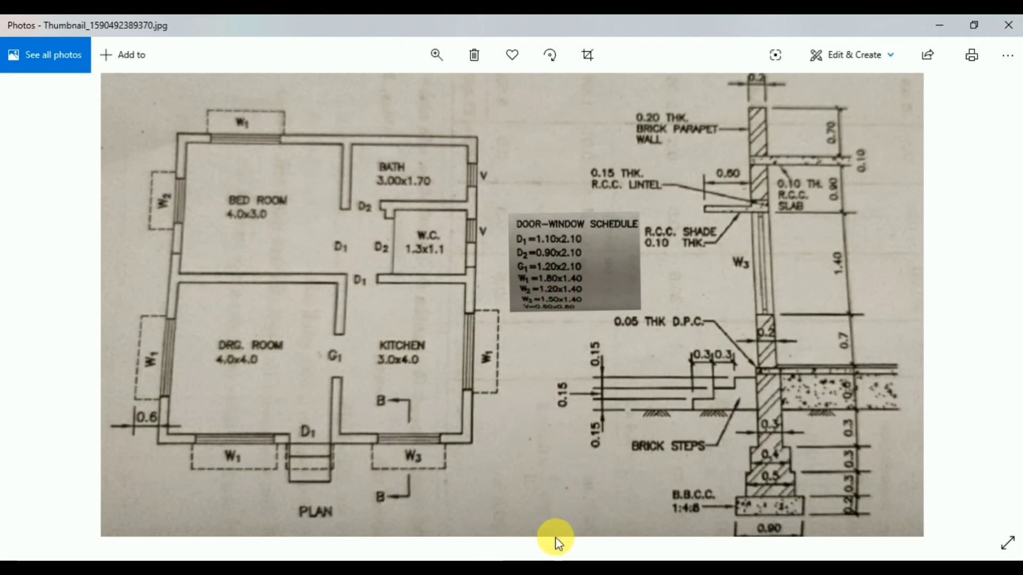
{"action": "mouse_move", "coordinate": [559, 568]}
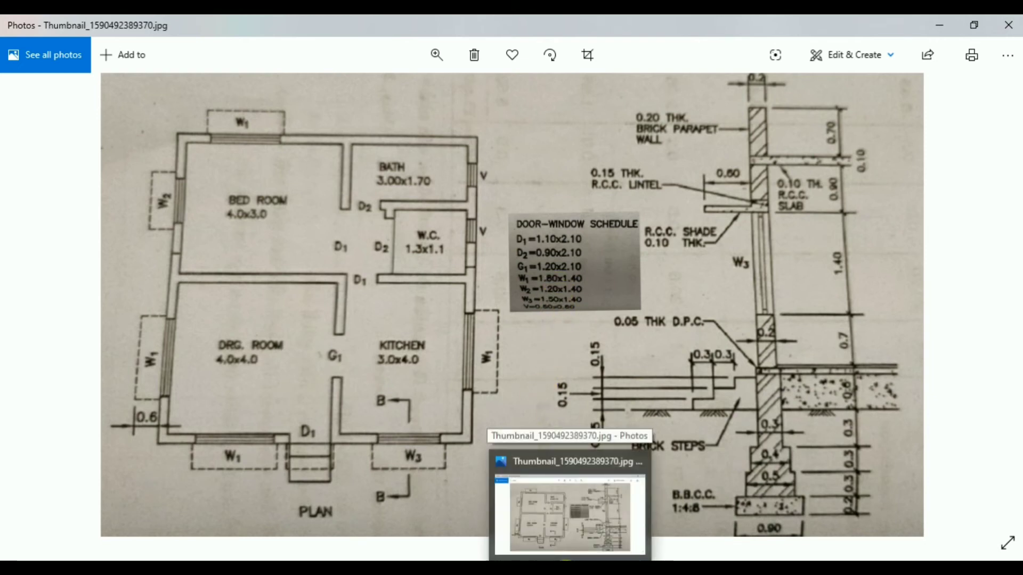
{"action": "left_click", "coordinate": [566, 572]}
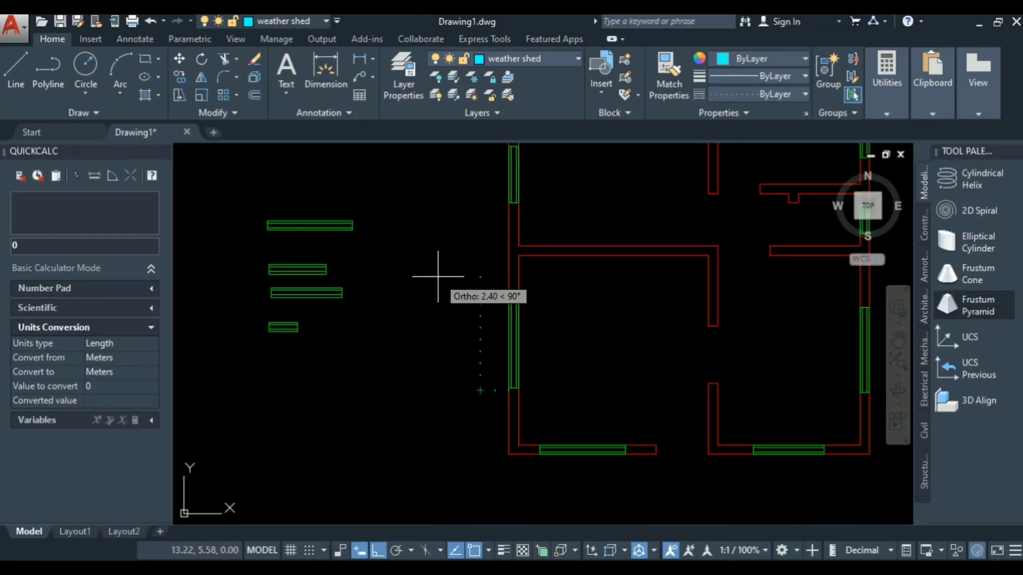
Continue the shade outline 1.9 upward parallel to the window and close it back to the outer wall face
{"action": "type", "text": "1.9"}
{"action": "key", "text": "Return"}
{"action": "scroll", "coordinate": [529, 281], "scroll_direction": "up", "scroll_amount": 8}
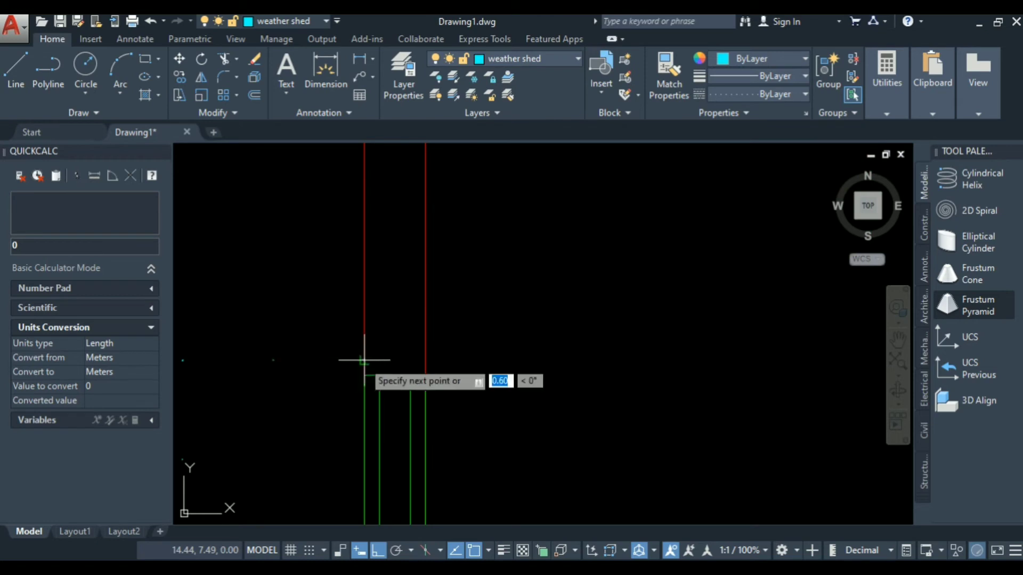
{"action": "scroll", "coordinate": [525, 393], "scroll_direction": "down", "scroll_amount": 8}
Select the three lines of the new shade outline and open their properties
{"action": "left_click", "coordinate": [546, 325]}
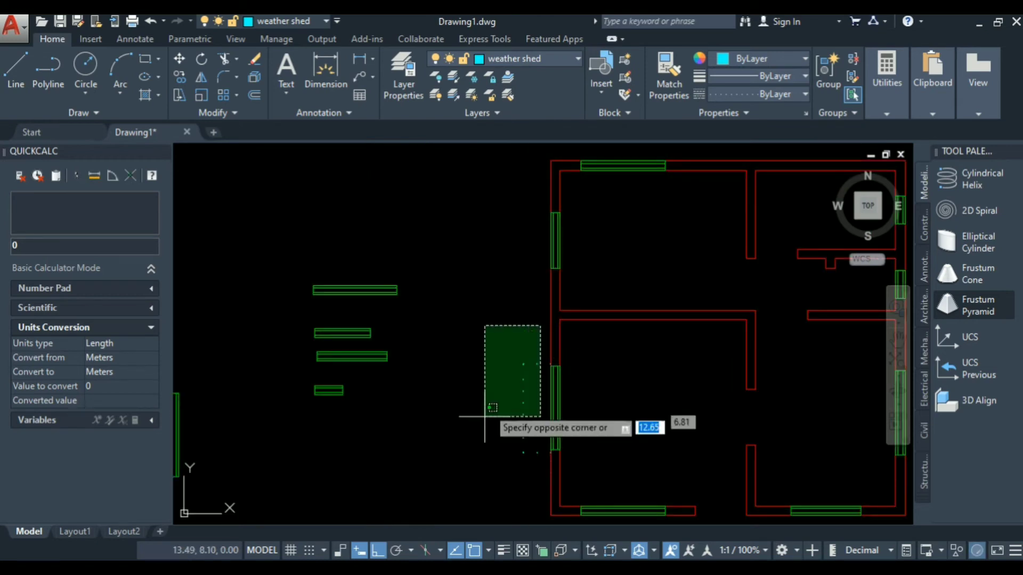
{"action": "left_click", "coordinate": [457, 446]}
{"action": "left_click", "coordinate": [116, 453]}
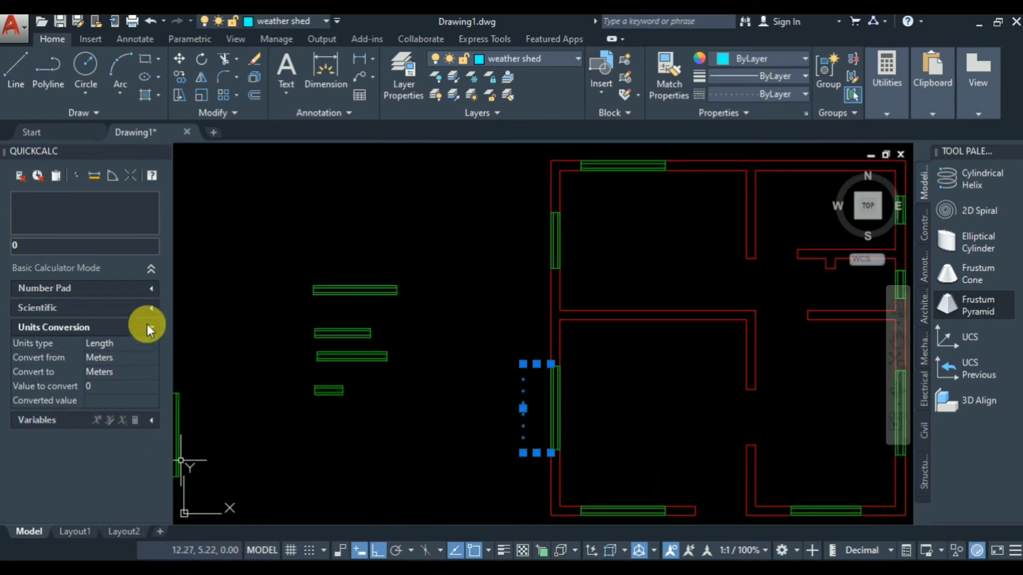
{"action": "right_click", "coordinate": [499, 419]}
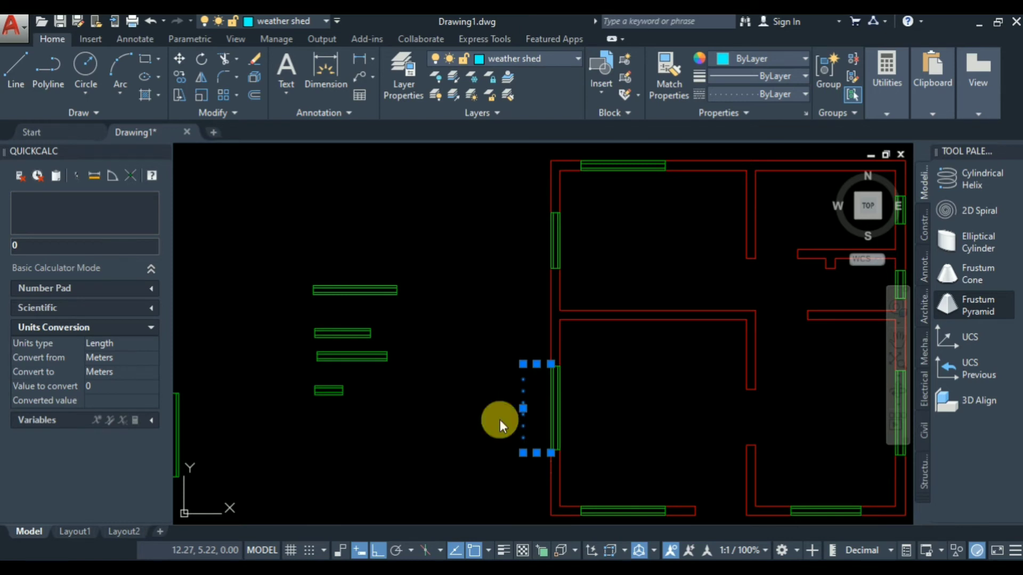
{"action": "left_click", "coordinate": [430, 393]}
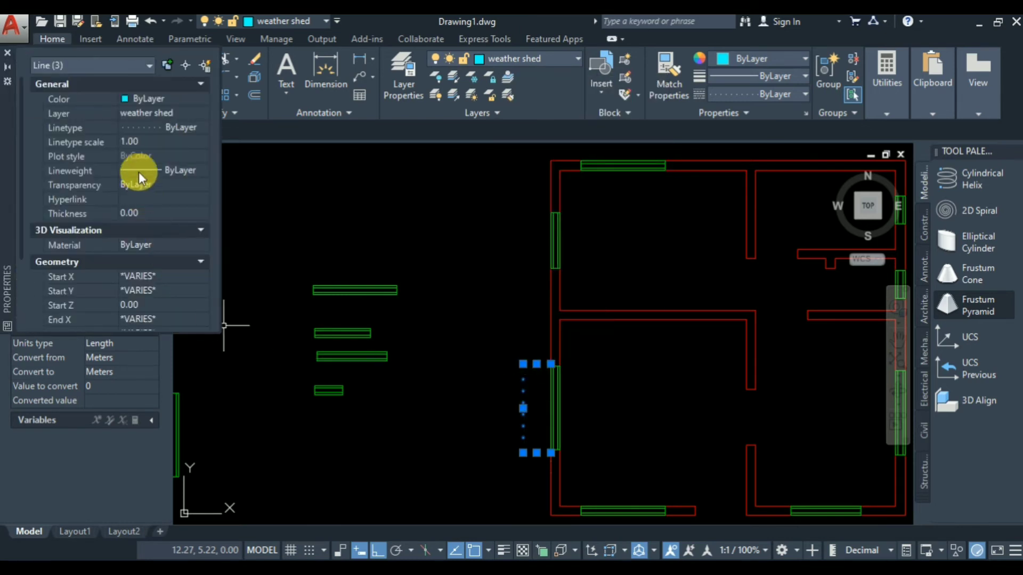
Try a linetype scale of 2 on the three shade lines
{"action": "left_click", "coordinate": [150, 143]}
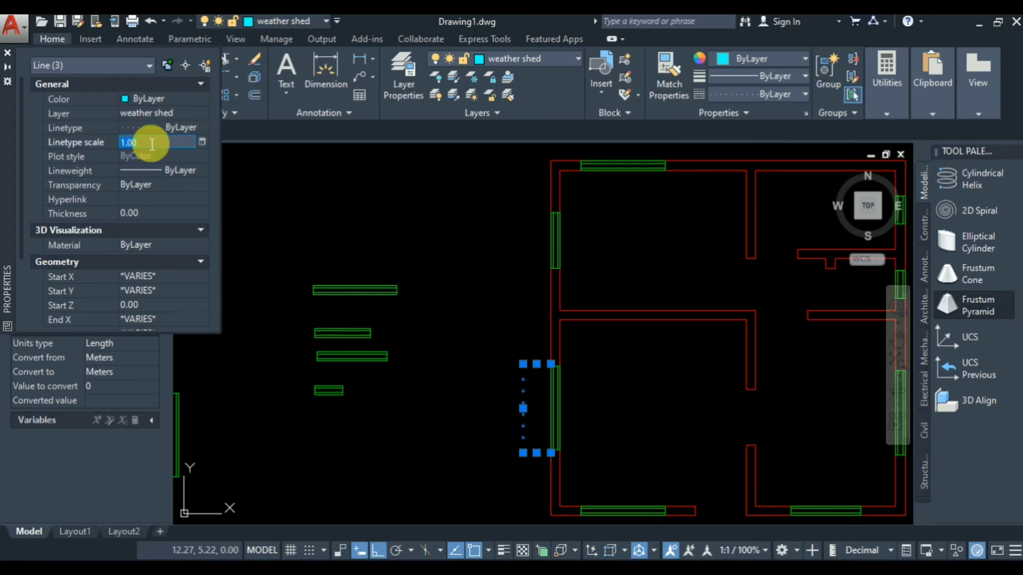
{"action": "type", "text": "2"}
{"action": "key", "text": "Return"}
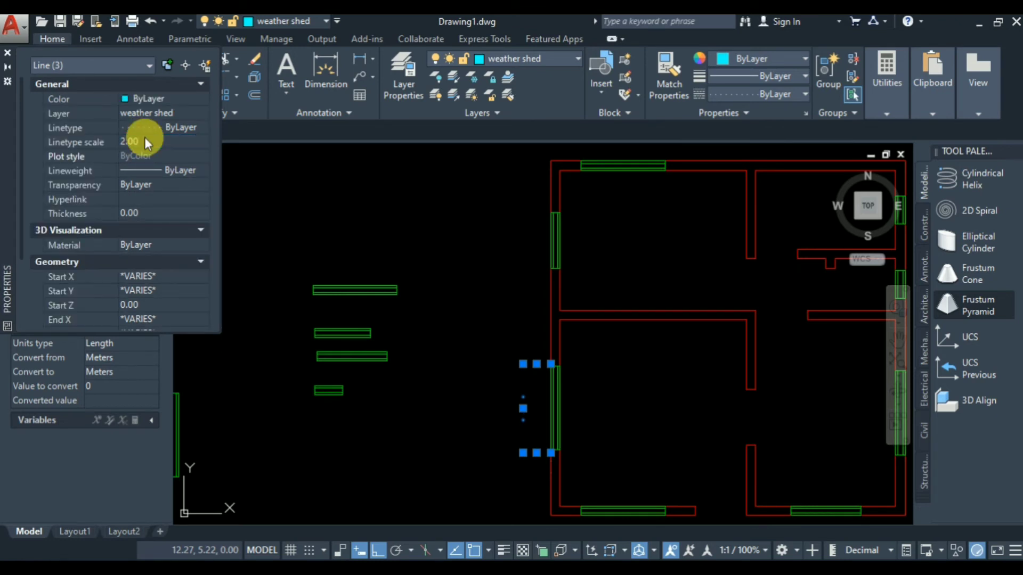
Set the linetype scale of the three shade lines to 0.5 and clear the selection
{"action": "left_click", "coordinate": [151, 147]}
{"action": "type", "text": "0.5"}
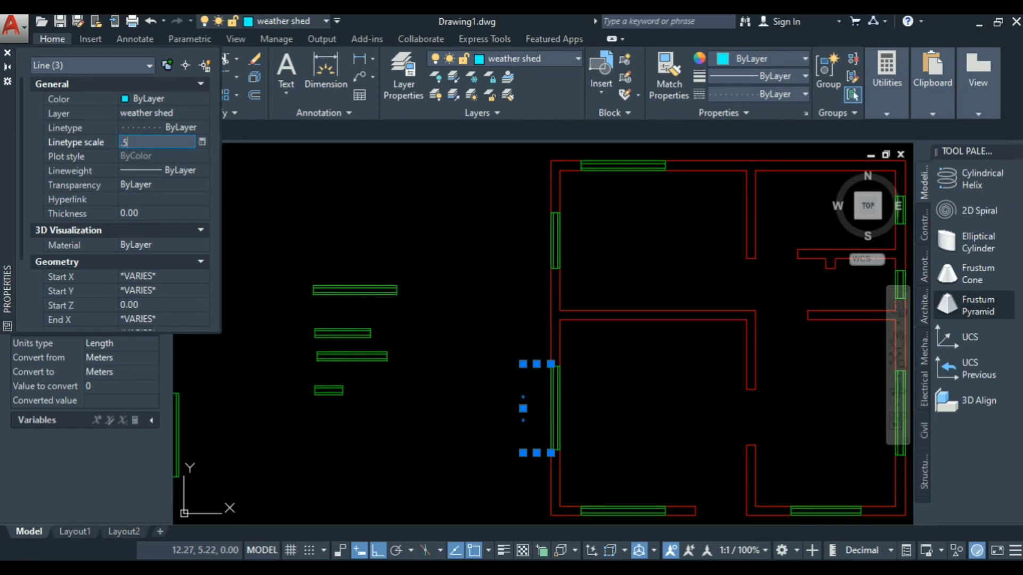
{"action": "key", "text": "Return"}
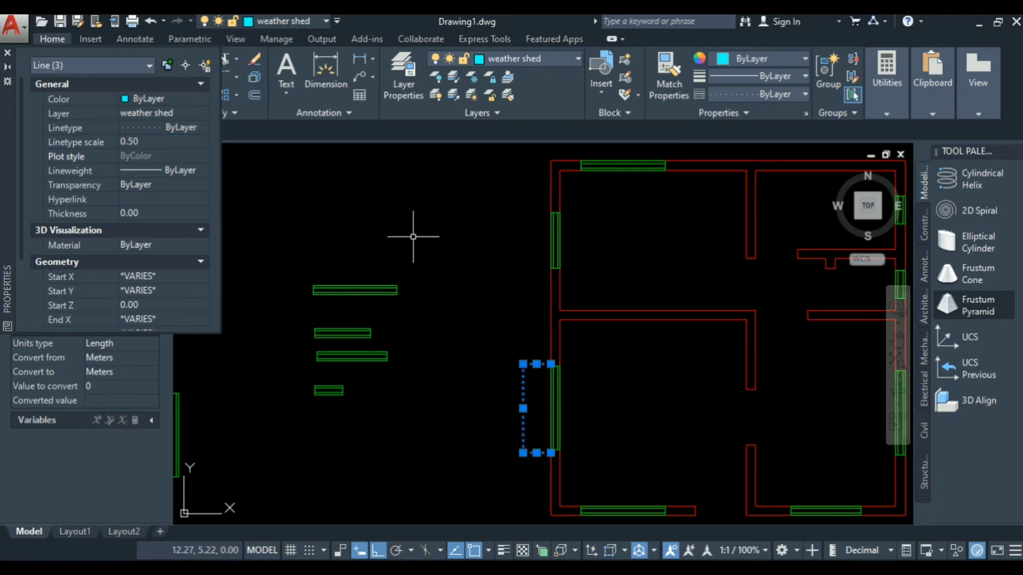
{"action": "key", "text": "Escape"}
Examine the dotted shade outline beside the drawing room's west window, including the short wall segment at its lower corner
{"action": "scroll", "coordinate": [469, 293], "scroll_direction": "down", "scroll_amount": 3}
{"action": "scroll", "coordinate": [487, 400], "scroll_direction": "up", "scroll_amount": 5}
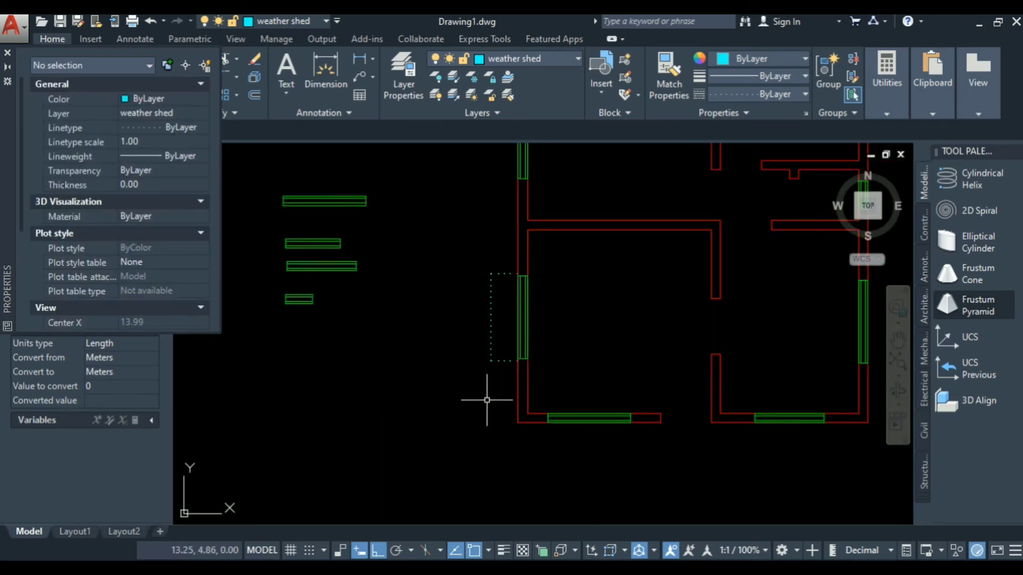
{"action": "scroll", "coordinate": [521, 360], "scroll_direction": "up", "scroll_amount": 5}
{"action": "scroll", "coordinate": [548, 414], "scroll_direction": "down", "scroll_amount": 3}
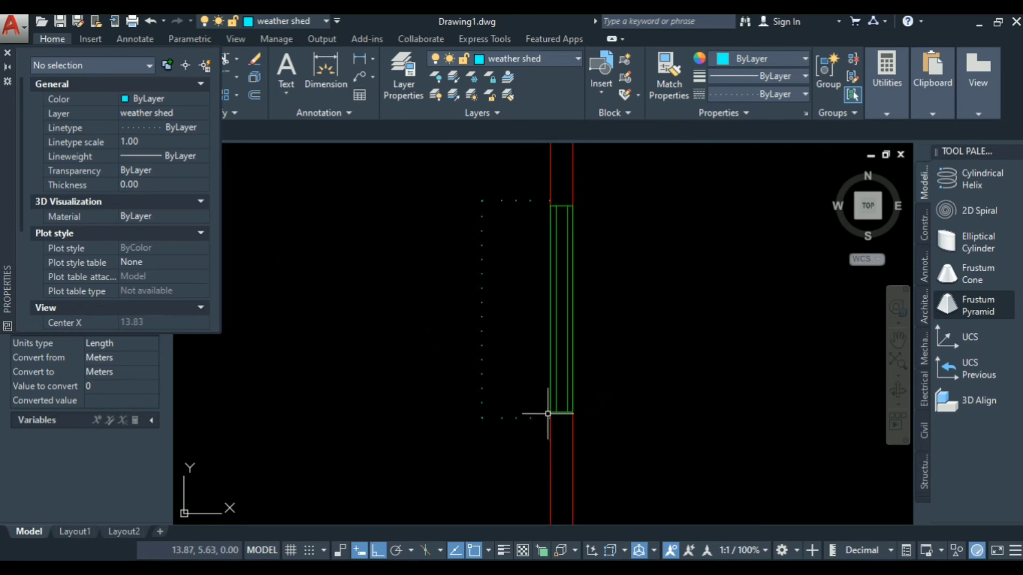
{"action": "scroll", "coordinate": [404, 360], "scroll_direction": "down", "scroll_amount": 4}
{"action": "scroll", "coordinate": [404, 360], "scroll_direction": "down", "scroll_amount": 4}
{"action": "scroll", "coordinate": [406, 372], "scroll_direction": "up", "scroll_amount": 4}
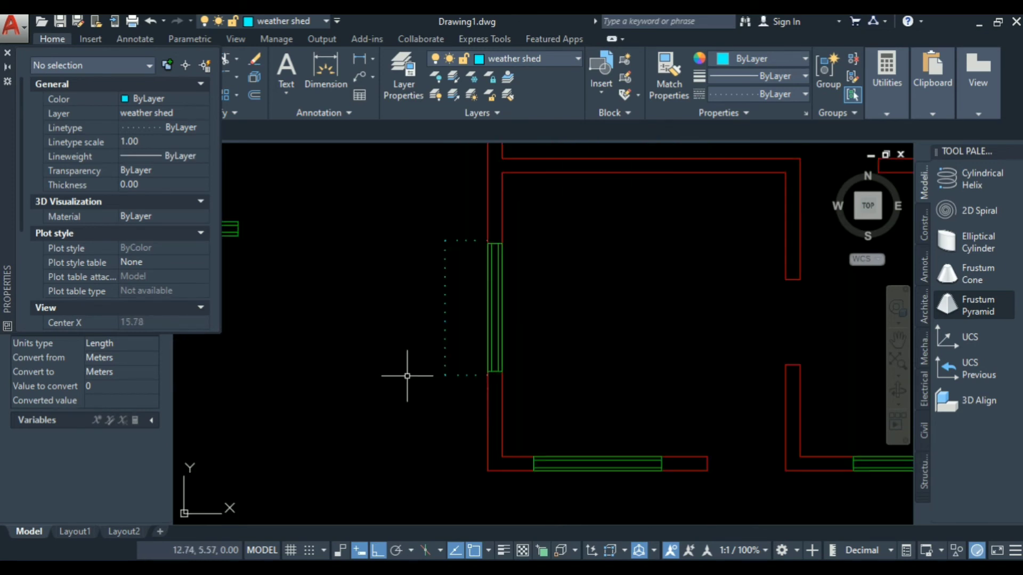
{"action": "scroll", "coordinate": [437, 391], "scroll_direction": "up", "scroll_amount": 1}
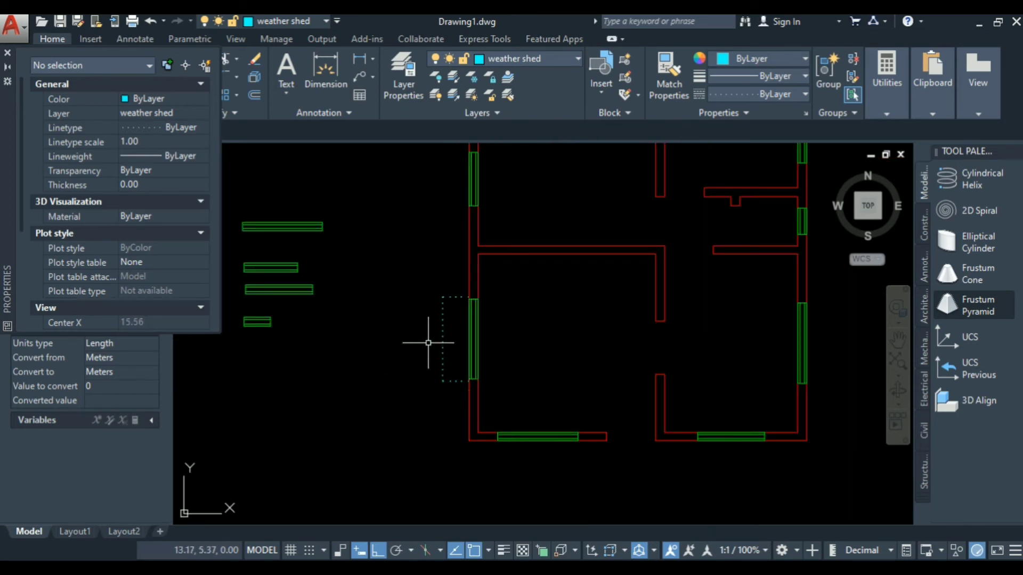
{"action": "scroll", "coordinate": [450, 304], "scroll_direction": "up", "scroll_amount": 4}
{"action": "scroll", "coordinate": [458, 409], "scroll_direction": "up", "scroll_amount": 7}
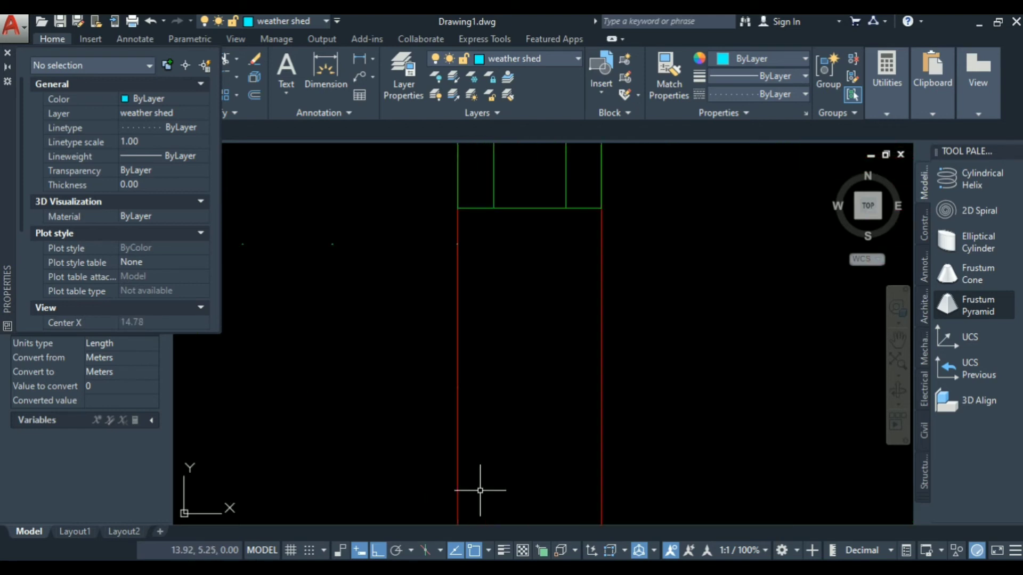
{"action": "left_click", "coordinate": [425, 183]}
{"action": "left_click", "coordinate": [469, 266]}
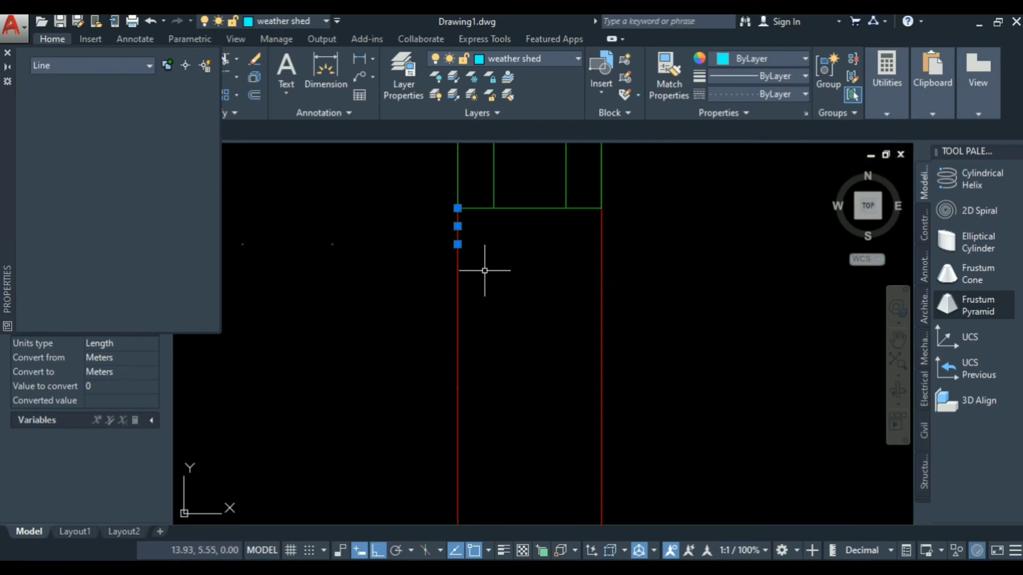
{"action": "key", "text": "Escape"}
{"action": "scroll", "coordinate": [513, 355], "scroll_direction": "down", "scroll_amount": 3}
{"action": "scroll", "coordinate": [407, 338], "scroll_direction": "down", "scroll_amount": 6}
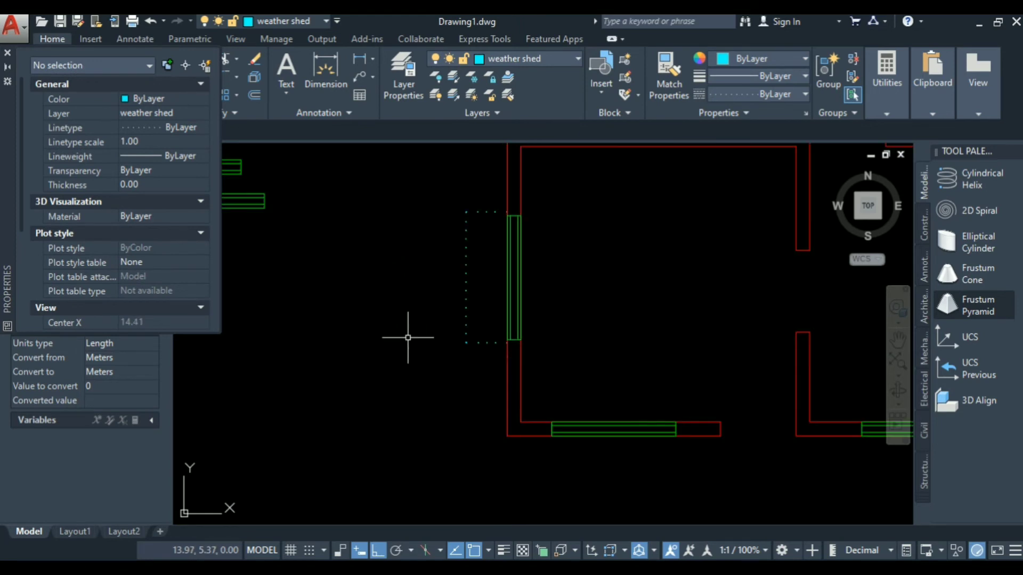
{"action": "scroll", "coordinate": [410, 297], "scroll_direction": "up", "scroll_amount": 4}
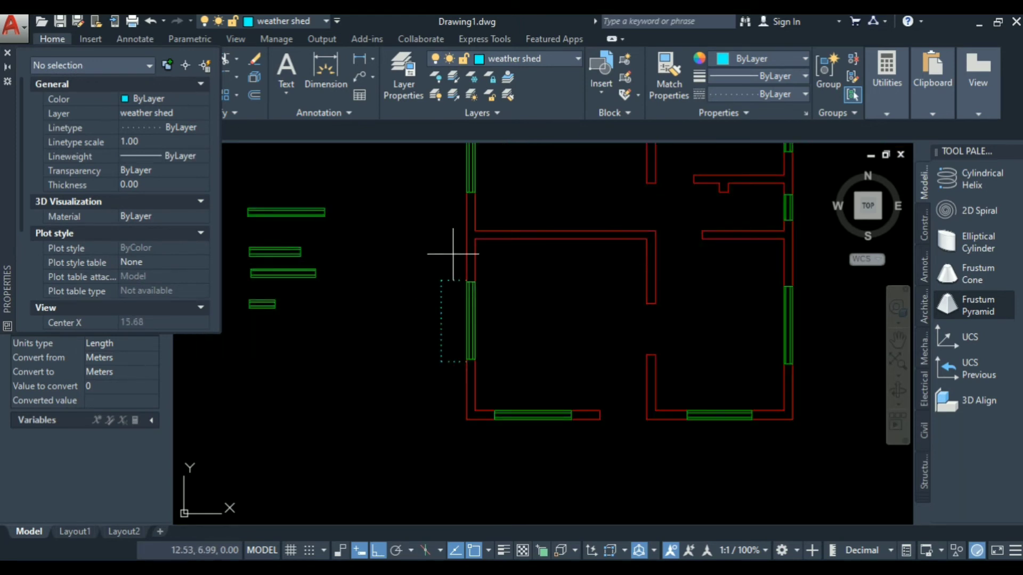
{"action": "left_click", "coordinate": [472, 253]}
{"action": "left_click", "coordinate": [407, 406]}
{"action": "scroll", "coordinate": [383, 378], "scroll_direction": "down", "scroll_amount": 2}
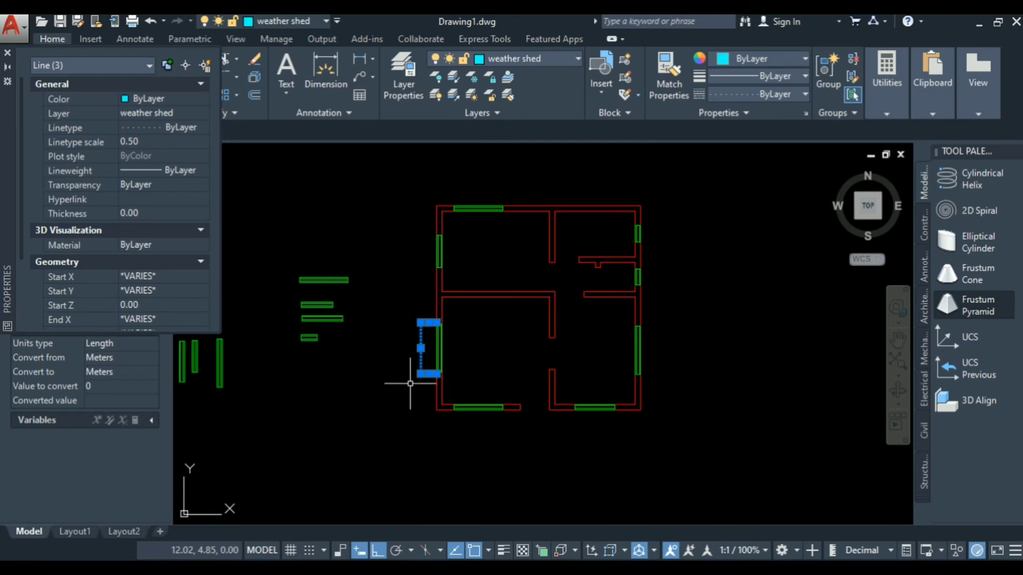
{"action": "key", "text": "Escape"}
Start the north window's shade outline on the outer wall line just west of the window and draw its first side 0.6 outward
{"action": "scroll", "coordinate": [443, 203], "scroll_direction": "up", "scroll_amount": 4}
{"action": "scroll", "coordinate": [461, 315], "scroll_direction": "down", "scroll_amount": 2}
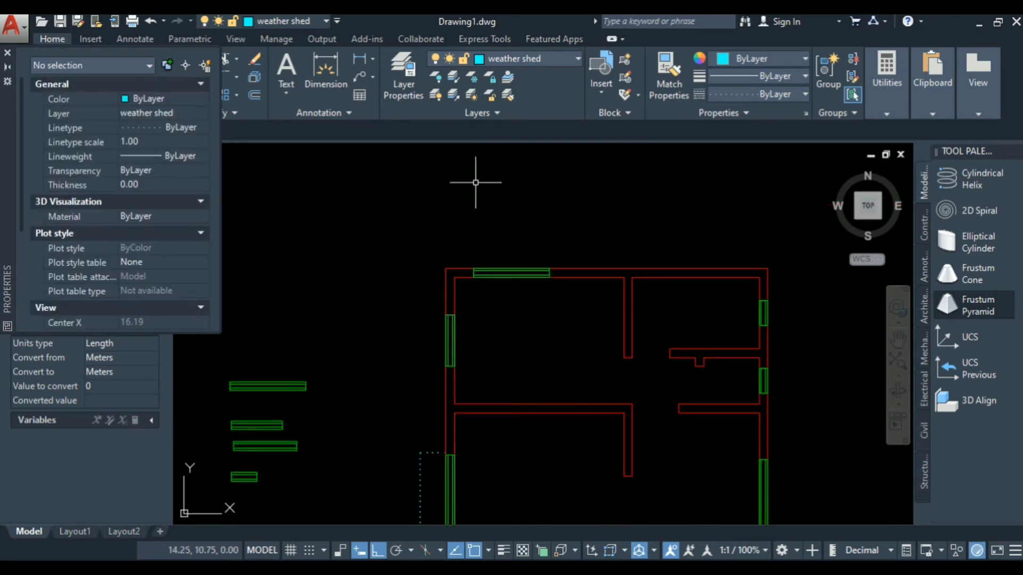
{"action": "key", "text": "Return"}
{"action": "scroll", "coordinate": [426, 250], "scroll_direction": "up", "scroll_amount": 4}
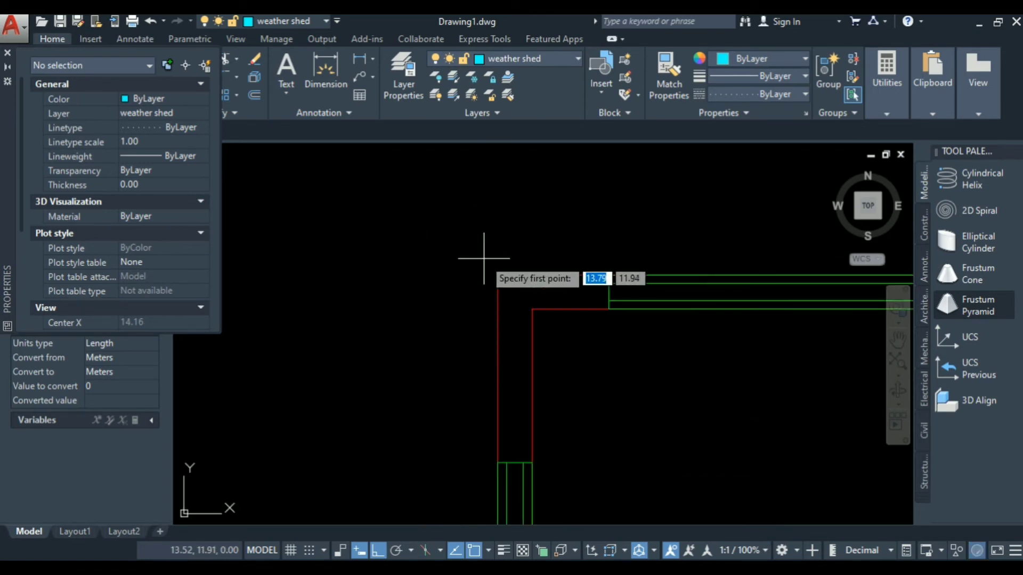
{"action": "left_click", "coordinate": [609, 276]}
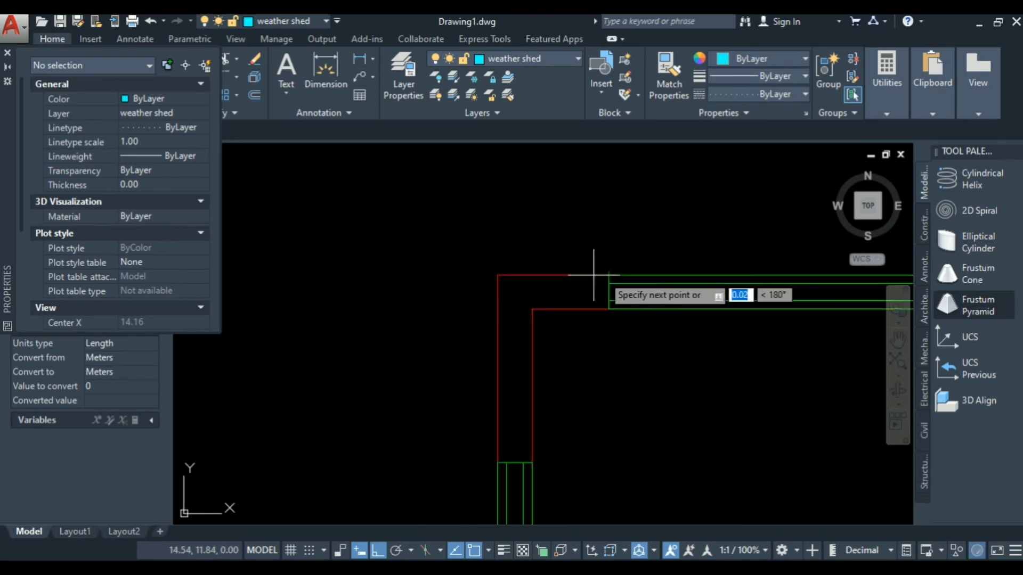
{"action": "left_click", "coordinate": [562, 275]}
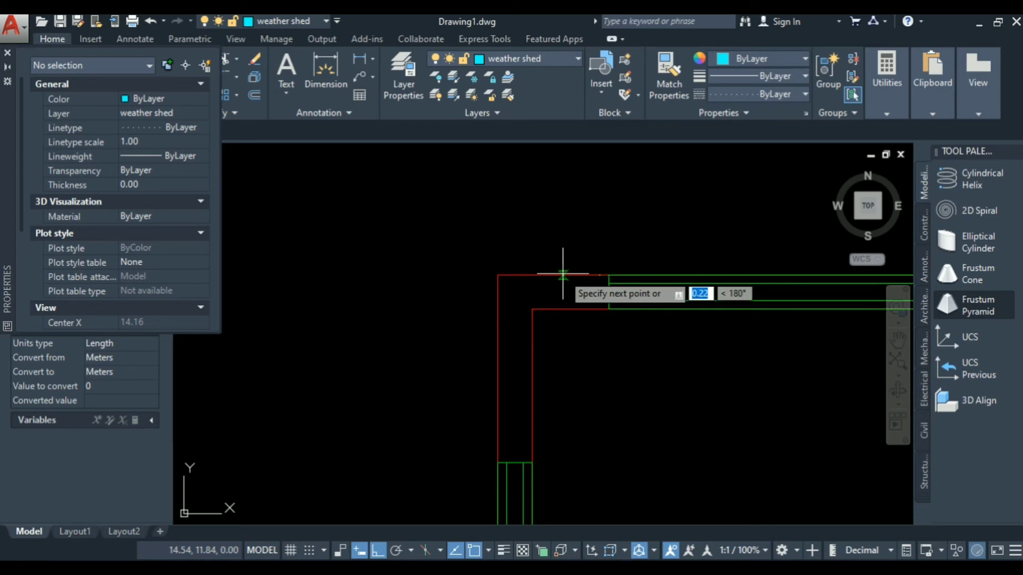
{"action": "scroll", "coordinate": [486, 327], "scroll_direction": "down", "scroll_amount": 5}
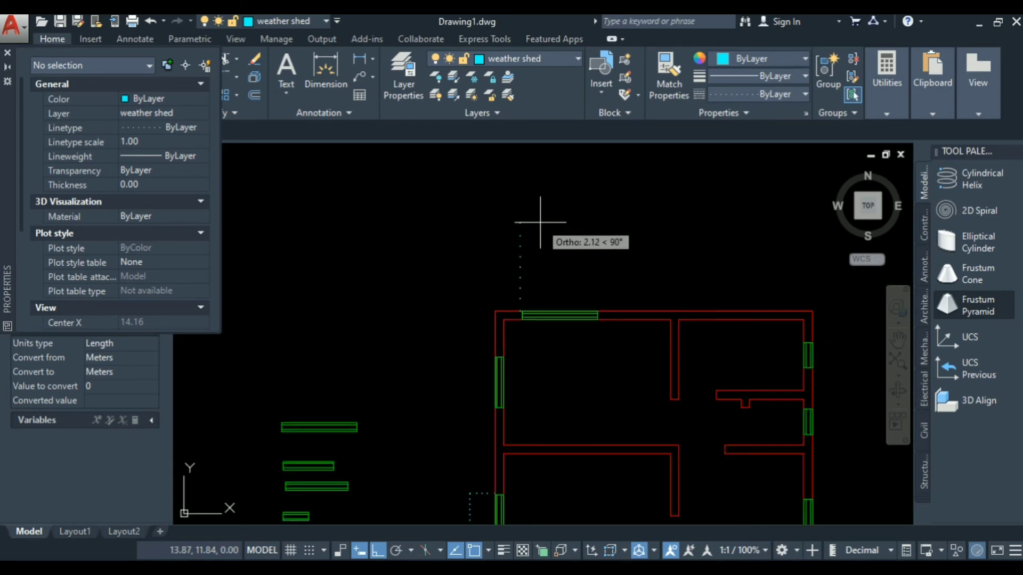
{"action": "type", "text": "0.6"}
{"action": "key", "text": "Return"}
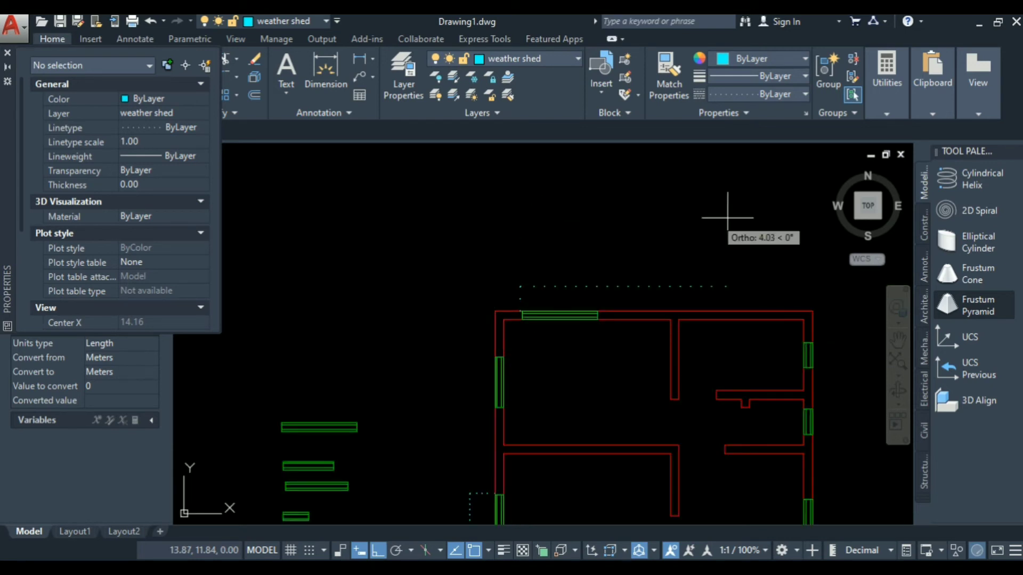
Complete the north window's shade outline with a 1.9 long outer line and a 0.6 side back to the wall
{"action": "type", "text": "1.9"}
{"action": "key", "text": "Return"}
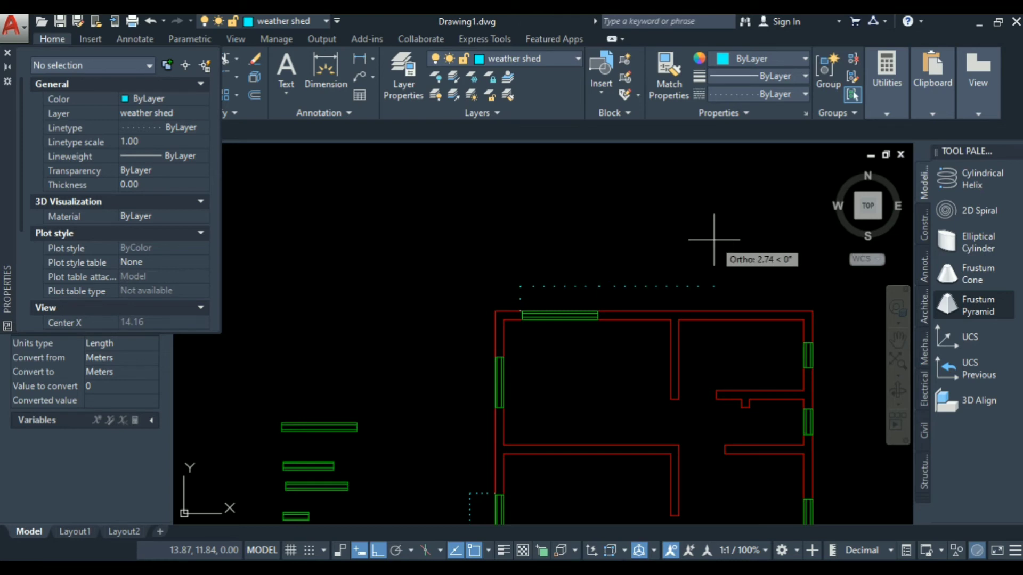
{"action": "scroll", "coordinate": [620, 355], "scroll_direction": "up", "scroll_amount": 5}
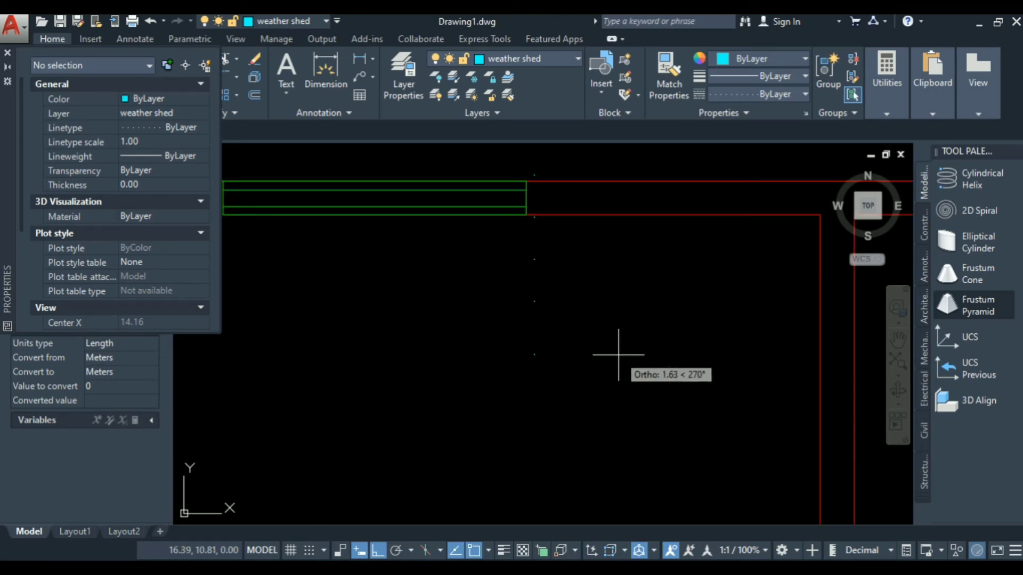
{"action": "scroll", "coordinate": [618, 355], "scroll_direction": "down", "scroll_amount": 2}
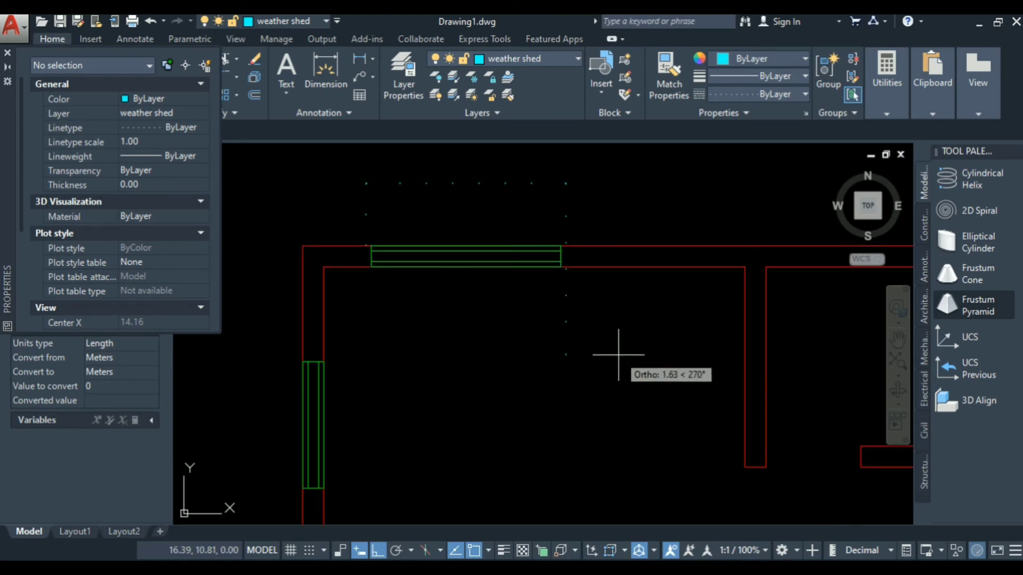
{"action": "type", "text": ".6"}
{"action": "key", "text": "Return"}
{"action": "key", "text": "Escape"}
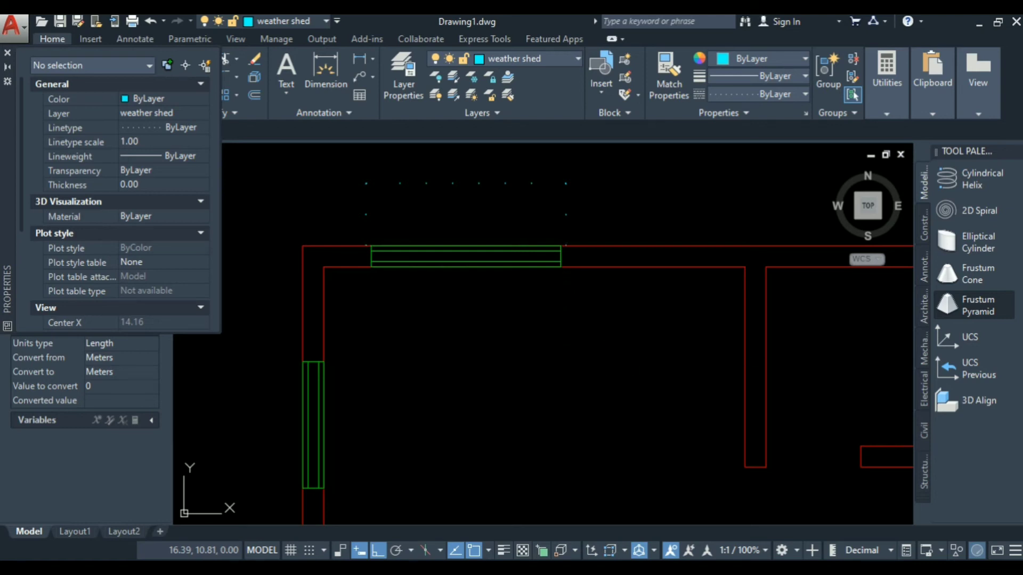
Select the three dotted lines of the shade outline outside the north window
{"action": "scroll", "coordinate": [269, 370], "scroll_direction": "down", "scroll_amount": 2}
{"action": "scroll", "coordinate": [479, 304], "scroll_direction": "down", "scroll_amount": 3}
{"action": "scroll", "coordinate": [361, 406], "scroll_direction": "up", "scroll_amount": 3}
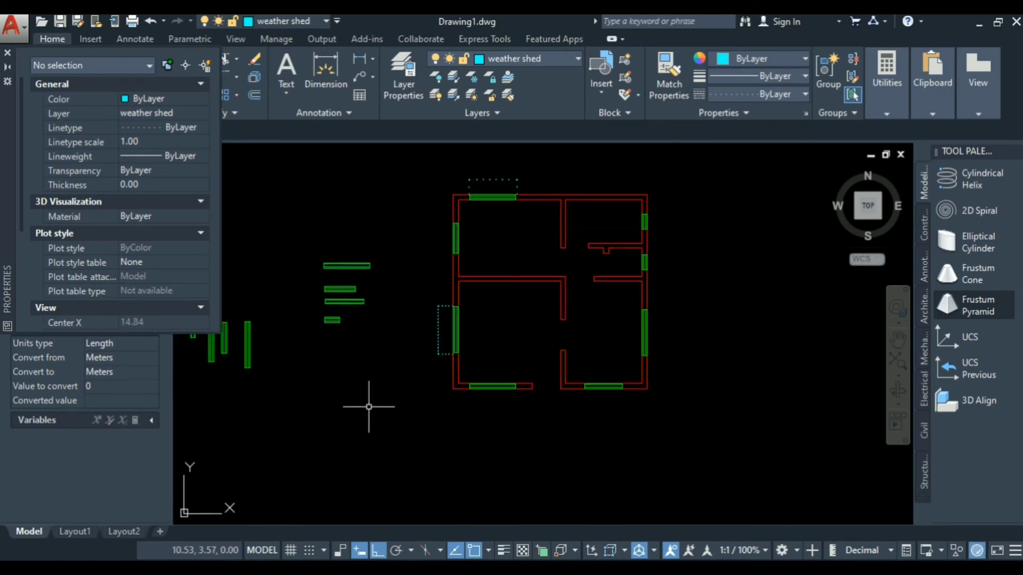
{"action": "scroll", "coordinate": [368, 407], "scroll_direction": "down", "scroll_amount": 2}
{"action": "scroll", "coordinate": [388, 348], "scroll_direction": "up", "scroll_amount": 2}
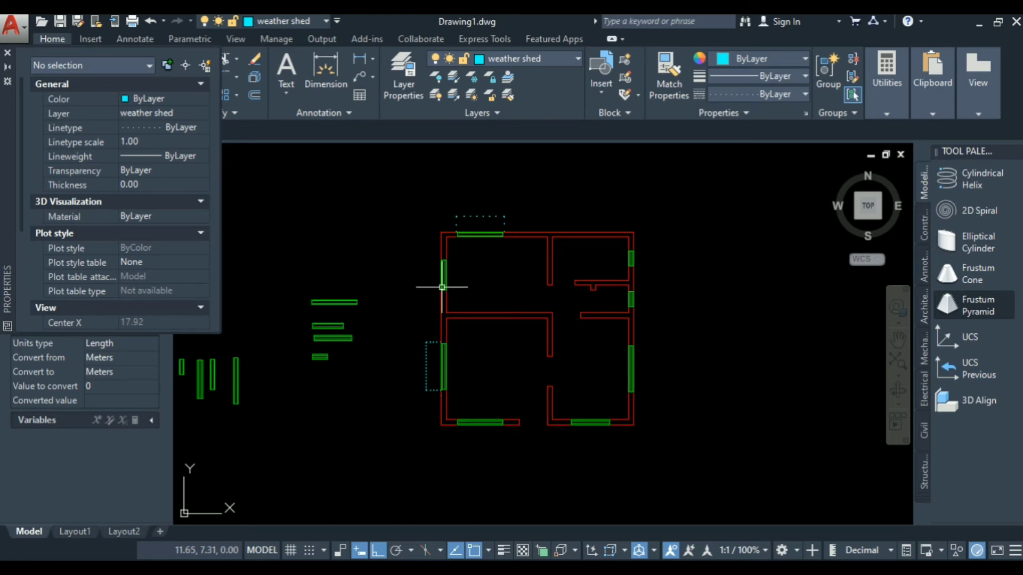
{"action": "scroll", "coordinate": [417, 365], "scroll_direction": "up", "scroll_amount": 3}
{"action": "scroll", "coordinate": [427, 327], "scroll_direction": "down", "scroll_amount": 3}
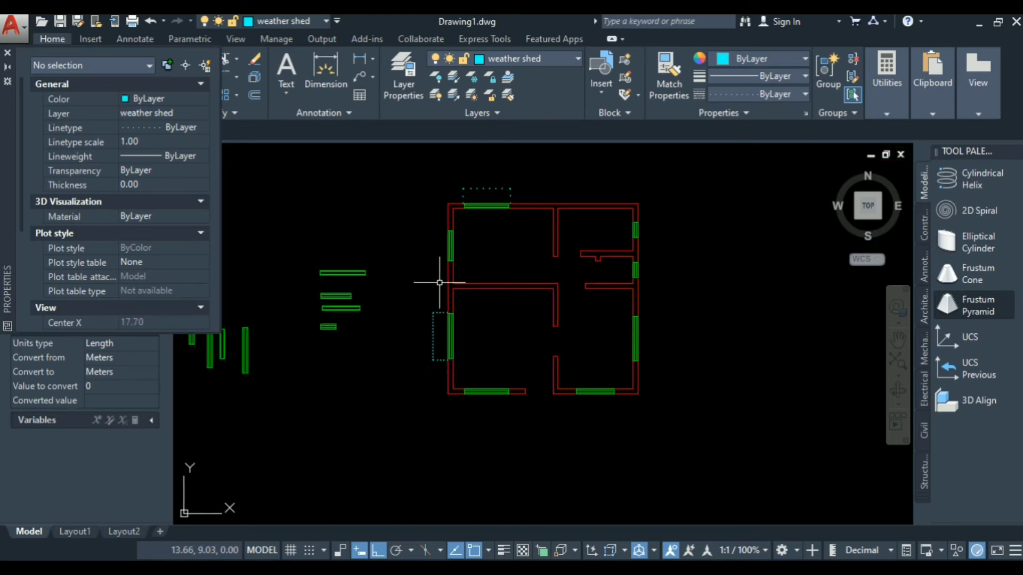
{"action": "left_click", "coordinate": [532, 177]}
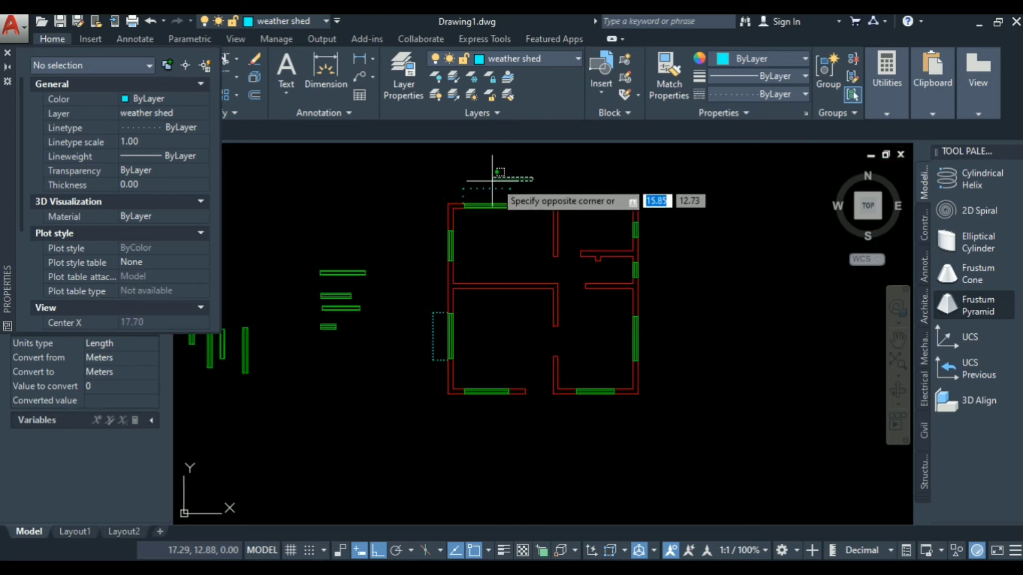
{"action": "left_click", "coordinate": [429, 193]}
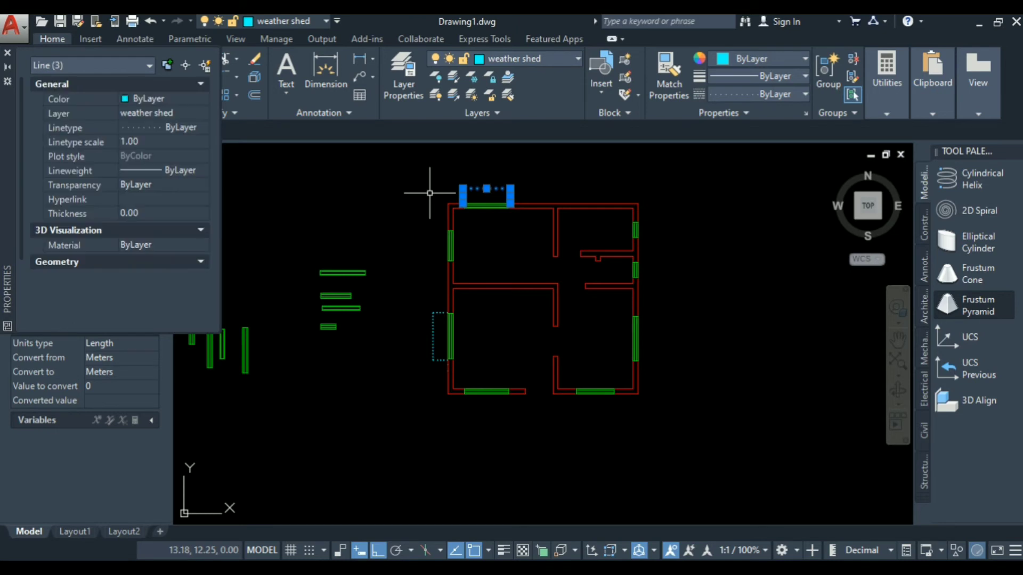
Set the linetype scale of the three weather shed lines above the upper window to 0.5
{"action": "left_click", "coordinate": [155, 141]}
{"action": "type", "text": "0.5"}
{"action": "key", "text": "Return"}
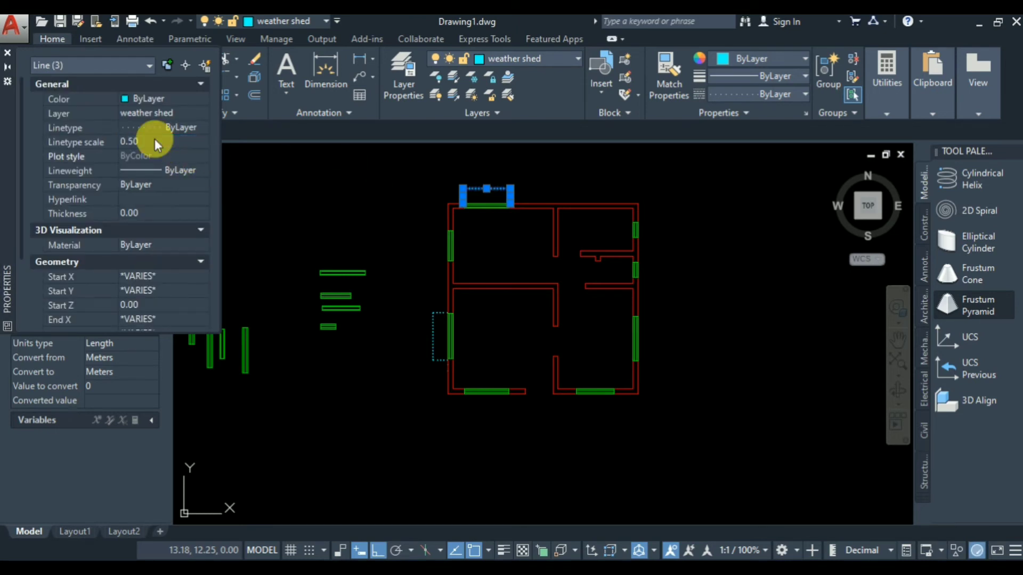
{"action": "key", "text": "Escape"}
Copy the weather shed outline at the plan's left wall to the empty area right of the plan
{"action": "scroll", "coordinate": [536, 292], "scroll_direction": "down", "scroll_amount": 4}
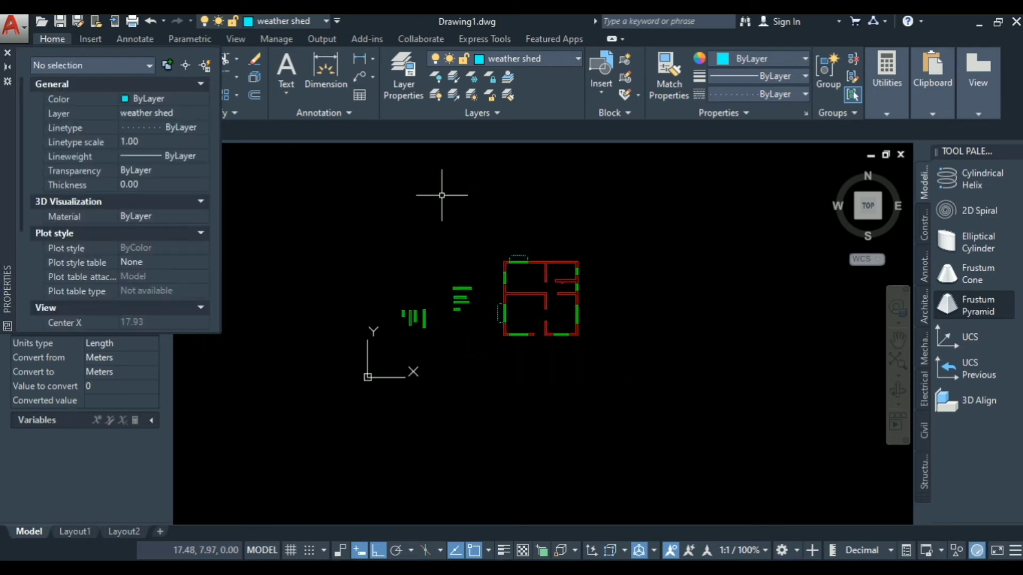
{"action": "scroll", "coordinate": [534, 319], "scroll_direction": "up", "scroll_amount": 4}
{"action": "scroll", "coordinate": [408, 384], "scroll_direction": "down", "scroll_amount": 2}
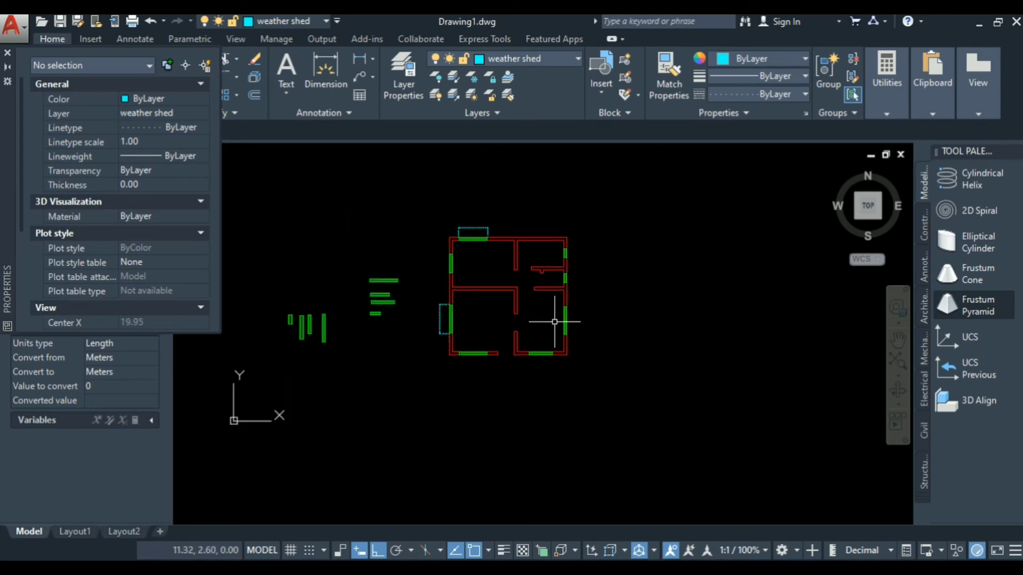
{"action": "scroll", "coordinate": [565, 318], "scroll_direction": "up", "scroll_amount": 4}
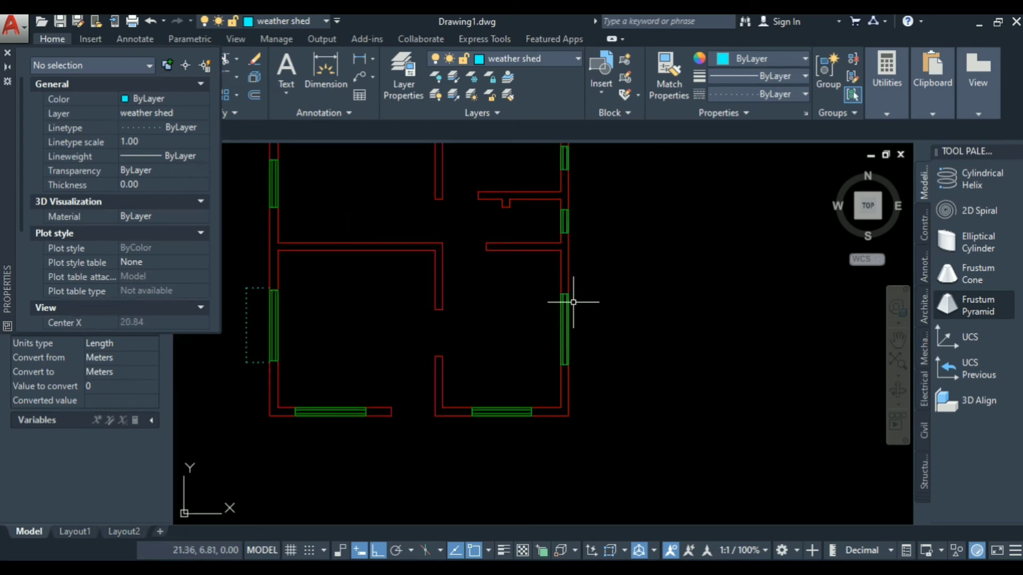
{"action": "scroll", "coordinate": [289, 345], "scroll_direction": "down", "scroll_amount": 2}
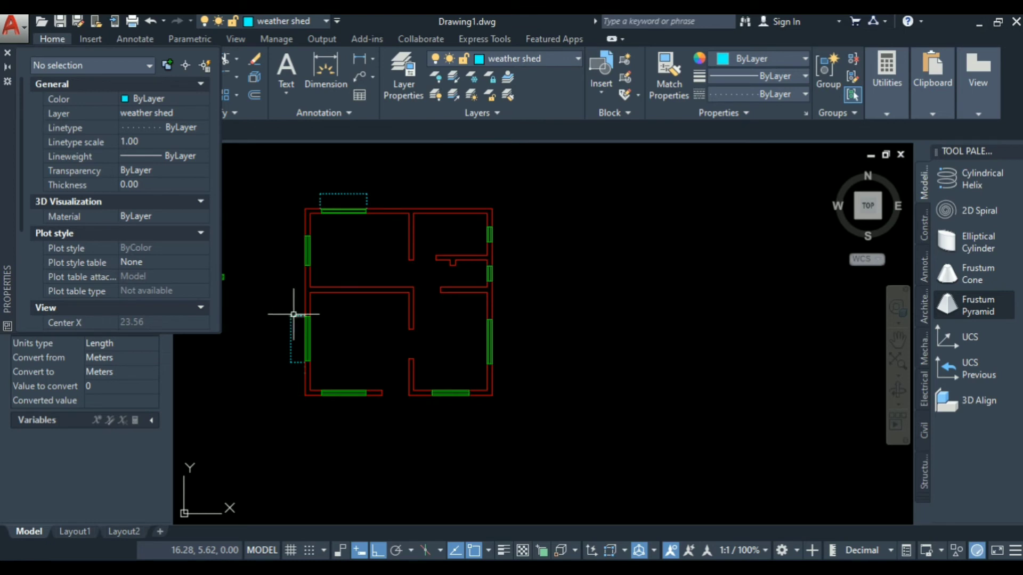
{"action": "left_click", "coordinate": [291, 297]}
{"action": "left_click", "coordinate": [269, 373]}
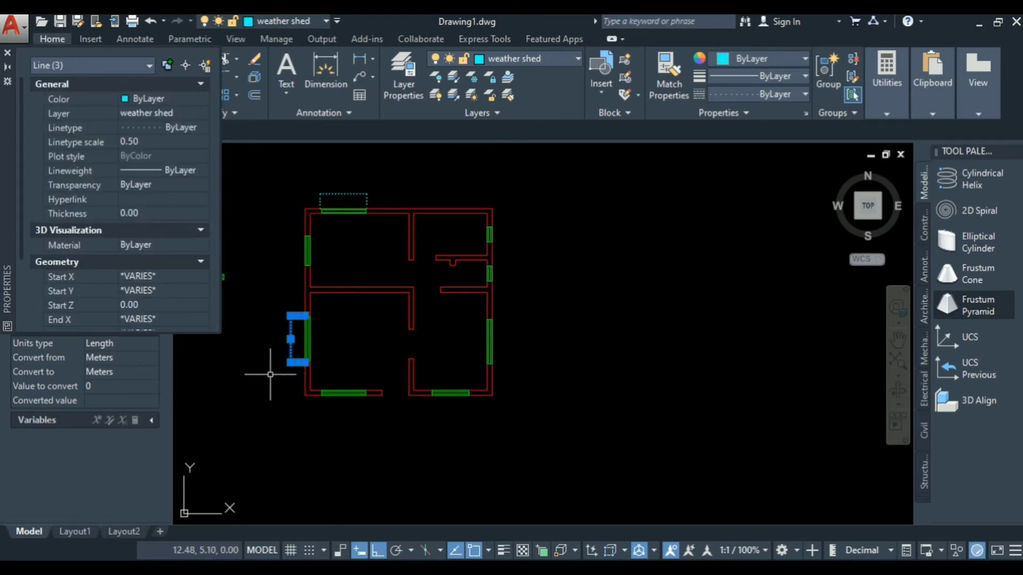
{"action": "type", "text": "co"}
{"action": "key", "text": "Return"}
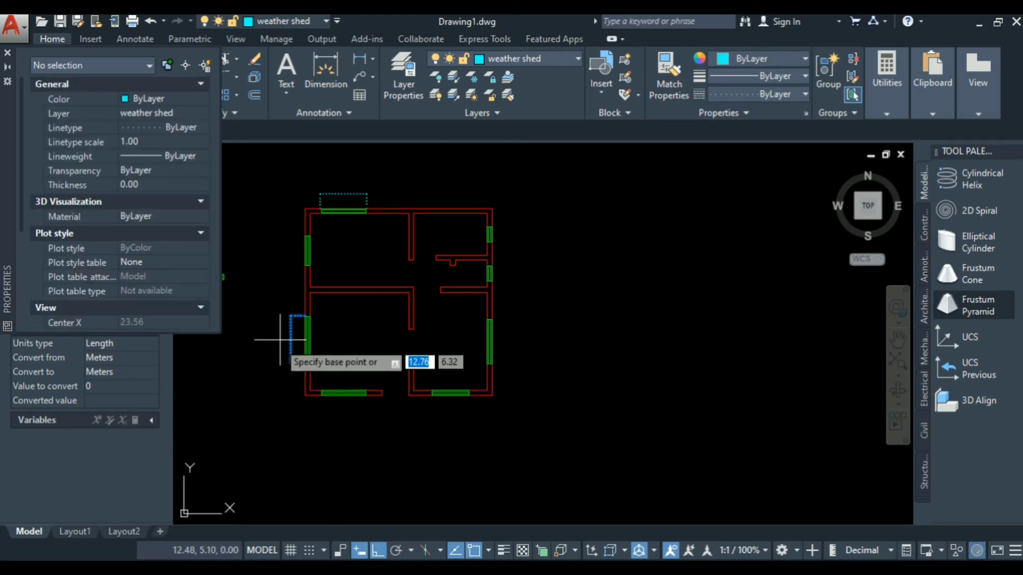
{"action": "left_click", "coordinate": [548, 365]}
{"action": "key", "text": "Return"}
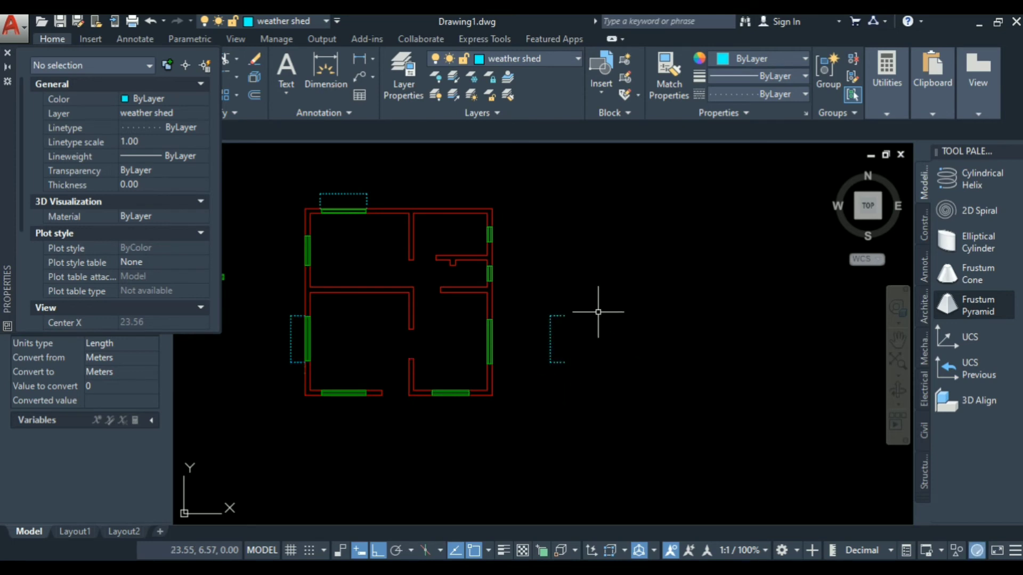
Mirror the copied weather shed about a vertical line on its left side, keeping the source lines
{"action": "left_click", "coordinate": [590, 278]}
{"action": "left_click", "coordinate": [546, 375]}
{"action": "type", "text": "Mi"}
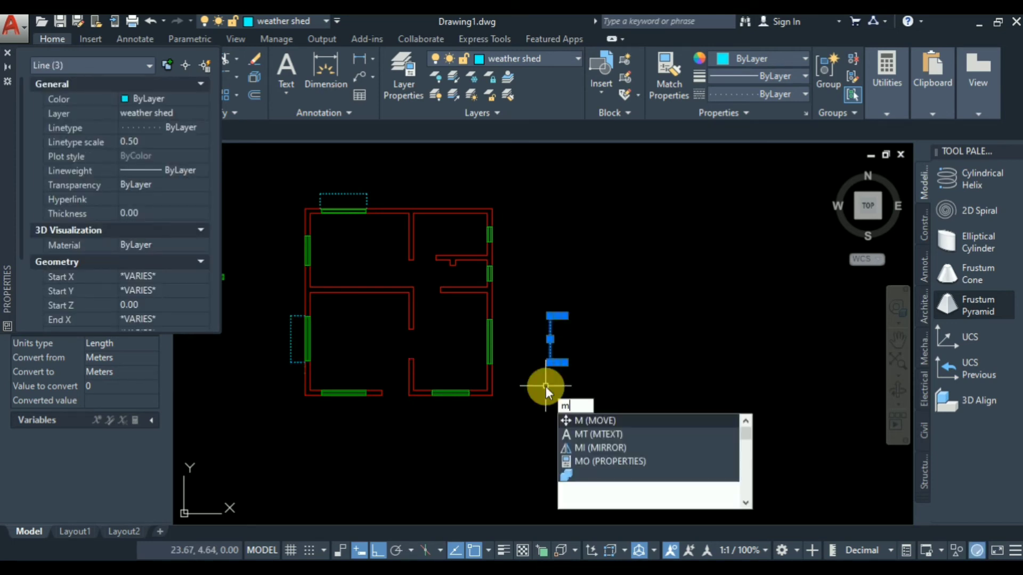
{"action": "key", "text": "Return"}
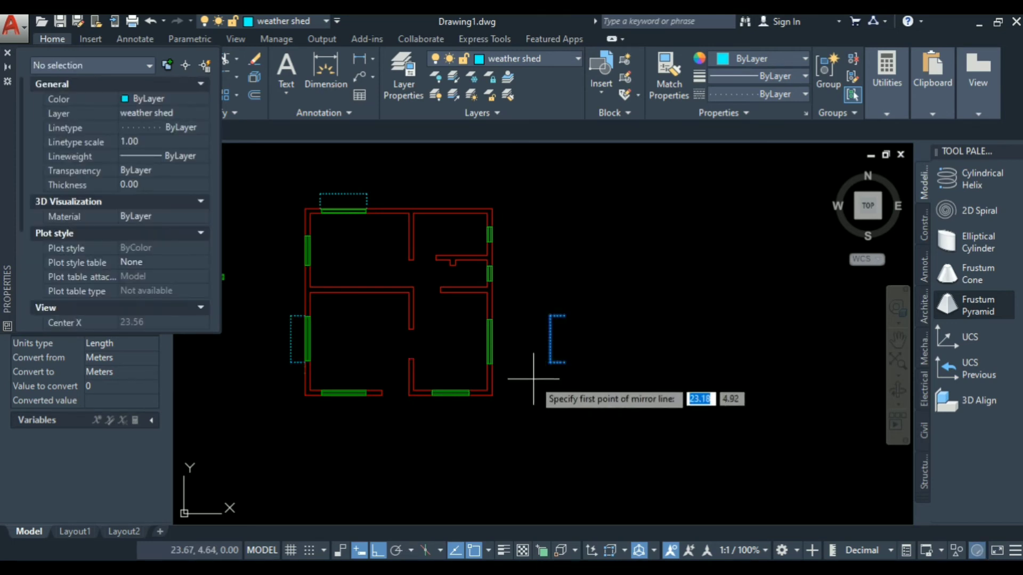
{"action": "left_click", "coordinate": [536, 382]}
{"action": "left_click", "coordinate": [544, 289]}
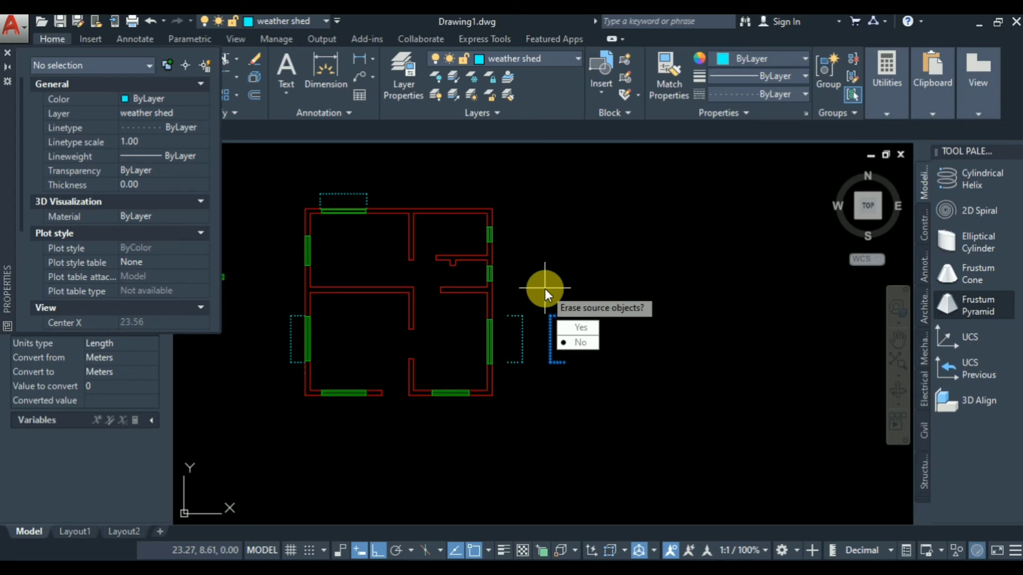
{"action": "key", "text": "Return"}
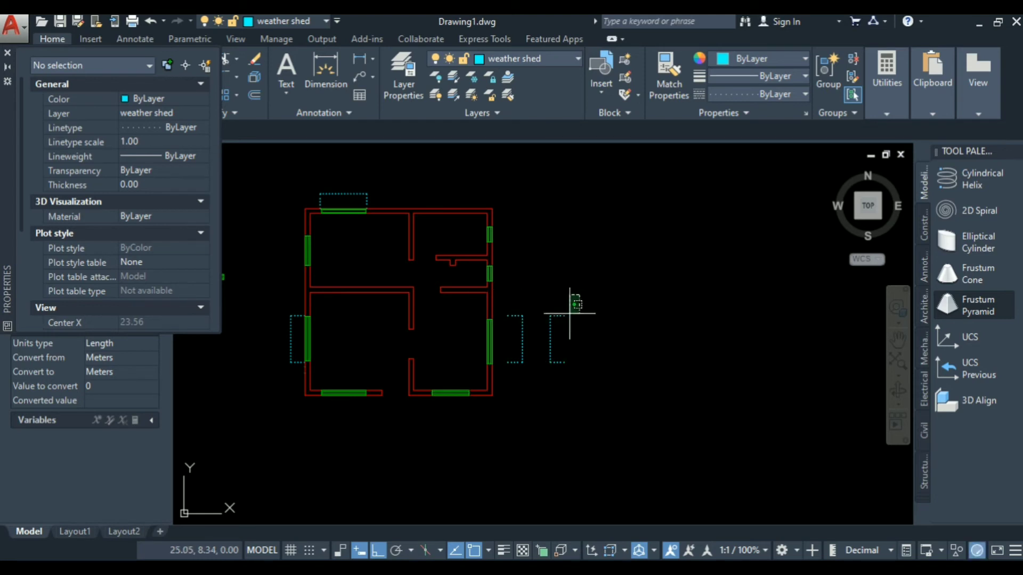
Delete the unmirrored copy of the weather shed on the far right
{"action": "left_click", "coordinate": [596, 291]}
{"action": "left_click", "coordinate": [546, 405]}
{"action": "left_click", "coordinate": [596, 302]}
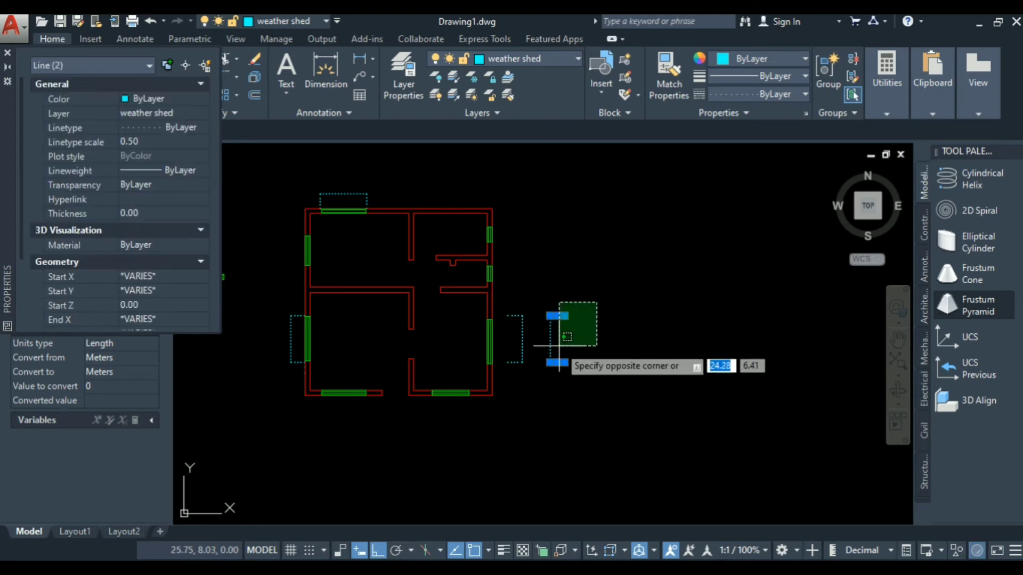
{"action": "left_click", "coordinate": [549, 380]}
{"action": "key", "text": "Delete"}
{"action": "scroll", "coordinate": [511, 337], "scroll_direction": "up", "scroll_amount": 3}
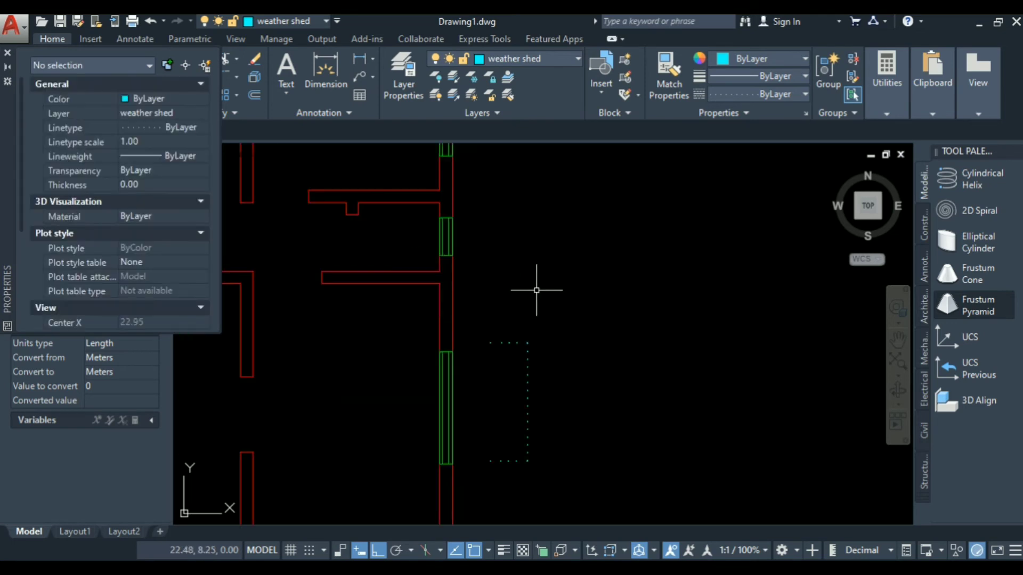
{"action": "left_click", "coordinate": [538, 289]}
{"action": "left_click", "coordinate": [475, 514]}
{"action": "scroll", "coordinate": [589, 421], "scroll_direction": "down", "scroll_amount": 3}
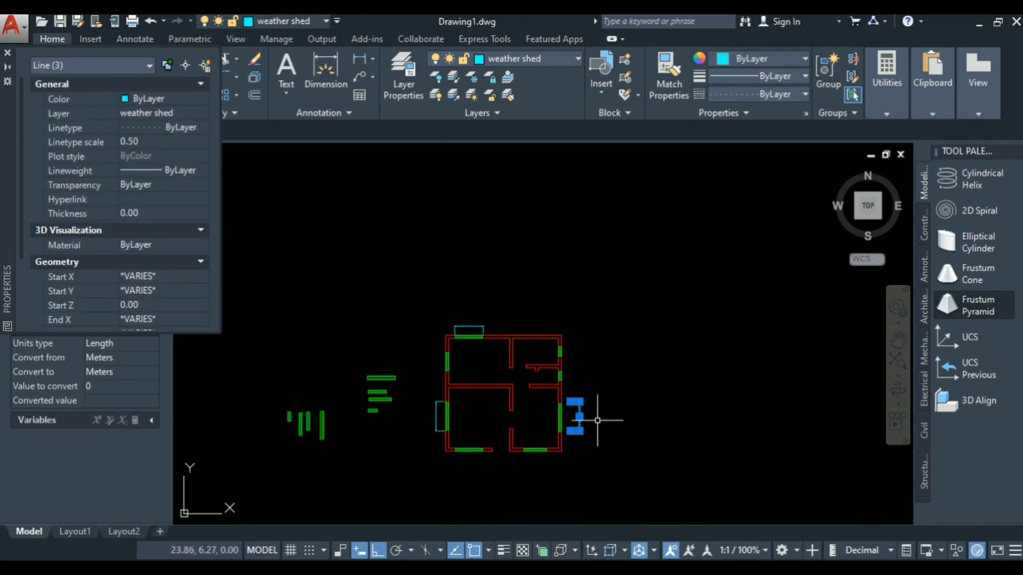
{"action": "scroll", "coordinate": [602, 396], "scroll_direction": "up", "scroll_amount": 3}
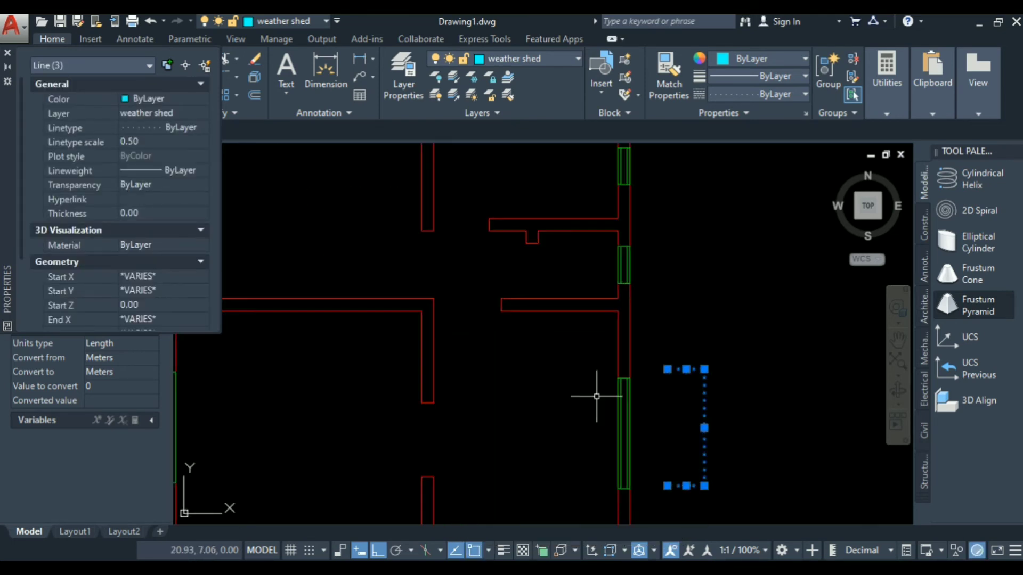
{"action": "scroll", "coordinate": [643, 385], "scroll_direction": "down", "scroll_amount": 5}
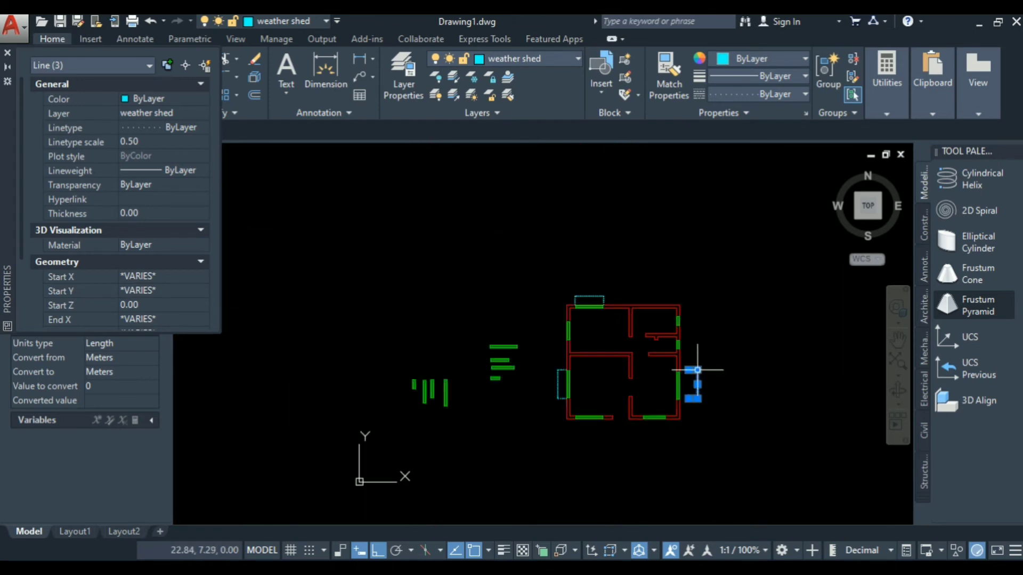
{"action": "scroll", "coordinate": [586, 382], "scroll_direction": "up", "scroll_amount": 6}
{"action": "scroll", "coordinate": [585, 383], "scroll_direction": "down", "scroll_amount": 5}
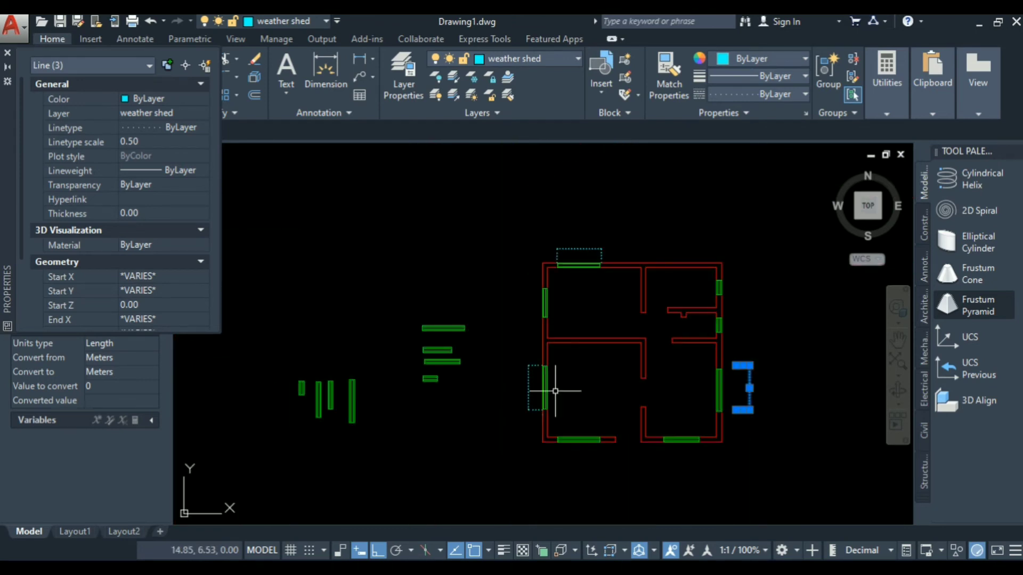
{"action": "scroll", "coordinate": [827, 393], "scroll_direction": "up", "scroll_amount": 5}
{"action": "scroll", "coordinate": [646, 407], "scroll_direction": "up", "scroll_amount": 5}
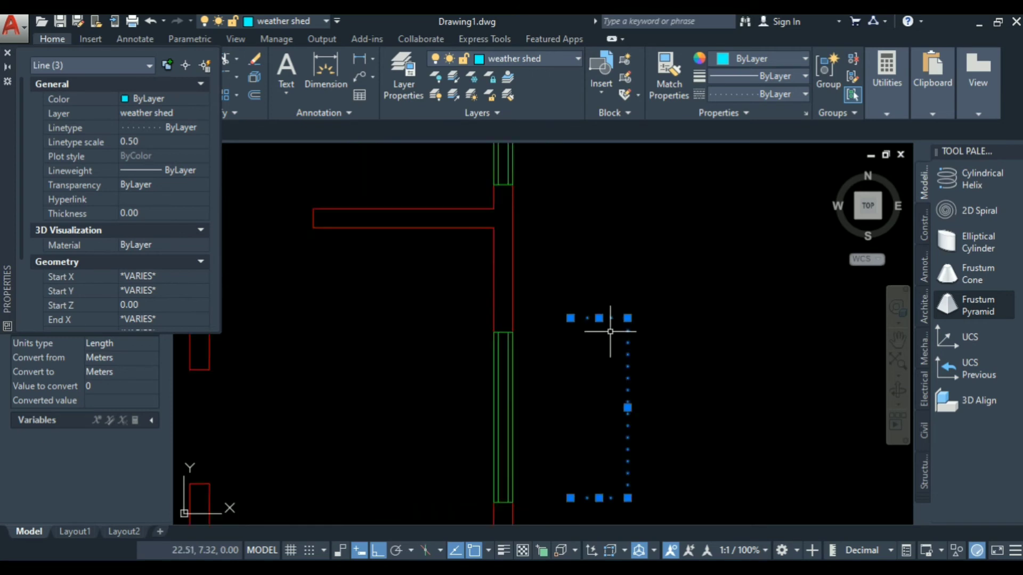
{"action": "key", "text": "Escape"}
Draw a 0.05 helper line straight down from the open upper end of the mirrored weather shed
{"action": "type", "text": "l"}
{"action": "key", "text": "Return"}
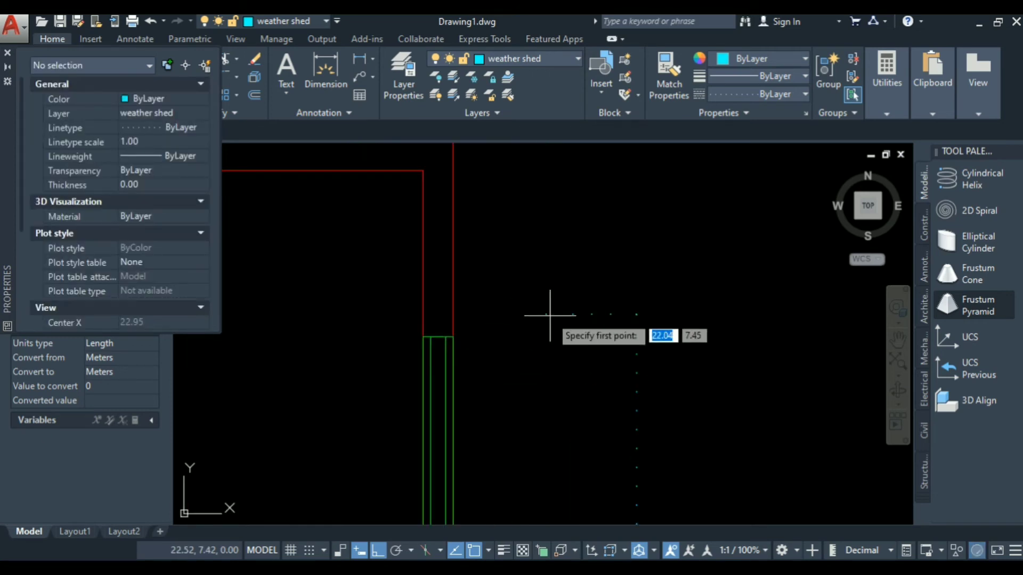
{"action": "left_click", "coordinate": [546, 315]}
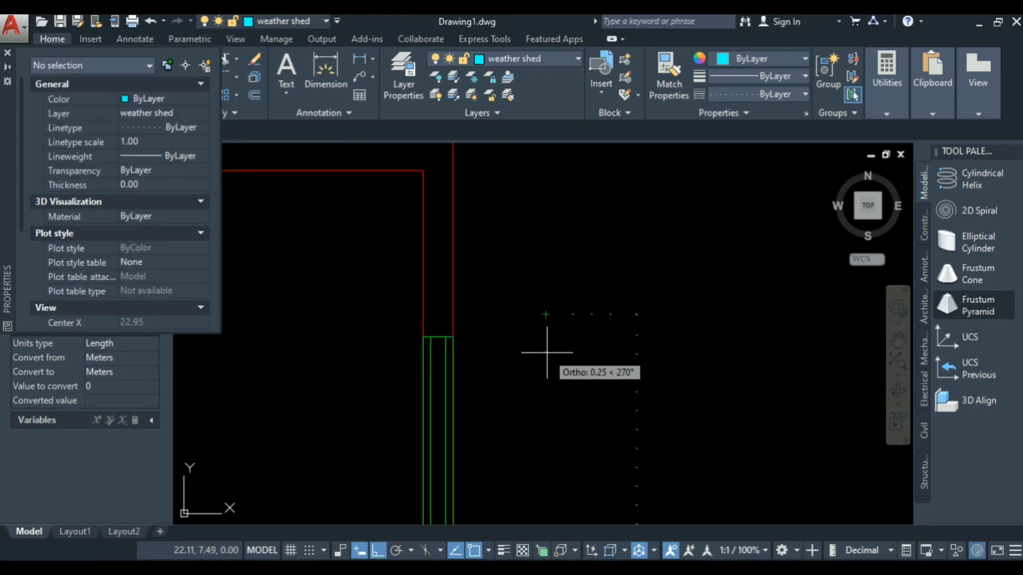
{"action": "type", "text": ".05"}
{"action": "key", "text": "Return"}
{"action": "scroll", "coordinate": [542, 317], "scroll_direction": "up", "scroll_amount": 5}
{"action": "scroll", "coordinate": [554, 330], "scroll_direction": "down", "scroll_amount": 3}
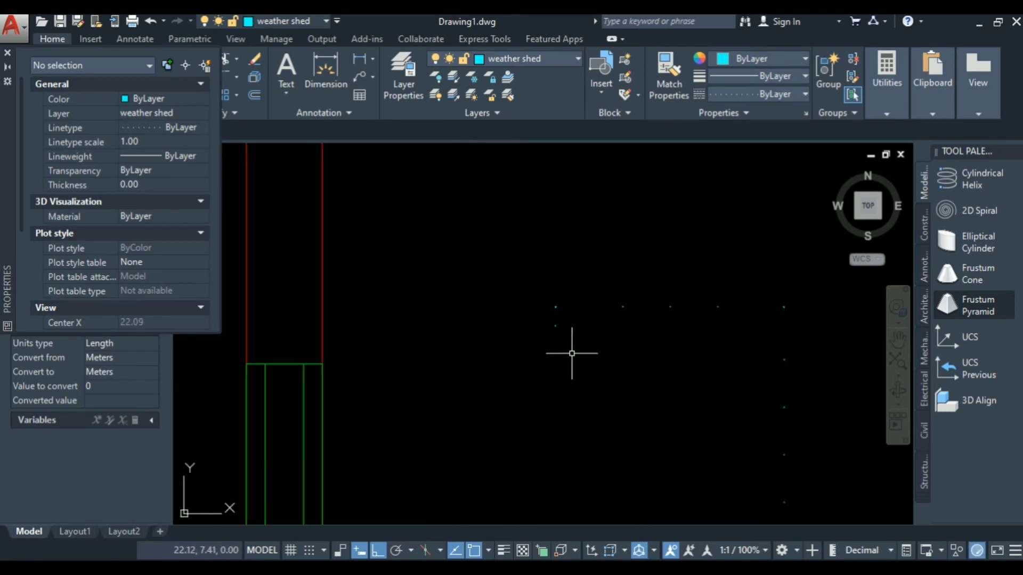
Move the mirrored shed and helper line from the helper's lower end to the upper outer corner of the right wall's lower window
{"action": "scroll", "coordinate": [599, 254], "scroll_direction": "down", "scroll_amount": 5}
{"action": "left_click", "coordinate": [681, 230]}
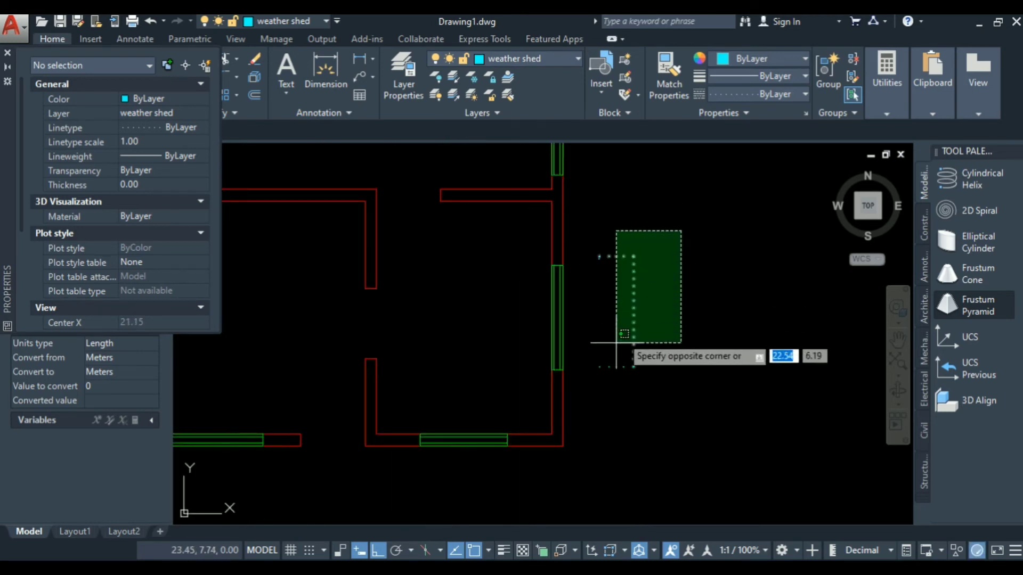
{"action": "left_click", "coordinate": [589, 393]}
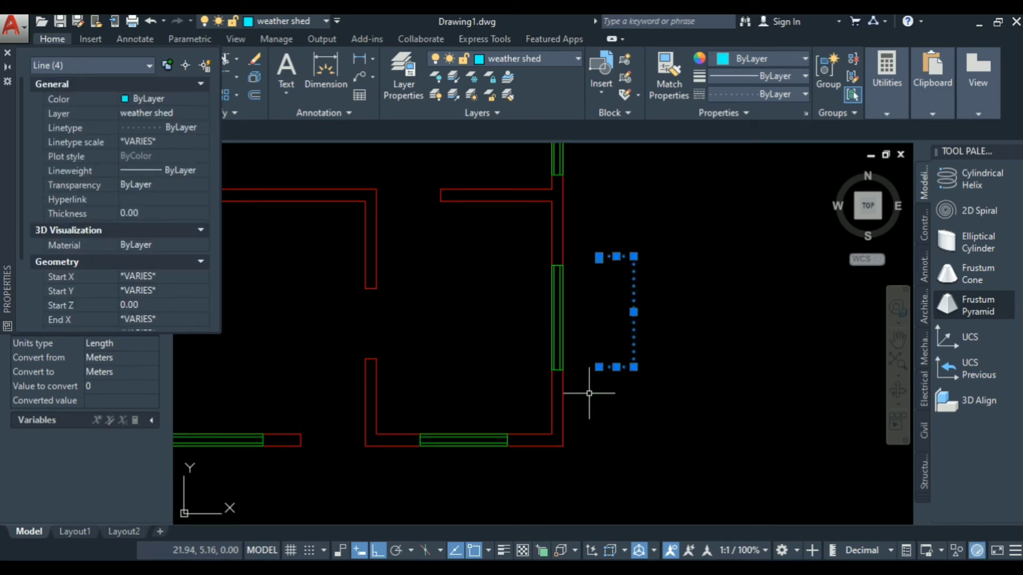
{"action": "type", "text": "MOVE"}
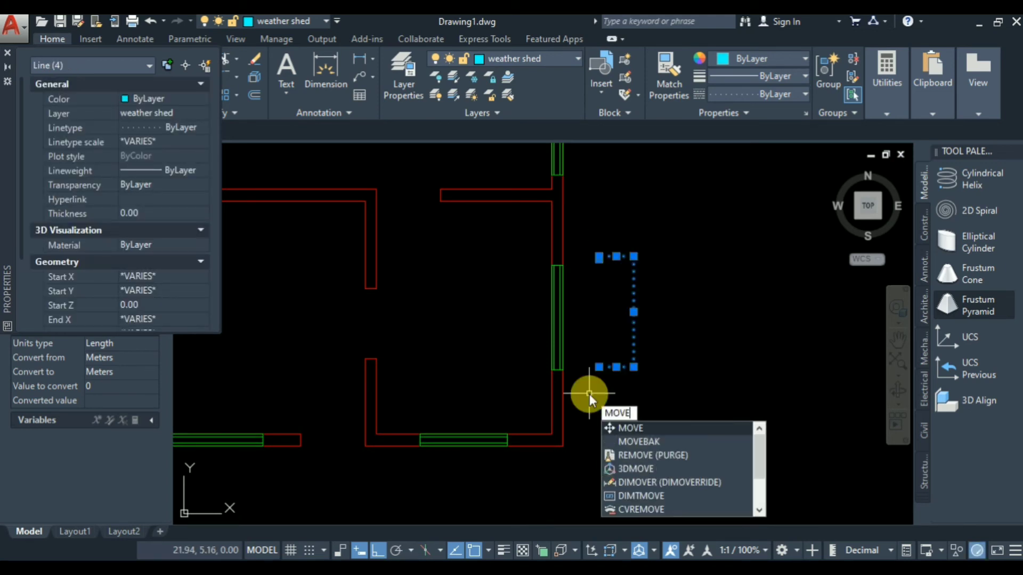
{"action": "key", "text": "Return"}
{"action": "scroll", "coordinate": [600, 228], "scroll_direction": "up", "scroll_amount": 6}
{"action": "scroll", "coordinate": [583, 360], "scroll_direction": "up", "scroll_amount": 2}
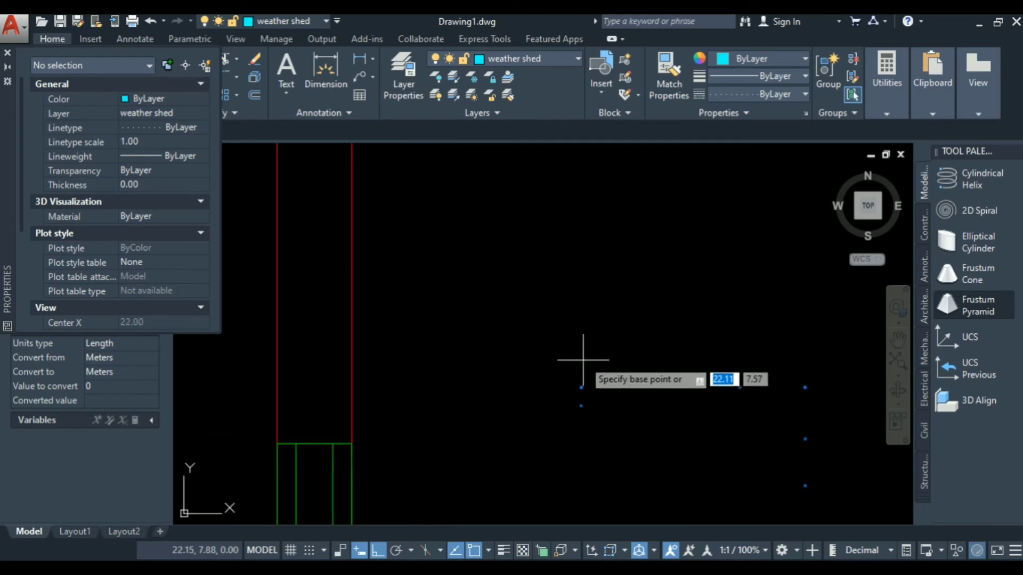
{"action": "left_click", "coordinate": [580, 406]}
{"action": "scroll", "coordinate": [557, 384], "scroll_direction": "down", "scroll_amount": 4}
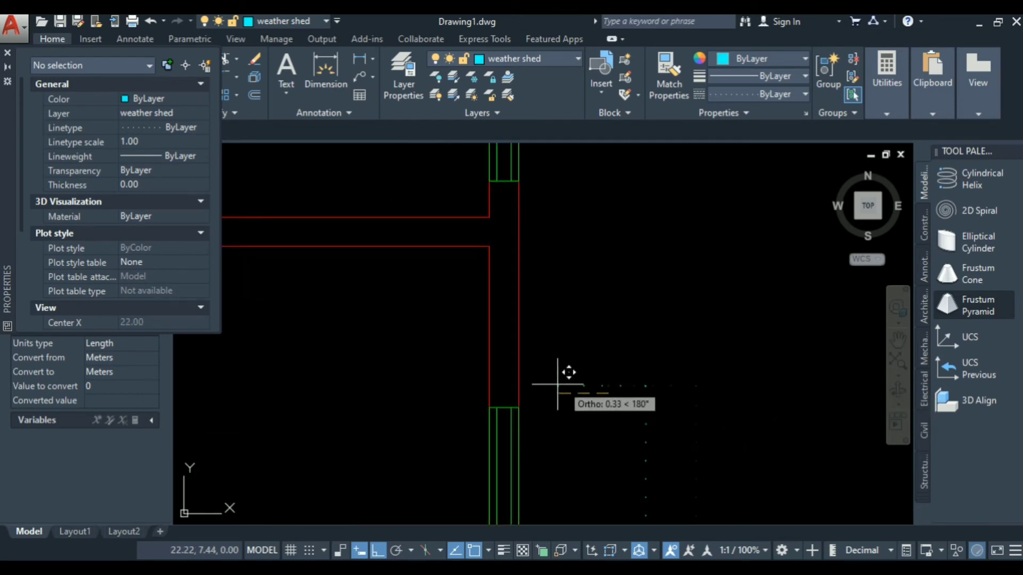
{"action": "left_click", "coordinate": [519, 407]}
Delete the short helper line between the window corner and the right weather shed
{"action": "scroll", "coordinate": [648, 361], "scroll_direction": "down", "scroll_amount": 5}
{"action": "scroll", "coordinate": [612, 363], "scroll_direction": "up", "scroll_amount": 5}
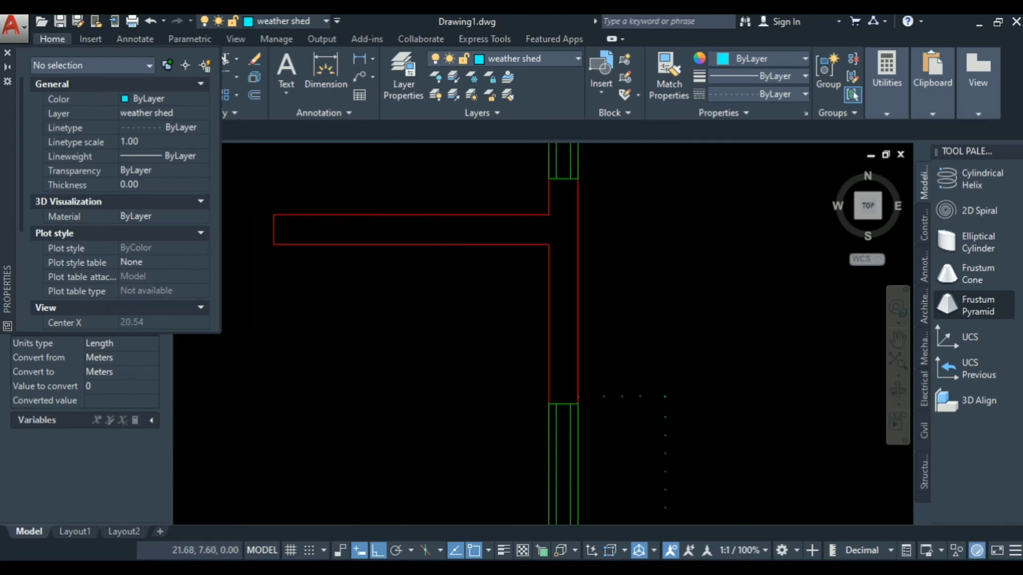
{"action": "scroll", "coordinate": [503, 406], "scroll_direction": "up", "scroll_amount": 5}
{"action": "left_click", "coordinate": [515, 346]}
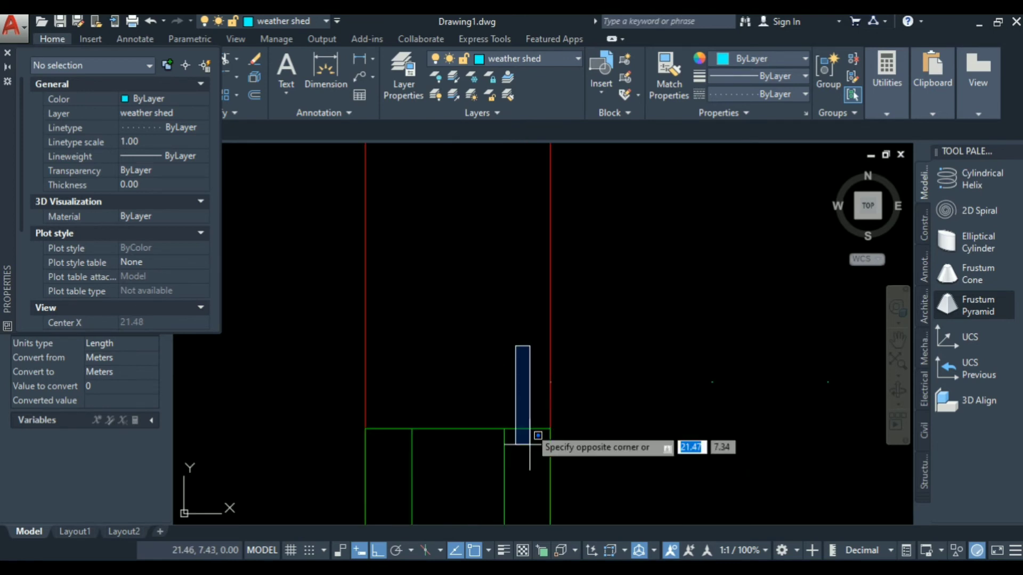
{"action": "left_click", "coordinate": [588, 469]}
{"action": "key", "text": "Delete"}
Check the linetype scale of the outer line of the weather shed on the right wall
{"action": "scroll", "coordinate": [584, 319], "scroll_direction": "down", "scroll_amount": 7}
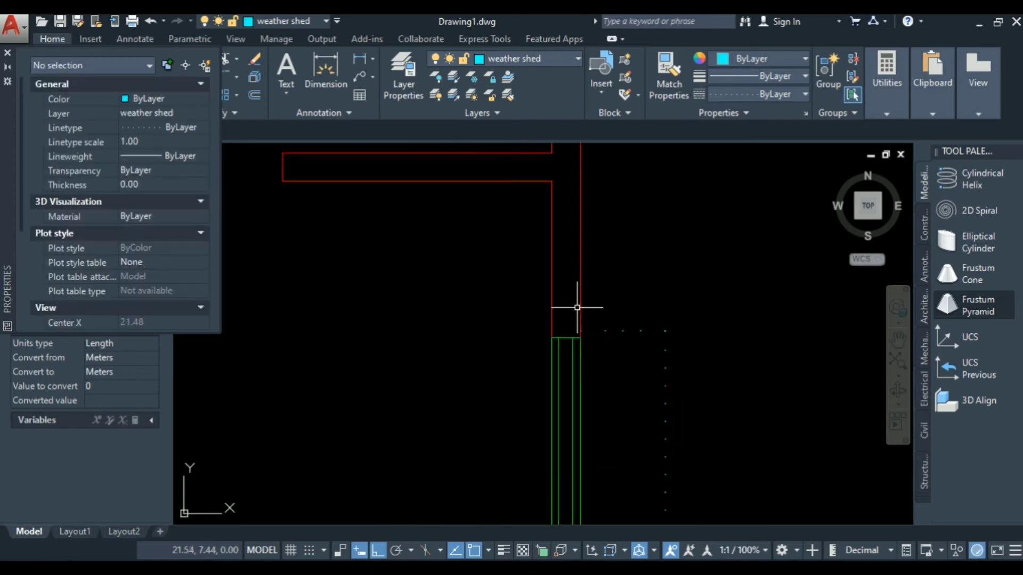
{"action": "scroll", "coordinate": [583, 348], "scroll_direction": "down", "scroll_amount": 1}
{"action": "scroll", "coordinate": [552, 356], "scroll_direction": "up", "scroll_amount": 4}
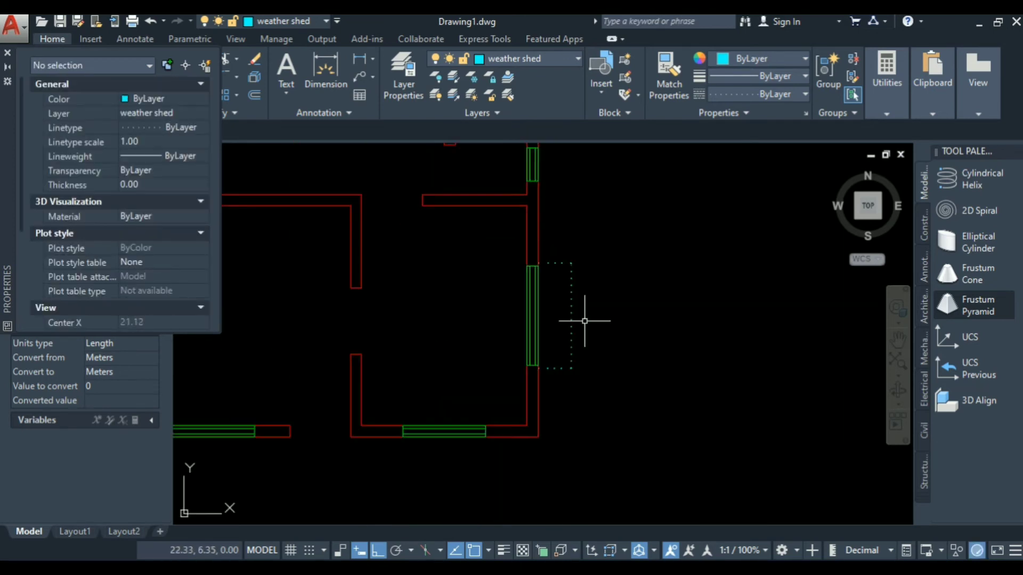
{"action": "left_click", "coordinate": [585, 317]}
{"action": "left_click", "coordinate": [551, 360]}
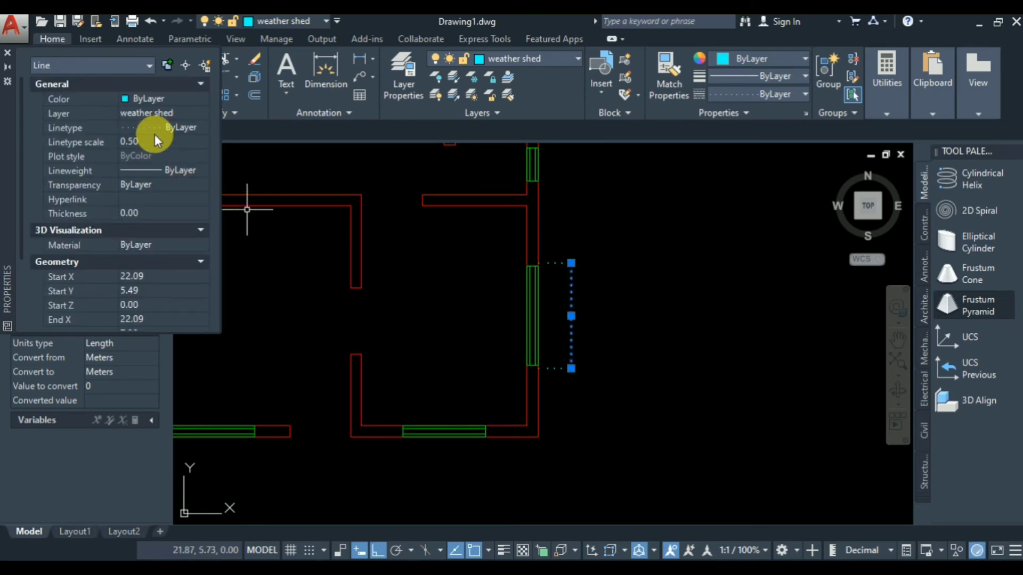
{"action": "scroll", "coordinate": [650, 315], "scroll_direction": "down", "scroll_amount": 4}
{"action": "key", "text": "Escape"}
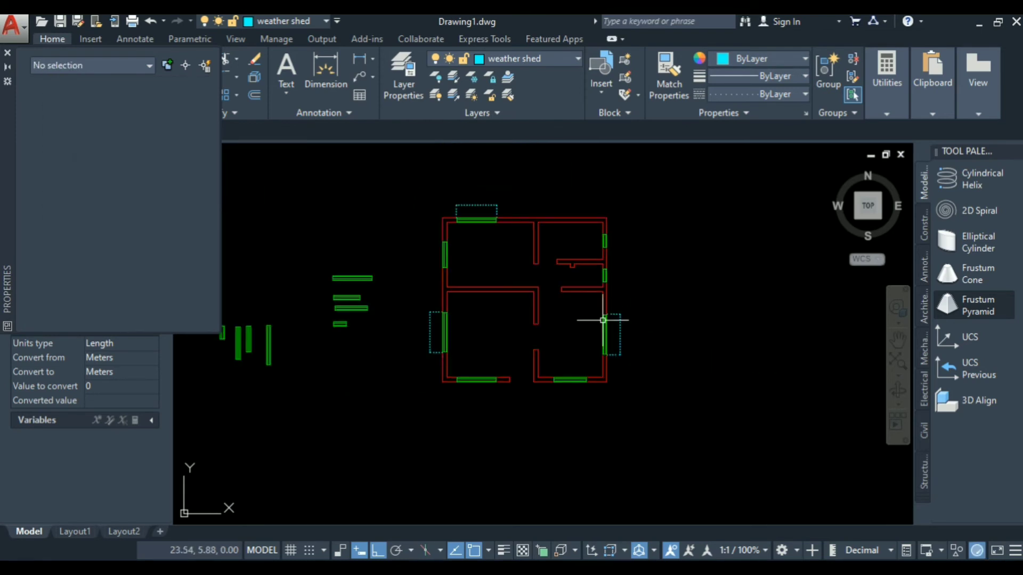
{"action": "scroll", "coordinate": [559, 411], "scroll_direction": "up", "scroll_amount": 3}
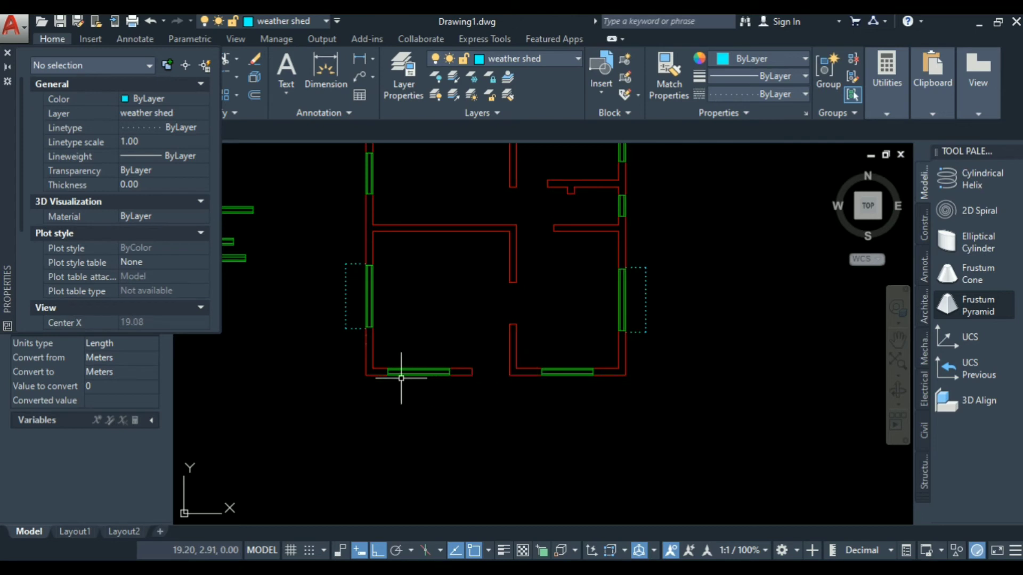
{"action": "scroll", "coordinate": [401, 378], "scroll_direction": "up", "scroll_amount": 4}
{"action": "scroll", "coordinate": [398, 378], "scroll_direction": "down", "scroll_amount": 4}
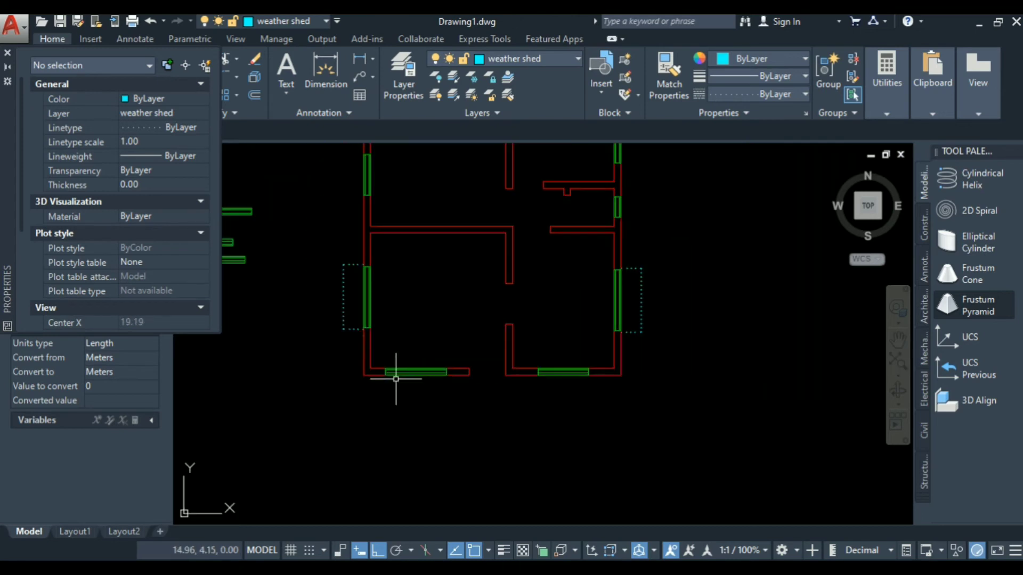
Copy the left wall's dotted weather shed outline to an empty spot straight below the floor plan
{"action": "left_click", "coordinate": [344, 248]}
{"action": "left_click", "coordinate": [315, 362]}
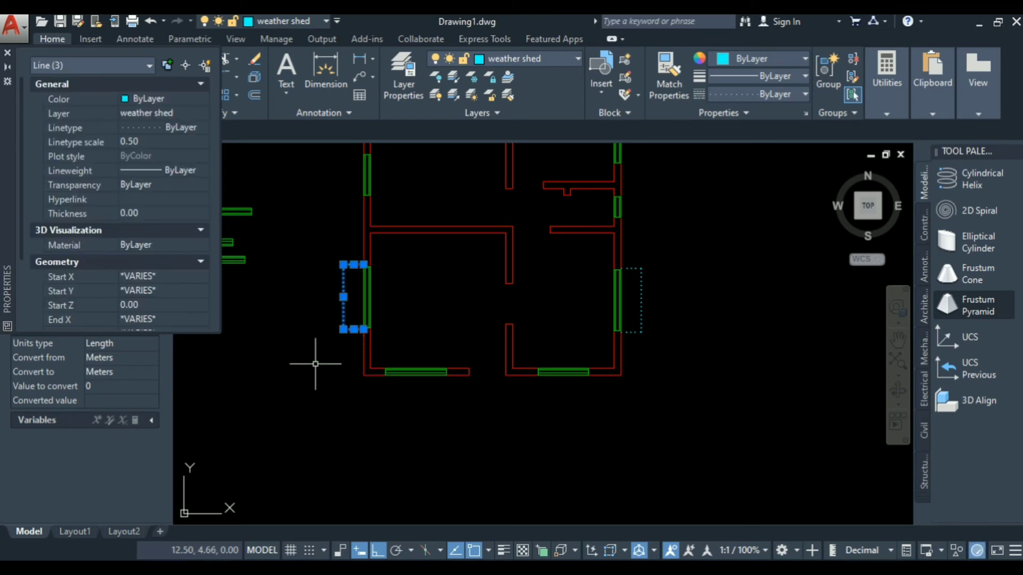
{"action": "scroll", "coordinate": [365, 261], "scroll_direction": "up", "scroll_amount": 2}
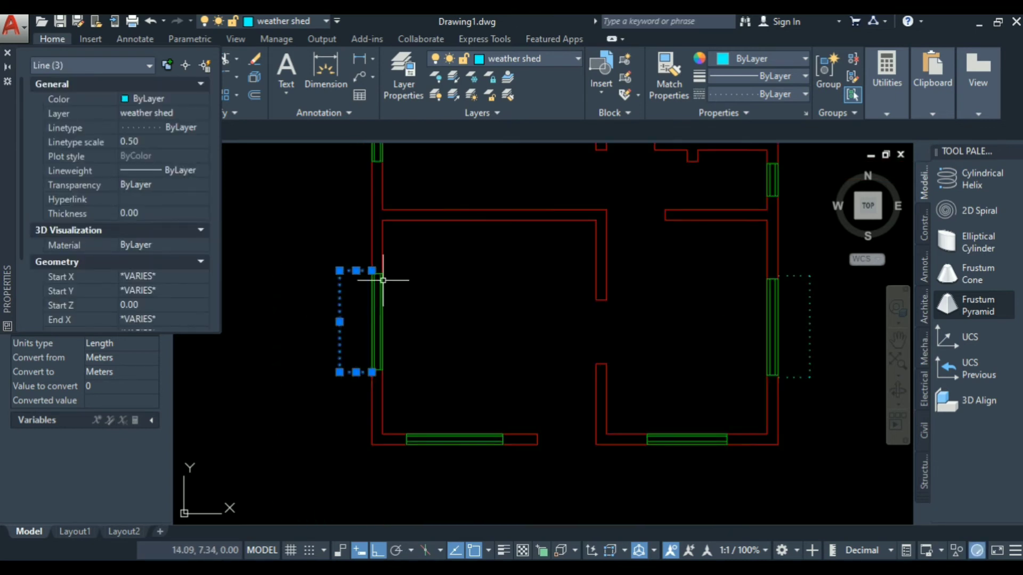
{"action": "type", "text": "op"}
{"action": "key", "text": "Return"}
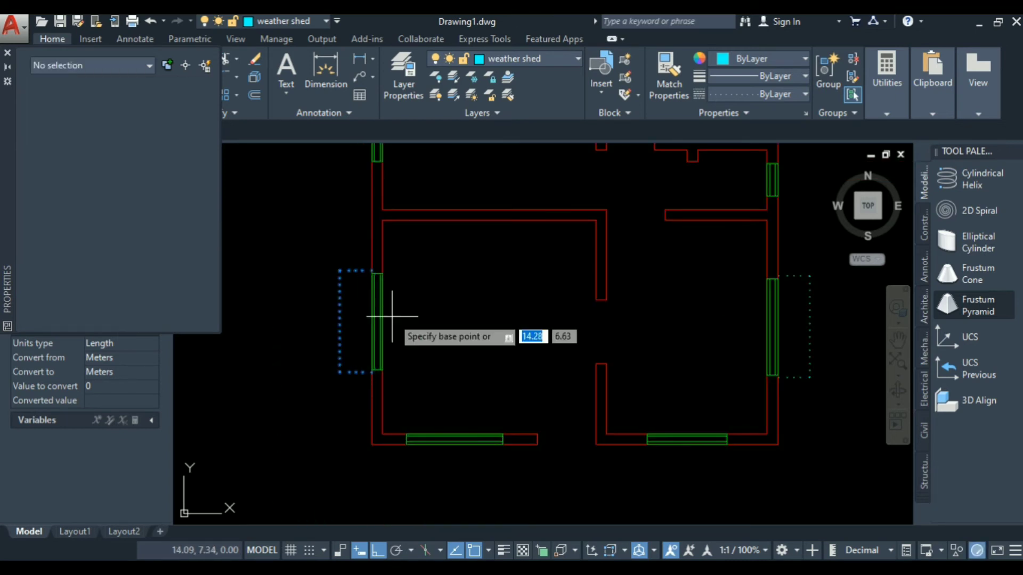
{"action": "left_click", "coordinate": [382, 316]}
{"action": "scroll", "coordinate": [392, 405], "scroll_direction": "down", "scroll_amount": 5}
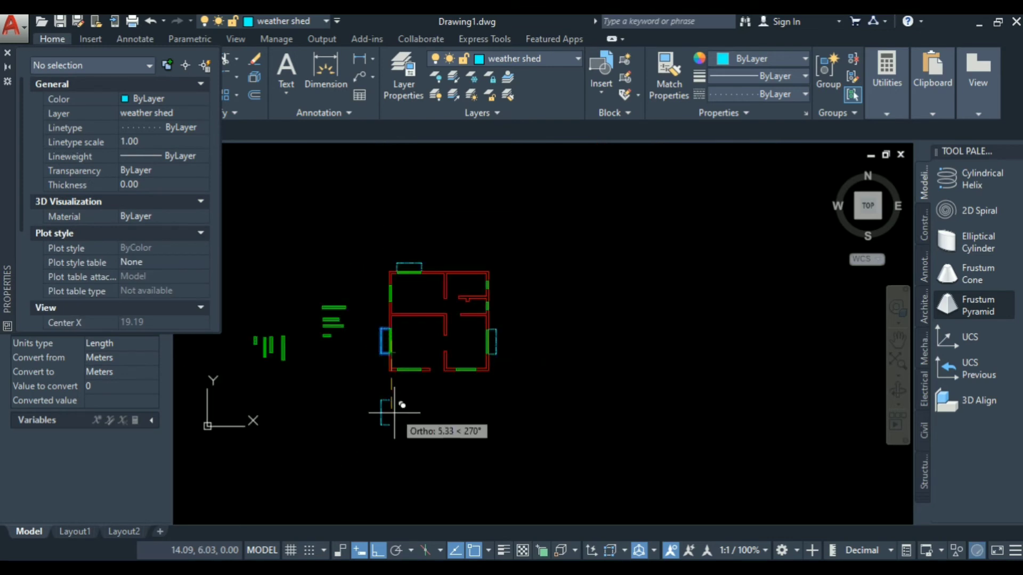
Rotate the copied weather shed below the plan about its upper outer corner so its open side faces up
{"action": "left_click", "coordinate": [401, 391]}
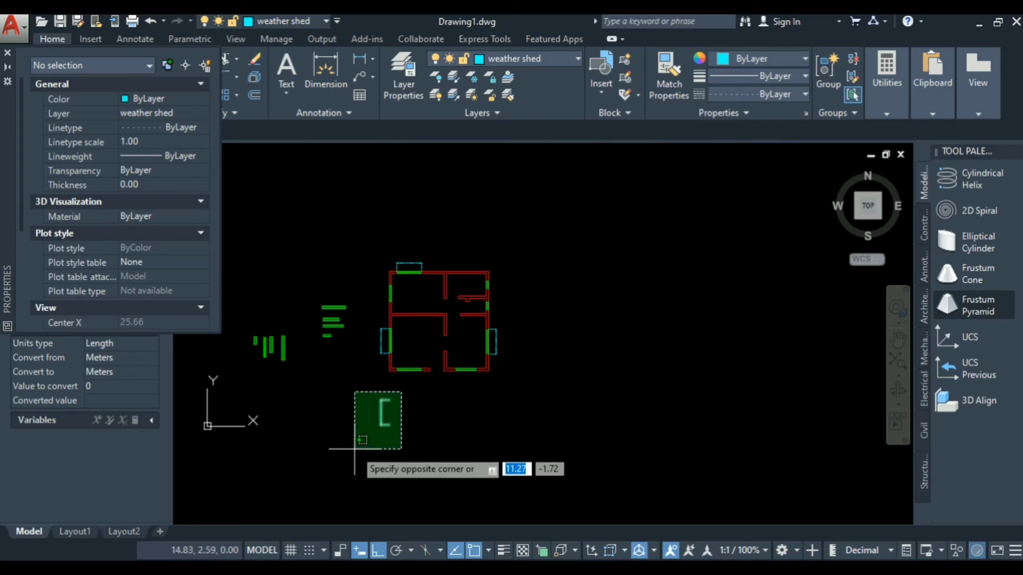
{"action": "left_click", "coordinate": [354, 449]}
{"action": "type", "text": "ro"}
{"action": "key", "text": "Return"}
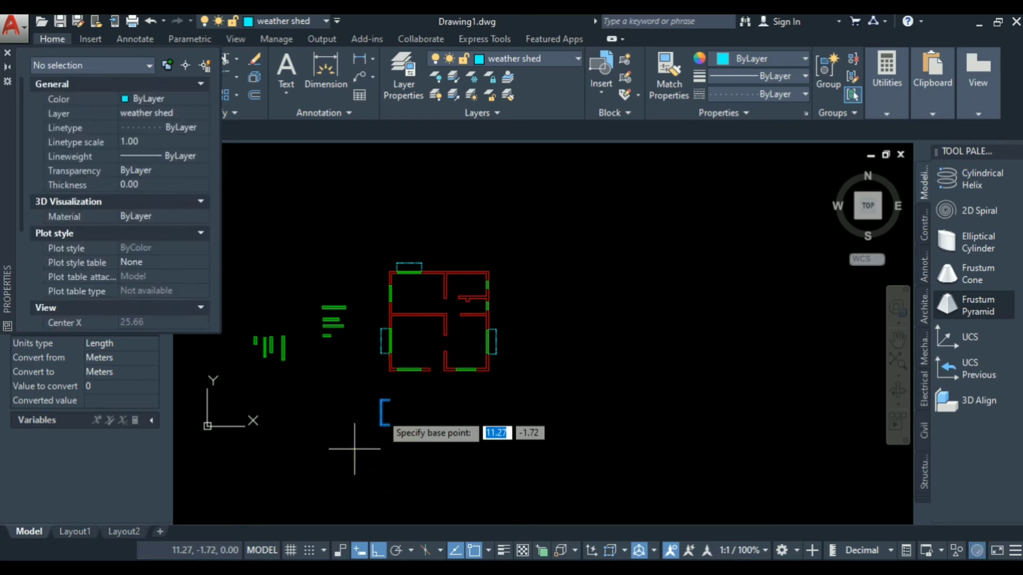
{"action": "left_click", "coordinate": [381, 399]}
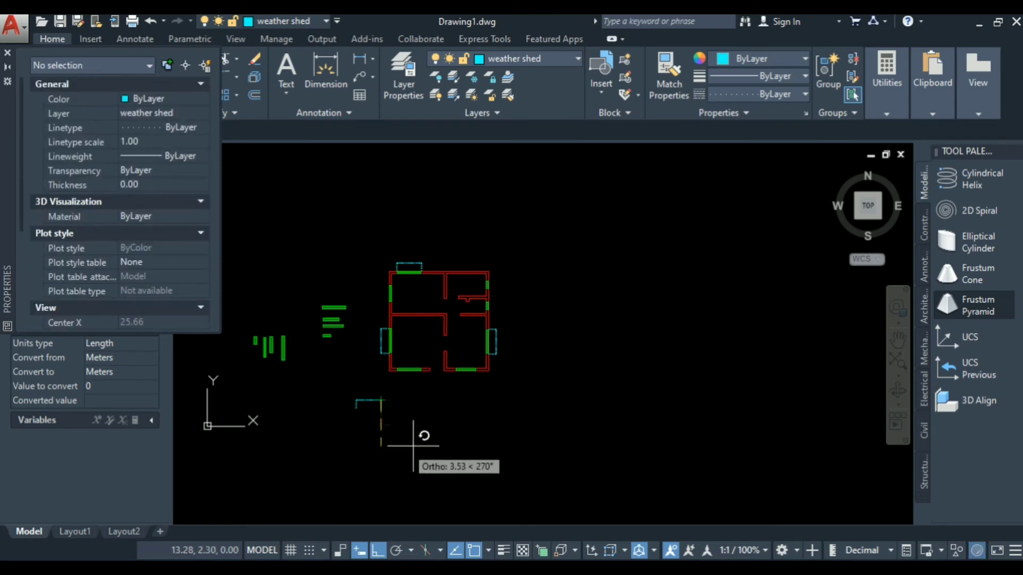
{"action": "scroll", "coordinate": [373, 413], "scroll_direction": "up", "scroll_amount": 6}
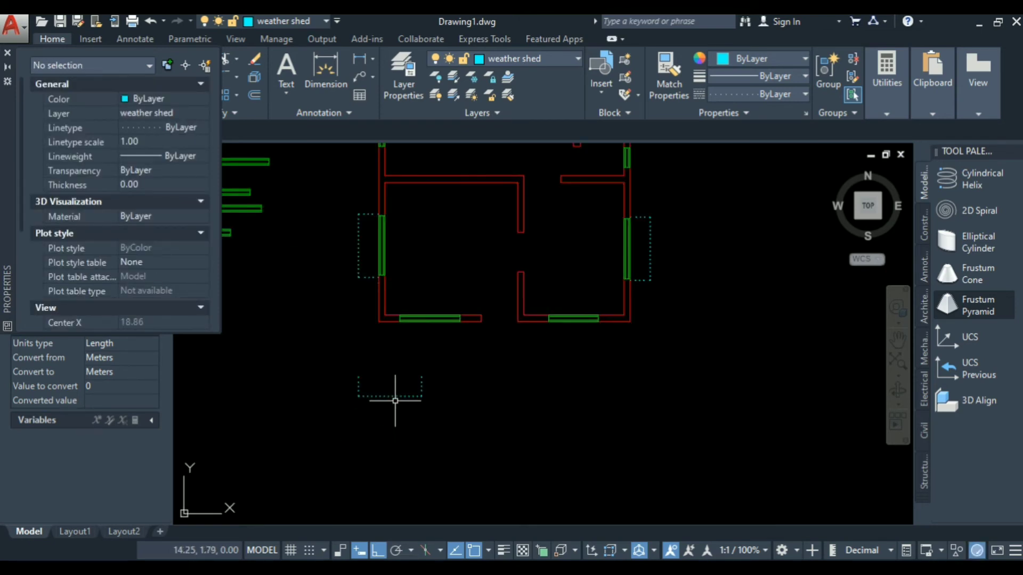
Draw a 0.05 helper line to the left from the open upper end of the rotated shed's right side
{"action": "type", "text": "l"}
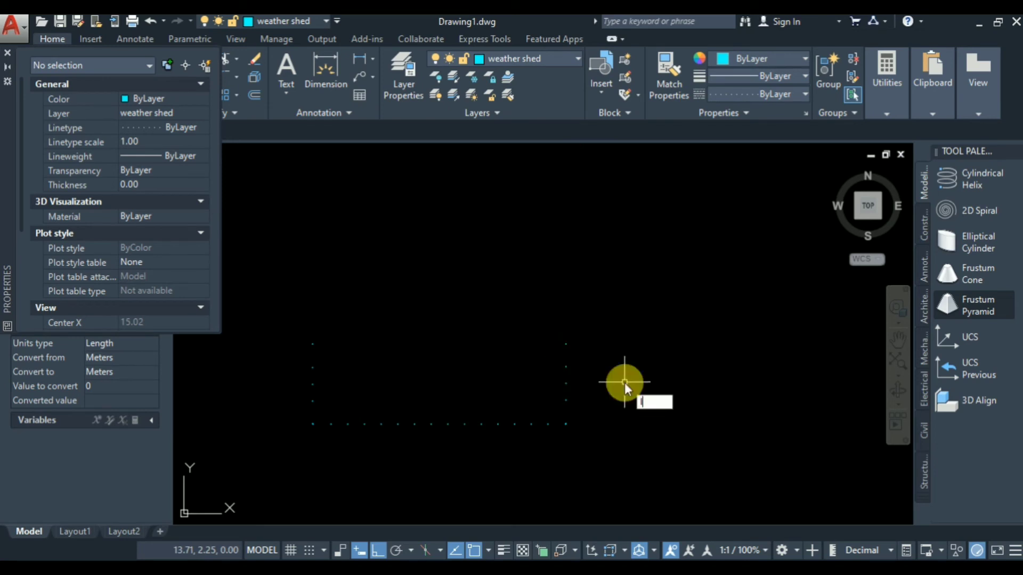
{"action": "key", "text": "Return"}
{"action": "left_click", "coordinate": [565, 344]}
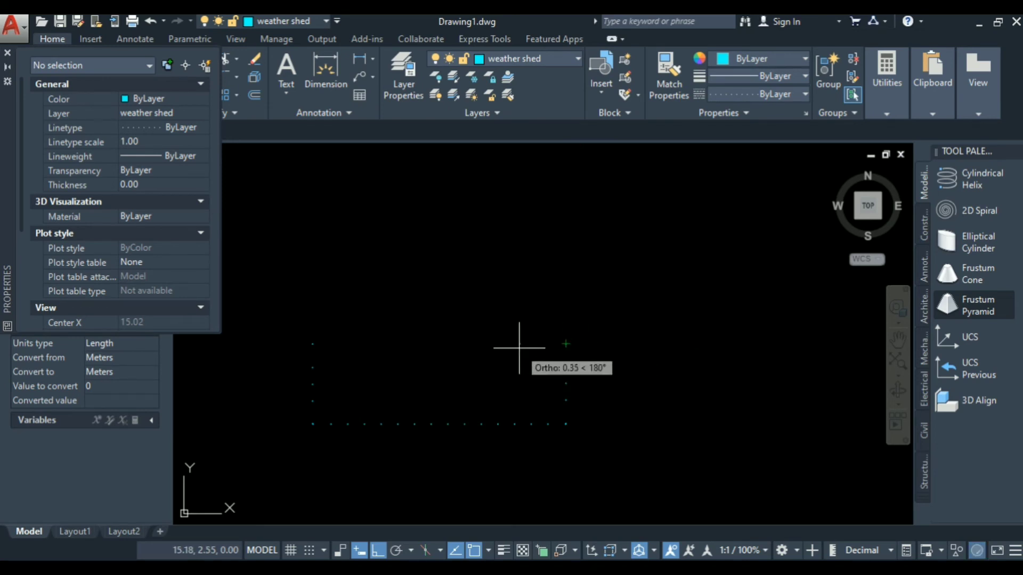
{"action": "type", "text": "0.05"}
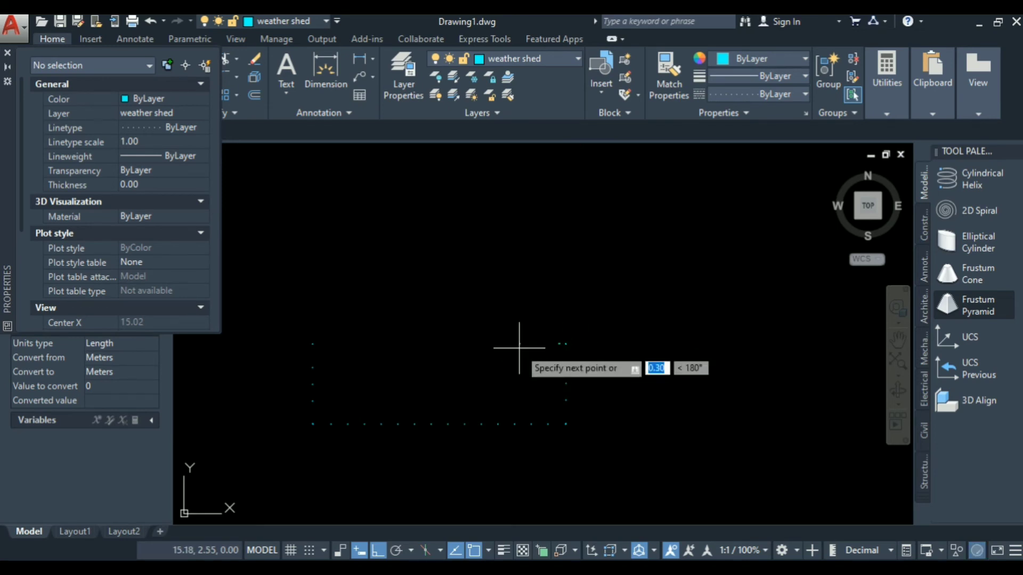
{"action": "key", "text": "Return"}
{"action": "key", "text": "Escape"}
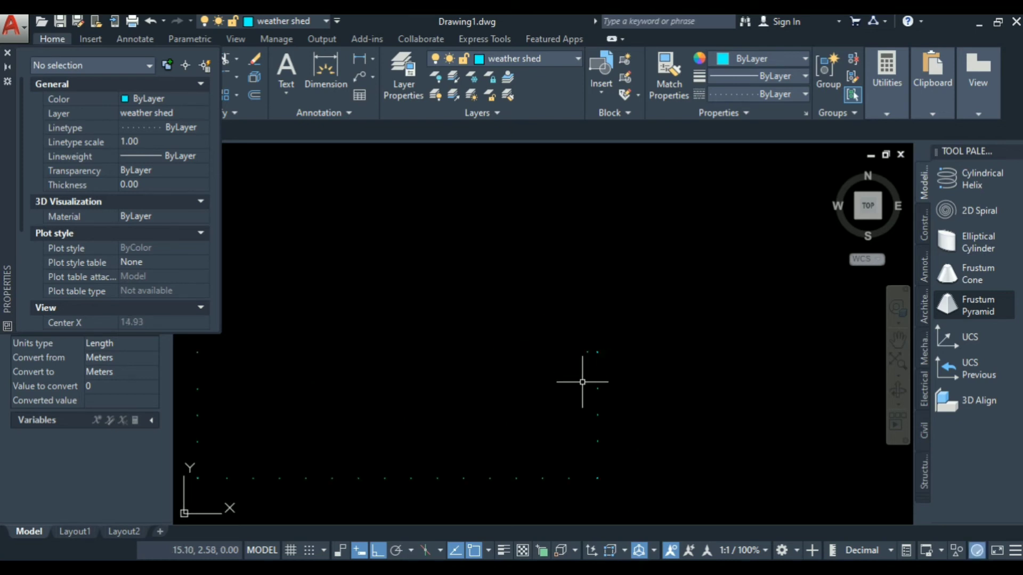
Move the rotated shed and helper line from the helper's inner end to the lower-right outer corner of the bottom wall's left window
{"action": "scroll", "coordinate": [586, 346], "scroll_direction": "down", "scroll_amount": 4}
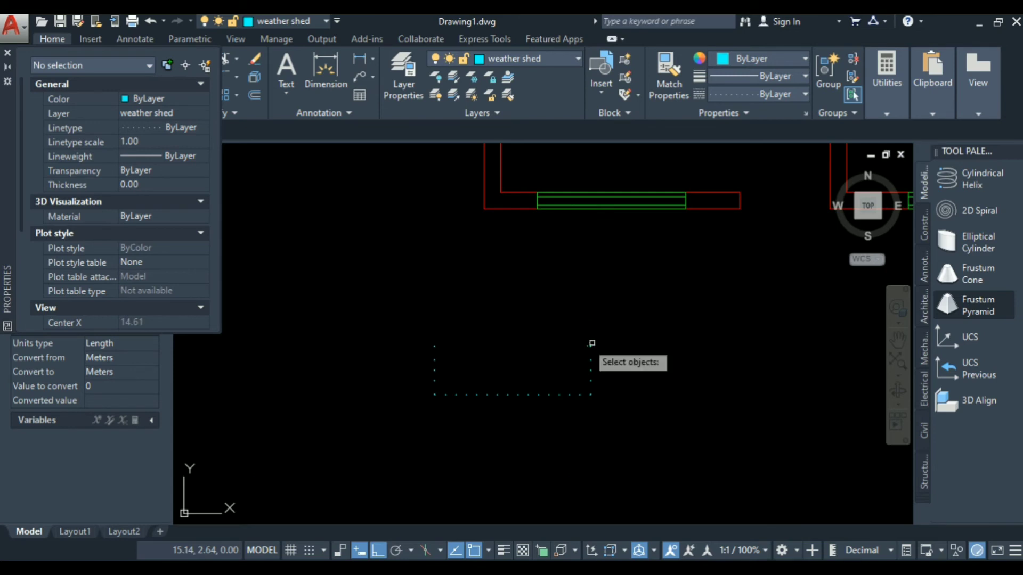
{"action": "left_click", "coordinate": [625, 324]}
{"action": "left_click", "coordinate": [405, 403]}
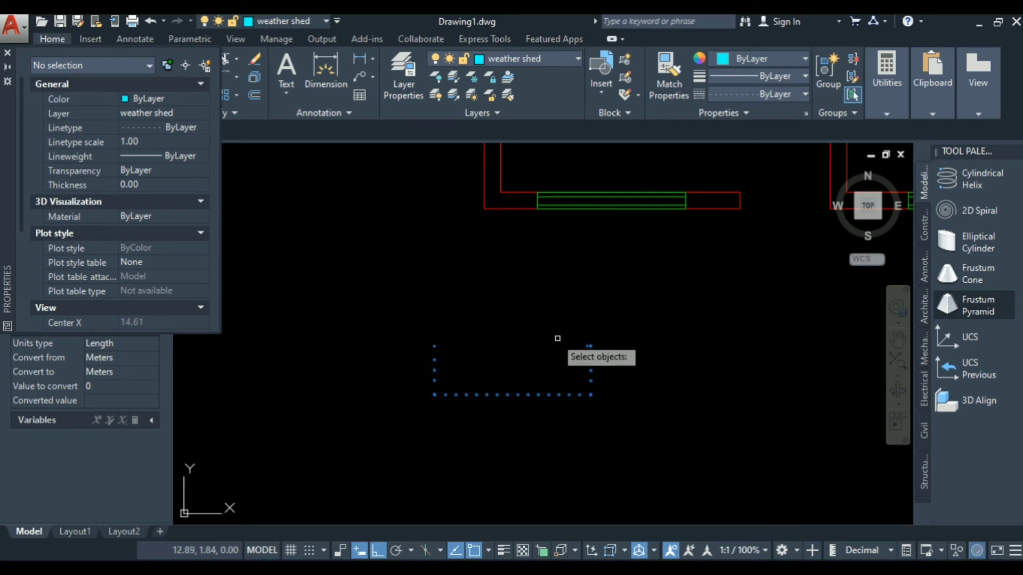
{"action": "scroll", "coordinate": [567, 346], "scroll_direction": "up", "scroll_amount": 5}
{"action": "key", "text": "Return"}
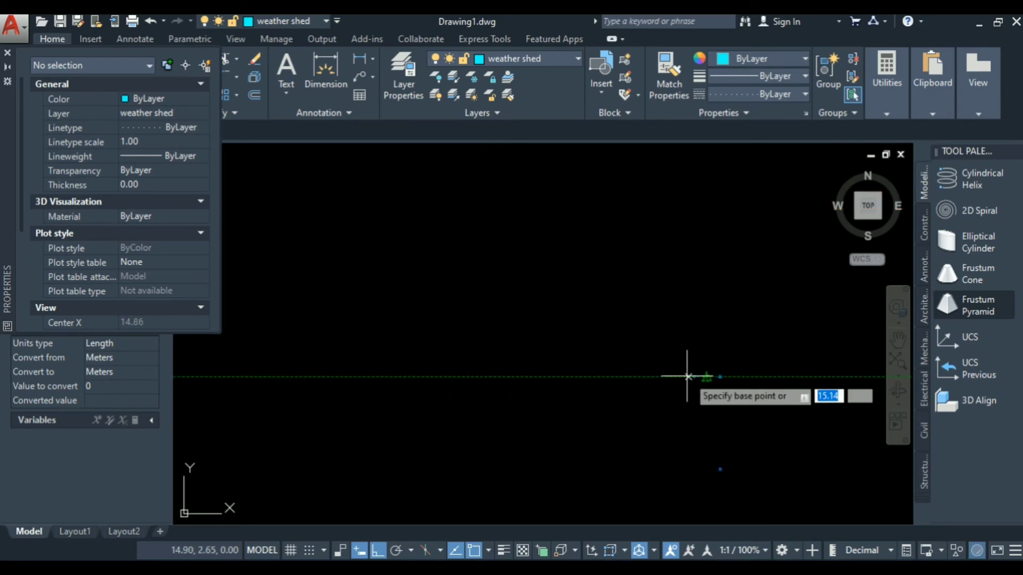
{"action": "left_click", "coordinate": [692, 377]}
{"action": "scroll", "coordinate": [611, 390], "scroll_direction": "down", "scroll_amount": 3}
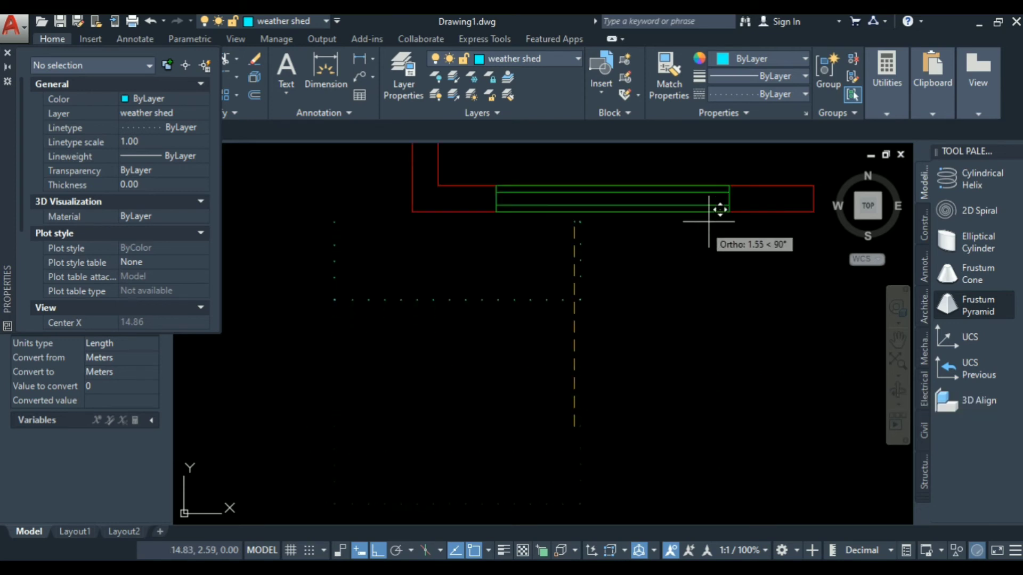
{"action": "left_click", "coordinate": [728, 212]}
{"action": "scroll", "coordinate": [455, 363], "scroll_direction": "down", "scroll_amount": 3}
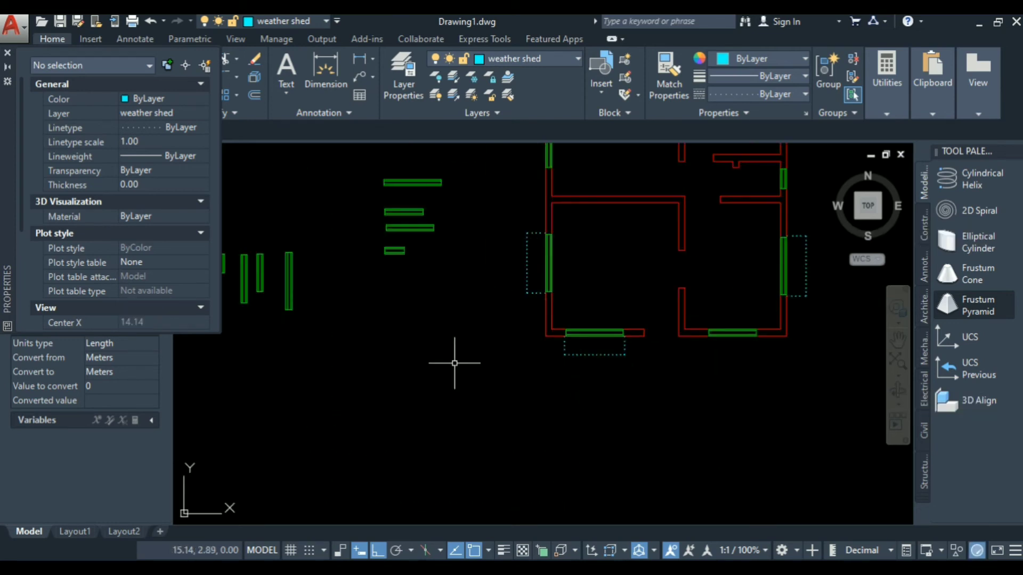
Switch to the reference image in Photos, examine the plan's window sheds and the door-window schedule, and return to the drawing
{"action": "scroll", "coordinate": [454, 361], "scroll_direction": "down", "scroll_amount": 2}
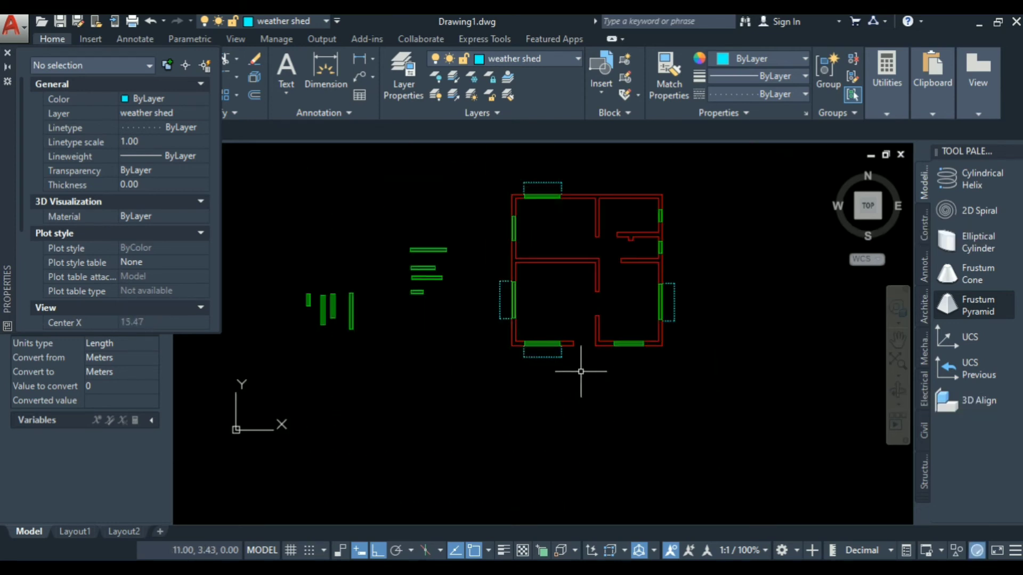
{"action": "scroll", "coordinate": [580, 371], "scroll_direction": "up", "scroll_amount": 2}
{"action": "scroll", "coordinate": [581, 371], "scroll_direction": "down", "scroll_amount": 2}
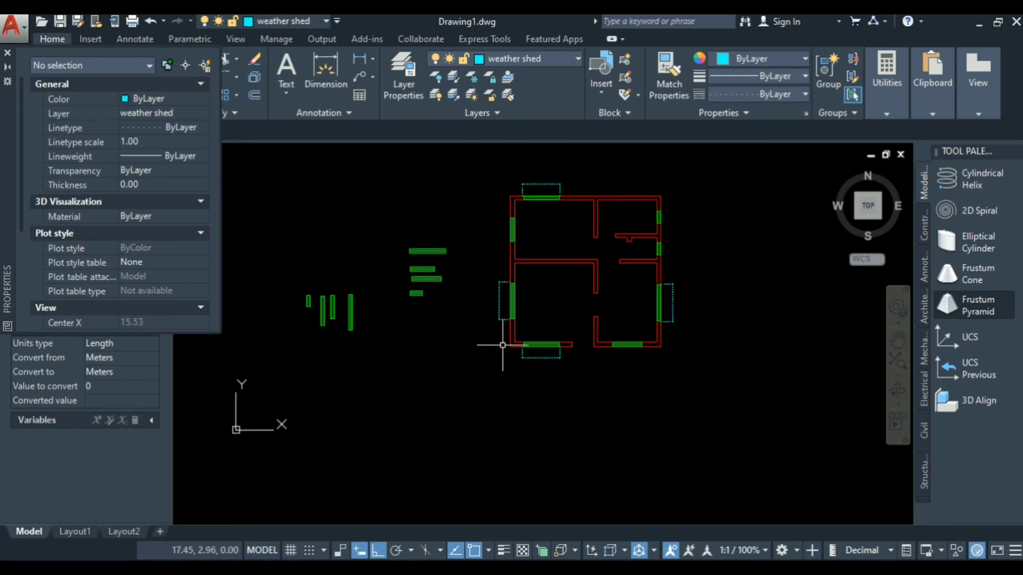
{"action": "scroll", "coordinate": [436, 257], "scroll_direction": "up", "scroll_amount": 2}
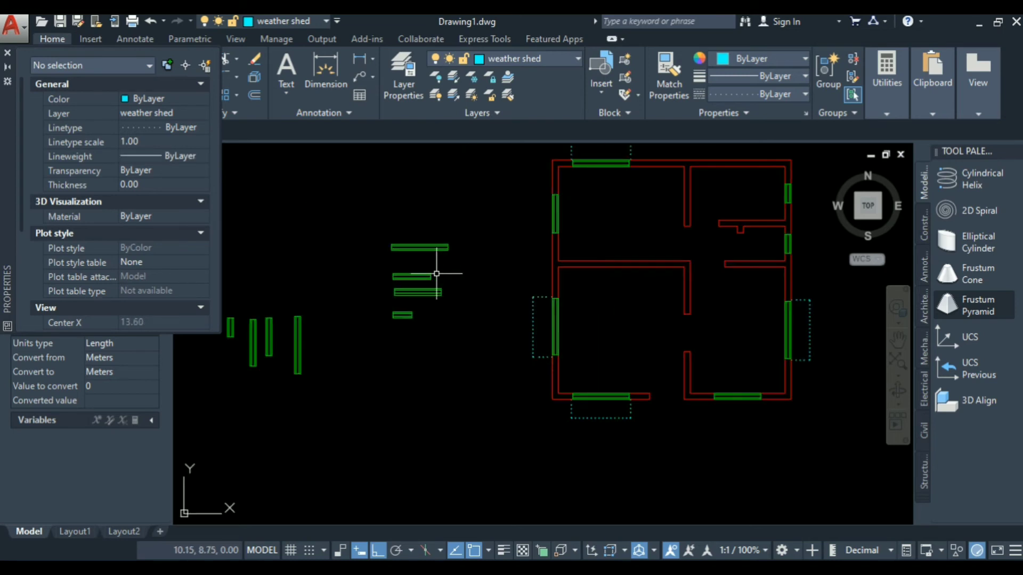
{"action": "scroll", "coordinate": [494, 278], "scroll_direction": "down", "scroll_amount": 2}
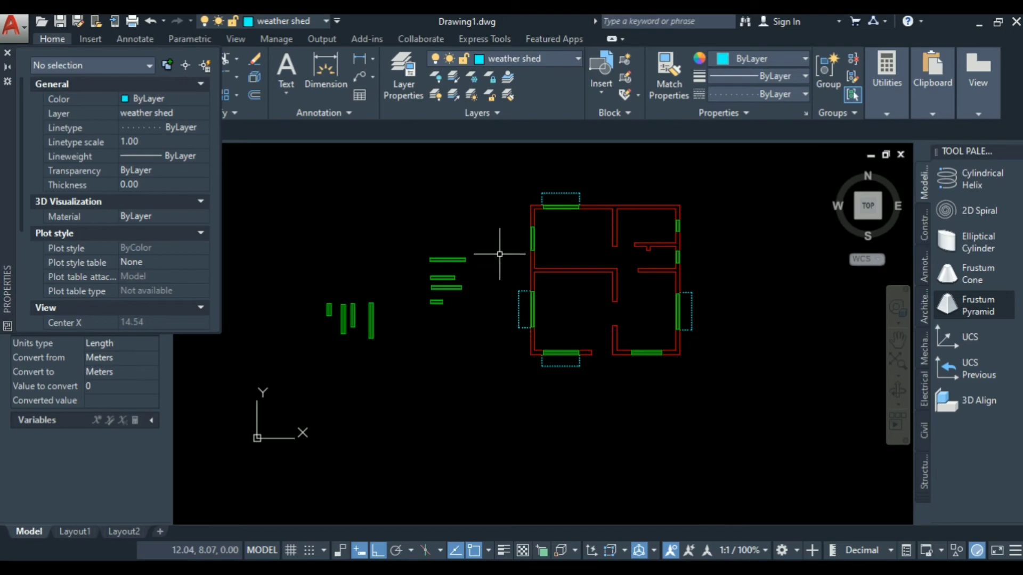
{"action": "left_click", "coordinate": [562, 568]}
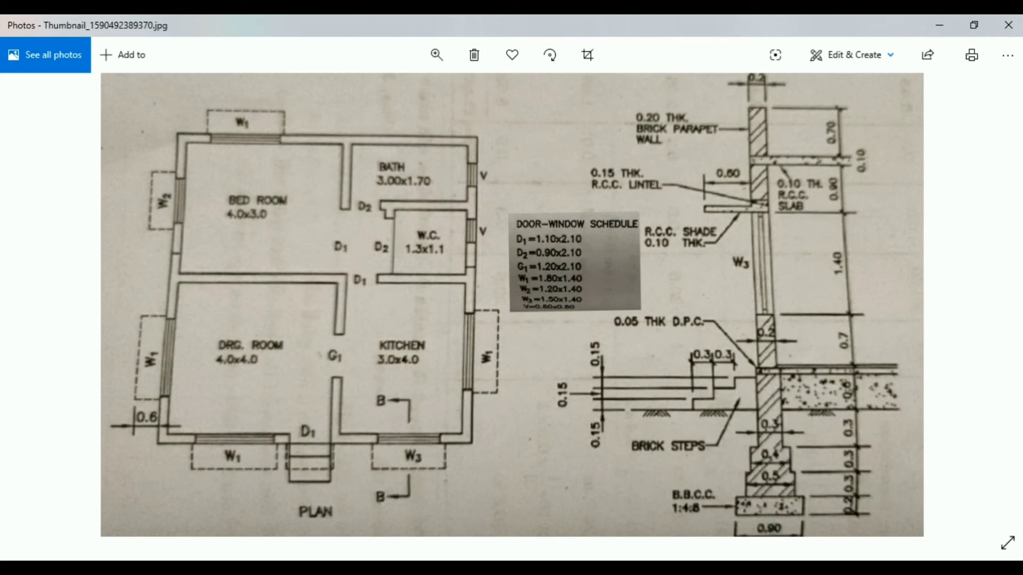
{"action": "left_click", "coordinate": [557, 569]}
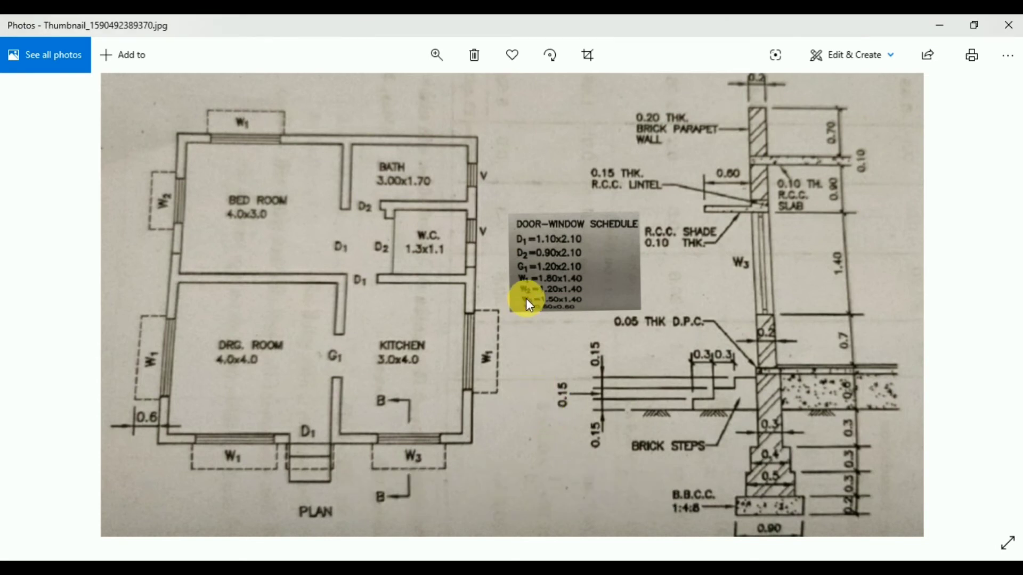
{"action": "scroll", "coordinate": [536, 293], "scroll_direction": "up", "scroll_amount": 1}
{"action": "scroll", "coordinate": [536, 299], "scroll_direction": "down", "scroll_amount": 1}
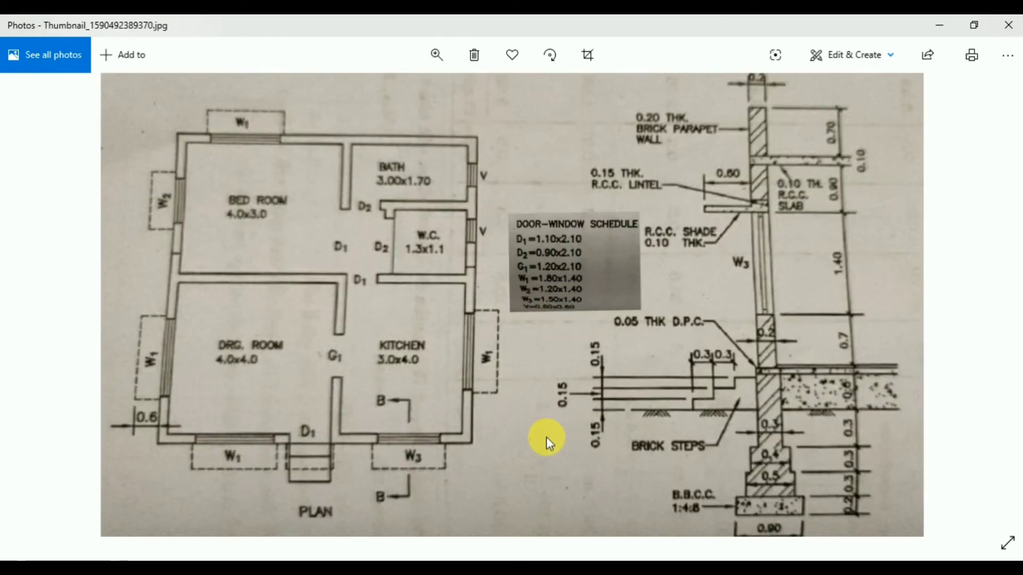
{"action": "mouse_move", "coordinate": [496, 568]}
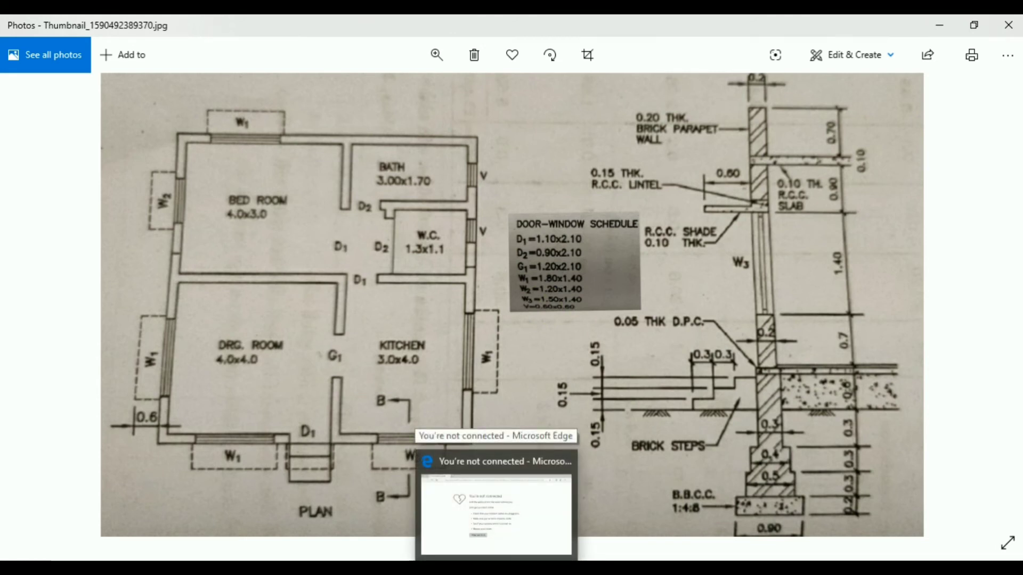
{"action": "left_click", "coordinate": [556, 568]}
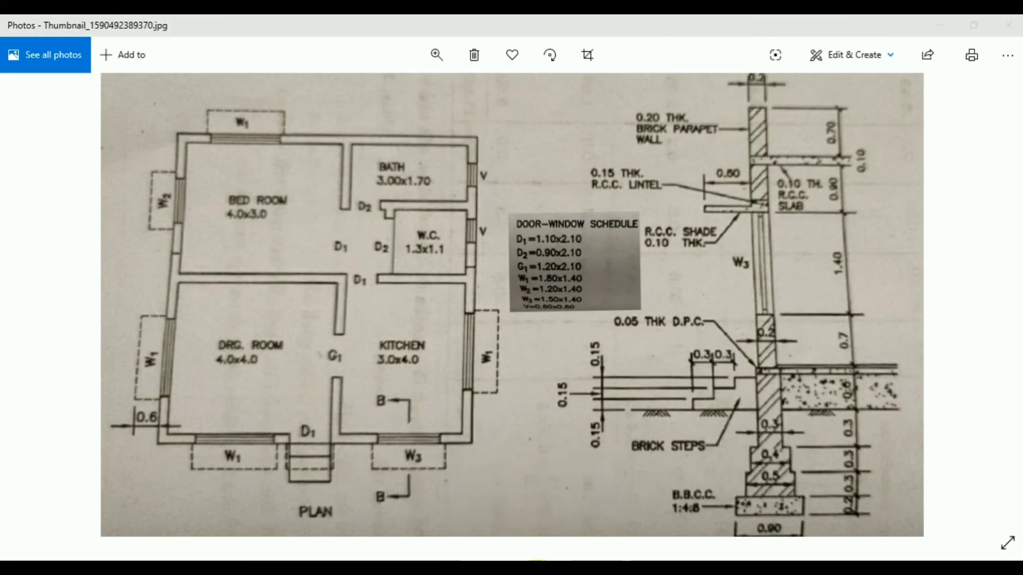
Start the upper-left window's weather shed from its upper outer corner with a 0.15 segment up and a 0.6 segment out to the left
{"action": "scroll", "coordinate": [507, 418], "scroll_direction": "down", "scroll_amount": 1}
{"action": "scroll", "coordinate": [564, 296], "scroll_direction": "up", "scroll_amount": 5}
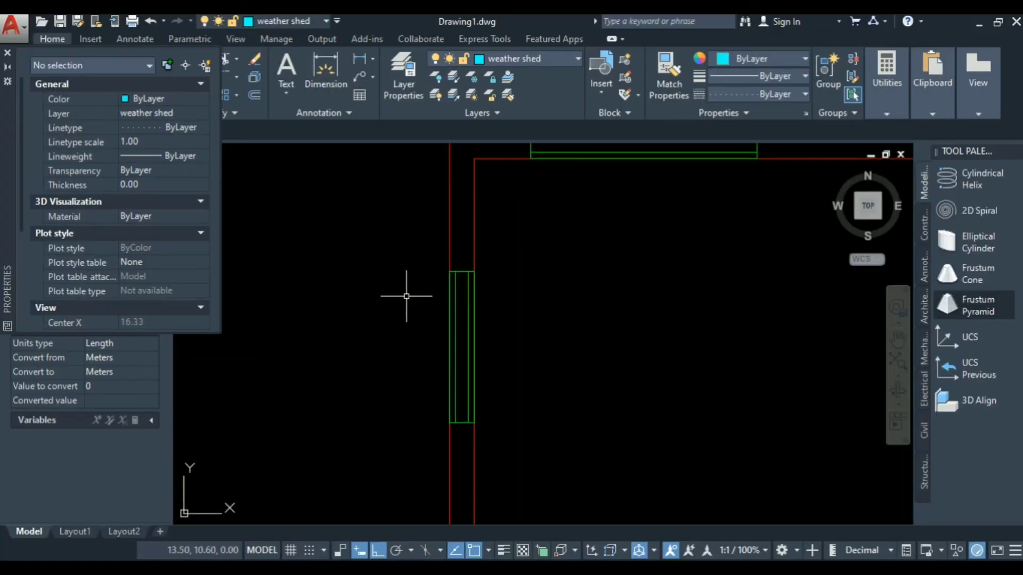
{"action": "type", "text": "l"}
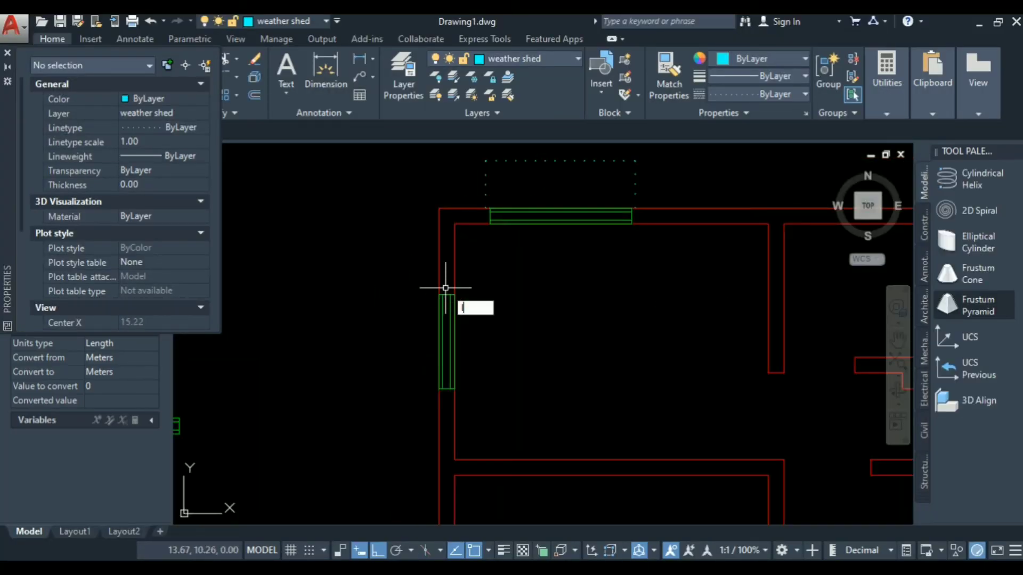
{"action": "key", "text": "Return"}
{"action": "scroll", "coordinate": [435, 290], "scroll_direction": "up", "scroll_amount": 8}
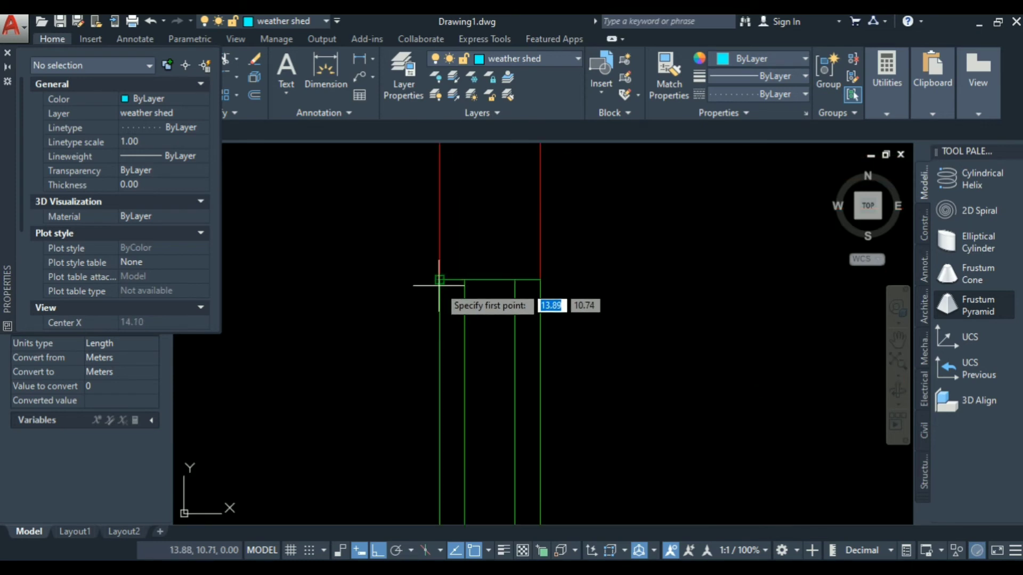
{"action": "left_click", "coordinate": [439, 287]}
{"action": "type", "text": ".15"}
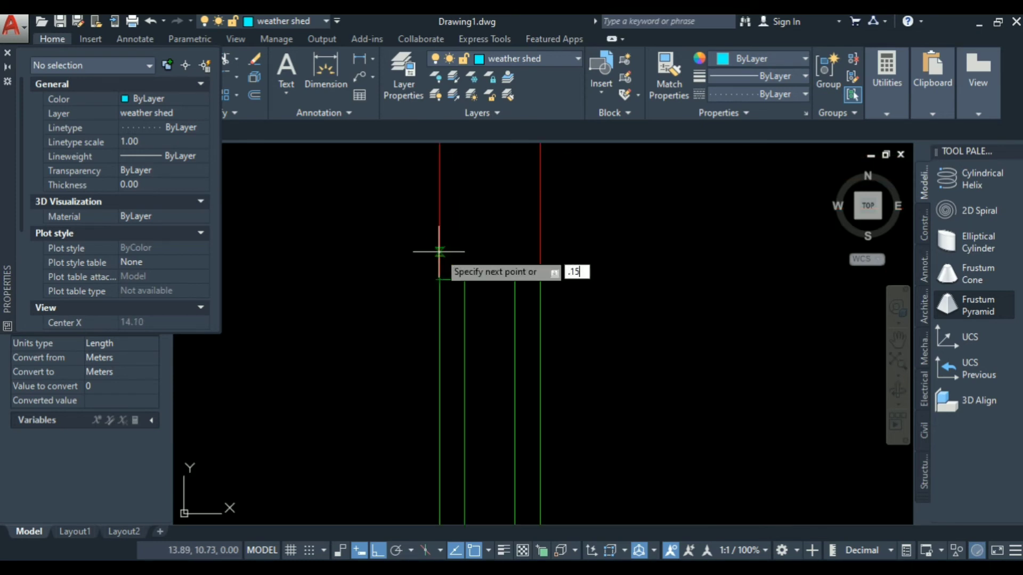
{"action": "key", "text": "Return"}
{"action": "scroll", "coordinate": [418, 241], "scroll_direction": "down", "scroll_amount": 5}
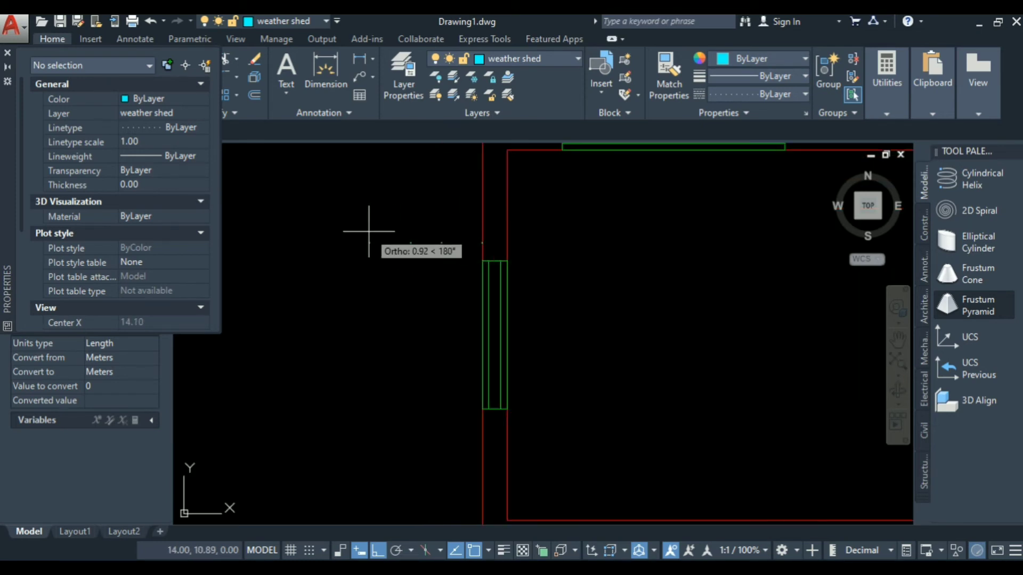
{"action": "type", "text": ".6"}
{"action": "key", "text": "Return"}
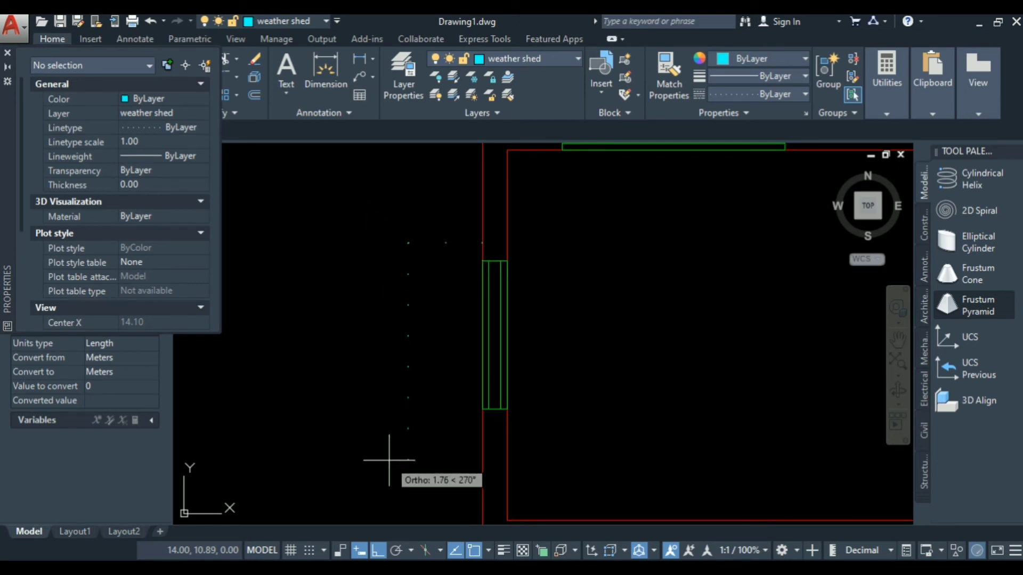
{"action": "type", "text": "."}
{"action": "key", "text": "Return"}
{"action": "type", "text": "1.5"}
{"action": "key", "text": "Return"}
{"action": "type", "text": ".15"}
{"action": "key", "text": "Return"}
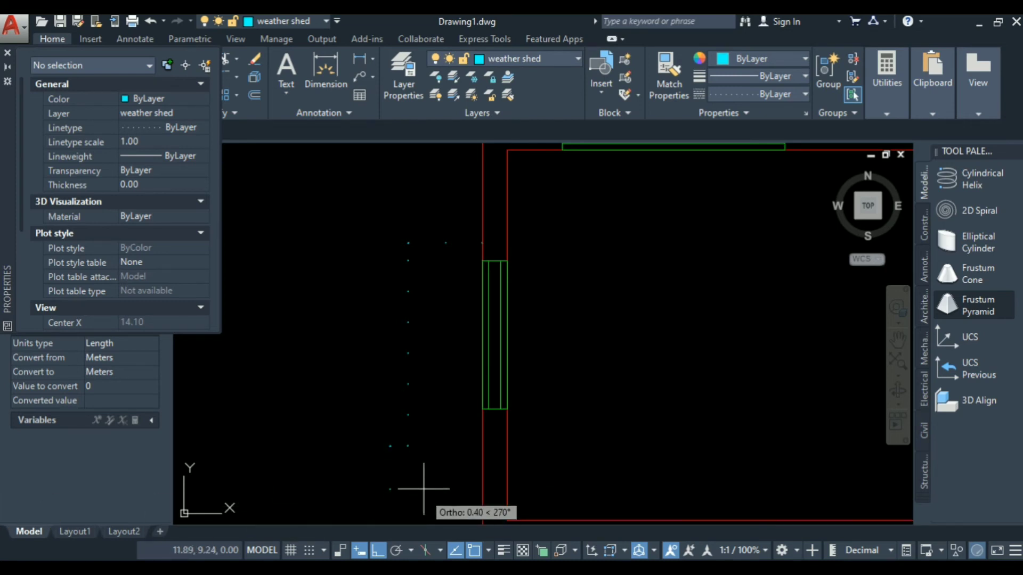
{"action": "scroll", "coordinate": [424, 447], "scroll_direction": "down", "scroll_amount": 3}
{"action": "scroll", "coordinate": [424, 447], "scroll_direction": "up", "scroll_amount": 6}
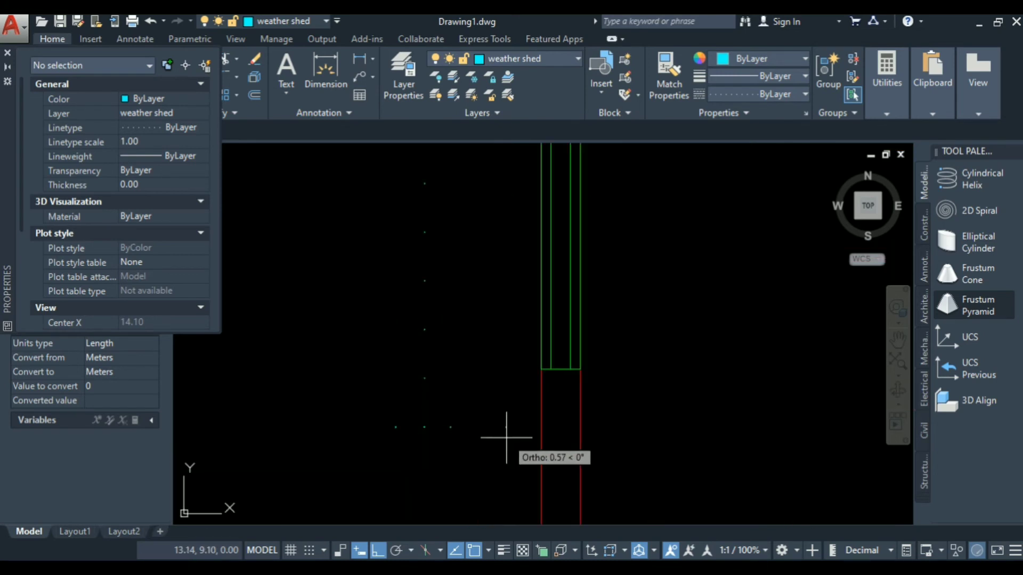
{"action": "type", "text": ".6"}
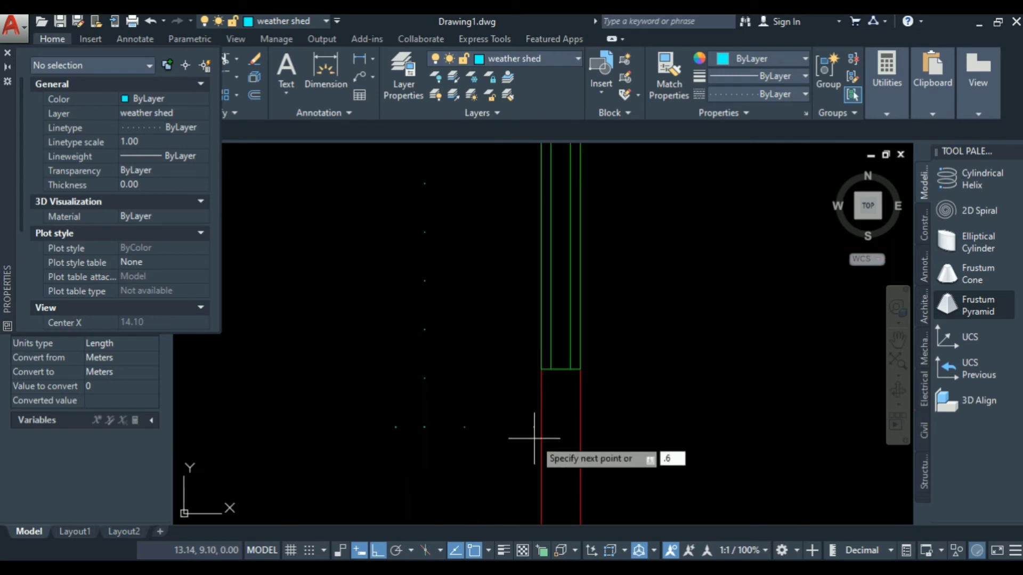
{"action": "key", "text": "Return"}
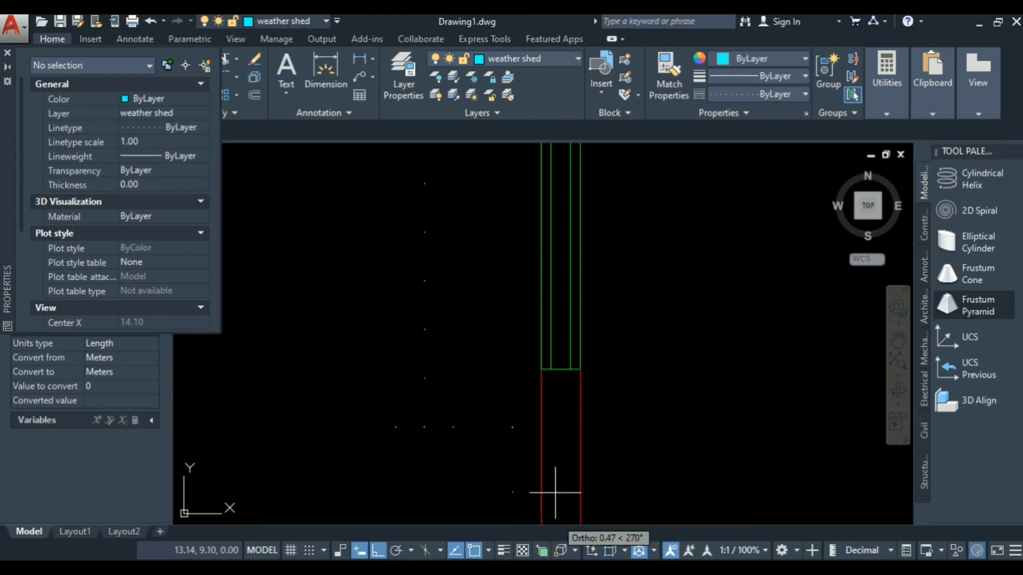
{"action": "scroll", "coordinate": [551, 458], "scroll_direction": "down", "scroll_amount": 2}
{"action": "scroll", "coordinate": [491, 445], "scroll_direction": "down", "scroll_amount": 2}
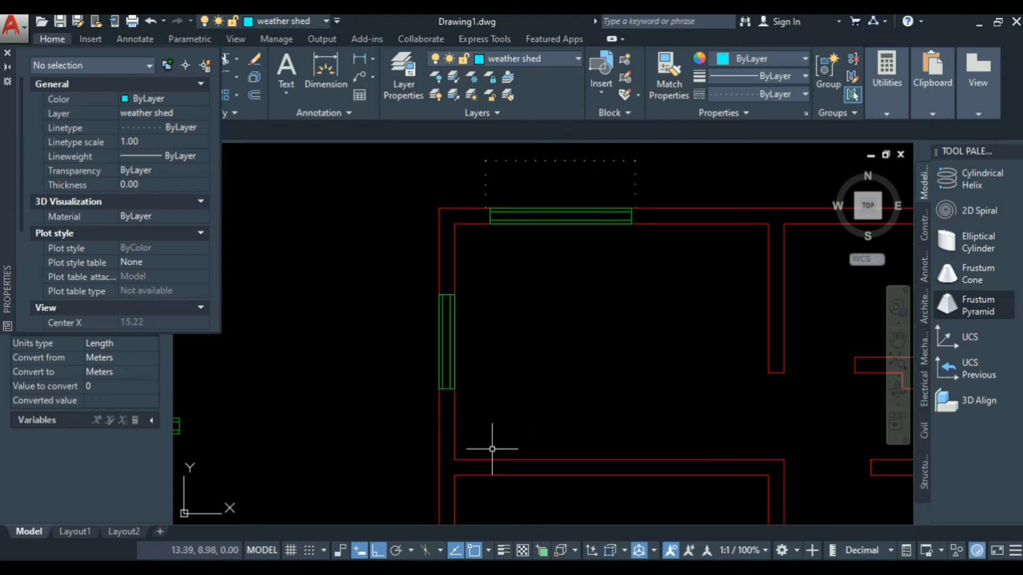
{"action": "scroll", "coordinate": [423, 287], "scroll_direction": "down", "scroll_amount": 2}
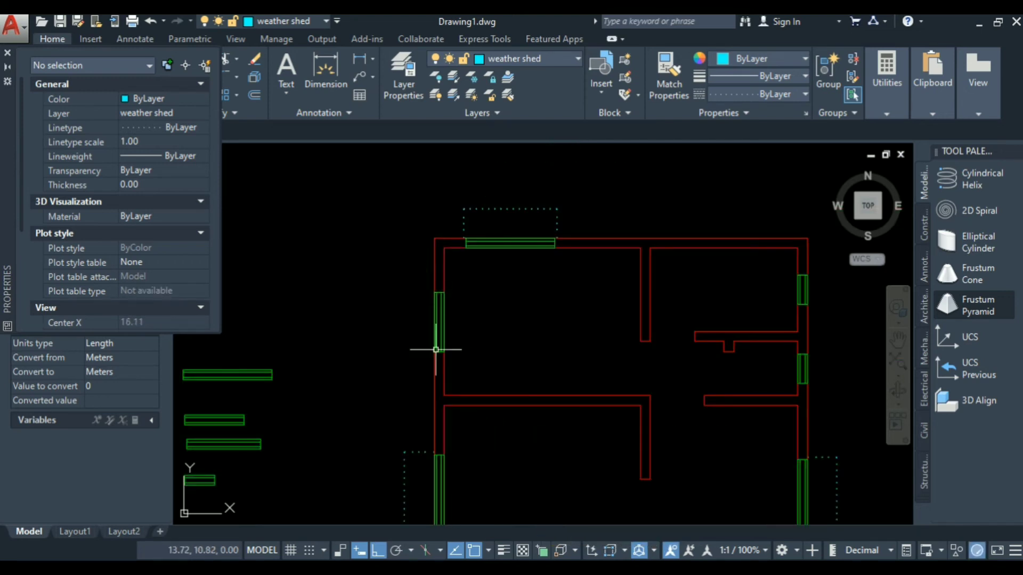
Start a new weather shed 0.05 up from the upper-left window's upper outer corner, with a 0.6 line out to the left
{"action": "scroll", "coordinate": [423, 269], "scroll_direction": "up", "scroll_amount": 4}
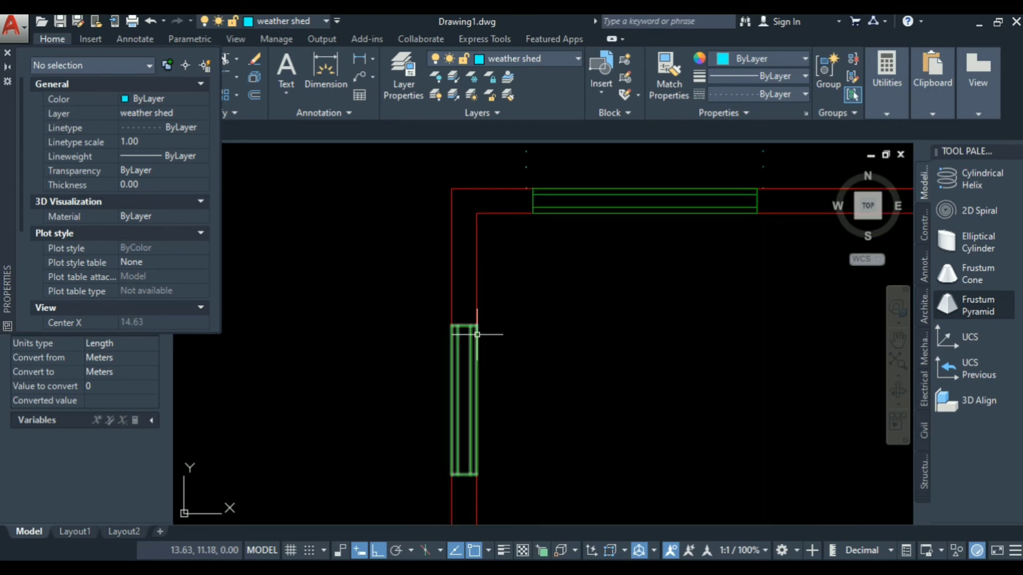
{"action": "type", "text": "l"}
{"action": "key", "text": "Return"}
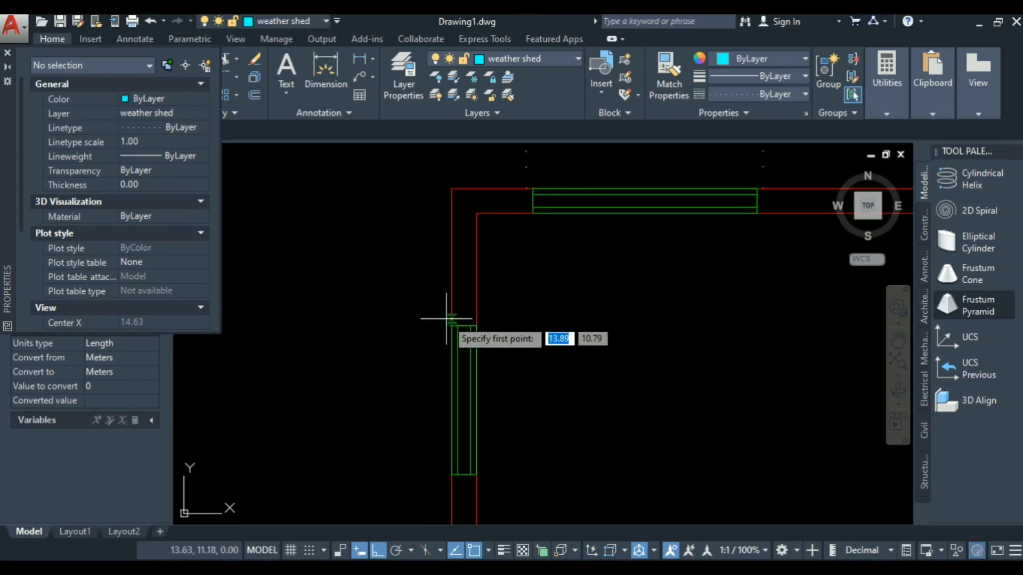
{"action": "left_click", "coordinate": [451, 325]}
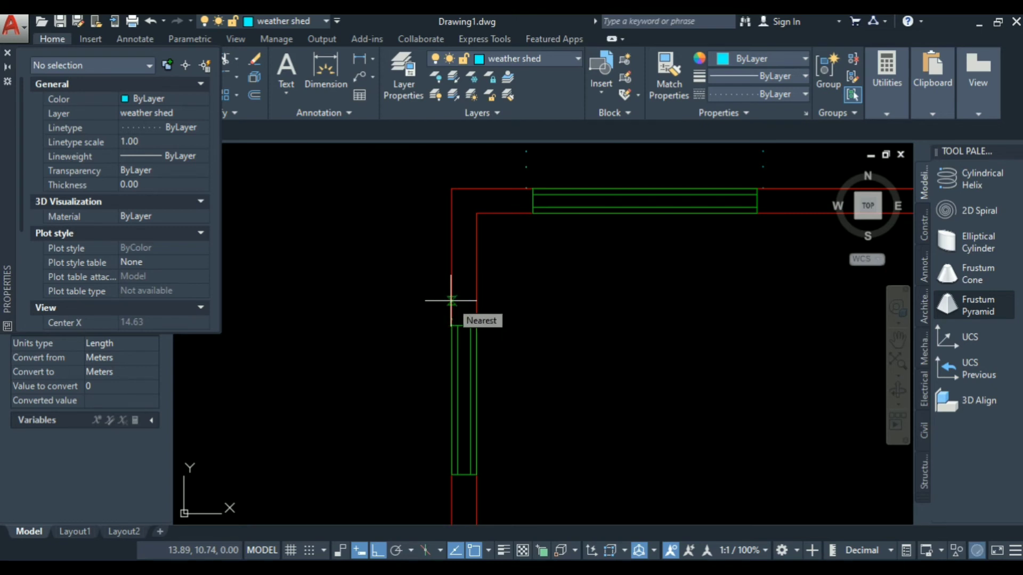
{"action": "left_click", "coordinate": [344, 317]}
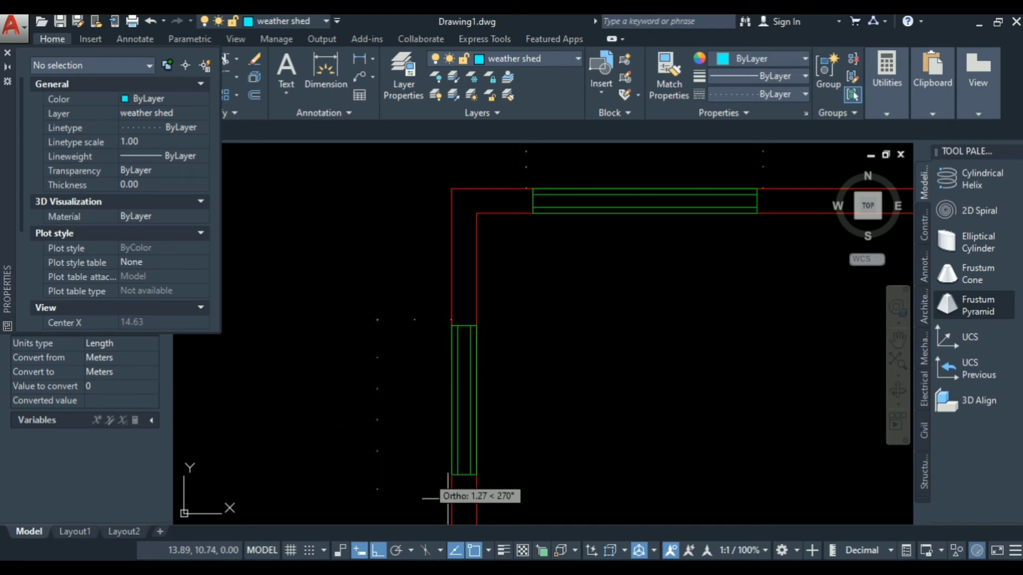
Check the window size in the Photos reference image, draw the shed's outer side 1.3 down in the drawing, and close it back to the wall
{"action": "left_click", "coordinate": [548, 570]}
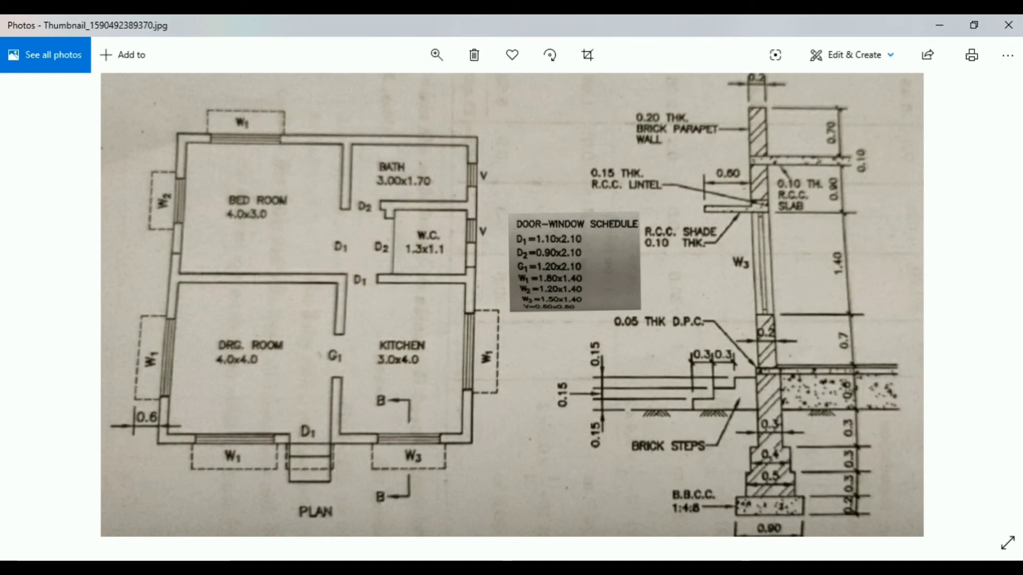
{"action": "left_click", "coordinate": [532, 560]}
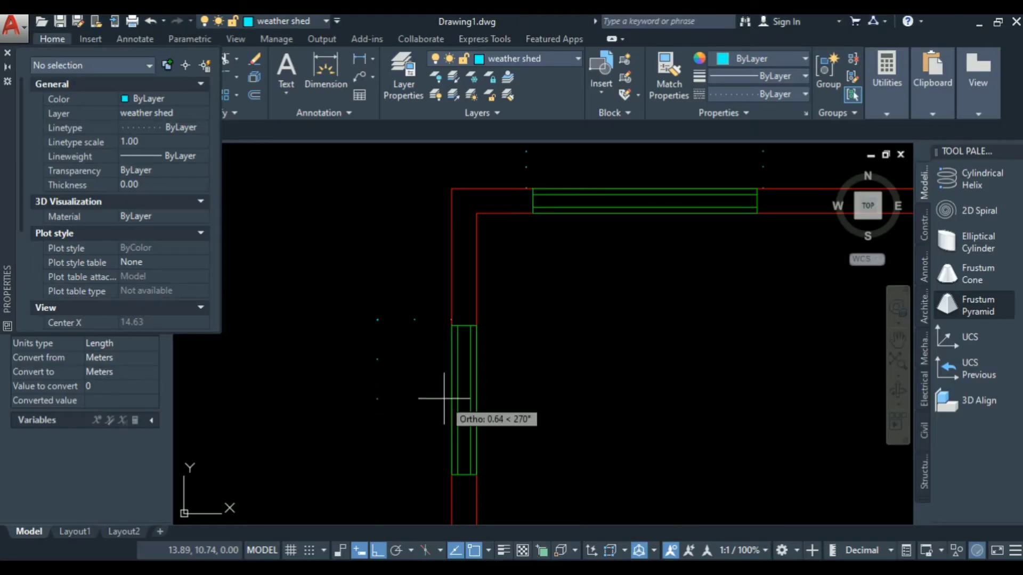
{"action": "type", "text": "1."}
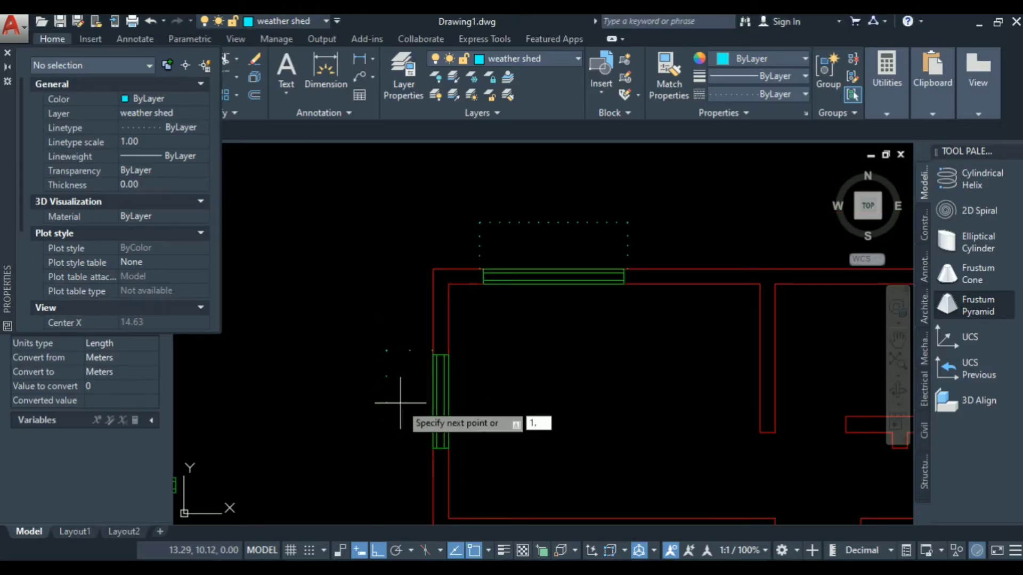
{"action": "type", "text": "3"}
{"action": "key", "text": "Return"}
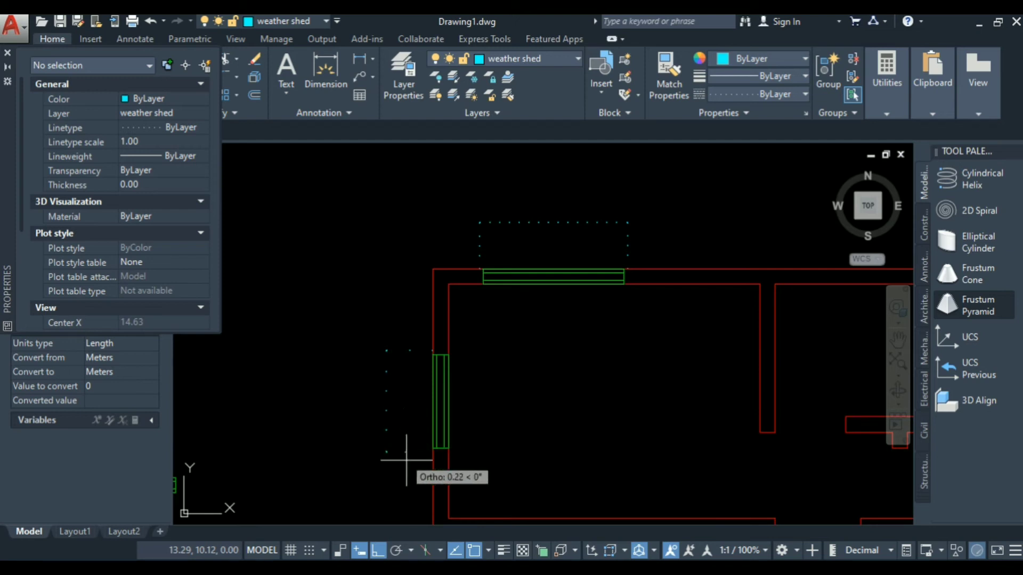
{"action": "scroll", "coordinate": [428, 458], "scroll_direction": "up", "scroll_amount": 3}
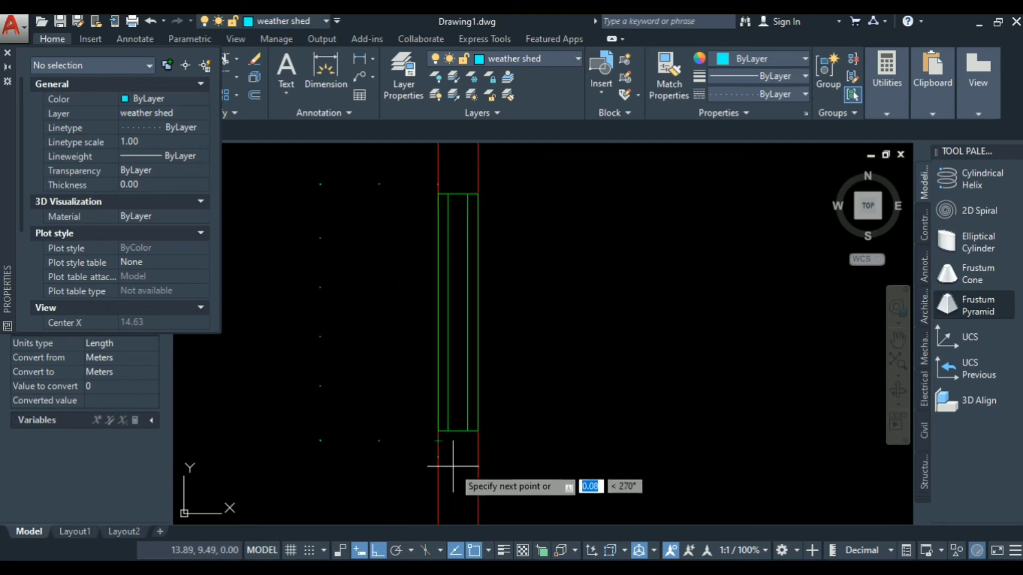
{"action": "scroll", "coordinate": [554, 416], "scroll_direction": "down", "scroll_amount": 2}
Set the linetype scale of the new shed's long outer line to 0.5
{"action": "left_click", "coordinate": [442, 361]}
{"action": "left_click", "coordinate": [348, 424]}
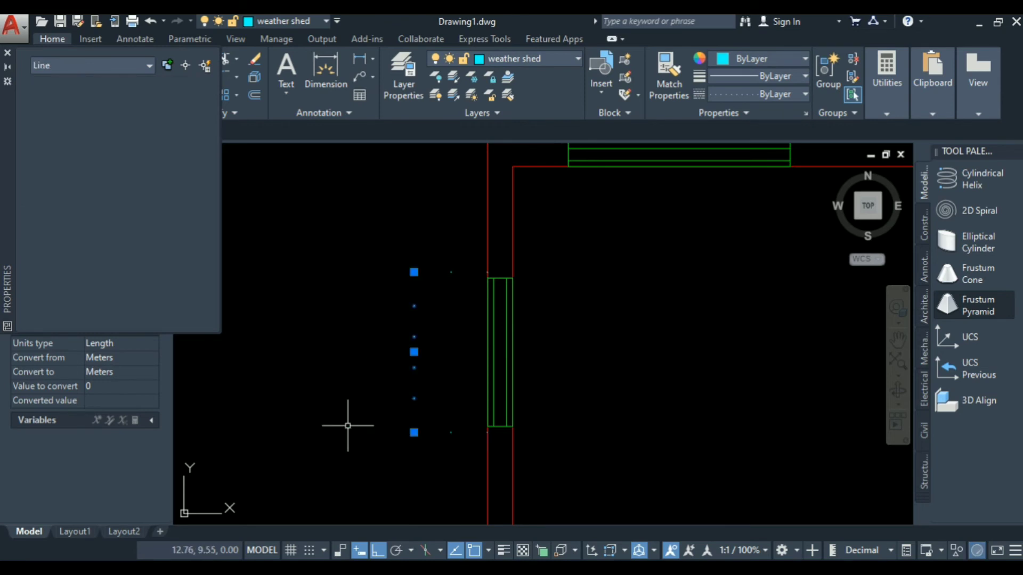
{"action": "left_click", "coordinate": [138, 142]}
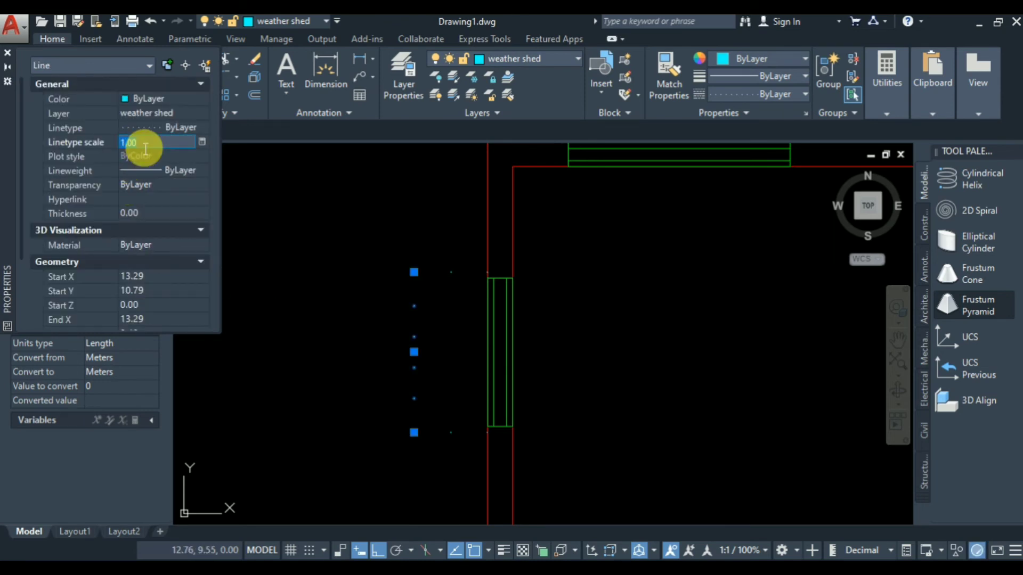
{"action": "type", "text": "0.5"}
{"action": "key", "text": "Return"}
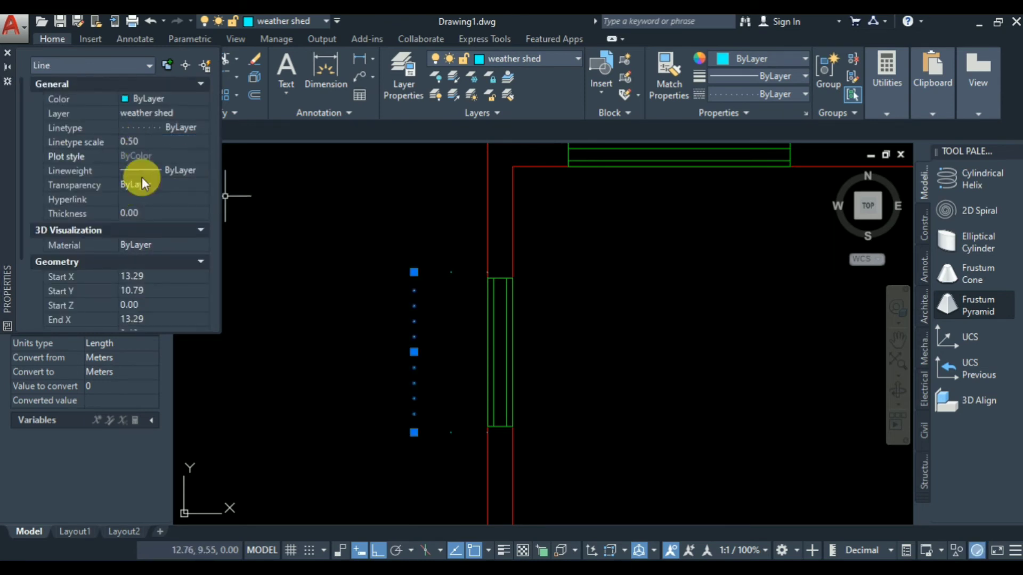
{"action": "key", "text": "Escape"}
{"action": "scroll", "coordinate": [433, 349], "scroll_direction": "down", "scroll_amount": 5}
{"action": "scroll", "coordinate": [392, 356], "scroll_direction": "down", "scroll_amount": 2}
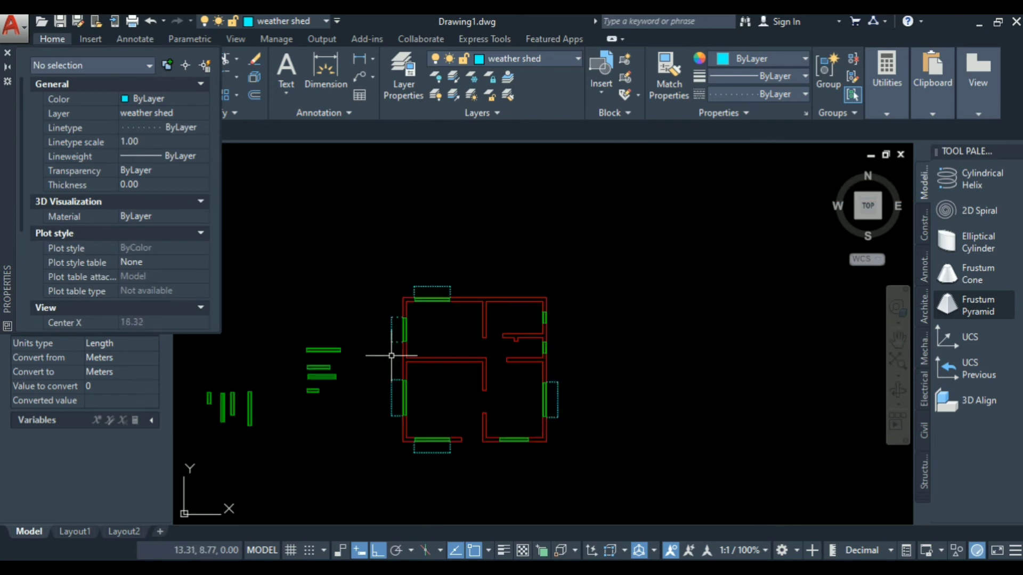
Set the linetype scale of all three lines of the upper-left window's weather shed to 0.5
{"action": "scroll", "coordinate": [387, 351], "scroll_direction": "up", "scroll_amount": 4}
{"action": "left_click", "coordinate": [418, 238]}
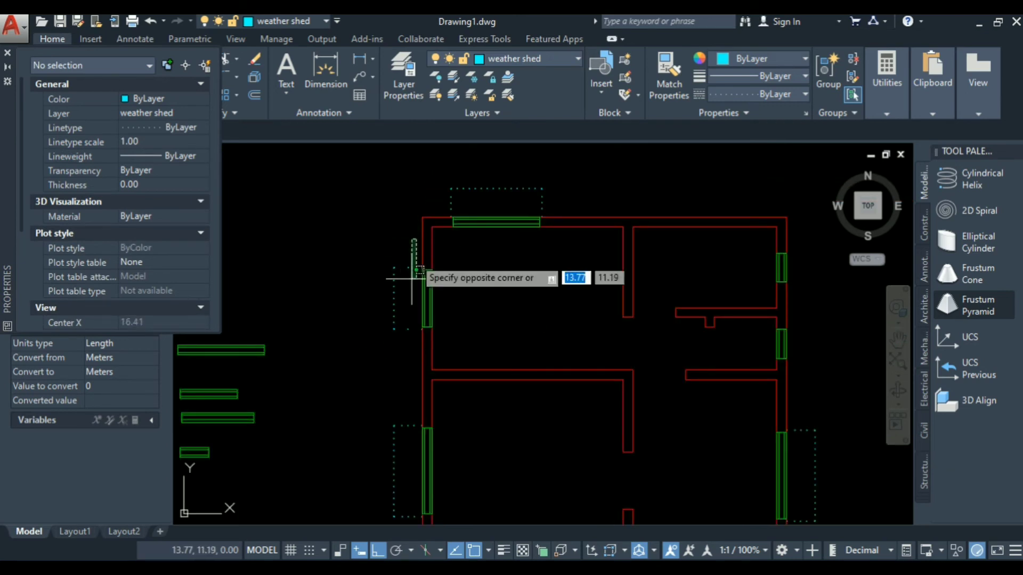
{"action": "left_click", "coordinate": [360, 349]}
{"action": "left_click", "coordinate": [168, 152]}
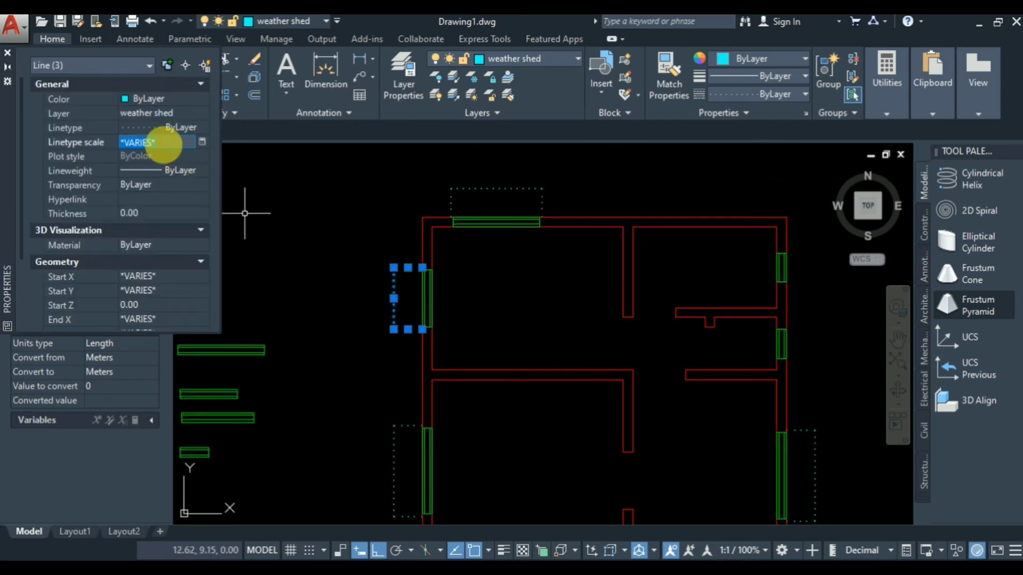
{"action": "key", "text": "BackSpace"}
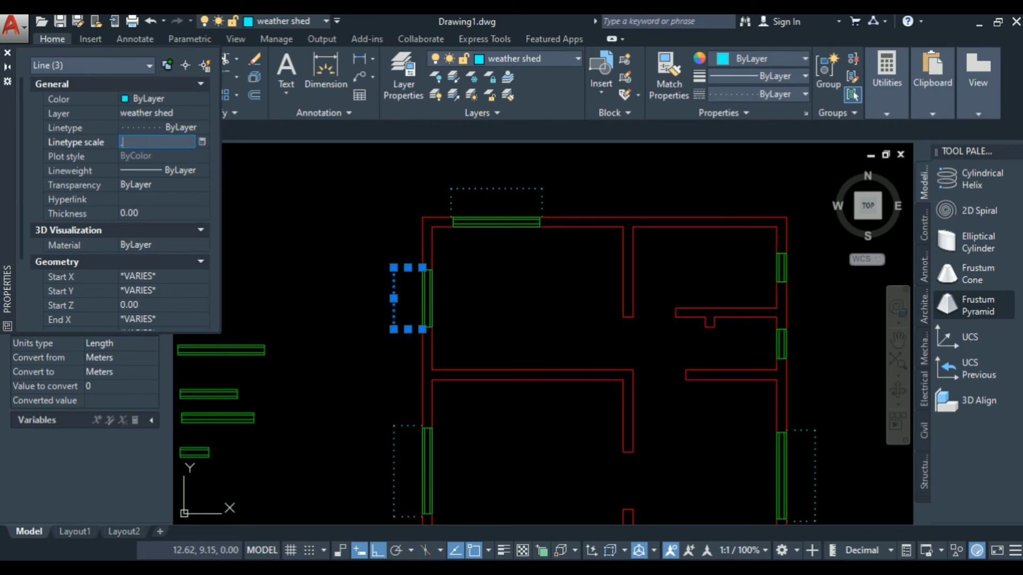
{"action": "type", "text": ".5"}
{"action": "key", "text": "Return"}
{"action": "key", "text": "Escape"}
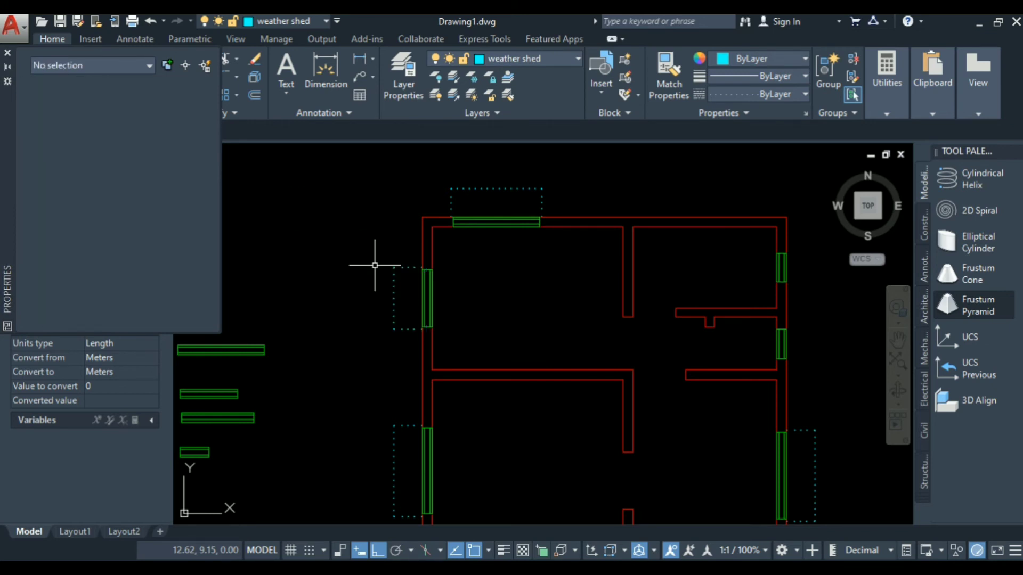
Compare the plan's weather sheds with the reference image in Photos and return to the drawing at the bottom wall's right window
{"action": "scroll", "coordinate": [414, 385], "scroll_direction": "down", "scroll_amount": 2}
{"action": "scroll", "coordinate": [414, 385], "scroll_direction": "down", "scroll_amount": 2}
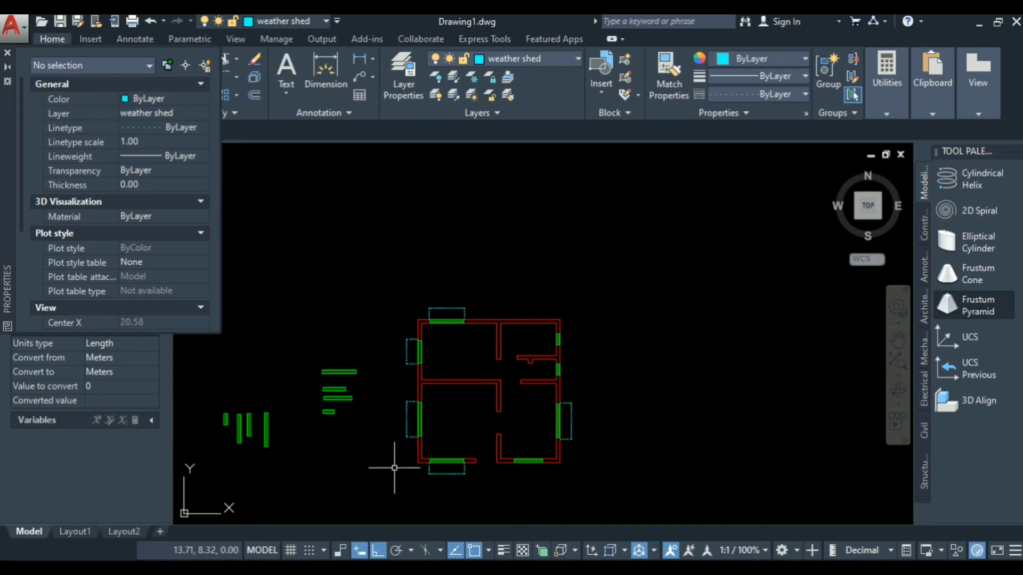
{"action": "scroll", "coordinate": [509, 480], "scroll_direction": "up", "scroll_amount": 4}
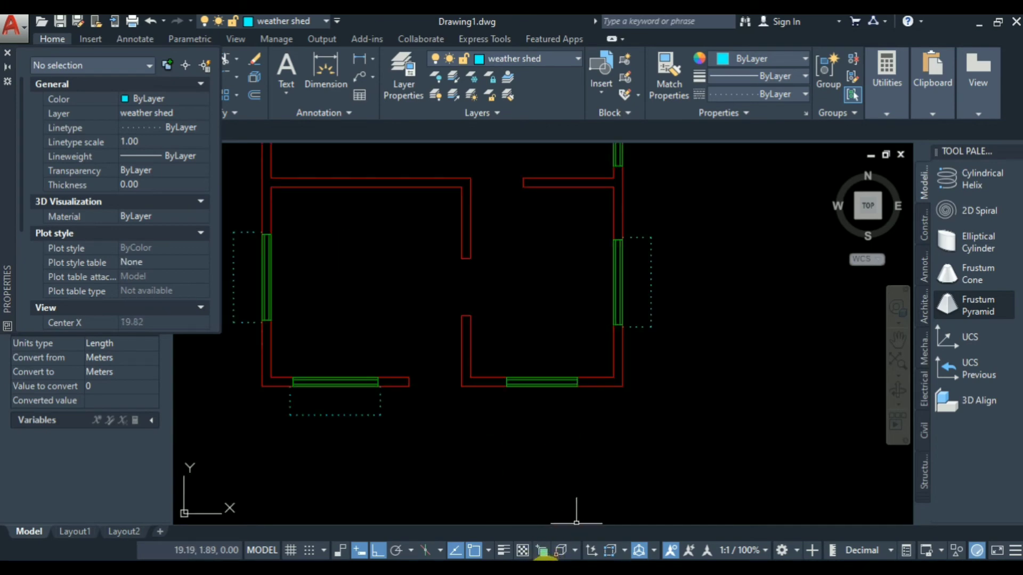
{"action": "left_click", "coordinate": [545, 570]}
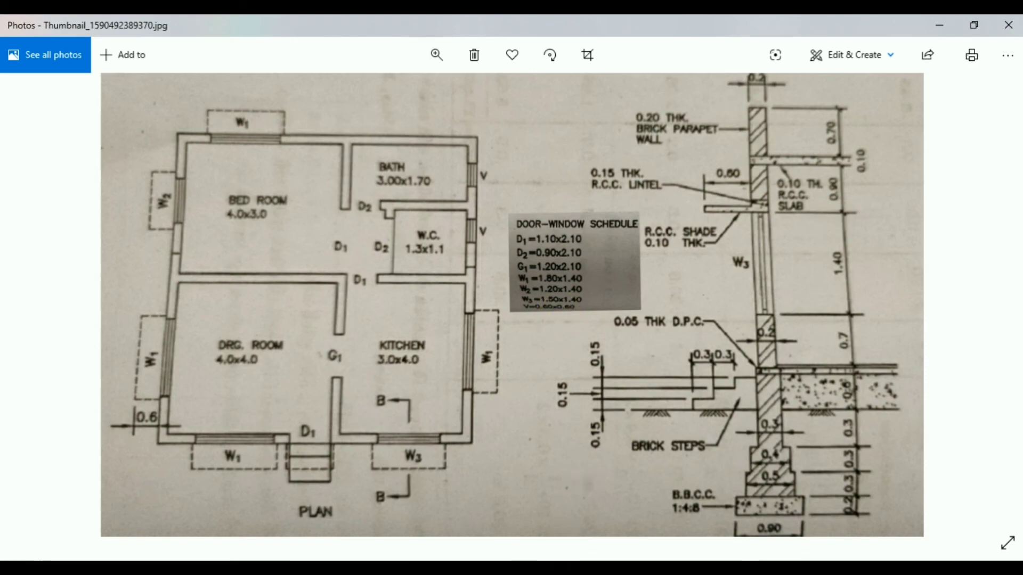
{"action": "left_click", "coordinate": [535, 570]}
{"action": "scroll", "coordinate": [441, 392], "scroll_direction": "up", "scroll_amount": 2}
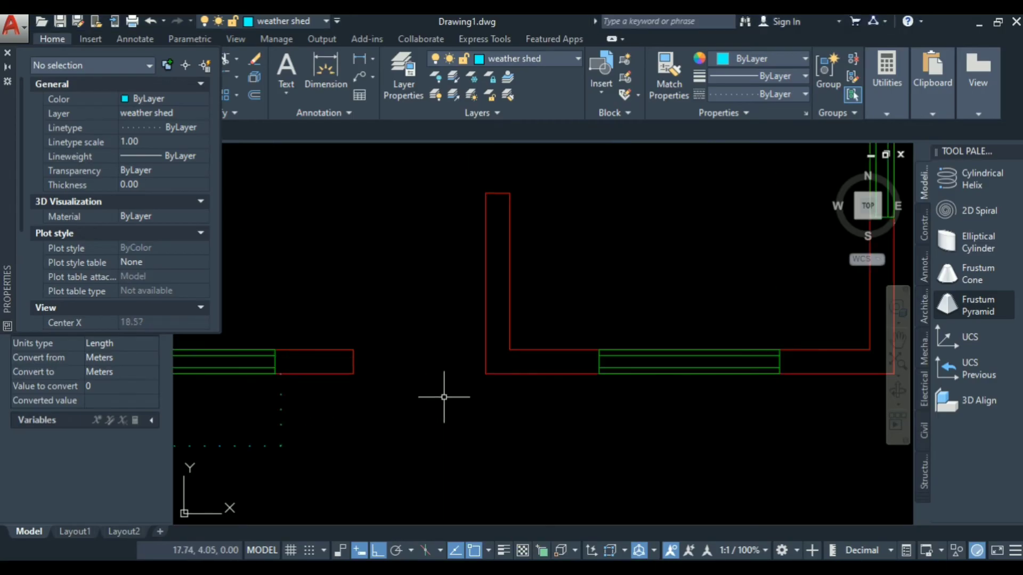
{"action": "scroll", "coordinate": [504, 378], "scroll_direction": "down", "scroll_amount": 1}
{"action": "scroll", "coordinate": [565, 378], "scroll_direction": "up", "scroll_amount": 3}
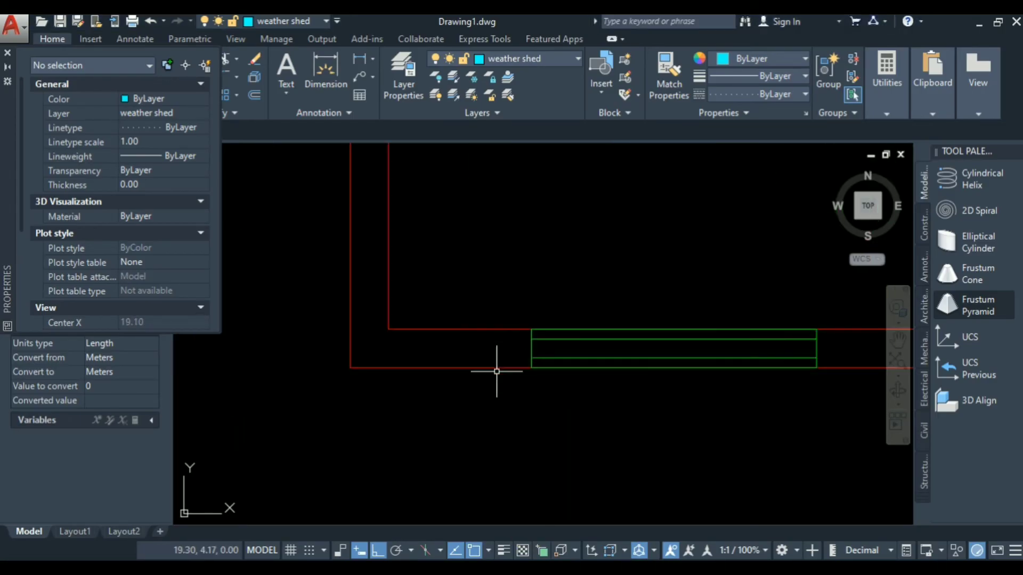
Offset the outer wall line below the kitchen's bottom window by 0.6 to the outside
{"action": "left_click", "coordinate": [471, 354]}
{"action": "left_click", "coordinate": [441, 420]}
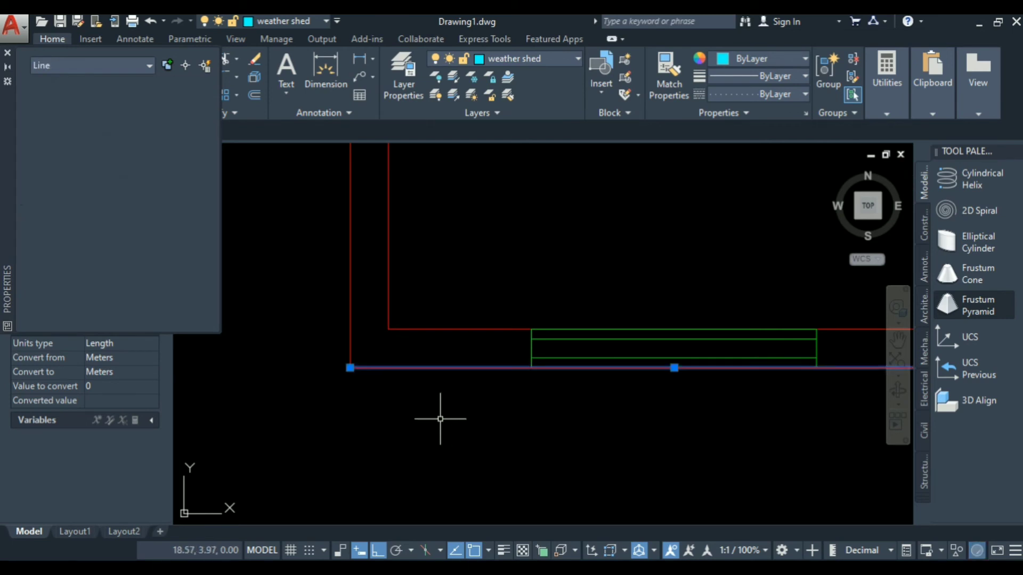
{"action": "scroll", "coordinate": [365, 367], "scroll_direction": "down", "scroll_amount": 3}
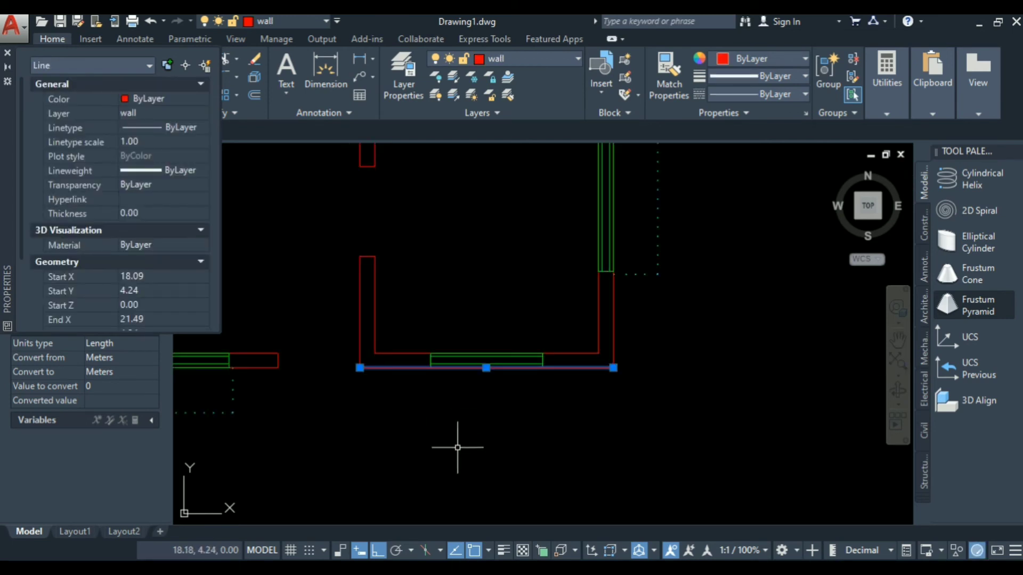
{"action": "type", "text": "O"}
{"action": "key", "text": "Return"}
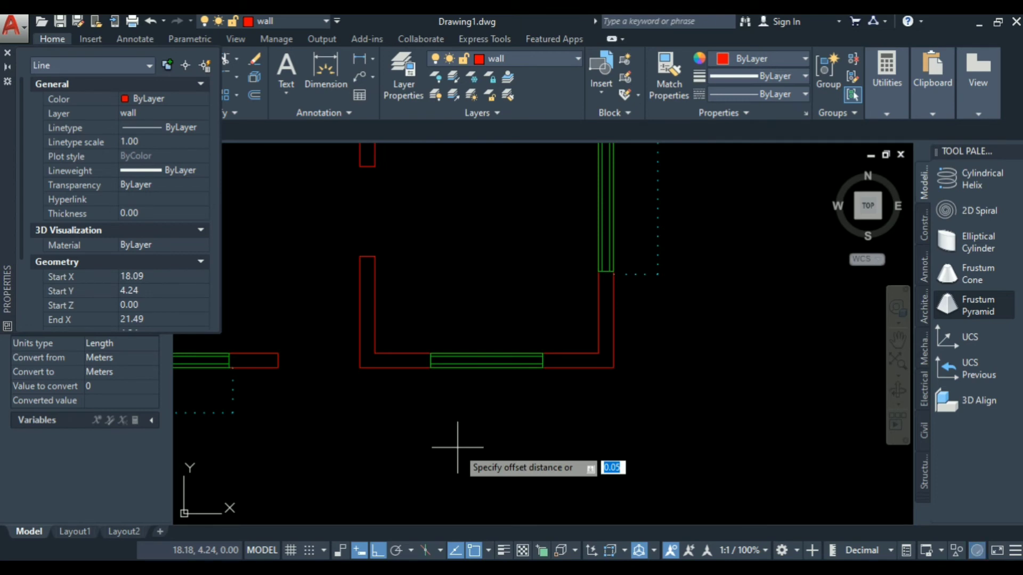
{"action": "type", "text": ".6"}
{"action": "key", "text": "Return"}
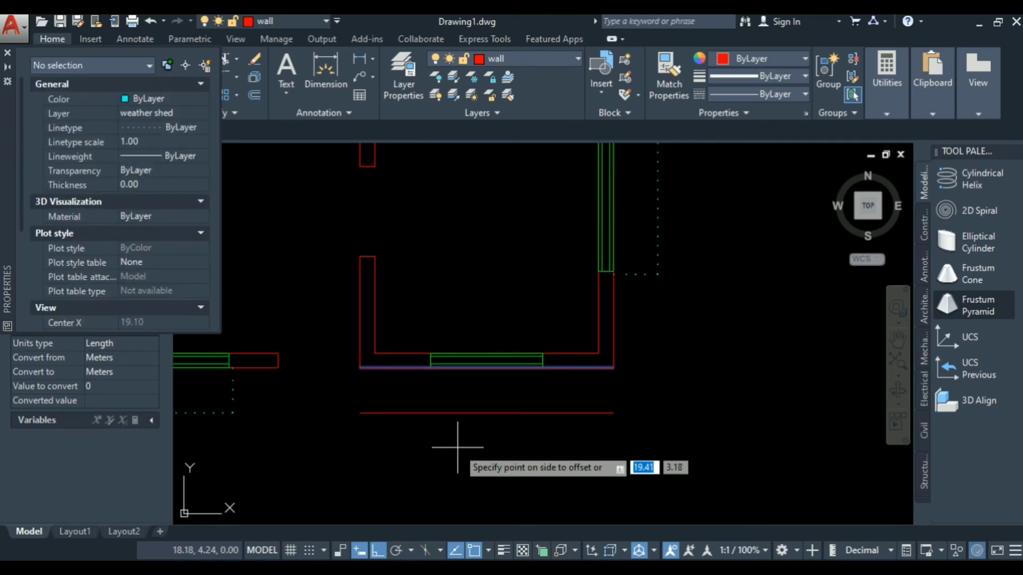
{"action": "left_click", "coordinate": [458, 447]}
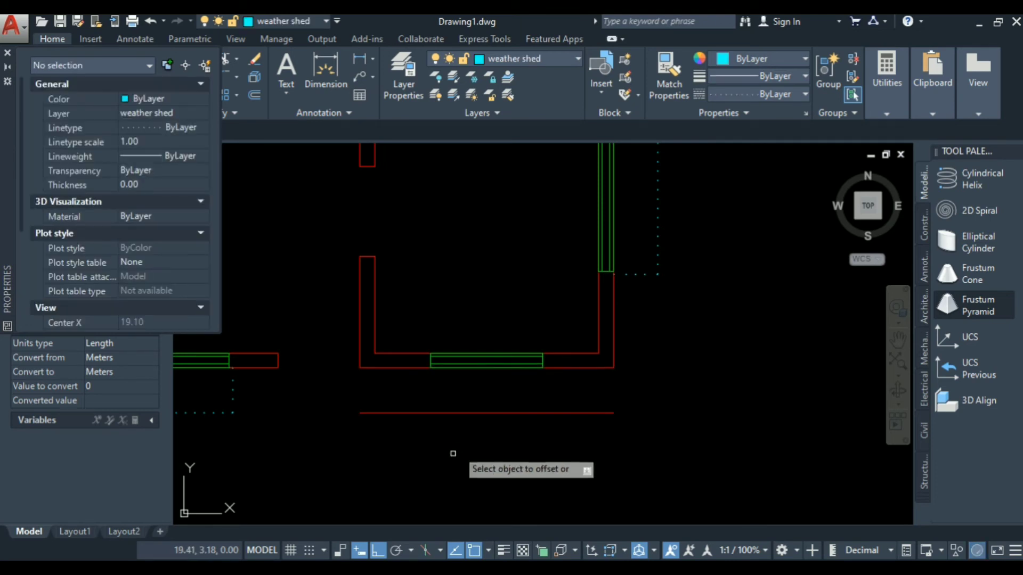
{"action": "key", "text": "Escape"}
Assign the offset line below the kitchen window to the weather shed layer
{"action": "left_click", "coordinate": [519, 387]}
{"action": "left_click", "coordinate": [486, 435]}
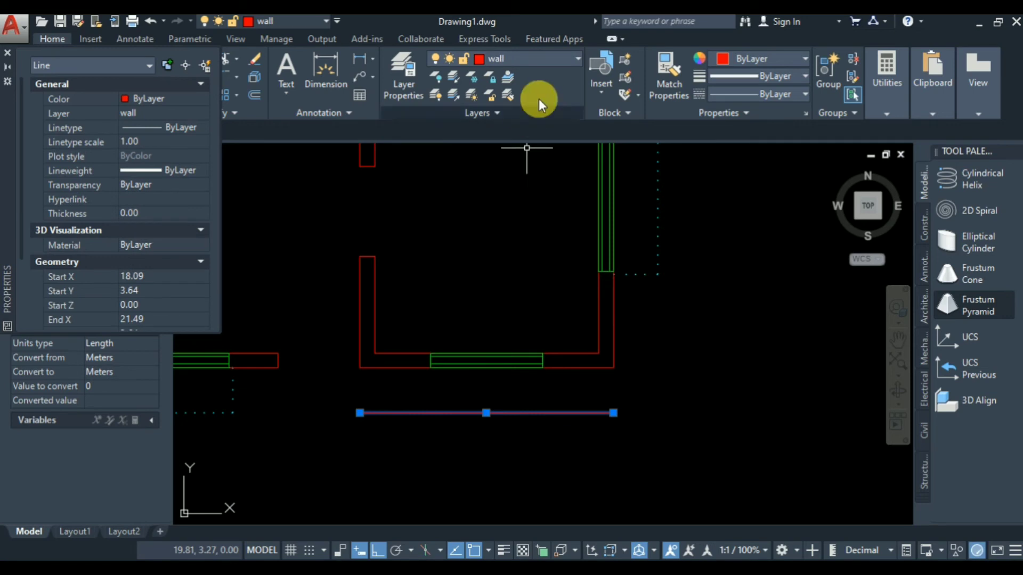
{"action": "left_click", "coordinate": [568, 56]}
{"action": "left_click", "coordinate": [547, 162]}
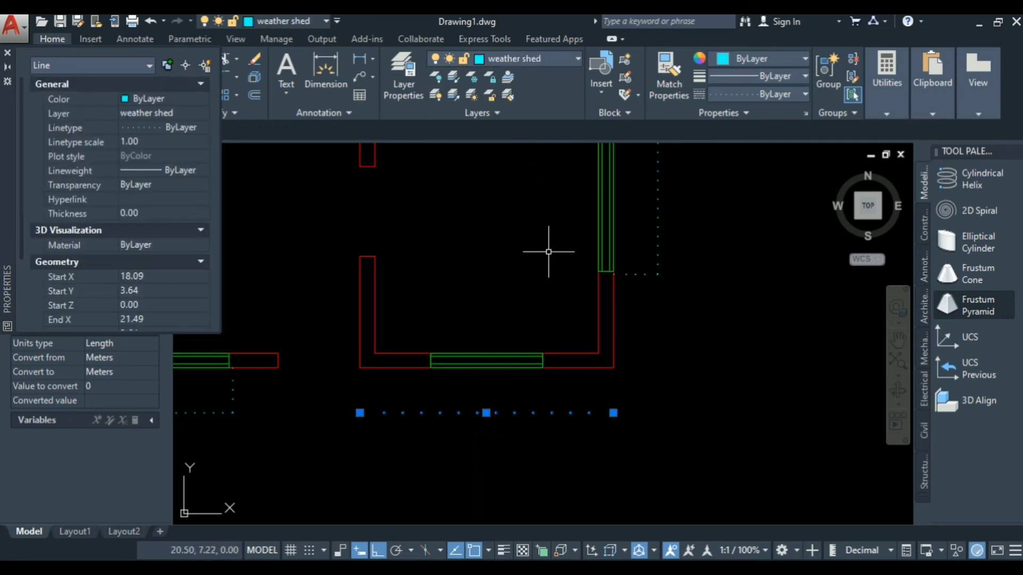
Set the linetype scale of the weather shed line below the kitchen's bottom window to 0.5
{"action": "left_click", "coordinate": [142, 181]}
{"action": "left_click", "coordinate": [141, 141]}
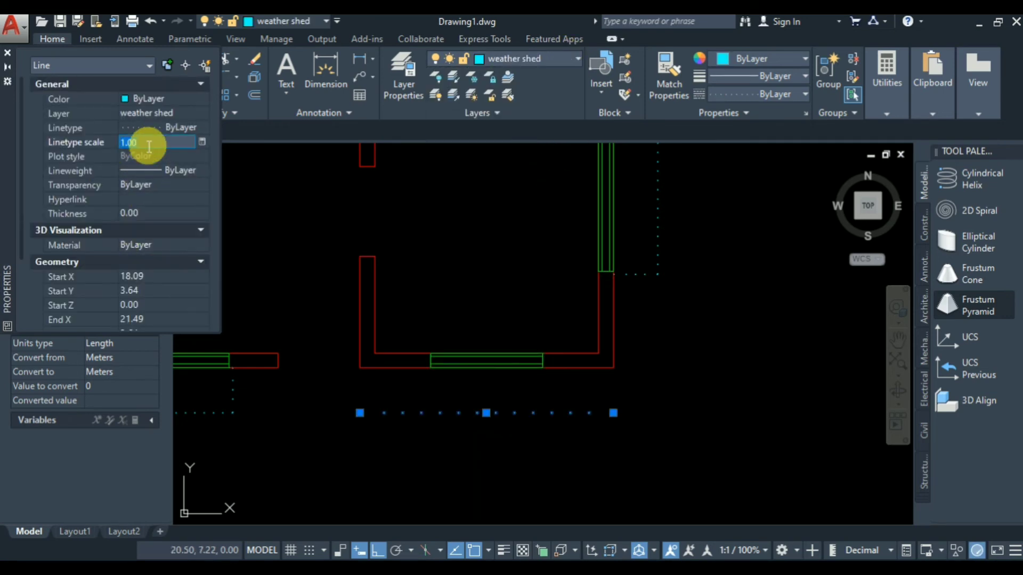
{"action": "type", "text": "0.5"}
{"action": "key", "text": "Return"}
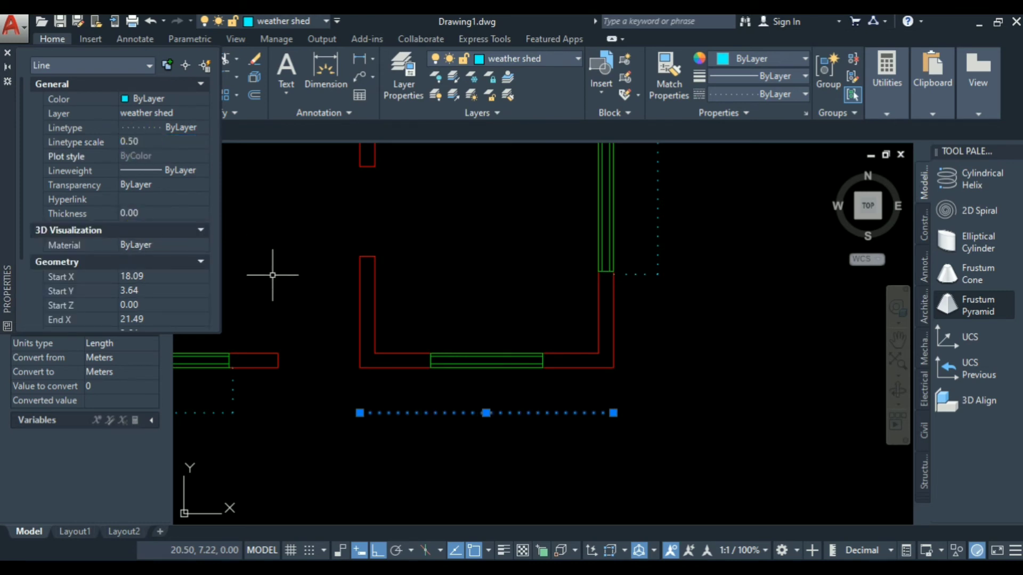
{"action": "scroll", "coordinate": [417, 353], "scroll_direction": "up", "scroll_amount": 6}
{"action": "key", "text": "Escape"}
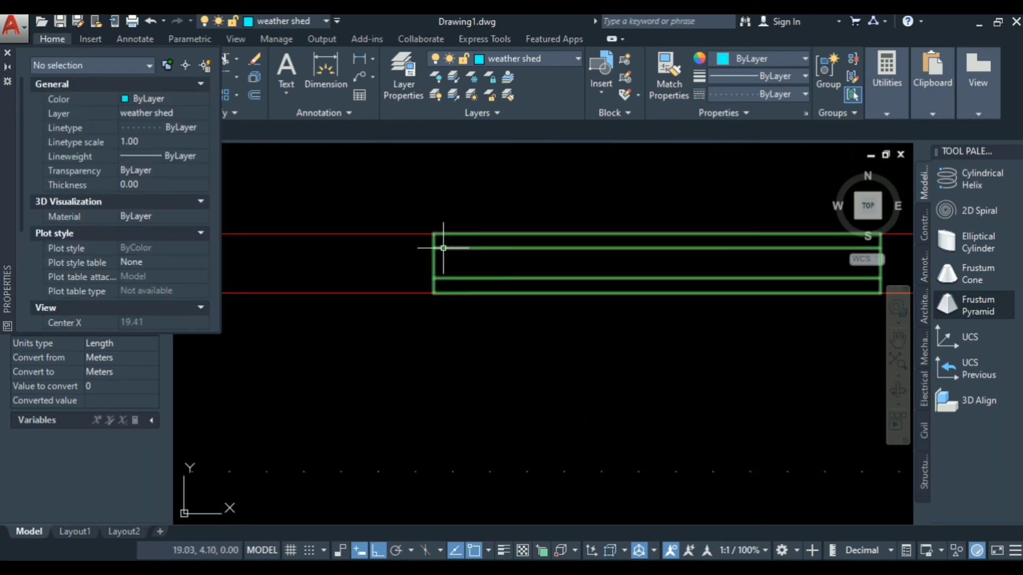
Draw a 0.60 vertical line from the lower-left corner of the kitchen's bottom window down to the weather shed line
{"action": "type", "text": "l"}
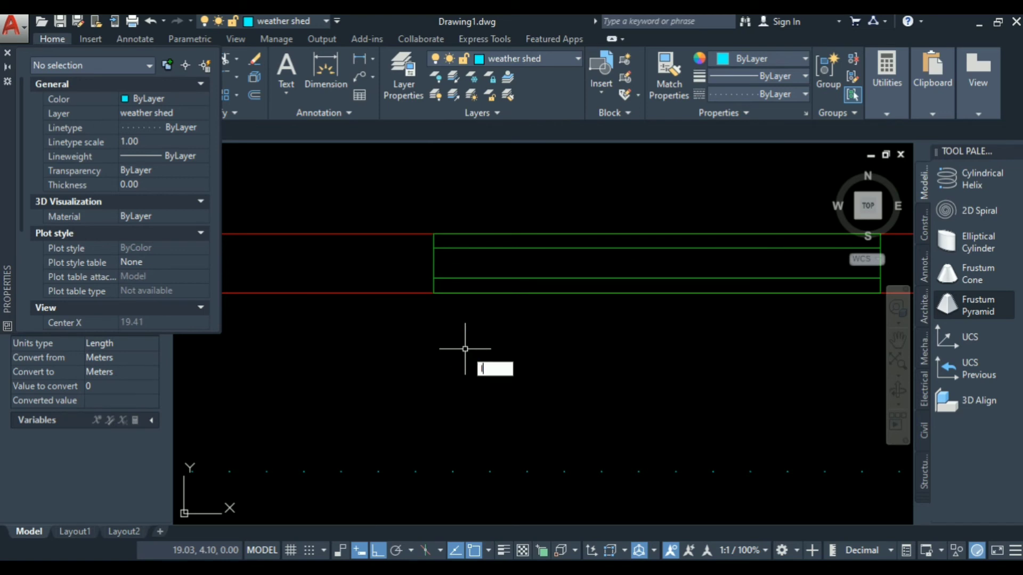
{"action": "key", "text": "Return"}
{"action": "left_click", "coordinate": [433, 293]}
{"action": "scroll", "coordinate": [437, 366], "scroll_direction": "down", "scroll_amount": 6}
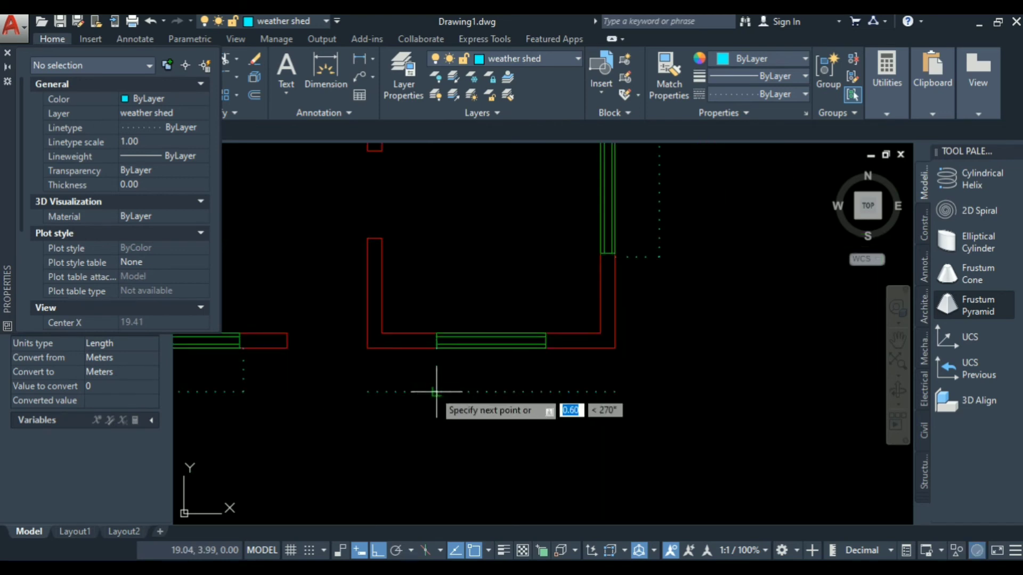
{"action": "left_click", "coordinate": [436, 392]}
{"action": "key", "text": "Escape"}
Offset the vertical line at the kitchen window's left edge by 0.05 to the left
{"action": "scroll", "coordinate": [440, 393], "scroll_direction": "up", "scroll_amount": 4}
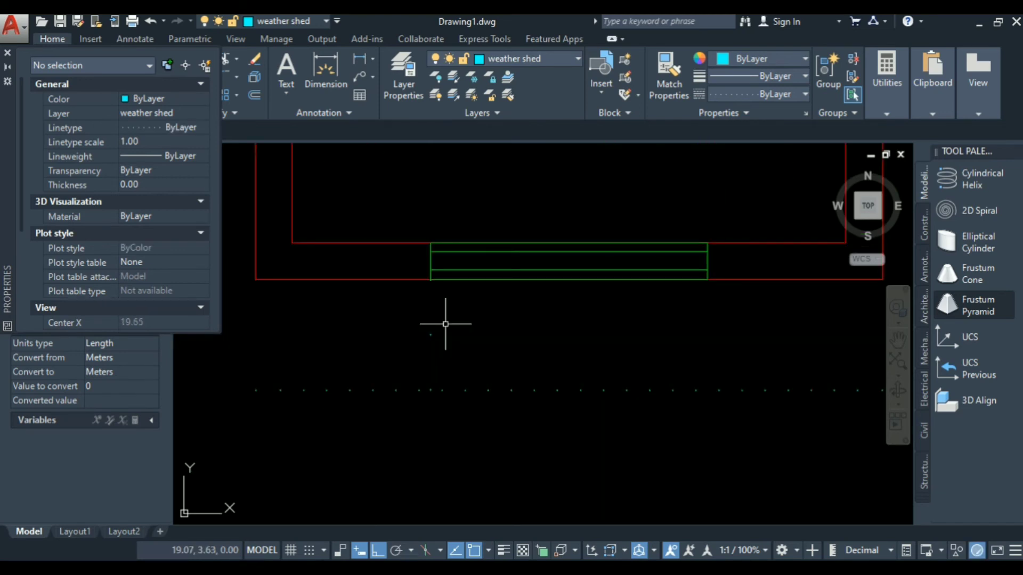
{"action": "left_click", "coordinate": [445, 324]}
{"action": "left_click", "coordinate": [407, 344]}
{"action": "type", "text": "o"}
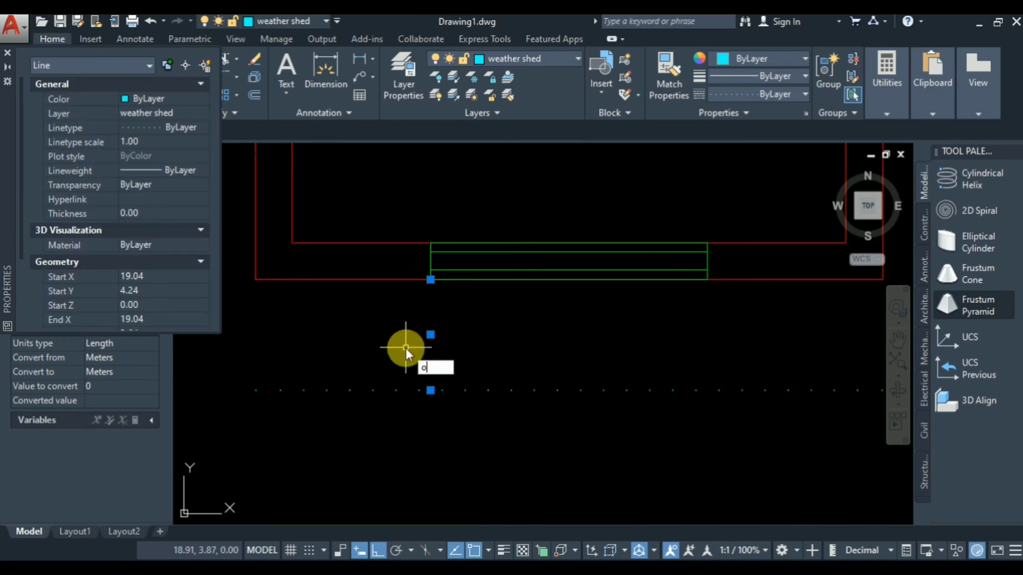
{"action": "key", "text": "Return"}
{"action": "type", "text": ".05"}
{"action": "key", "text": "Return"}
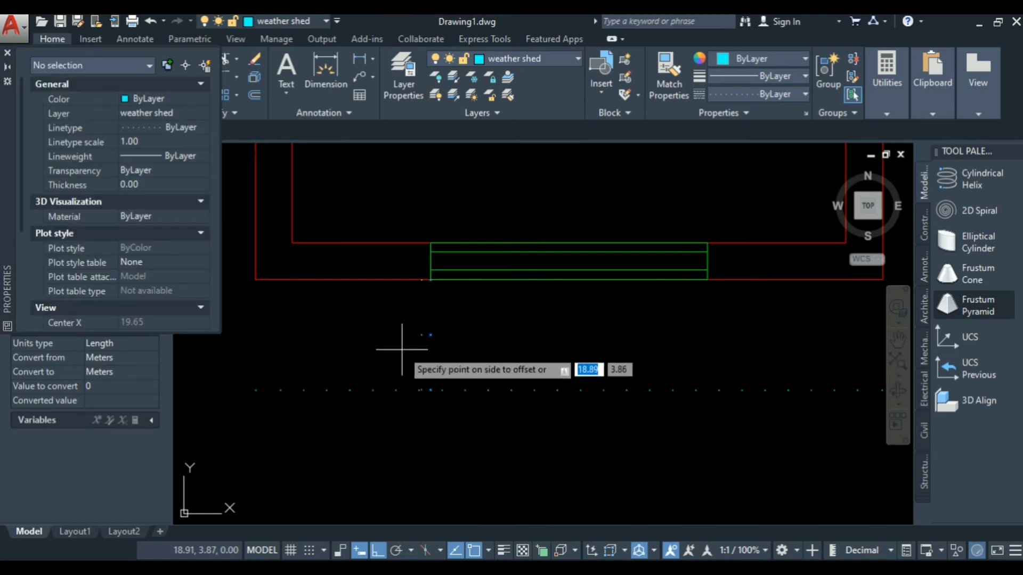
{"action": "left_click", "coordinate": [404, 345]}
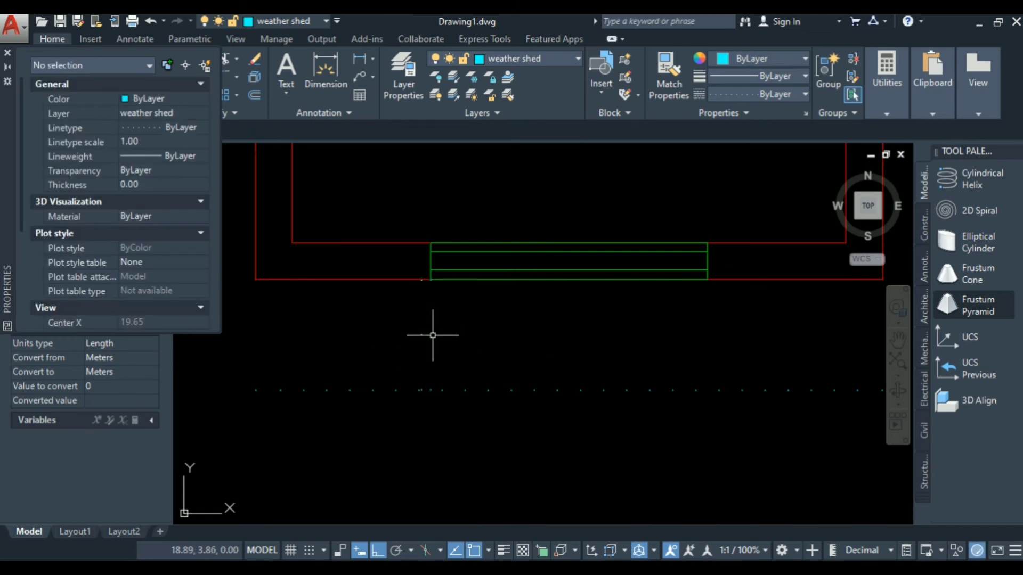
Delete the original vertical line directly below the kitchen window's left edge, keeping the offset copy
{"action": "left_click", "coordinate": [432, 335]}
{"action": "left_click", "coordinate": [429, 347]}
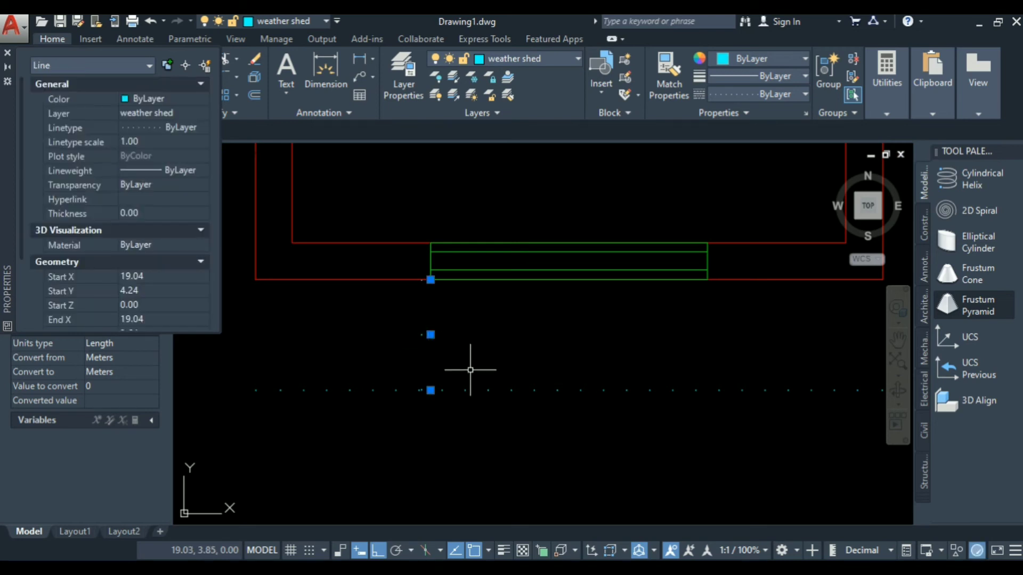
{"action": "key", "text": "Delete"}
Set the linetype scale of the weather shed's left side line to 0.5
{"action": "left_click", "coordinate": [445, 314]}
{"action": "left_click", "coordinate": [404, 336]}
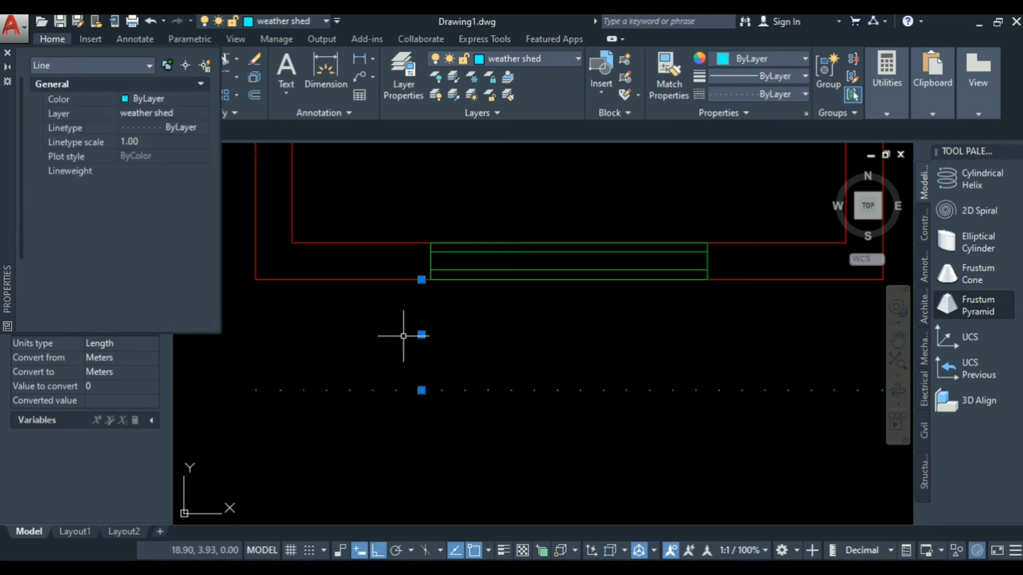
{"action": "left_click", "coordinate": [128, 144]}
{"action": "type", "text": ".5"}
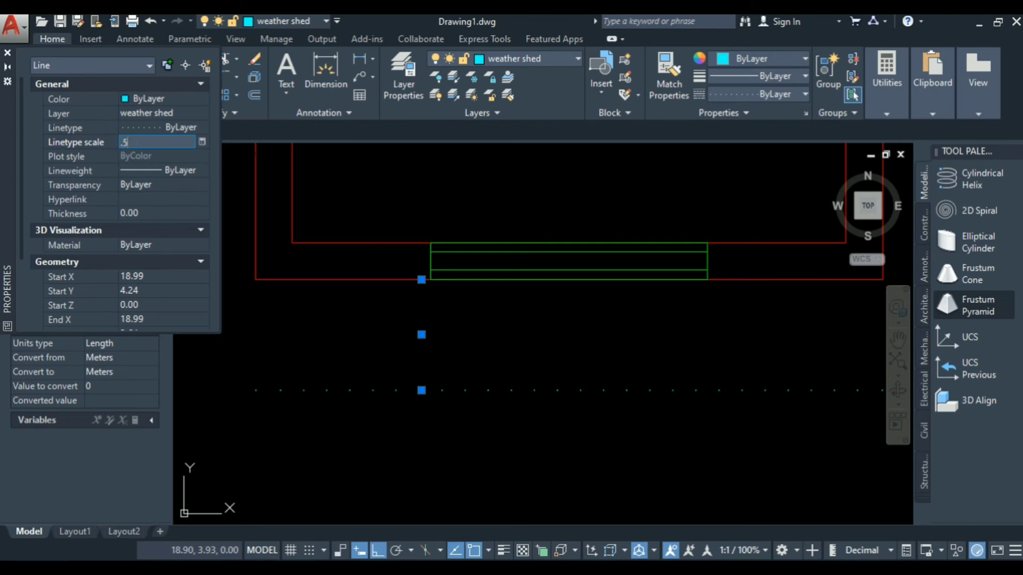
{"action": "key", "text": "Return"}
{"action": "key", "text": "Escape"}
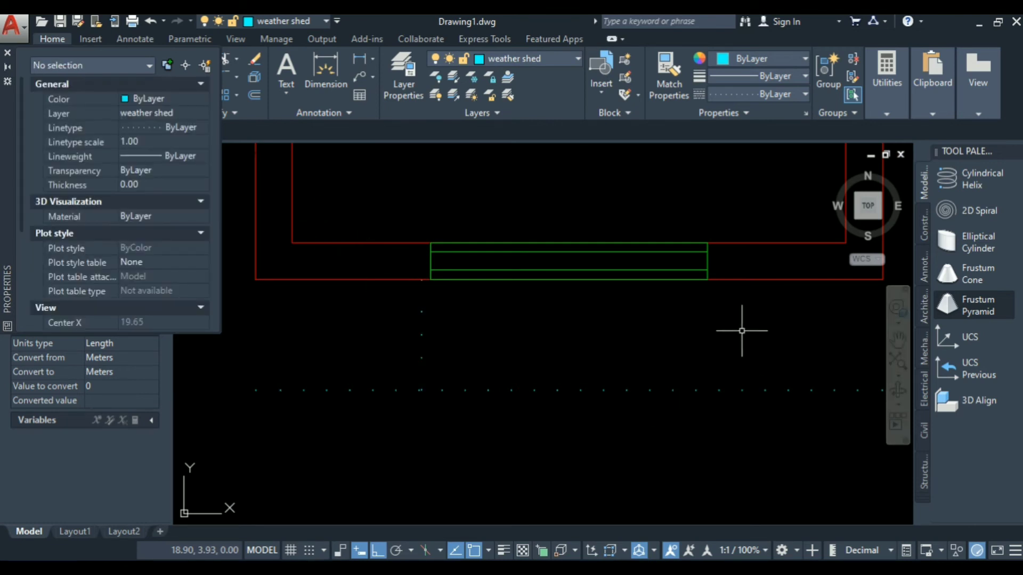
Draw a vertical line from the lower-right corner of the kitchen's bottom window down to the weather shed line
{"action": "scroll", "coordinate": [718, 299], "scroll_direction": "down", "scroll_amount": 2}
{"action": "type", "text": "l"}
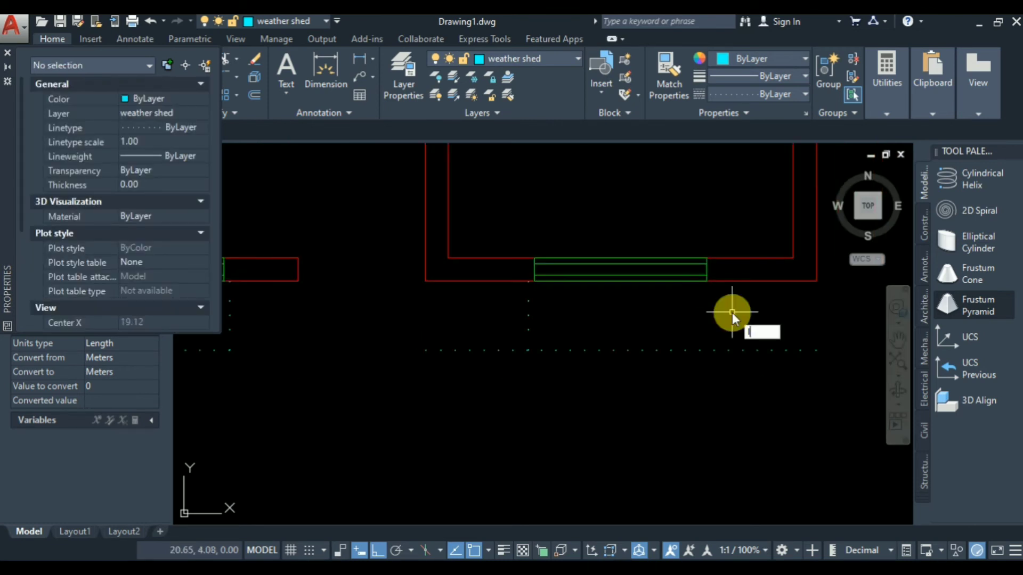
{"action": "key", "text": "Return"}
{"action": "left_click", "coordinate": [706, 281]}
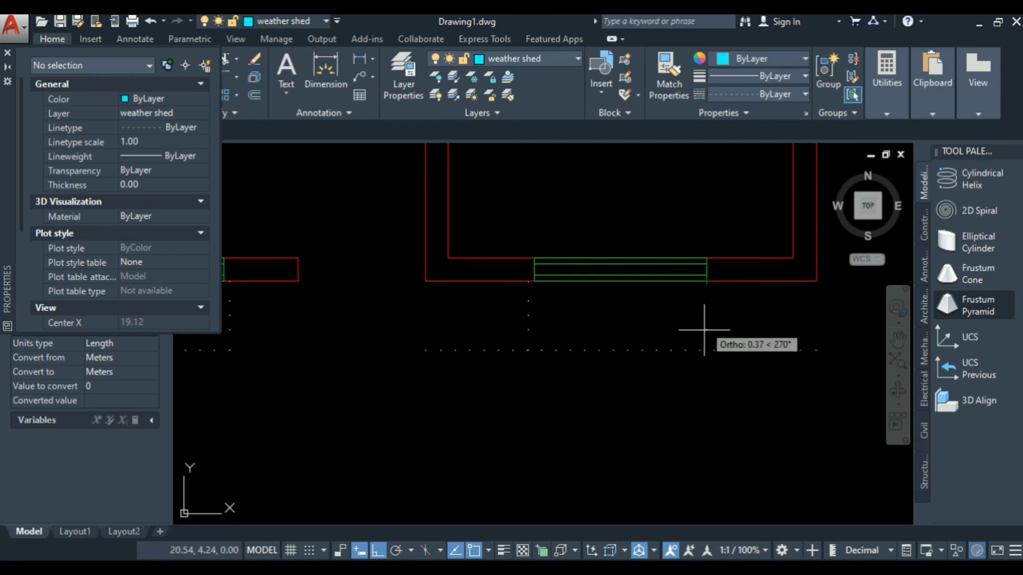
{"action": "key", "text": "Escape"}
Offset the vertical line at the kitchen window's right edge by 0.05 to the right
{"action": "left_click", "coordinate": [706, 315]}
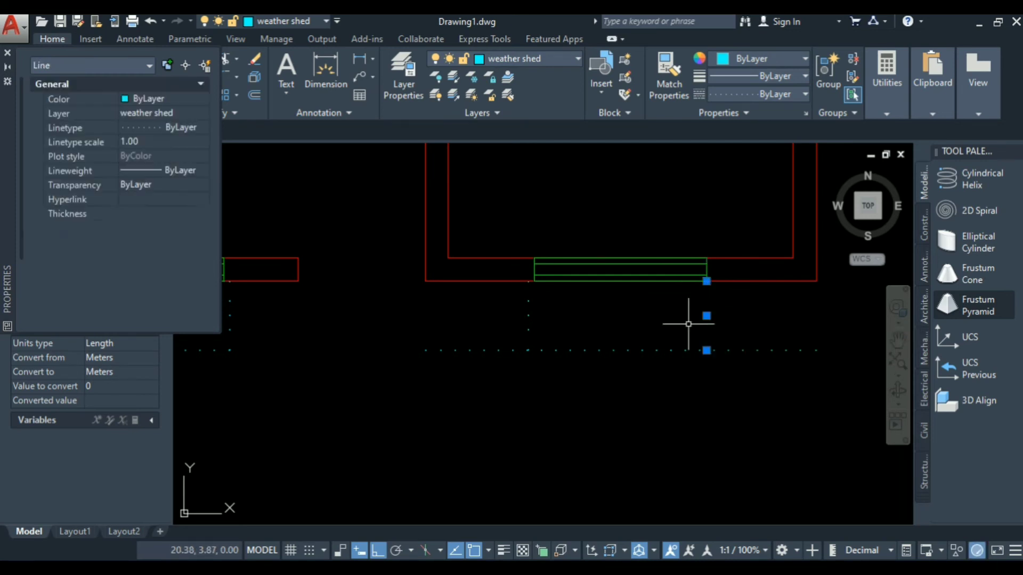
{"action": "type", "text": "o"}
{"action": "key", "text": "Return"}
{"action": "type", "text": ".05"}
{"action": "key", "text": "Return"}
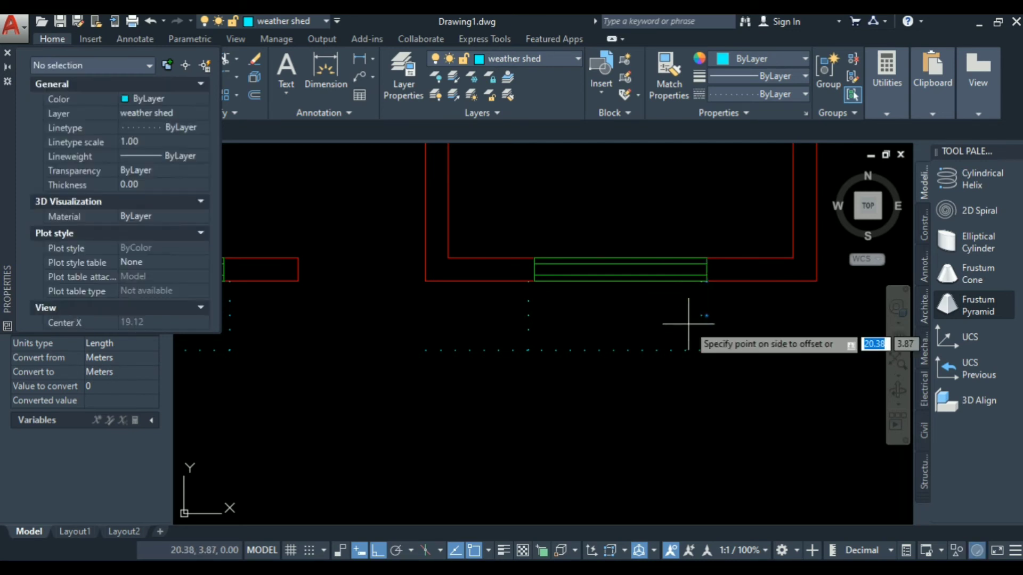
{"action": "scroll", "coordinate": [704, 305], "scroll_direction": "up", "scroll_amount": 5}
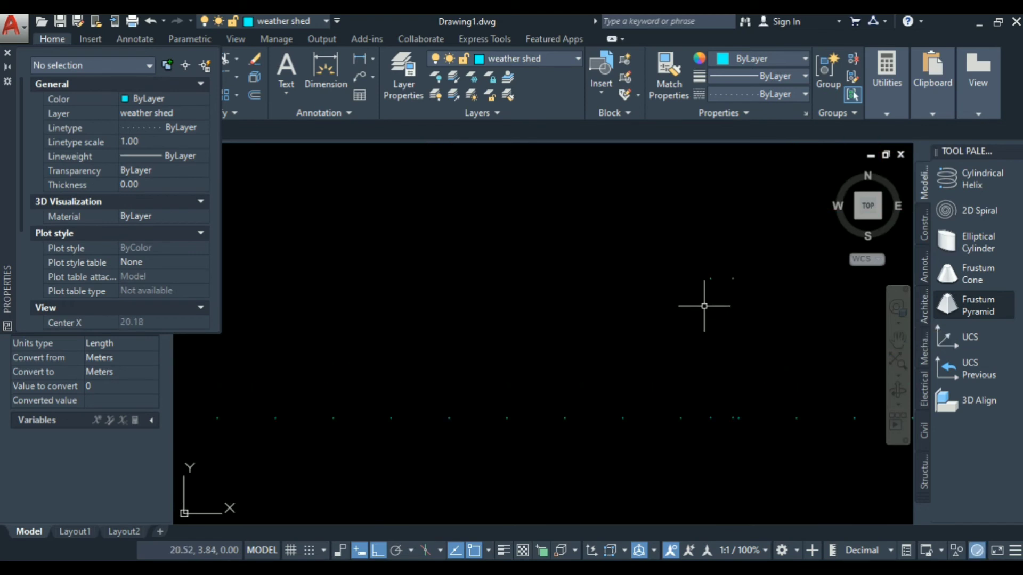
Delete the original vertical line directly below the kitchen window's right edge, keeping the offset copy
{"action": "left_click", "coordinate": [712, 266]}
{"action": "scroll", "coordinate": [668, 318], "scroll_direction": "down", "scroll_amount": 4}
{"action": "key", "text": "Escape"}
{"action": "scroll", "coordinate": [668, 319], "scroll_direction": "down", "scroll_amount": 2}
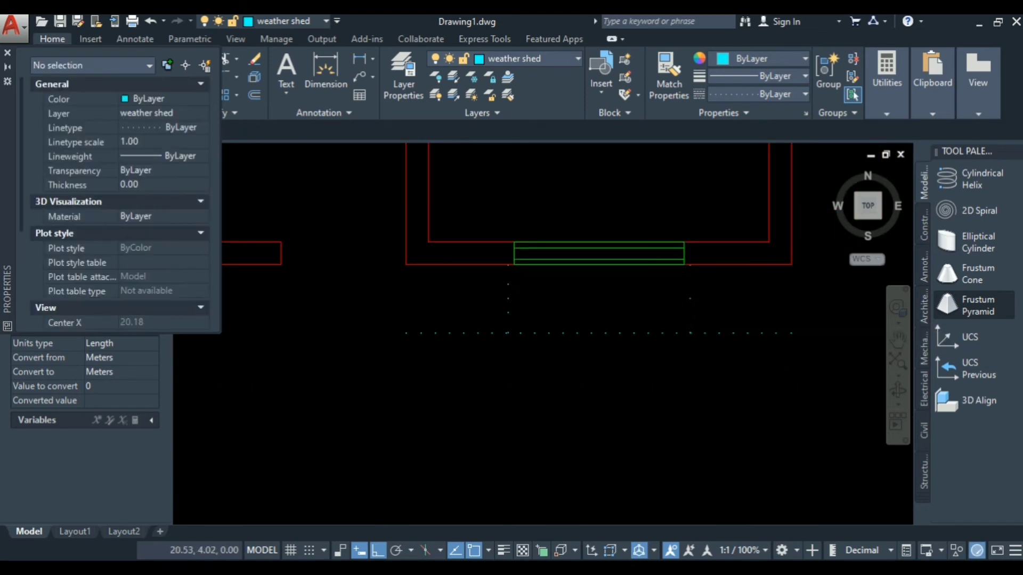
Trim both ends of the horizontal weather shed line below the kitchen window back to its side lines
{"action": "type", "text": "tr"}
{"action": "key", "text": "Return"}
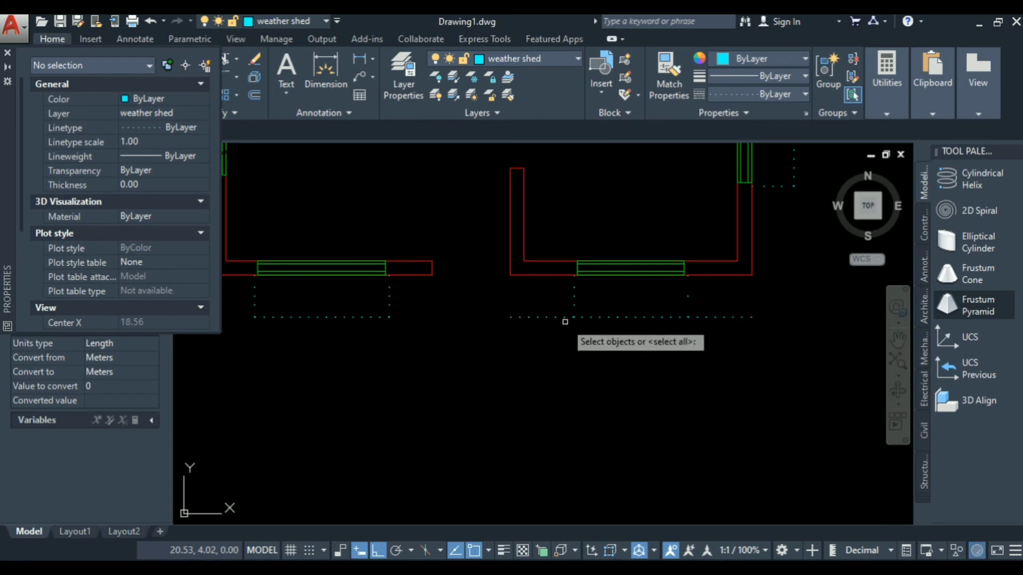
{"action": "scroll", "coordinate": [571, 304], "scroll_direction": "up", "scroll_amount": 4}
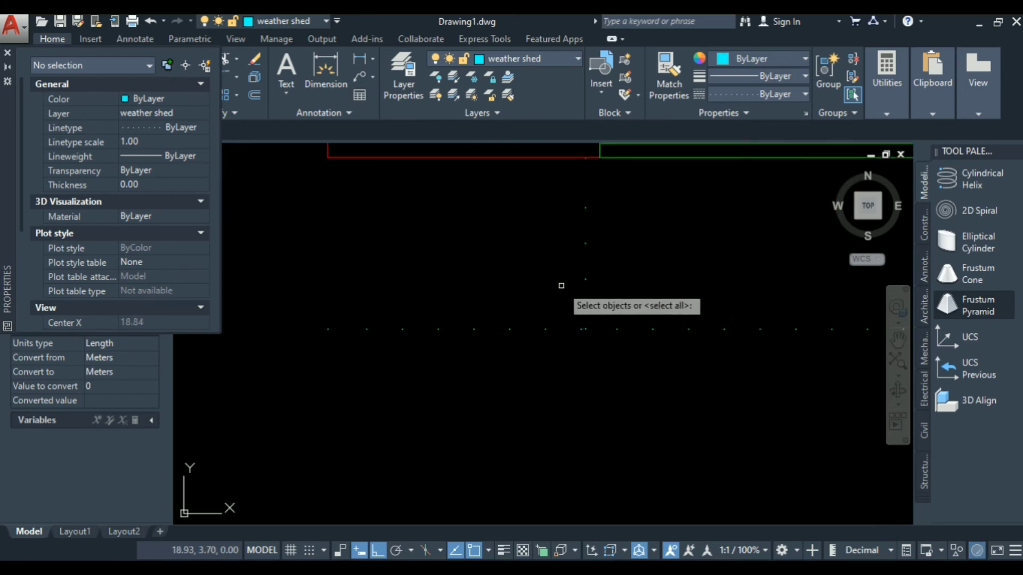
{"action": "key", "text": "Return"}
{"action": "left_click", "coordinate": [548, 270]}
{"action": "left_click", "coordinate": [484, 361]}
{"action": "scroll", "coordinate": [409, 362], "scroll_direction": "down", "scroll_amount": 3}
{"action": "scroll", "coordinate": [408, 363], "scroll_direction": "down", "scroll_amount": 2}
{"action": "left_click", "coordinate": [608, 329]}
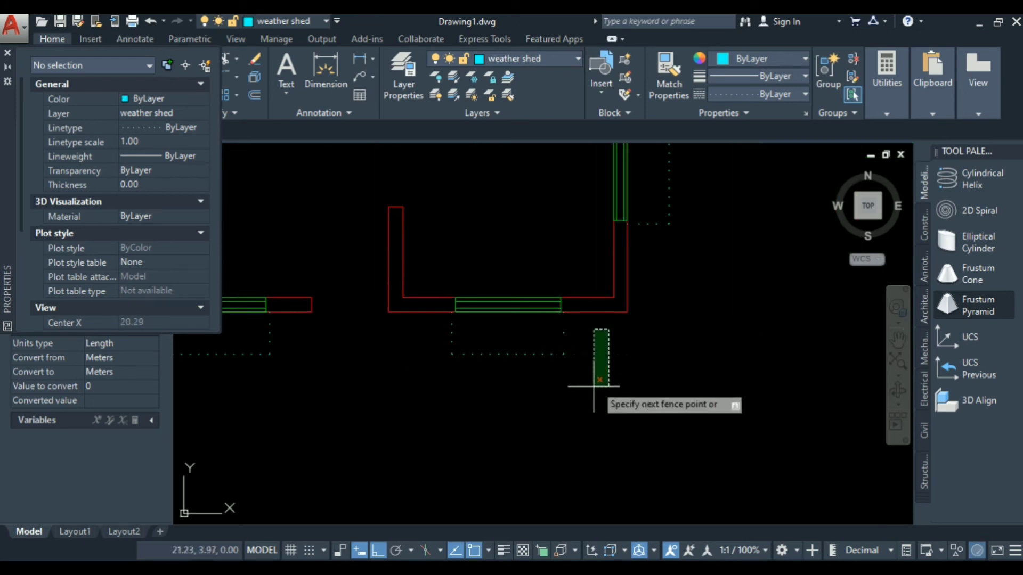
{"action": "left_click", "coordinate": [594, 384]}
{"action": "key", "text": "Escape"}
Set the linetype scale of all three lines of the kitchen's bottom weather shed to 0.50
{"action": "left_click", "coordinate": [584, 343]}
{"action": "left_click", "coordinate": [434, 371]}
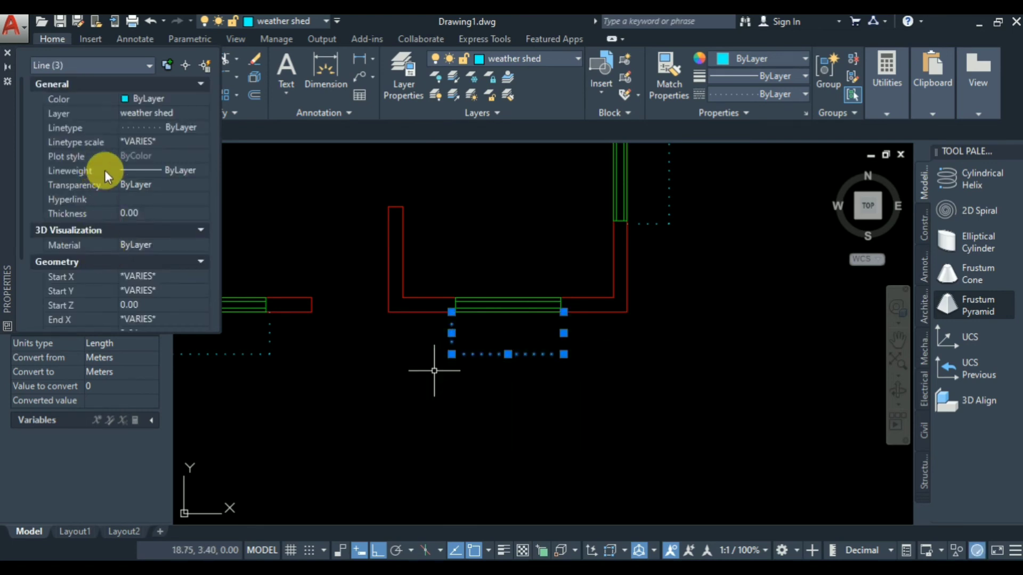
{"action": "left_click", "coordinate": [144, 142]}
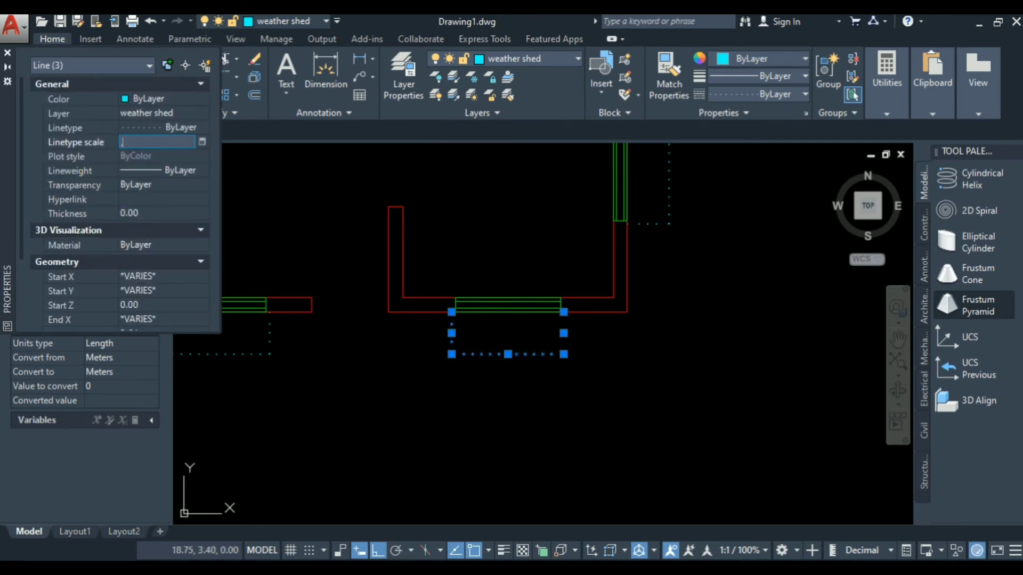
{"action": "type", "text": "0.50"}
{"action": "key", "text": "Return"}
{"action": "key", "text": "Escape"}
Delete all the spare window copies lying to the left of the floor plan
{"action": "scroll", "coordinate": [594, 372], "scroll_direction": "down", "scroll_amount": 5}
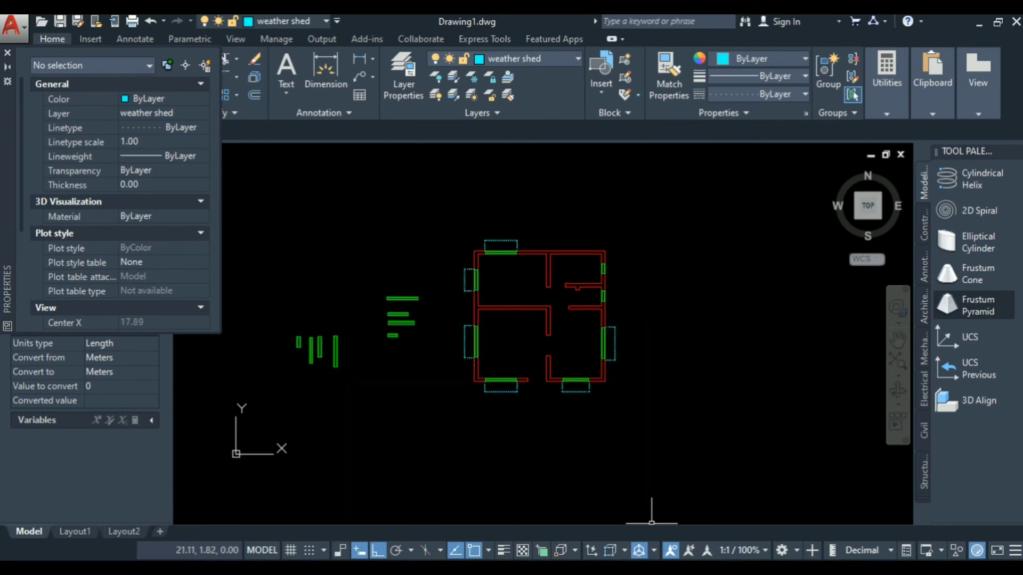
{"action": "left_click", "coordinate": [536, 570]}
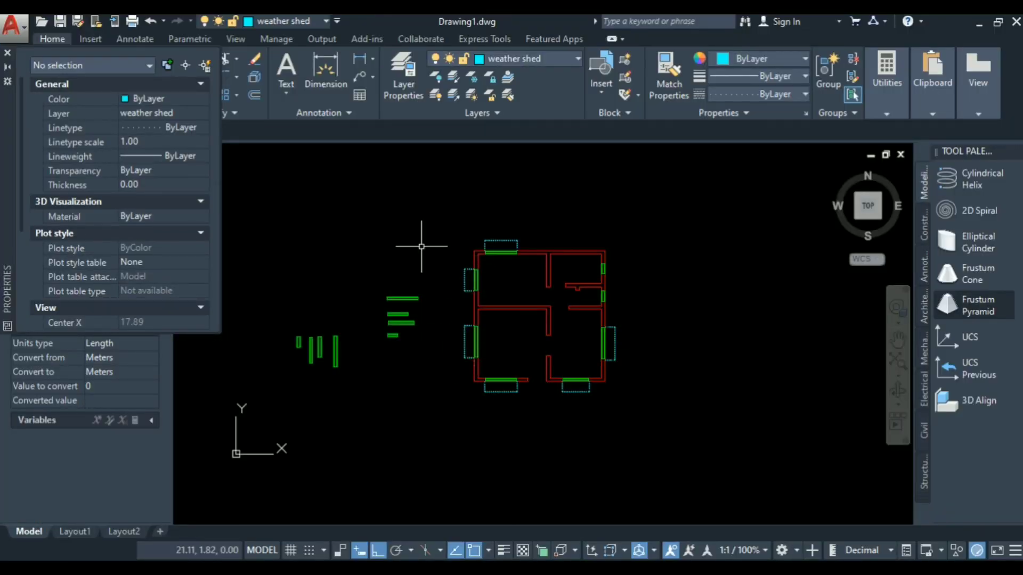
{"action": "left_click", "coordinate": [428, 221]}
{"action": "left_click", "coordinate": [264, 387]}
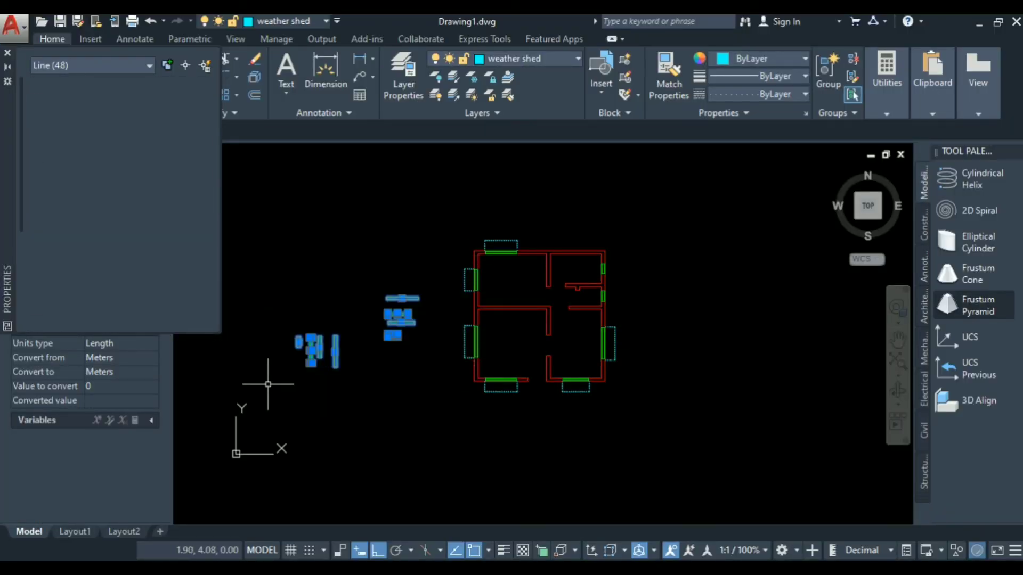
{"action": "key", "text": "Delete"}
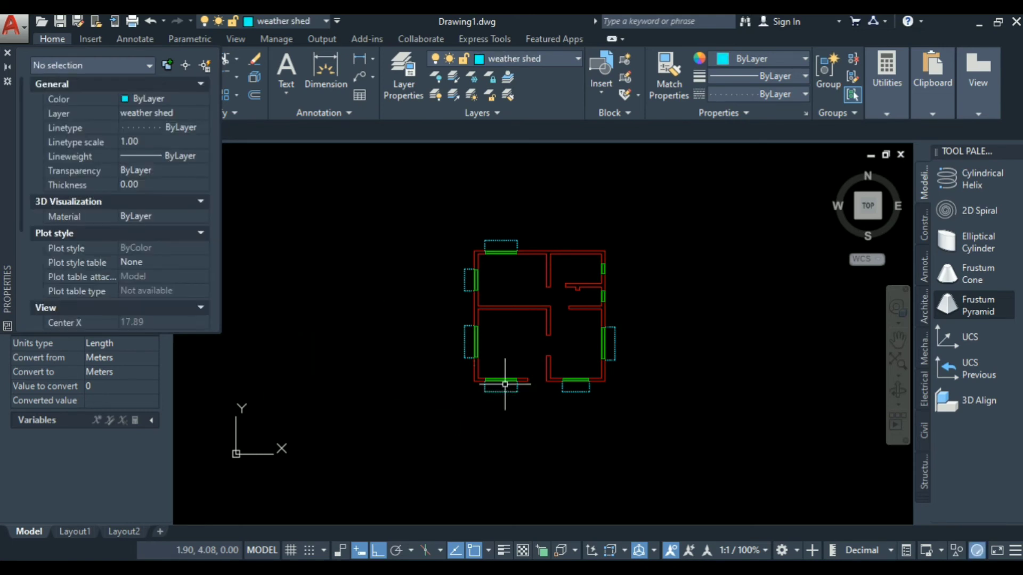
Examine the entrance steps outside door D1 in the reference plan in Photos and return to the AutoCAD drawing
{"action": "scroll", "coordinate": [505, 384], "scroll_direction": "up", "scroll_amount": 2}
{"action": "scroll", "coordinate": [506, 384], "scroll_direction": "down", "scroll_amount": 2}
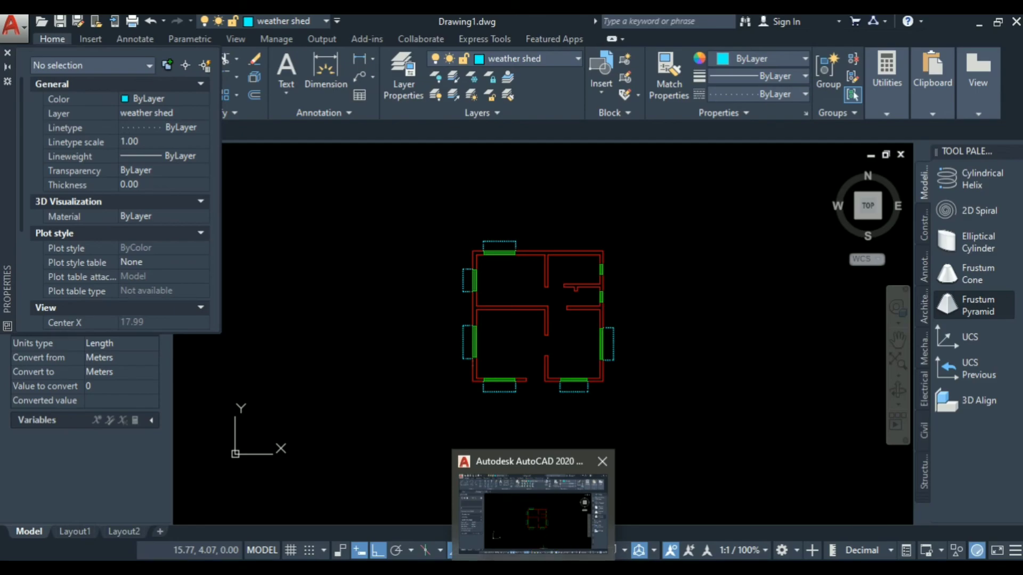
{"action": "left_click", "coordinate": [571, 568]}
{"action": "scroll", "coordinate": [272, 490], "scroll_direction": "up", "scroll_amount": 1}
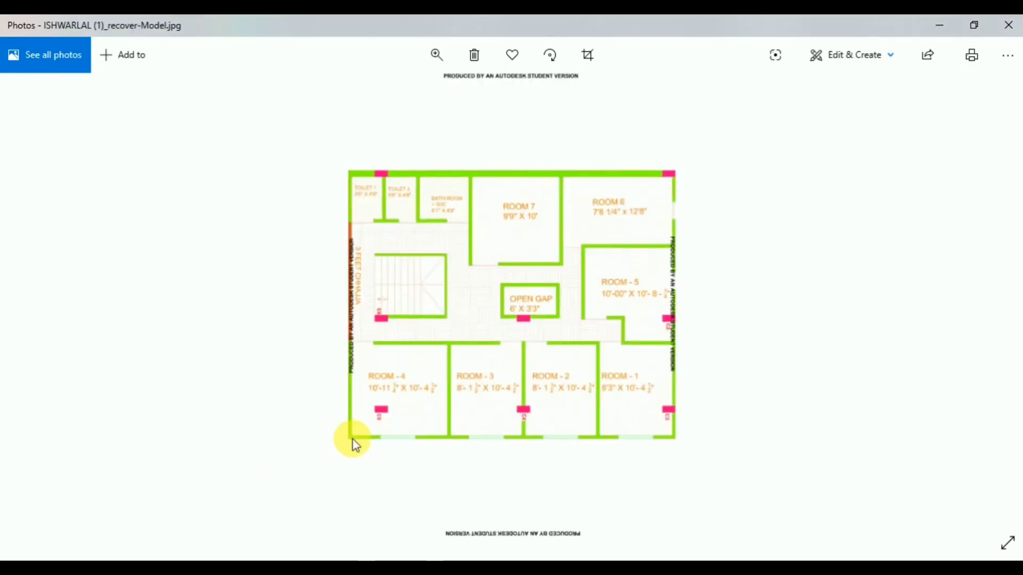
{"action": "scroll", "coordinate": [352, 445], "scroll_direction": "down", "scroll_amount": 1}
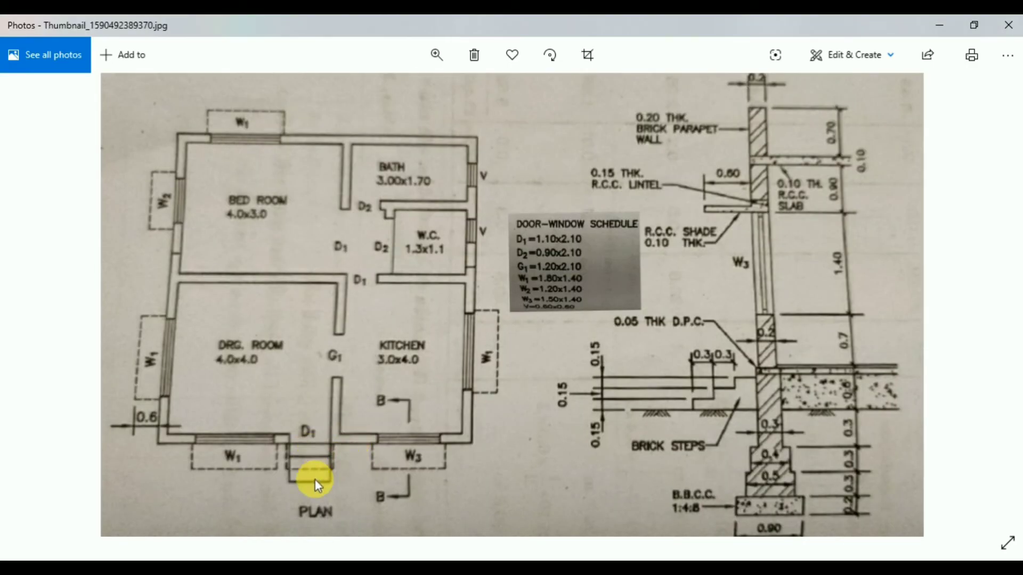
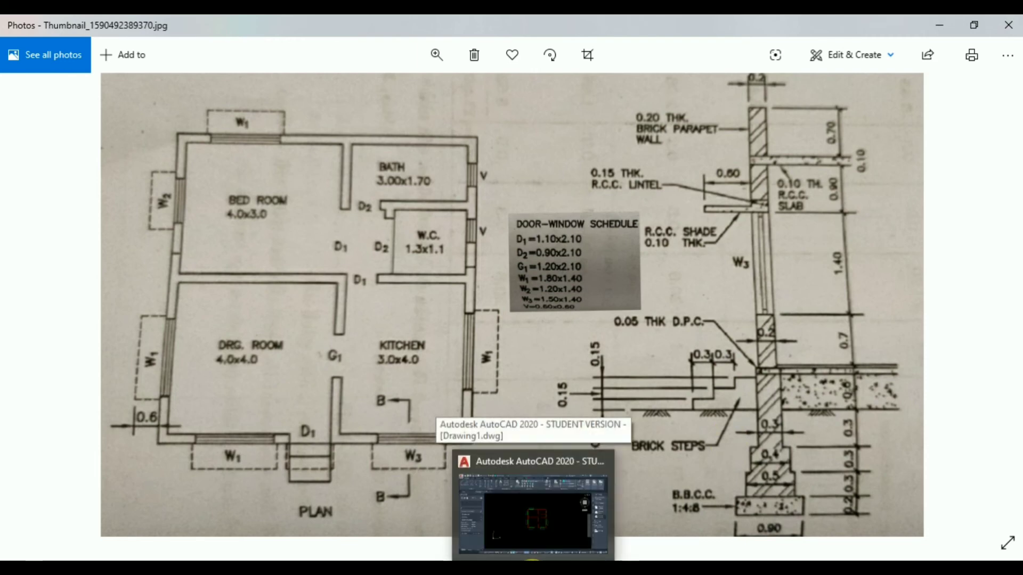
{"action": "left_click", "coordinate": [532, 568]}
Create a new layer named stair and set its colour to white
{"action": "scroll", "coordinate": [519, 421], "scroll_direction": "up", "scroll_amount": 6}
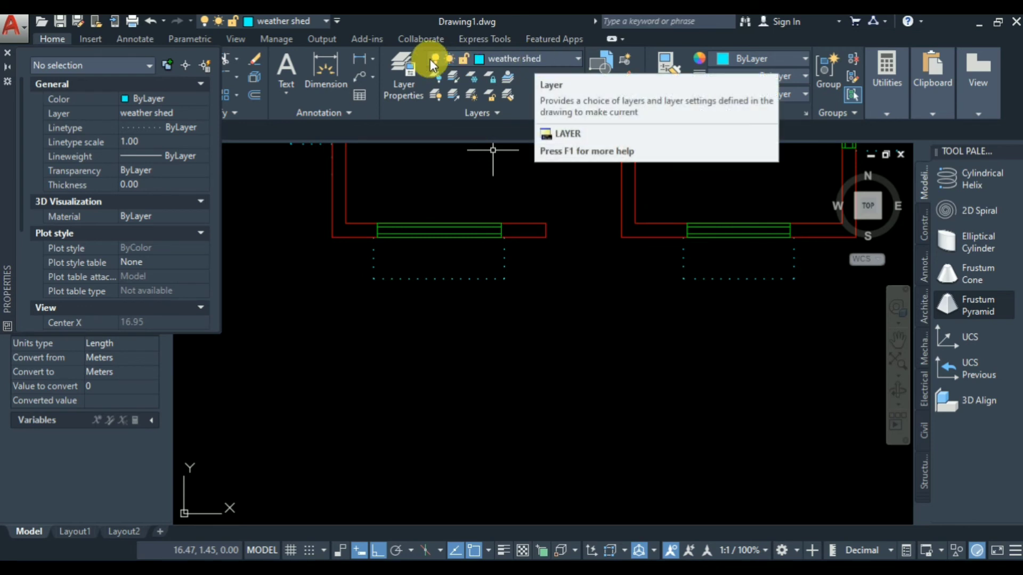
{"action": "left_click", "coordinate": [403, 68]}
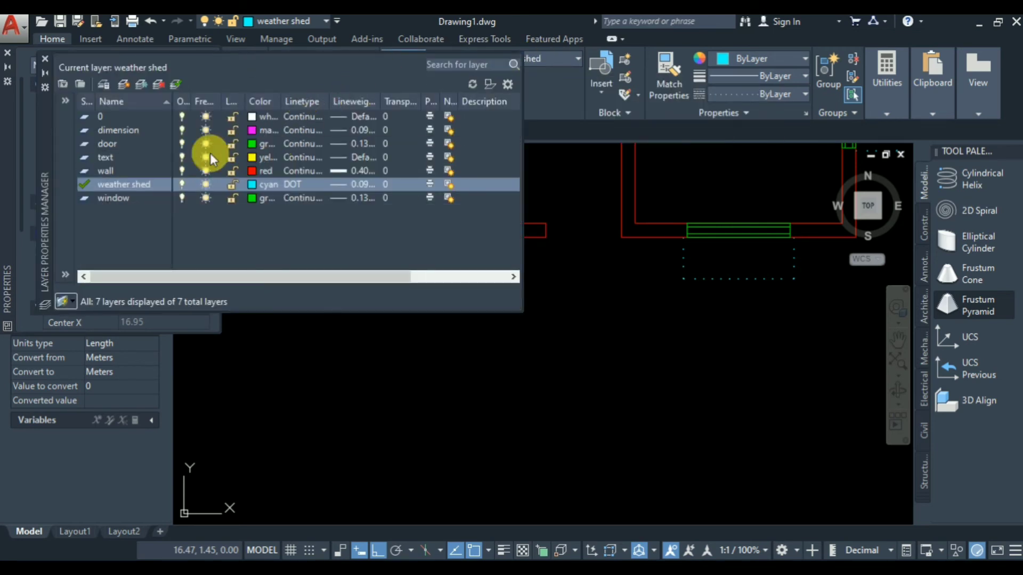
{"action": "left_click", "coordinate": [124, 85]}
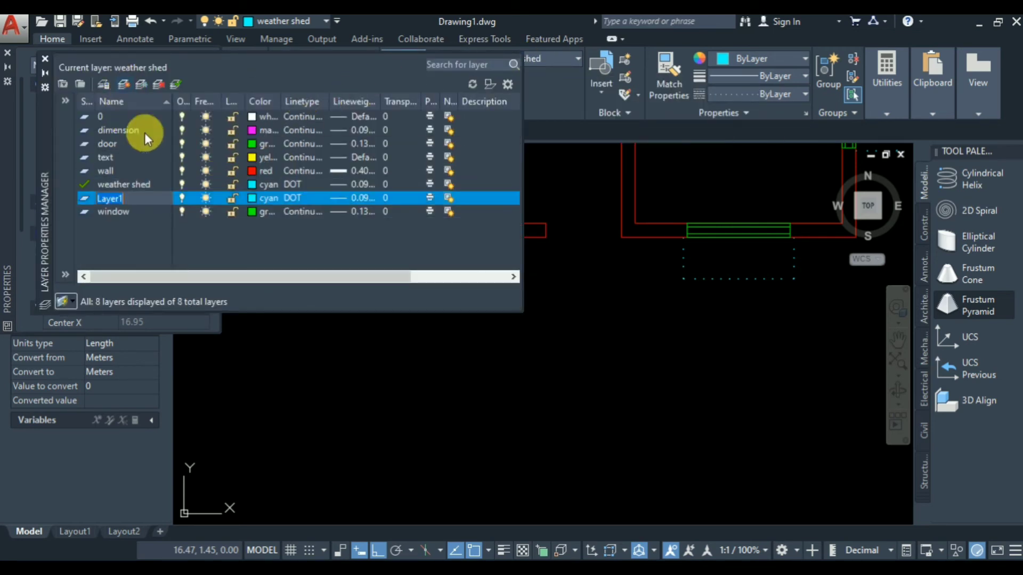
{"action": "type", "text": "stair"}
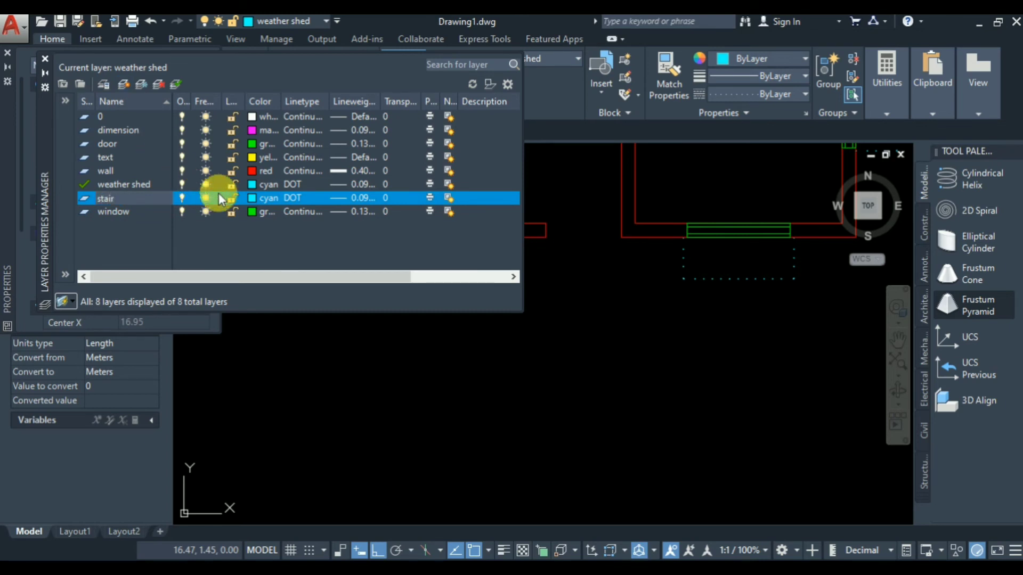
{"action": "left_click", "coordinate": [250, 197]}
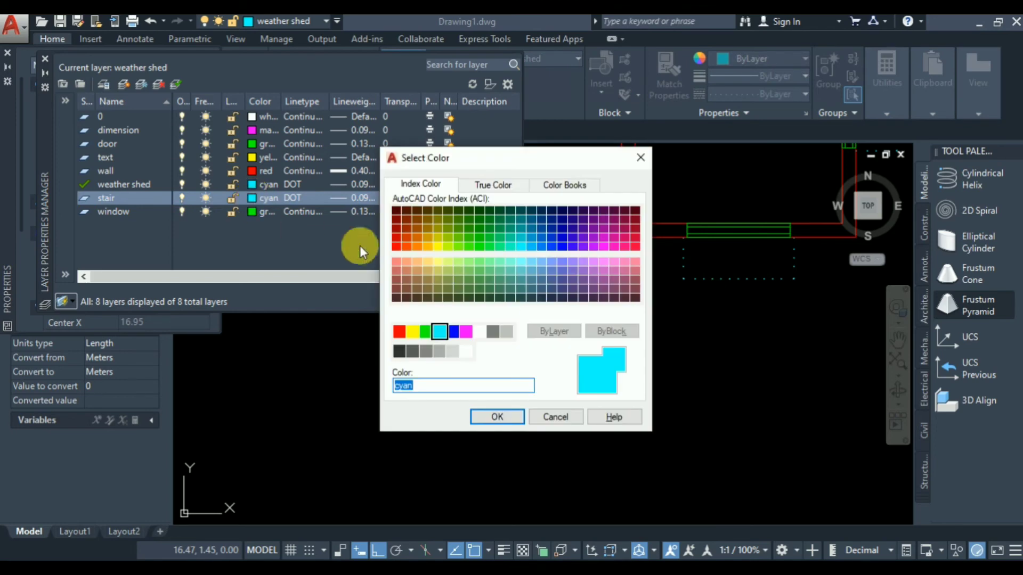
{"action": "left_click", "coordinate": [481, 335]}
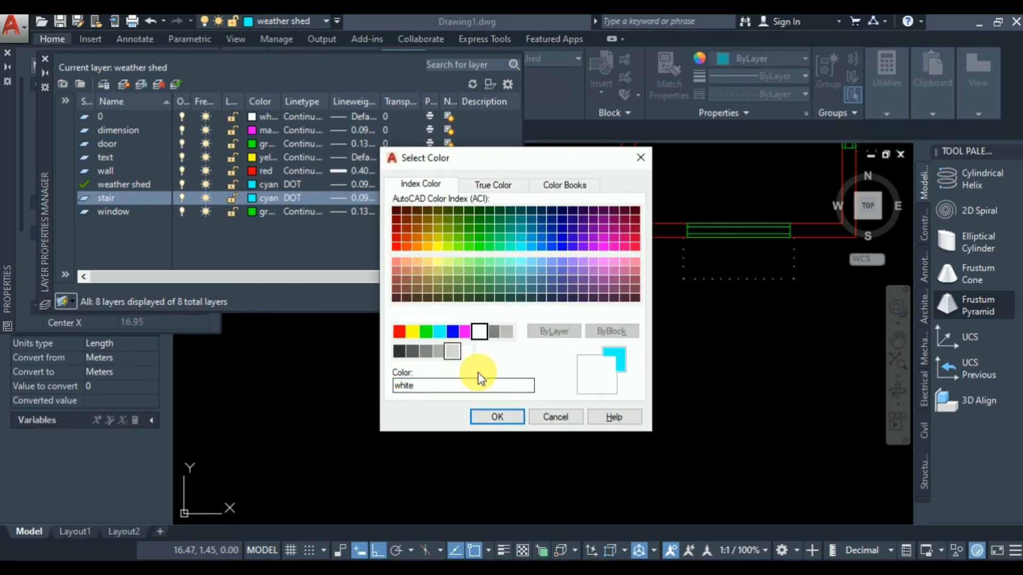
{"action": "left_click", "coordinate": [497, 417]}
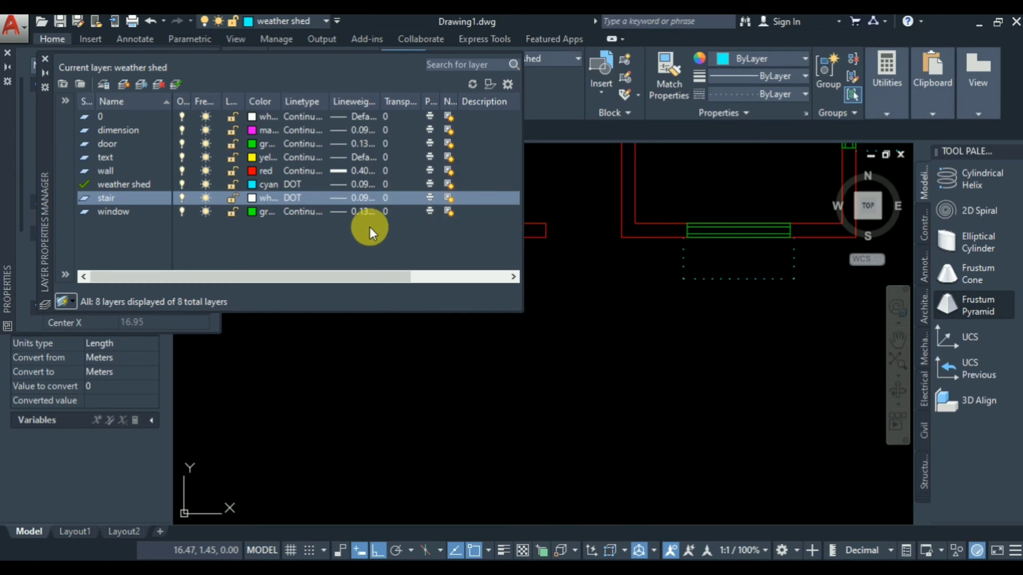
Set the stair layer's lineweight to 0.40 mm and its linetype to Continuous
{"action": "left_click", "coordinate": [341, 197]}
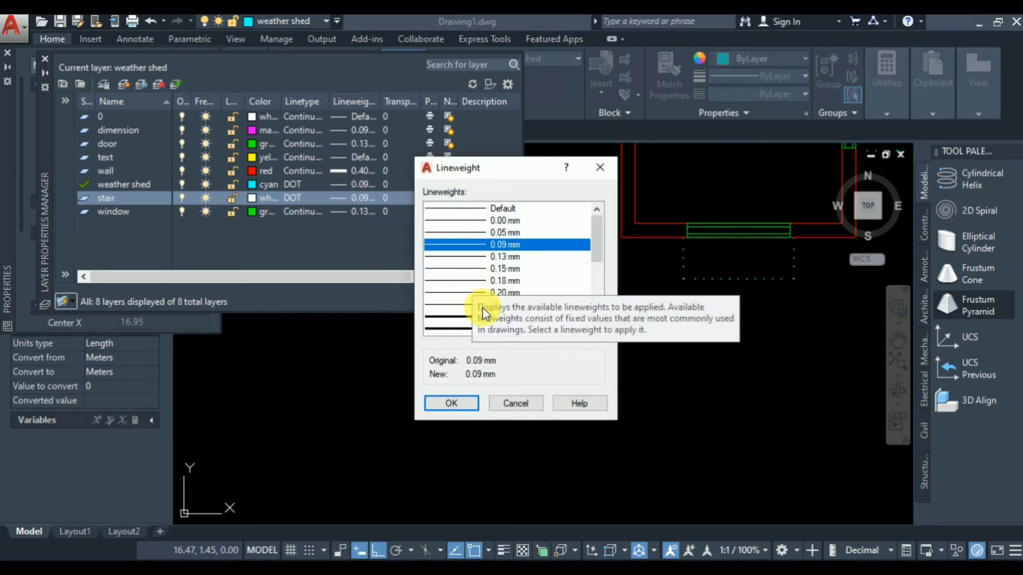
{"action": "scroll", "coordinate": [549, 299], "scroll_direction": "down", "scroll_amount": 3}
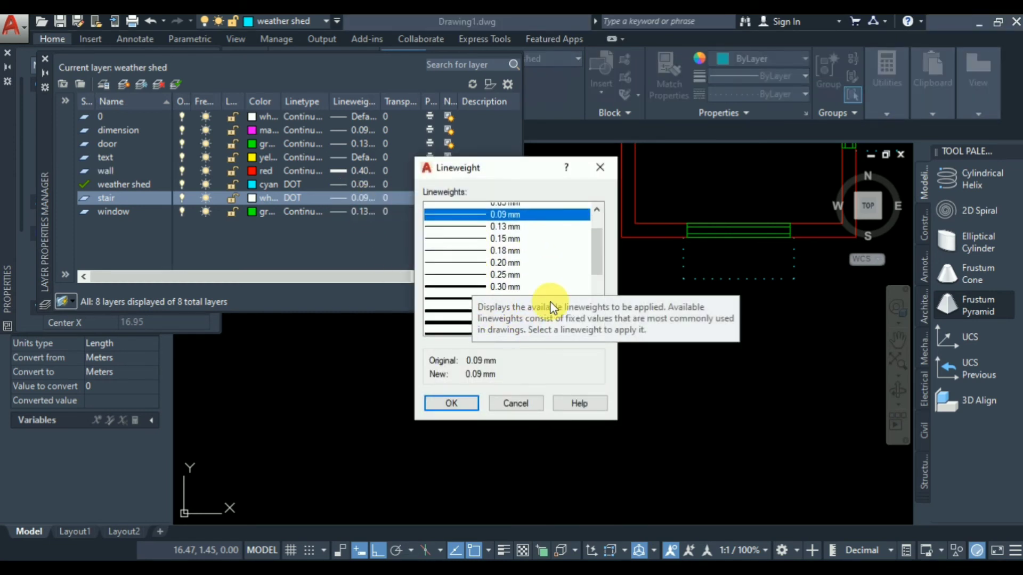
{"action": "left_click", "coordinate": [504, 267]}
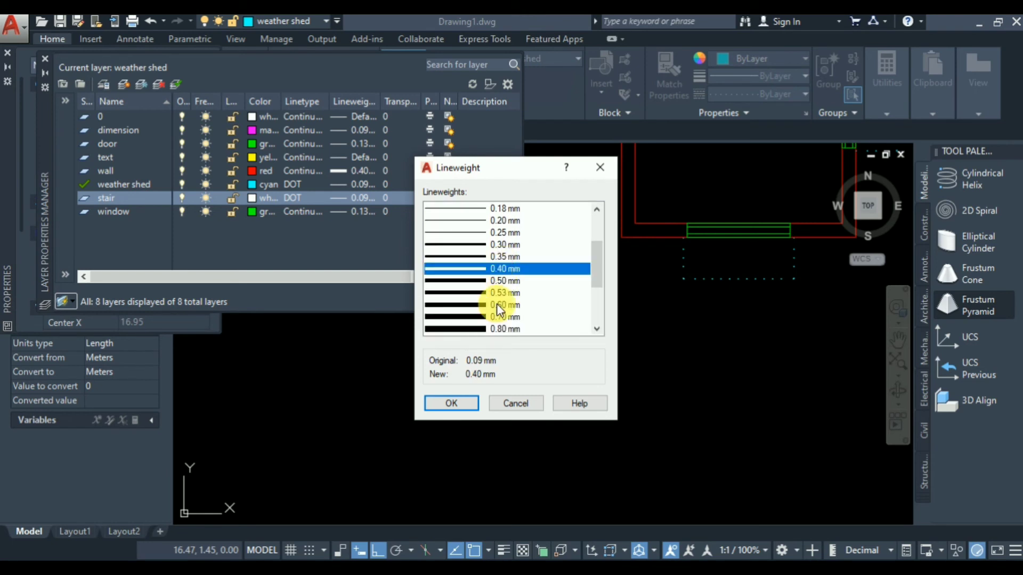
{"action": "left_click", "coordinate": [454, 403]}
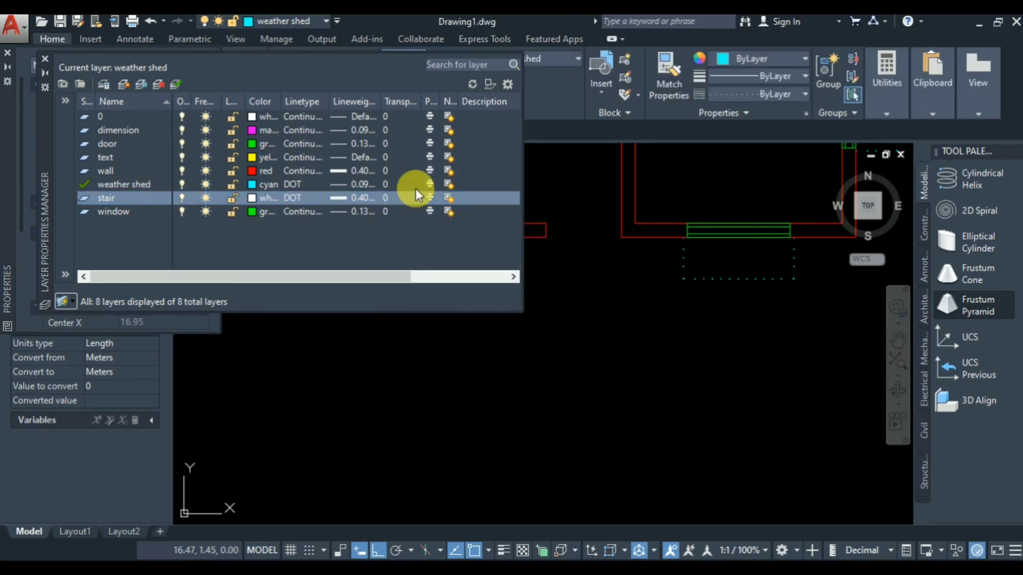
{"action": "left_click", "coordinate": [297, 200]}
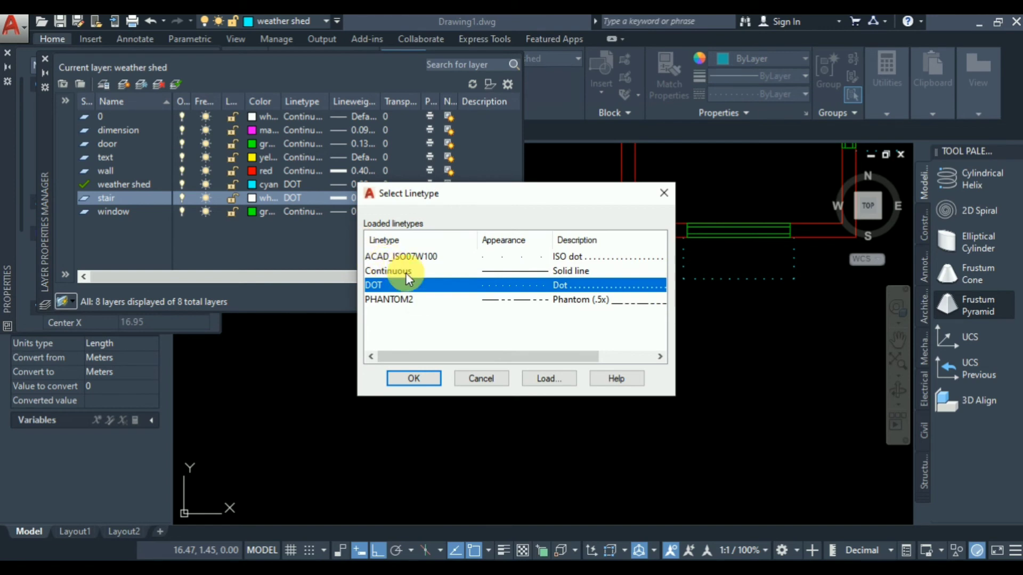
{"action": "left_click", "coordinate": [405, 273]}
{"action": "left_click", "coordinate": [414, 377]}
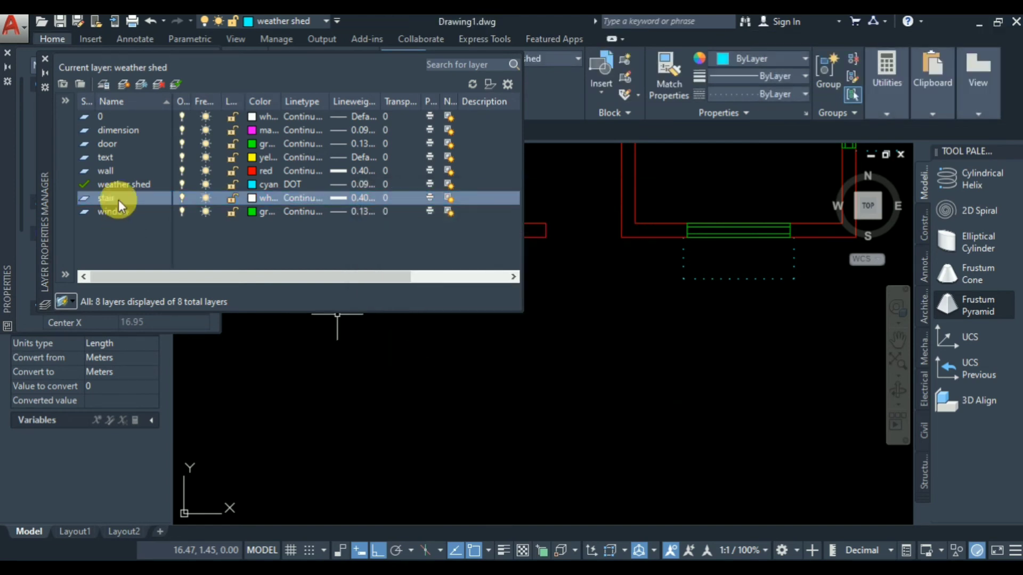
{"action": "left_click", "coordinate": [45, 57]}
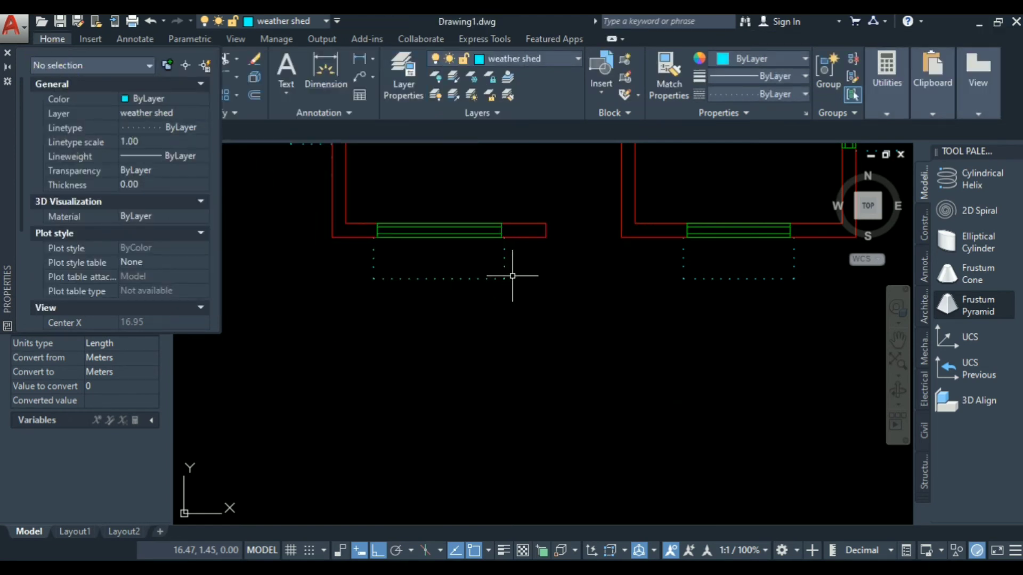
Make the stair layer current and draw the first entrance step as a 0.3 deep rectangle spanning the D1 door opening on the outer wall face
{"action": "left_click", "coordinate": [525, 57]}
{"action": "left_click", "coordinate": [530, 132]}
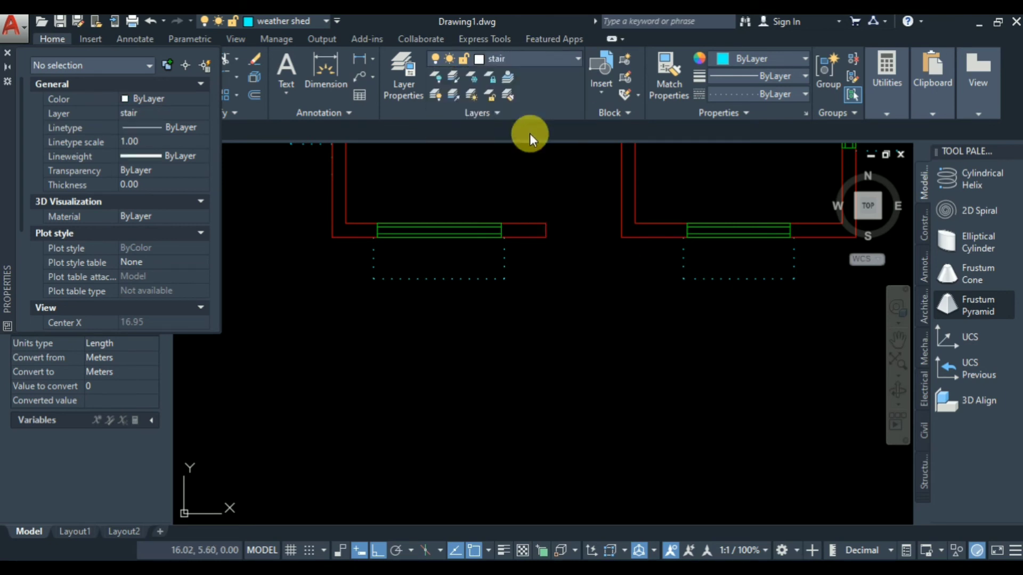
{"action": "key", "text": "l"}
{"action": "key", "text": "Return"}
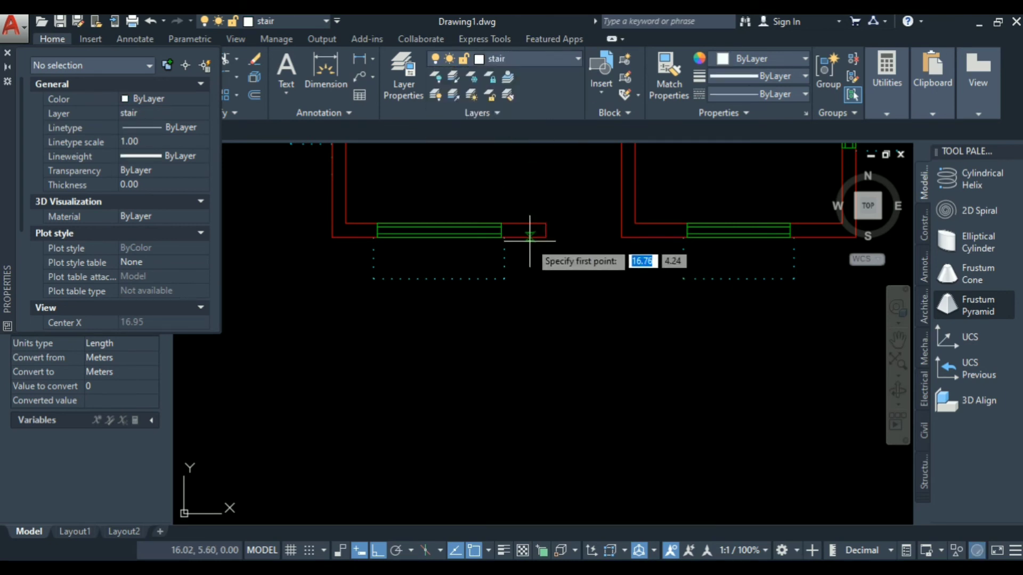
{"action": "left_click", "coordinate": [546, 237]}
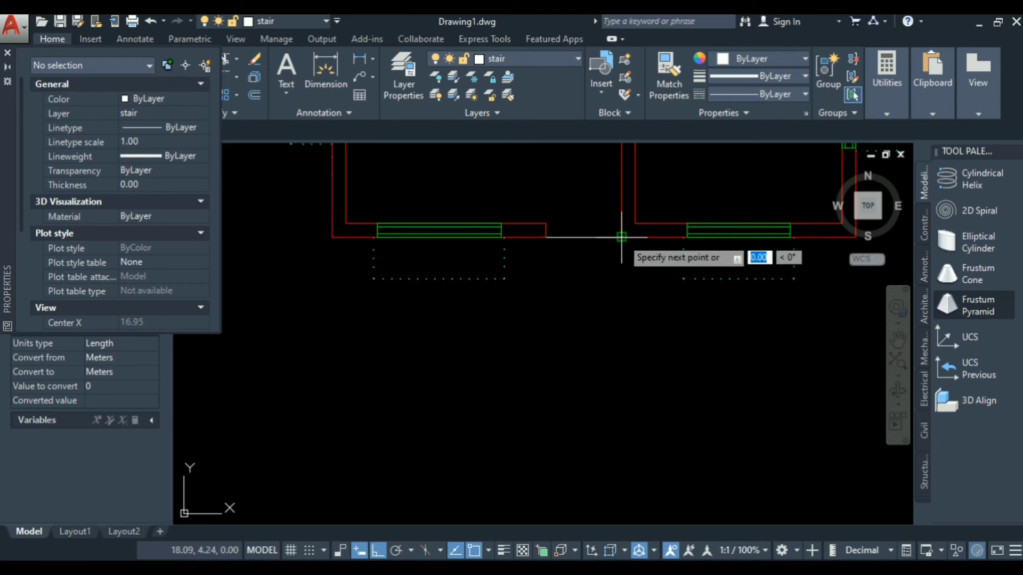
{"action": "left_click", "coordinate": [621, 237]}
{"action": "scroll", "coordinate": [625, 251], "scroll_direction": "up", "scroll_amount": 2}
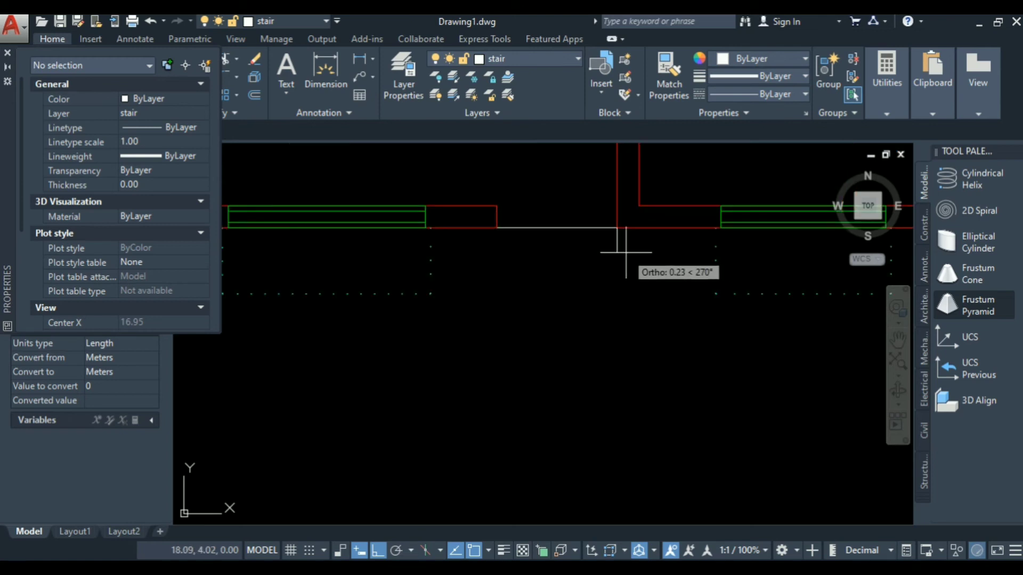
{"action": "type", "text": ".3"}
{"action": "key", "text": "Return"}
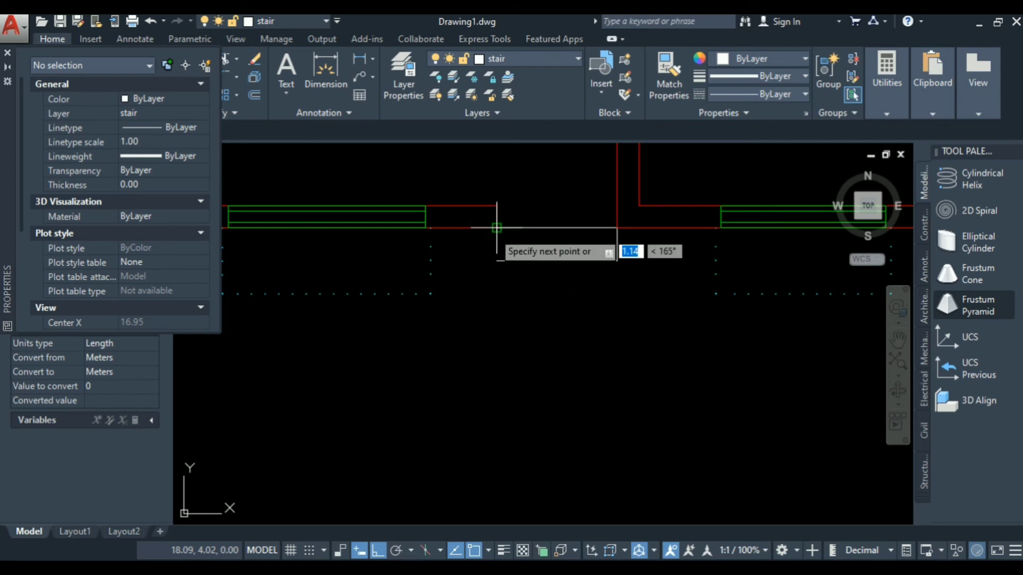
{"action": "left_click", "coordinate": [497, 261]}
{"action": "left_click", "coordinate": [497, 228]}
{"action": "key", "text": "Return"}
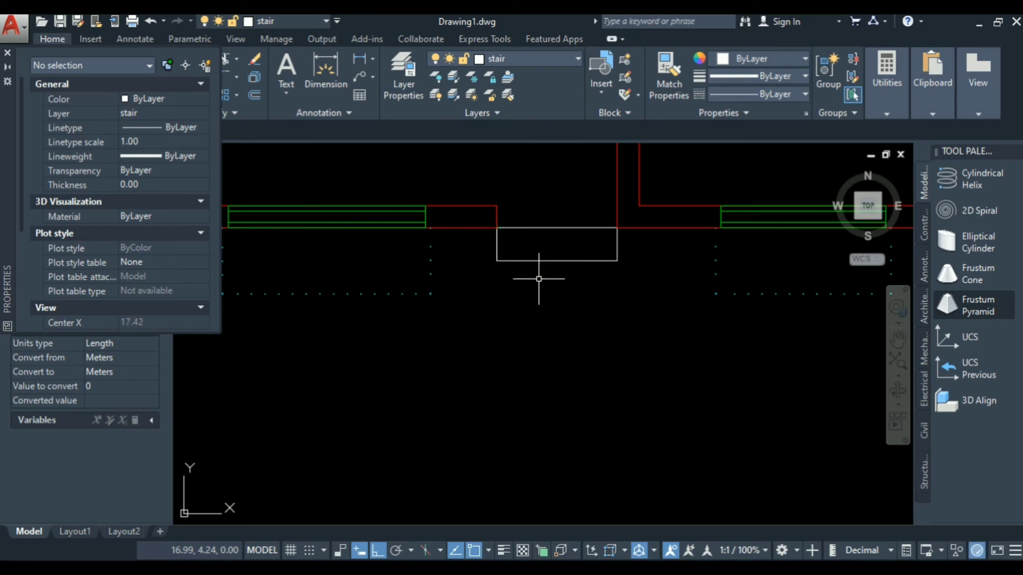
Offset the front line of the first entrance step outward twice at 0.3 to make the next two step edges
{"action": "left_click", "coordinate": [563, 251]}
{"action": "left_click", "coordinate": [531, 295]}
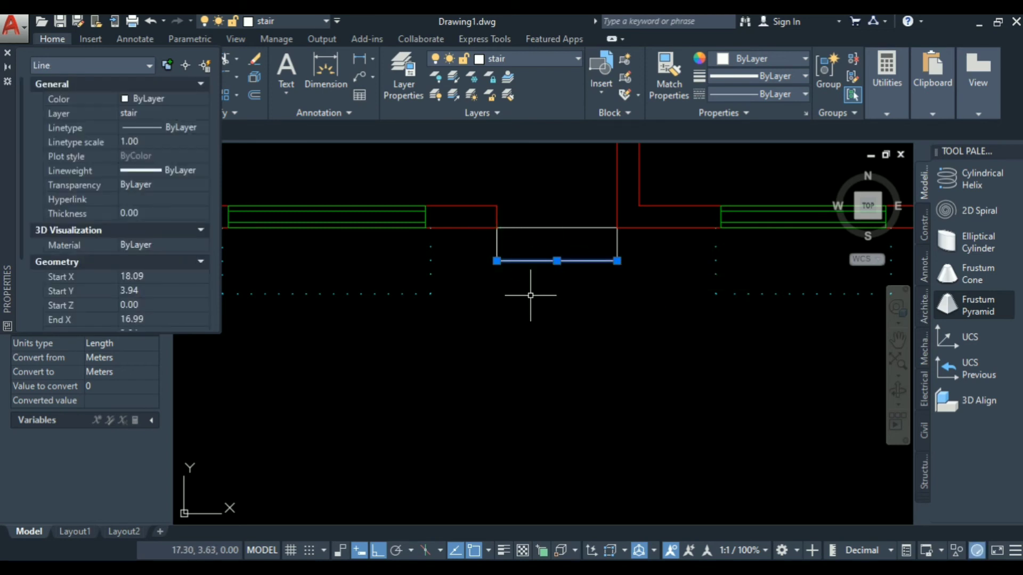
{"action": "type", "text": "o"}
{"action": "key", "text": "Return"}
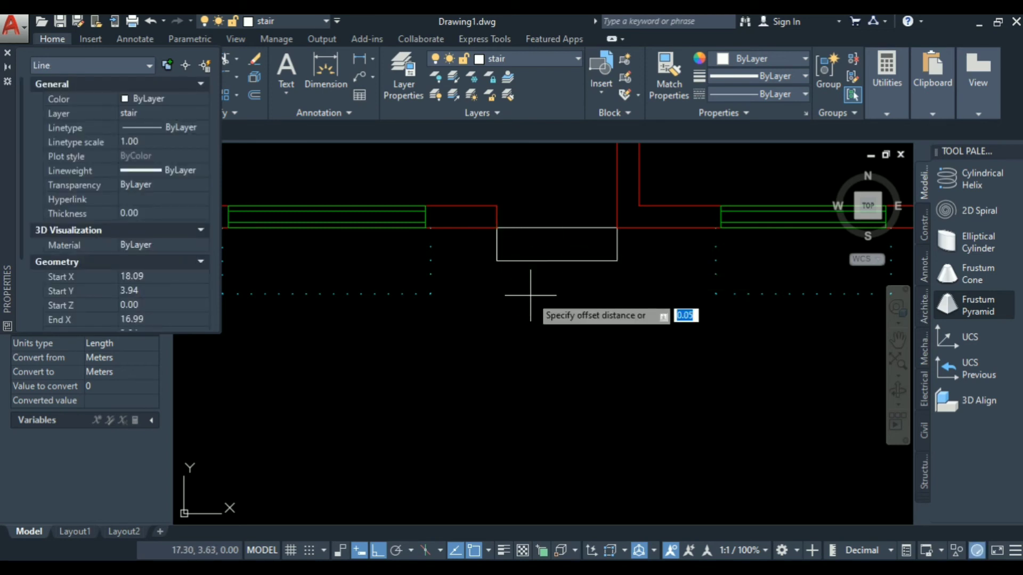
{"action": "type", "text": ".3"}
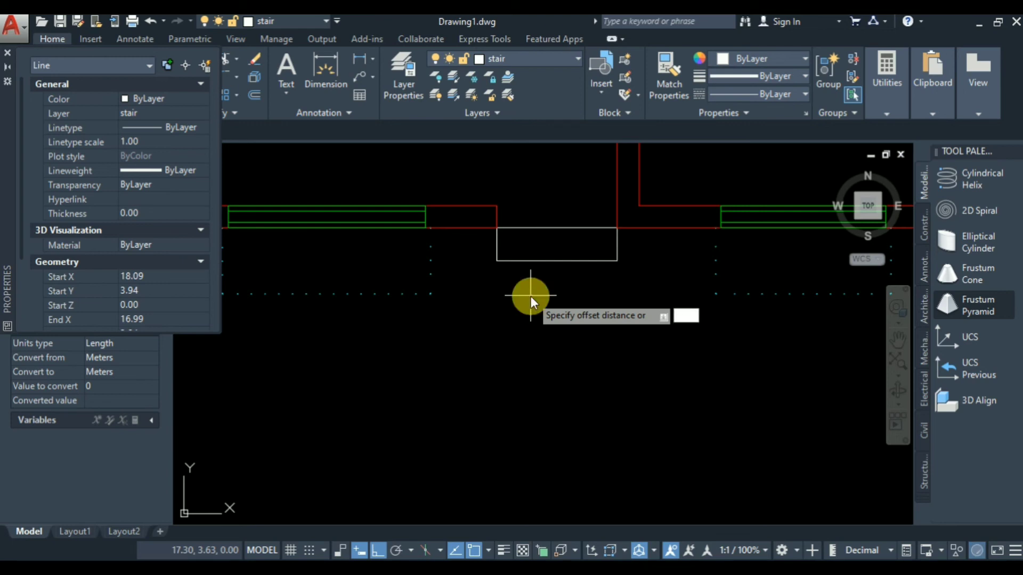
{"action": "key", "text": "Return"}
{"action": "left_click", "coordinate": [531, 295]}
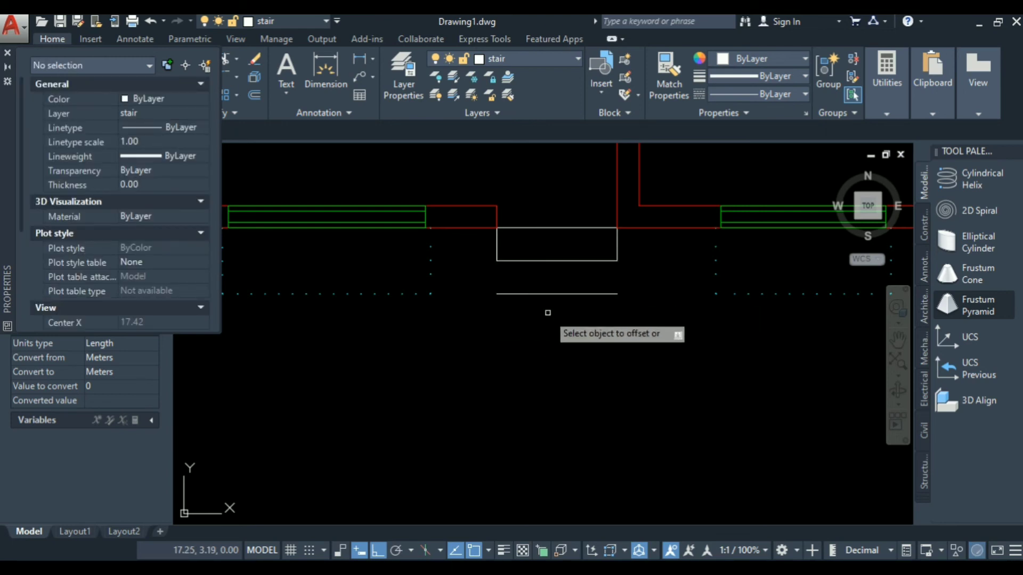
{"action": "left_click", "coordinate": [549, 295]}
{"action": "left_click", "coordinate": [537, 365]}
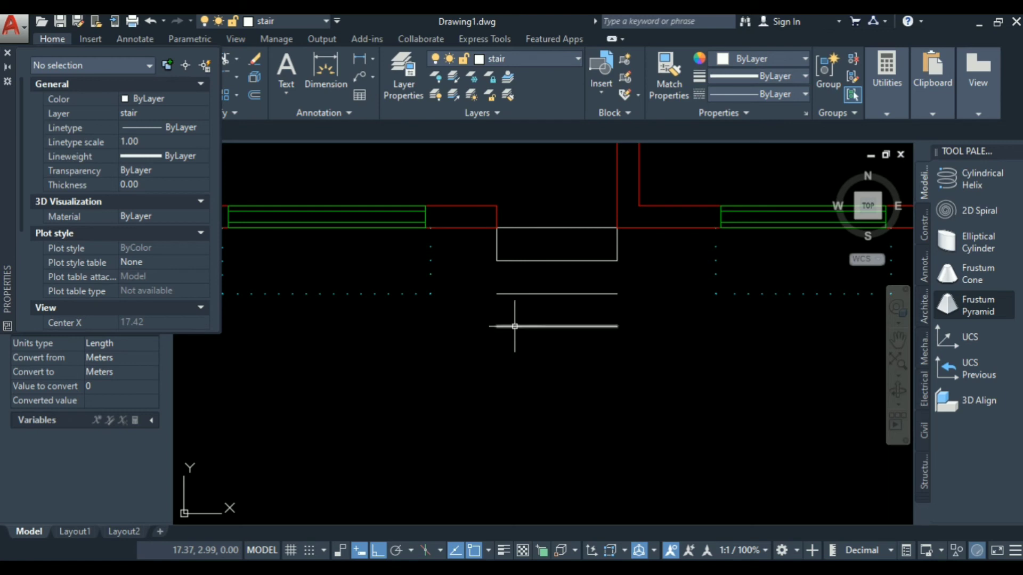
Fillet the outermost step line with both side lines of the first step to close the stair outline
{"action": "type", "text": "f"}
{"action": "key", "text": "Return"}
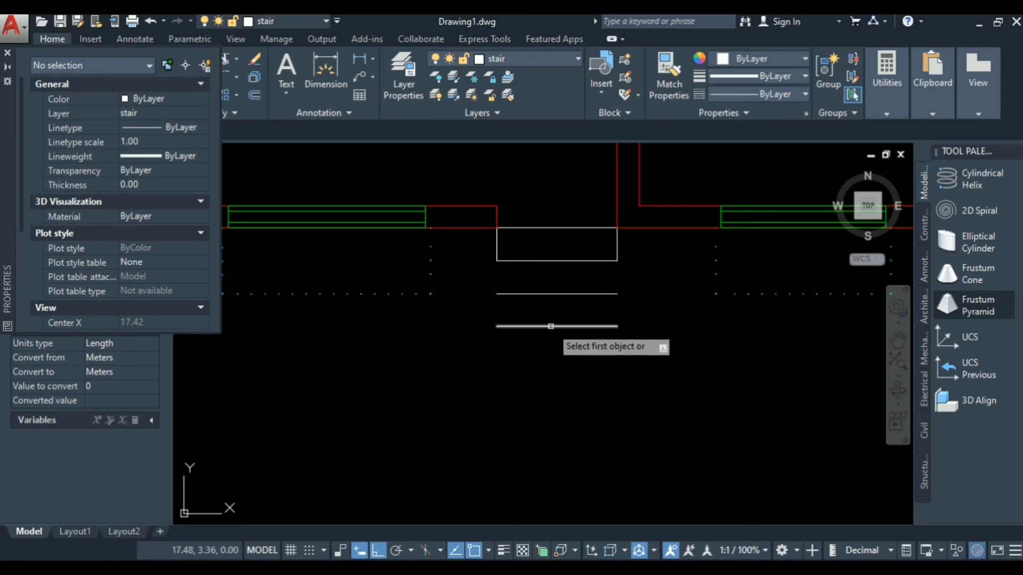
{"action": "left_click", "coordinate": [549, 325]}
{"action": "left_click", "coordinate": [497, 247]}
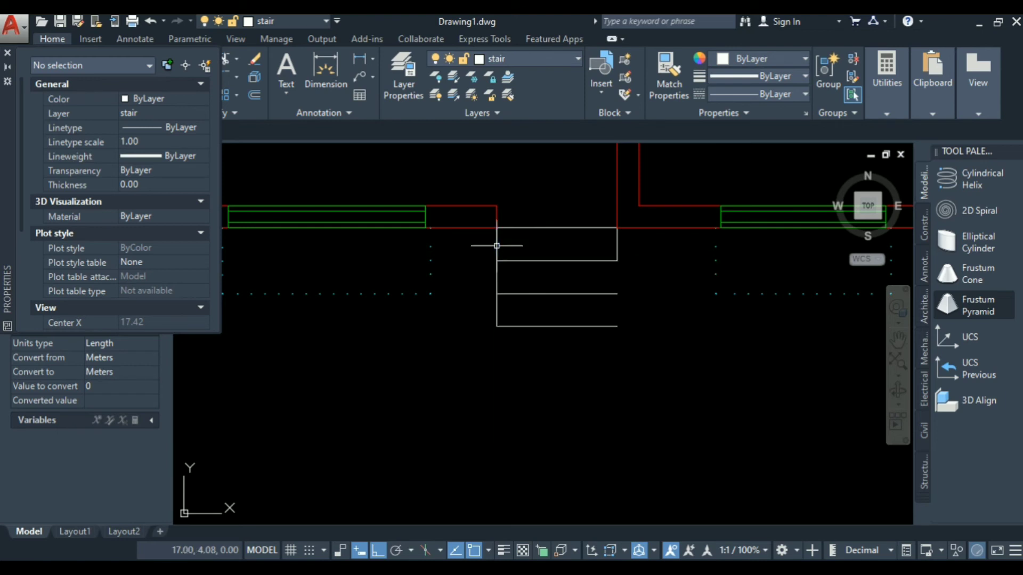
{"action": "key", "text": "Return"}
{"action": "left_click", "coordinate": [590, 326]}
{"action": "left_click", "coordinate": [616, 246]}
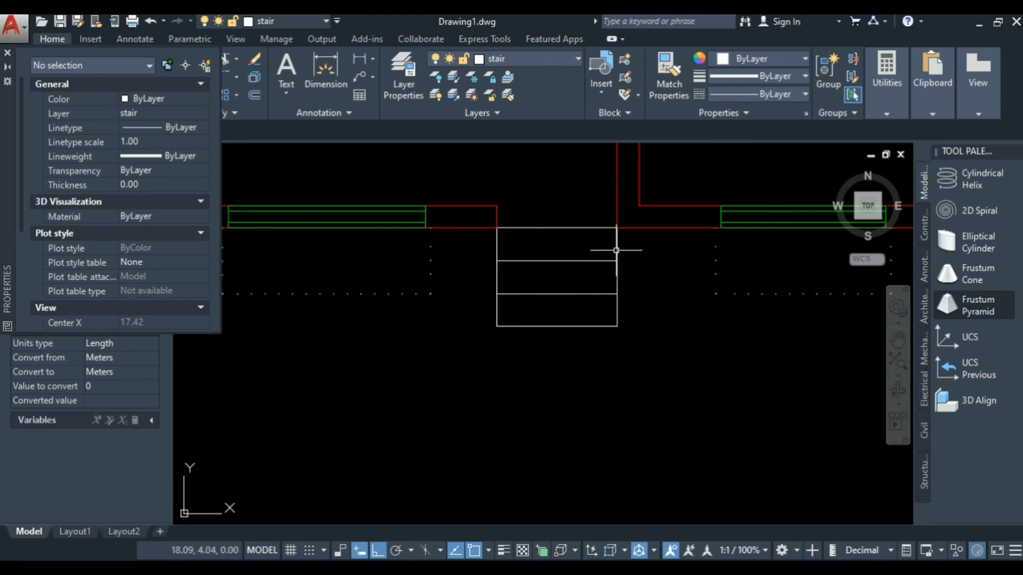
Save the drawing to the Desktop as "floor plan 2d" in the AutoCAD 2007/LT2007 Drawing format
{"action": "scroll", "coordinate": [572, 357], "scroll_direction": "down", "scroll_amount": 2}
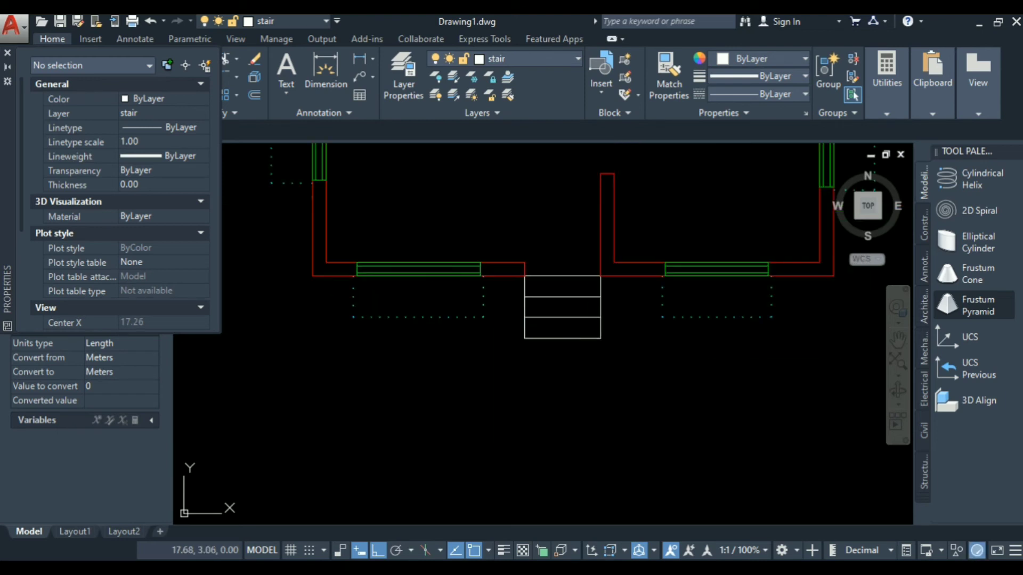
{"action": "key", "text": "ctrl+s"}
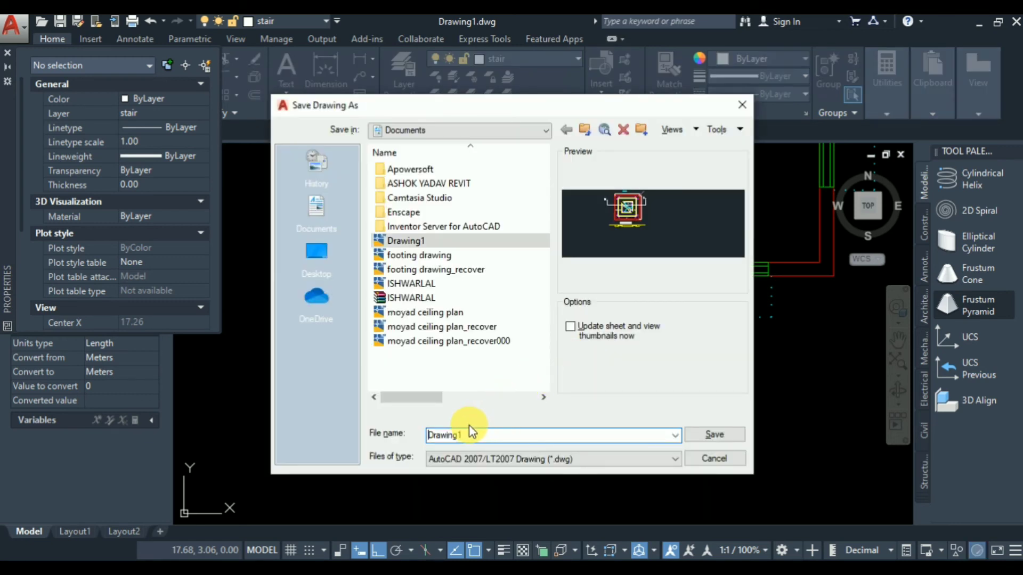
{"action": "left_click", "coordinate": [315, 258]}
{"action": "left_click", "coordinate": [393, 439]}
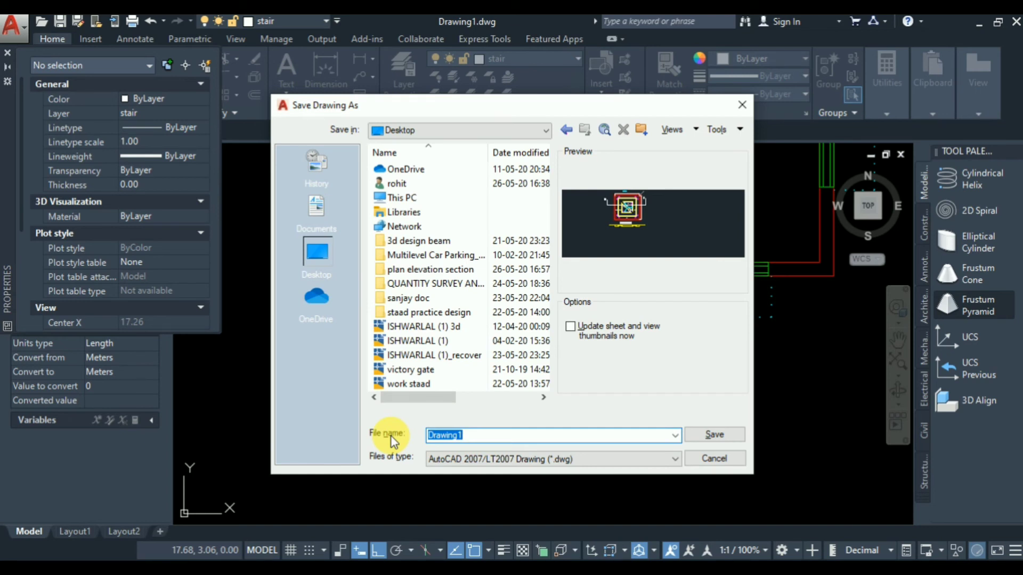
{"action": "type", "text": "aut"}
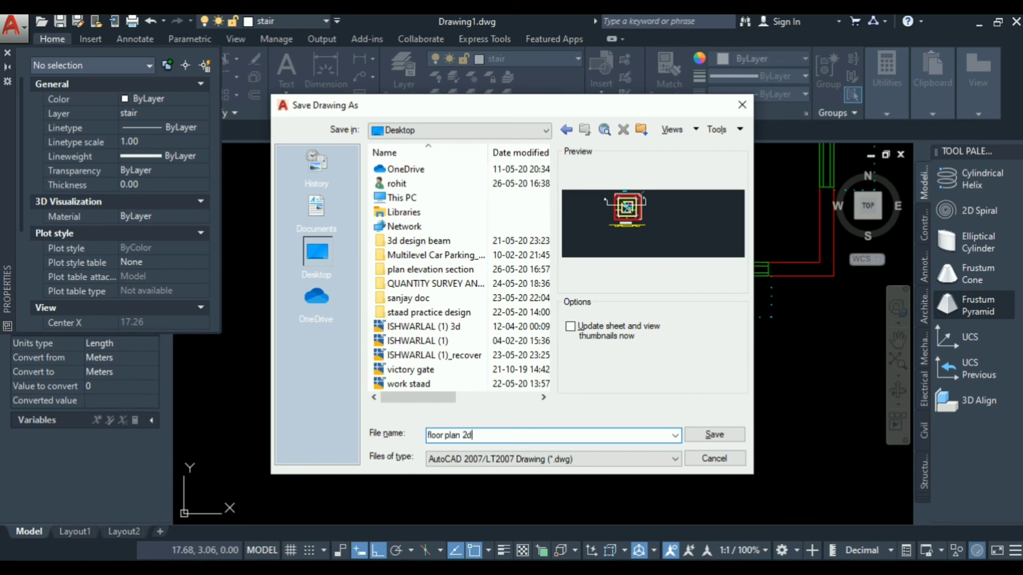
{"action": "left_click", "coordinate": [714, 436]}
Review the whole floor plan and switch to Photos to compare it with the reference drawing
{"action": "scroll", "coordinate": [405, 447], "scroll_direction": "down", "scroll_amount": 3}
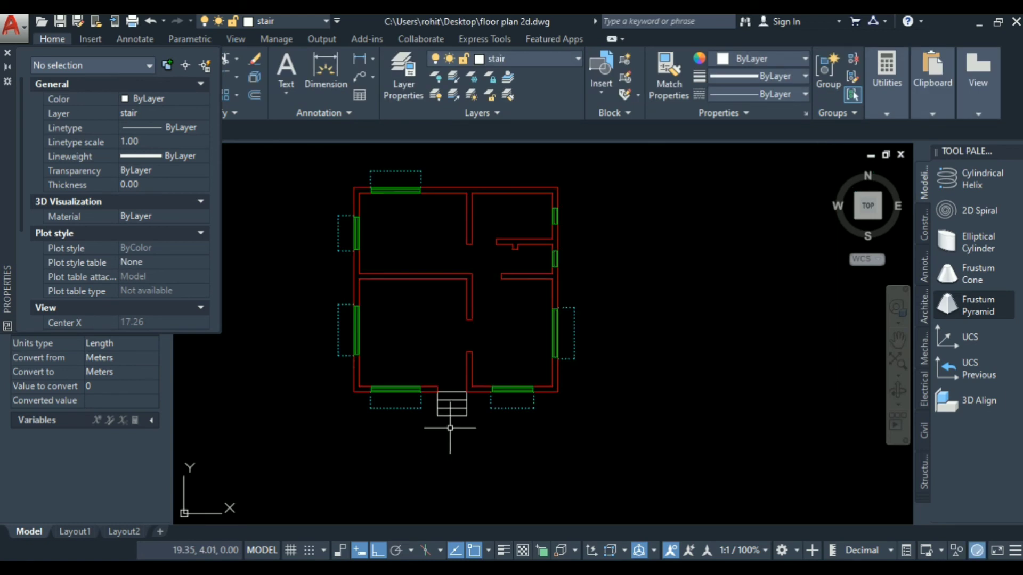
{"action": "scroll", "coordinate": [414, 374], "scroll_direction": "up", "scroll_amount": 2}
{"action": "scroll", "coordinate": [411, 374], "scroll_direction": "down", "scroll_amount": 2}
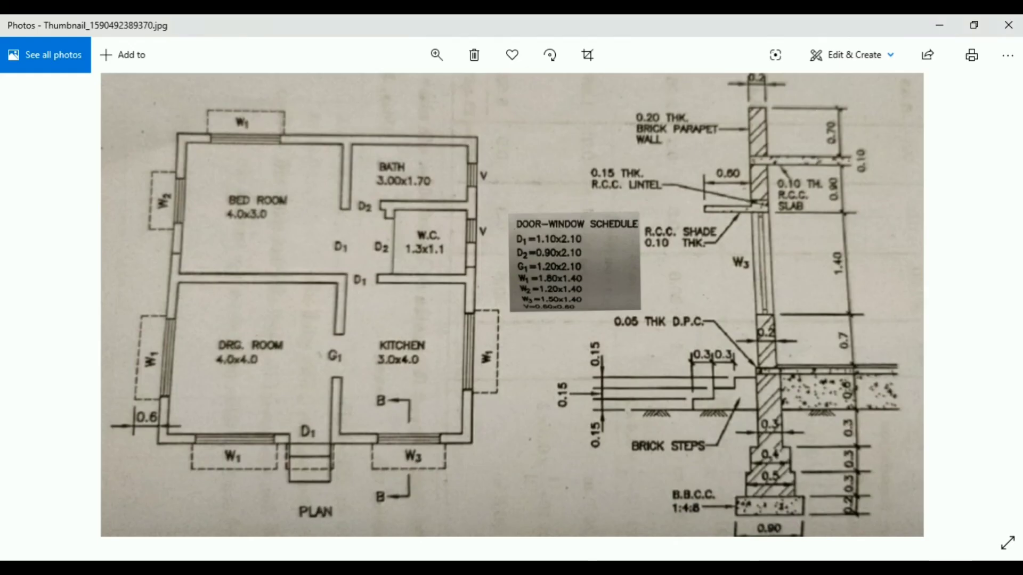
{"action": "key", "text": "Right"}
{"action": "key", "text": "Right"}
{"action": "key", "text": "Right"}
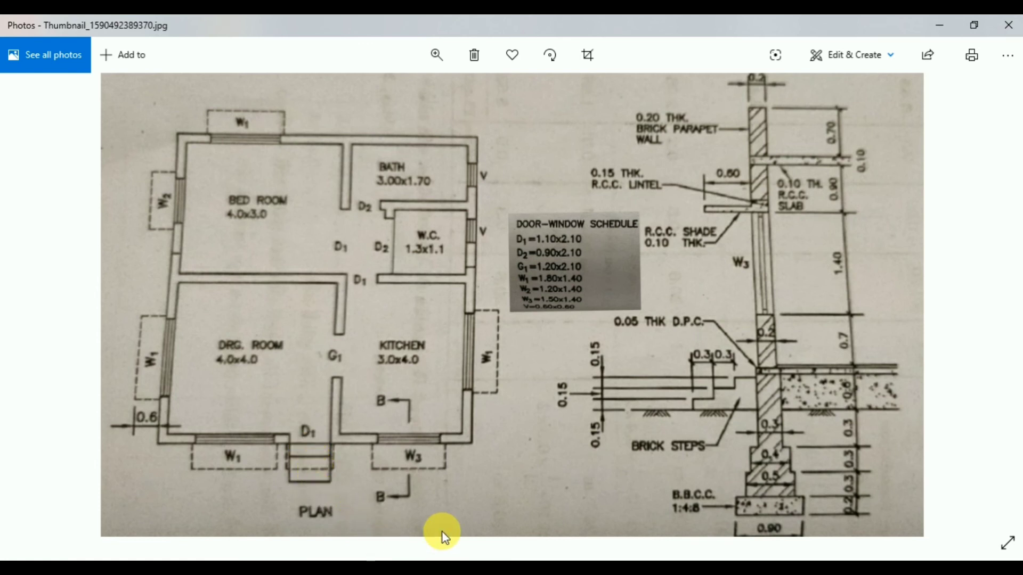
{"action": "left_click", "coordinate": [396, 567]}
{"action": "left_click", "coordinate": [652, 489]}
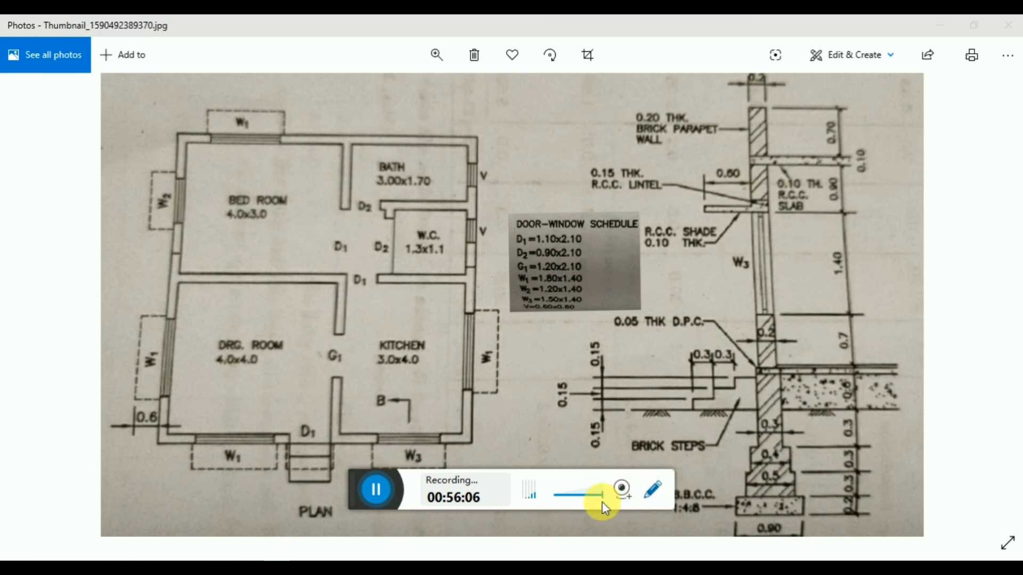
{"action": "left_click", "coordinate": [607, 528]}
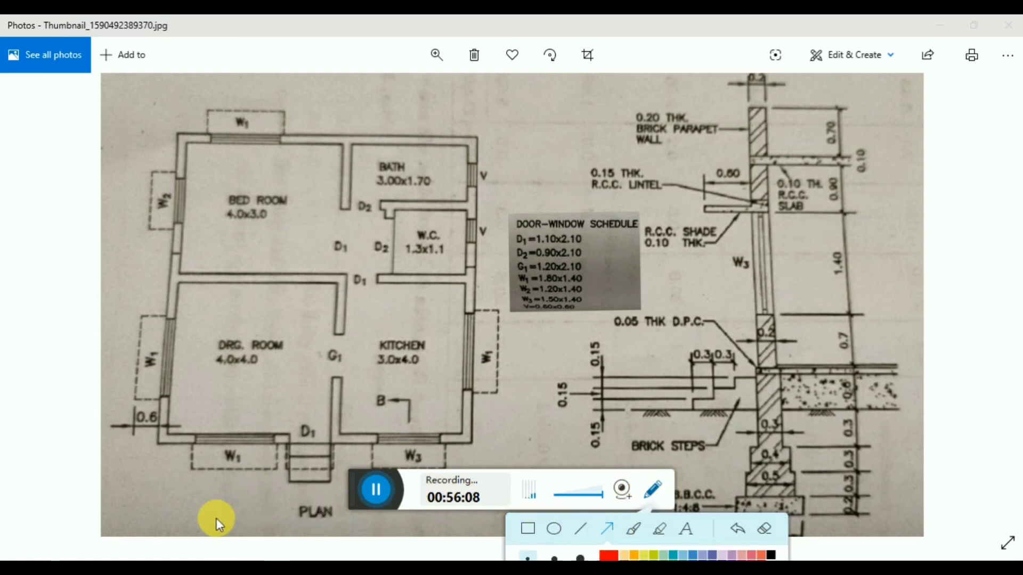
{"action": "left_click_drag", "start_coordinate": [213, 521], "coordinate": [275, 488]}
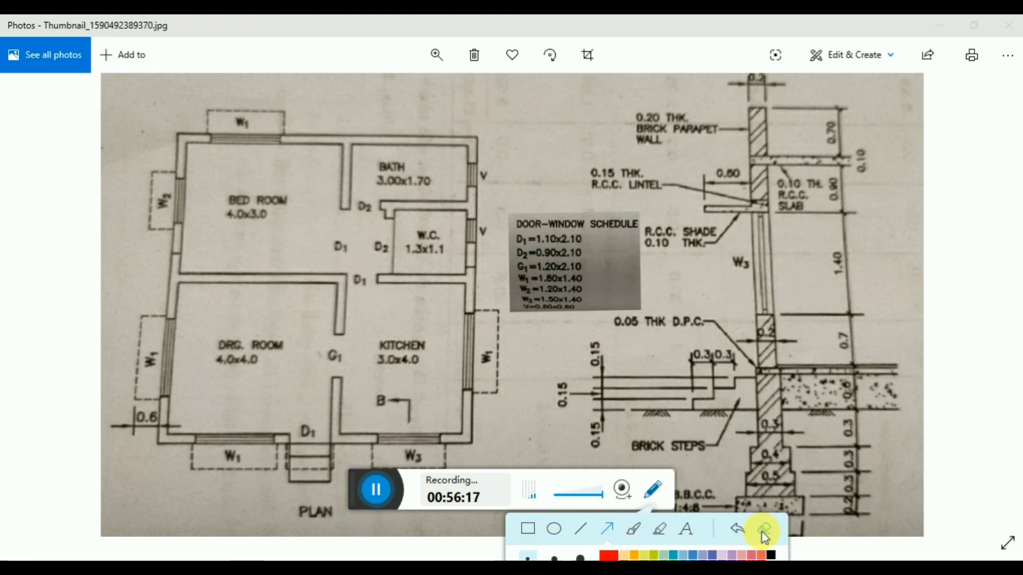
{"action": "key", "text": "Escape"}
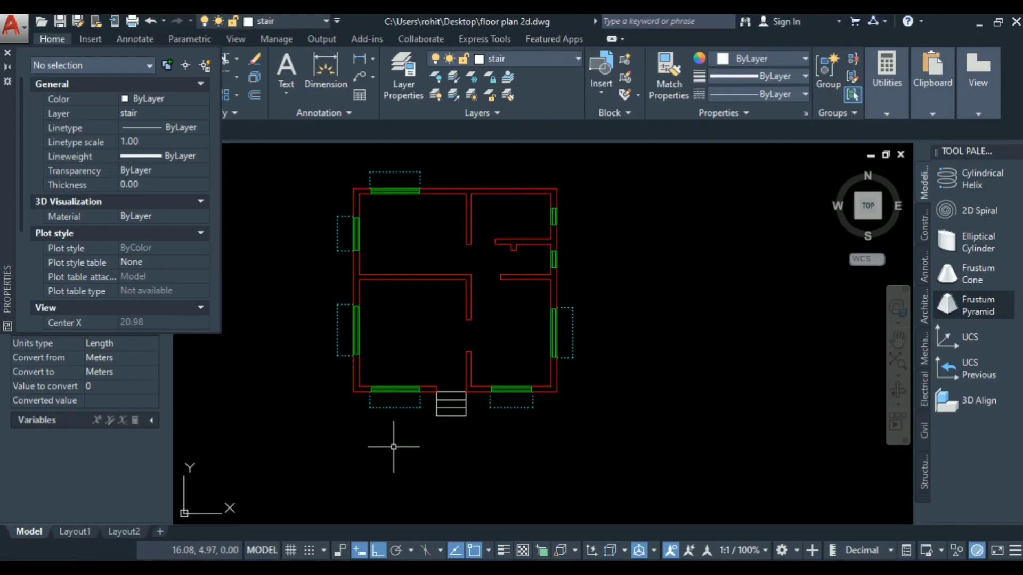
Stretch the inner end of the dotted front shade line of the window left of the entrance straight past the entrance steps, by about 1.9
{"action": "scroll", "coordinate": [395, 441], "scroll_direction": "up", "scroll_amount": 3}
{"action": "scroll", "coordinate": [426, 416], "scroll_direction": "up", "scroll_amount": 3}
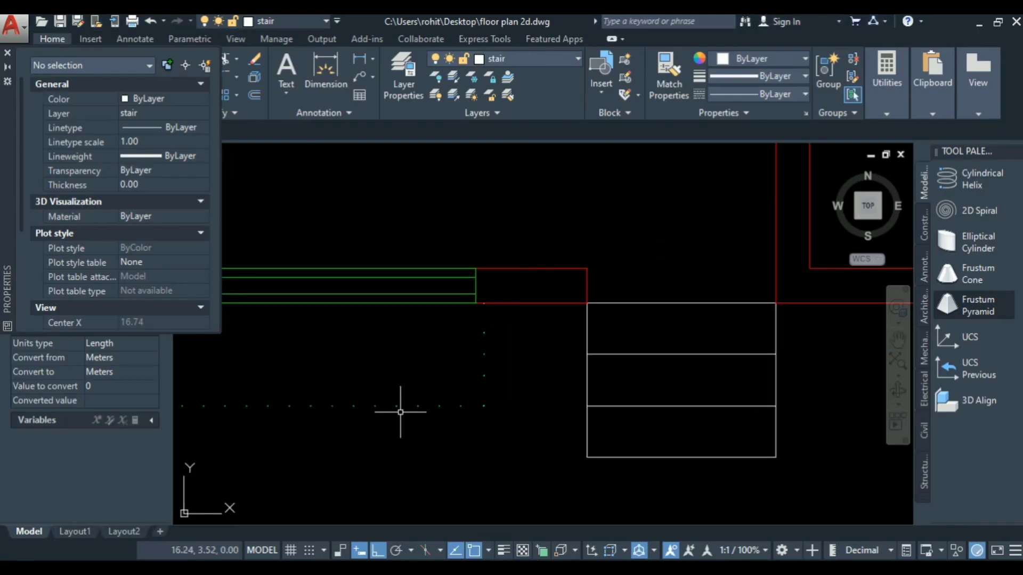
{"action": "left_click", "coordinate": [400, 406]}
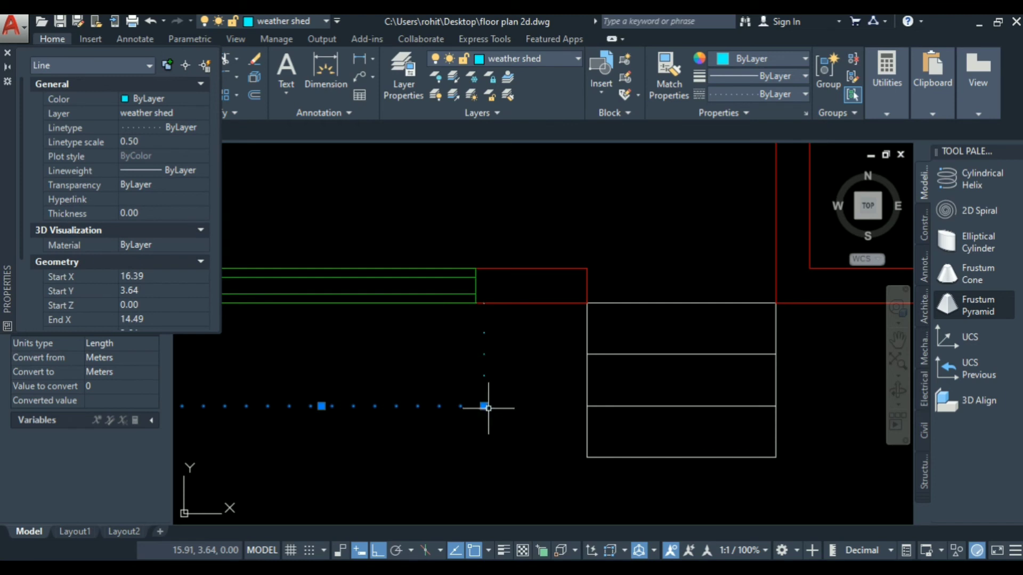
{"action": "left_click", "coordinate": [484, 406]}
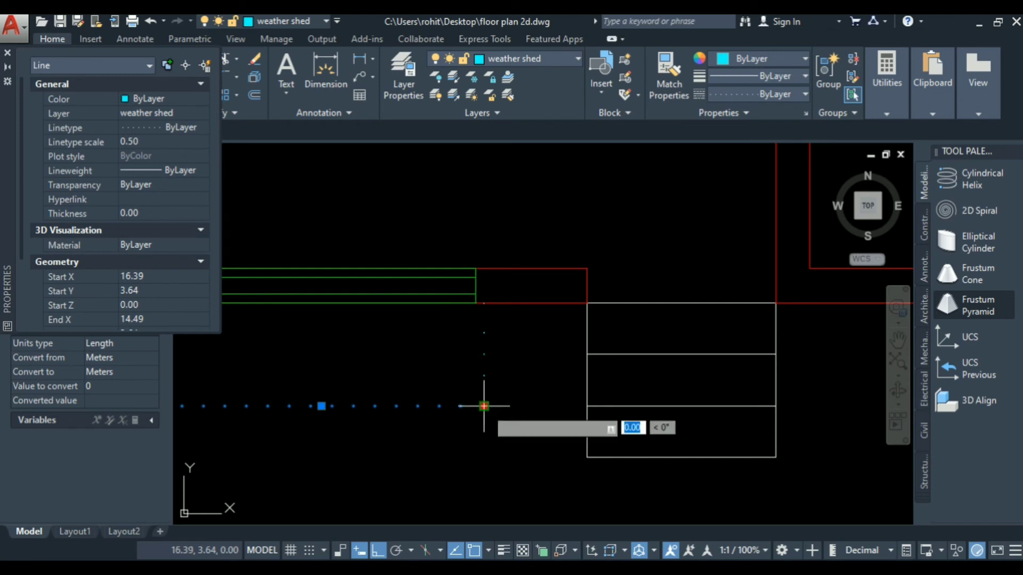
{"action": "left_click", "coordinate": [810, 406]}
{"action": "scroll", "coordinate": [469, 447], "scroll_direction": "down", "scroll_amount": 4}
{"action": "scroll", "coordinate": [618, 469], "scroll_direction": "up", "scroll_amount": 4}
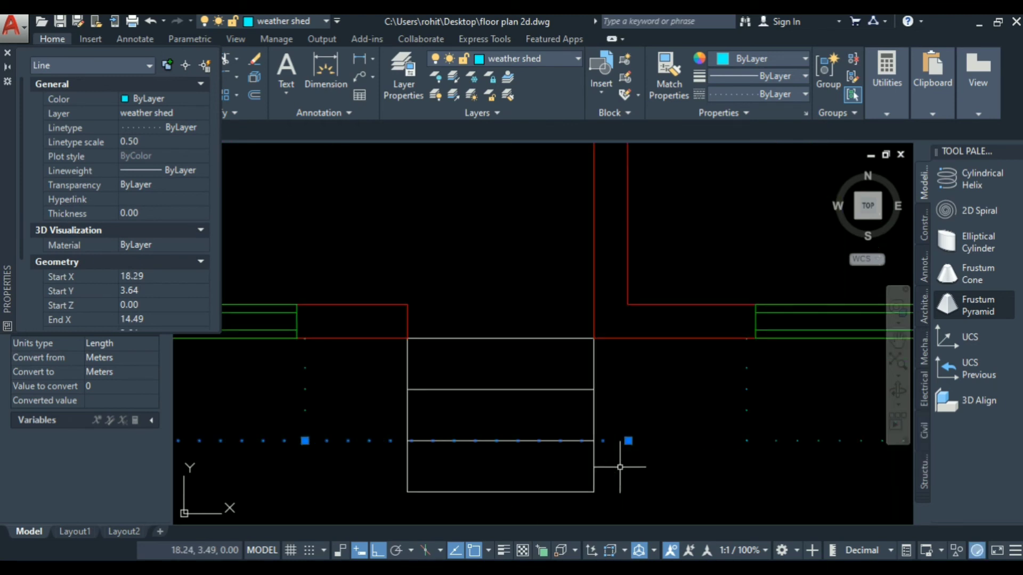
{"action": "left_click", "coordinate": [594, 398]}
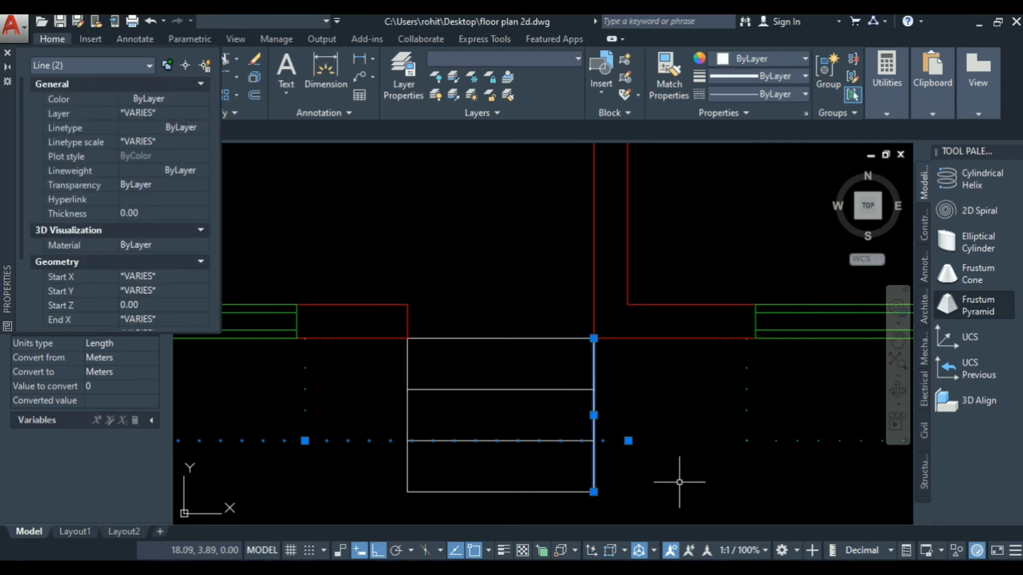
{"action": "key", "text": "Escape"}
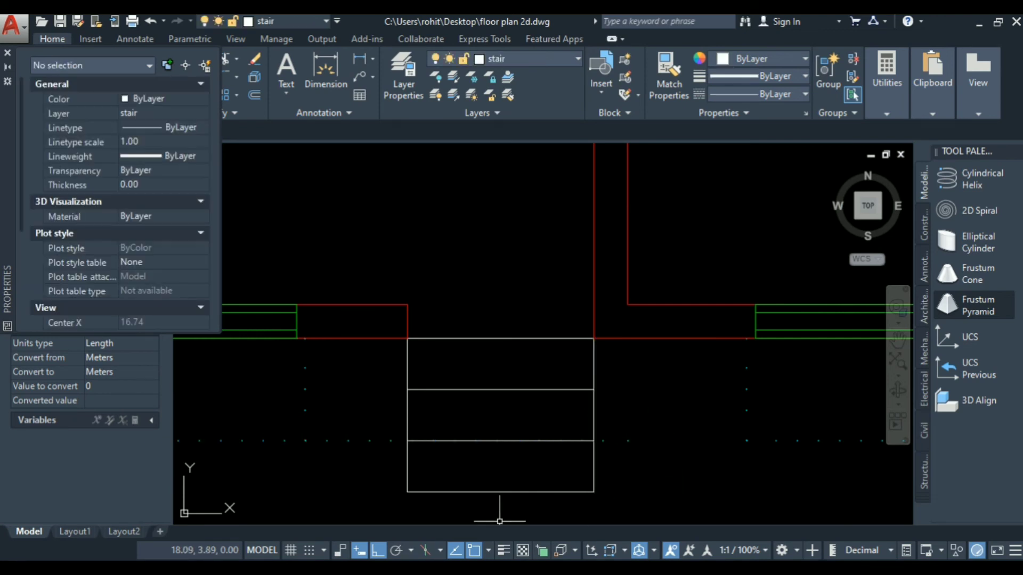
Offset both side lines of the entrance steps outward by 0.05
{"action": "left_click", "coordinate": [592, 470]}
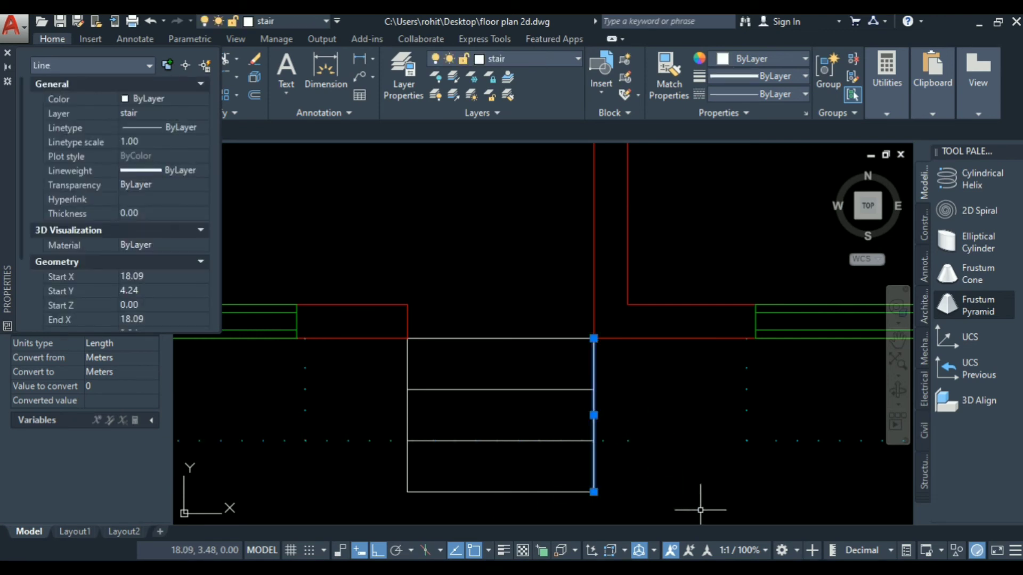
{"action": "type", "text": "o"}
{"action": "key", "text": "Return"}
{"action": "type", "text": ".05"}
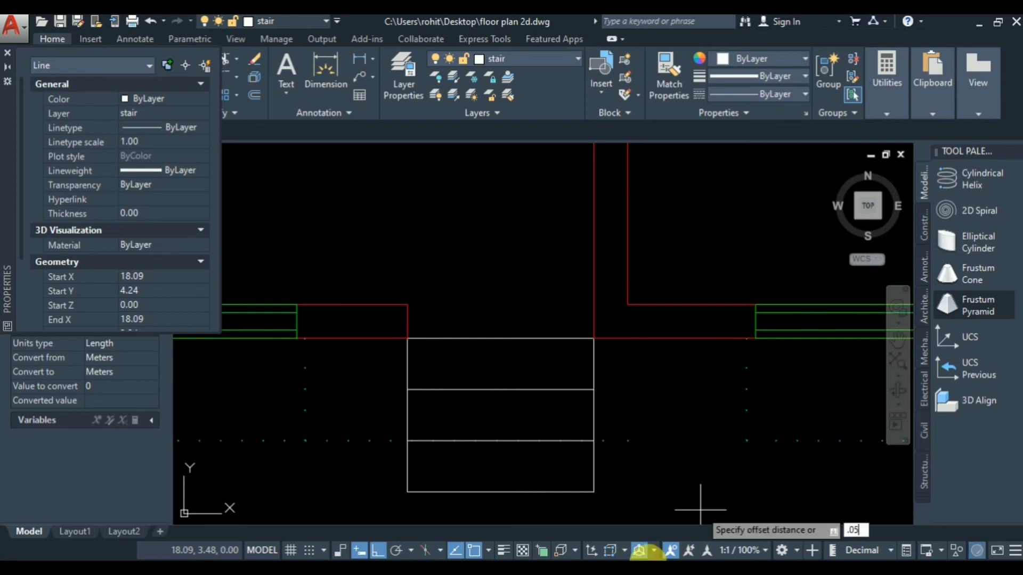
{"action": "key", "text": "Return"}
{"action": "left_click", "coordinate": [666, 433]}
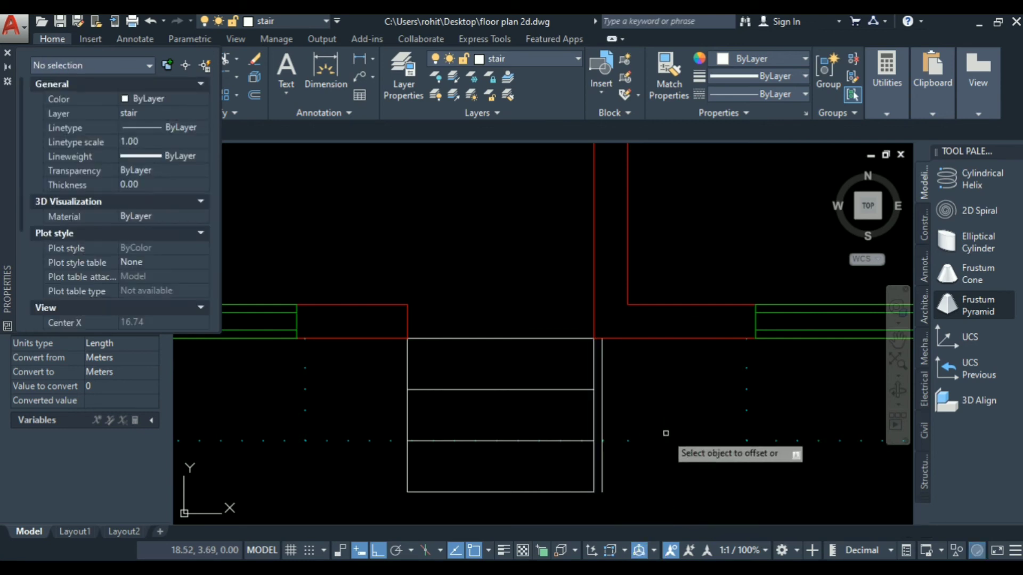
{"action": "left_click", "coordinate": [407, 416]}
{"action": "left_click", "coordinate": [386, 424]}
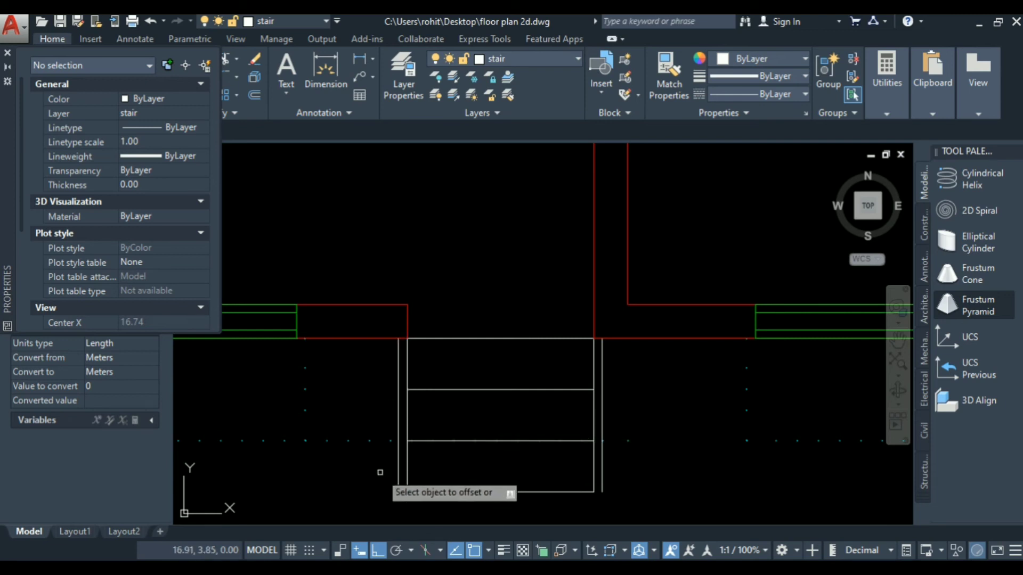
{"action": "key", "text": "Escape"}
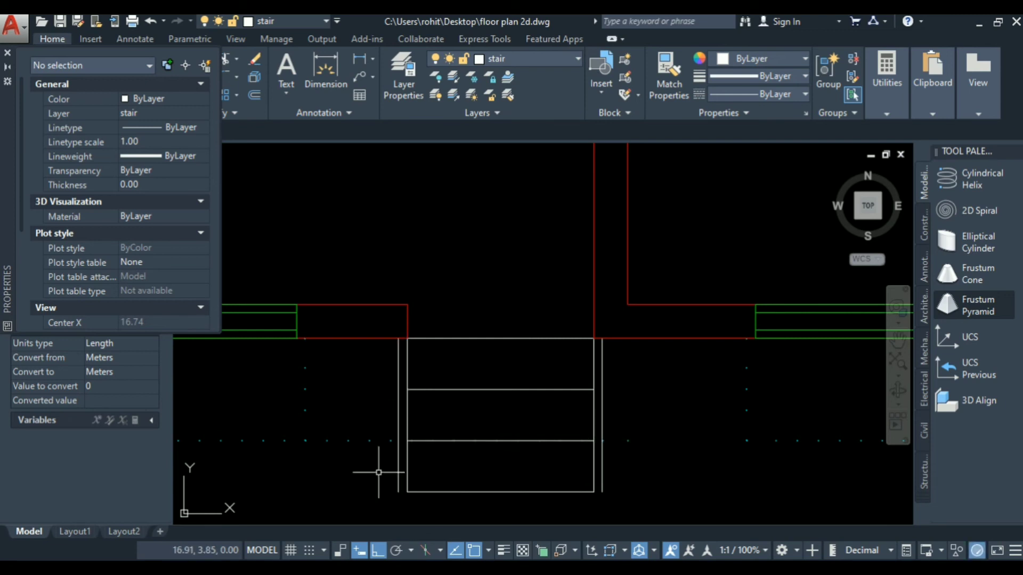
Assign the two offset lines beside the entrance steps to the weather shed layer
{"action": "left_click", "coordinate": [399, 411]}
{"action": "left_click", "coordinate": [602, 414]}
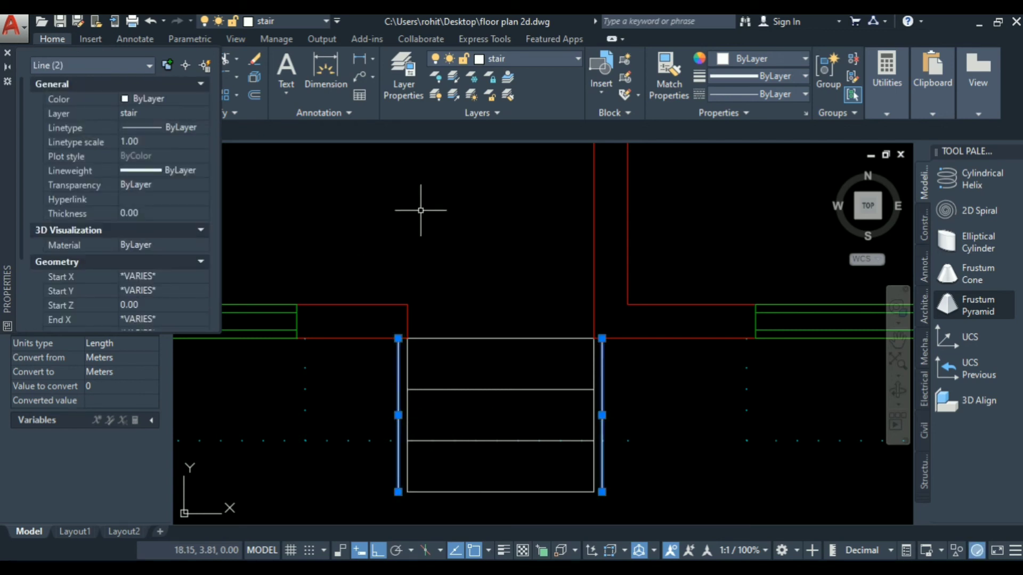
{"action": "left_click", "coordinate": [536, 56]}
{"action": "left_click", "coordinate": [523, 183]}
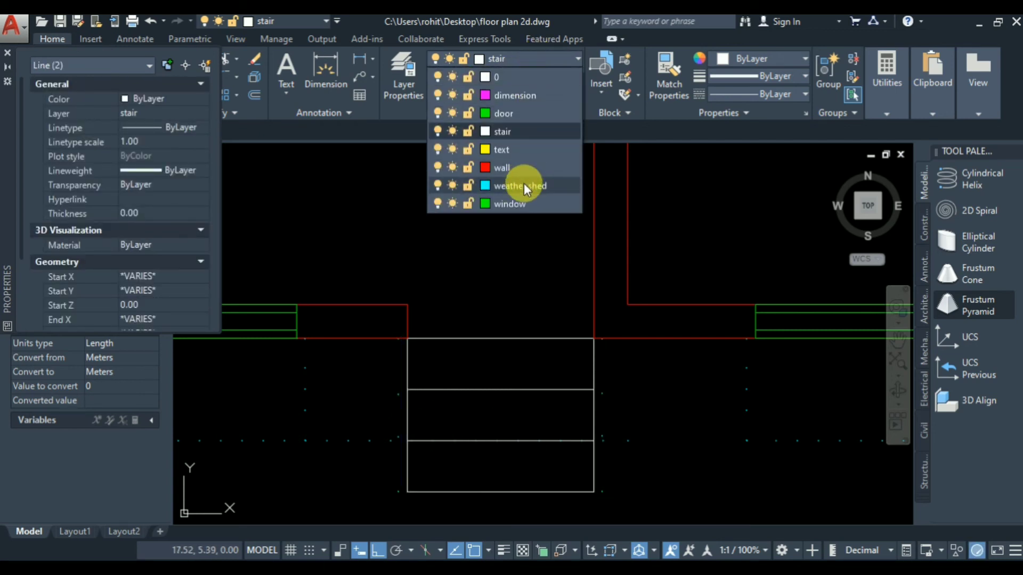
{"action": "scroll", "coordinate": [516, 404], "scroll_direction": "down", "scroll_amount": 4}
{"action": "scroll", "coordinate": [431, 442], "scroll_direction": "up", "scroll_amount": 6}
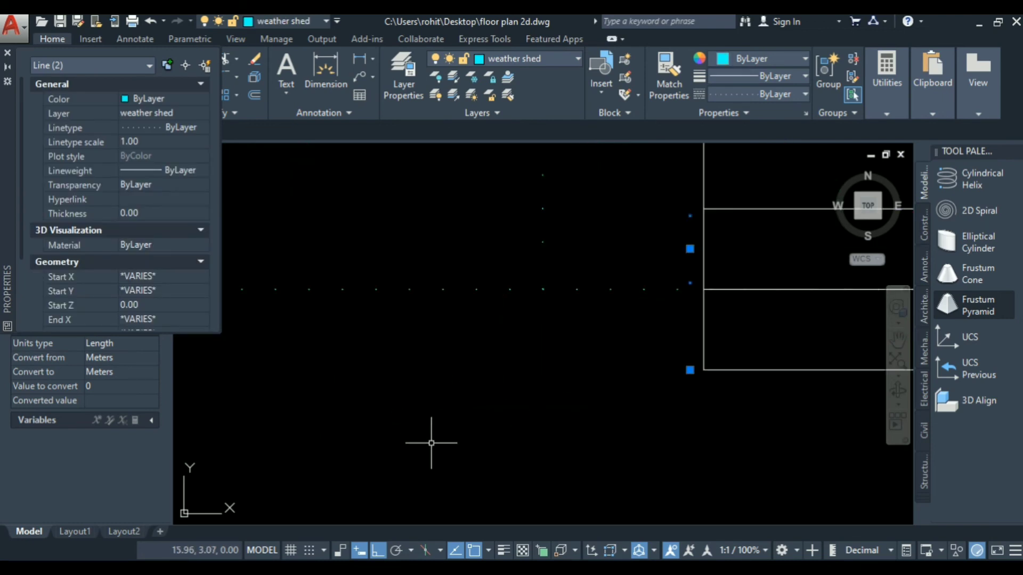
{"action": "scroll", "coordinate": [456, 432], "scroll_direction": "down", "scroll_amount": 4}
{"action": "key", "text": "Escape"}
Trim the stretched shade line and the two offset side lines where they overrun each other, leaving a shade outline around the steps
{"action": "type", "text": "tr"}
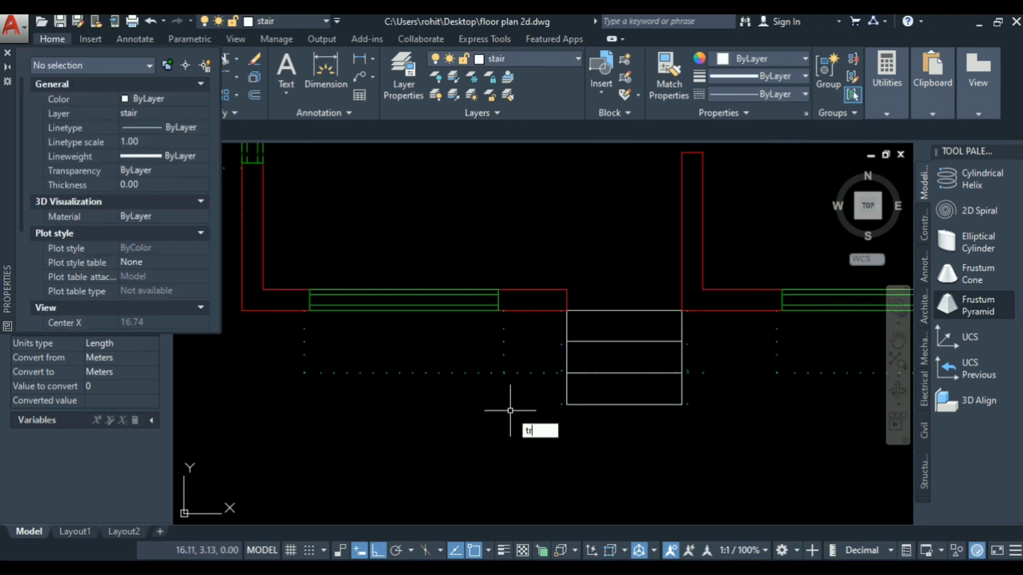
{"action": "key", "text": "Return"}
{"action": "scroll", "coordinate": [555, 373], "scroll_direction": "up", "scroll_amount": 5}
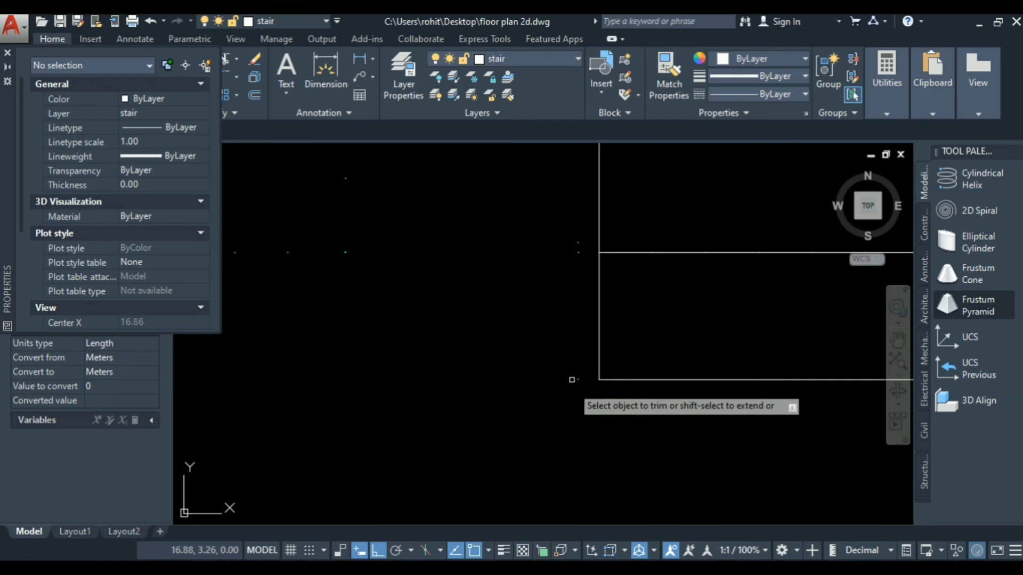
{"action": "scroll", "coordinate": [506, 402], "scroll_direction": "down", "scroll_amount": 5}
{"action": "scroll", "coordinate": [657, 361], "scroll_direction": "up", "scroll_amount": 4}
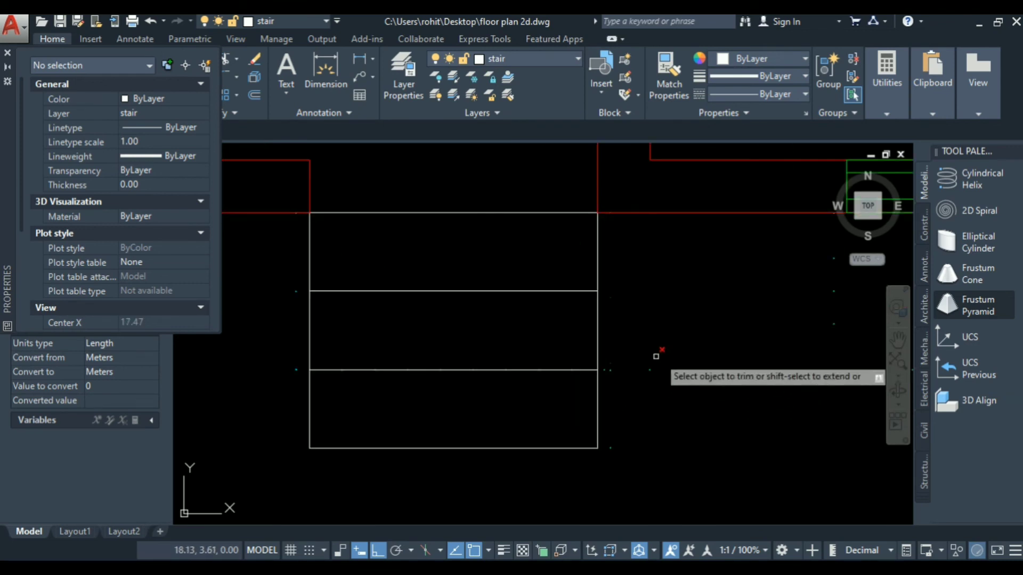
{"action": "left_click", "coordinate": [670, 353]}
{"action": "left_click", "coordinate": [647, 376]}
{"action": "left_click", "coordinate": [638, 427]}
{"action": "left_click", "coordinate": [605, 460]}
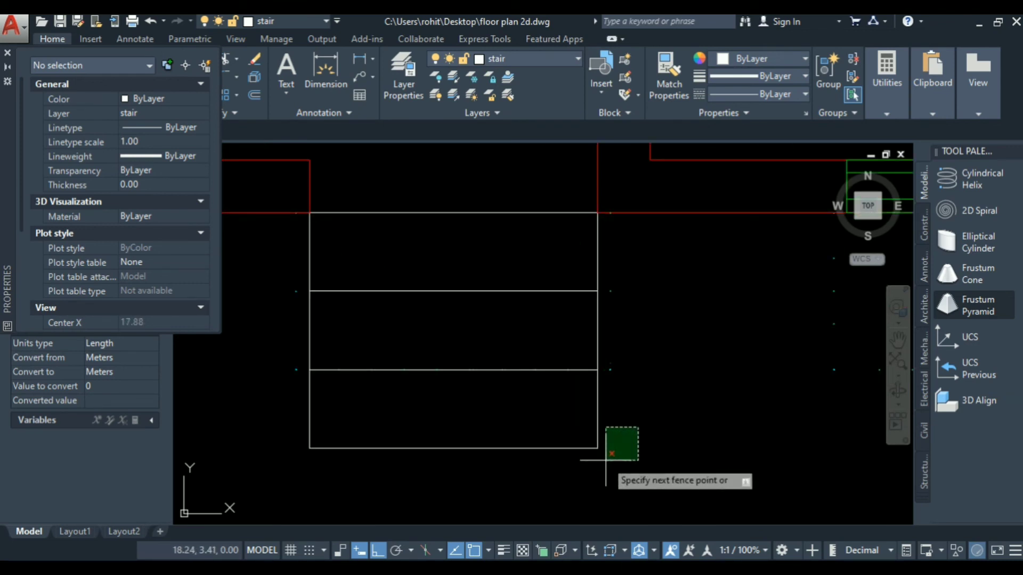
{"action": "scroll", "coordinate": [684, 395], "scroll_direction": "down", "scroll_amount": 2}
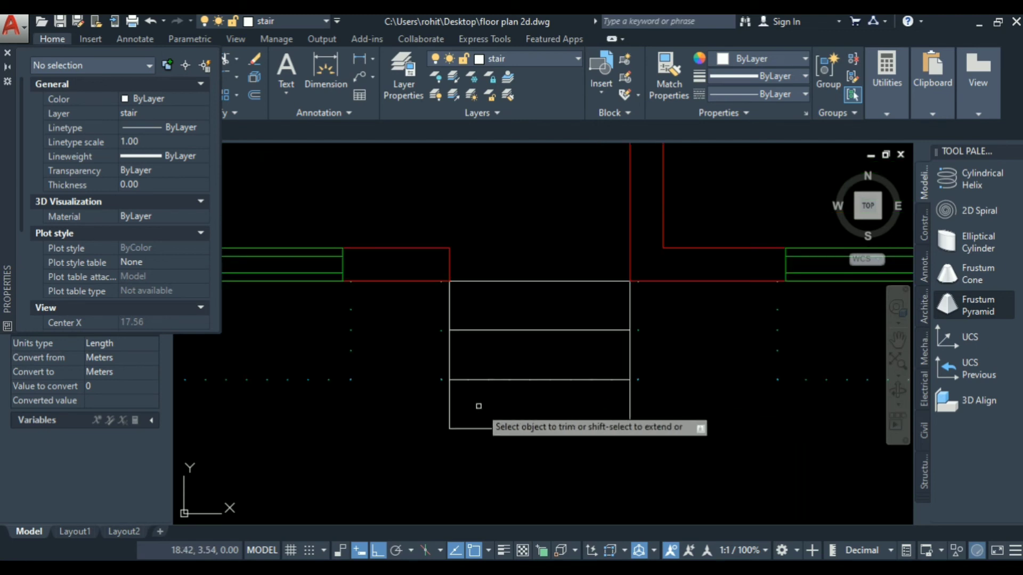
{"action": "scroll", "coordinate": [458, 397], "scroll_direction": "up", "scroll_amount": 2}
{"action": "scroll", "coordinate": [458, 397], "scroll_direction": "down", "scroll_amount": 2}
{"action": "key", "text": "Escape"}
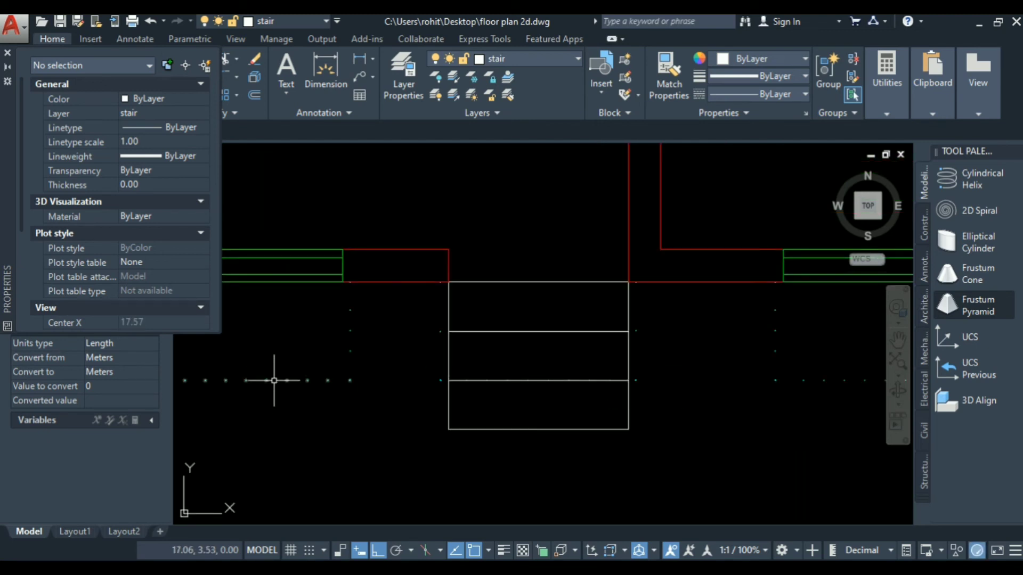
Stretch the left window's front shade line across the entrance steps again and trim it back between the two side shade lines
{"action": "left_click", "coordinate": [273, 380]}
{"action": "left_click", "coordinate": [350, 380]}
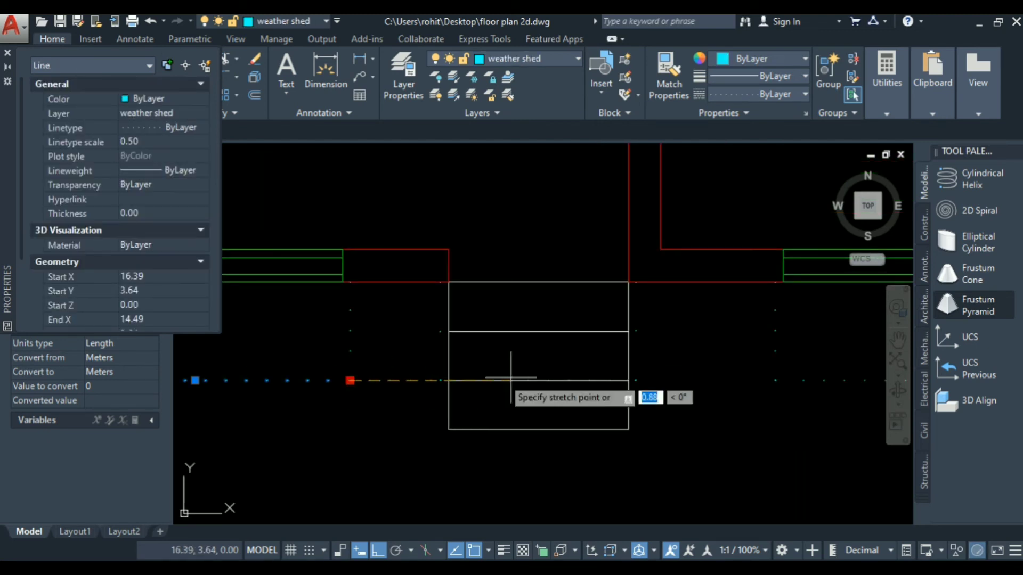
{"action": "left_click", "coordinate": [678, 381]}
{"action": "key", "text": "Escape"}
{"action": "scroll", "coordinate": [423, 385], "scroll_direction": "up", "scroll_amount": 2}
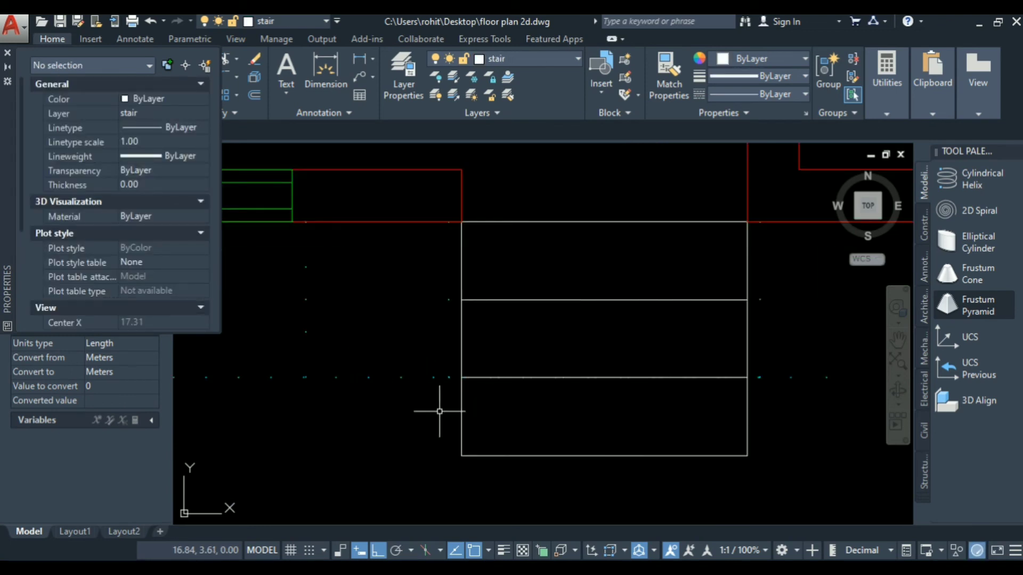
{"action": "type", "text": "tr"}
{"action": "key", "text": "Return"}
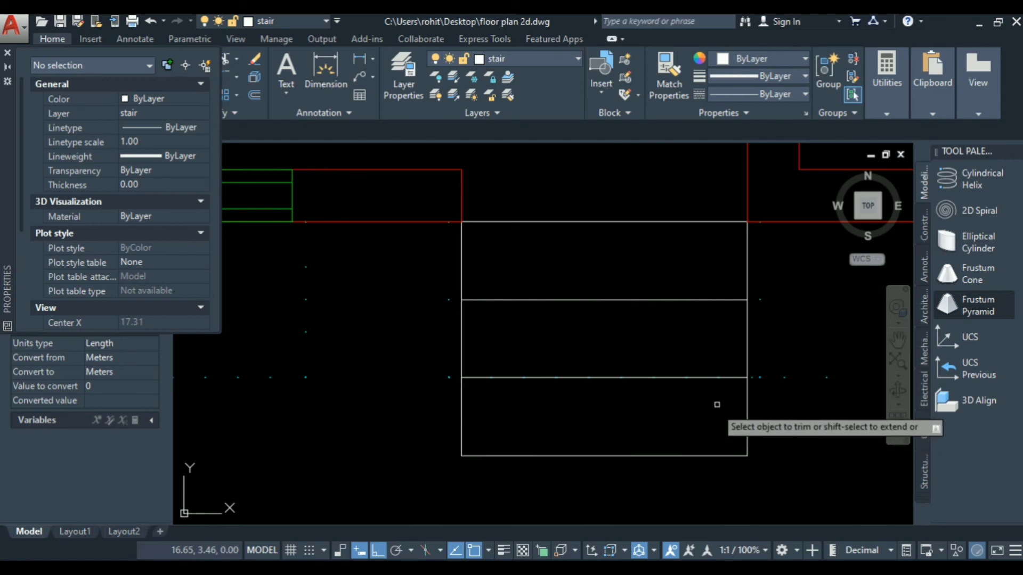
{"action": "scroll", "coordinate": [510, 333], "scroll_direction": "down", "scroll_amount": 2}
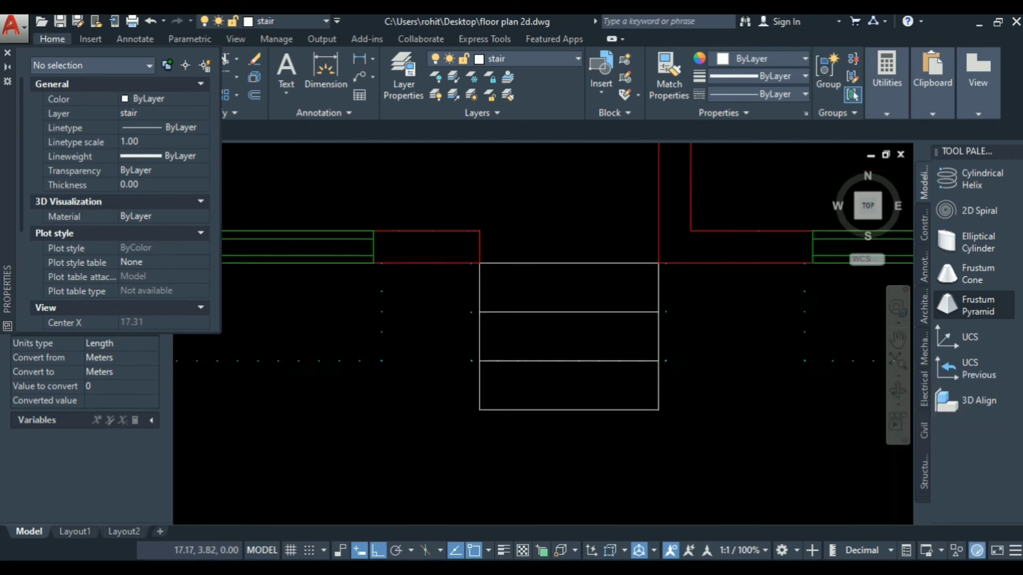
{"action": "scroll", "coordinate": [507, 331], "scroll_direction": "down", "scroll_amount": 1}
{"action": "left_click", "coordinate": [476, 284]}
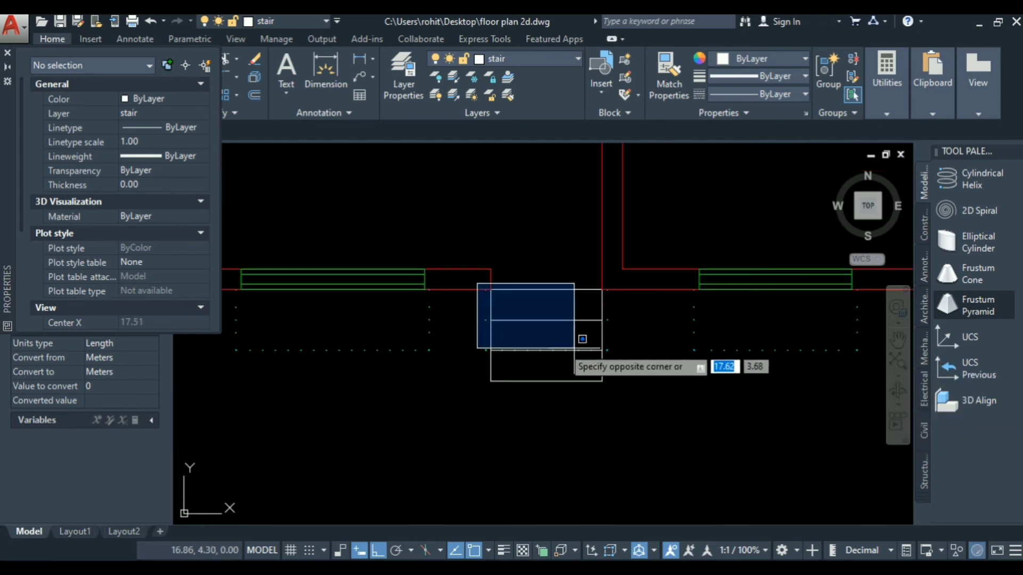
{"action": "left_click", "coordinate": [625, 356]}
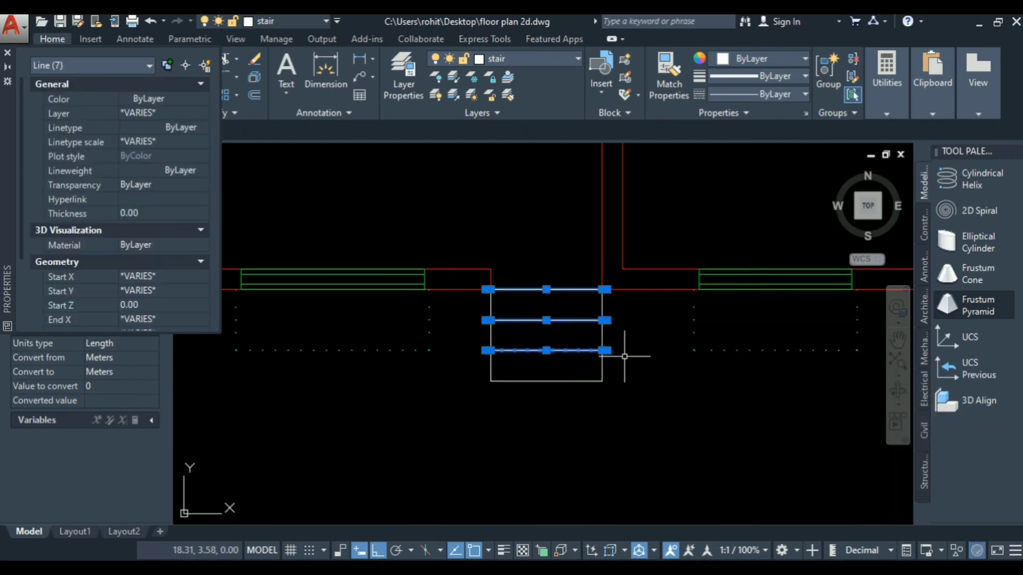
{"action": "left_click", "coordinate": [141, 112]}
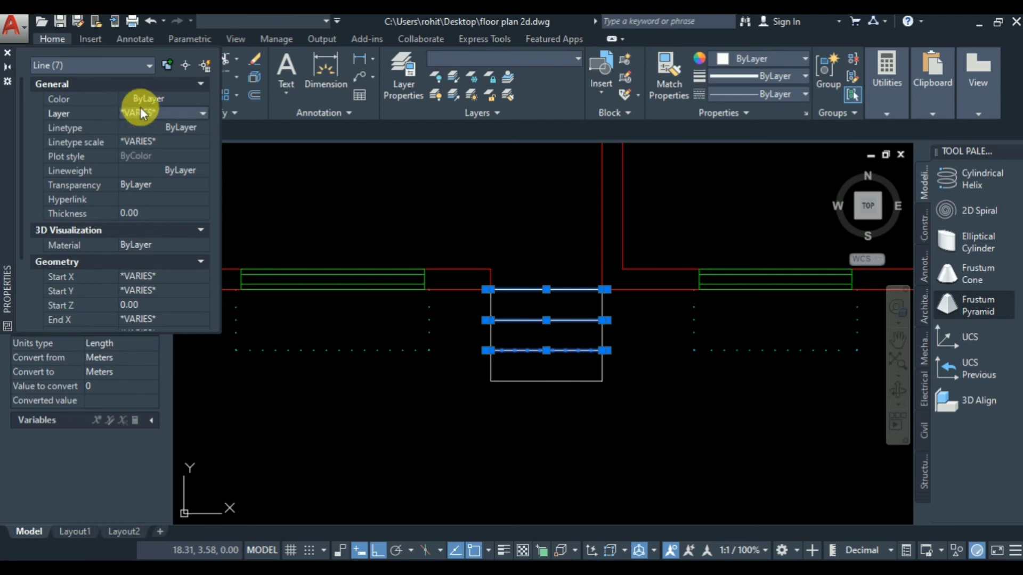
{"action": "left_click", "coordinate": [152, 141]}
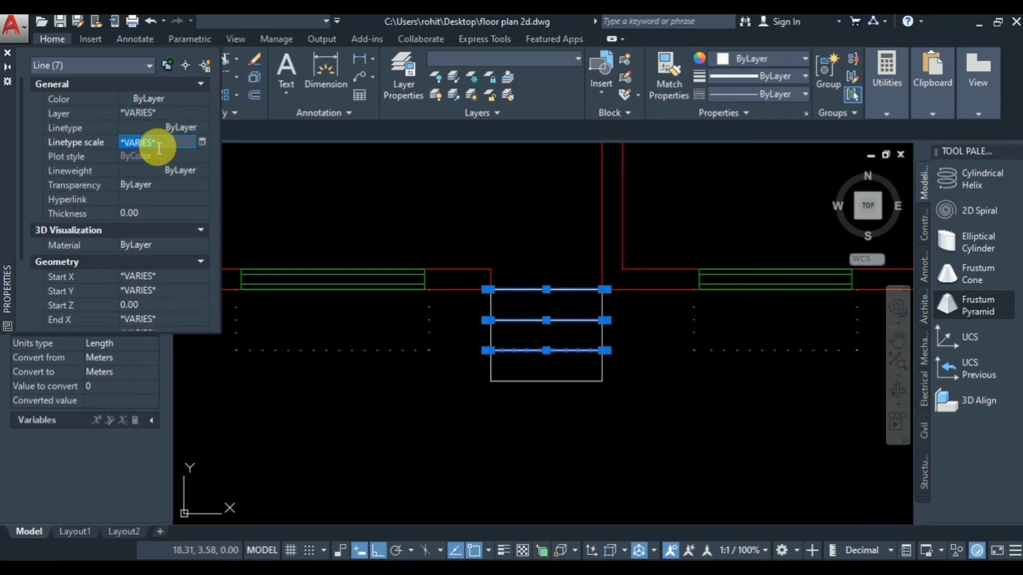
{"action": "key", "text": "Escape"}
Apply one common linetype scale to the four weather shed lines forming the shade outline around the entrance steps
{"action": "scroll", "coordinate": [543, 361], "scroll_direction": "up", "scroll_amount": 4}
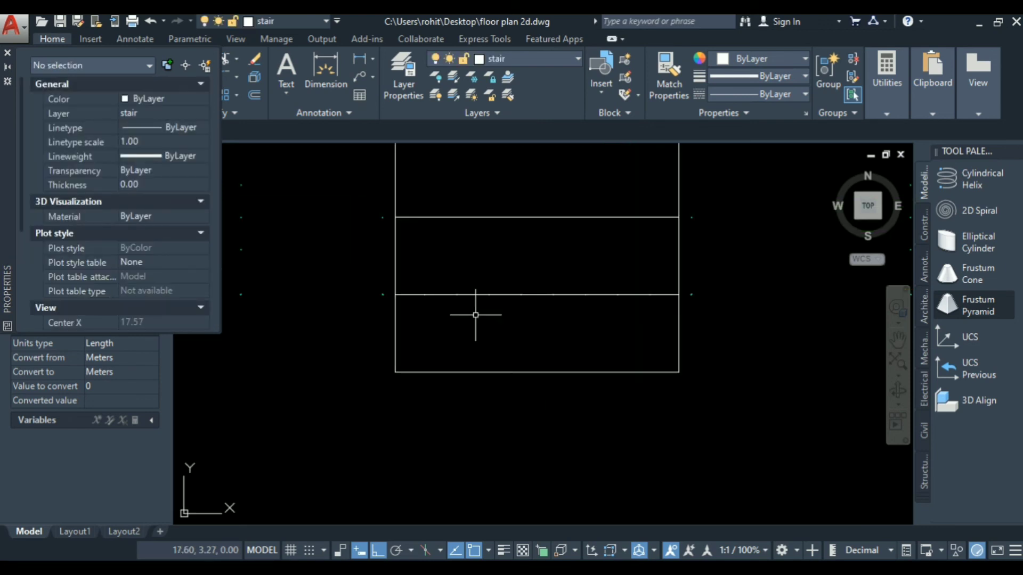
{"action": "left_click", "coordinate": [390, 260]}
{"action": "left_click", "coordinate": [346, 299]}
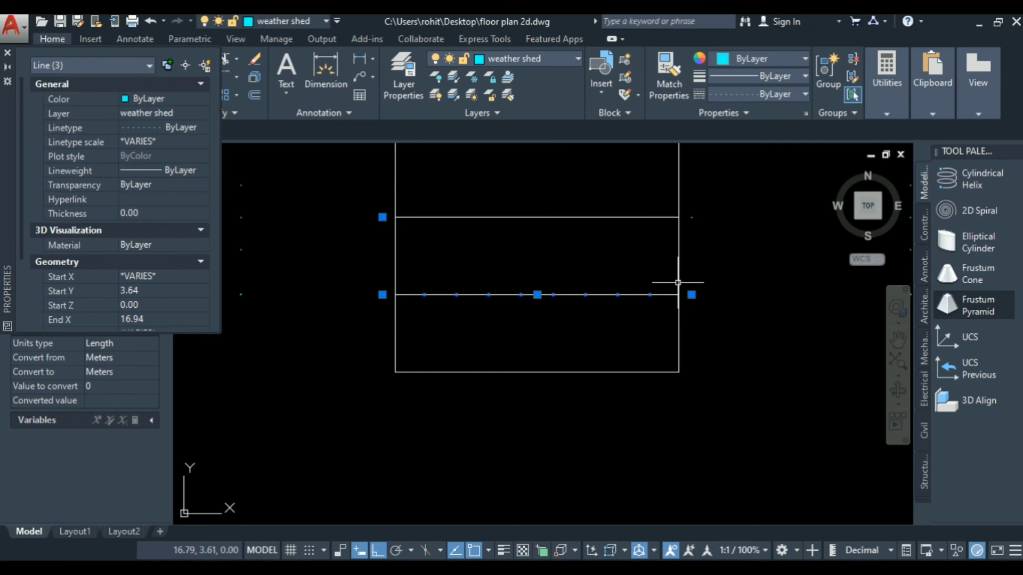
{"action": "left_click", "coordinate": [715, 200]}
{"action": "left_click", "coordinate": [686, 228]}
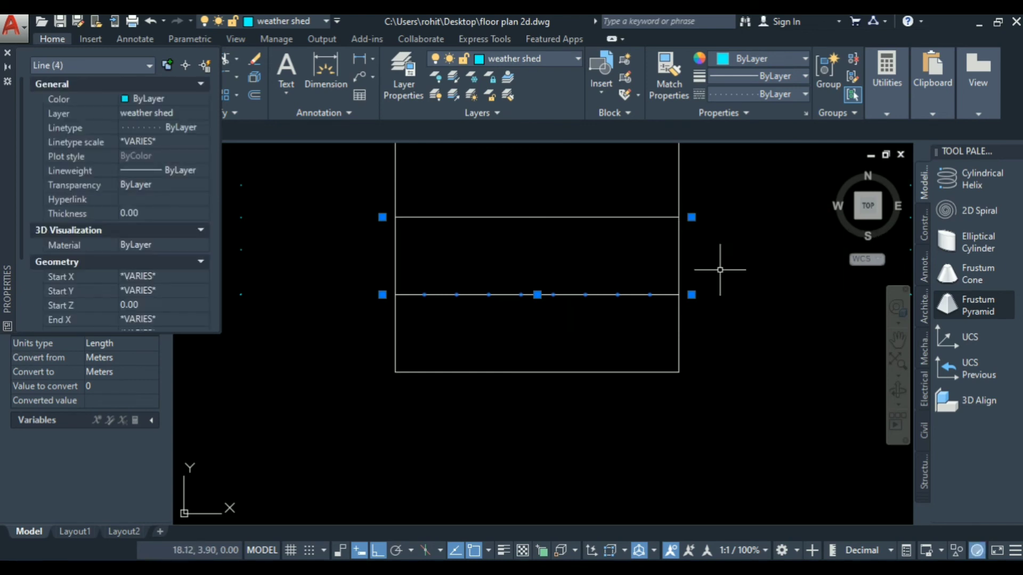
{"action": "left_click", "coordinate": [162, 141]}
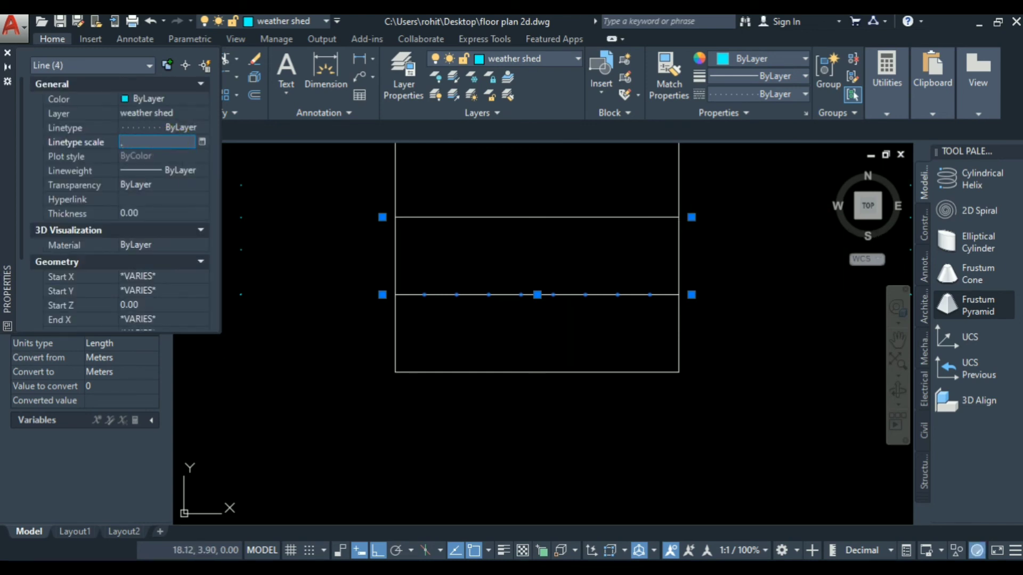
{"action": "key", "text": "Return"}
{"action": "scroll", "coordinate": [586, 396], "scroll_direction": "down", "scroll_amount": 4}
{"action": "key", "text": "Escape"}
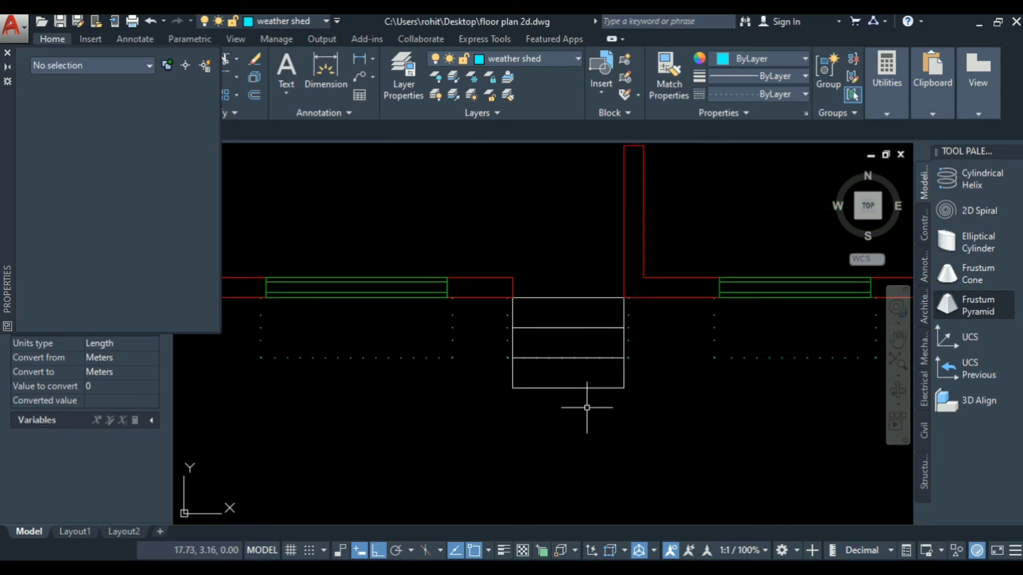
{"action": "scroll", "coordinate": [538, 368], "scroll_direction": "up", "scroll_amount": 2}
{"action": "scroll", "coordinate": [538, 373], "scroll_direction": "down", "scroll_amount": 2}
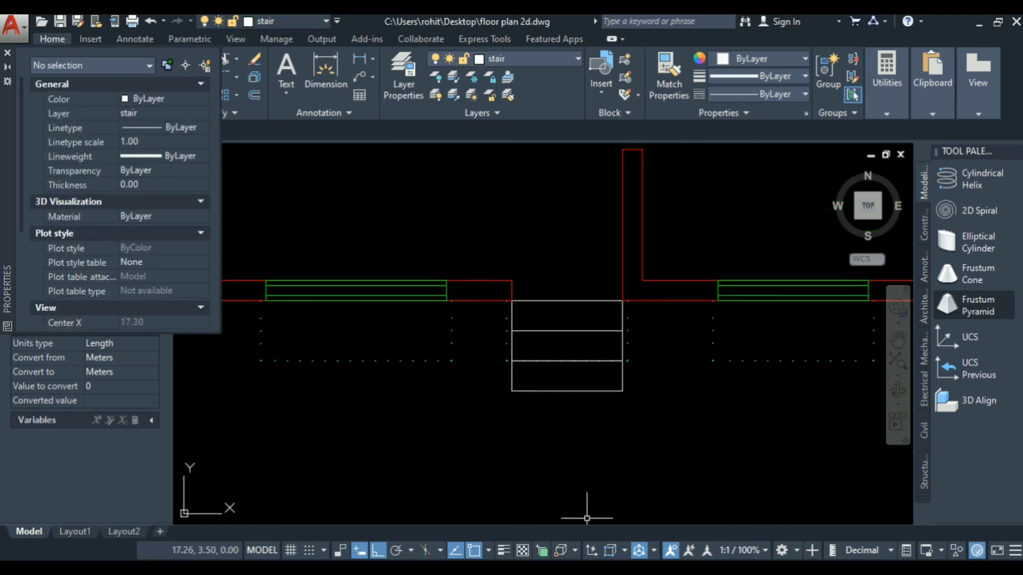
Examine the reference plan in Photos for the room names and sizes, and compare it with the whole drawn floor plan
{"action": "left_click", "coordinate": [562, 573]}
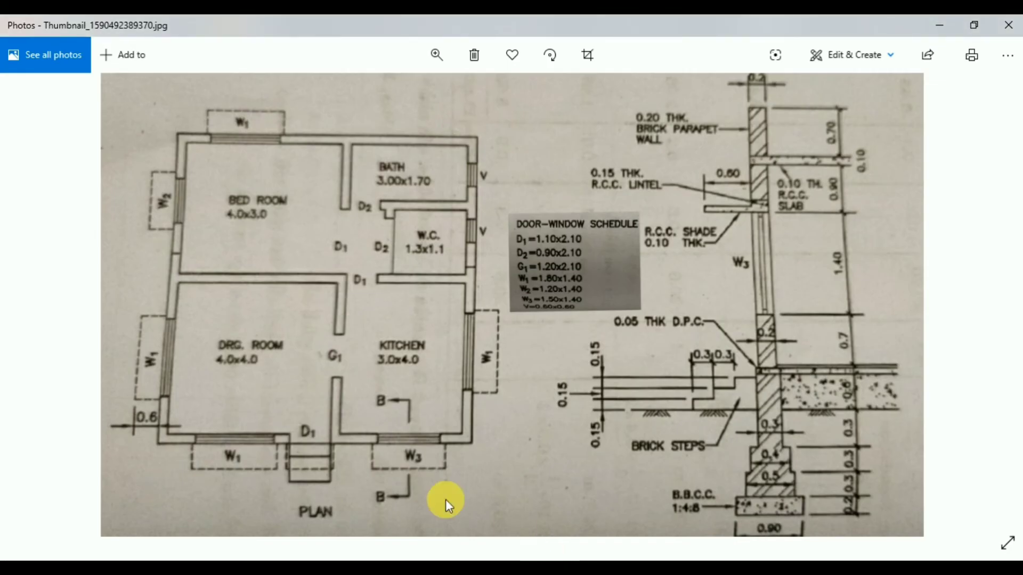
{"action": "scroll", "coordinate": [293, 476], "scroll_direction": "up", "scroll_amount": 1}
{"action": "scroll", "coordinate": [293, 476], "scroll_direction": "down", "scroll_amount": 1}
{"action": "left_click", "coordinate": [509, 571]}
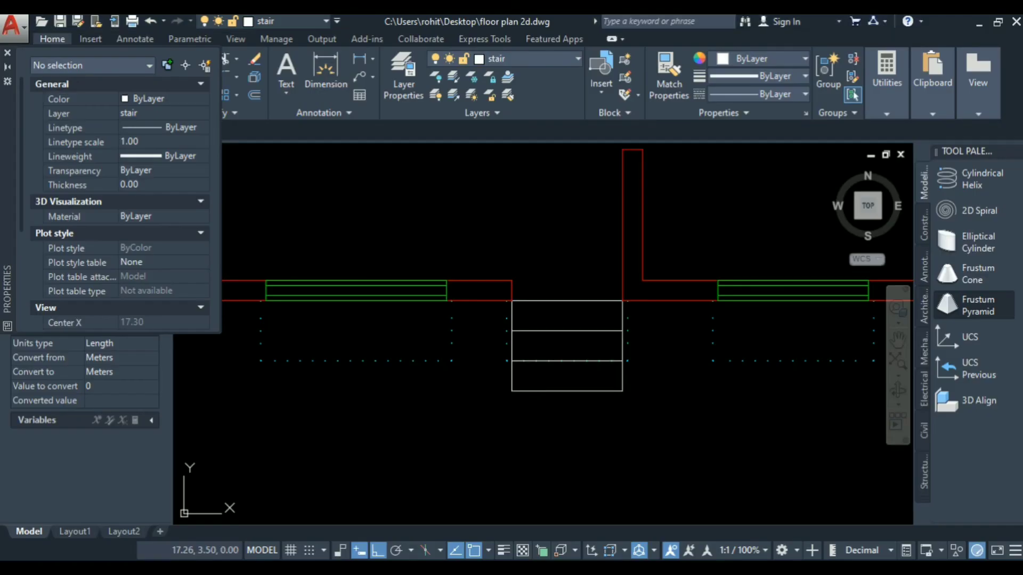
{"action": "scroll", "coordinate": [560, 449], "scroll_direction": "down", "scroll_amount": 6}
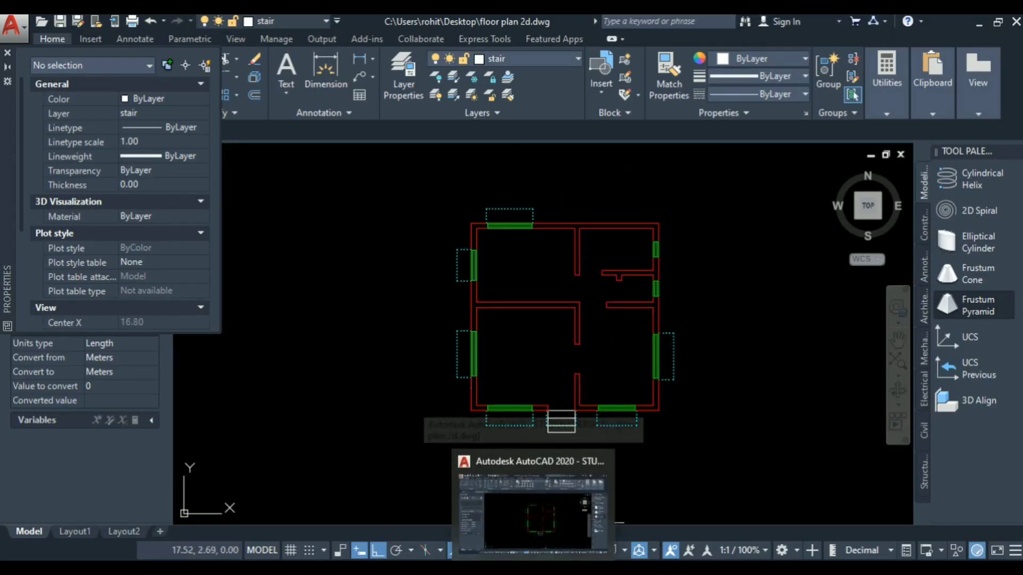
{"action": "left_click", "coordinate": [556, 520]}
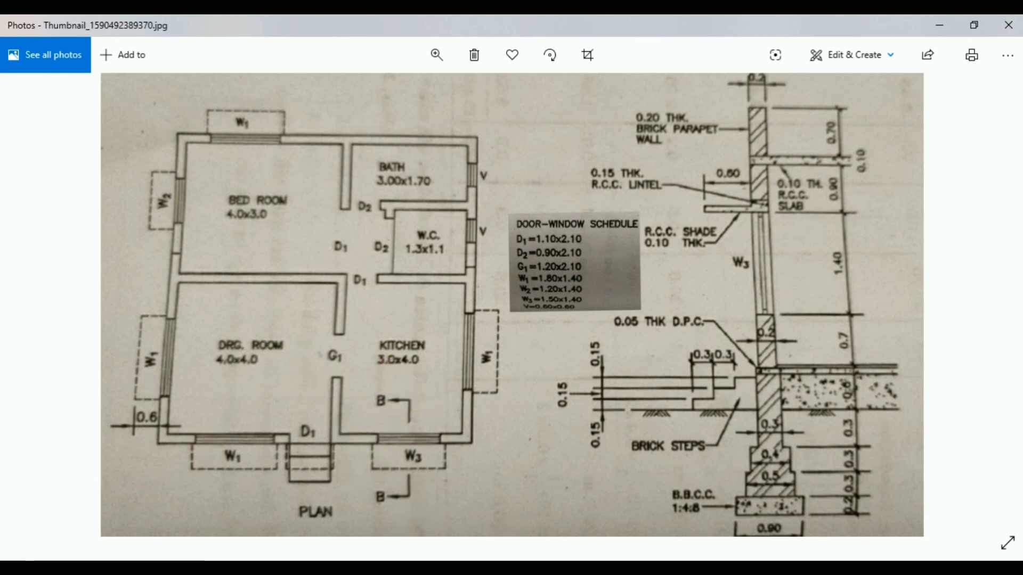
{"action": "mouse_move", "coordinate": [532, 568]}
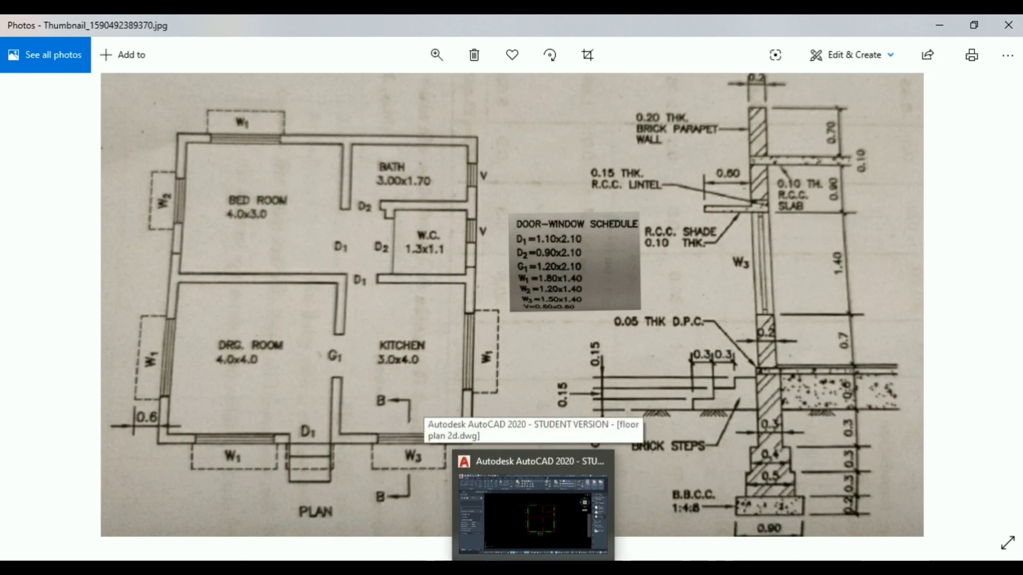
{"action": "left_click", "coordinate": [532, 506]}
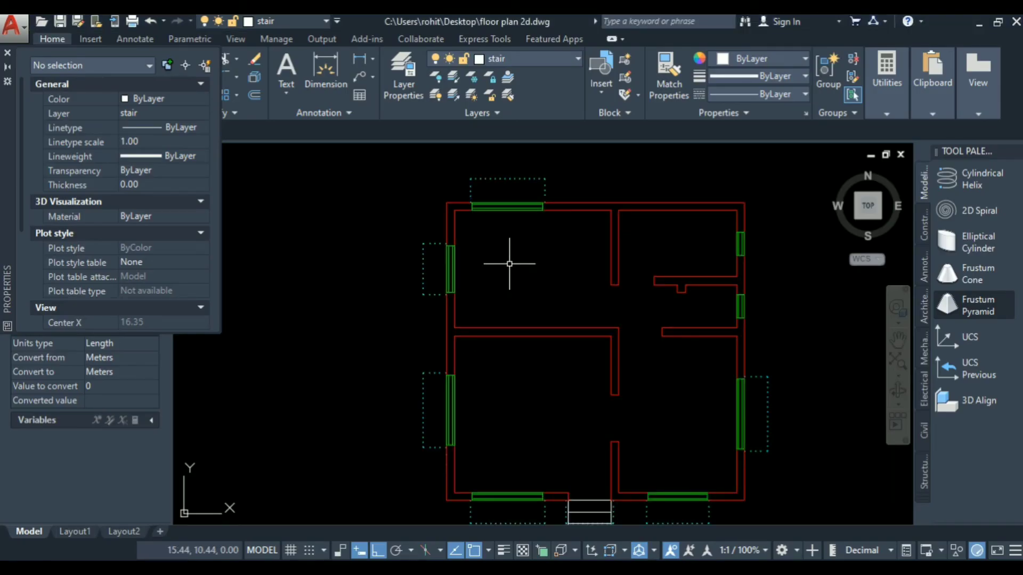
Add a two-line multiline text label reading "BED ROOM" and "4.00 X 3.00" in the plan's upper-left room
{"action": "scroll", "coordinate": [507, 268], "scroll_direction": "down", "scroll_amount": 2}
{"action": "type", "text": "T"}
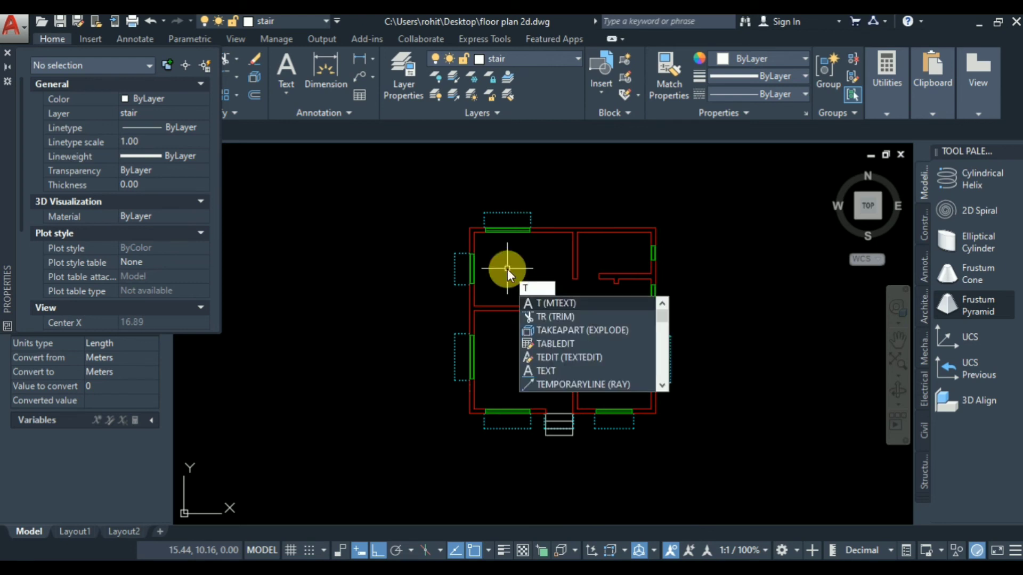
{"action": "key", "text": "Return"}
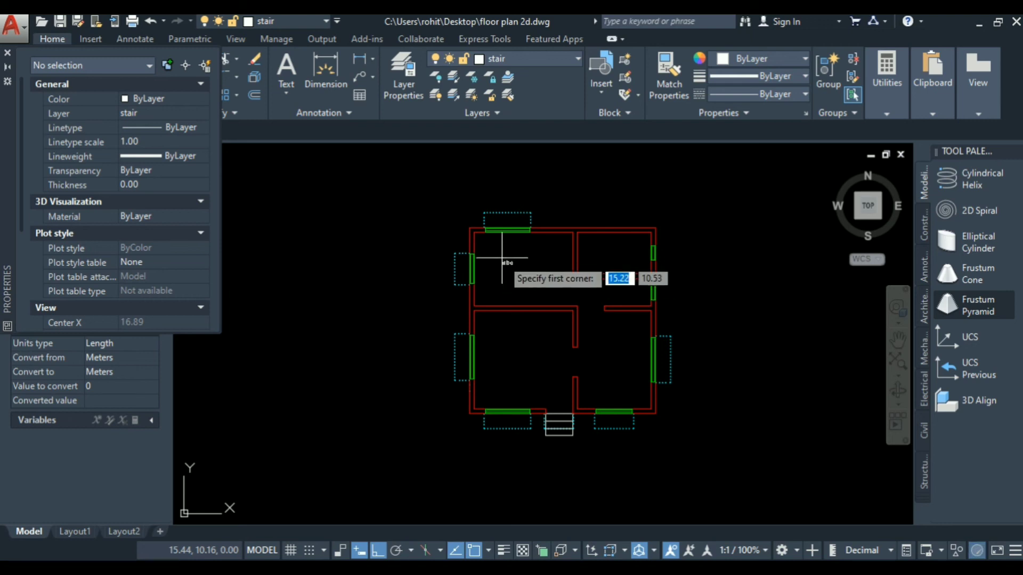
{"action": "scroll", "coordinate": [500, 265], "scroll_direction": "up", "scroll_amount": 4}
{"action": "left_click", "coordinate": [515, 244]}
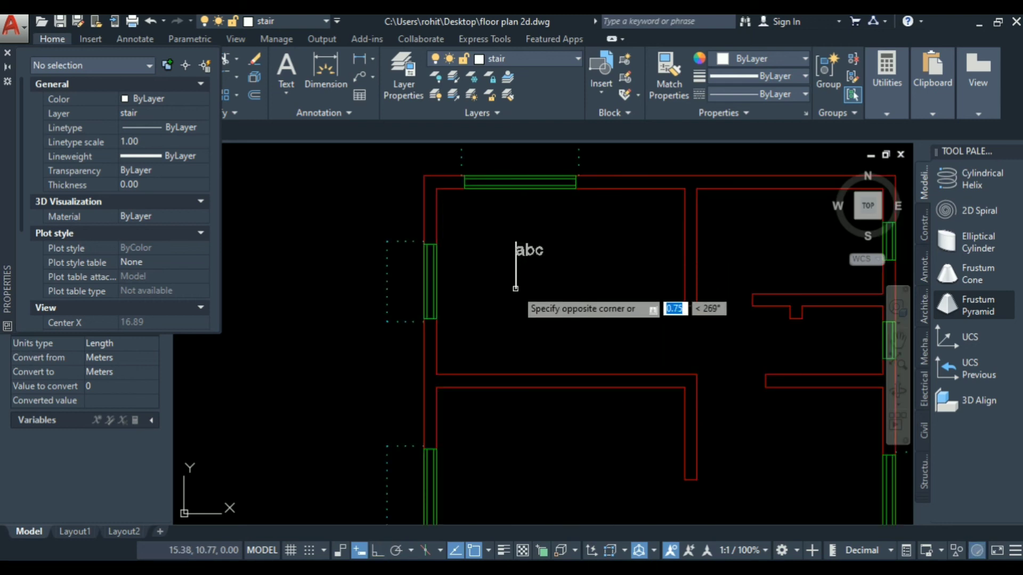
{"action": "left_click", "coordinate": [656, 289]}
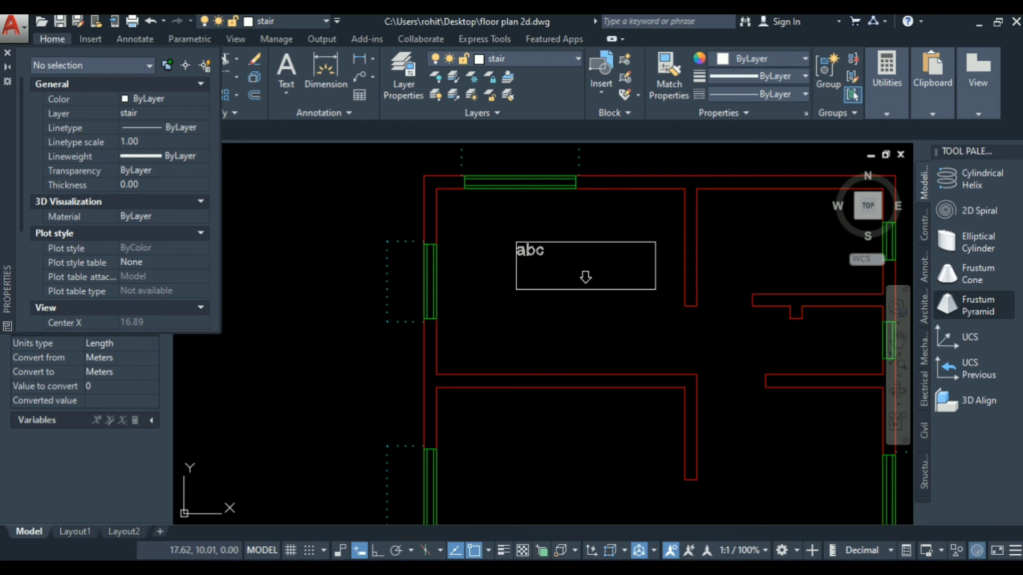
{"action": "left_click", "coordinate": [615, 309]}
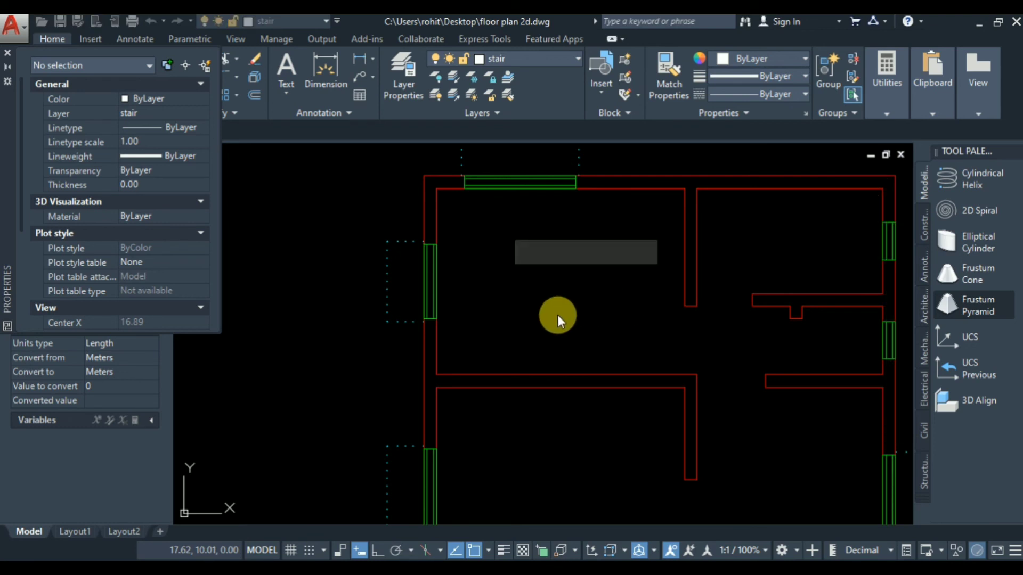
{"action": "scroll", "coordinate": [424, 331], "scroll_direction": "down", "scroll_amount": 2}
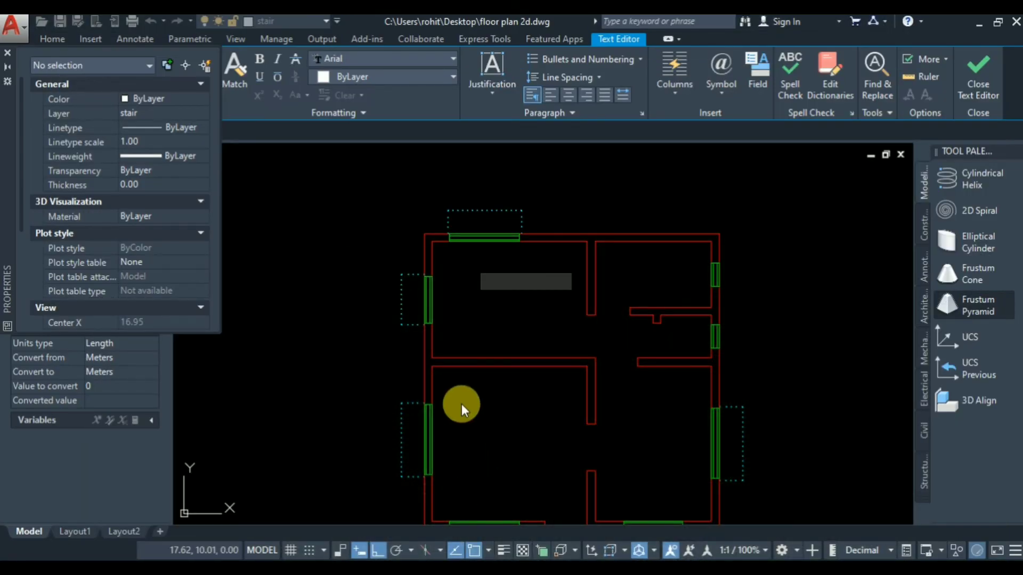
{"action": "type", "text": "BED ROOM"}
{"action": "key", "text": "Return"}
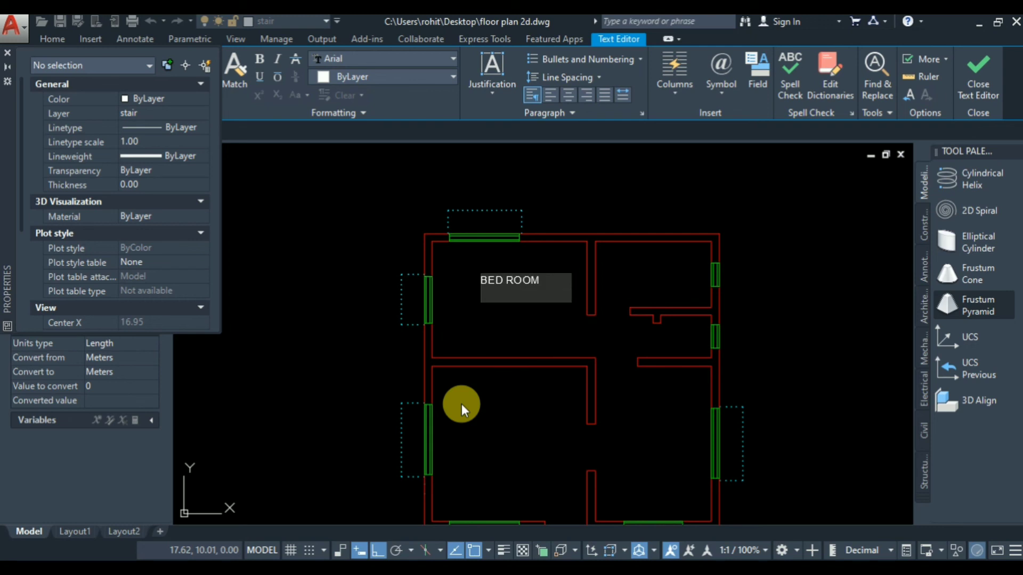
{"action": "type", "text": "4.00 X 3.00"}
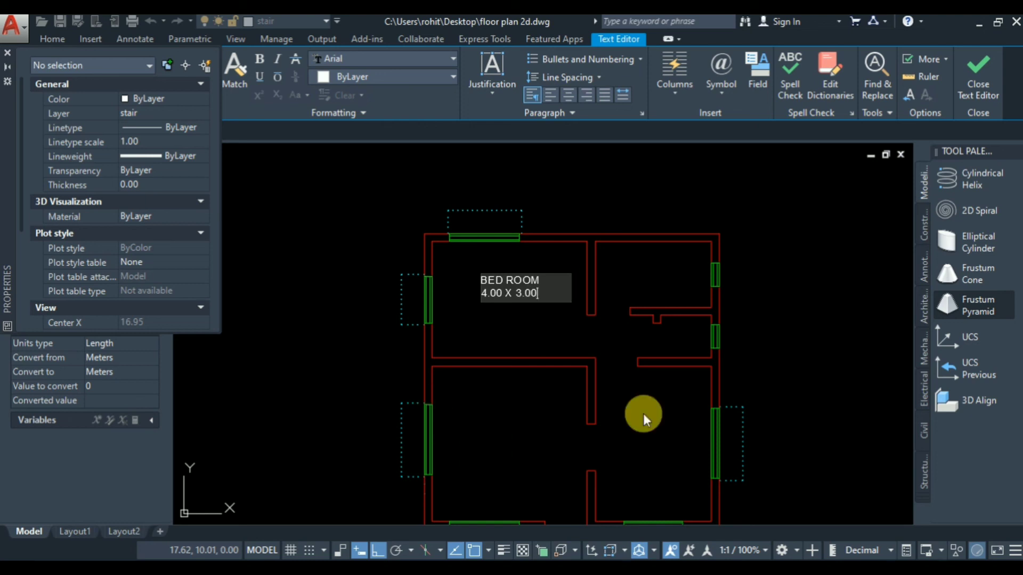
{"action": "left_click", "coordinate": [886, 354]}
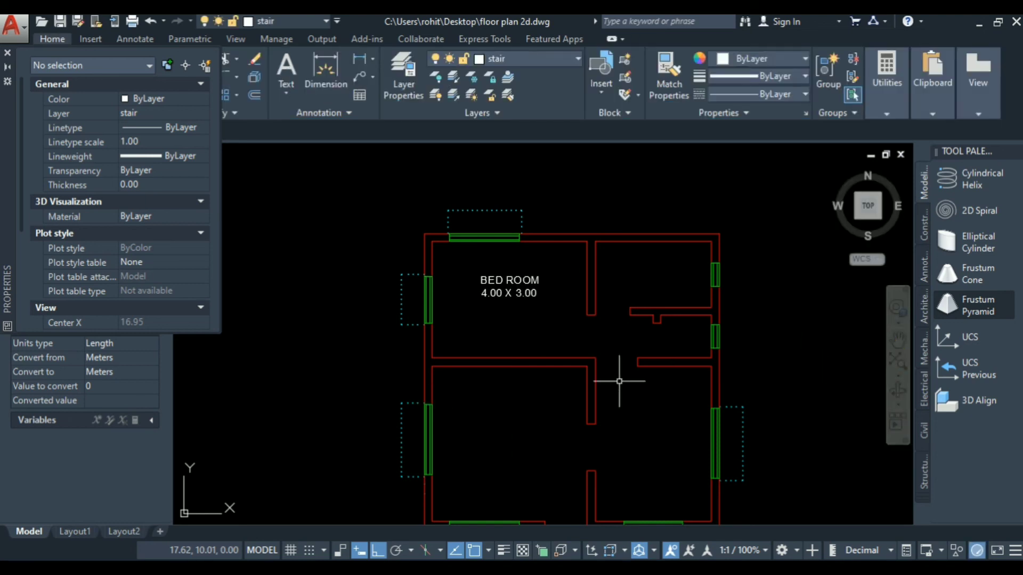
Assign the bedroom label to the text layer
{"action": "left_click", "coordinate": [525, 277]}
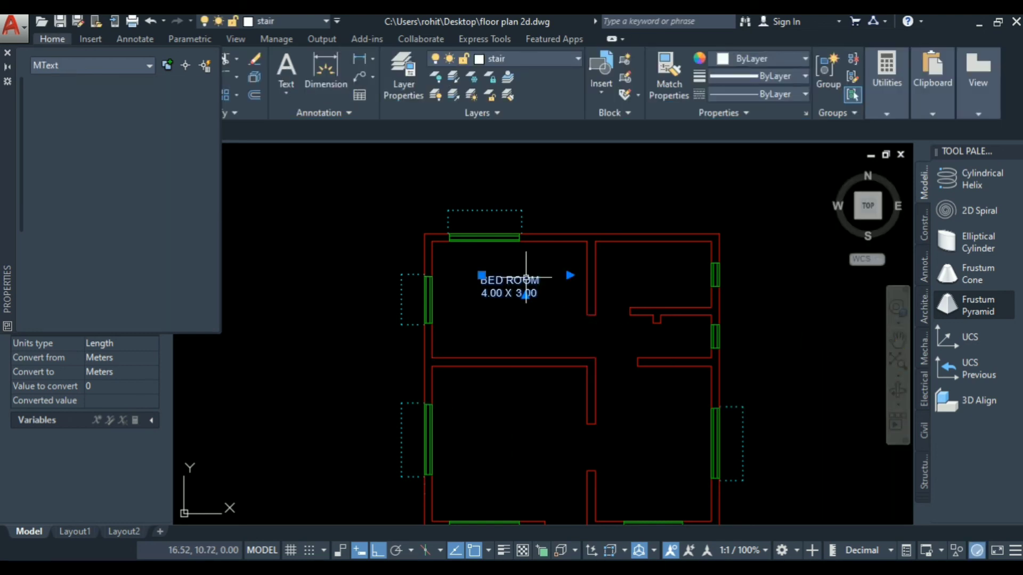
{"action": "left_click", "coordinate": [552, 64]}
{"action": "left_click", "coordinate": [518, 148]}
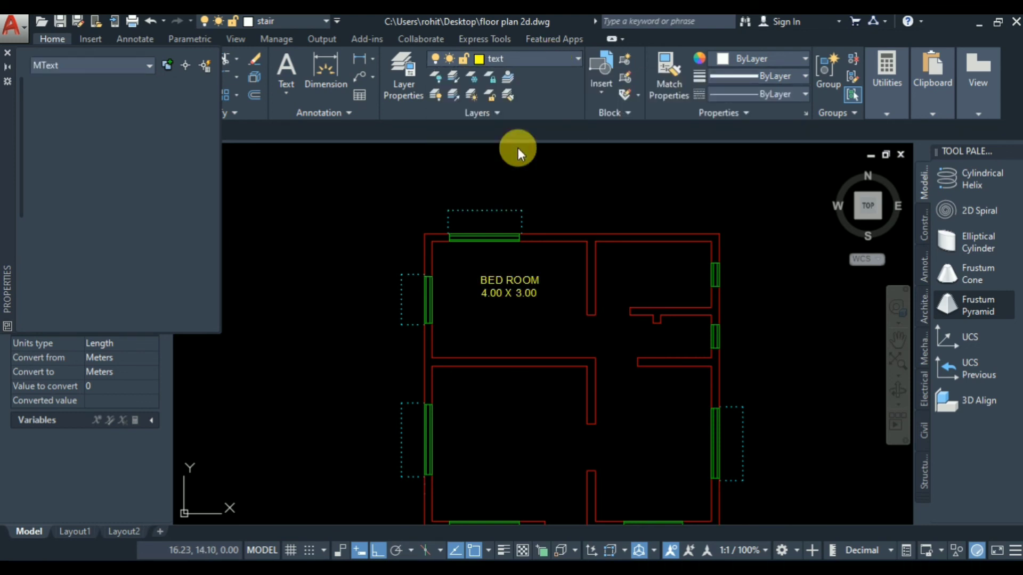
{"action": "scroll", "coordinate": [489, 288], "scroll_direction": "down", "scroll_amount": 2}
{"action": "key", "text": "Escape"}
Copy the bedroom label into the other four rooms of the plan with ortho mode off
{"action": "scroll", "coordinate": [497, 307], "scroll_direction": "up", "scroll_amount": 3}
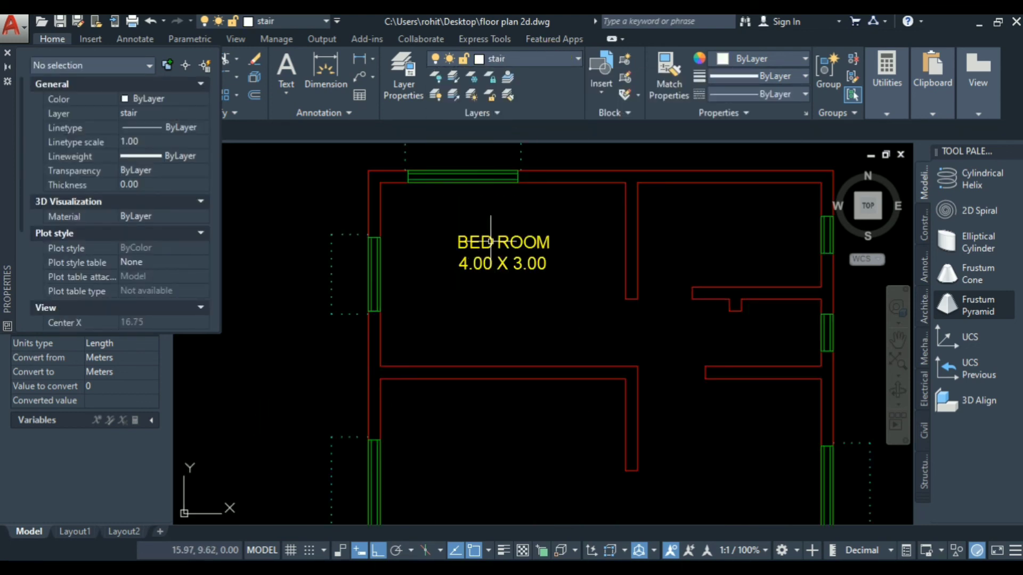
{"action": "left_click", "coordinate": [504, 292]}
{"action": "type", "text": "cop"}
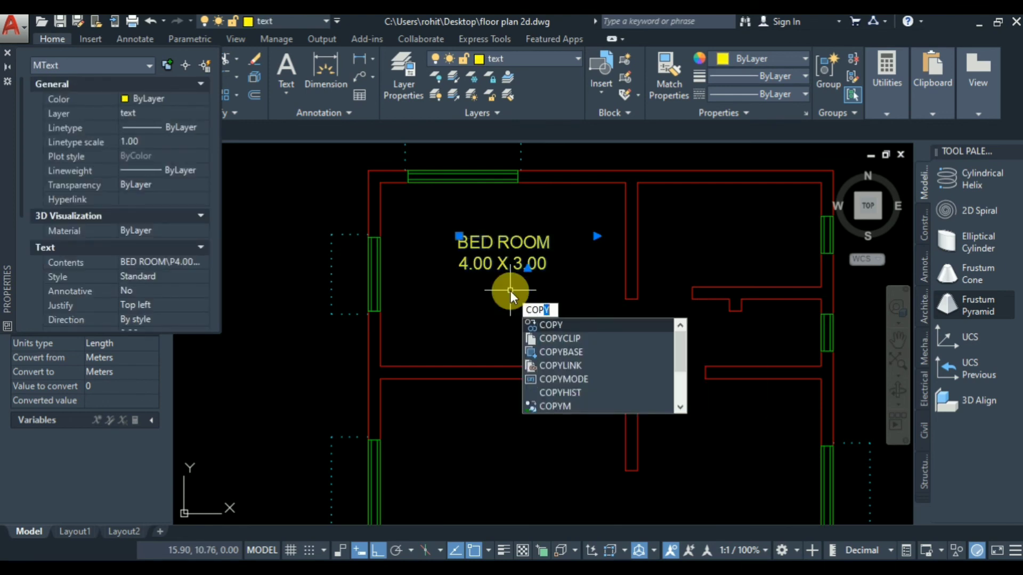
{"action": "key", "text": "Return"}
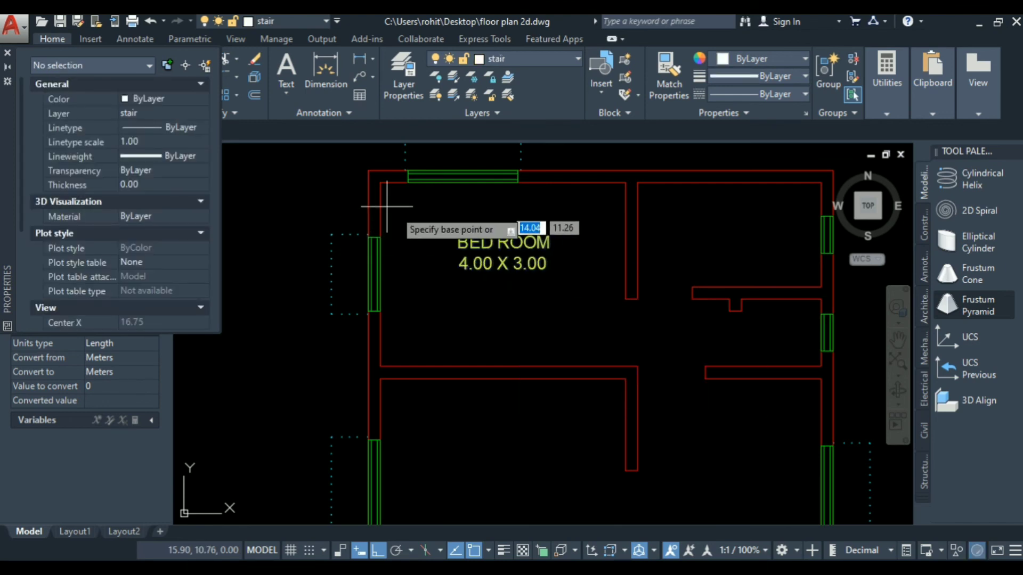
{"action": "left_click", "coordinate": [459, 233]}
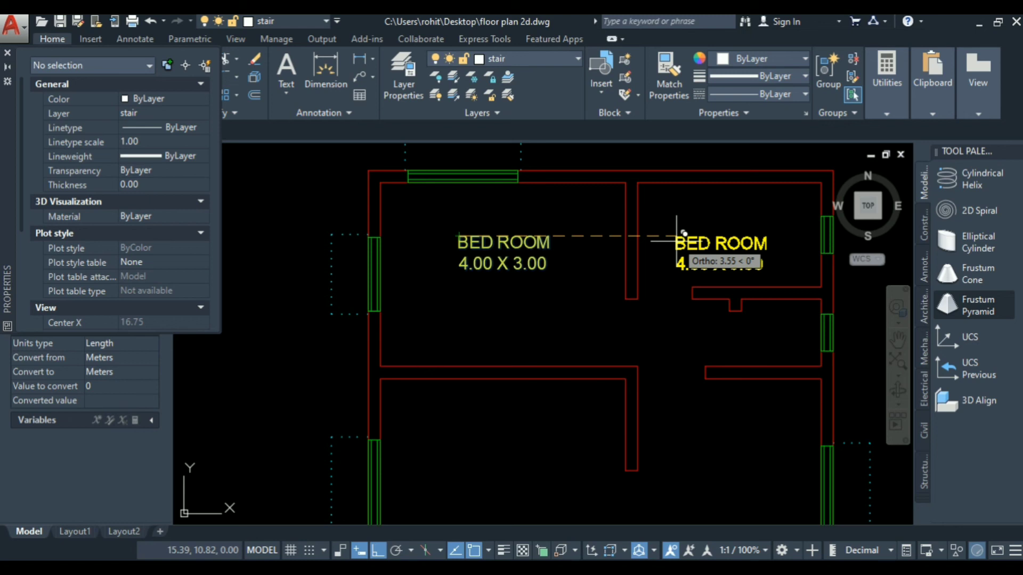
{"action": "key", "text": "F8"}
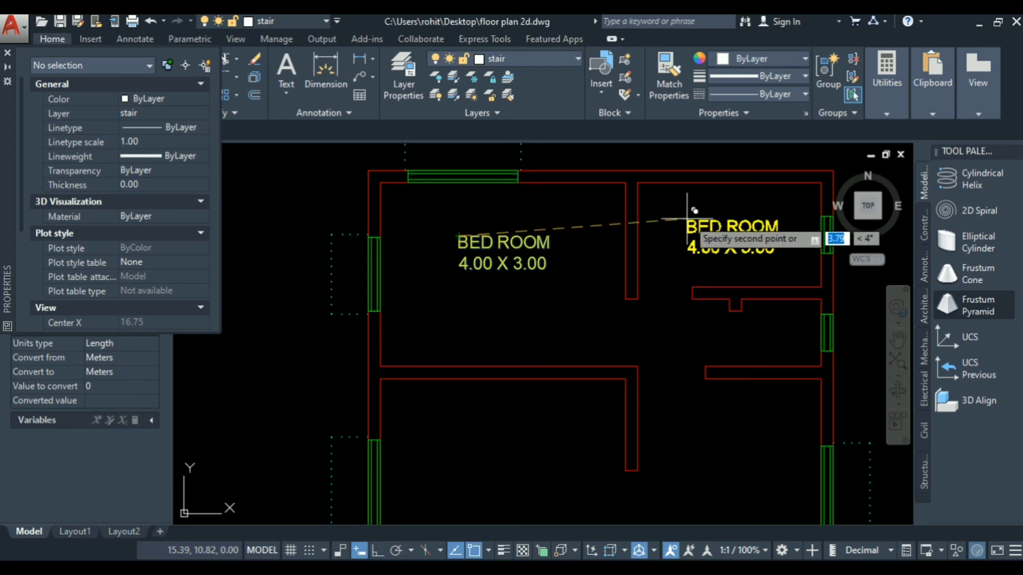
{"action": "scroll", "coordinate": [538, 368], "scroll_direction": "down", "scroll_amount": 5}
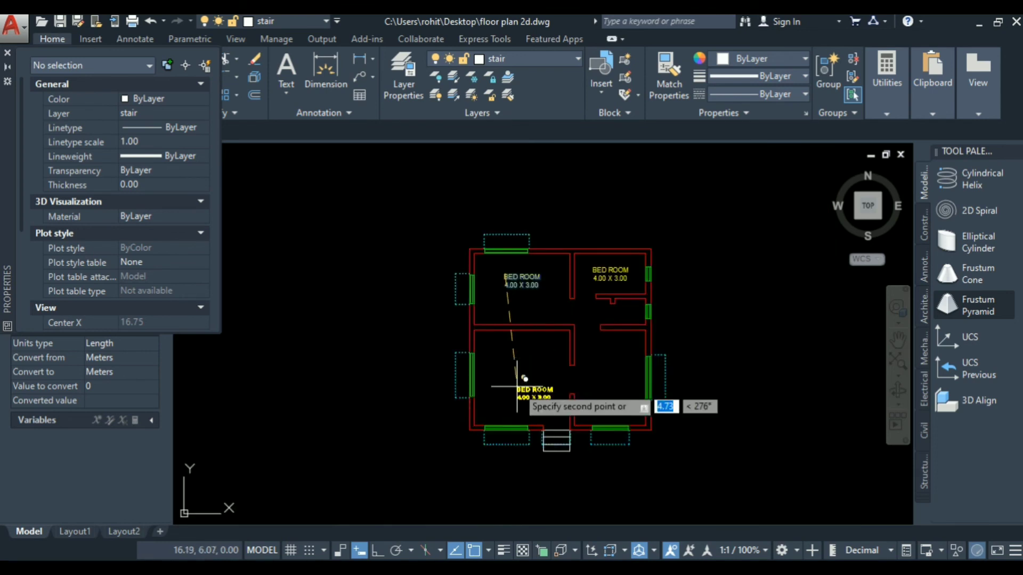
{"action": "scroll", "coordinate": [520, 447], "scroll_direction": "up", "scroll_amount": 4}
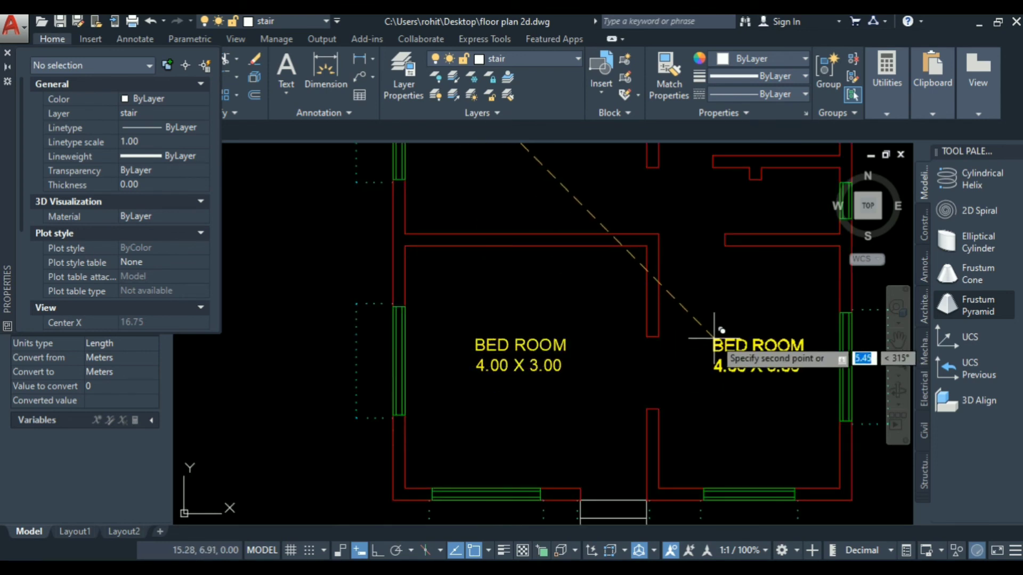
{"action": "left_click", "coordinate": [712, 338]}
{"action": "scroll", "coordinate": [613, 298], "scroll_direction": "down", "scroll_amount": 4}
{"action": "scroll", "coordinate": [663, 291], "scroll_direction": "up", "scroll_amount": 6}
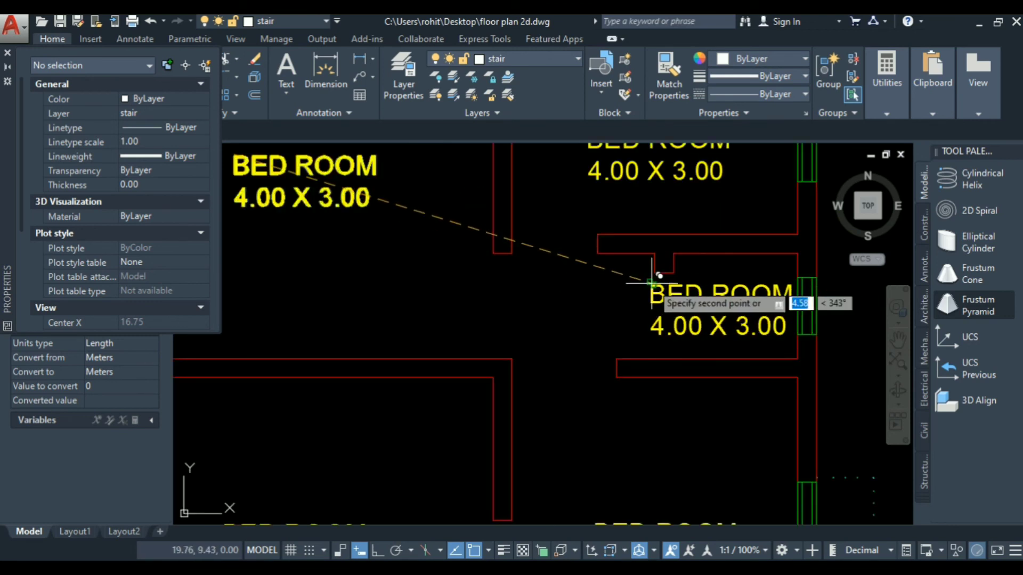
{"action": "scroll", "coordinate": [640, 282], "scroll_direction": "down", "scroll_amount": 4}
{"action": "key", "text": "Escape"}
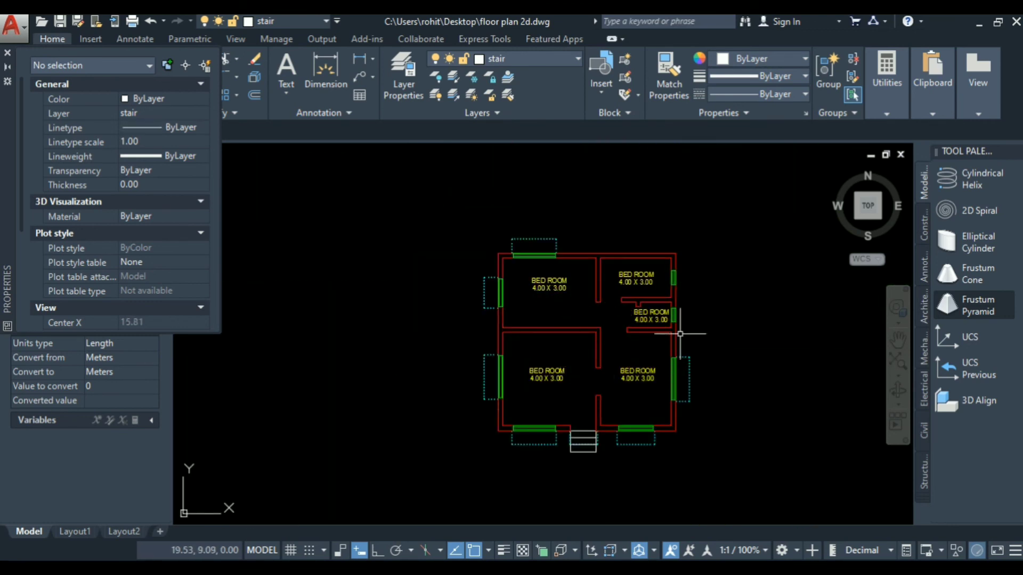
Change the room name in the label of the plan's lower-left room to "DRG. ROOM"
{"action": "scroll", "coordinate": [566, 289], "scroll_direction": "up", "scroll_amount": 4}
{"action": "scroll", "coordinate": [564, 319], "scroll_direction": "down", "scroll_amount": 4}
{"action": "scroll", "coordinate": [549, 368], "scroll_direction": "up", "scroll_amount": 4}
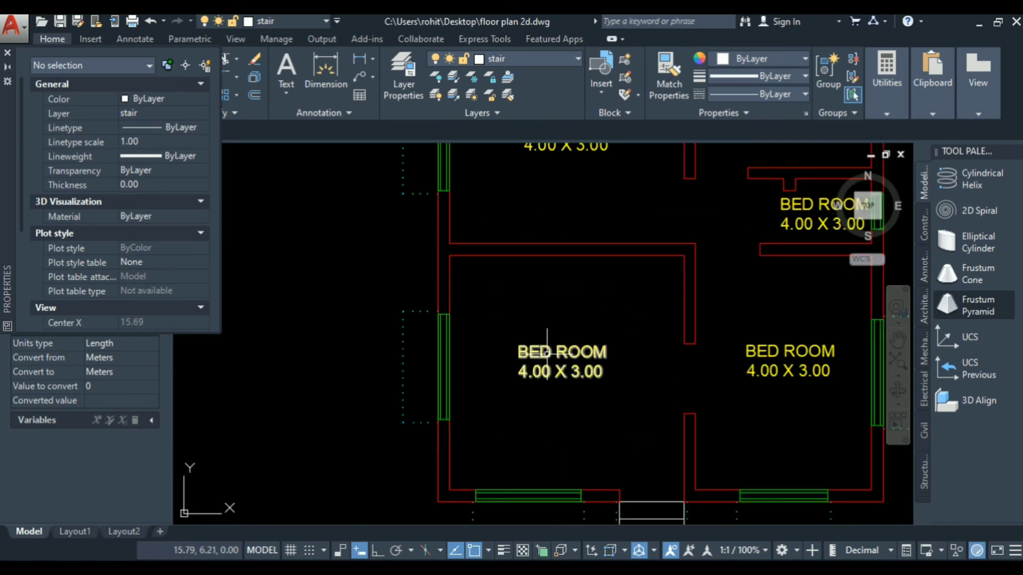
{"action": "left_click", "coordinate": [547, 369]}
{"action": "double_click", "coordinate": [543, 365]}
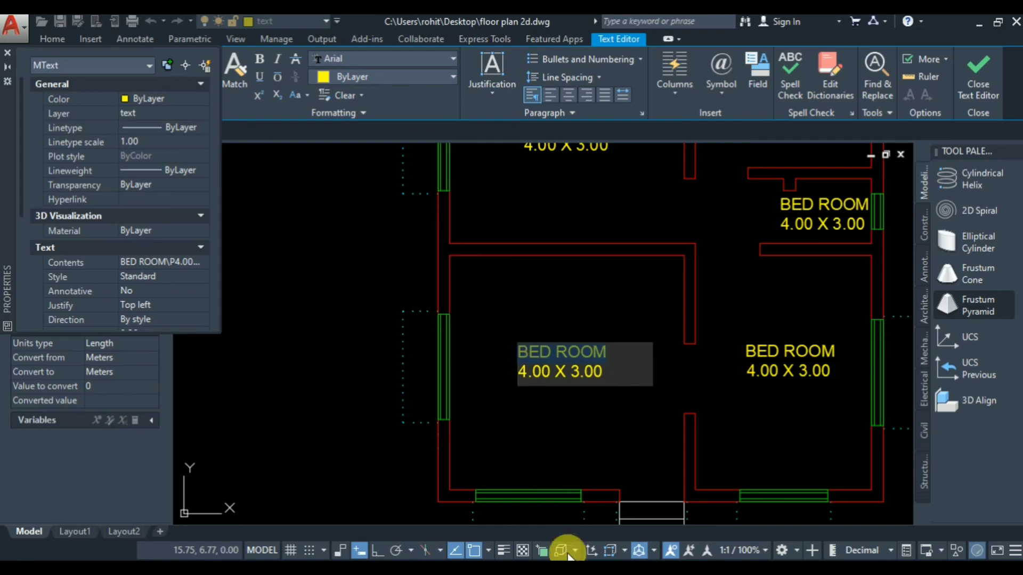
{"action": "left_click", "coordinate": [575, 569]}
{"action": "left_click", "coordinate": [575, 568]}
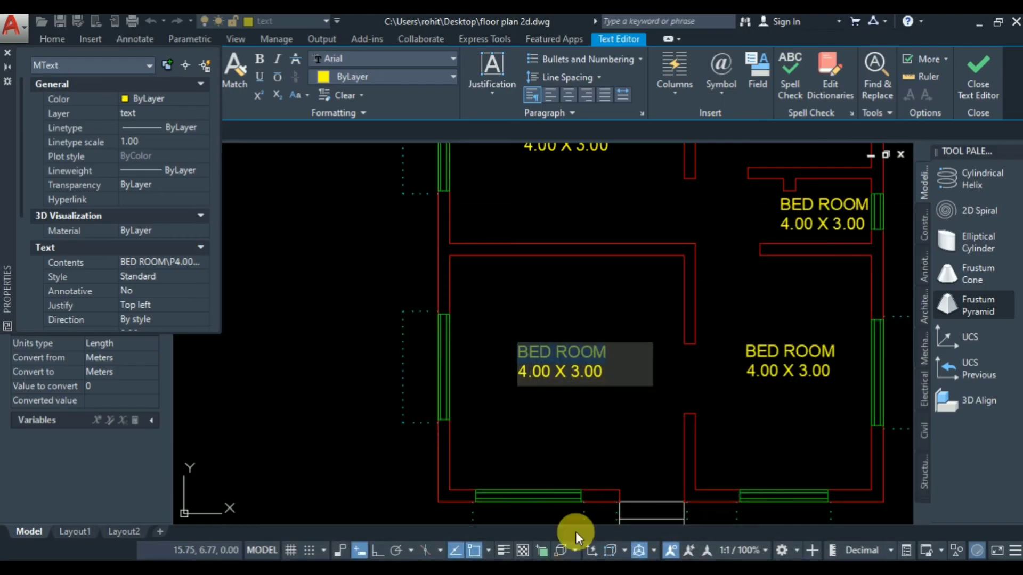
{"action": "type", "text": "DRG"}
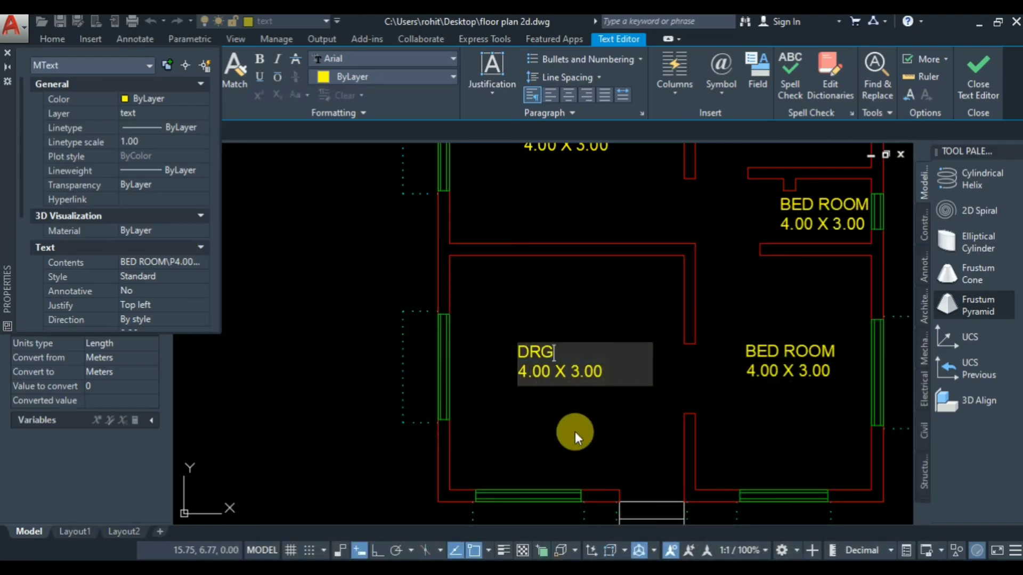
{"action": "type", "text": ". ROOM"}
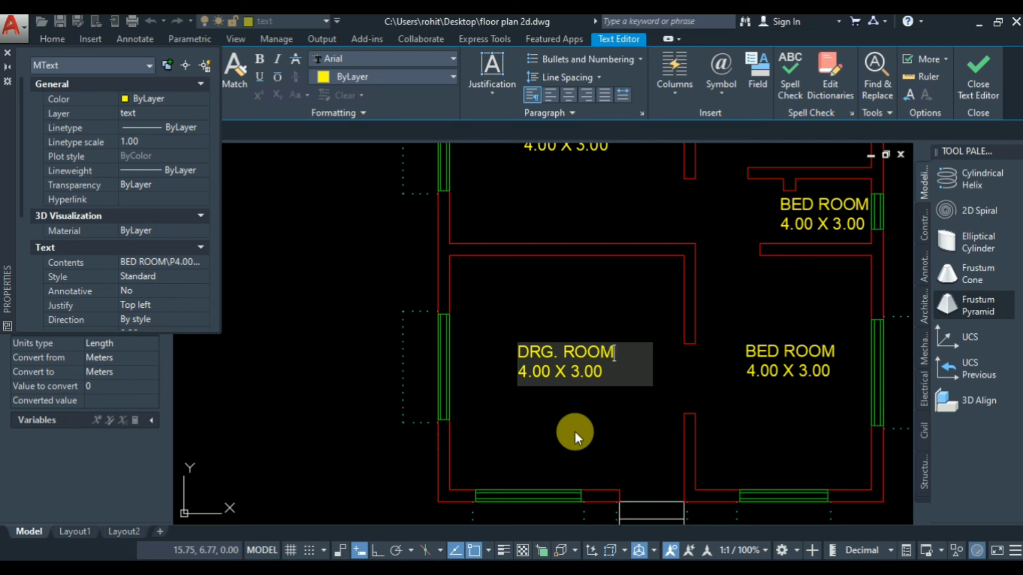
Check the drawing room's size in the reference plan and set its label's second line to "4.00 X 4.00"
{"action": "key", "text": "Right"}
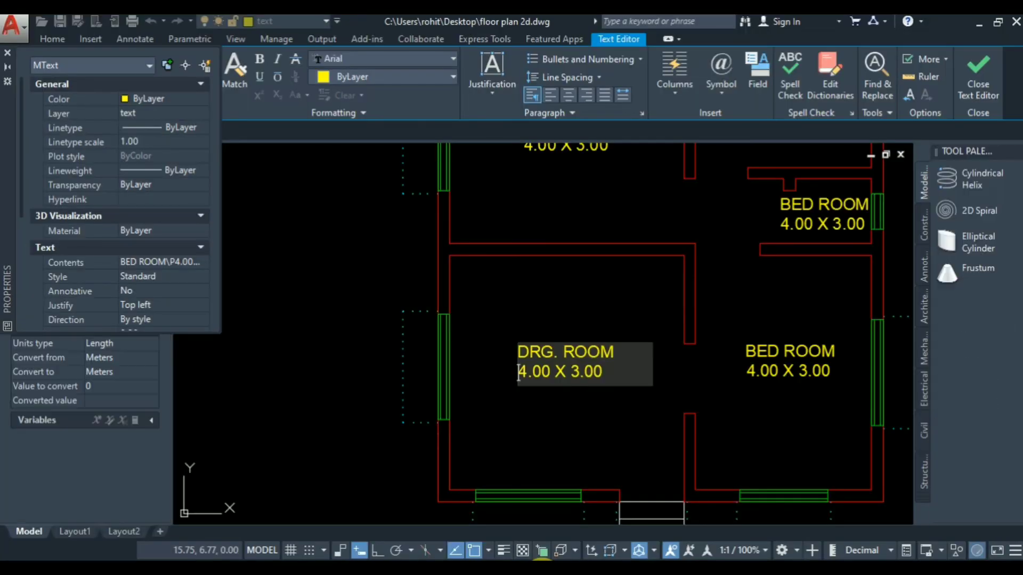
{"action": "left_click", "coordinate": [575, 559]}
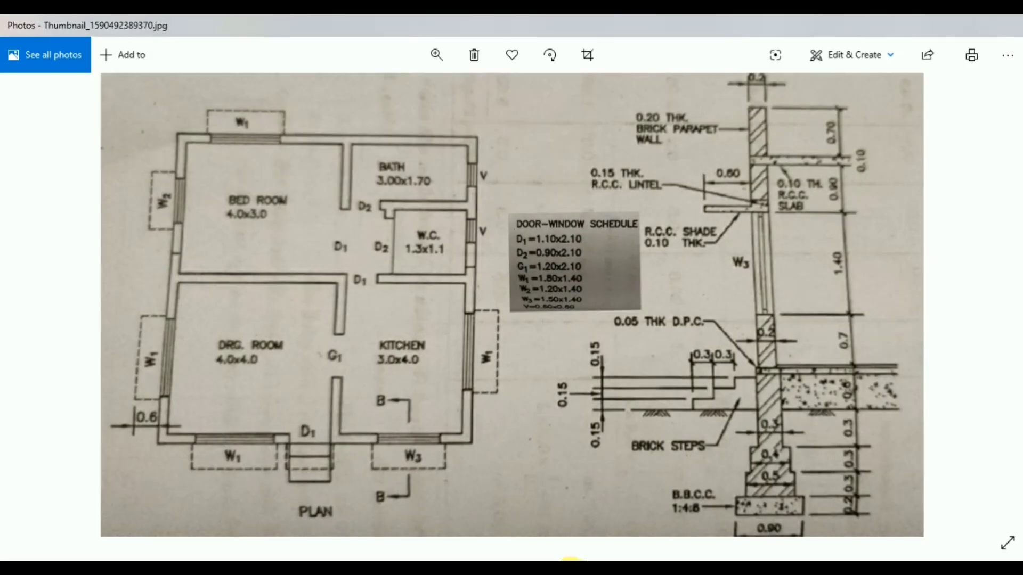
{"action": "left_click", "coordinate": [571, 572]}
{"action": "left_click", "coordinate": [587, 373]}
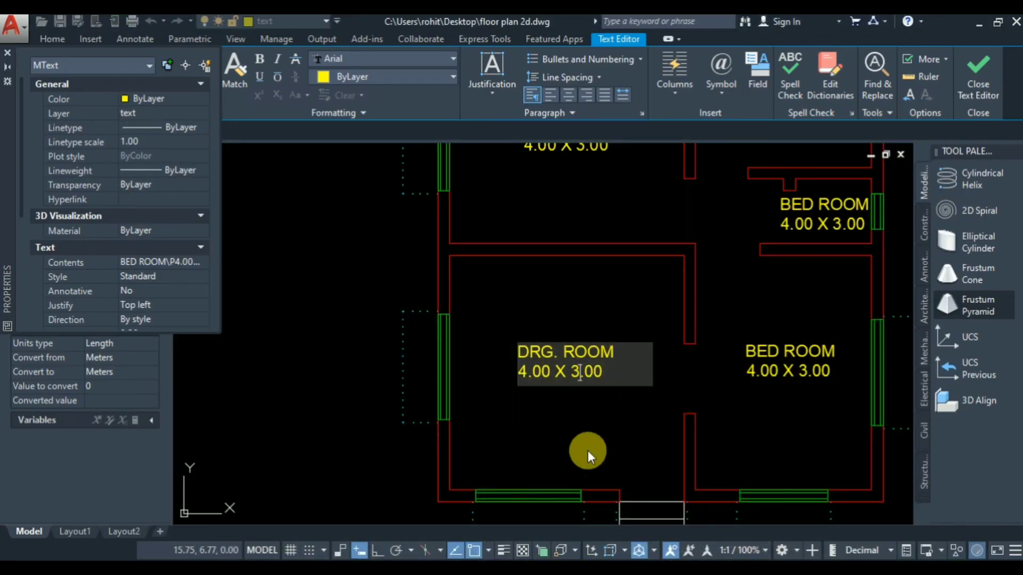
{"action": "key", "text": "BackSpace"}
{"action": "type", "text": "4"}
{"action": "left_click", "coordinate": [707, 443]}
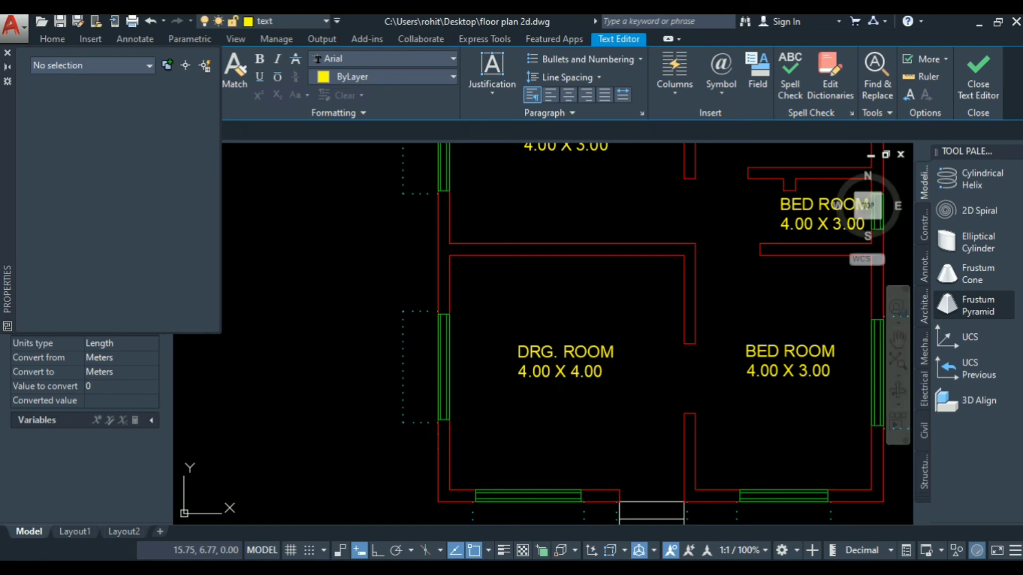
Change the room name in the label of the plan's lower-right room to "KITCHEN"
{"action": "left_click", "coordinate": [753, 350]}
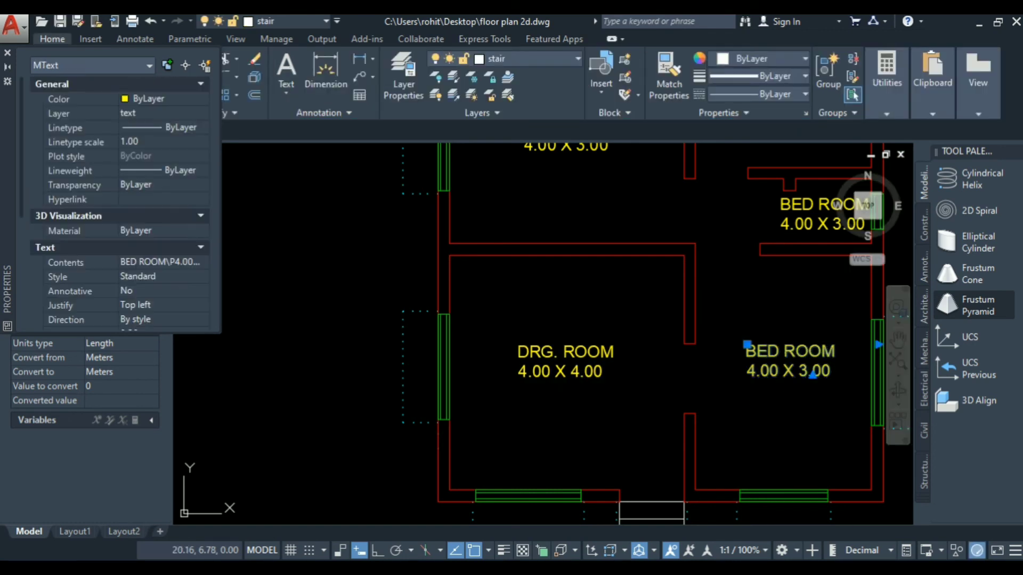
{"action": "double_click", "coordinate": [834, 352]}
{"action": "left_click_drag", "start_coordinate": [837, 352], "coordinate": [708, 357]}
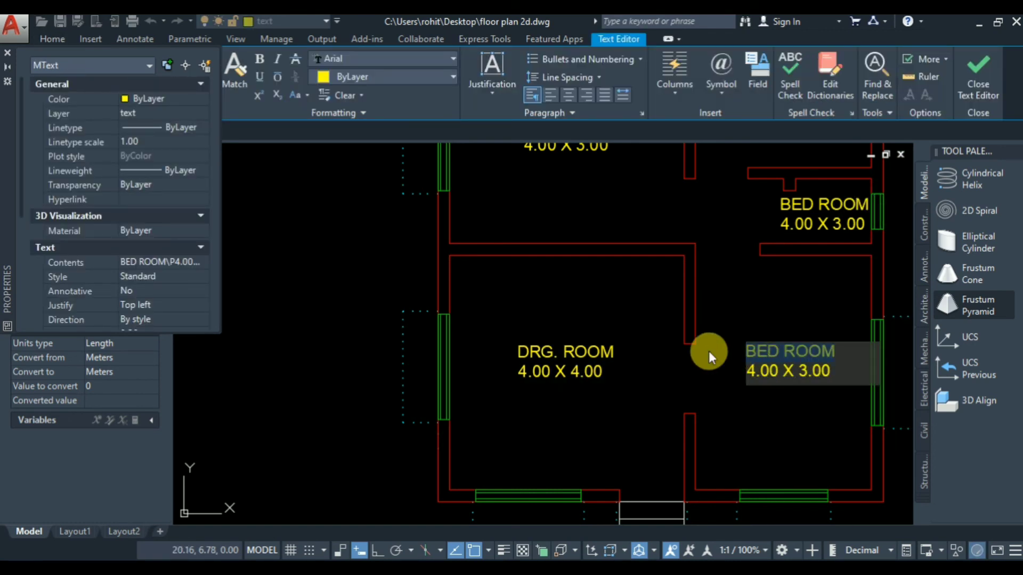
{"action": "type", "text": "KIT"}
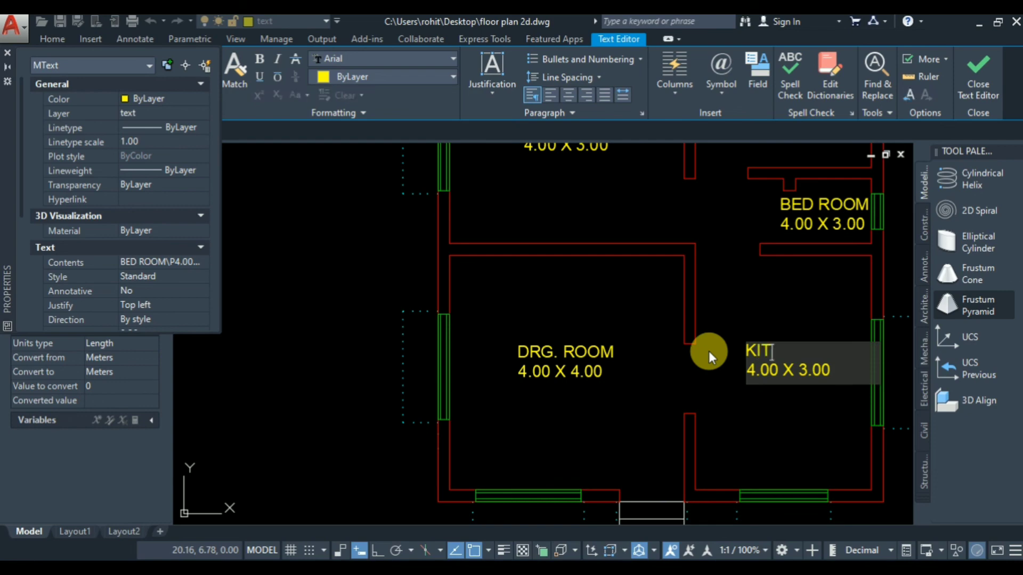
{"action": "type", "text": "CHEN"}
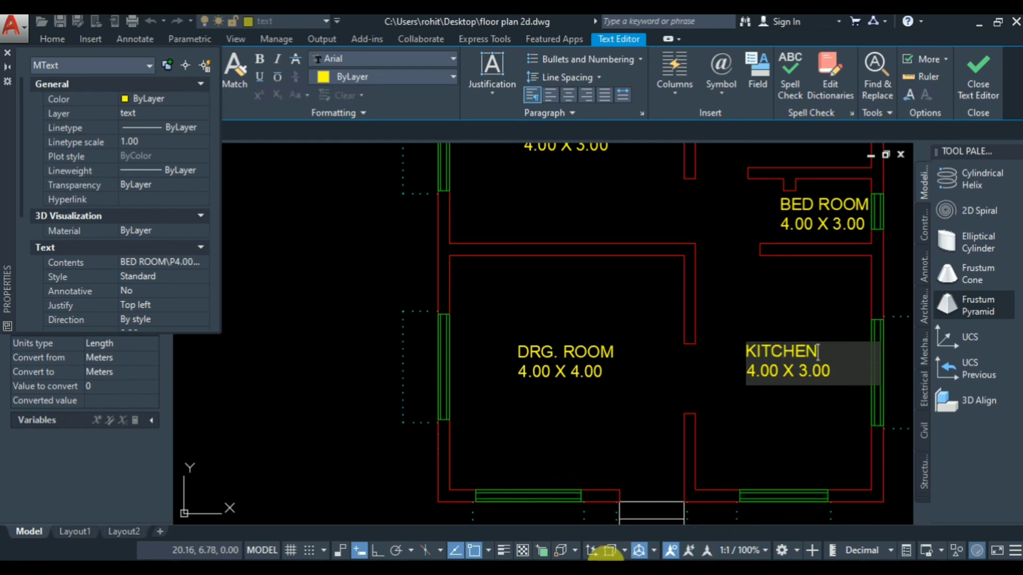
Check the kitchen's size in the reference plan and set its label's second line to "3.00 X 4.00"
{"action": "key", "text": "alt+Tab"}
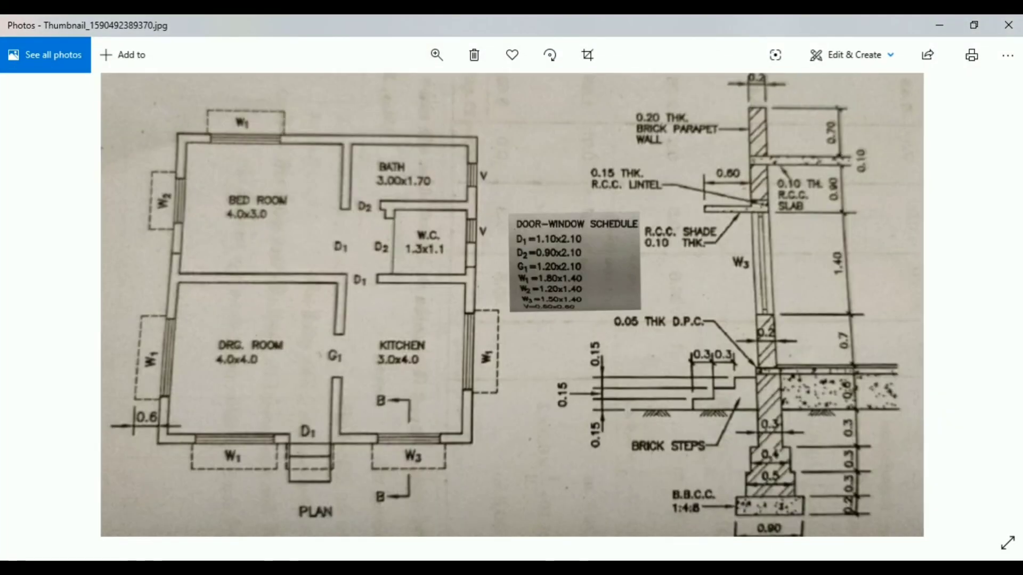
{"action": "key", "text": "alt+Tab"}
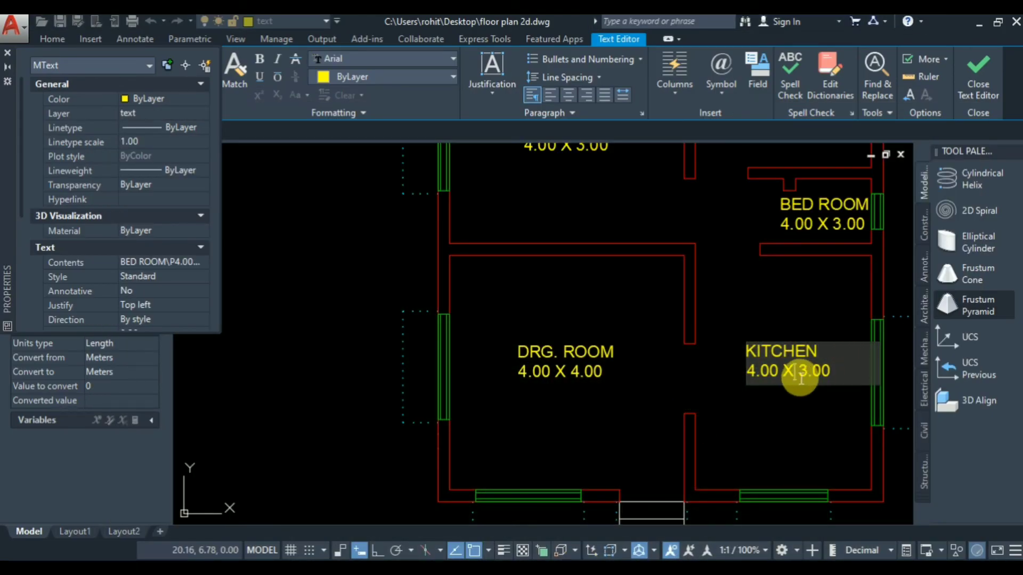
{"action": "left_click_drag", "start_coordinate": [800, 371], "coordinate": [712, 372]}
{"action": "key", "text": "Delete"}
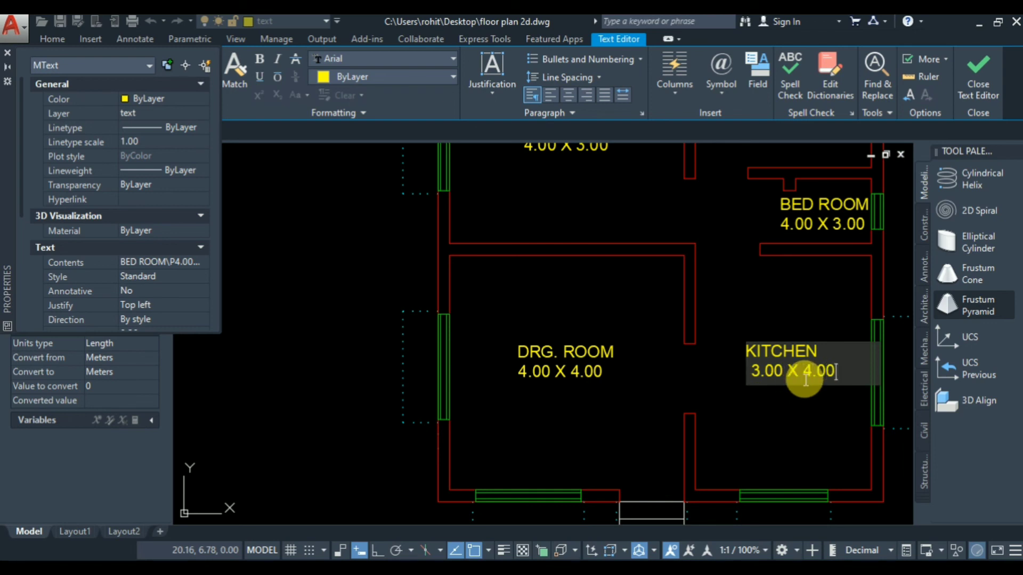
{"action": "left_click", "coordinate": [791, 323]}
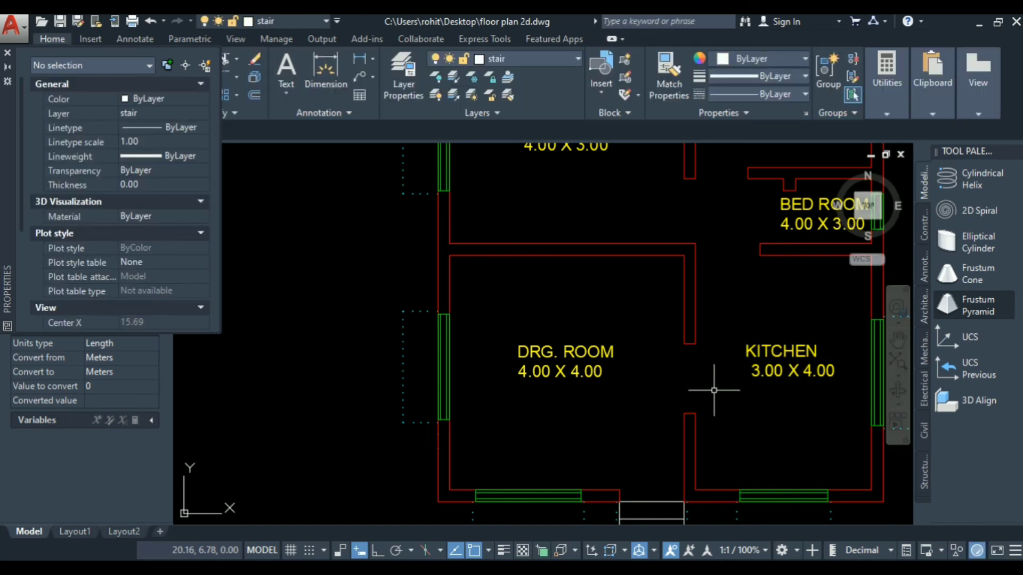
Change the room name in the label of the small room above the kitchen to "W.C"
{"action": "scroll", "coordinate": [713, 391], "scroll_direction": "down", "scroll_amount": 4}
{"action": "scroll", "coordinate": [810, 269], "scroll_direction": "up", "scroll_amount": 5}
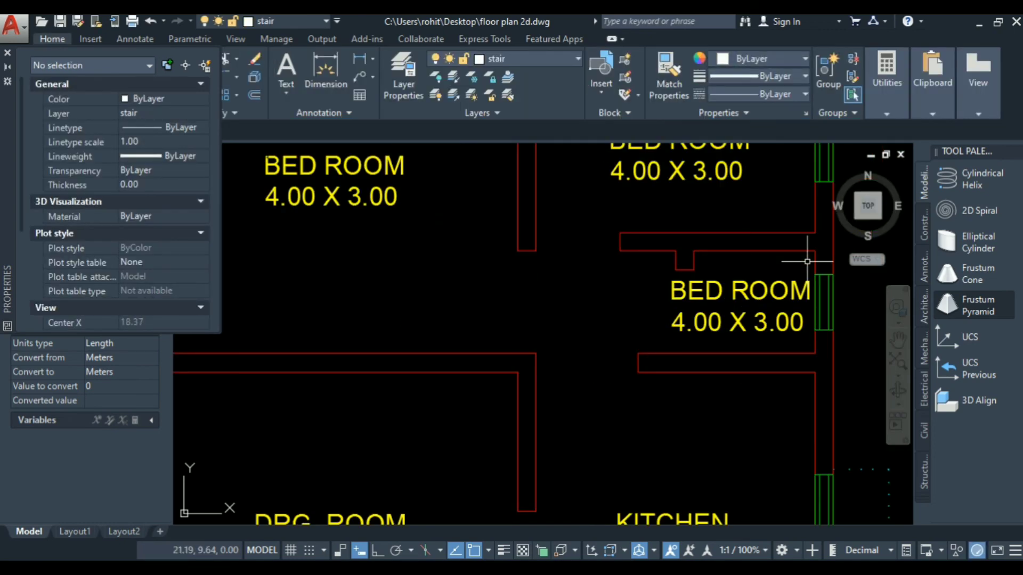
{"action": "left_click", "coordinate": [751, 285]}
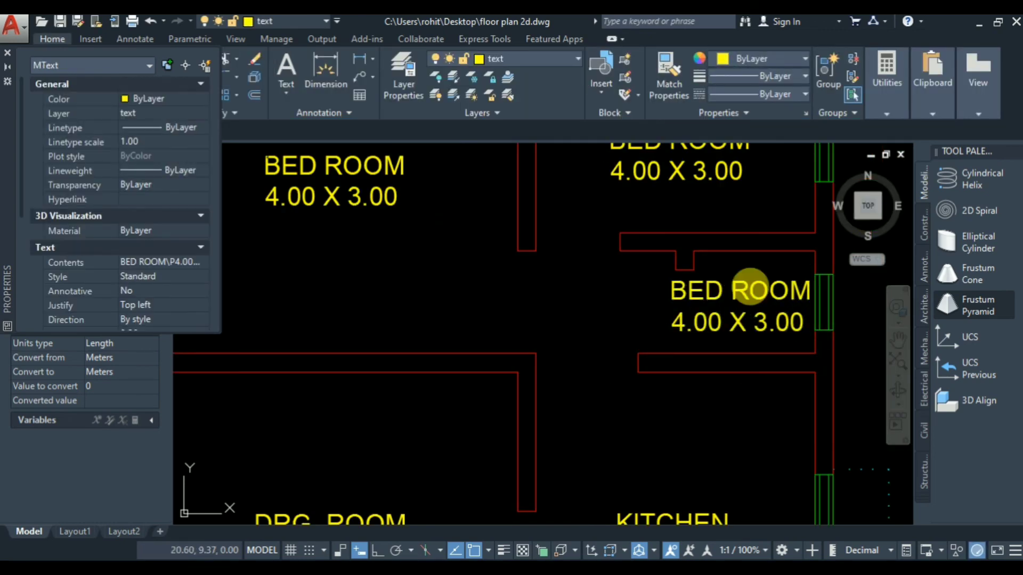
{"action": "double_click", "coordinate": [748, 289]}
{"action": "left_click_drag", "start_coordinate": [812, 293], "coordinate": [675, 283]}
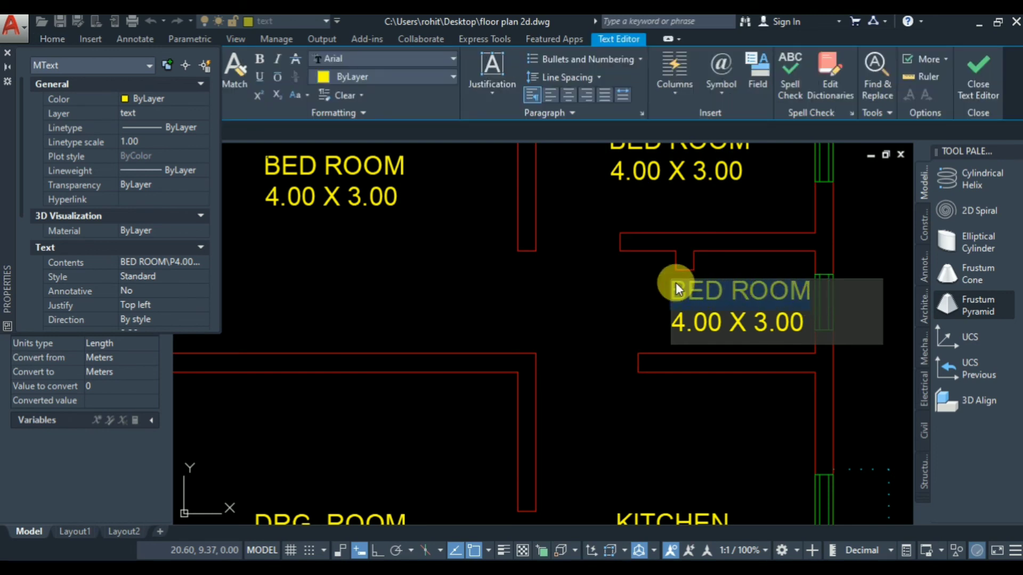
{"action": "type", "text": "W"}
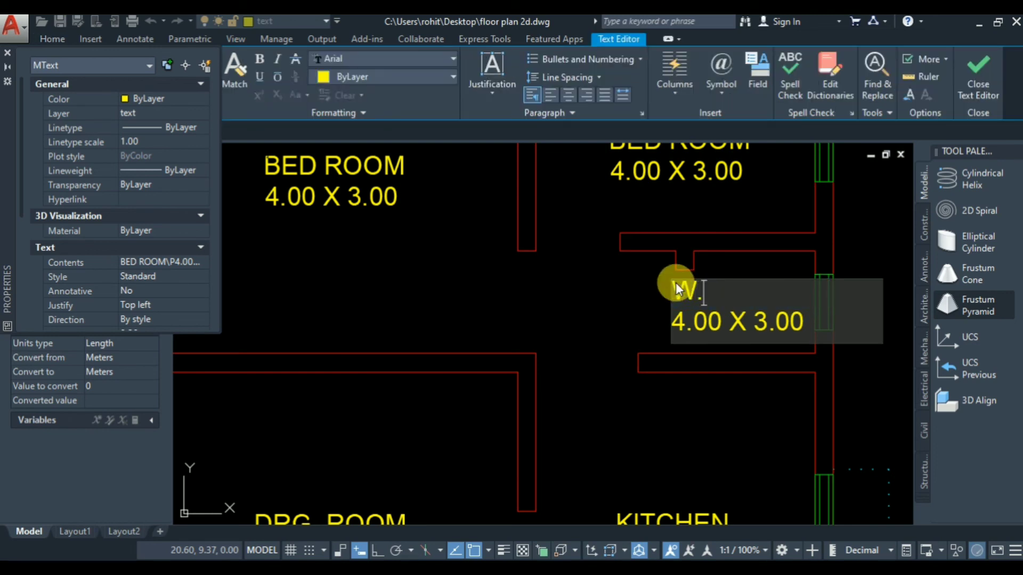
{"action": "type", "text": ".C"}
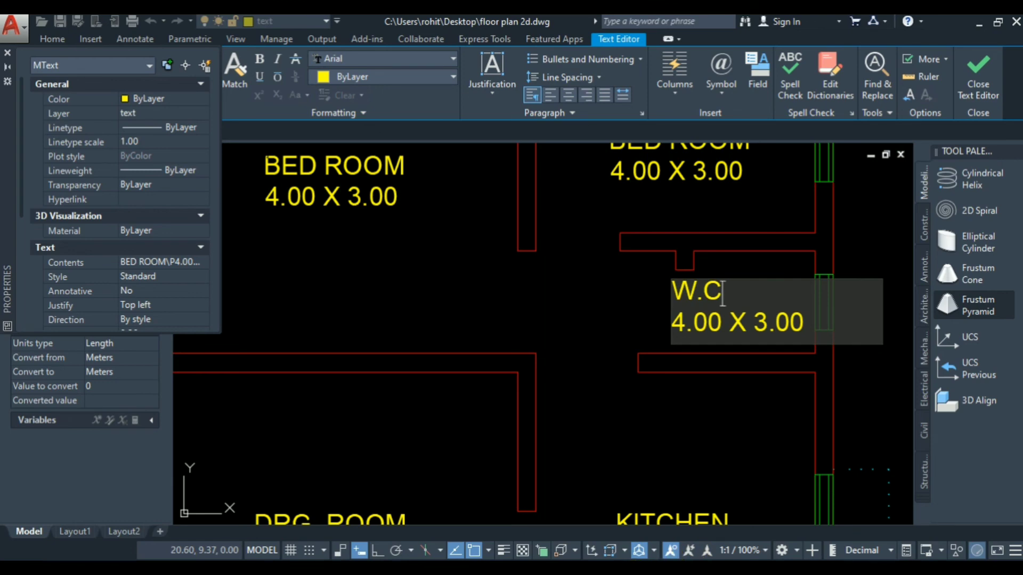
Check the W.C size in the reference plan and set its label's second line to "1.3 X 1.1"
{"action": "key", "text": "alt+Tab"}
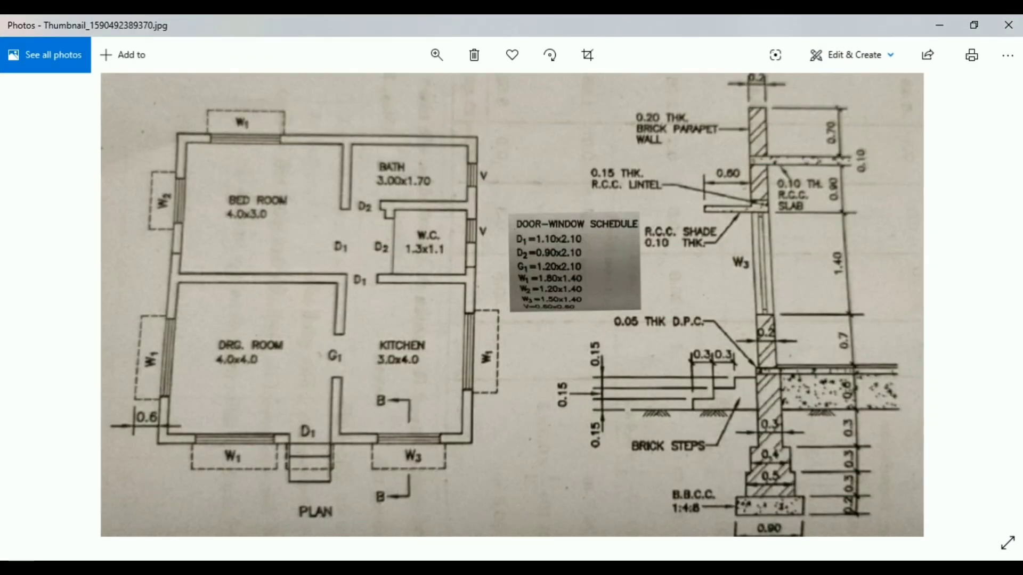
{"action": "key", "text": "alt+Tab"}
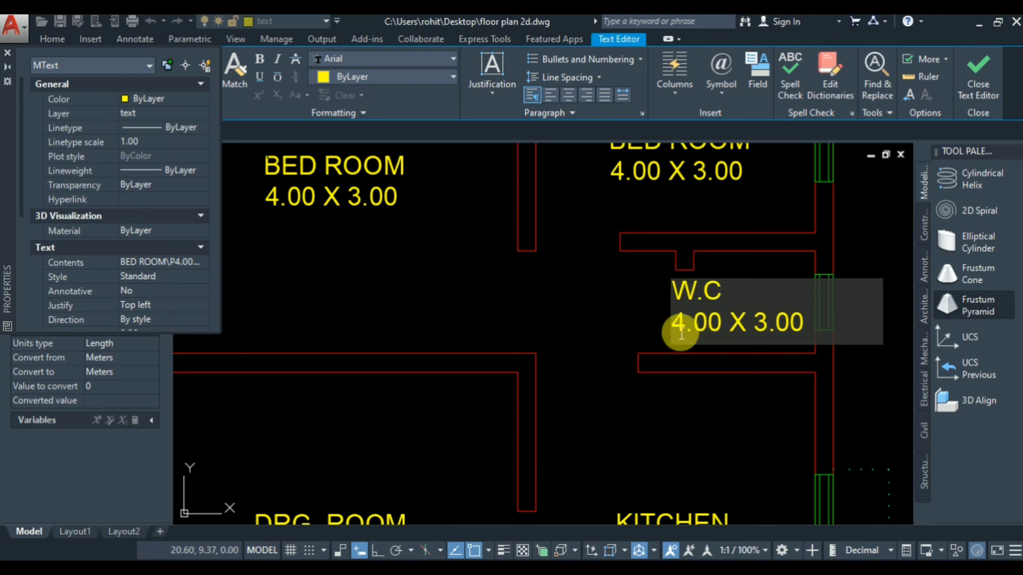
{"action": "left_click_drag", "start_coordinate": [681, 332], "coordinate": [796, 317]}
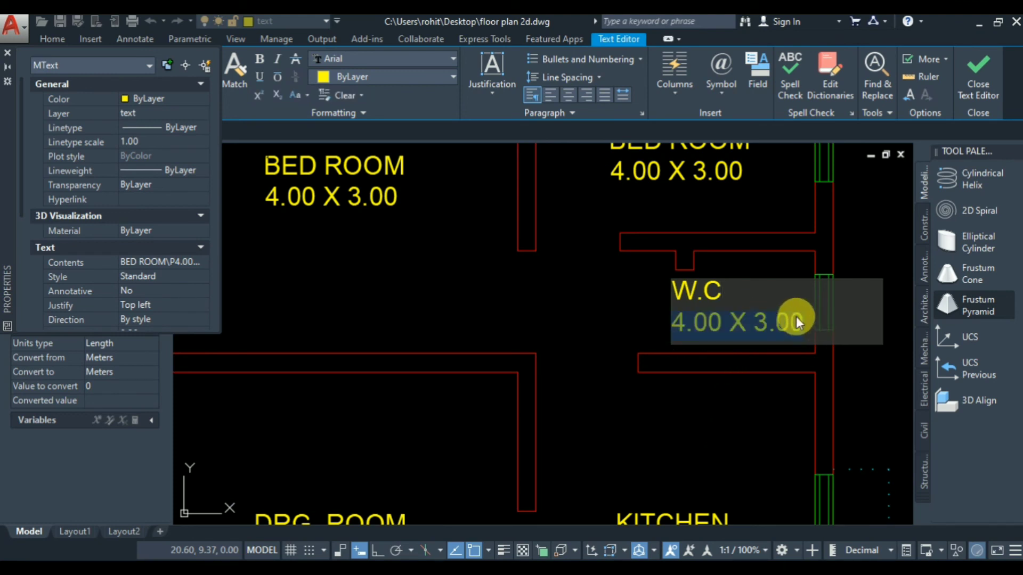
{"action": "type", "text": "1.3 X "}
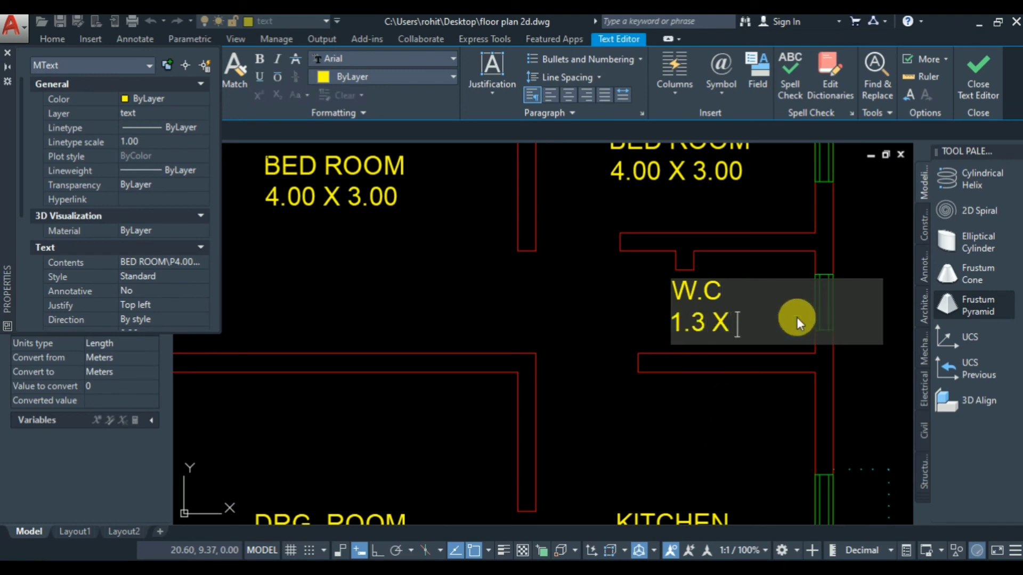
{"action": "type", "text": "1.1"}
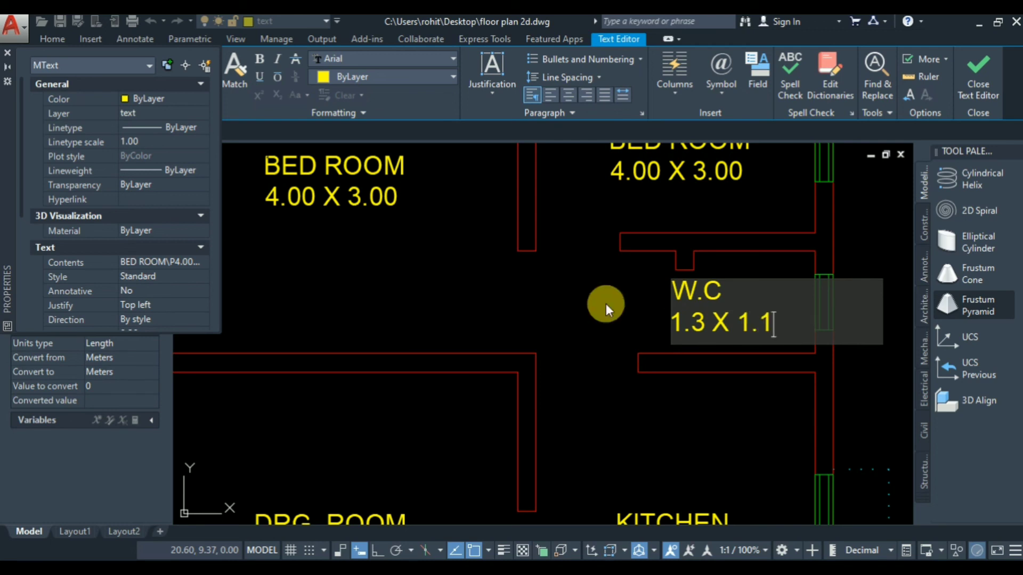
{"action": "left_click", "coordinate": [617, 292]}
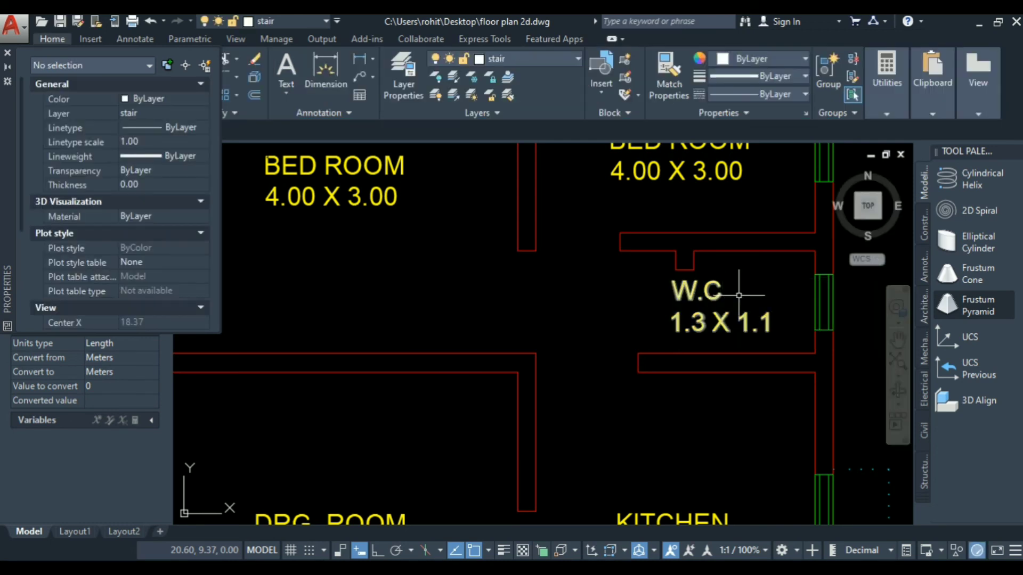
Move the W.C label slightly right and up by its insertion grip so it sits inside its room
{"action": "left_click", "coordinate": [711, 288]}
{"action": "left_click", "coordinate": [701, 288]}
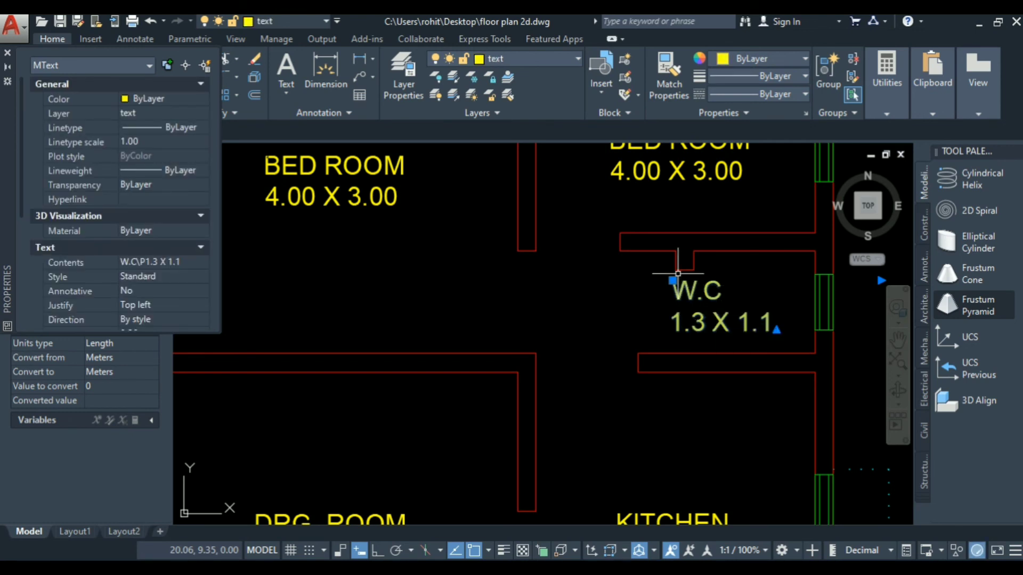
{"action": "left_click", "coordinate": [672, 281]}
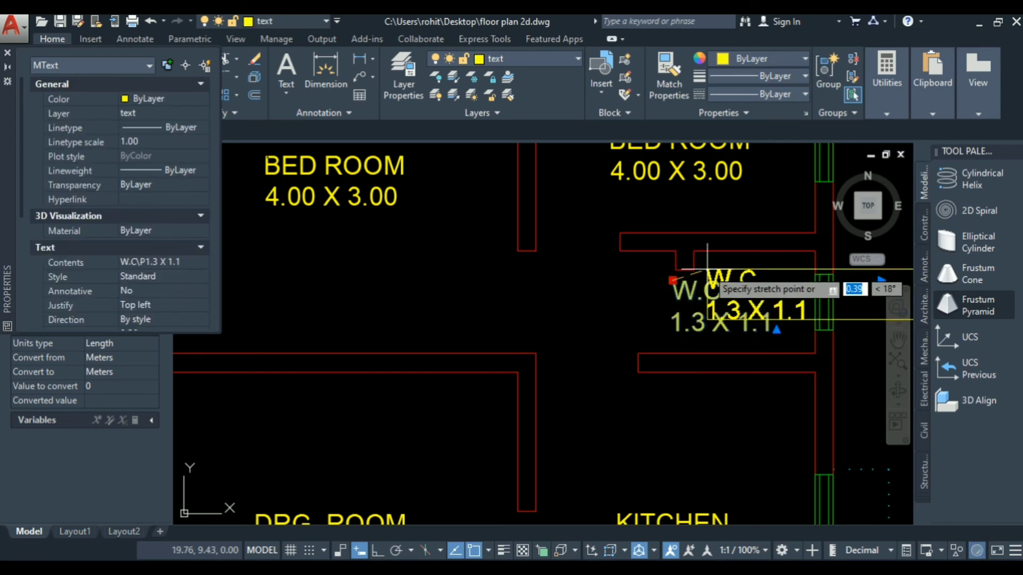
{"action": "left_click", "coordinate": [698, 268]}
{"action": "scroll", "coordinate": [612, 365], "scroll_direction": "down", "scroll_amount": 4}
{"action": "key", "text": "Escape"}
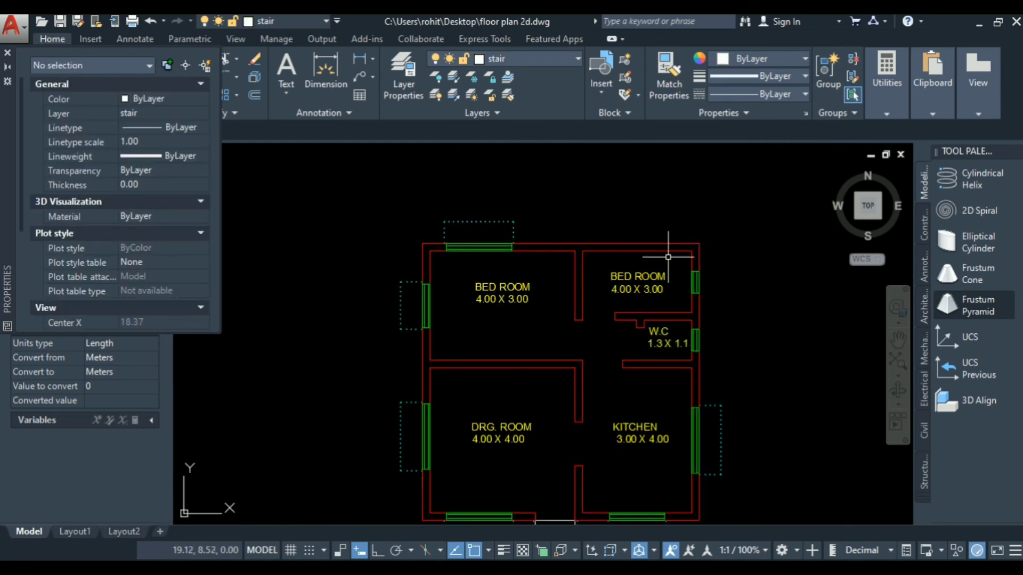
Check the bath's size in the reference plan and set the second line of the upper-right room's label to "3.00 X 1.70"
{"action": "left_click", "coordinate": [645, 276]}
{"action": "double_click", "coordinate": [642, 282]}
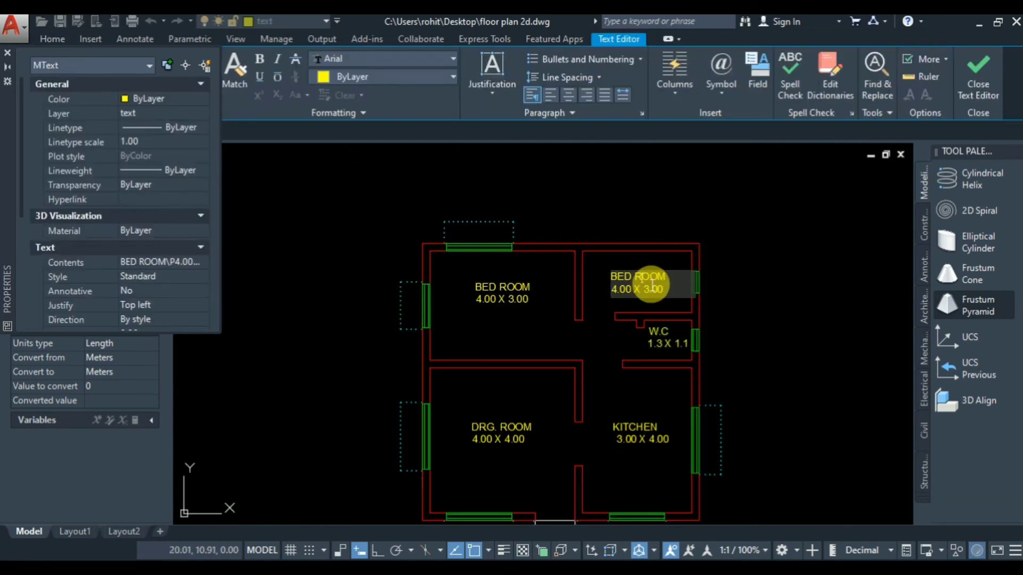
{"action": "left_click", "coordinate": [566, 570]}
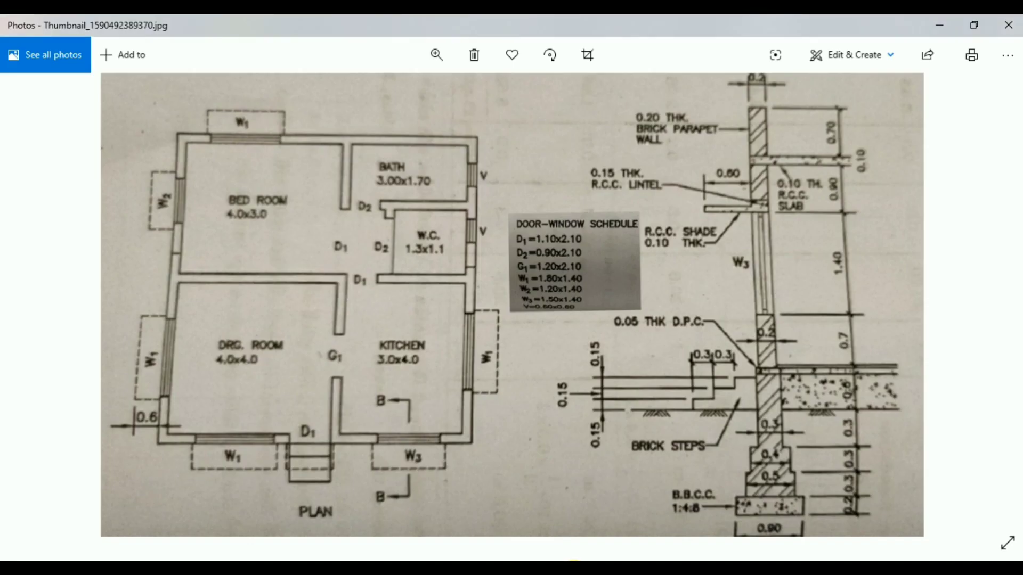
{"action": "left_click", "coordinate": [575, 573]}
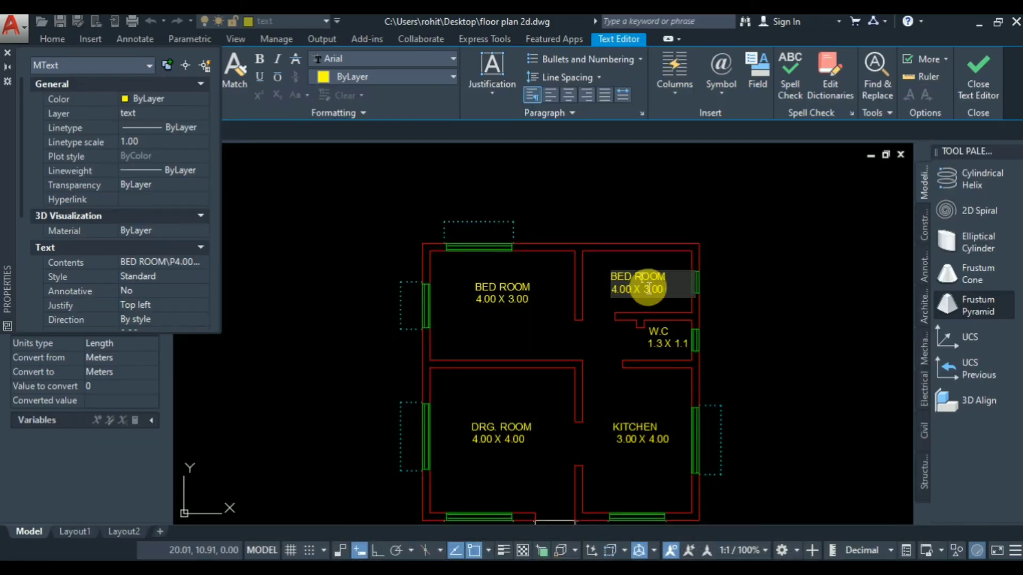
{"action": "scroll", "coordinate": [645, 283], "scroll_direction": "up", "scroll_amount": 5}
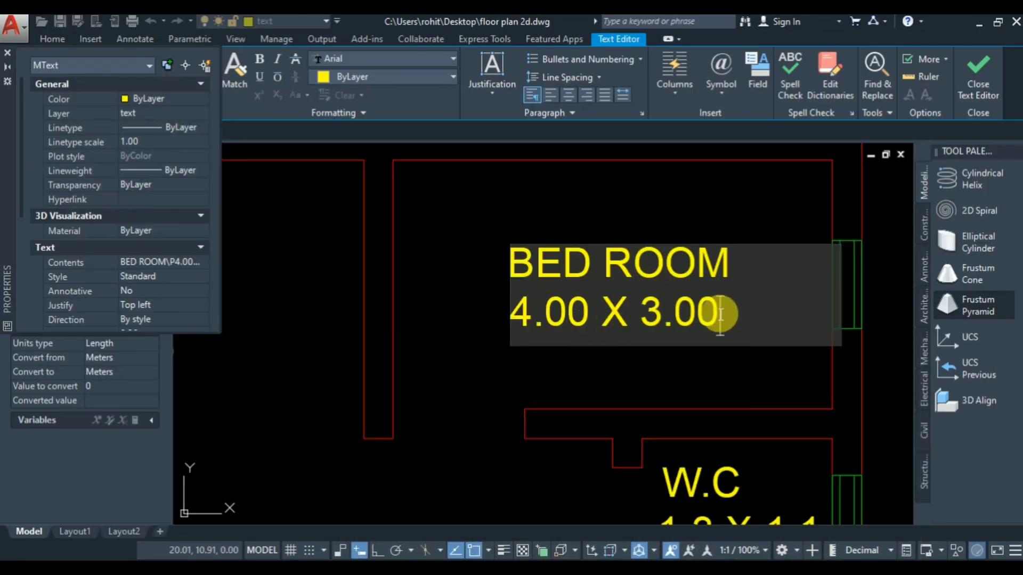
{"action": "left_click_drag", "start_coordinate": [720, 313], "coordinate": [477, 293]}
{"action": "left_click", "coordinate": [566, 303]}
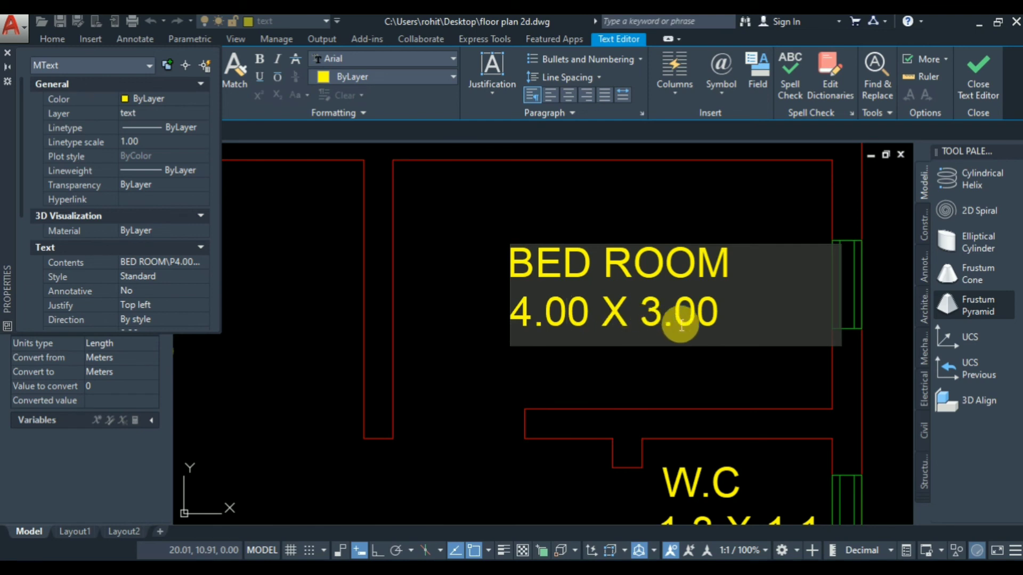
{"action": "left_click_drag", "start_coordinate": [731, 314], "coordinate": [534, 313]}
{"action": "left_click", "coordinate": [516, 309]}
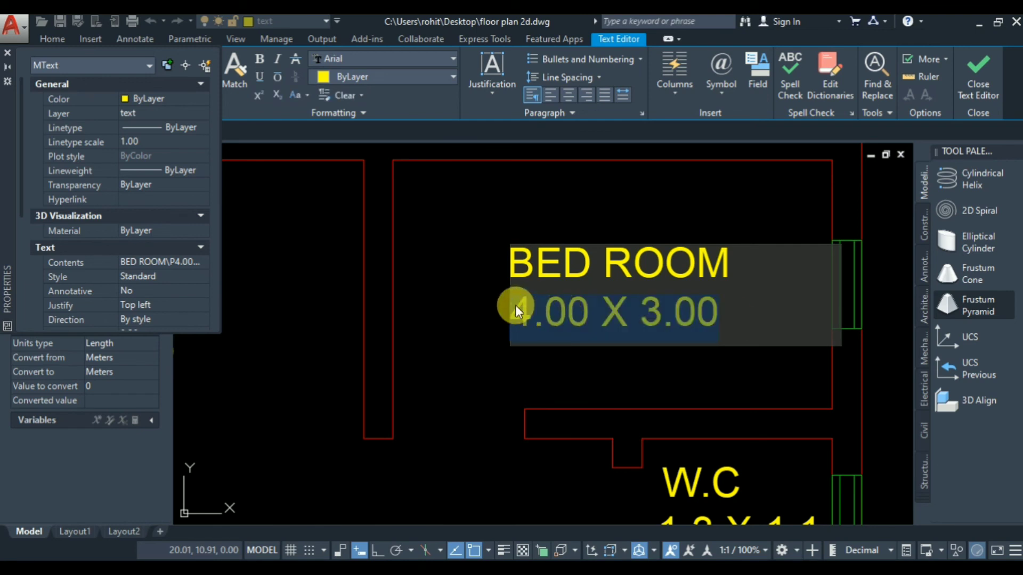
{"action": "key", "text": "Delete"}
{"action": "key", "text": "Delete"}
{"action": "key", "text": "Delete"}
{"action": "key", "text": "Delete"}
{"action": "key", "text": "Delete"}
{"action": "key", "text": "Delete"}
{"action": "key", "text": "Delete"}
{"action": "type", "text": "X 1.70"}
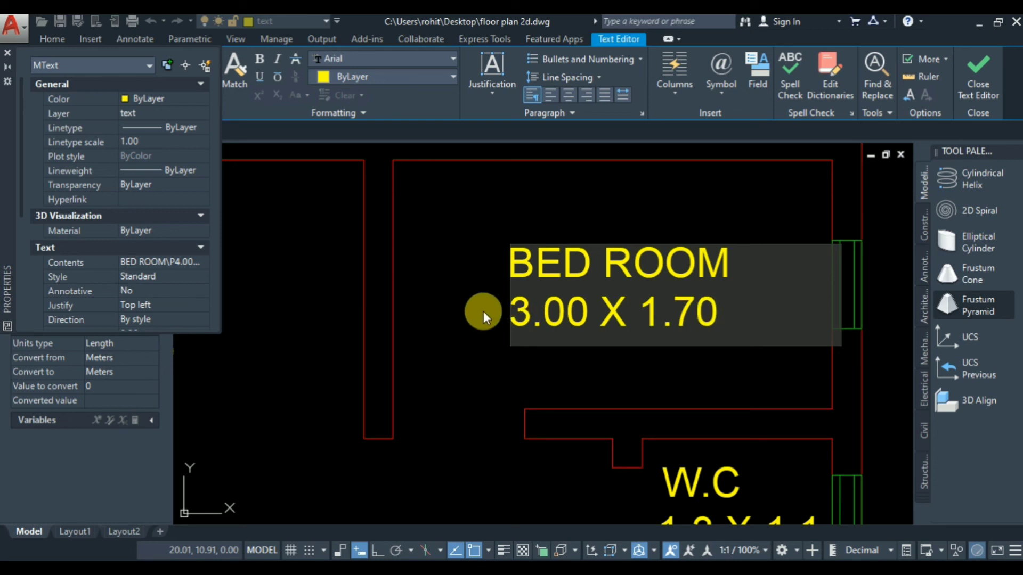
{"action": "left_click", "coordinate": [473, 282]}
{"action": "scroll", "coordinate": [525, 320], "scroll_direction": "down", "scroll_amount": 8}
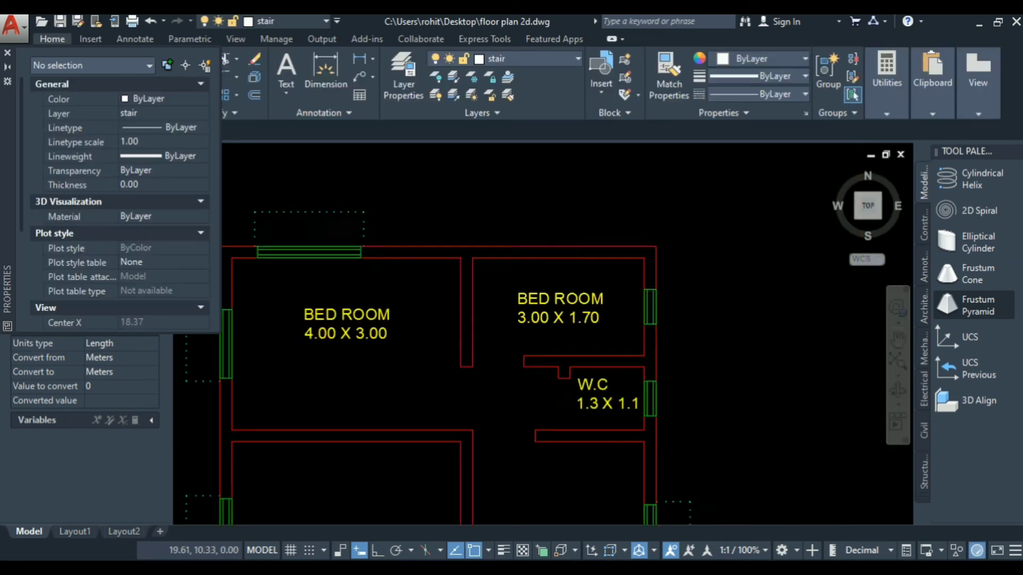
Check the door marks in the reference plan and add the multiline text "D 1" in the entrance doorway just above the steps
{"action": "scroll", "coordinate": [545, 383], "scroll_direction": "up", "scroll_amount": 2}
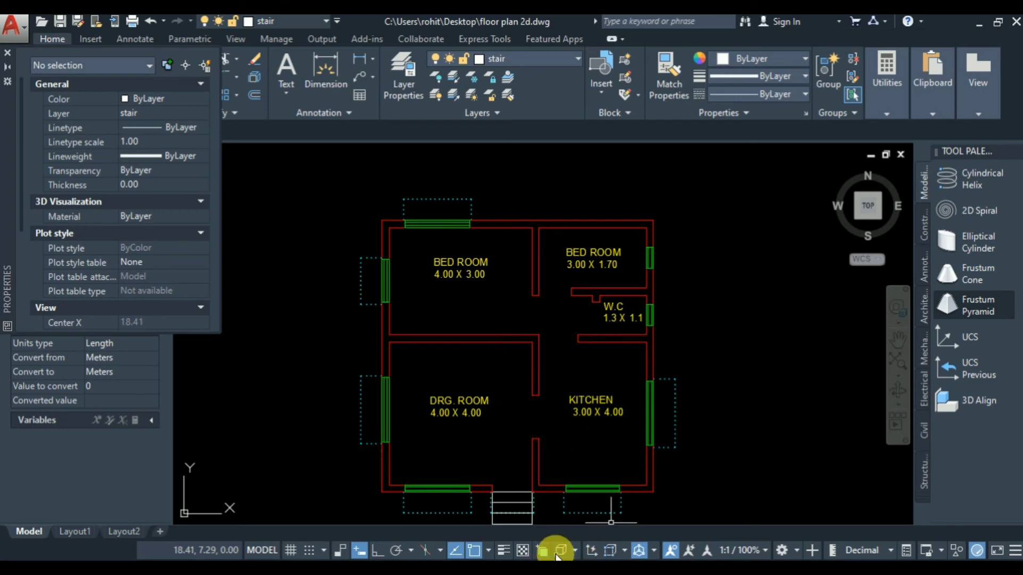
{"action": "left_click", "coordinate": [561, 570]}
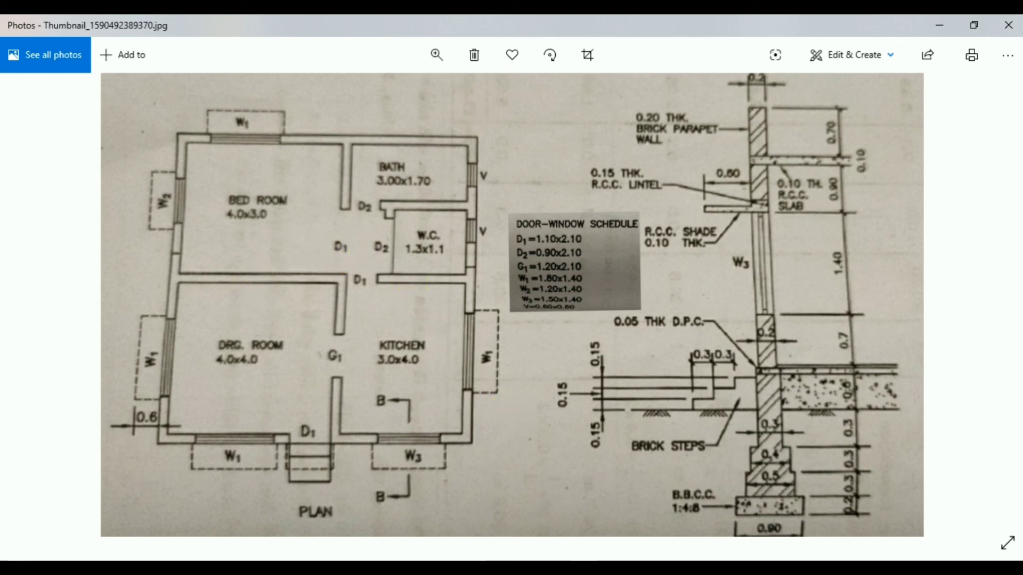
{"action": "mouse_move", "coordinate": [569, 565]}
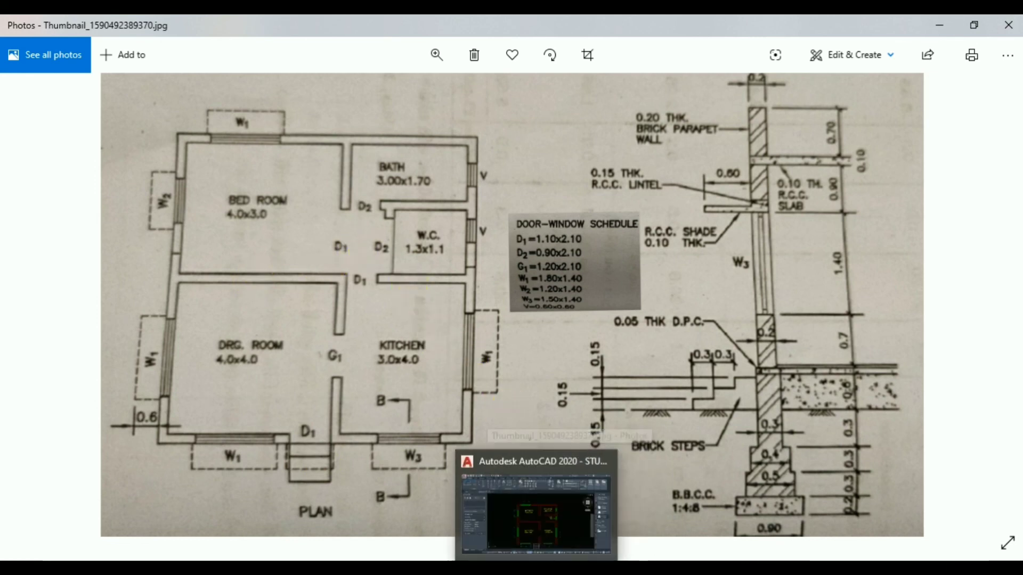
{"action": "left_click", "coordinate": [534, 567]}
{"action": "scroll", "coordinate": [577, 312], "scroll_direction": "down", "scroll_amount": 5}
{"action": "scroll", "coordinate": [559, 371], "scroll_direction": "up", "scroll_amount": 8}
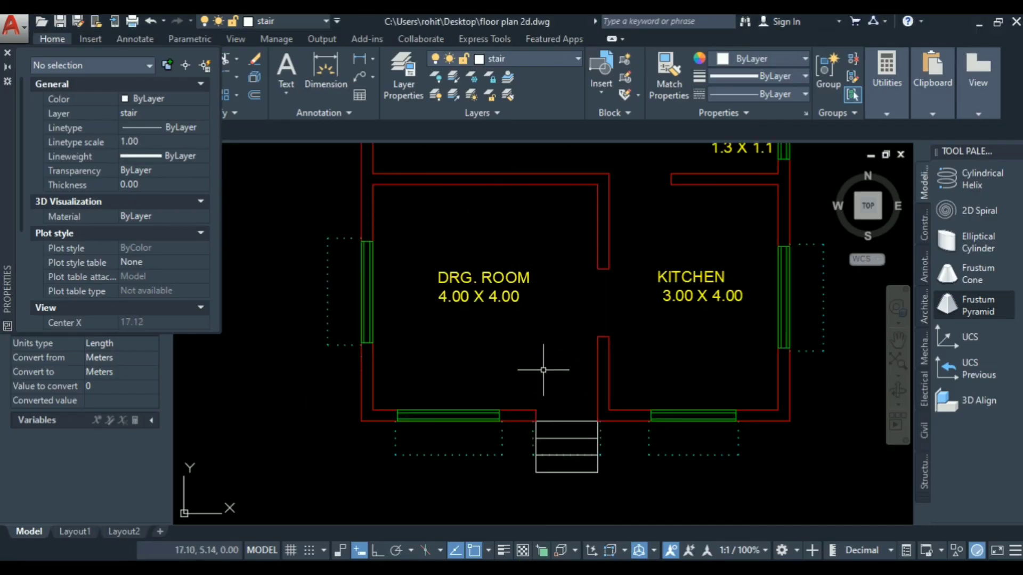
{"action": "scroll", "coordinate": [543, 372], "scroll_direction": "up", "scroll_amount": 2}
{"action": "type", "text": "T"}
{"action": "key", "text": "Return"}
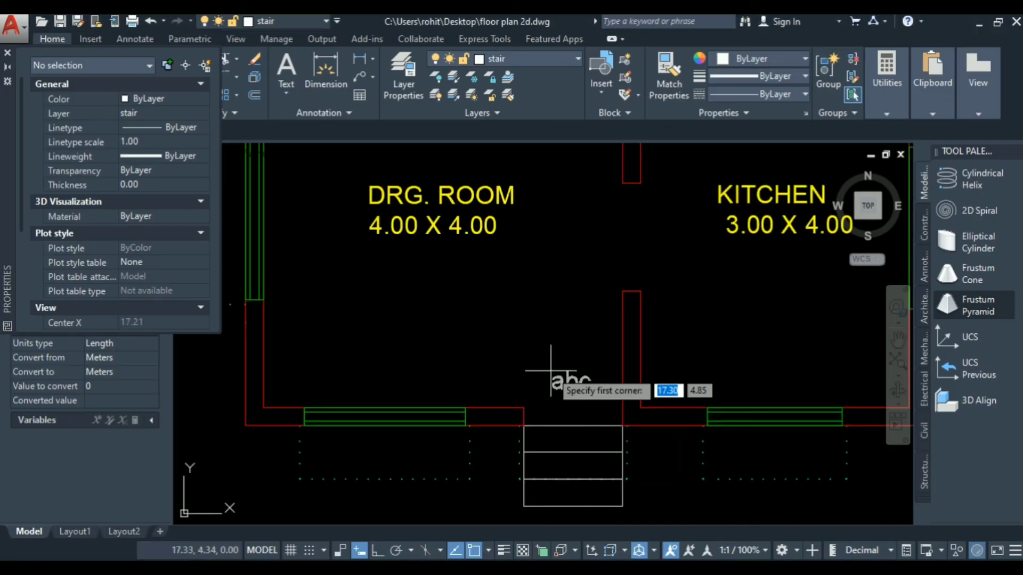
{"action": "left_click", "coordinate": [546, 387]}
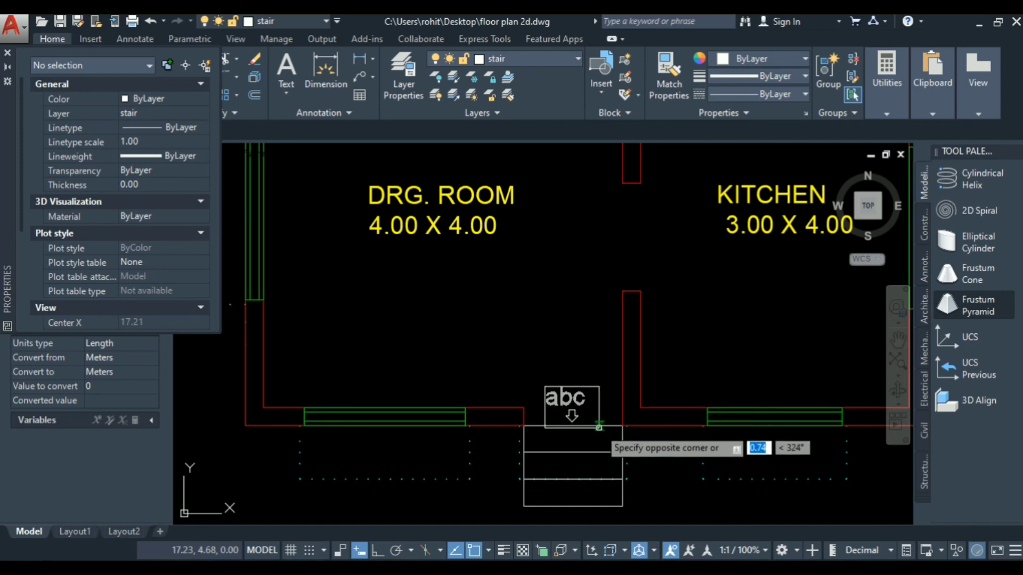
{"action": "left_click", "coordinate": [610, 425]}
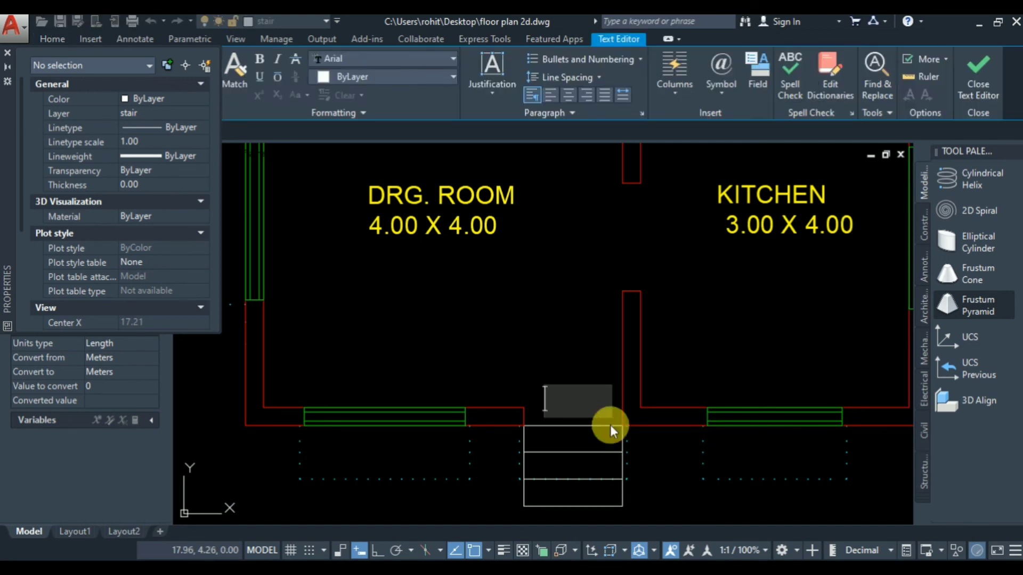
{"action": "type", "text": "D 1"}
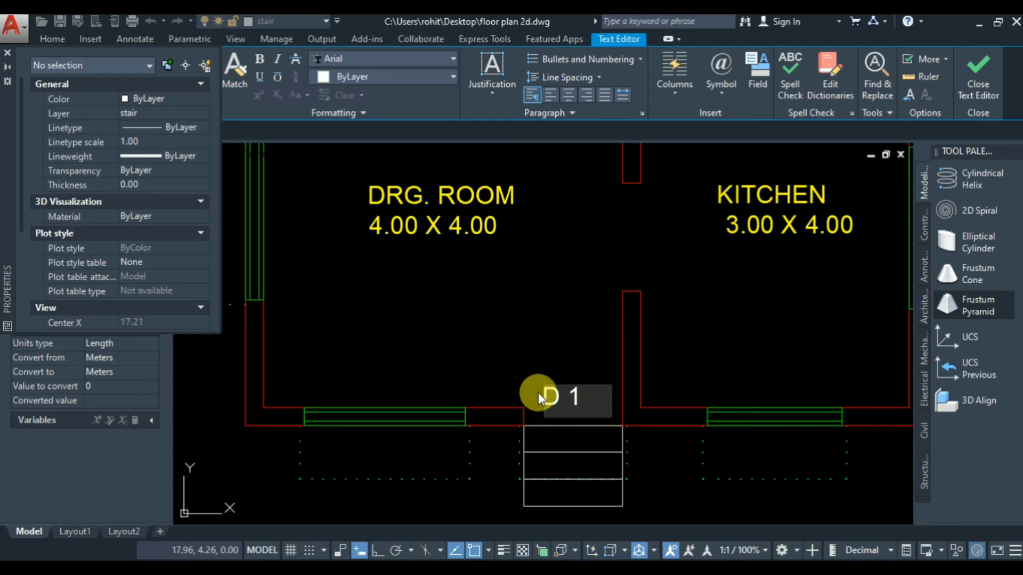
{"action": "left_click", "coordinate": [577, 356]}
Move the entrance's "D 1" label slightly down by its insertion grip and assign it to the text layer
{"action": "left_click", "coordinate": [575, 393]}
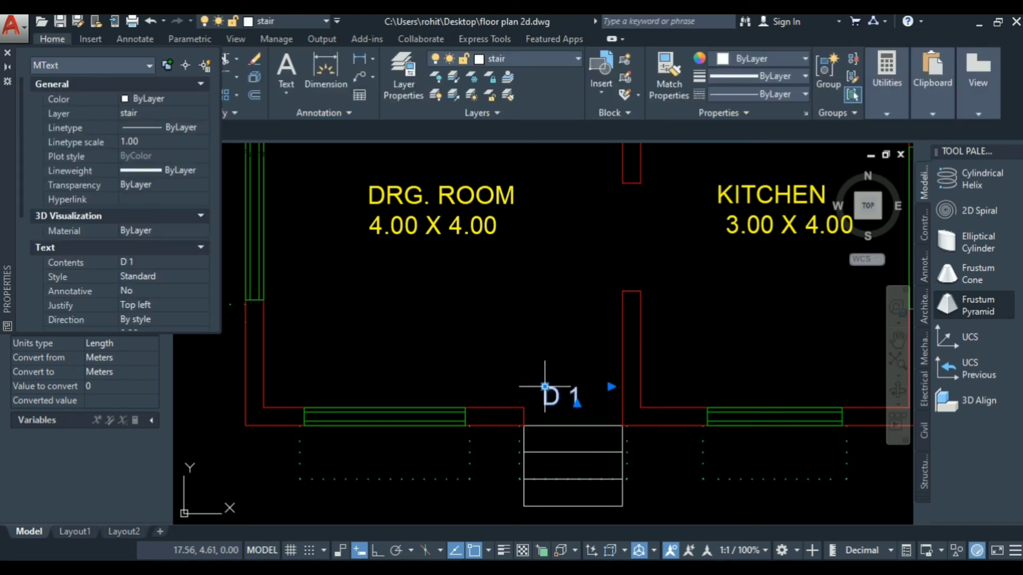
{"action": "left_click", "coordinate": [545, 386]}
{"action": "left_click", "coordinate": [544, 396]}
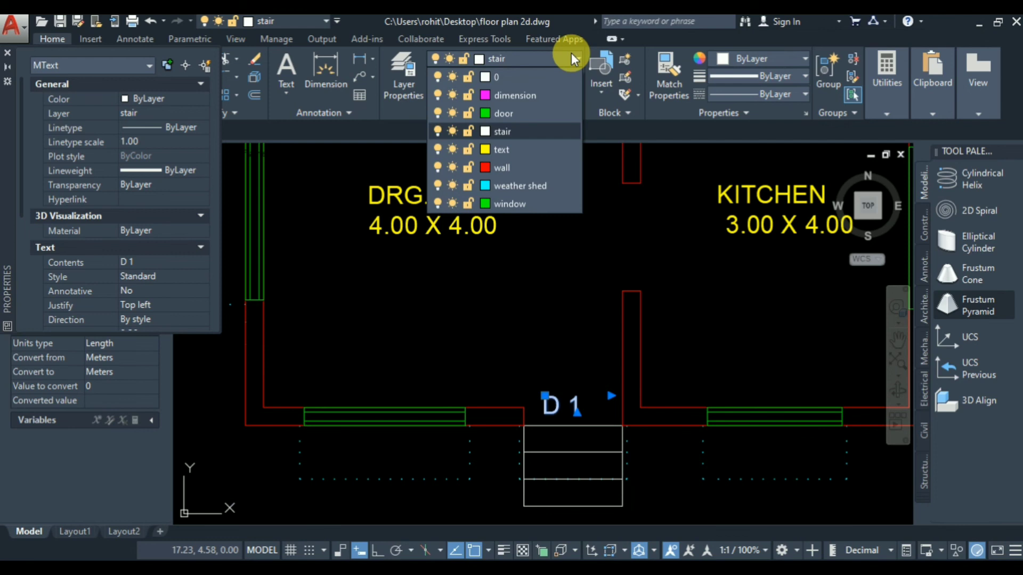
{"action": "left_click", "coordinate": [527, 147]}
Copy the "D 1" label to the drawing room–kitchen opening, the kitchen's upper doorway and the left bedroom's doorway
{"action": "type", "text": "co"}
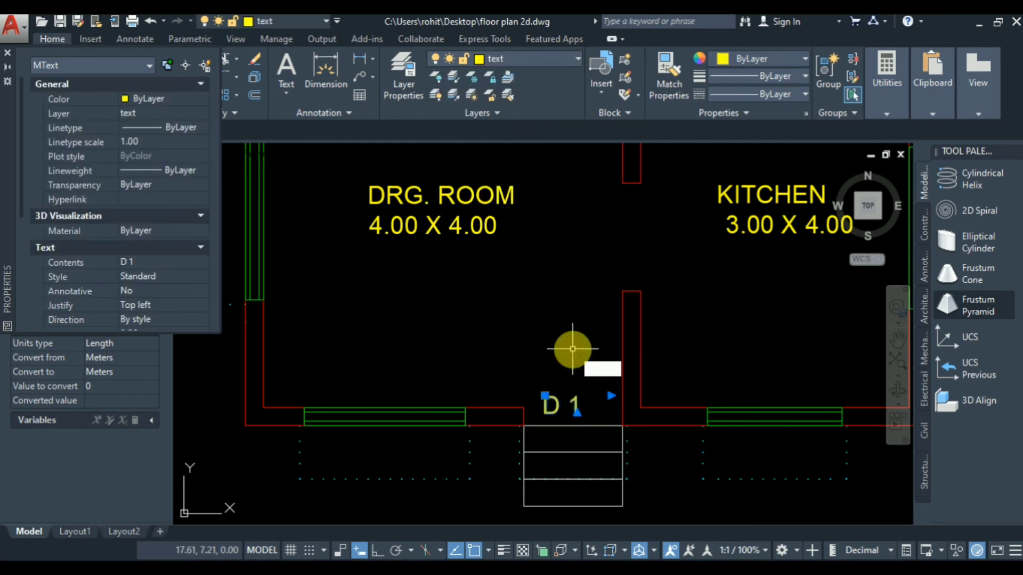
{"action": "key", "text": "Return"}
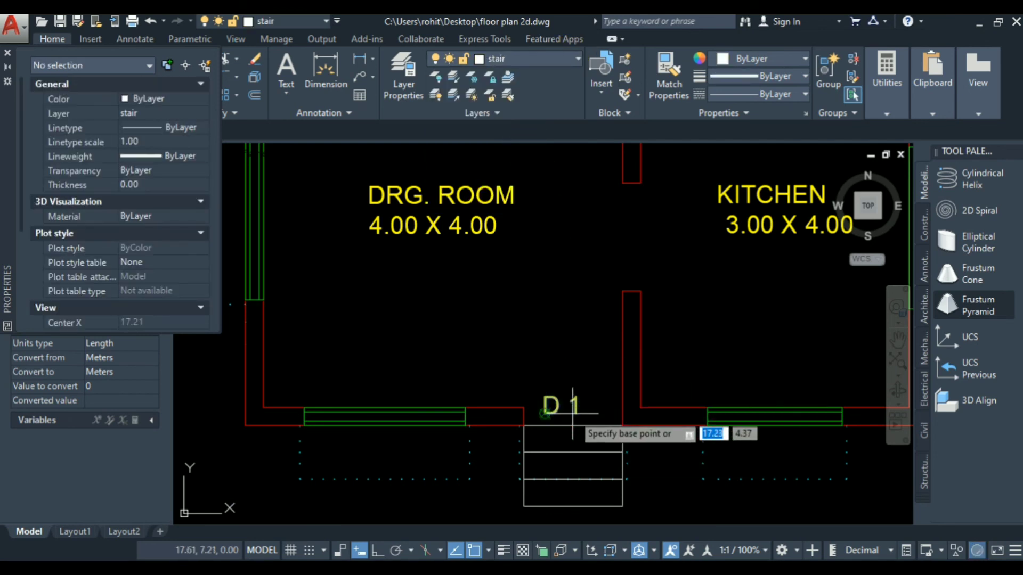
{"action": "left_click", "coordinate": [558, 417]}
{"action": "scroll", "coordinate": [559, 420], "scroll_direction": "down", "scroll_amount": 3}
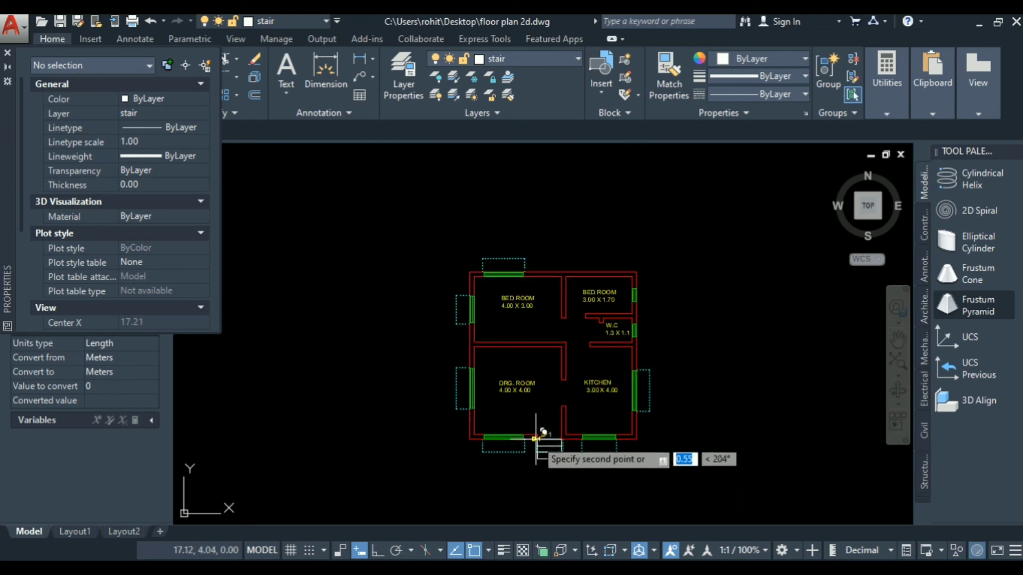
{"action": "scroll", "coordinate": [540, 445], "scroll_direction": "up", "scroll_amount": 3}
{"action": "left_click", "coordinate": [628, 436]}
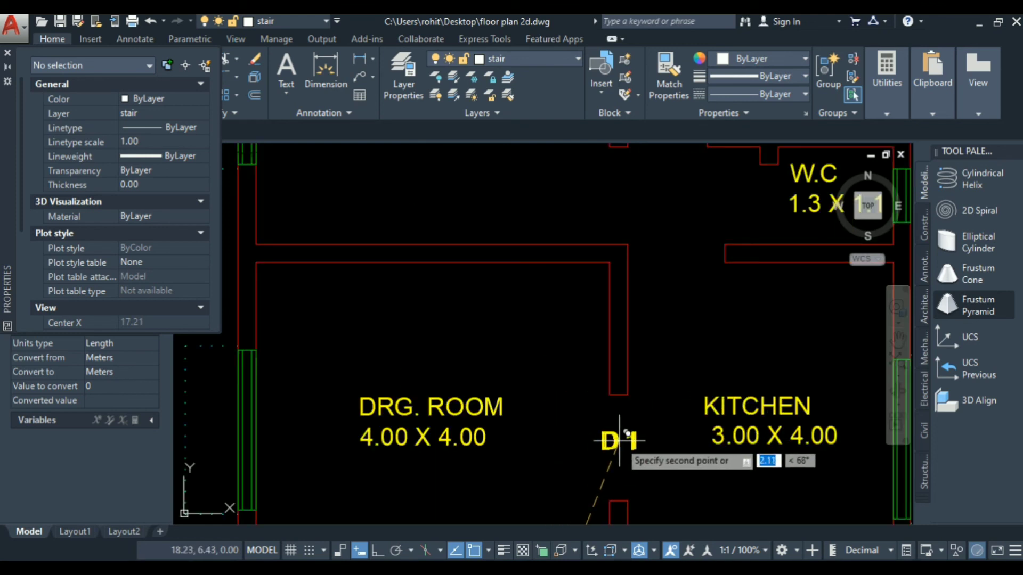
{"action": "left_click", "coordinate": [684, 253]}
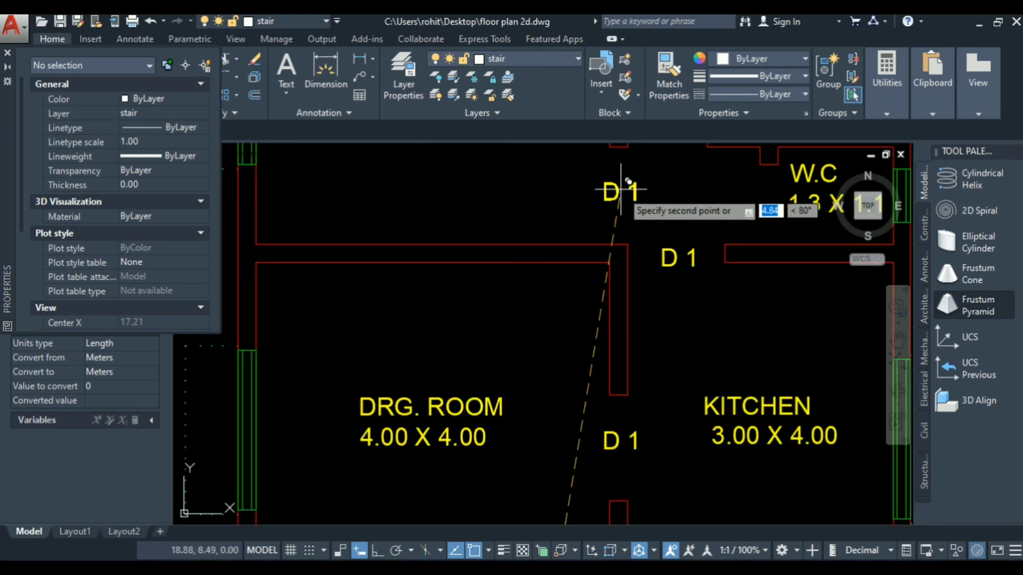
{"action": "left_click", "coordinate": [613, 189]}
Place further copies of the "D 1" label at the doorways of the upper-right room and the W.C
{"action": "scroll", "coordinate": [586, 224], "scroll_direction": "down", "scroll_amount": 3}
{"action": "scroll", "coordinate": [598, 243], "scroll_direction": "up", "scroll_amount": 4}
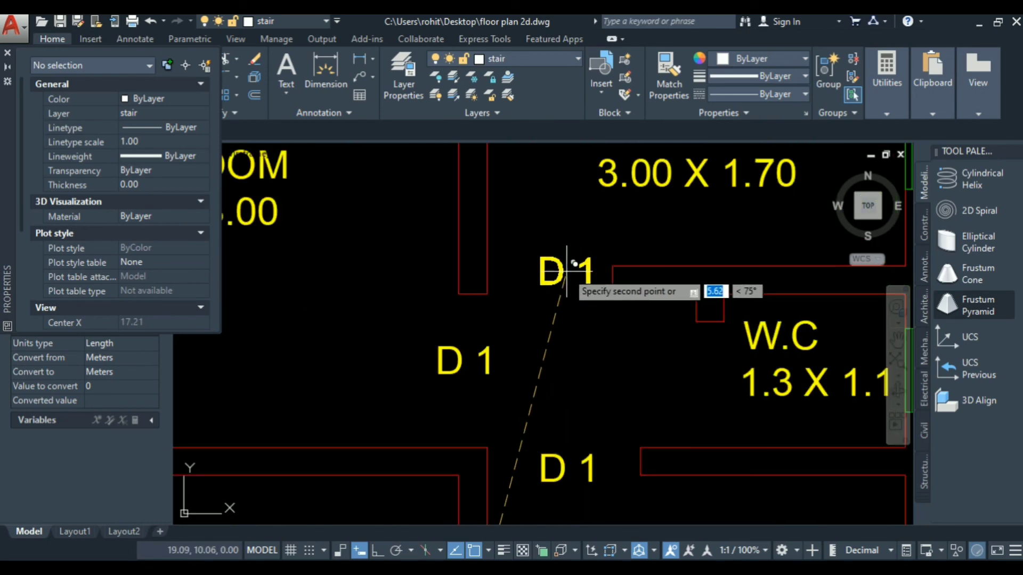
{"action": "left_click", "coordinate": [557, 275]}
{"action": "scroll", "coordinate": [557, 276], "scroll_direction": "down", "scroll_amount": 4}
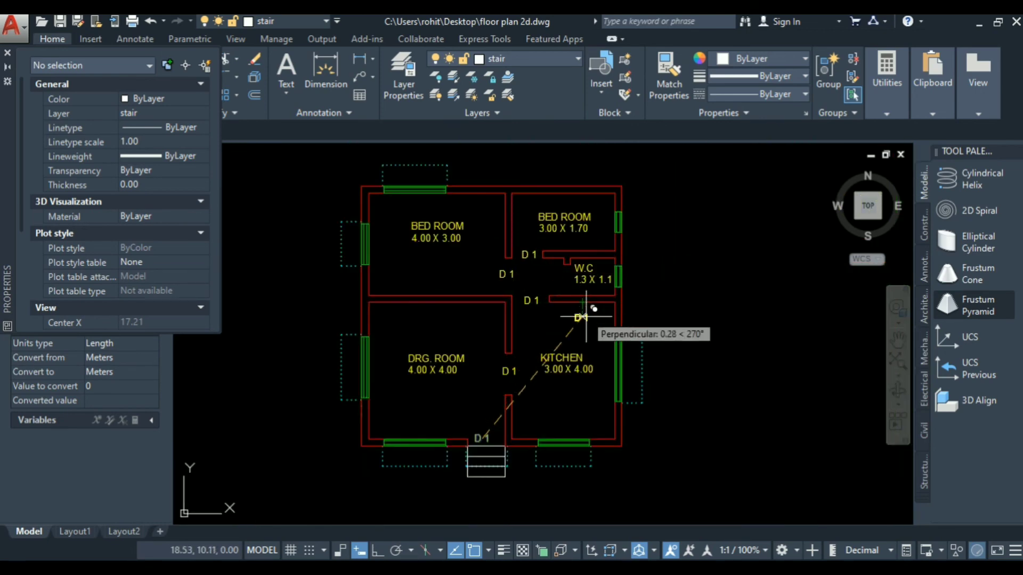
{"action": "scroll", "coordinate": [561, 295], "scroll_direction": "up", "scroll_amount": 5}
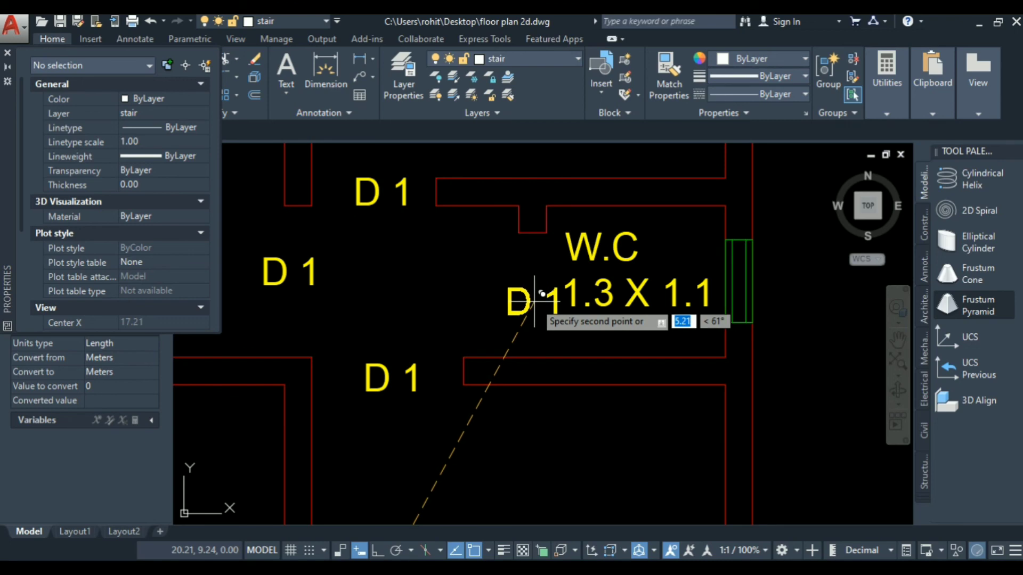
{"action": "left_click", "coordinate": [532, 288]}
Check the window marks in the reference plan and place "D 1" copies at the drawing room's lower window and the kitchen's two windows
{"action": "scroll", "coordinate": [568, 239], "scroll_direction": "down", "scroll_amount": 5}
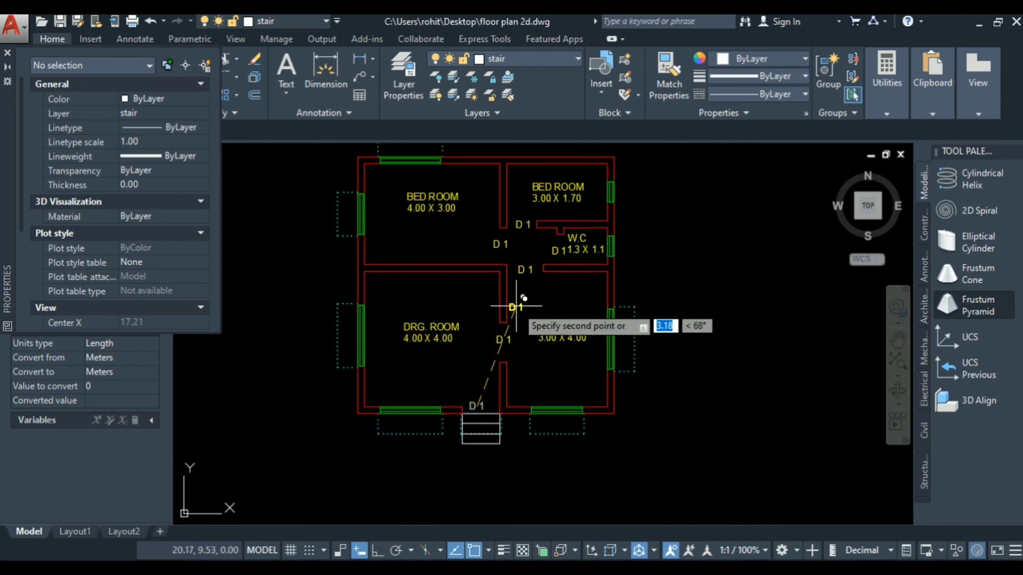
{"action": "scroll", "coordinate": [437, 384], "scroll_direction": "up", "scroll_amount": 4}
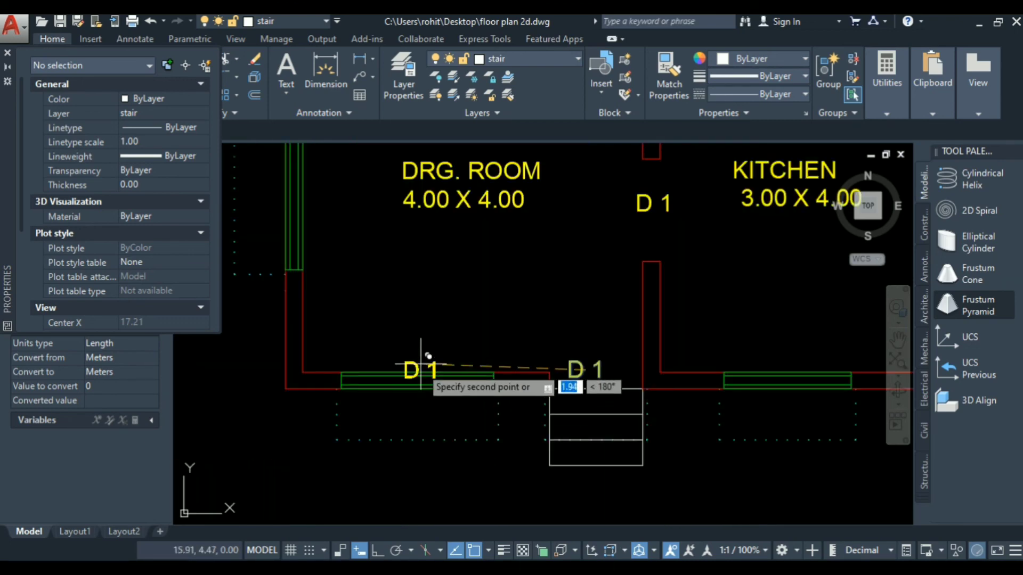
{"action": "left_click", "coordinate": [570, 559]}
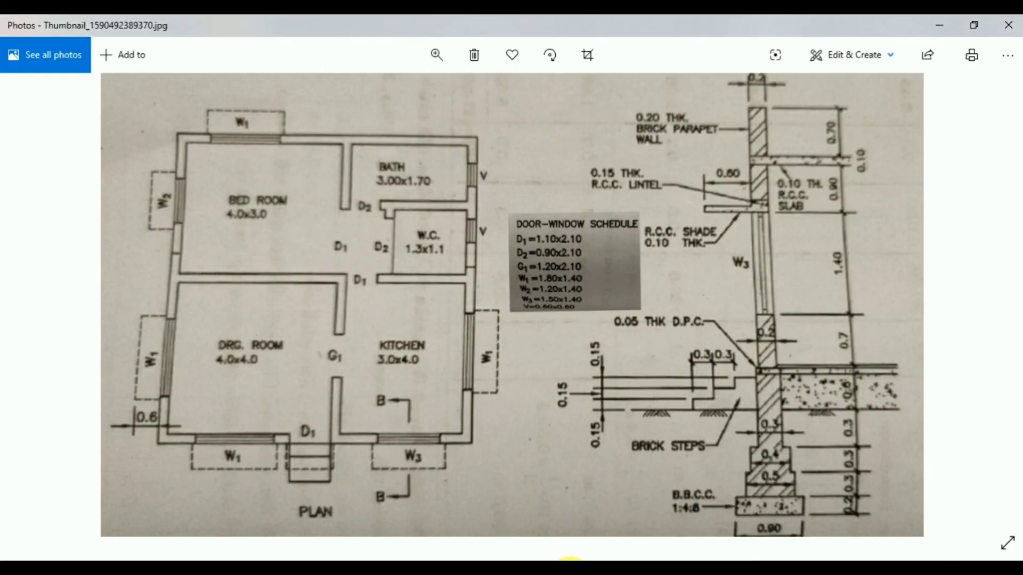
{"action": "left_click", "coordinate": [569, 566]}
{"action": "scroll", "coordinate": [406, 431], "scroll_direction": "up", "scroll_amount": 3}
{"action": "left_click", "coordinate": [421, 372]}
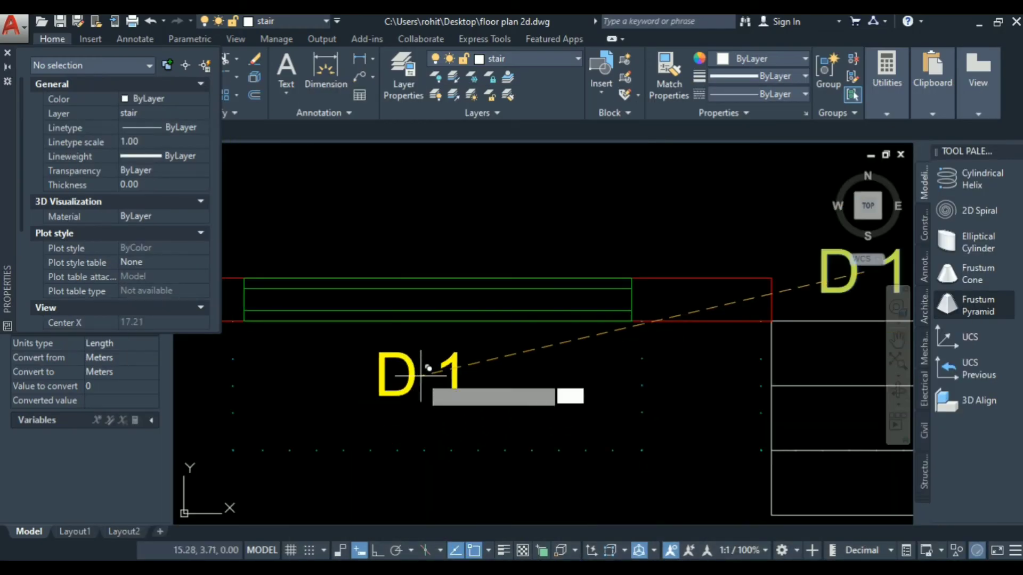
{"action": "scroll", "coordinate": [318, 435], "scroll_direction": "down", "scroll_amount": 4}
{"action": "left_click", "coordinate": [569, 425]}
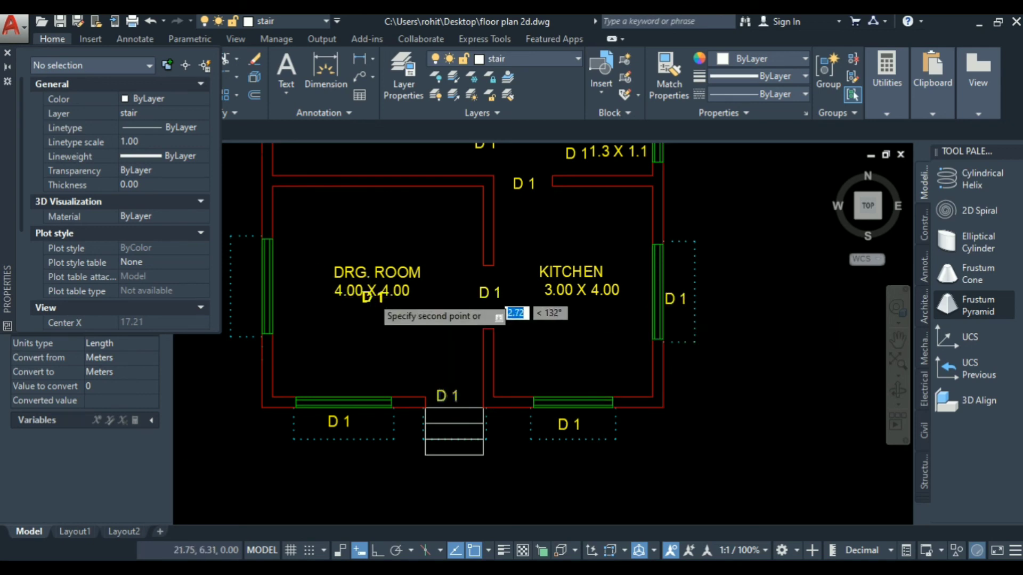
Place copies of the "D 1" label at the drawing room's left window and at the left bedroom's side and top windows
{"action": "scroll", "coordinate": [307, 272], "scroll_direction": "down", "scroll_amount": 2}
{"action": "scroll", "coordinate": [319, 250], "scroll_direction": "up", "scroll_amount": 5}
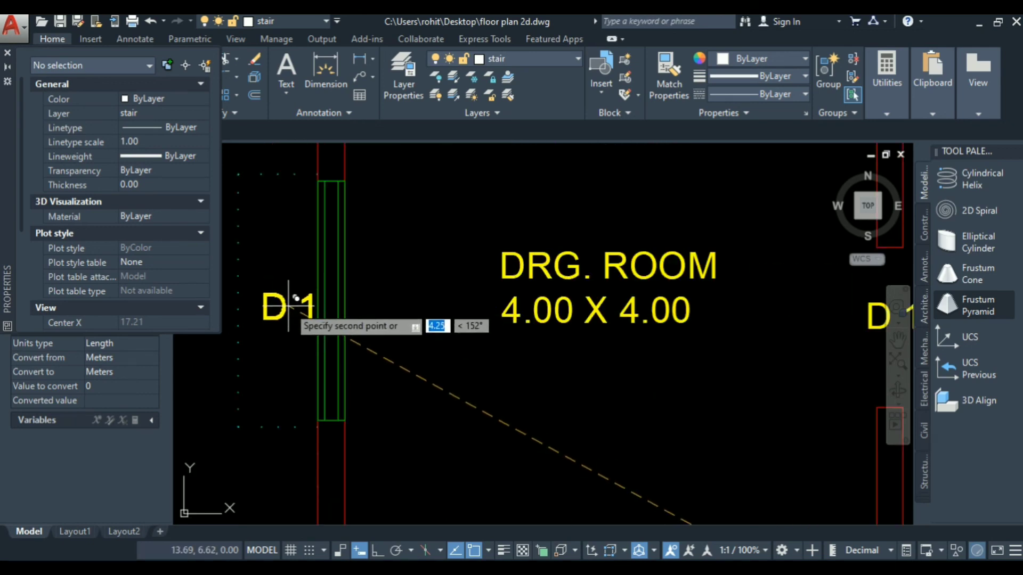
{"action": "scroll", "coordinate": [343, 474], "scroll_direction": "down", "scroll_amount": 4}
{"action": "scroll", "coordinate": [325, 274], "scroll_direction": "up", "scroll_amount": 2}
{"action": "scroll", "coordinate": [320, 283], "scroll_direction": "up", "scroll_amount": 2}
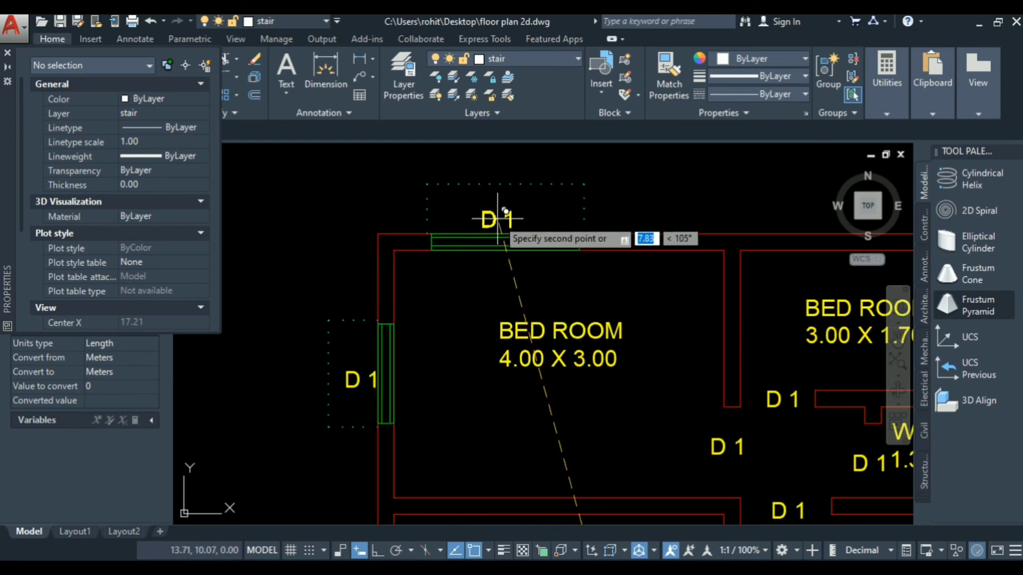
Place a copy of the "D 1" label just outside the upper-right room's window
{"action": "scroll", "coordinate": [426, 224], "scroll_direction": "down", "scroll_amount": 5}
{"action": "scroll", "coordinate": [516, 283], "scroll_direction": "up", "scroll_amount": 3}
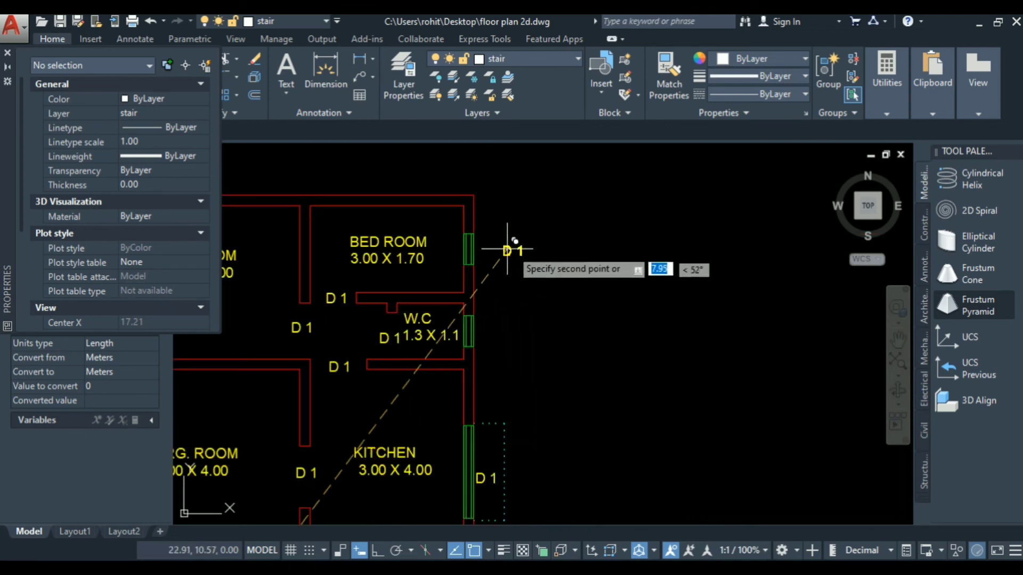
{"action": "left_click", "coordinate": [492, 246]}
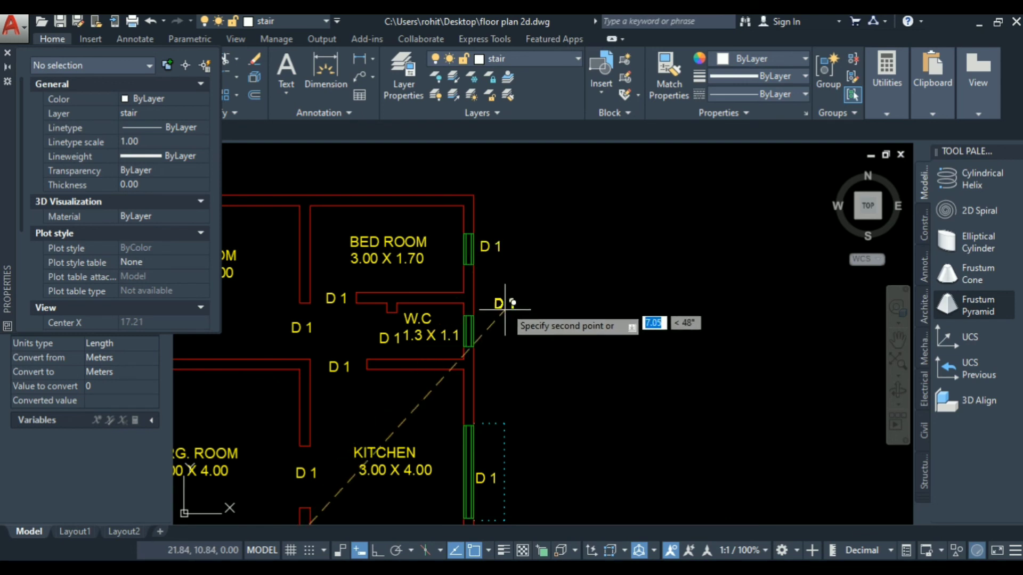
Place a final copy of the "D 1" label just outside the W.C. window and finish copying
{"action": "left_click", "coordinate": [491, 325]}
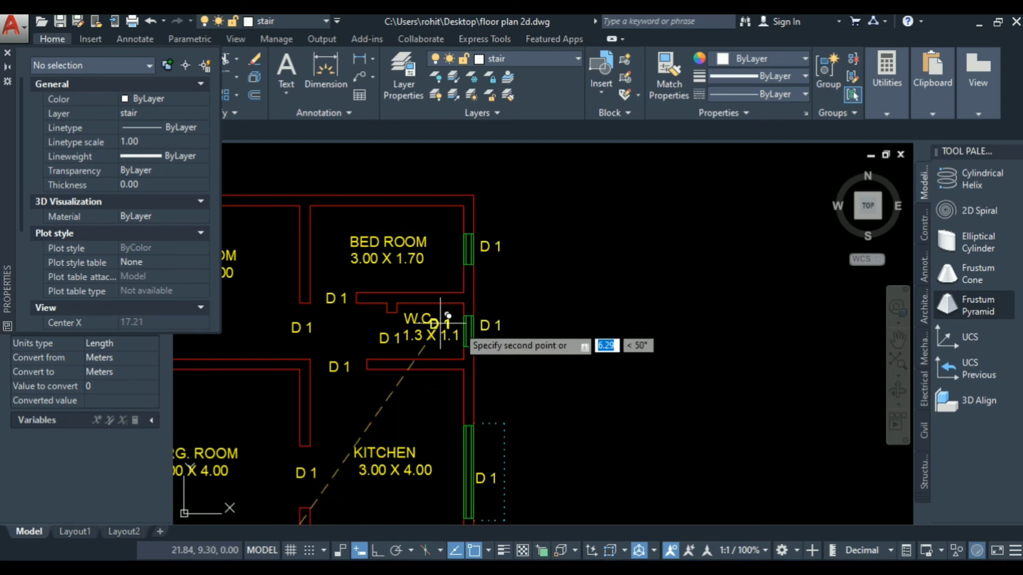
{"action": "scroll", "coordinate": [442, 256], "scroll_direction": "down", "scroll_amount": 4}
{"action": "scroll", "coordinate": [375, 398], "scroll_direction": "up", "scroll_amount": 4}
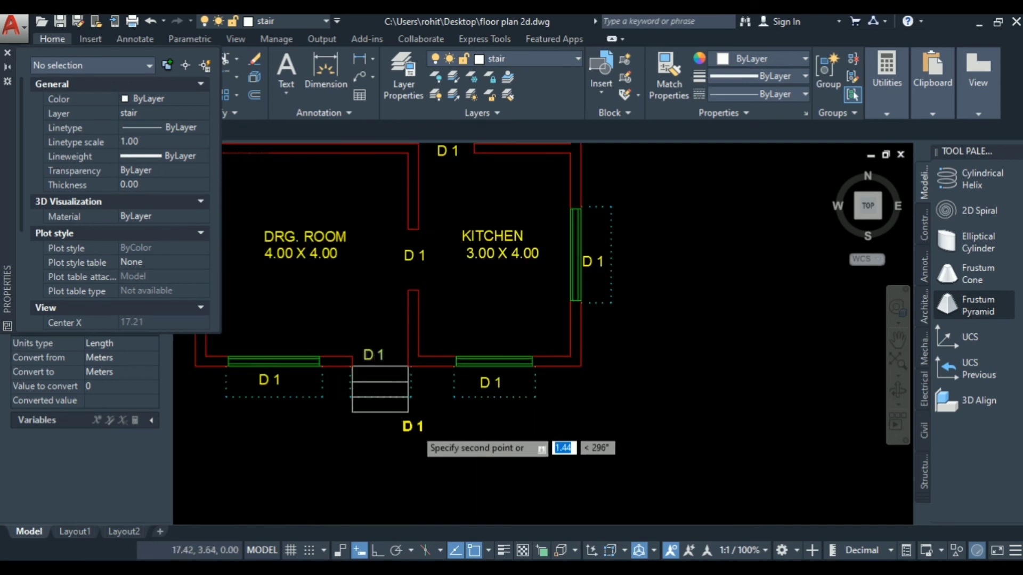
{"action": "scroll", "coordinate": [415, 431], "scroll_direction": "down", "scroll_amount": 5}
{"action": "key", "text": "Escape"}
Change the "D 1" label below the drawing room's lower window to "W 1"
{"action": "scroll", "coordinate": [357, 434], "scroll_direction": "up", "scroll_amount": 7}
{"action": "scroll", "coordinate": [381, 337], "scroll_direction": "up", "scroll_amount": 2}
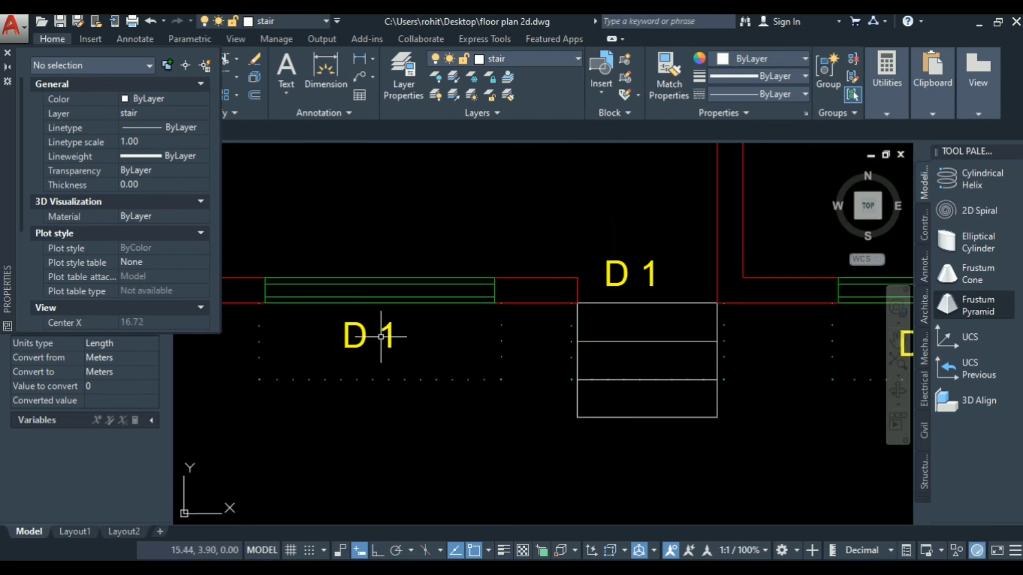
{"action": "left_click", "coordinate": [369, 329]}
{"action": "double_click", "coordinate": [410, 340]}
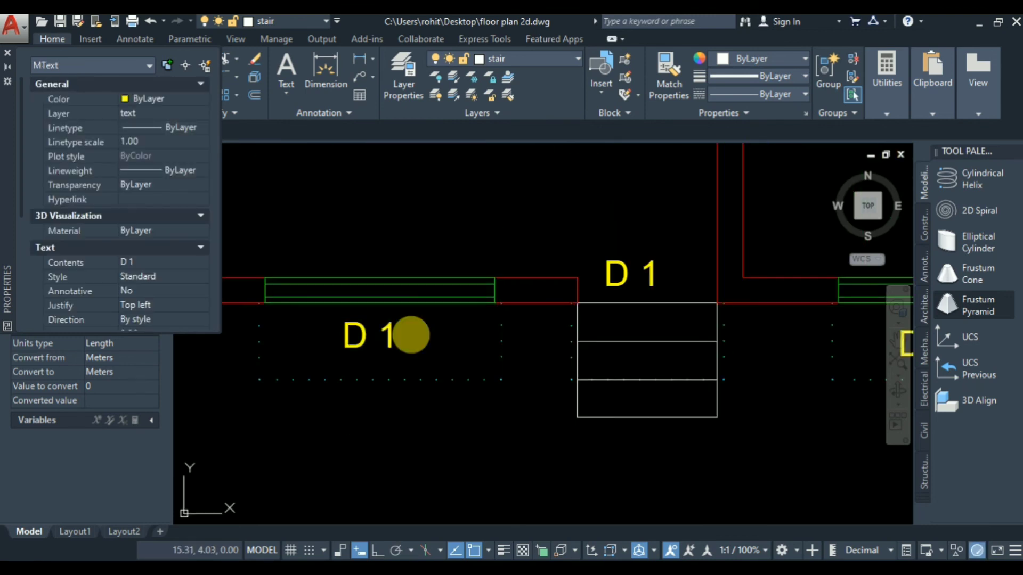
{"action": "left_click_drag", "start_coordinate": [367, 341], "coordinate": [318, 344]}
{"action": "type", "text": "W"}
{"action": "left_click", "coordinate": [436, 357]}
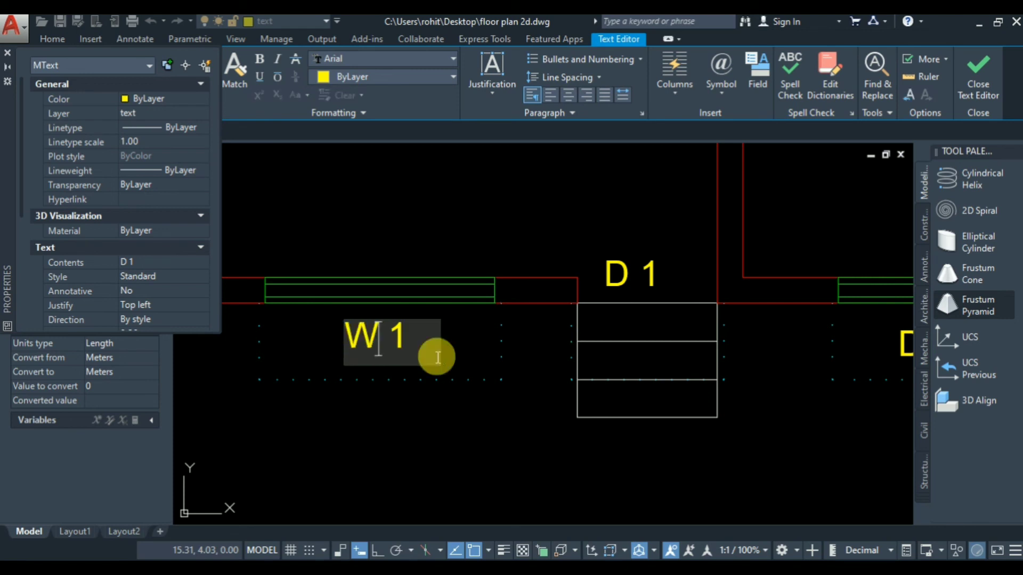
Change the label beside the drawing room's left window to "W 1"
{"action": "scroll", "coordinate": [530, 357], "scroll_direction": "down", "scroll_amount": 4}
{"action": "scroll", "coordinate": [531, 357], "scroll_direction": "up", "scroll_amount": 6}
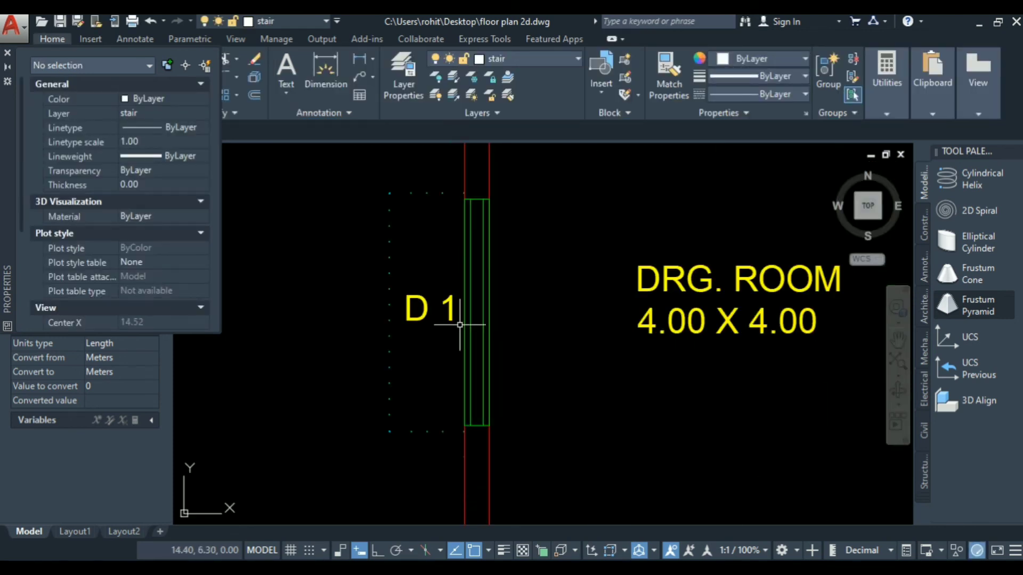
{"action": "left_click", "coordinate": [407, 305]}
{"action": "double_click", "coordinate": [409, 306]}
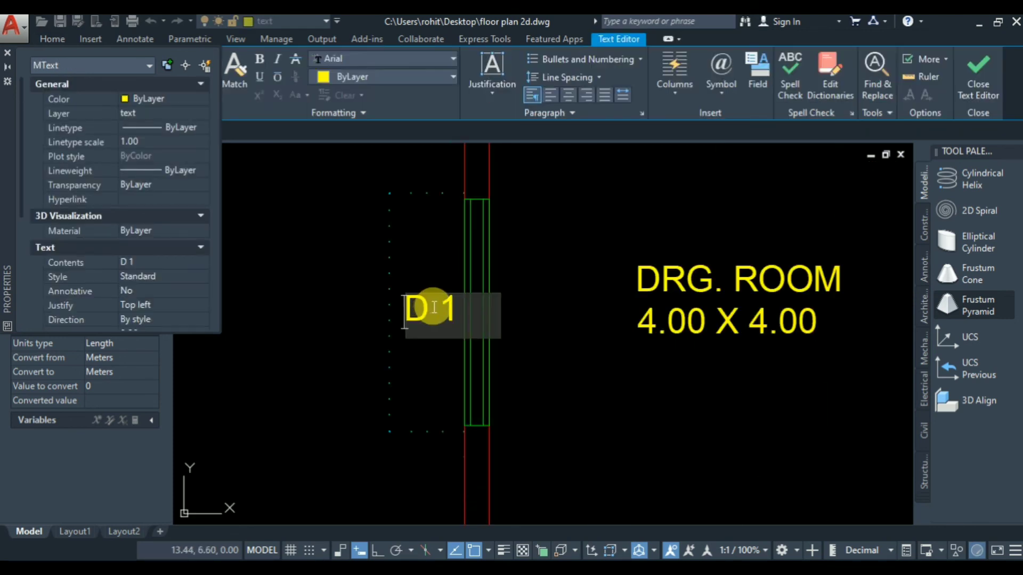
{"action": "type", "text": "W"}
{"action": "left_click", "coordinate": [397, 357]}
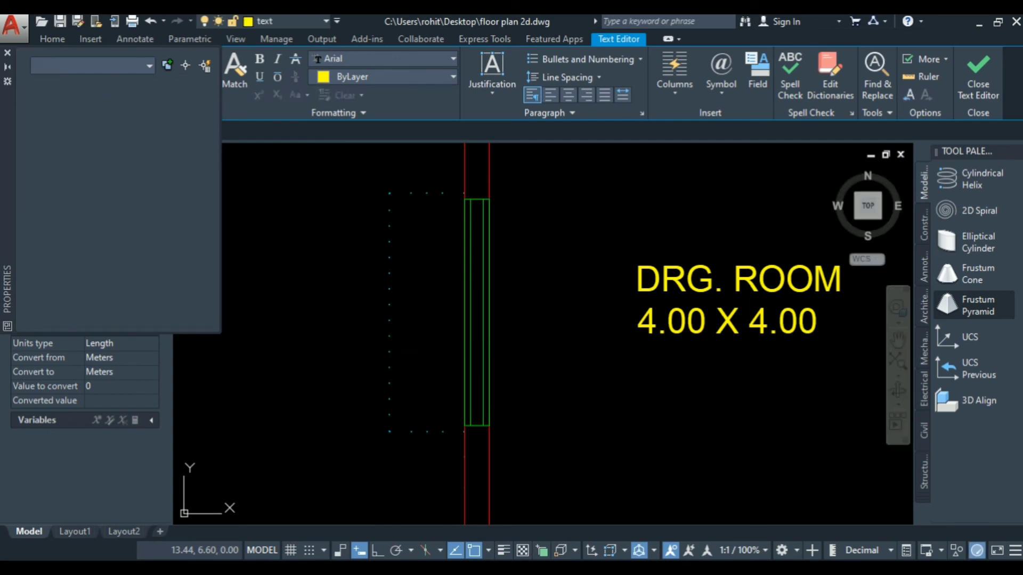
Change the label at the 4.00 X 3.00 bedroom's left window to "W 2"
{"action": "scroll", "coordinate": [398, 357], "scroll_direction": "down", "scroll_amount": 5}
{"action": "scroll", "coordinate": [414, 406], "scroll_direction": "down", "scroll_amount": 4}
{"action": "scroll", "coordinate": [414, 333], "scroll_direction": "up", "scroll_amount": 8}
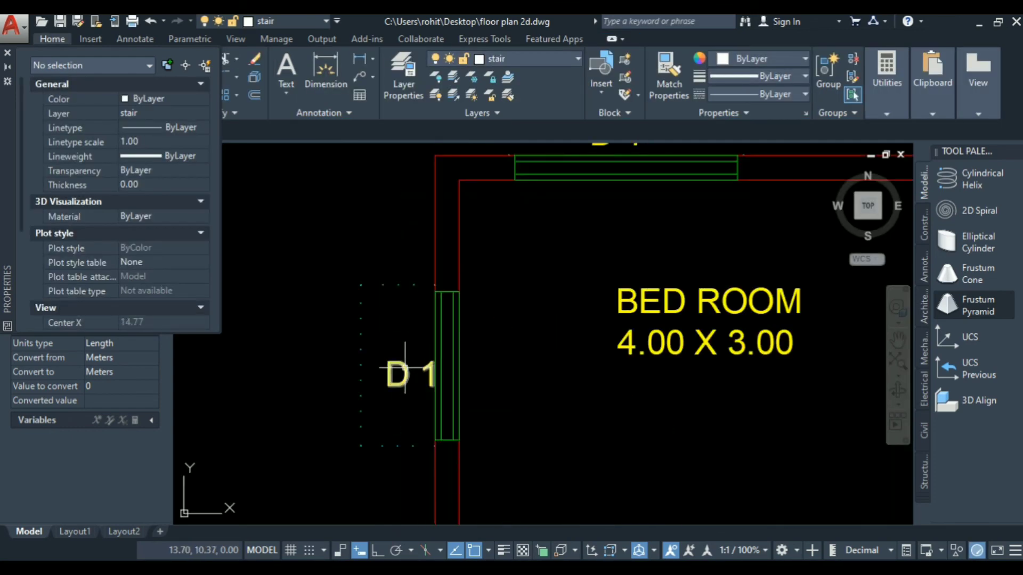
{"action": "left_click", "coordinate": [406, 374]}
{"action": "double_click", "coordinate": [381, 372]}
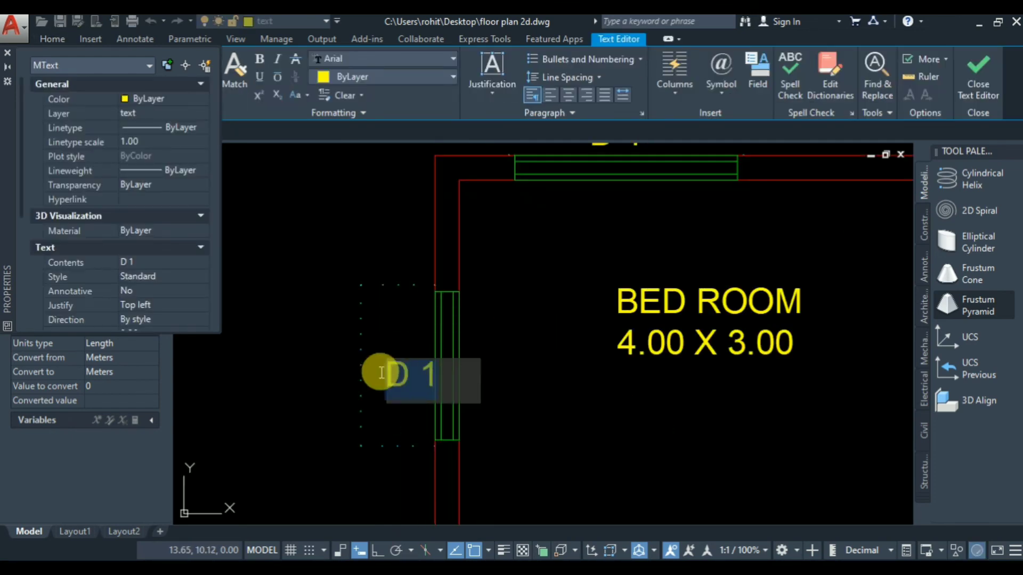
{"action": "type", "text": "W 2"}
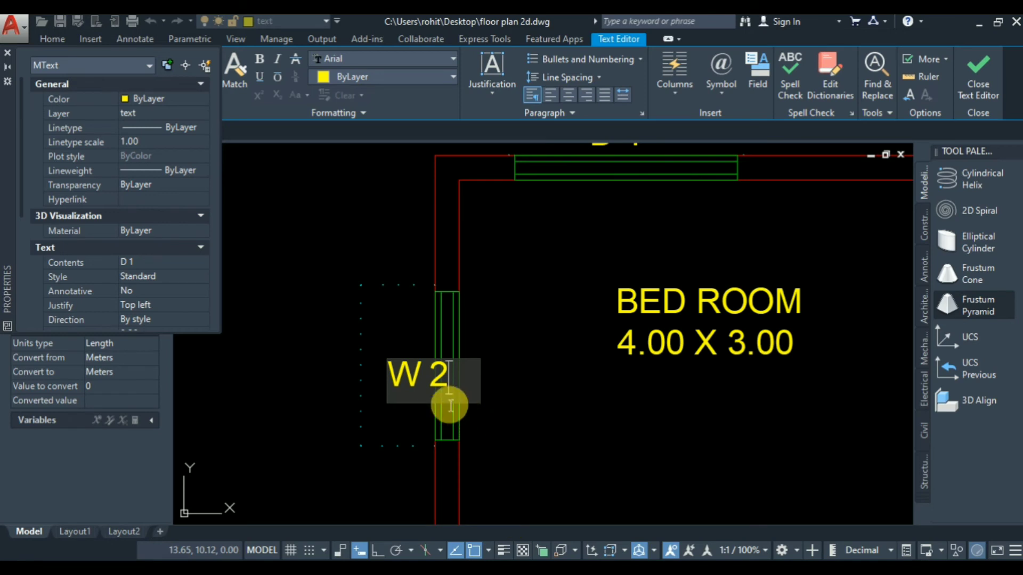
{"action": "left_click", "coordinate": [374, 322]}
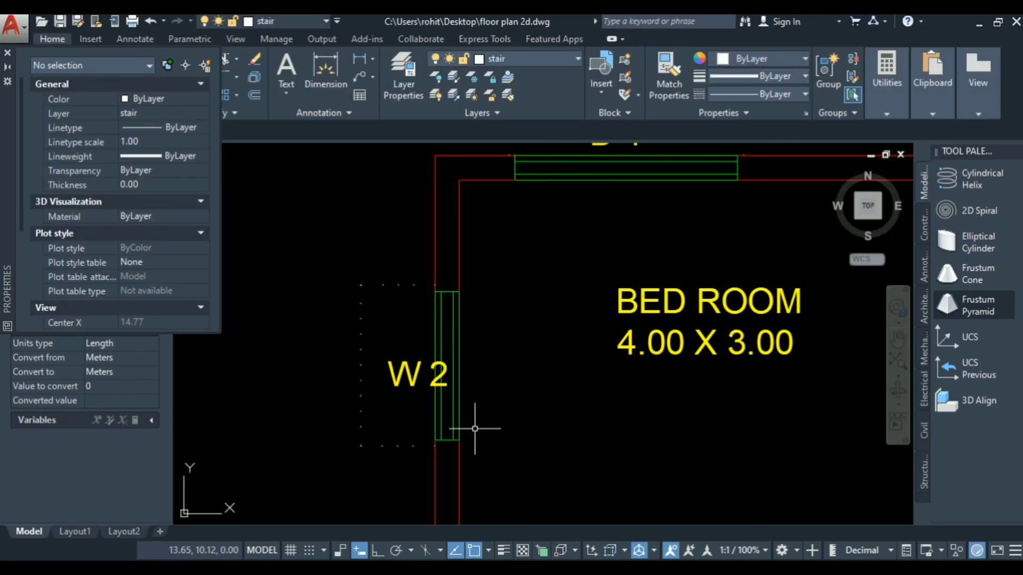
Move the "W 2" label left, off the window and inside the dotted shade outline
{"action": "left_click", "coordinate": [399, 365]}
{"action": "left_click", "coordinate": [388, 360]}
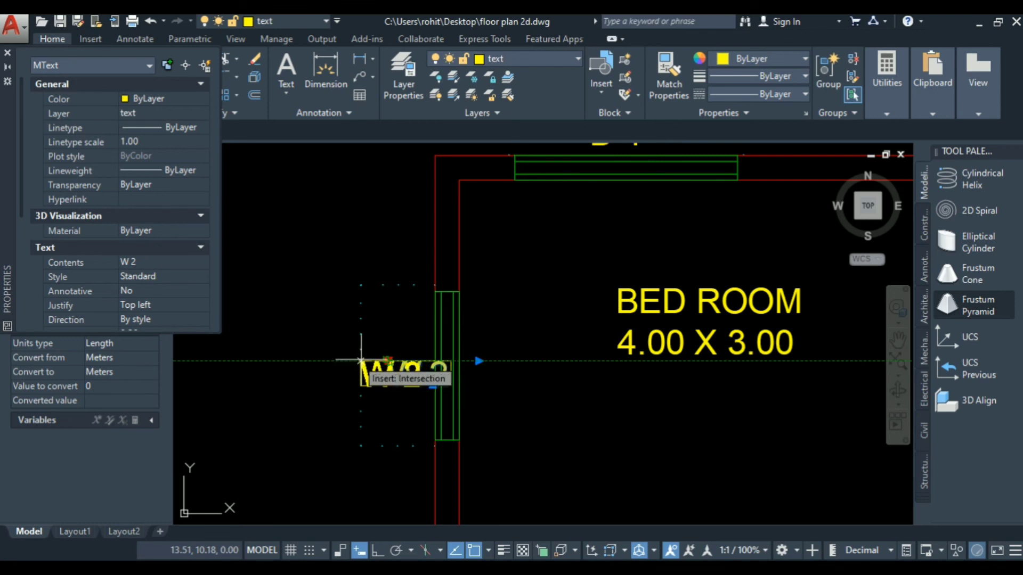
{"action": "left_click", "coordinate": [368, 361]}
{"action": "key", "text": "Escape"}
{"action": "scroll", "coordinate": [434, 445], "scroll_direction": "down", "scroll_amount": 6}
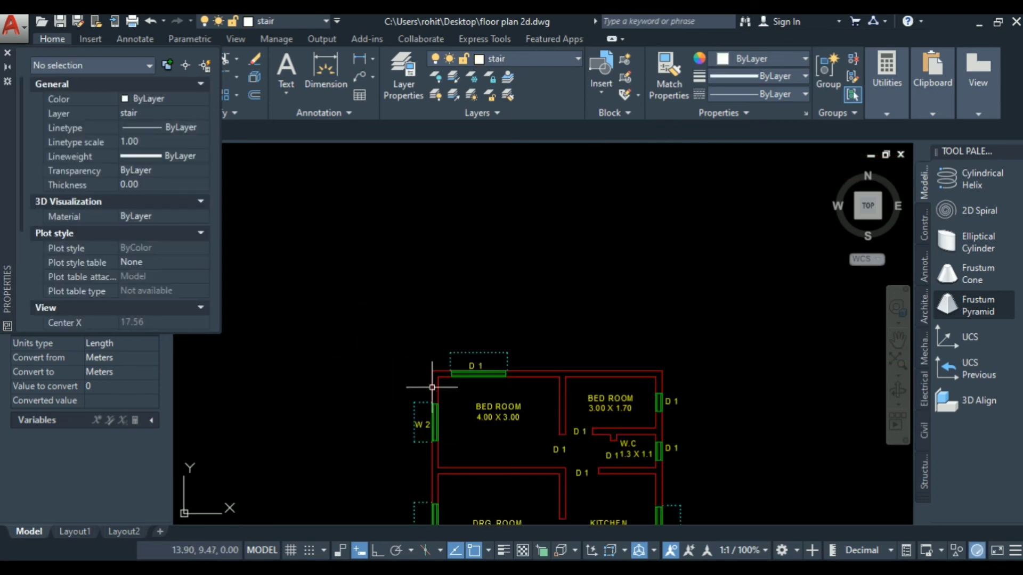
Change the label above the 4.00 X 3.00 bedroom's top window to "W 1"
{"action": "scroll", "coordinate": [457, 354], "scroll_direction": "up", "scroll_amount": 6}
{"action": "left_click", "coordinate": [539, 395]}
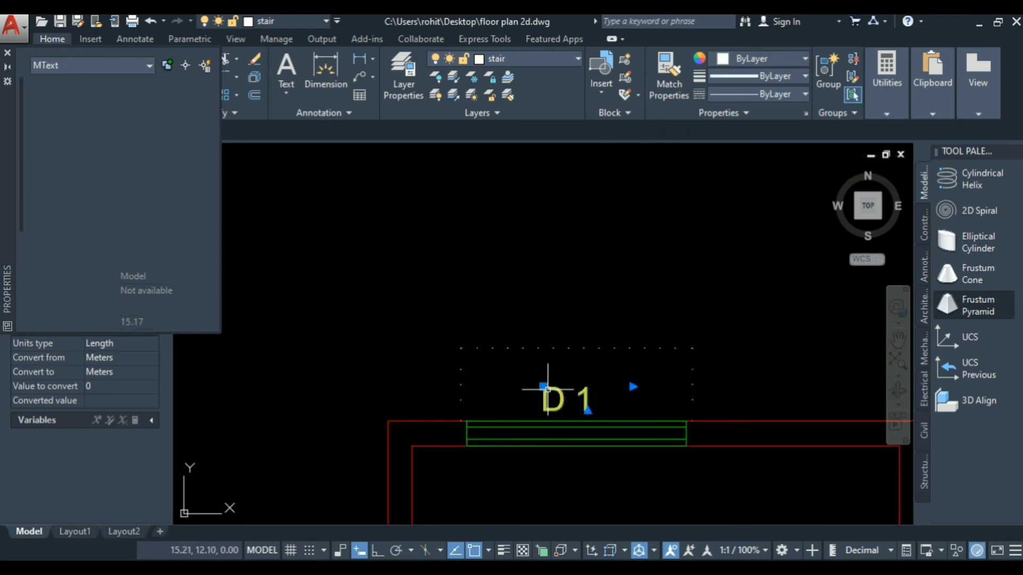
{"action": "double_click", "coordinate": [593, 402]}
{"action": "left_click_drag", "start_coordinate": [595, 403], "coordinate": [516, 405]}
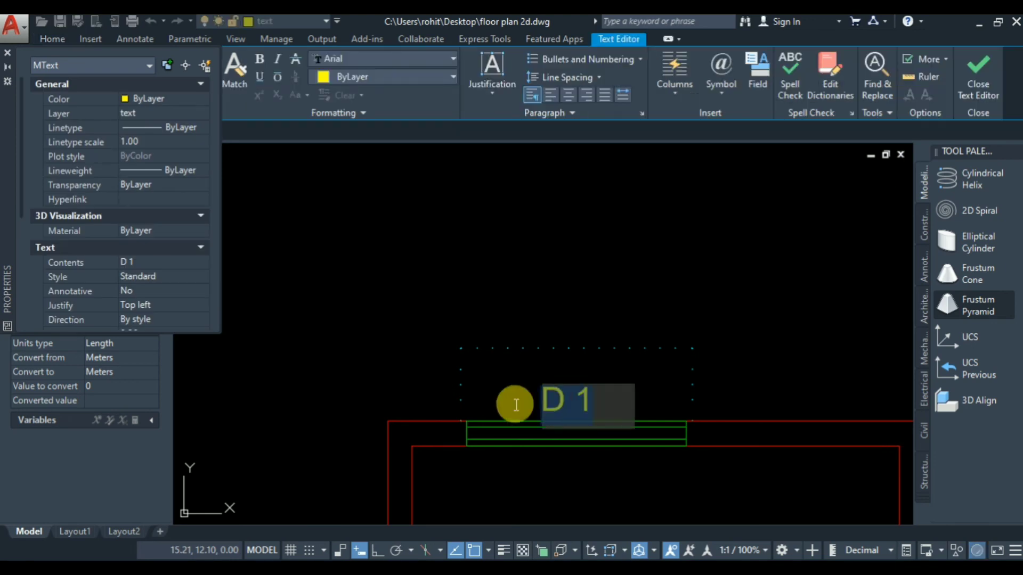
{"action": "type", "text": "W 1"}
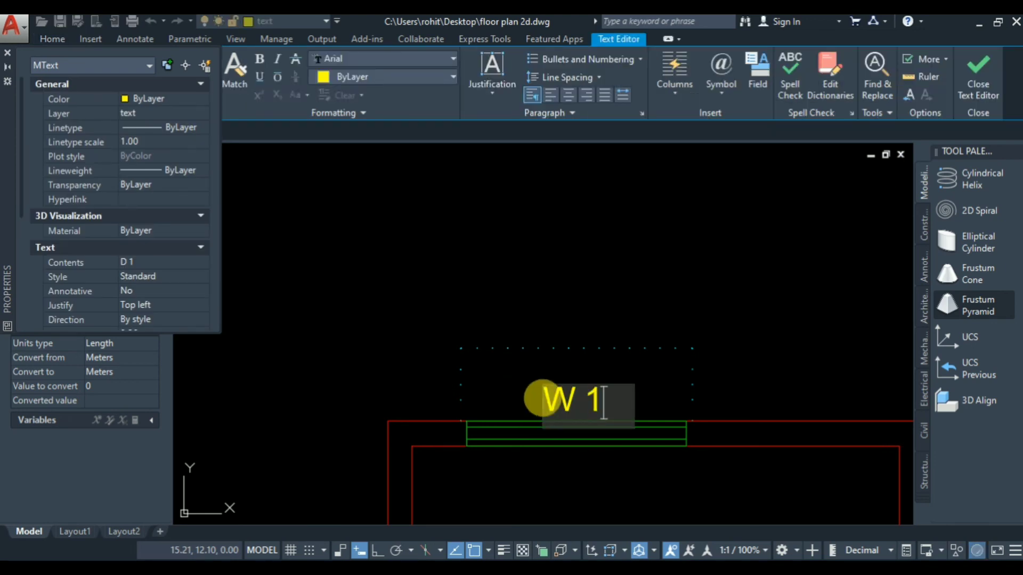
{"action": "left_click", "coordinate": [633, 309]}
Change the label outside the upper-right 3.00 X 1.70 room's window to "V"
{"action": "scroll", "coordinate": [465, 285], "scroll_direction": "down", "scroll_amount": 4}
{"action": "scroll", "coordinate": [603, 346], "scroll_direction": "up", "scroll_amount": 6}
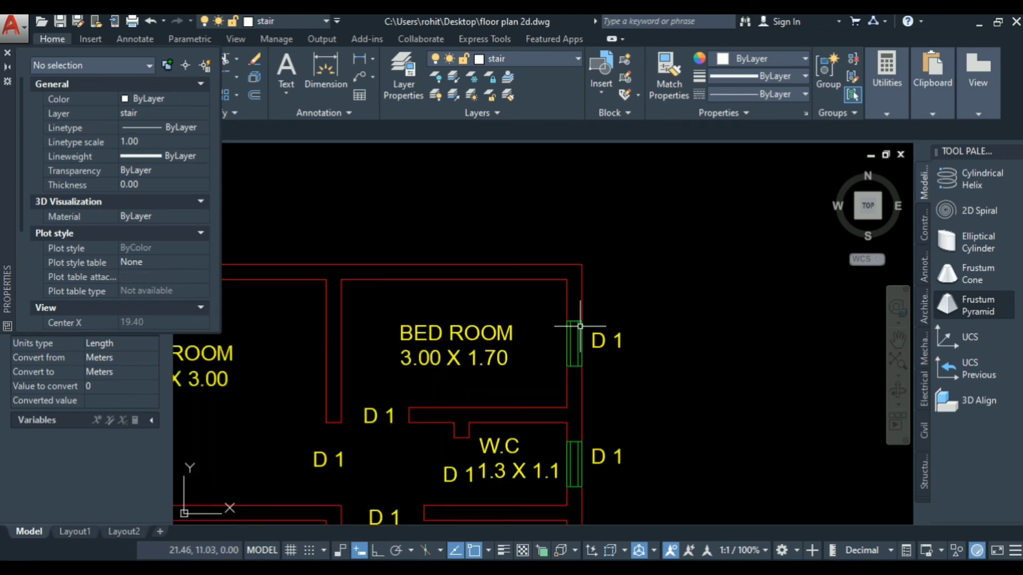
{"action": "left_click", "coordinate": [603, 346]}
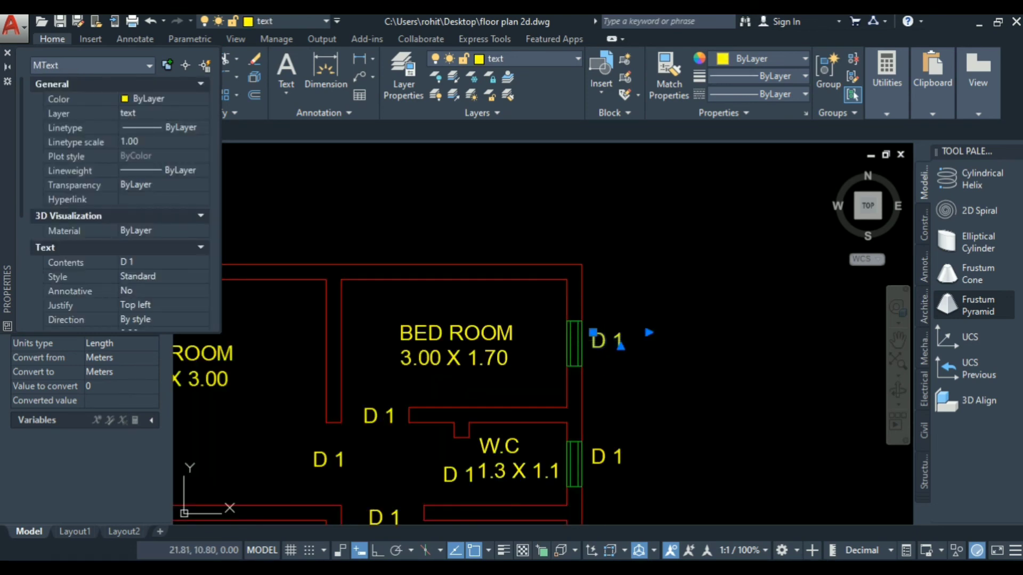
{"action": "double_click", "coordinate": [603, 344]}
{"action": "type", "text": "W"}
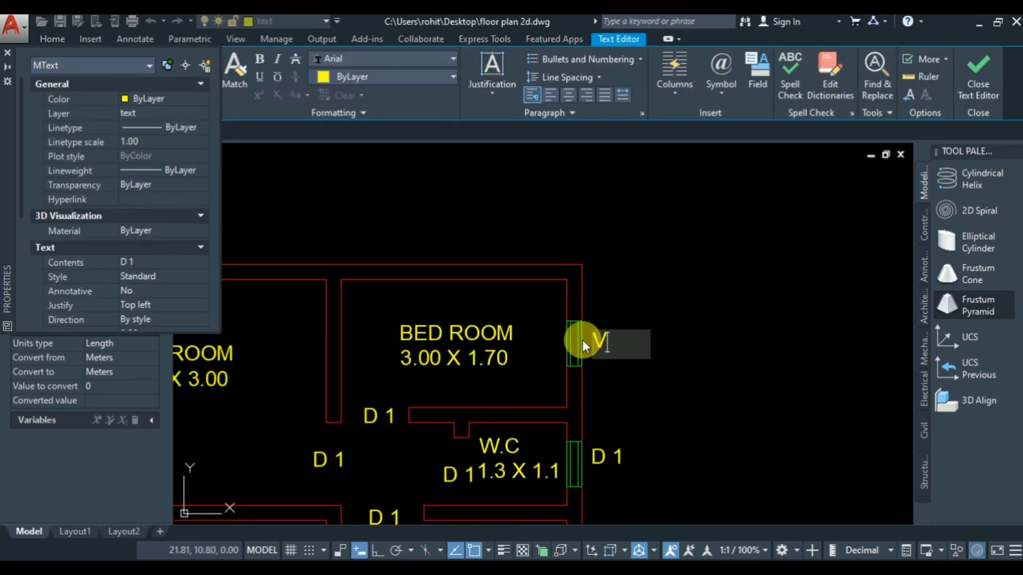
{"action": "left_click", "coordinate": [642, 440]}
Change the label outside the W.C. window to "V"
{"action": "left_click", "coordinate": [599, 457]}
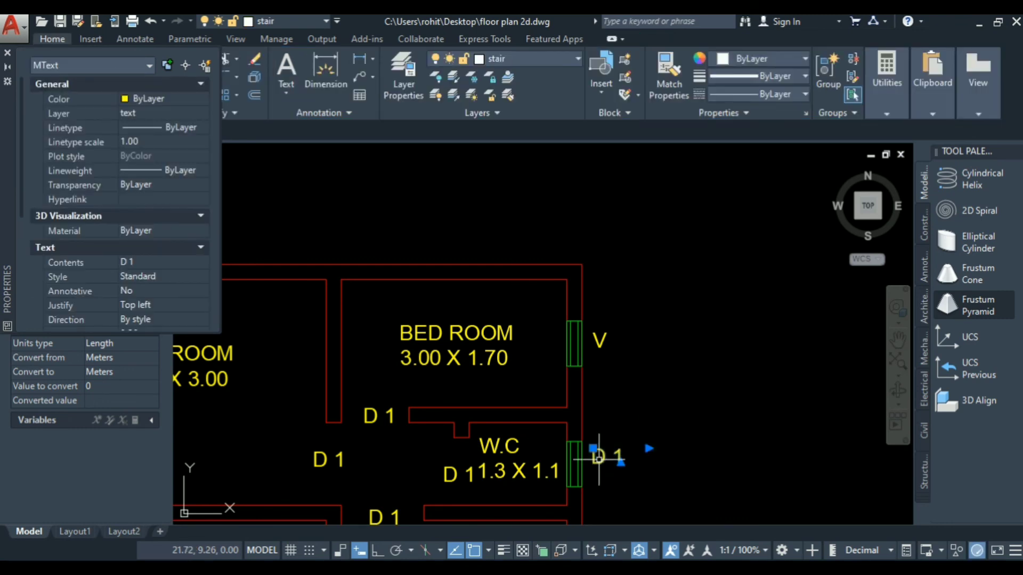
{"action": "double_click", "coordinate": [612, 459]}
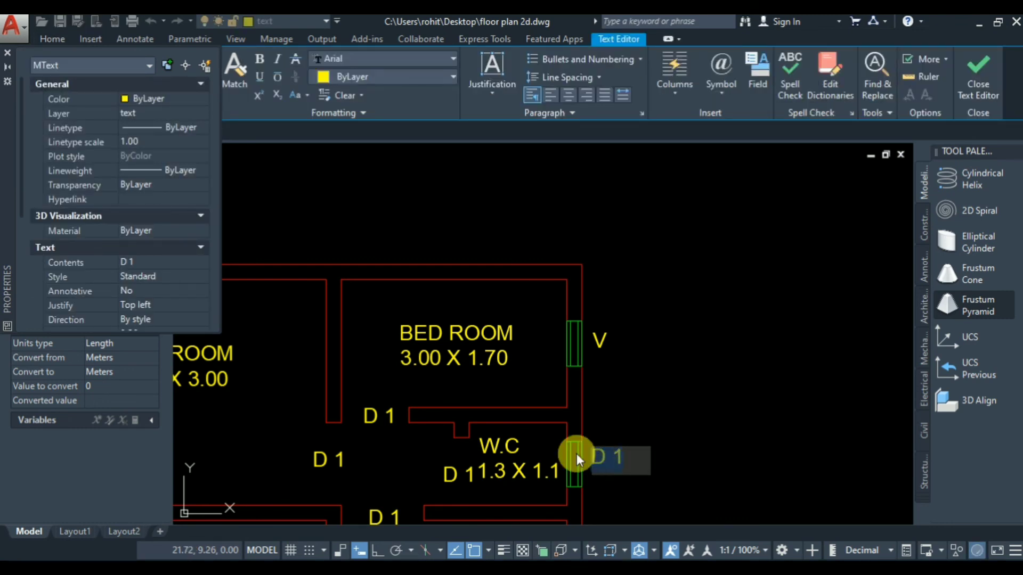
{"action": "type", "text": "V"}
{"action": "left_click", "coordinate": [657, 380]}
Change the label beside the kitchen's right window to "W 1"
{"action": "scroll", "coordinate": [628, 330], "scroll_direction": "down", "scroll_amount": 6}
{"action": "scroll", "coordinate": [600, 336], "scroll_direction": "up", "scroll_amount": 5}
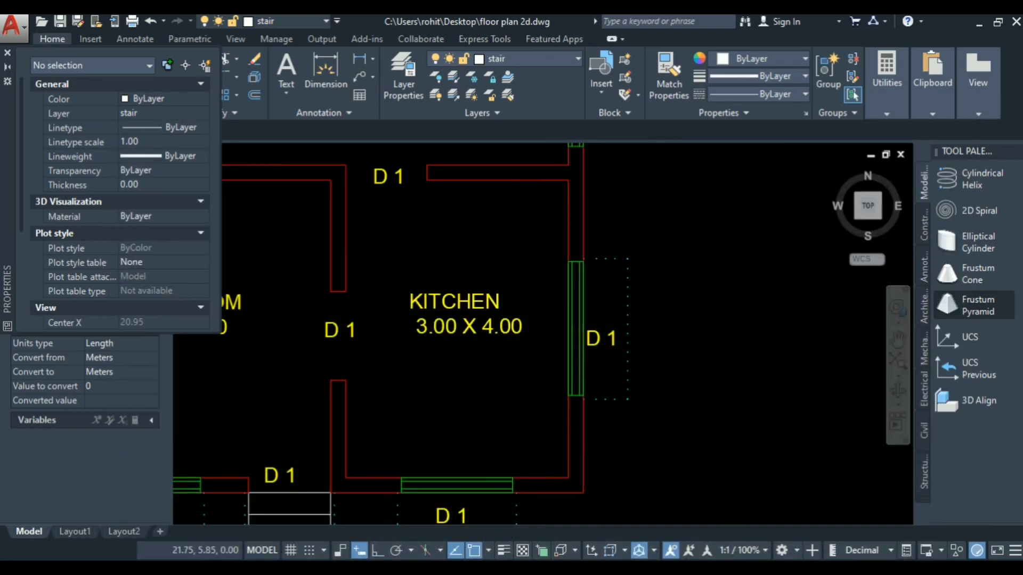
{"action": "scroll", "coordinate": [599, 341], "scroll_direction": "up", "scroll_amount": 4}
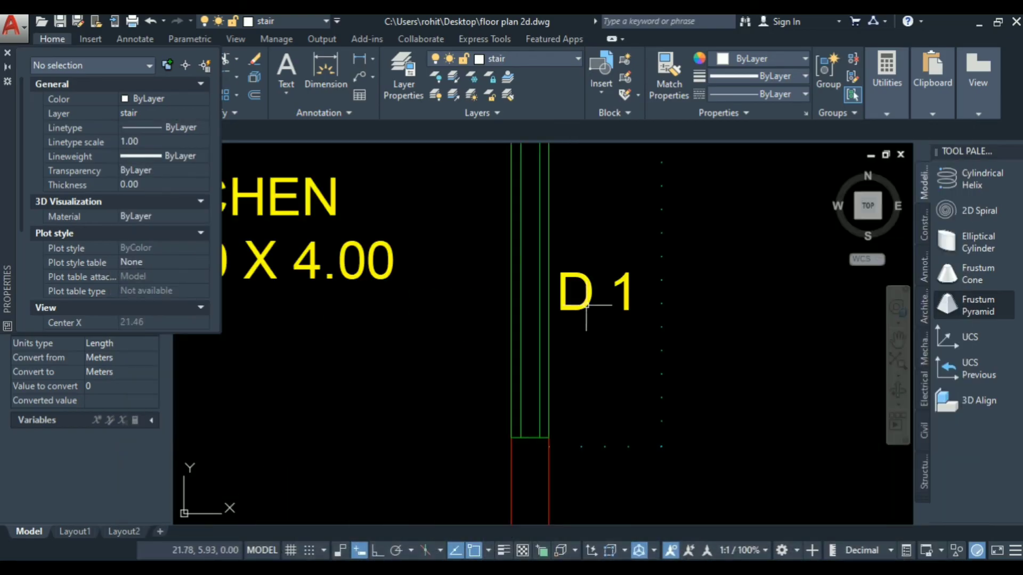
{"action": "double_click", "coordinate": [599, 343]}
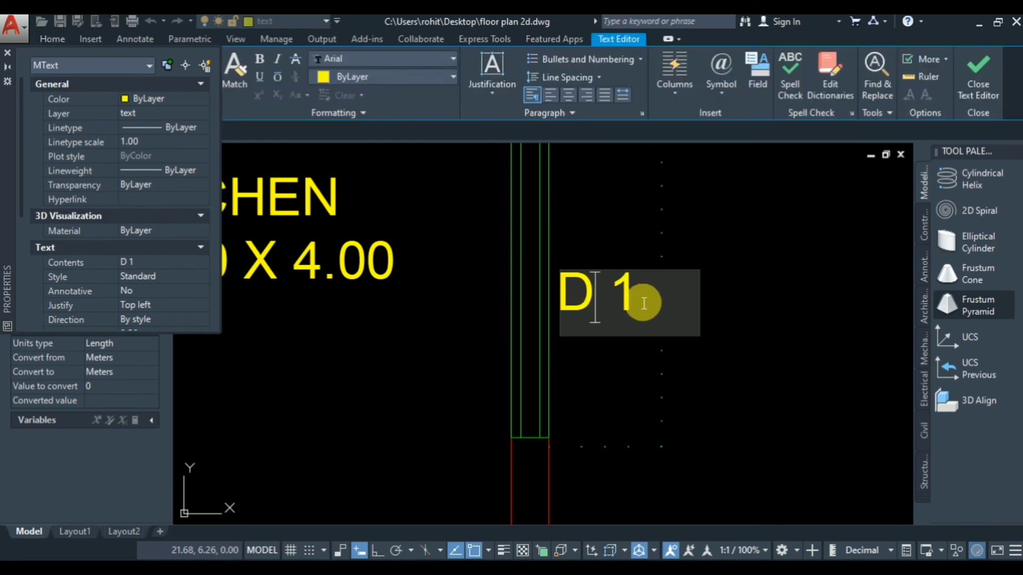
{"action": "left_click_drag", "start_coordinate": [646, 299], "coordinate": [548, 296]}
{"action": "type", "text": "W 1"}
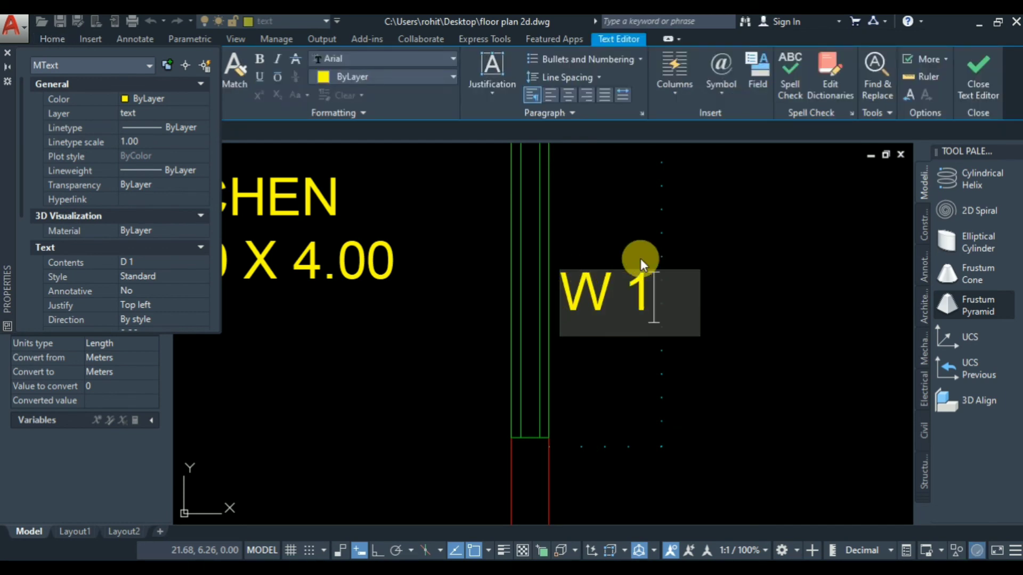
{"action": "scroll", "coordinate": [644, 260], "scroll_direction": "down", "scroll_amount": 3}
{"action": "left_click", "coordinate": [498, 439]}
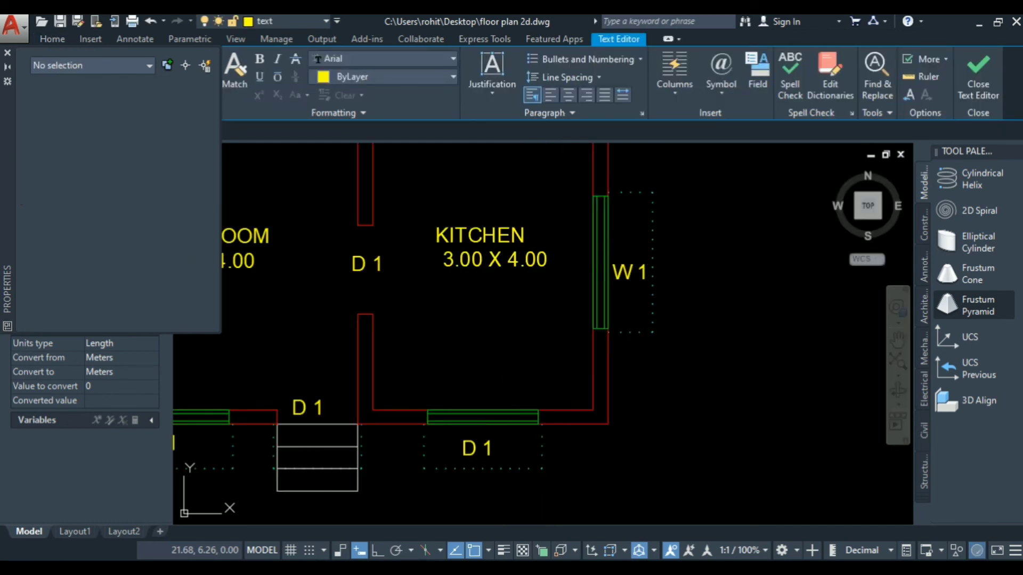
Change the label below the kitchen's lower window to "W 3"
{"action": "left_click", "coordinate": [482, 447]}
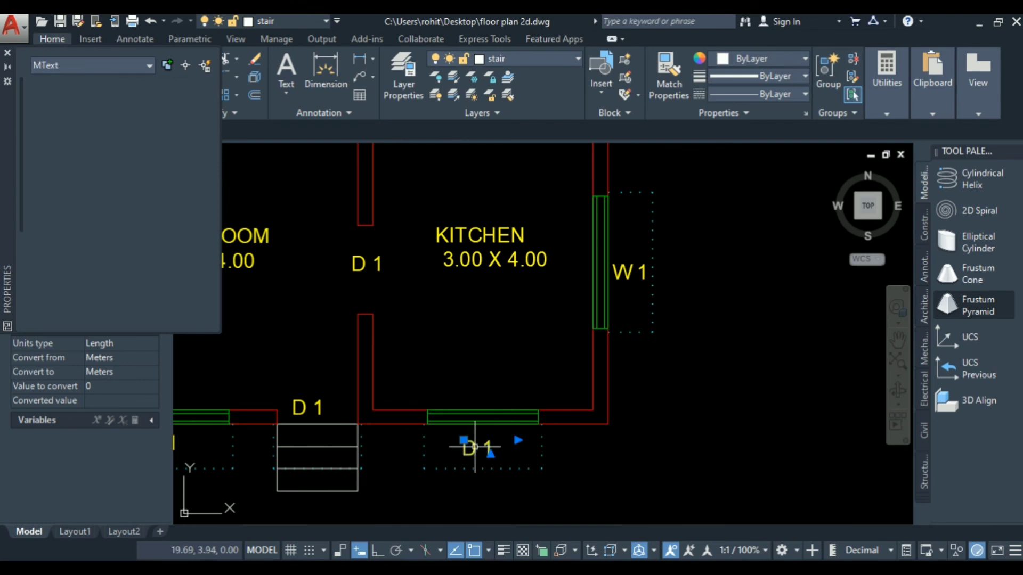
{"action": "double_click", "coordinate": [493, 454]}
{"action": "left_click_drag", "start_coordinate": [493, 453], "coordinate": [442, 439]}
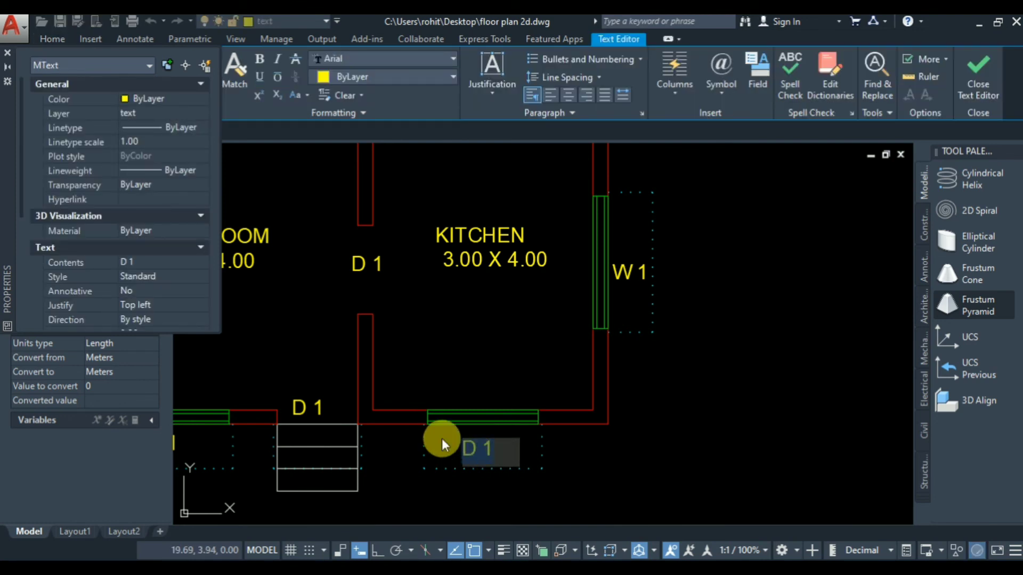
{"action": "type", "text": "W 3"}
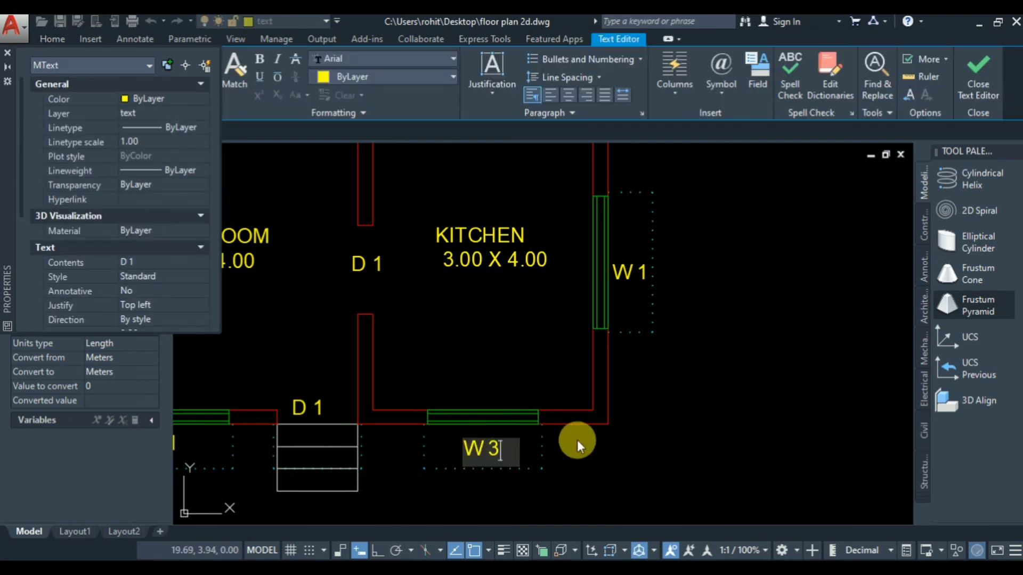
{"action": "left_click", "coordinate": [577, 440]}
Check the reference drawing in Photos and change the label in the opening between drawing room and kitchen to "G 1"
{"action": "scroll", "coordinate": [581, 331], "scroll_direction": "down", "scroll_amount": 4}
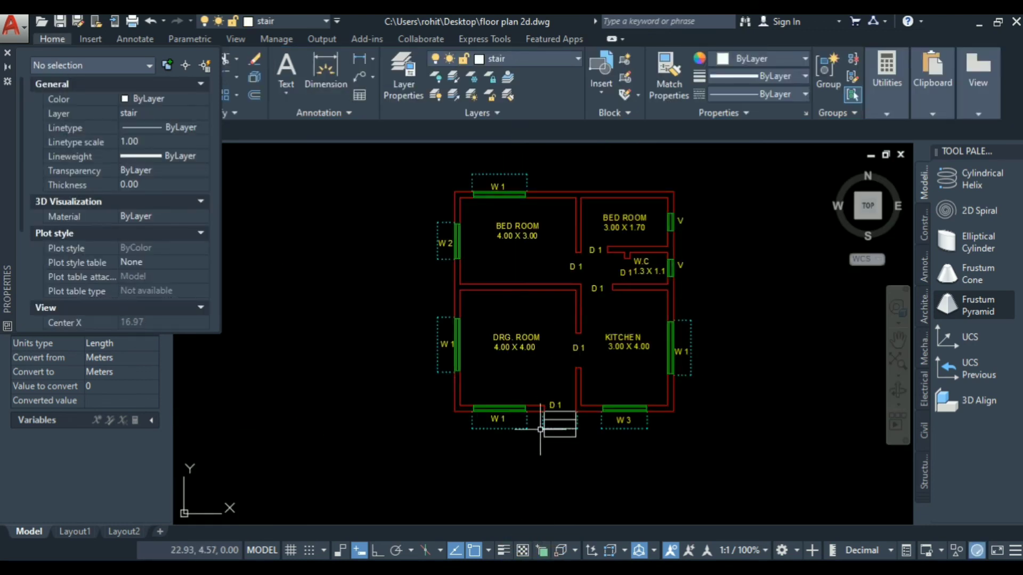
{"action": "scroll", "coordinate": [540, 421], "scroll_direction": "up", "scroll_amount": 5}
{"action": "scroll", "coordinate": [586, 447], "scroll_direction": "down", "scroll_amount": 5}
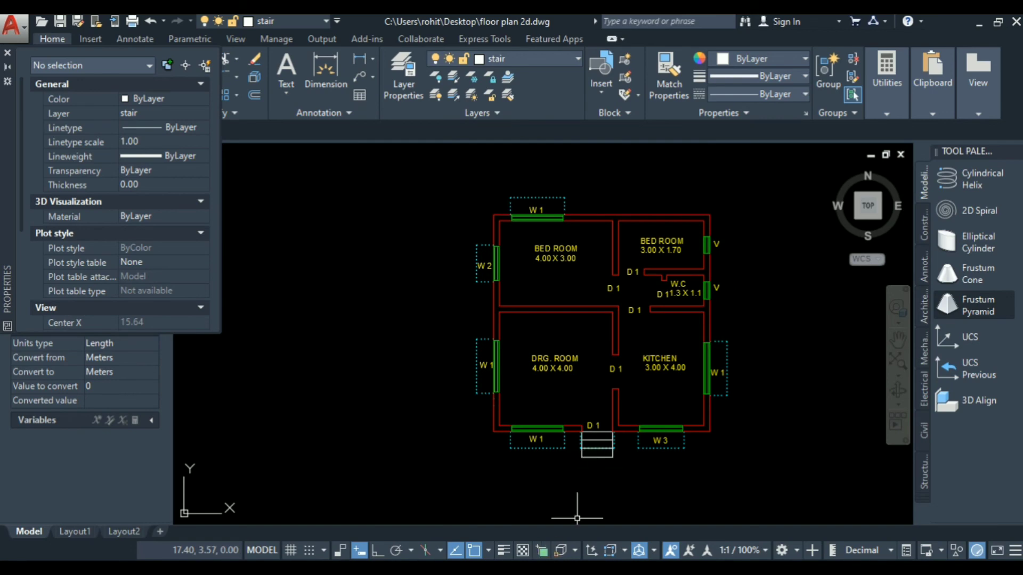
{"action": "key", "text": "alt+Tab"}
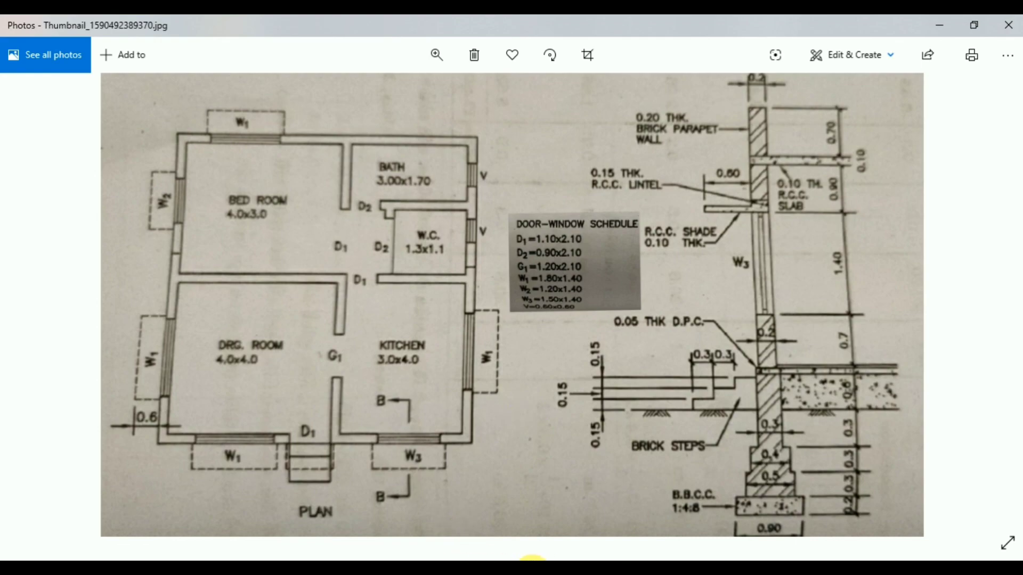
{"action": "key", "text": "alt+Tab"}
{"action": "scroll", "coordinate": [640, 376], "scroll_direction": "up", "scroll_amount": 4}
{"action": "scroll", "coordinate": [498, 346], "scroll_direction": "up", "scroll_amount": 3}
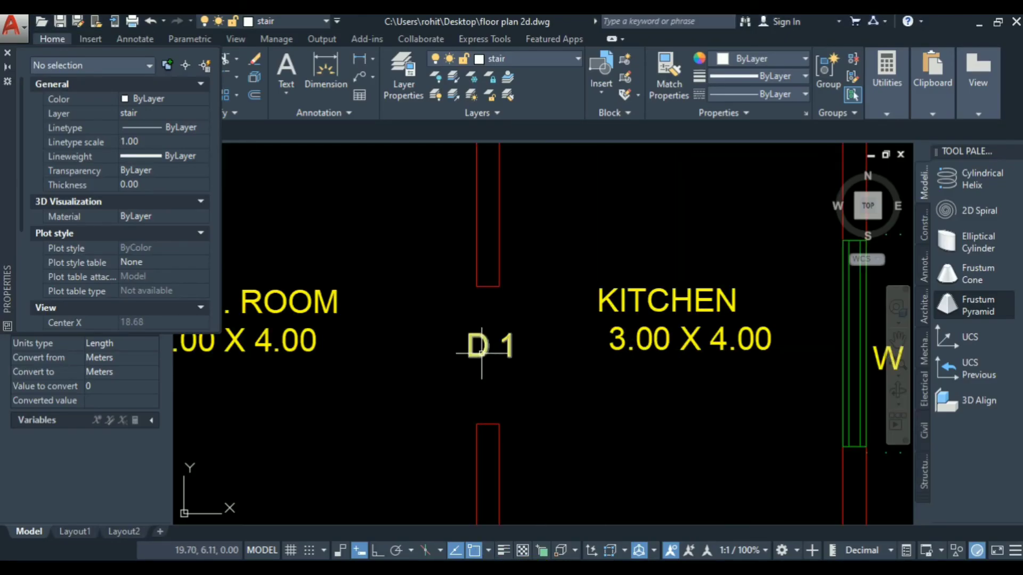
{"action": "left_click", "coordinate": [481, 352]}
{"action": "double_click", "coordinate": [456, 347]}
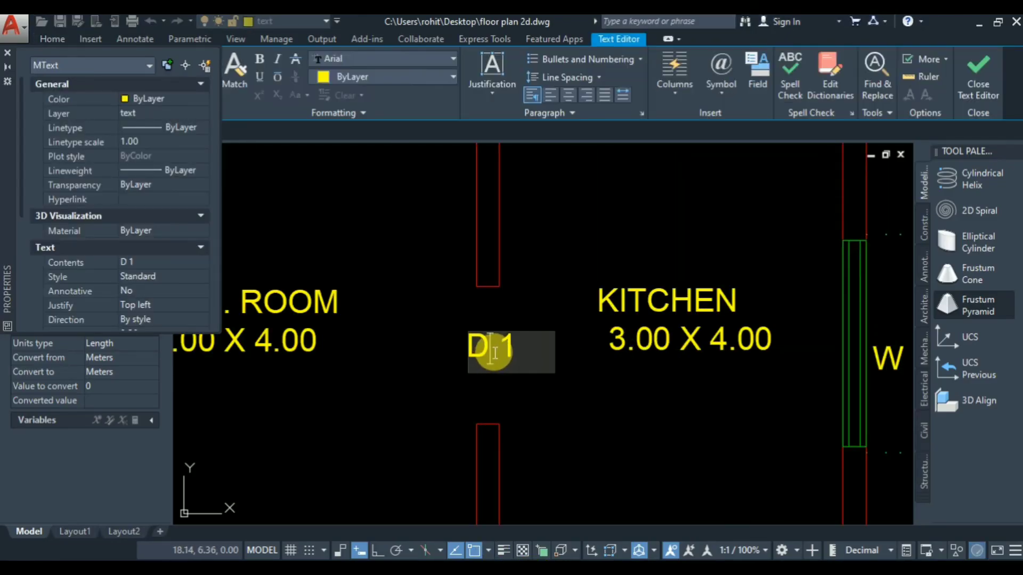
{"action": "type", "text": "G"}
{"action": "left_click", "coordinate": [456, 346]}
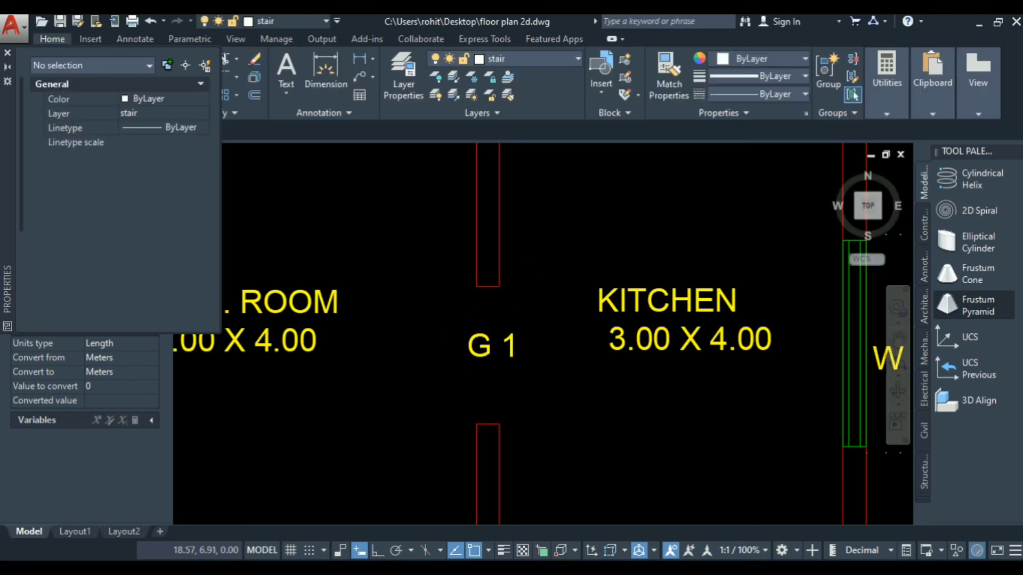
Check the reference drawing again and change the door label of the 3.00 X 1.70 room to "D 2"
{"action": "scroll", "coordinate": [402, 453], "scroll_direction": "down", "scroll_amount": 3}
{"action": "scroll", "coordinate": [420, 384], "scroll_direction": "up", "scroll_amount": 1}
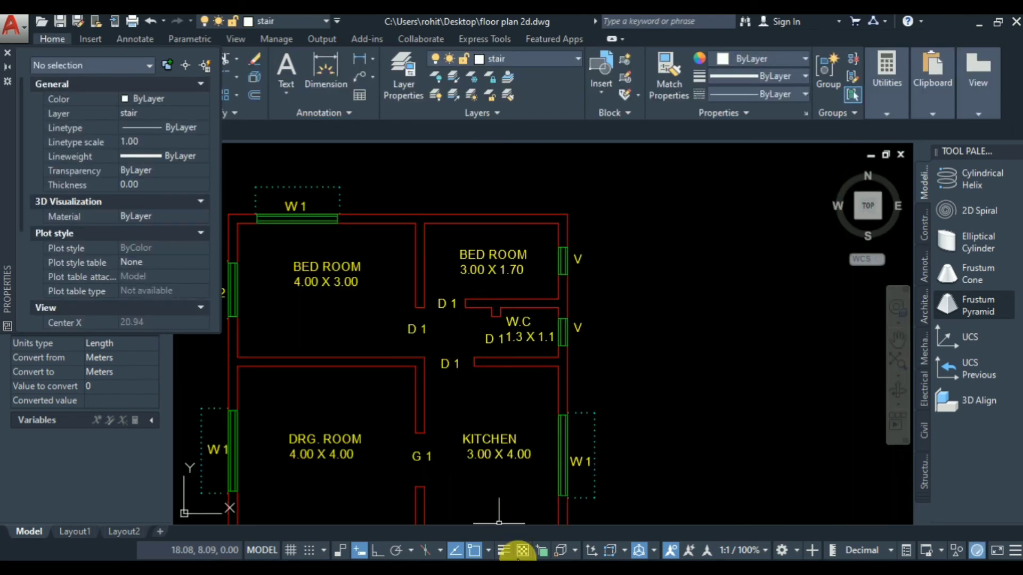
{"action": "left_click", "coordinate": [572, 559]}
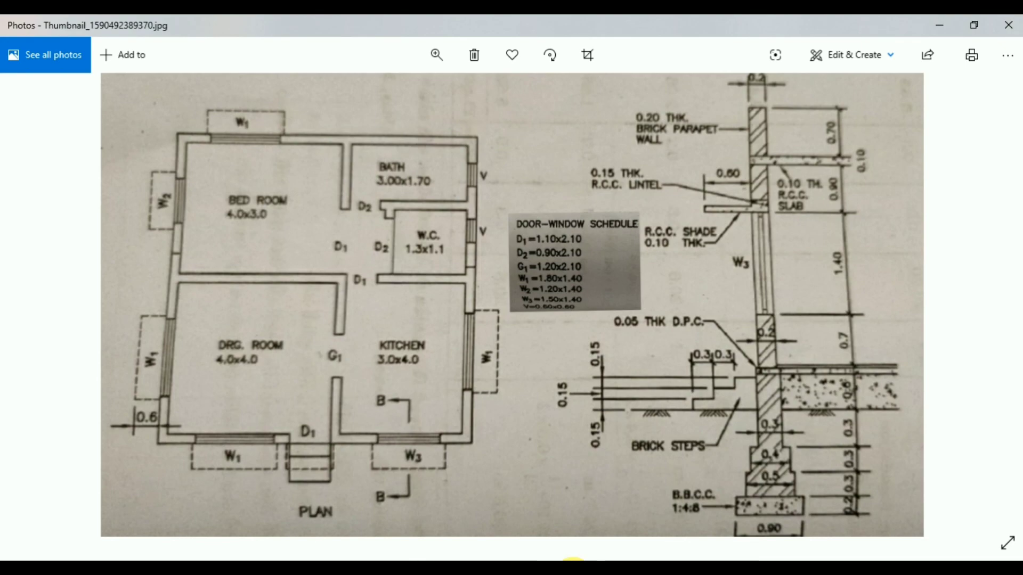
{"action": "left_click", "coordinate": [573, 559]}
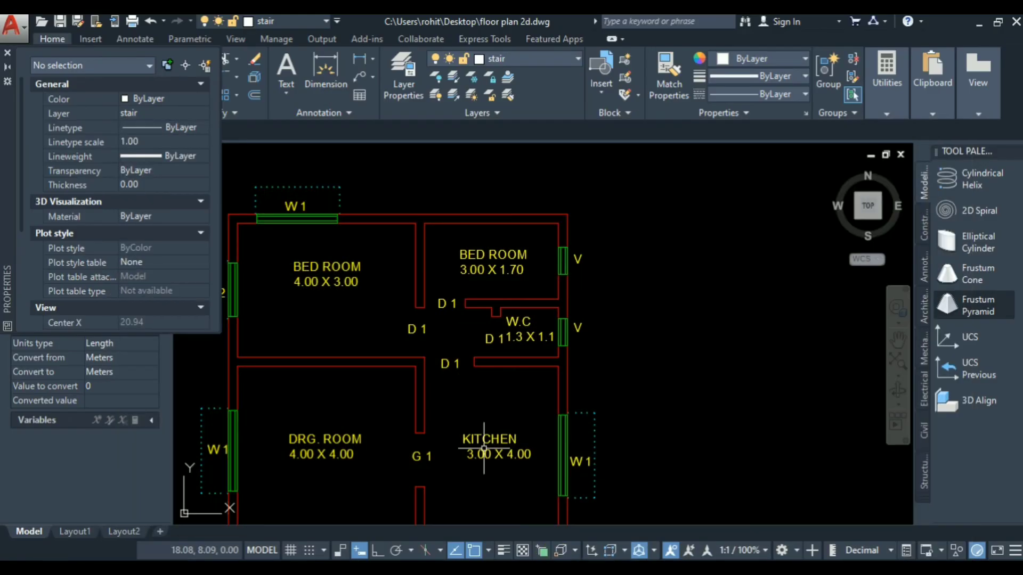
{"action": "scroll", "coordinate": [456, 325], "scroll_direction": "up", "scroll_amount": 5}
{"action": "left_click", "coordinate": [441, 250]}
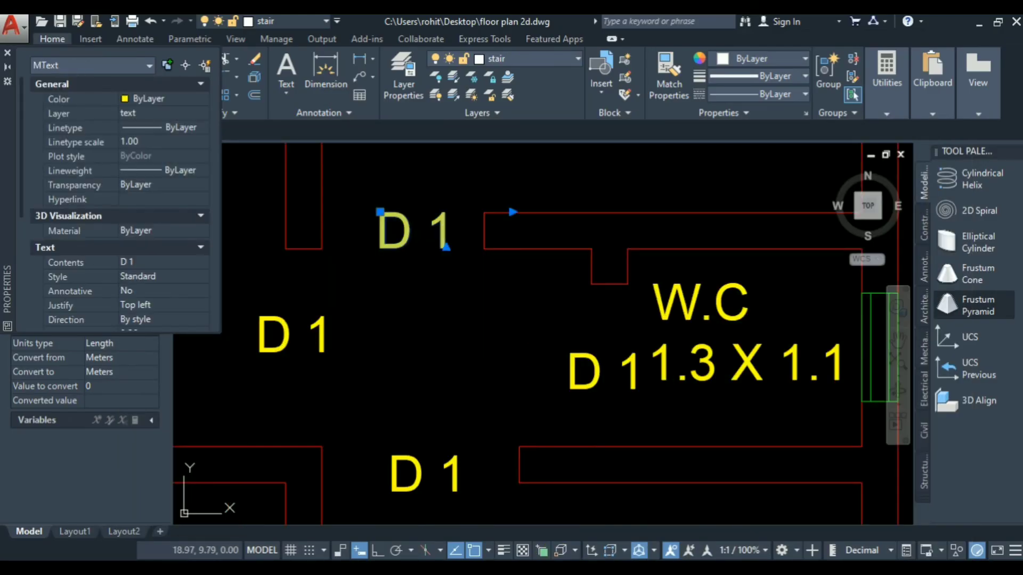
{"action": "double_click", "coordinate": [446, 234]}
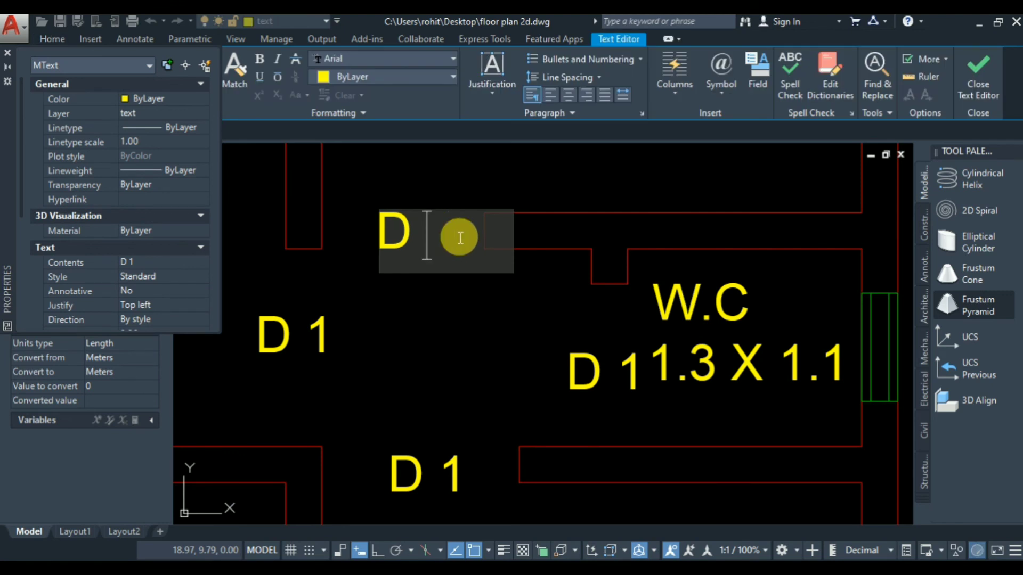
{"action": "type", "text": "2"}
{"action": "left_click", "coordinate": [618, 374]}
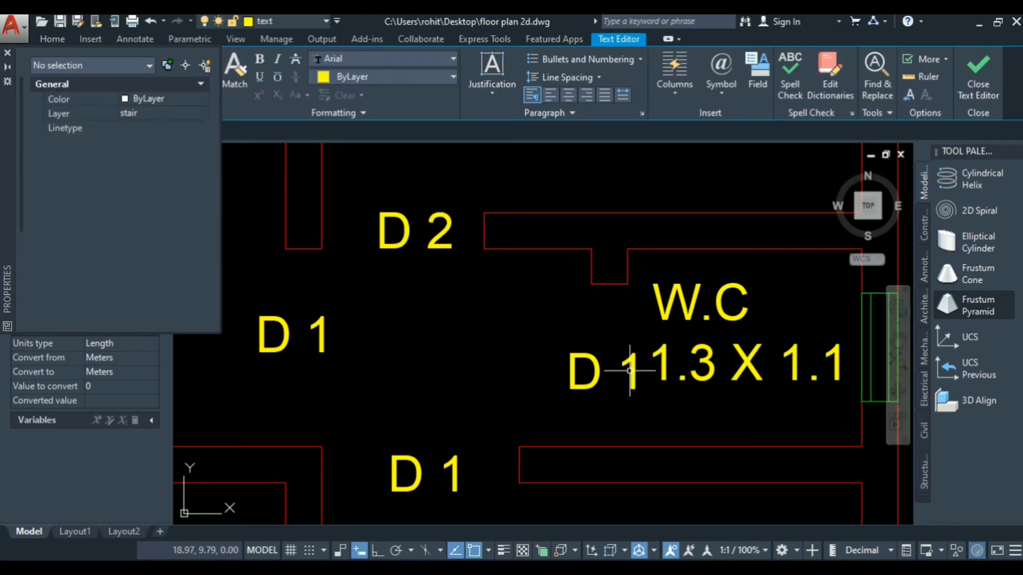
Change the W.C. door label beside the 1.3 X 1.1 room size to "D 2"
{"action": "left_click", "coordinate": [618, 374]}
{"action": "double_click", "coordinate": [634, 373]}
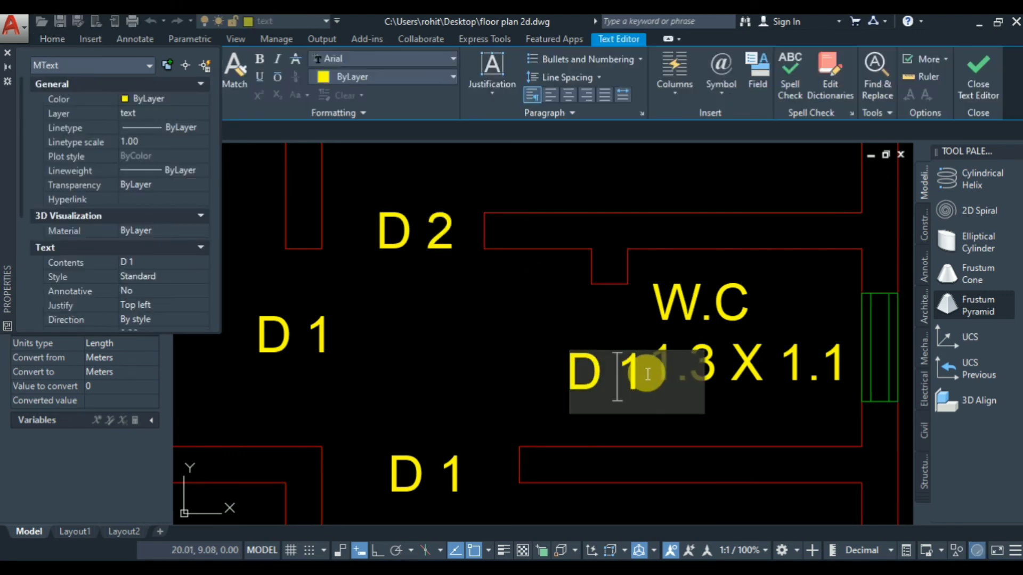
{"action": "key", "text": "BackSpace"}
{"action": "type", "text": "2"}
{"action": "left_click", "coordinate": [546, 321]}
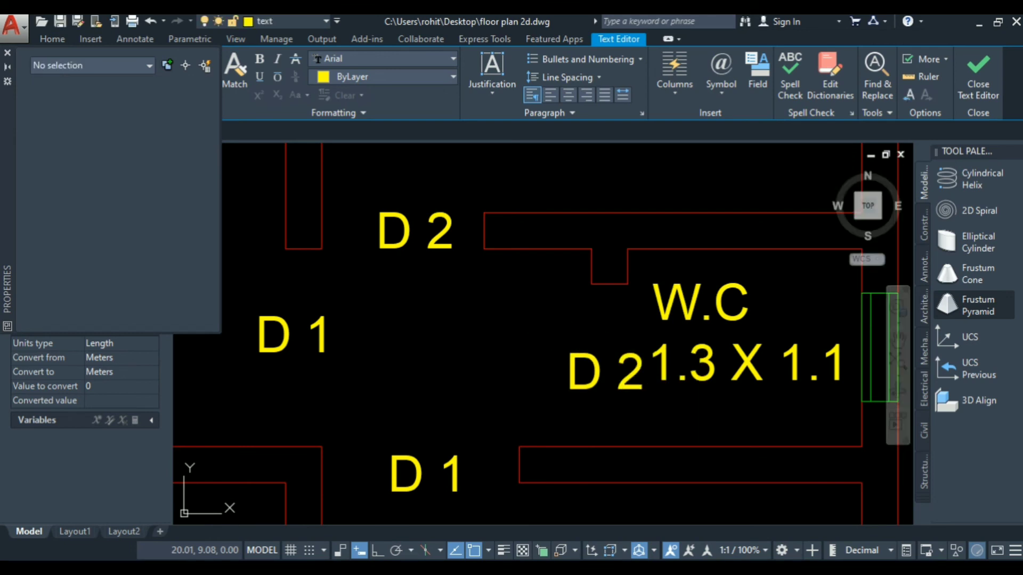
Move the W.C. door label horizontally away from the 1.3 X 1.1 room size text so they stay separate
{"action": "left_click", "coordinate": [585, 367]}
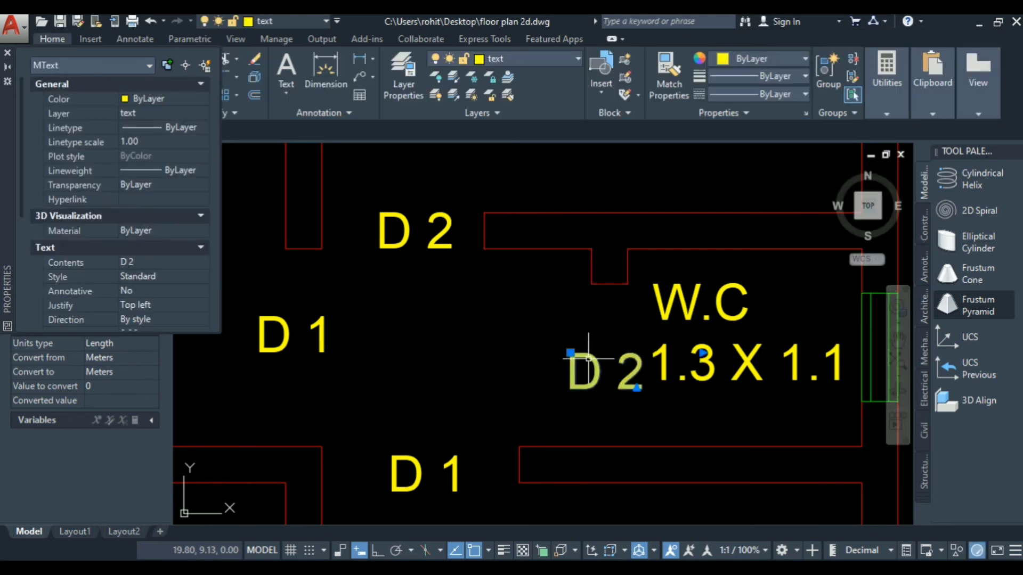
{"action": "left_click", "coordinate": [570, 352]}
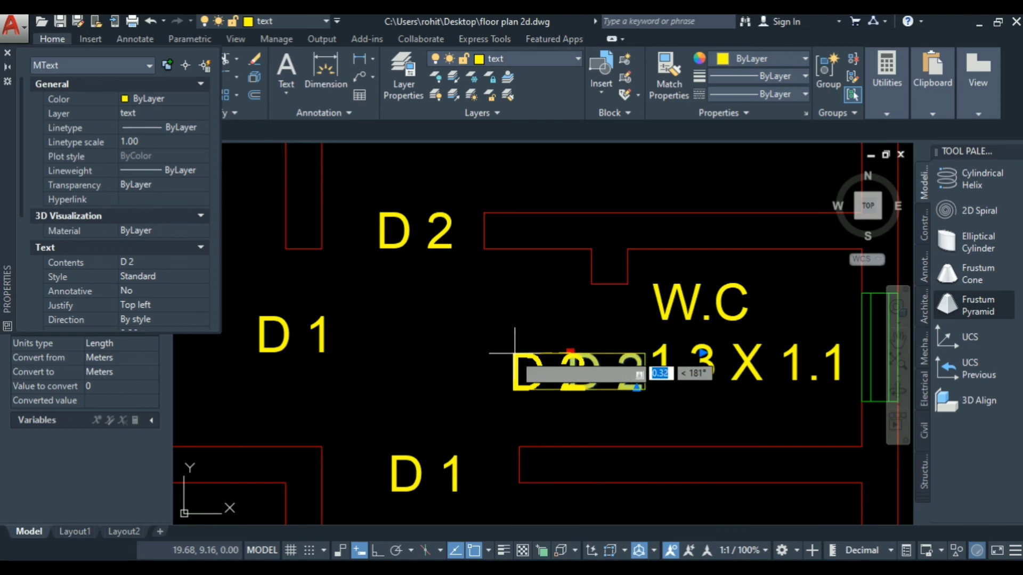
{"action": "left_click", "coordinate": [520, 353]}
{"action": "key", "text": "Escape"}
Compare the whole floor plan and its door and window labels with the reference drawing
{"action": "scroll", "coordinate": [618, 397], "scroll_direction": "down", "scroll_amount": 2}
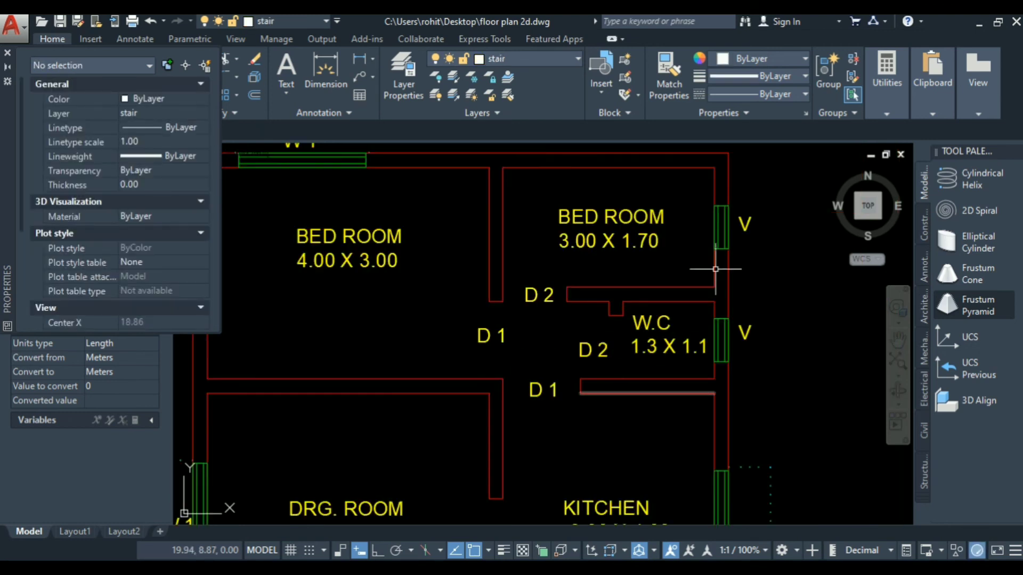
{"action": "scroll", "coordinate": [620, 366], "scroll_direction": "down", "scroll_amount": 2}
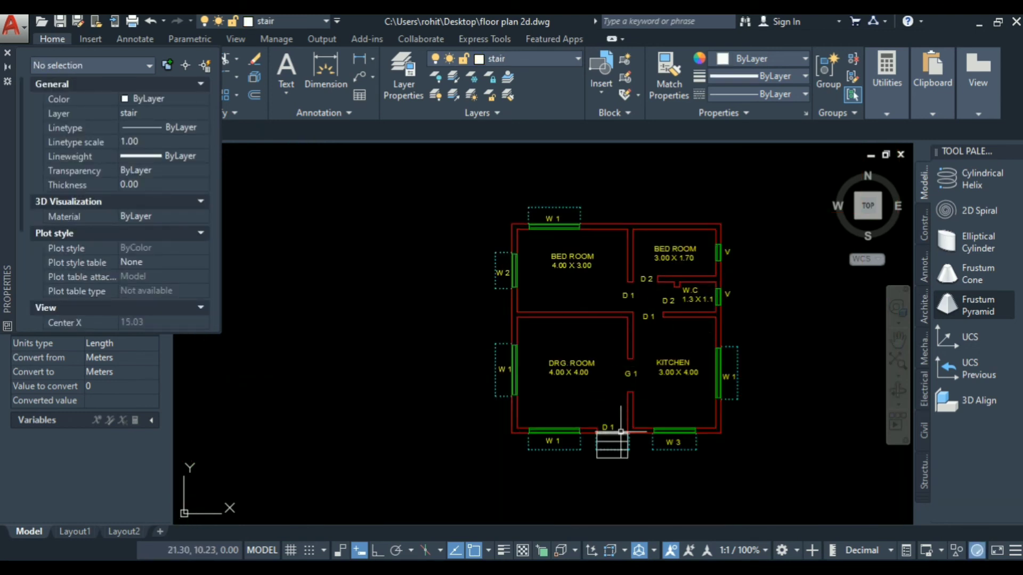
{"action": "scroll", "coordinate": [743, 374], "scroll_direction": "up", "scroll_amount": 3}
{"action": "scroll", "coordinate": [708, 357], "scroll_direction": "down", "scroll_amount": 3}
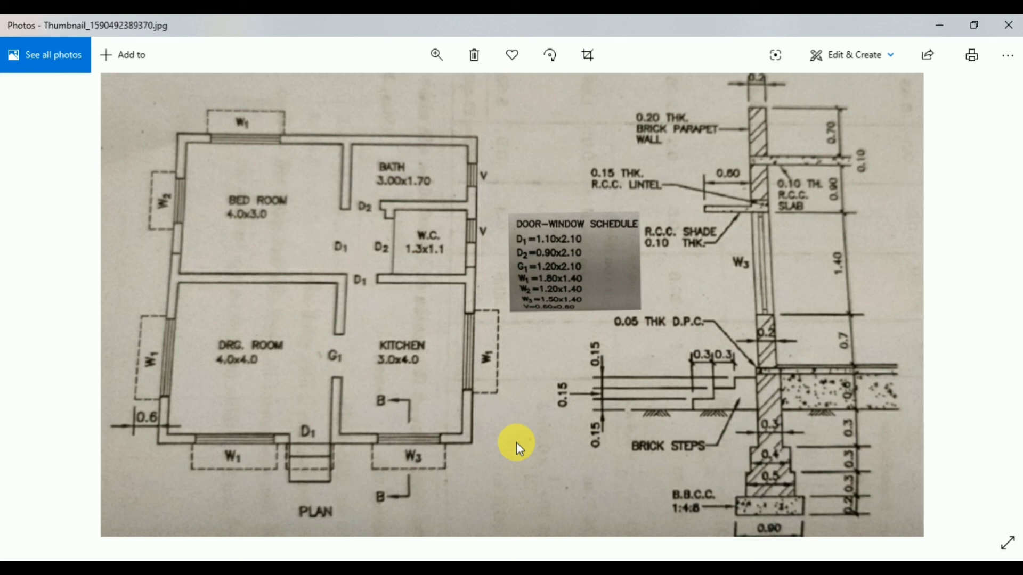
{"action": "left_click", "coordinate": [382, 486]}
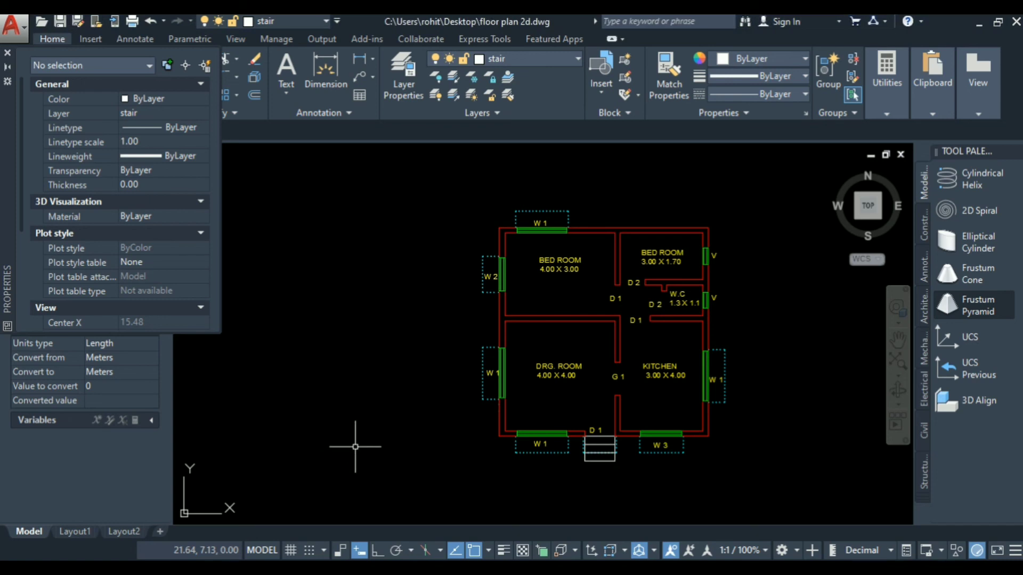
{"action": "scroll", "coordinate": [377, 393], "scroll_direction": "down", "scroll_amount": 2}
{"action": "scroll", "coordinate": [482, 399], "scroll_direction": "up", "scroll_amount": 2}
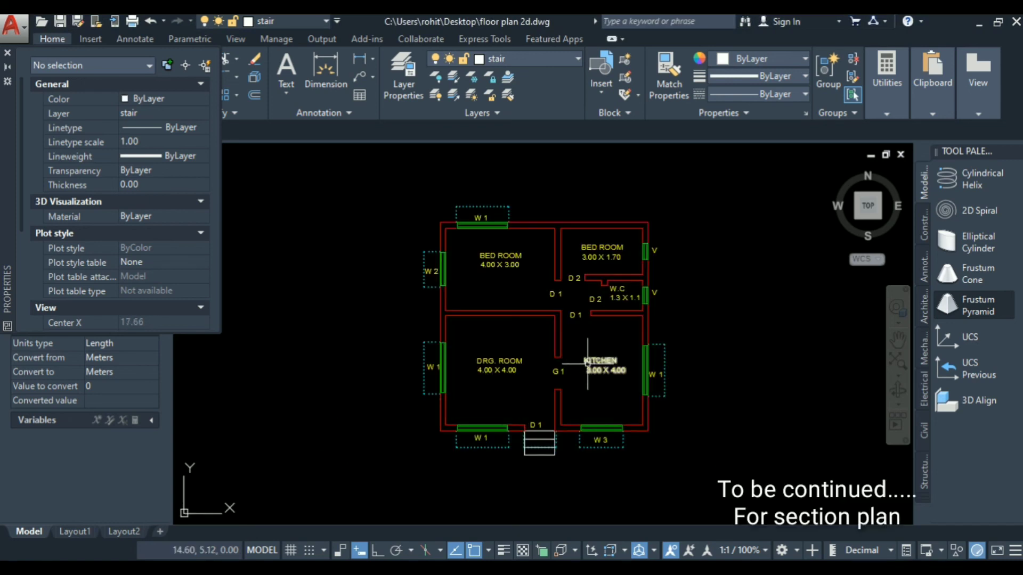